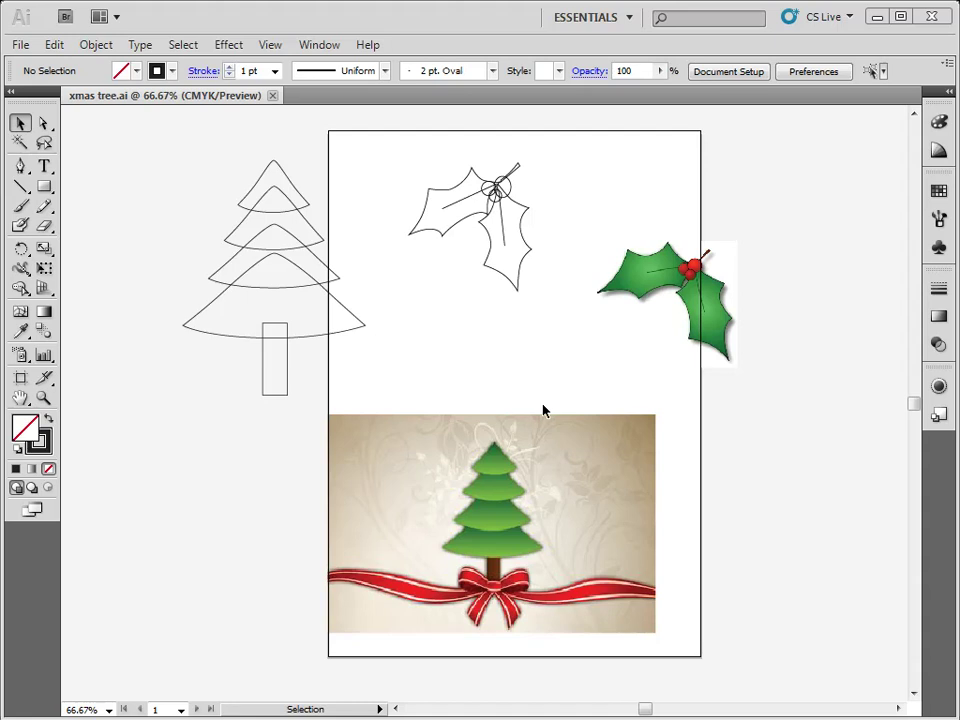
Step: Select the outline tree tiers and holly sprig in turn, ending with the tree's triangle tiers selected
{"action": "left_click_drag", "start_coordinate": [364, 152], "coordinate": [285, 395]}
{"action": "left_click_drag", "start_coordinate": [403, 155], "coordinate": [546, 321]}
{"action": "left_click", "coordinate": [336, 215]}
{"action": "left_click_drag", "start_coordinate": [362, 154], "coordinate": [302, 372]}
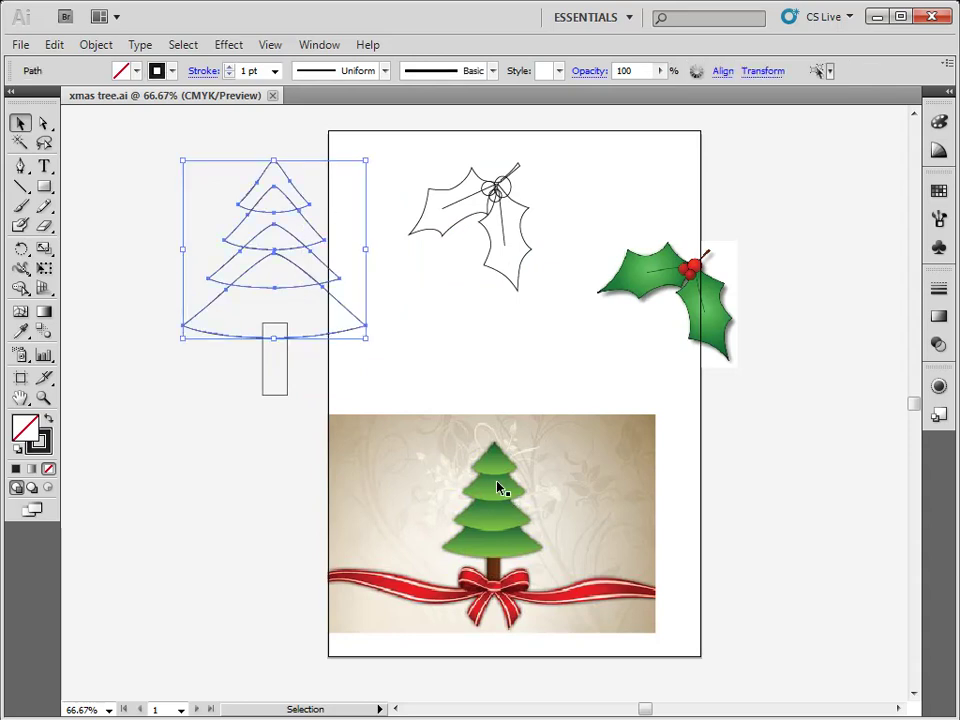
{"action": "left_click", "coordinate": [410, 289]}
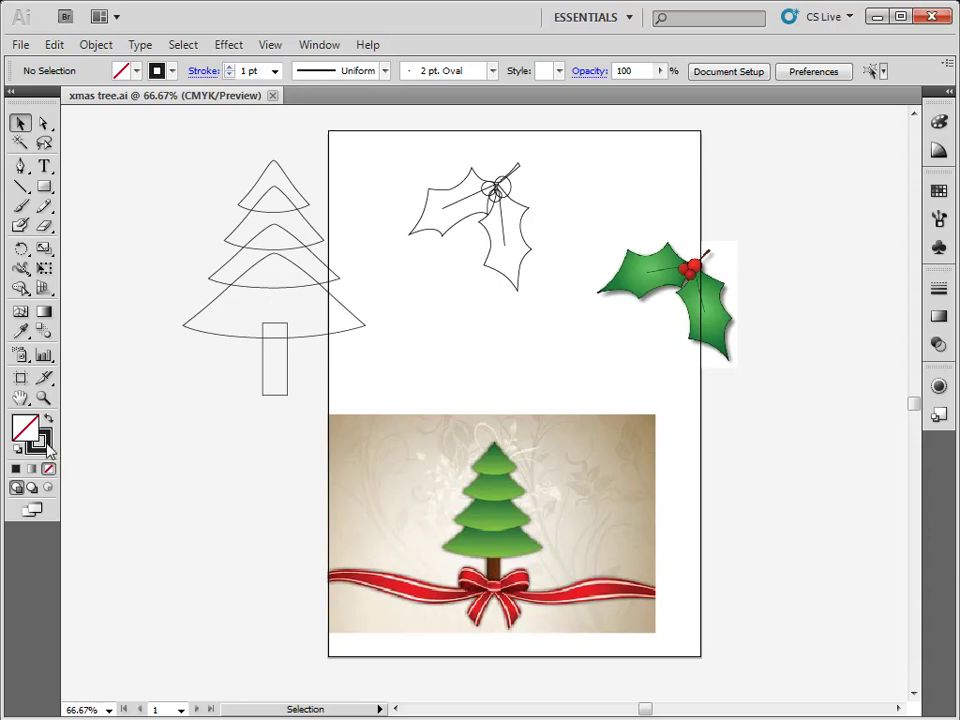
{"action": "left_click_drag", "start_coordinate": [328, 161], "coordinate": [295, 397]}
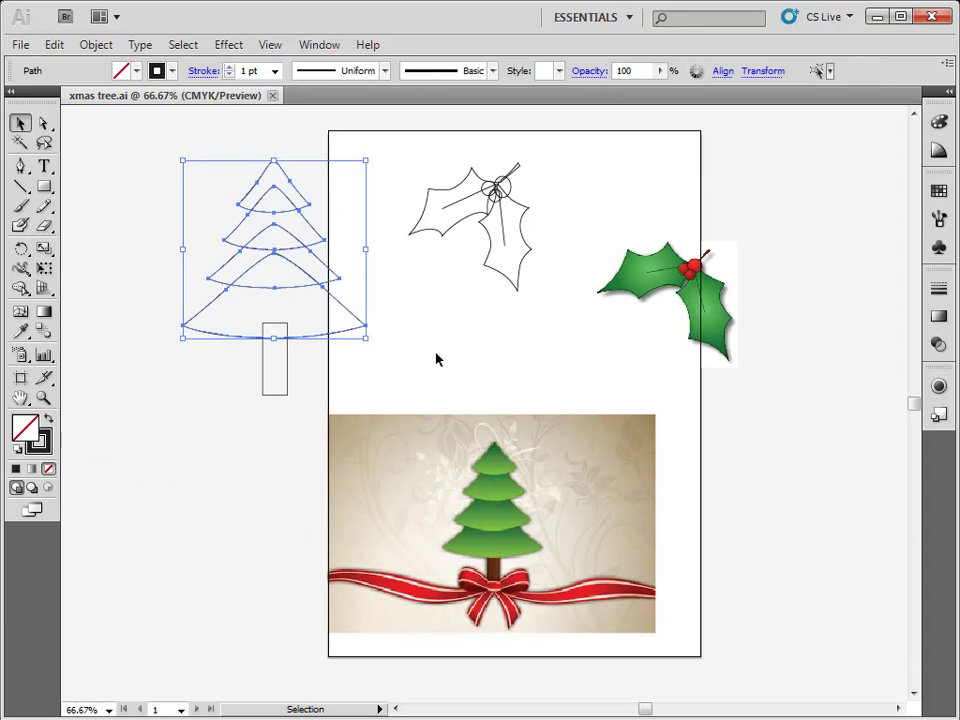
Step: Fill only the tree's top tier with green (R84 G185 B72) from the Color panel
{"action": "left_click", "coordinate": [940, 122]}
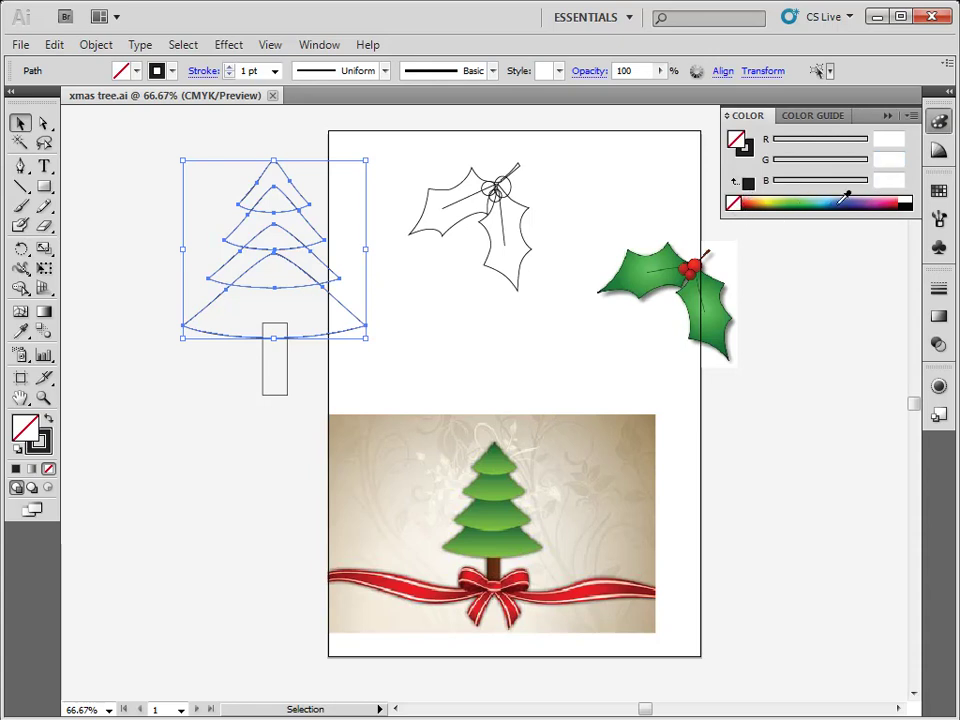
{"action": "left_click", "coordinate": [351, 257]}
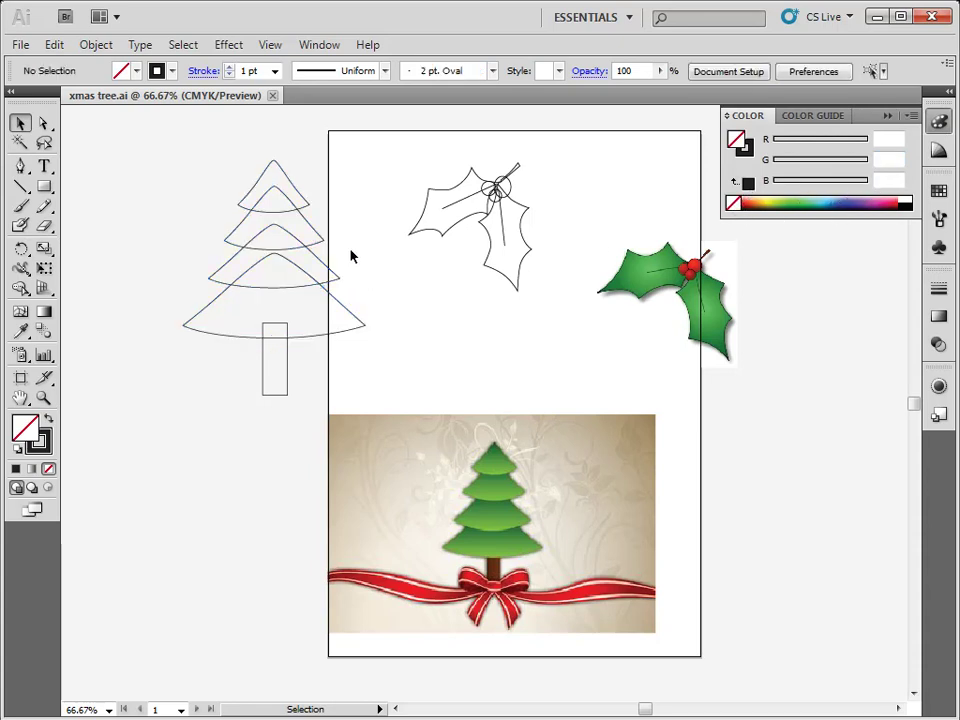
{"action": "left_click", "coordinate": [305, 207]}
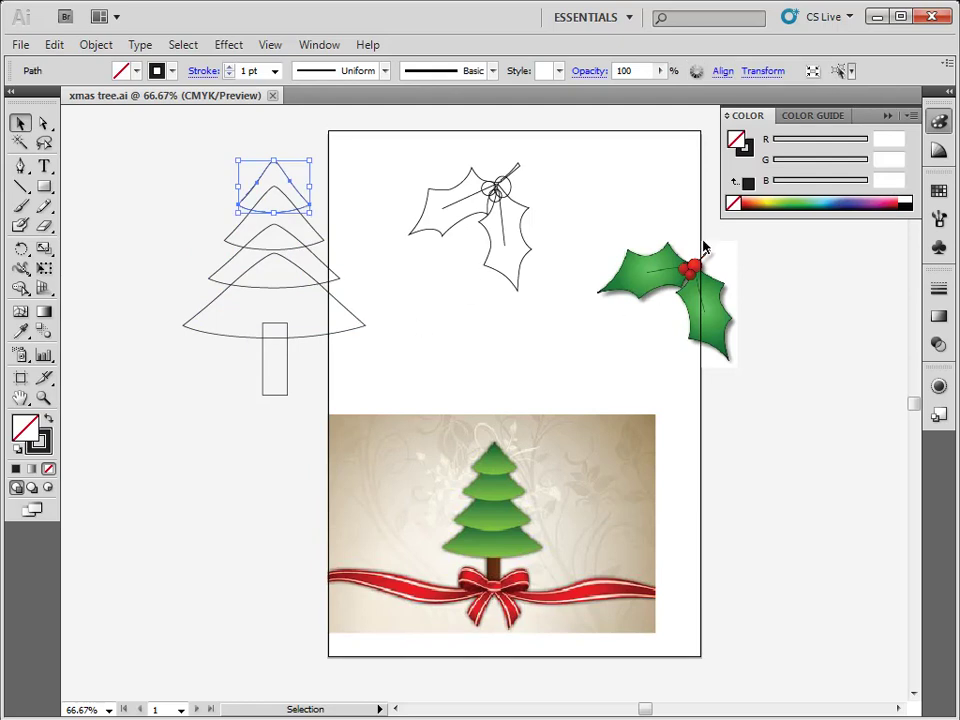
{"action": "left_click", "coordinate": [800, 202]}
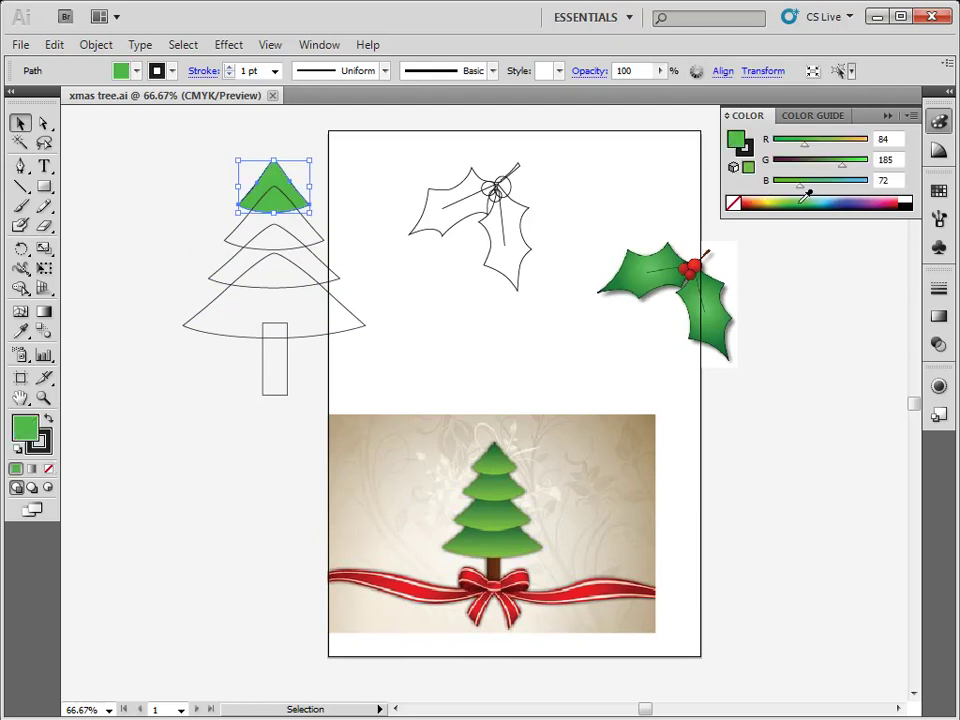
{"action": "left_click", "coordinate": [324, 222]}
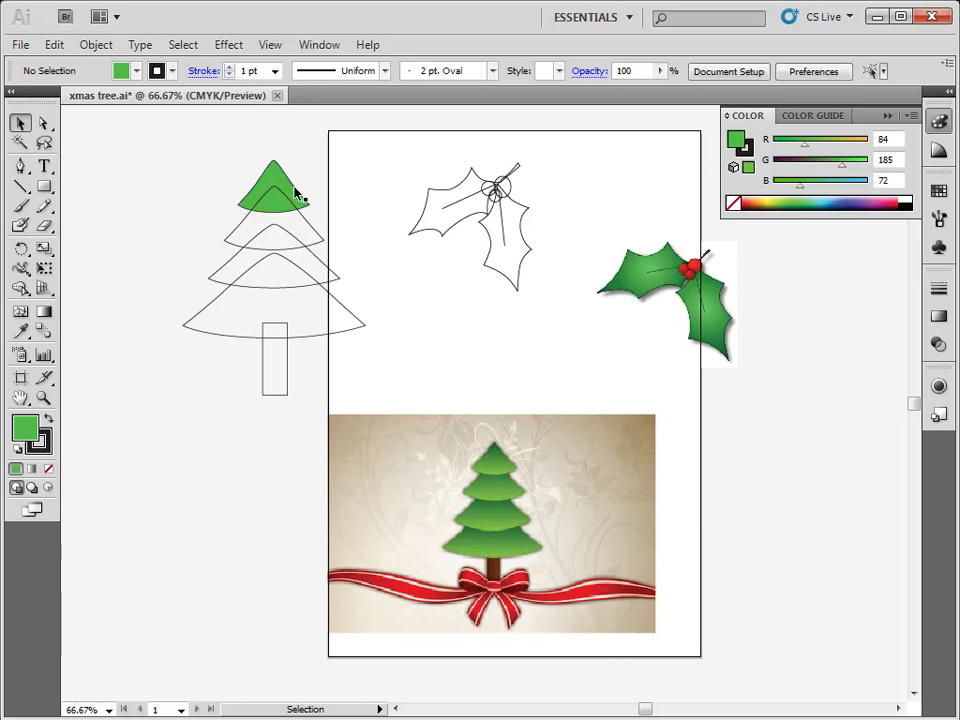
Step: Reselect the green top tier, collapse the Color panel and bring up the Gradient panel
{"action": "left_click", "coordinate": [279, 174]}
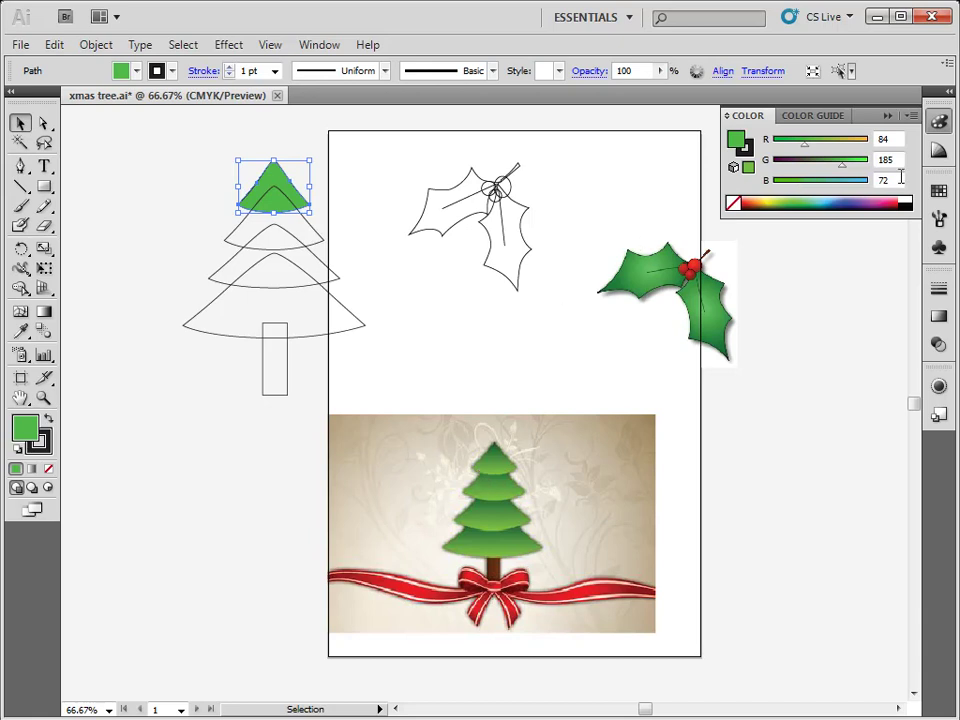
{"action": "left_click", "coordinate": [888, 119]}
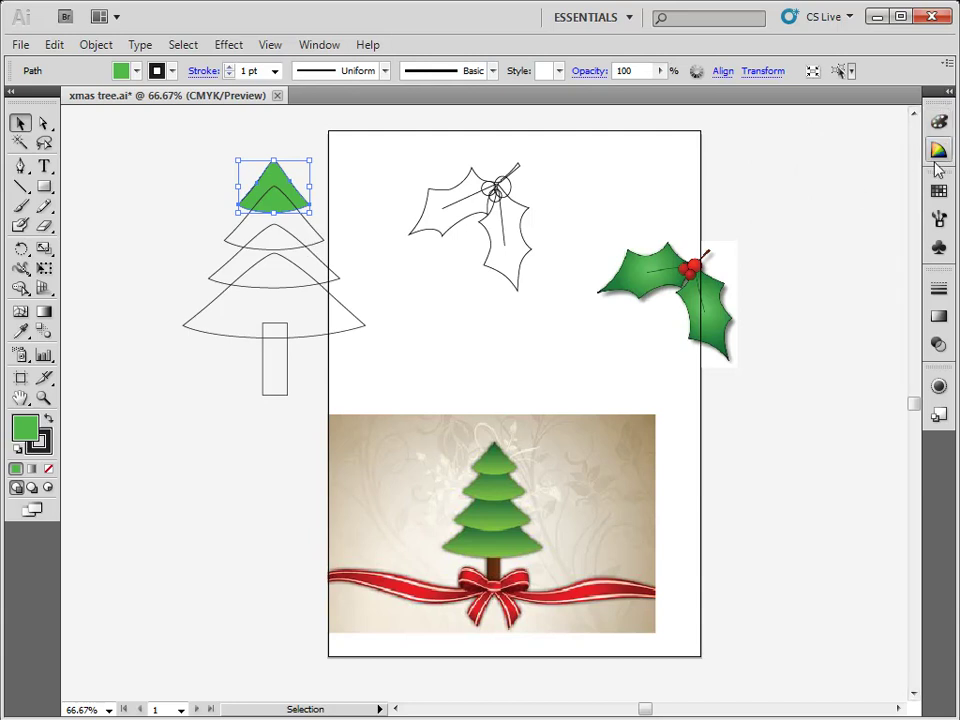
{"action": "left_click", "coordinate": [941, 319]}
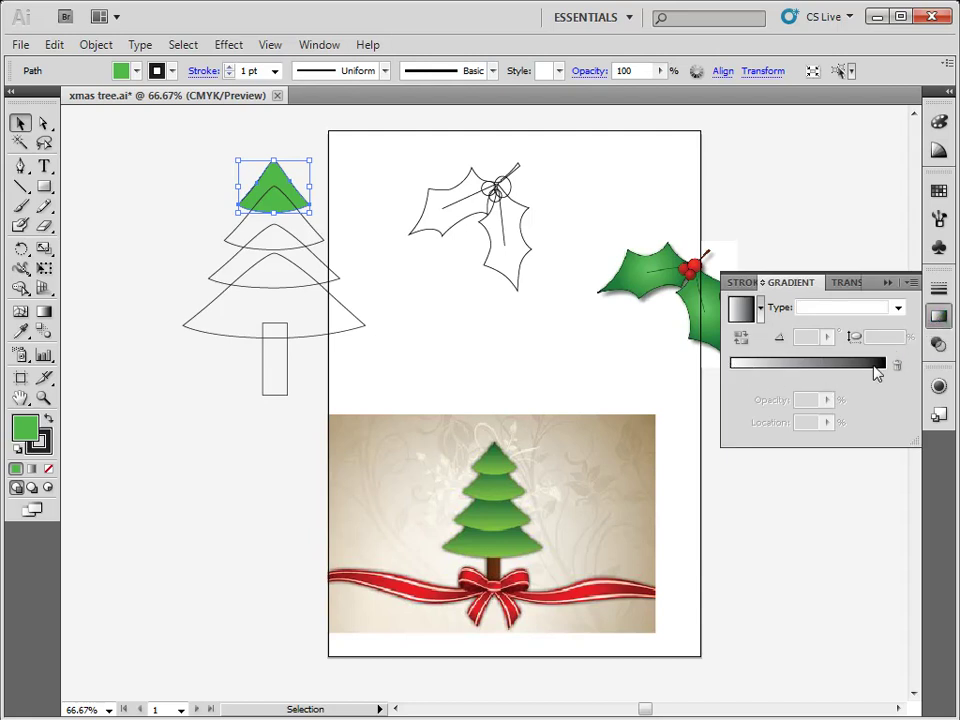
Step: Apply the Fade to Black white-to-black linear gradient to the top tier, then zoom in on the tree
{"action": "left_click", "coordinate": [761, 310]}
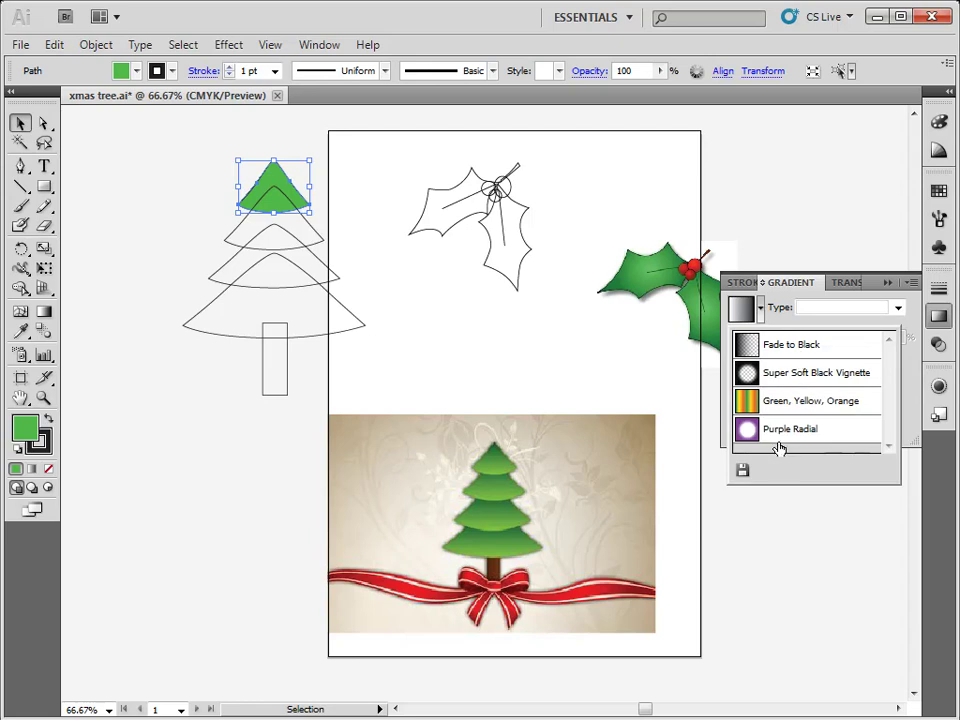
{"action": "left_click", "coordinate": [782, 348]}
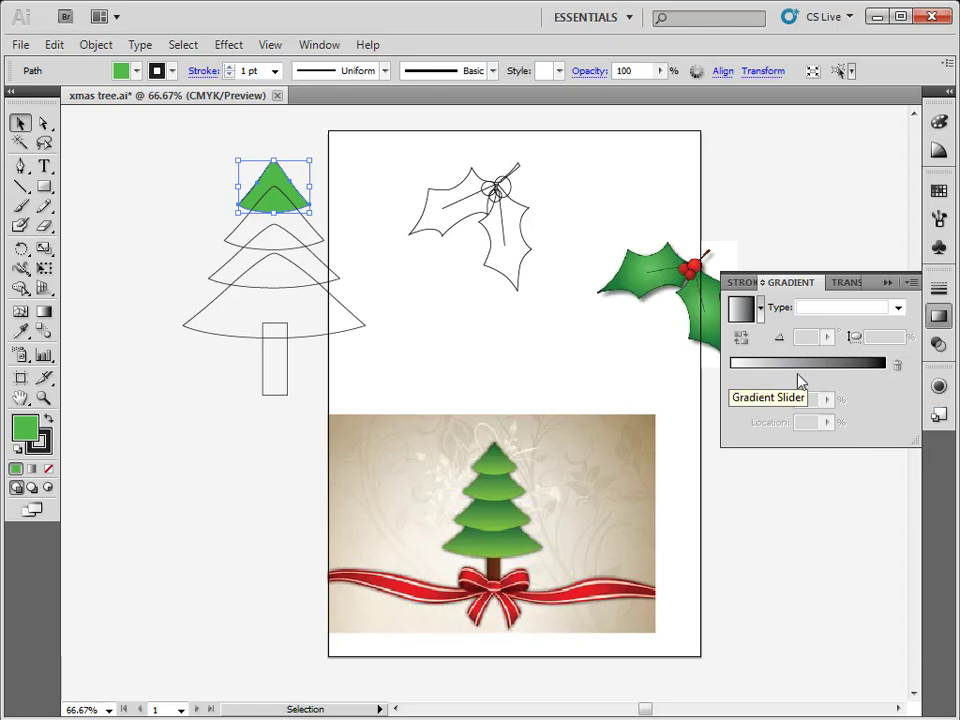
{"action": "left_click", "coordinate": [734, 372]}
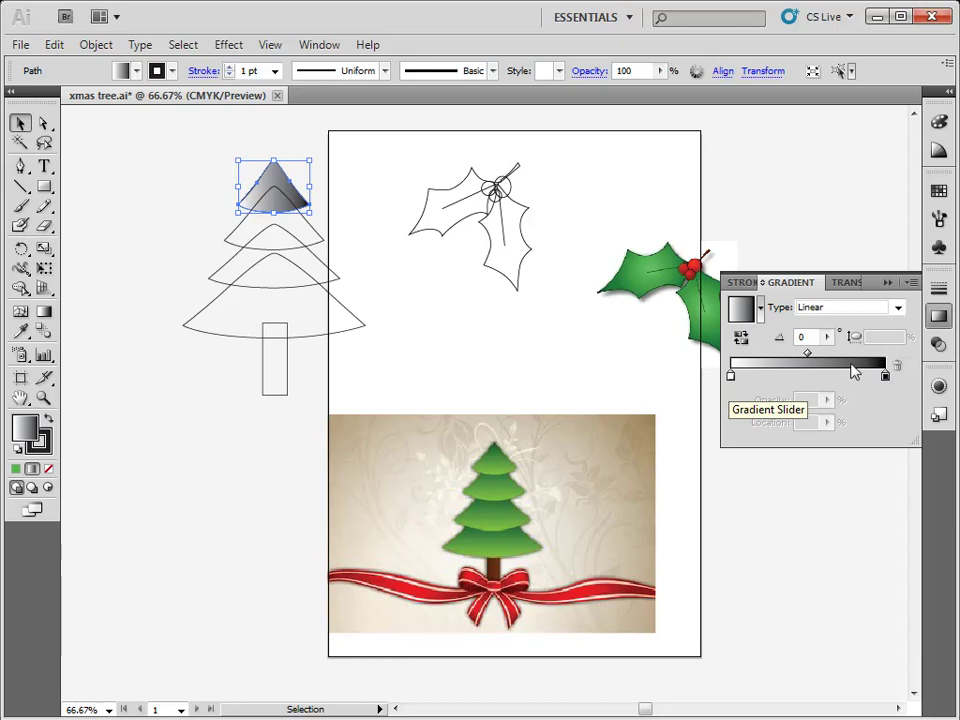
{"action": "left_click", "coordinate": [731, 379]}
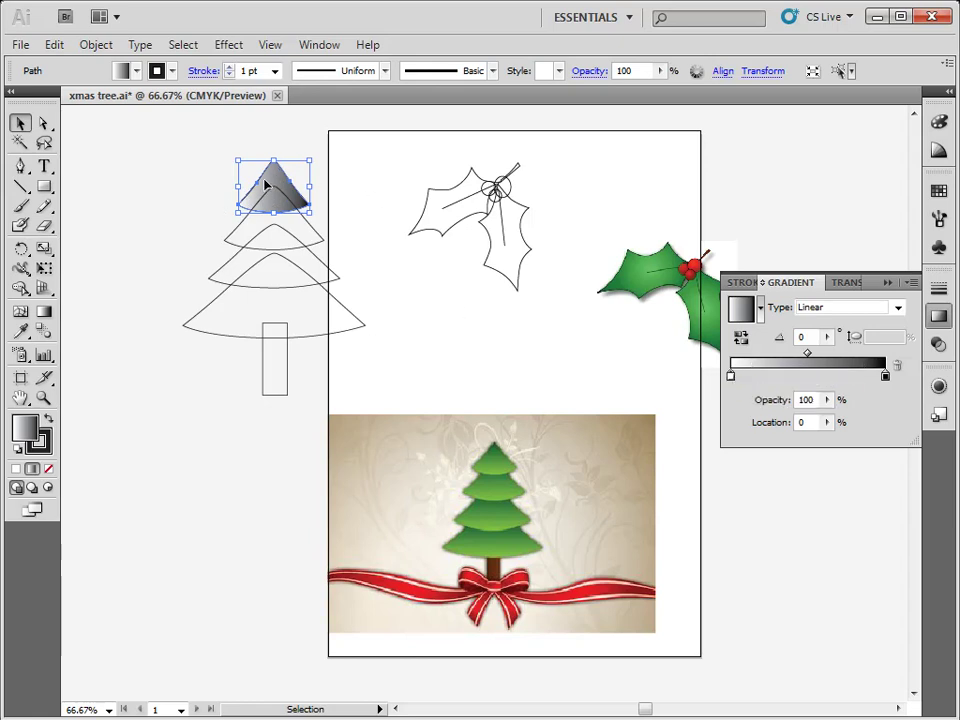
{"action": "left_click", "coordinate": [205, 215]}
{"action": "key", "text": "z"}
{"action": "left_click_drag", "start_coordinate": [150, 129], "coordinate": [478, 373]}
Step: Add five extra colour stops to the top tier's gradient, then drag them off to remove them
{"action": "left_click", "coordinate": [19, 122]}
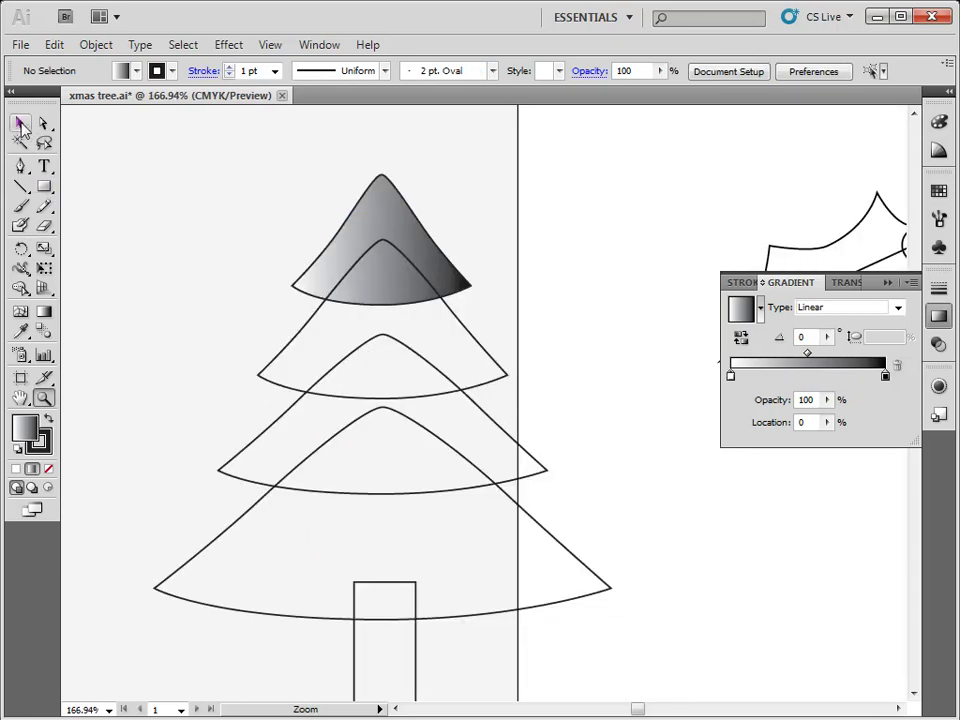
{"action": "left_click", "coordinate": [386, 210]}
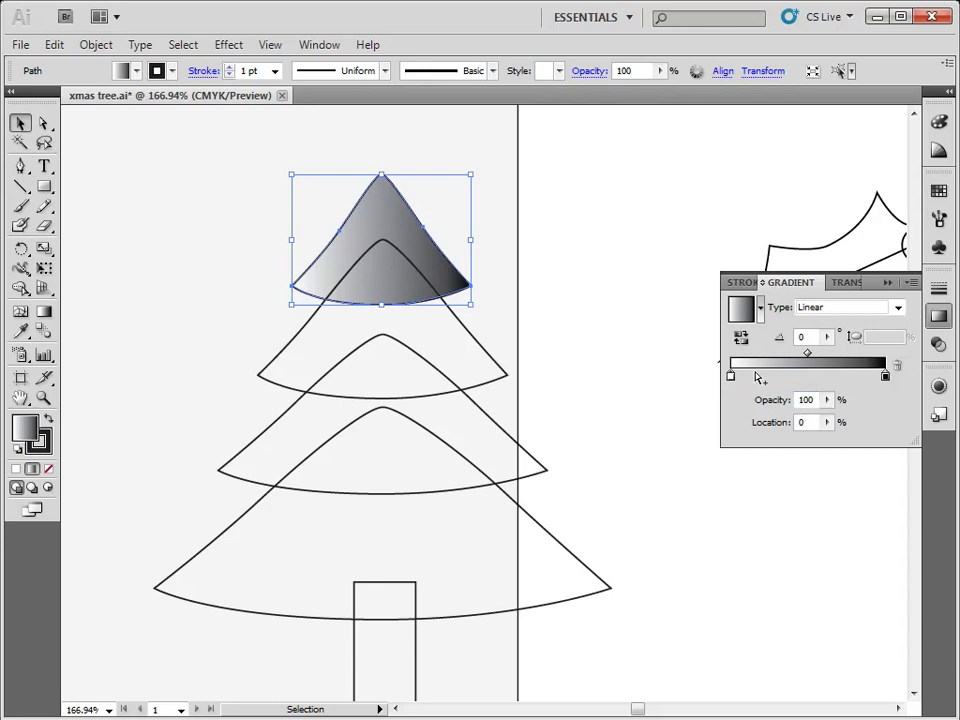
{"action": "left_click", "coordinate": [755, 376]}
{"action": "left_click", "coordinate": [779, 376]}
{"action": "left_click", "coordinate": [807, 376]}
{"action": "left_click", "coordinate": [829, 376]}
{"action": "left_click", "coordinate": [857, 376]}
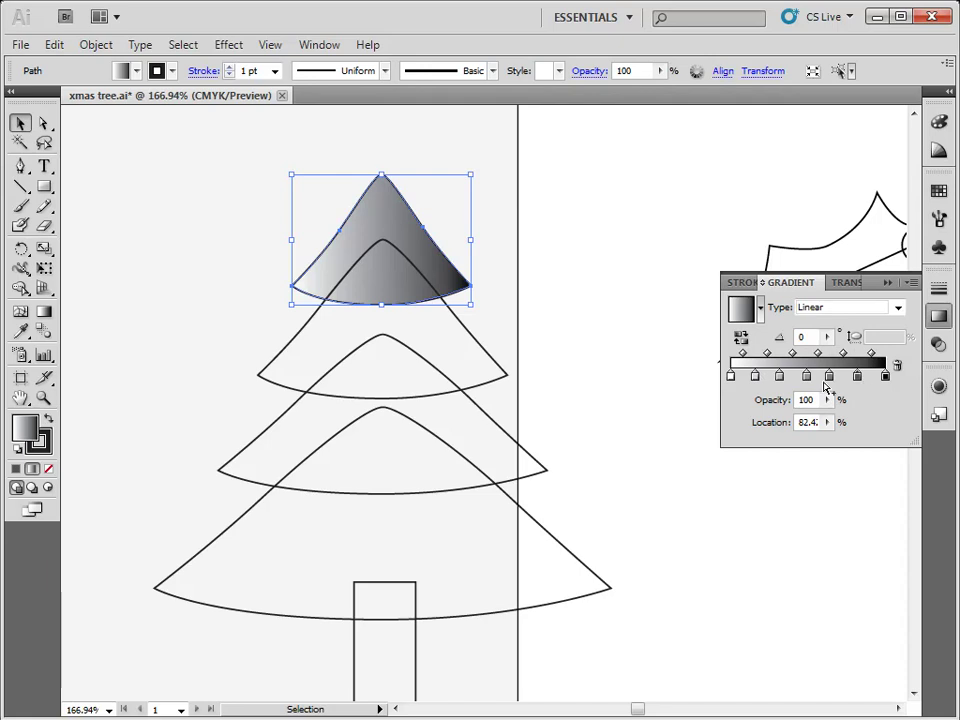
{"action": "left_click", "coordinate": [756, 378]}
{"action": "left_click_drag", "start_coordinate": [756, 383], "coordinate": [859, 405]}
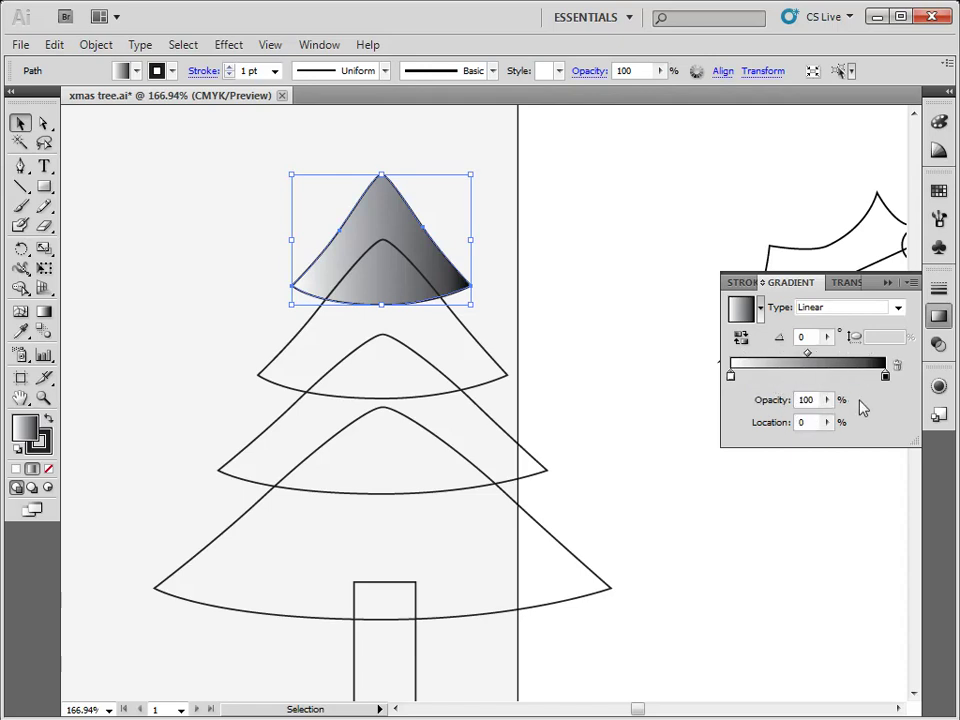
Step: Add stops at 17.5% and 37.5%, delete the 37.5% one, keeping the 17.5% stop
{"action": "left_click", "coordinate": [757, 377]}
{"action": "left_click", "coordinate": [788, 377]}
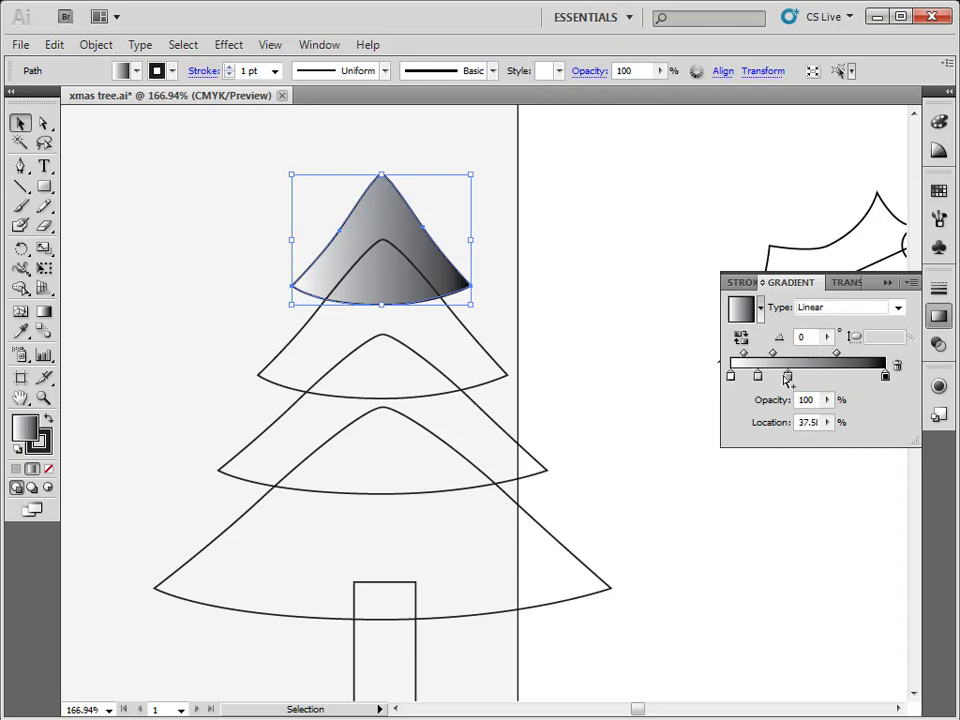
{"action": "left_click_drag", "start_coordinate": [787, 375], "coordinate": [789, 401]}
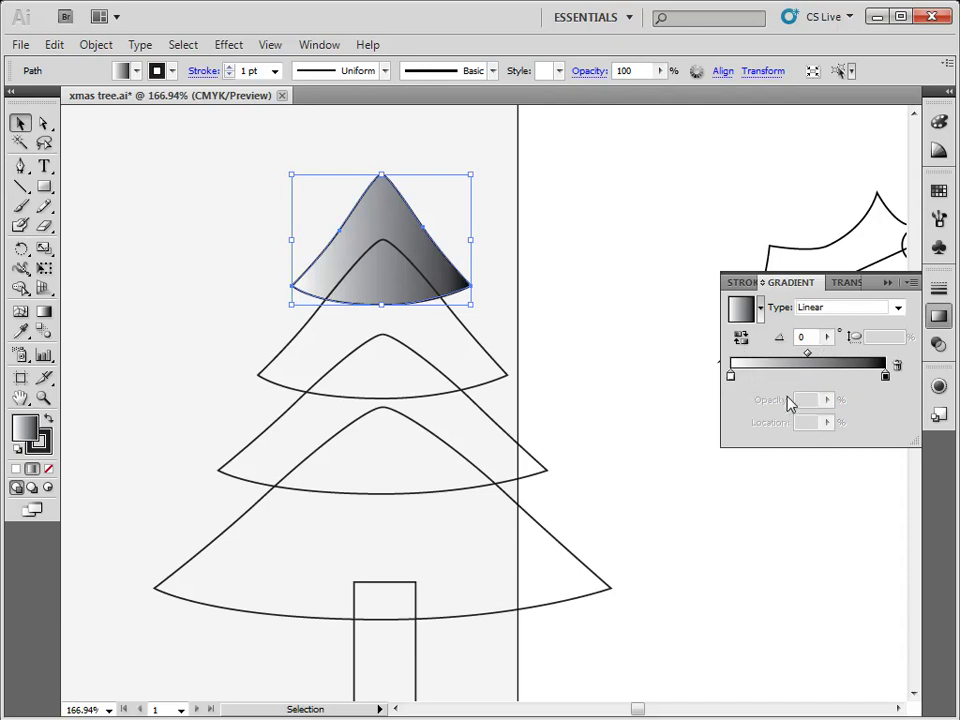
{"action": "left_click", "coordinate": [758, 376]}
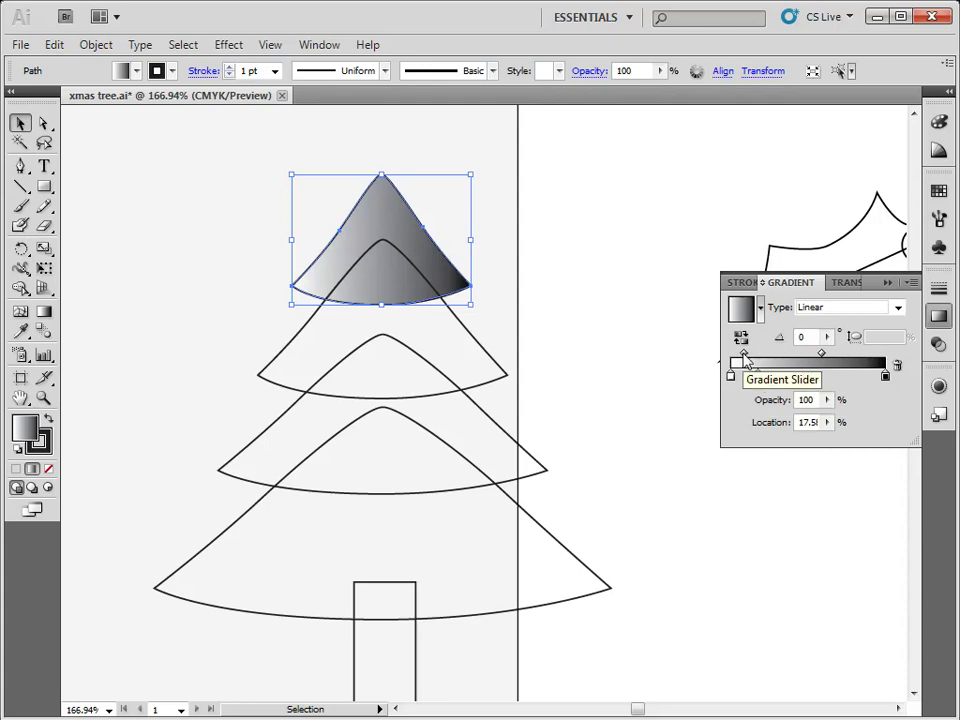
{"action": "left_click", "coordinate": [744, 355]}
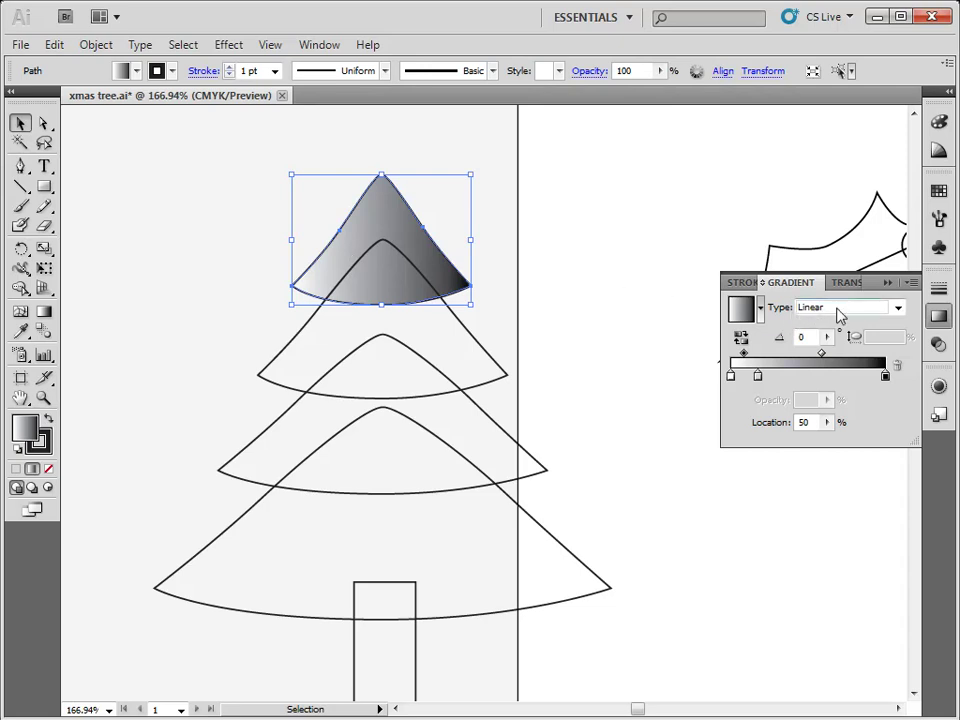
{"action": "left_click", "coordinate": [899, 310]}
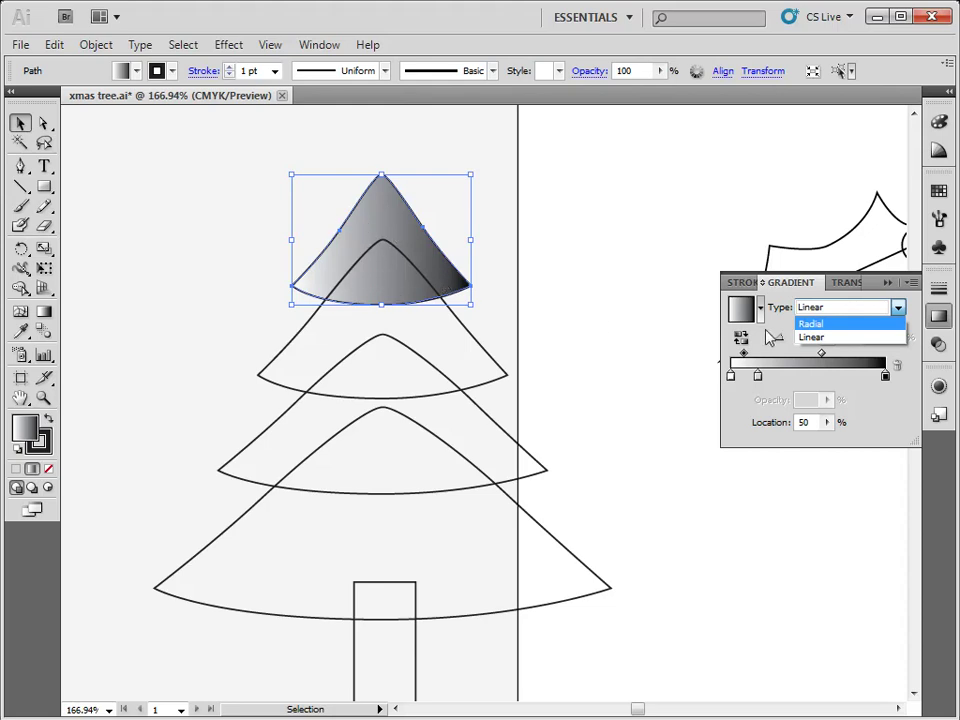
Step: Try a radial gradient, switch back to linear, and delete the 17.5% colour stop
{"action": "left_click", "coordinate": [825, 324]}
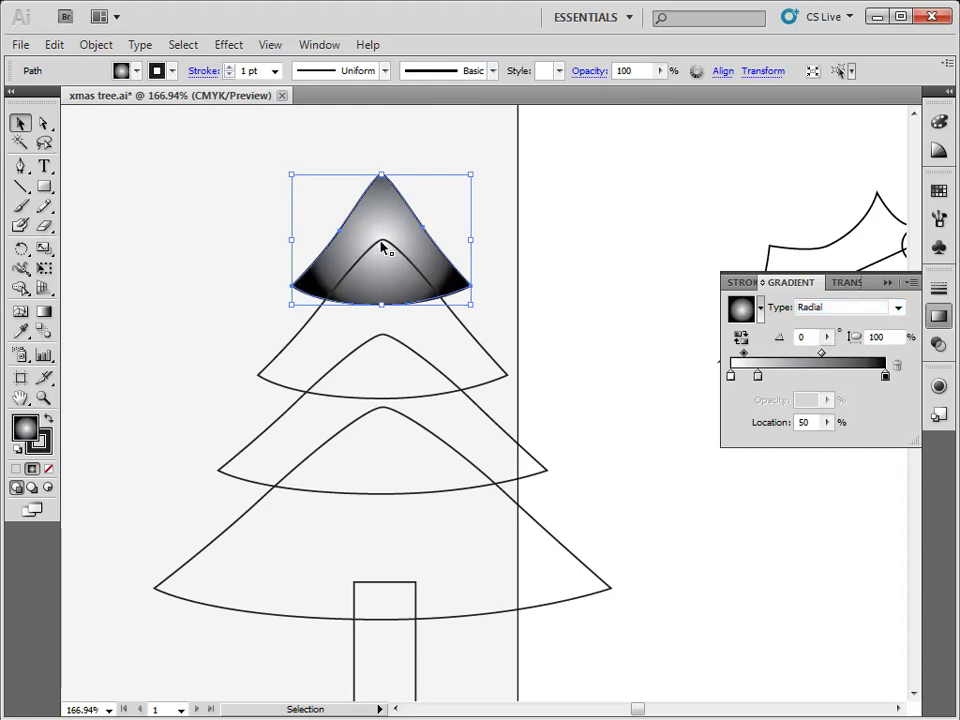
{"action": "left_click", "coordinate": [851, 310]}
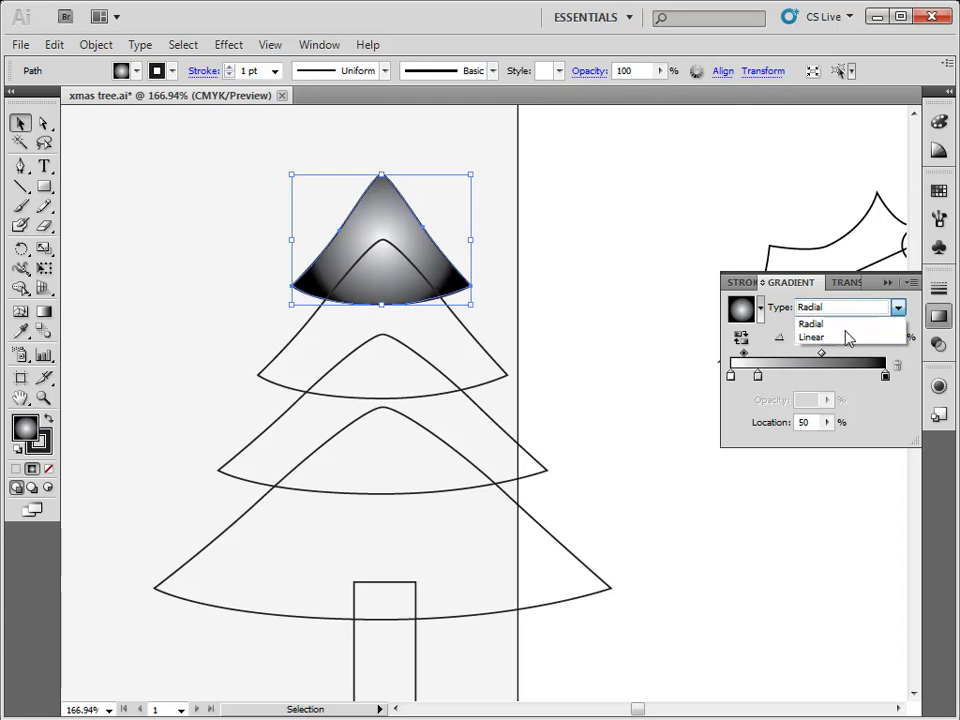
{"action": "left_click", "coordinate": [845, 343]}
{"action": "key", "text": "Up"}
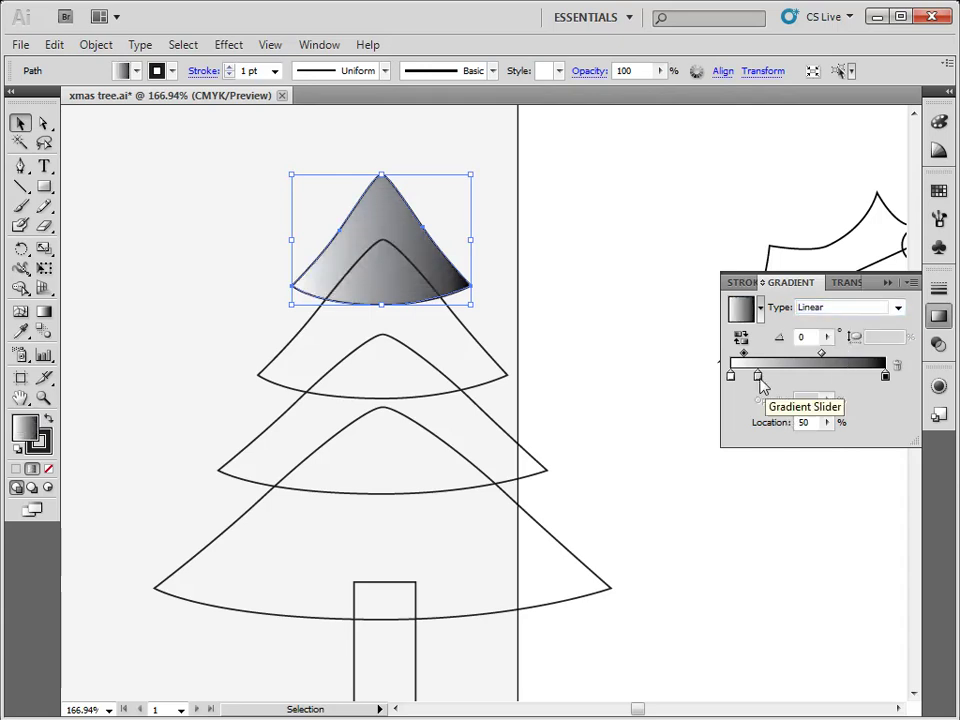
{"action": "left_click", "coordinate": [758, 378]}
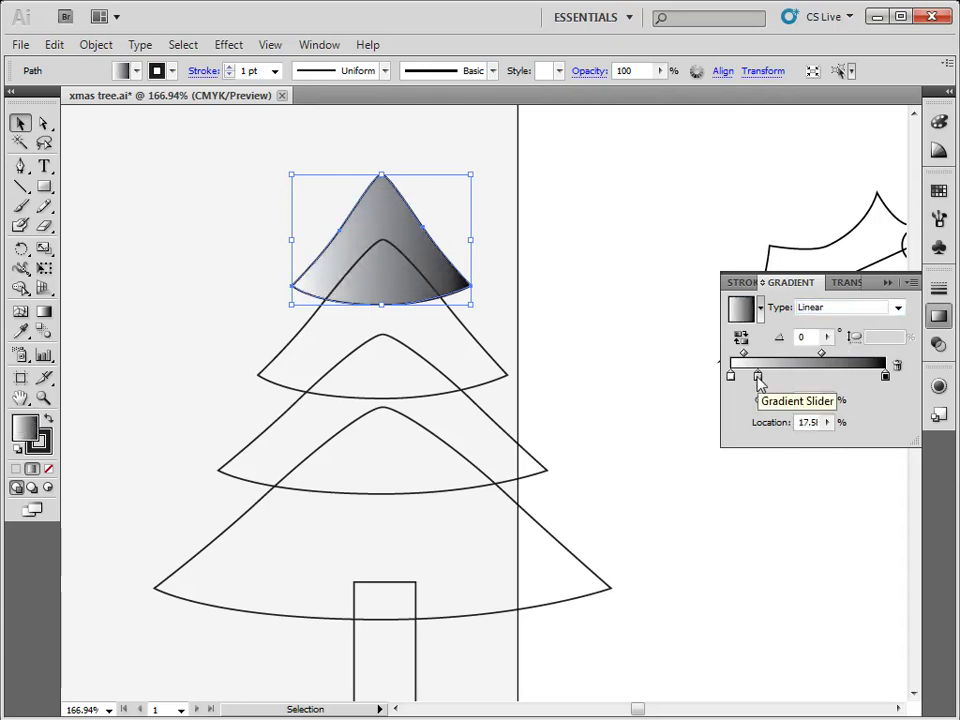
{"action": "left_click_drag", "start_coordinate": [758, 378], "coordinate": [696, 424]}
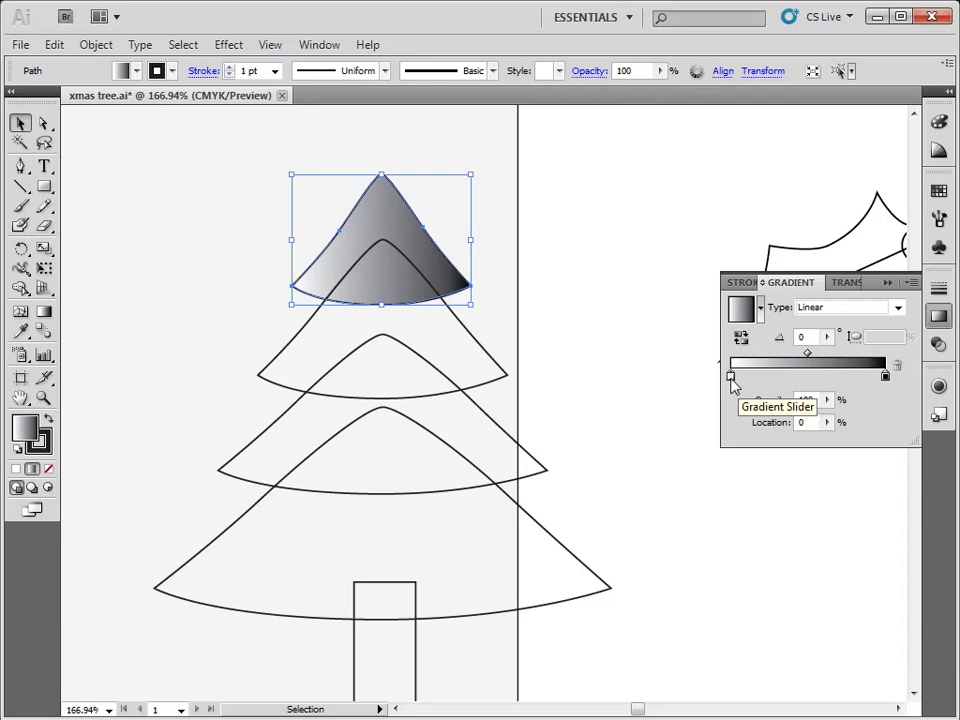
Step: Change the left gradient stop from white to yellow-green (C47.06 M9.02 Y100 K0)
{"action": "double_click", "coordinate": [731, 381]}
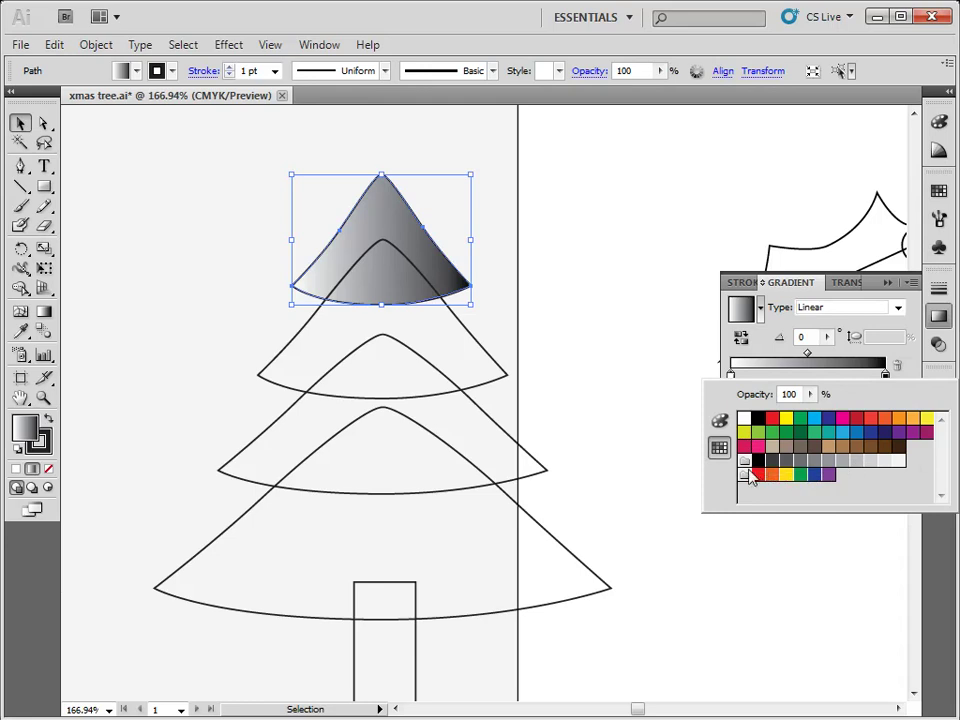
{"action": "left_click", "coordinate": [720, 424]}
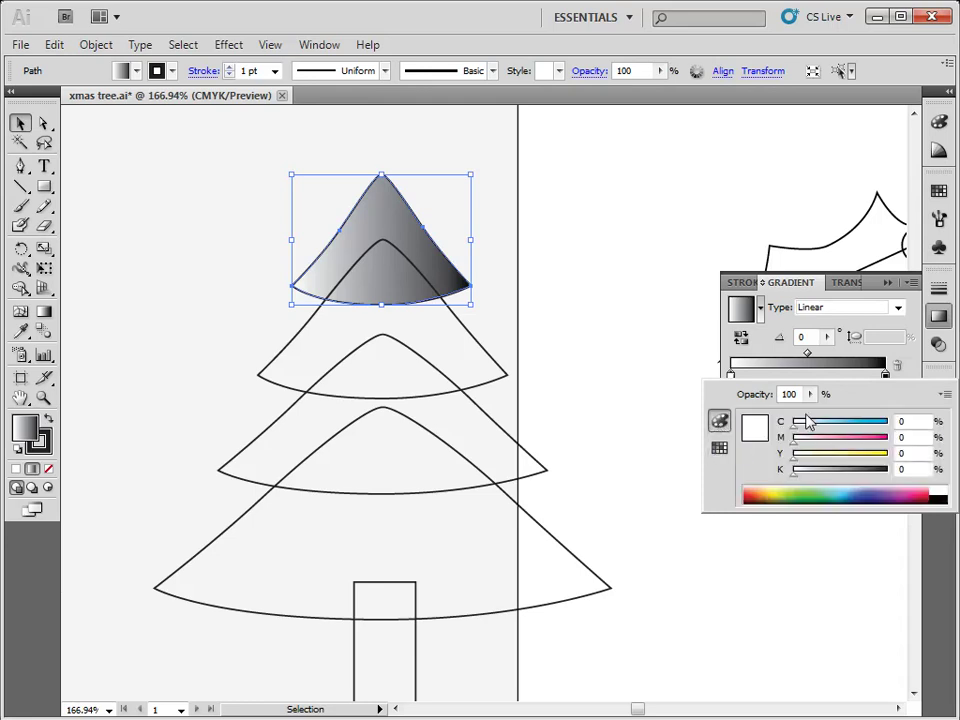
{"action": "left_click", "coordinate": [720, 452]}
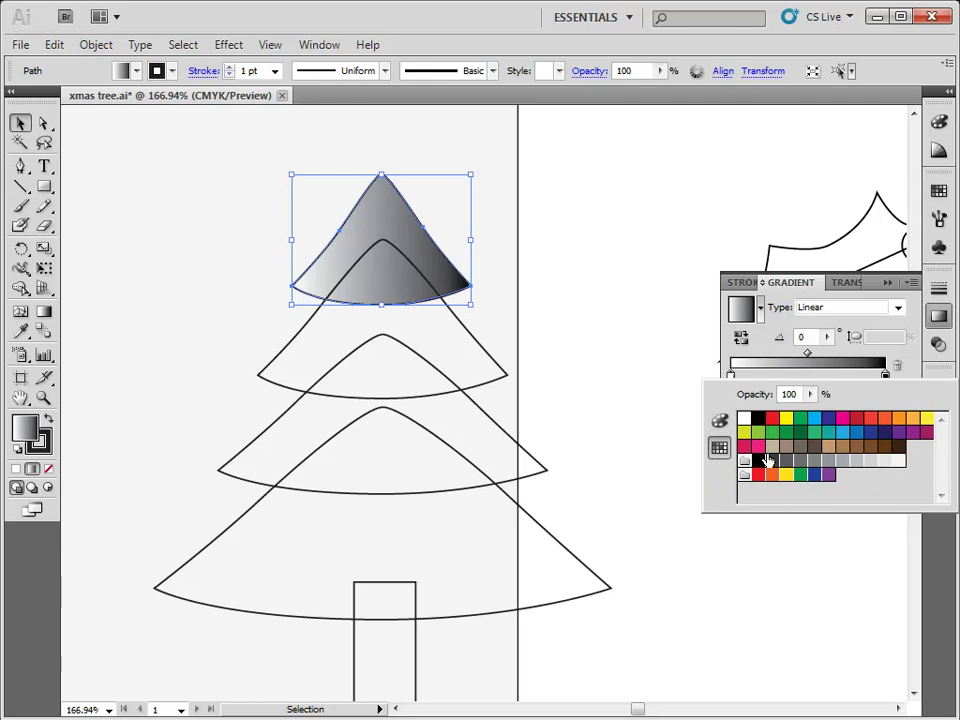
{"action": "left_click", "coordinate": [720, 424]}
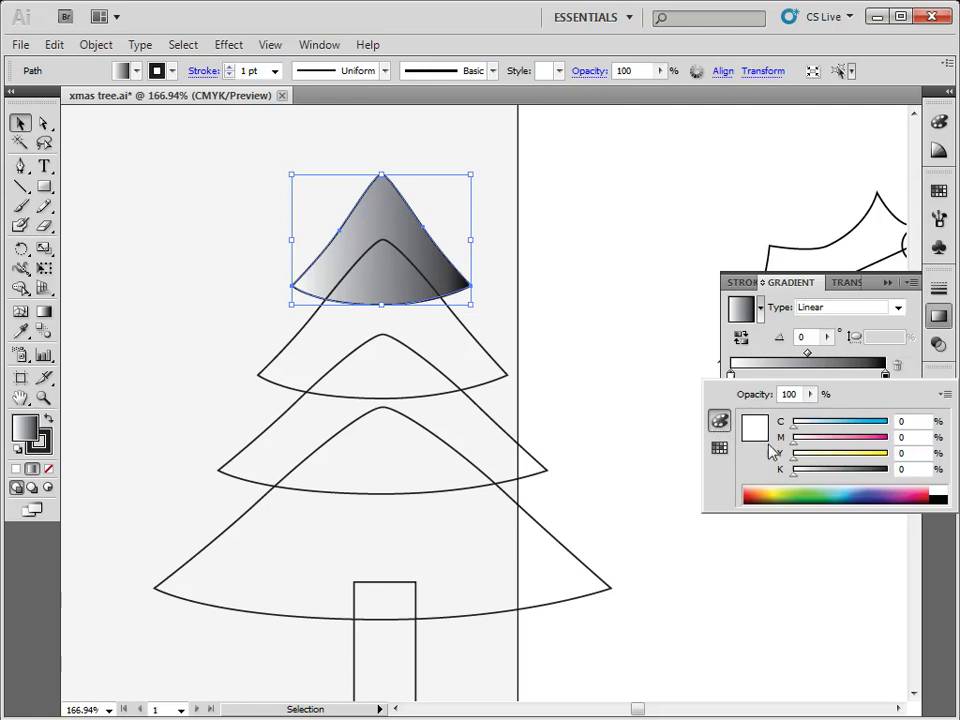
{"action": "left_click", "coordinate": [796, 488]}
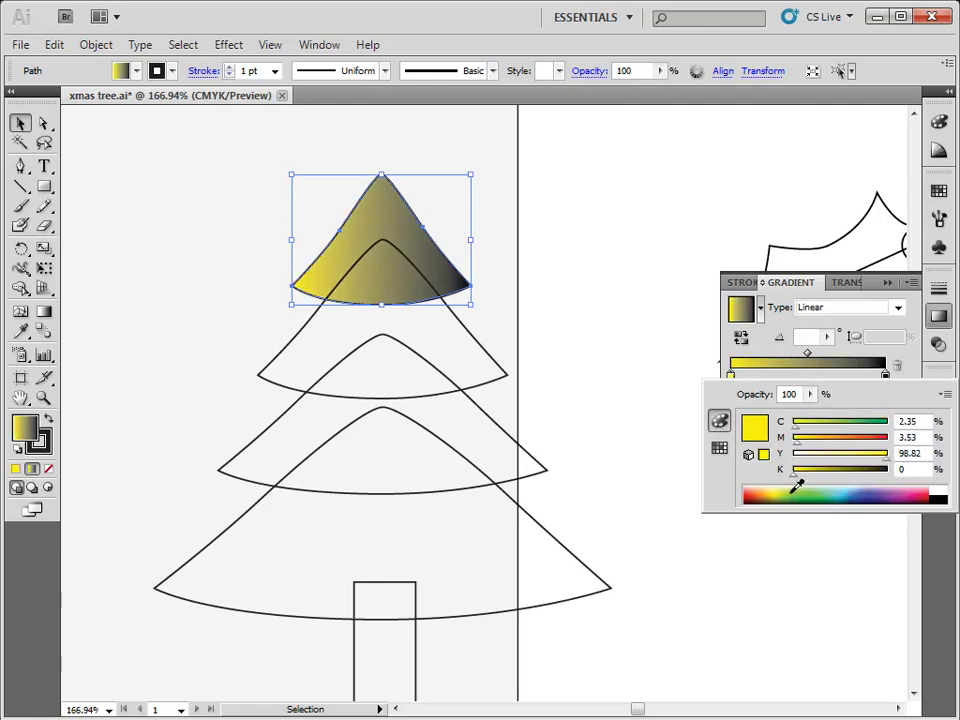
{"action": "left_click", "coordinate": [810, 488]}
{"action": "left_click", "coordinate": [786, 490]}
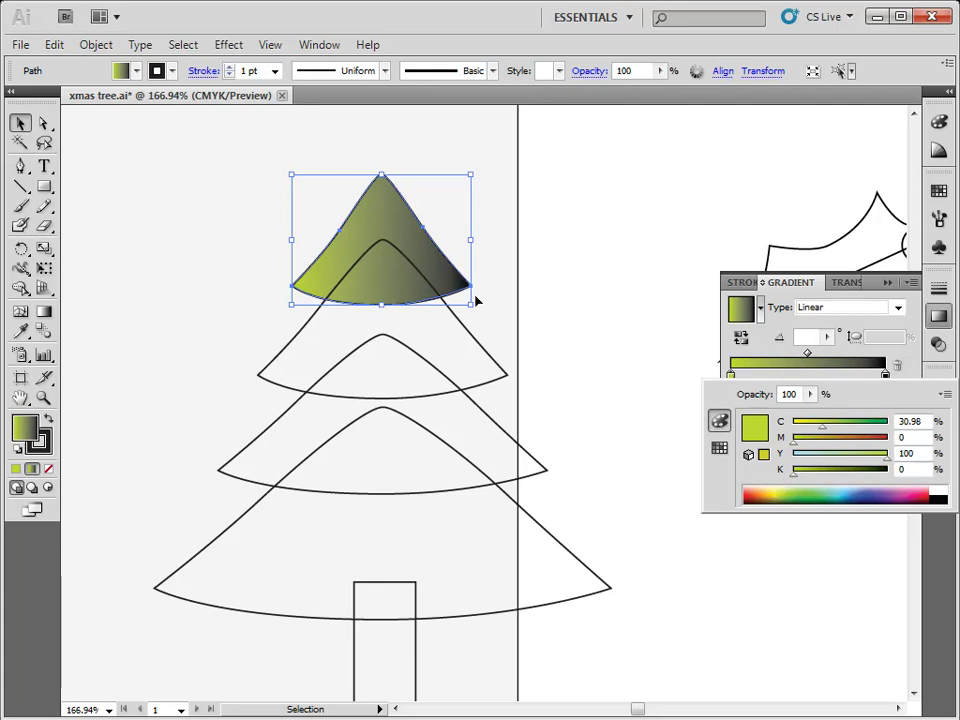
{"action": "left_click", "coordinate": [787, 490]}
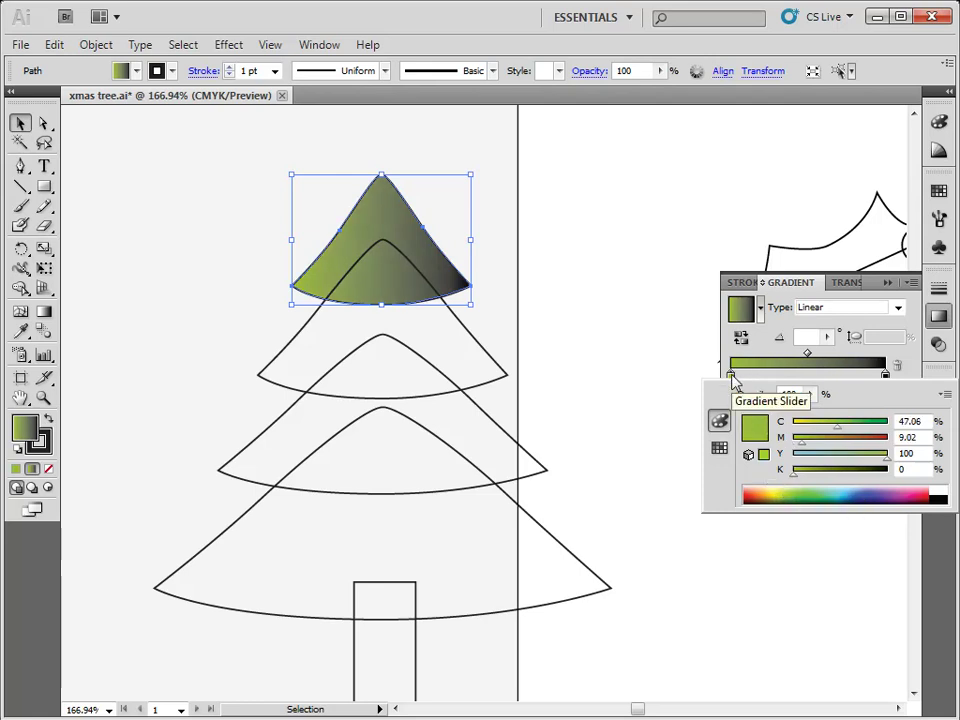
{"action": "left_click", "coordinate": [730, 347]}
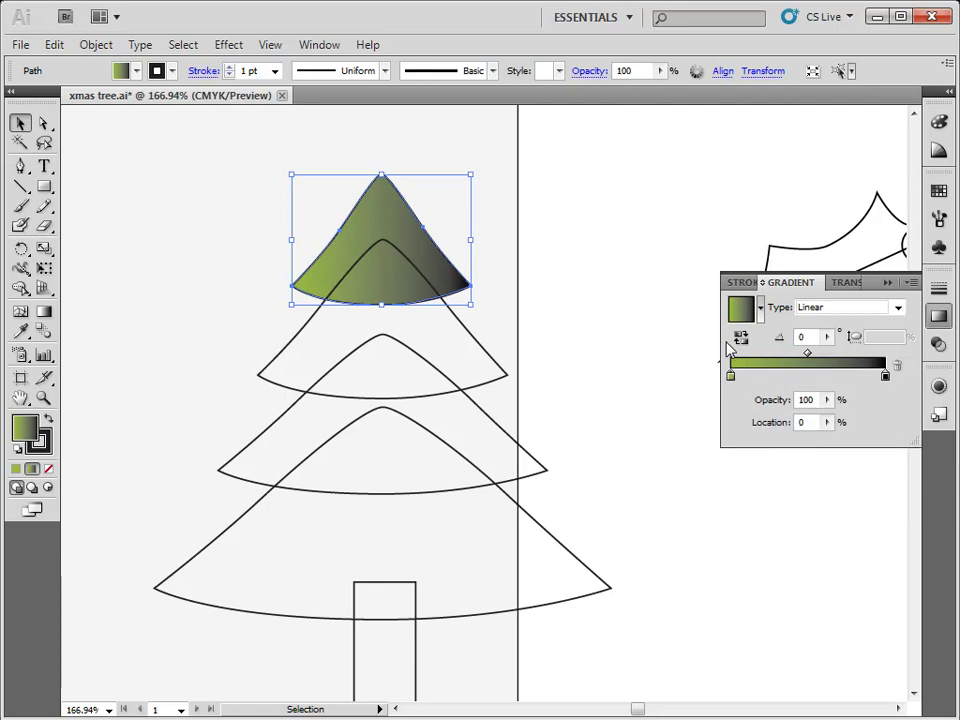
{"action": "left_click", "coordinate": [885, 378]}
{"action": "double_click", "coordinate": [886, 378]}
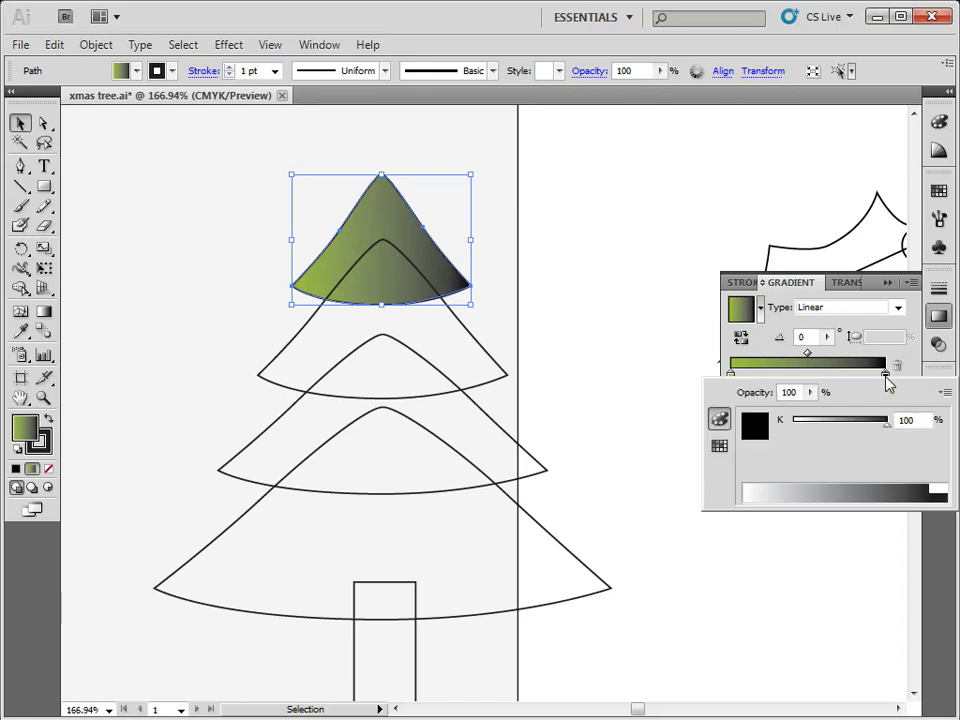
Step: Make the right gradient stop an olive yellow-green (C15 M0 Y100 K17) instead of black
{"action": "left_click", "coordinate": [720, 448]}
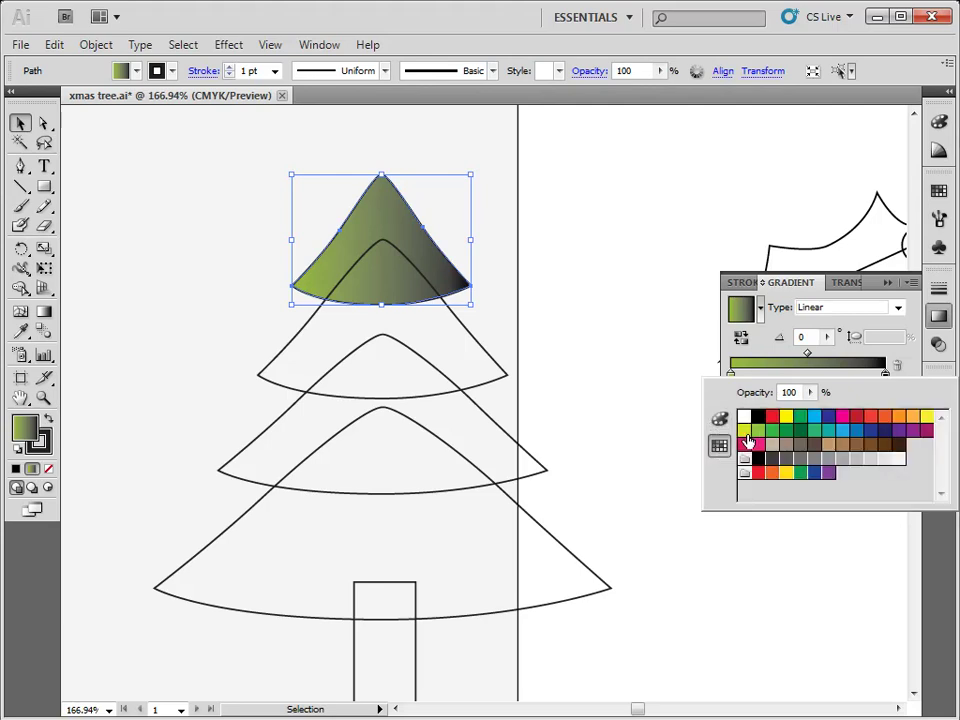
{"action": "left_click", "coordinate": [719, 419]}
{"action": "left_click", "coordinate": [720, 446]}
{"action": "left_click", "coordinate": [757, 430]}
{"action": "left_click", "coordinate": [720, 420]}
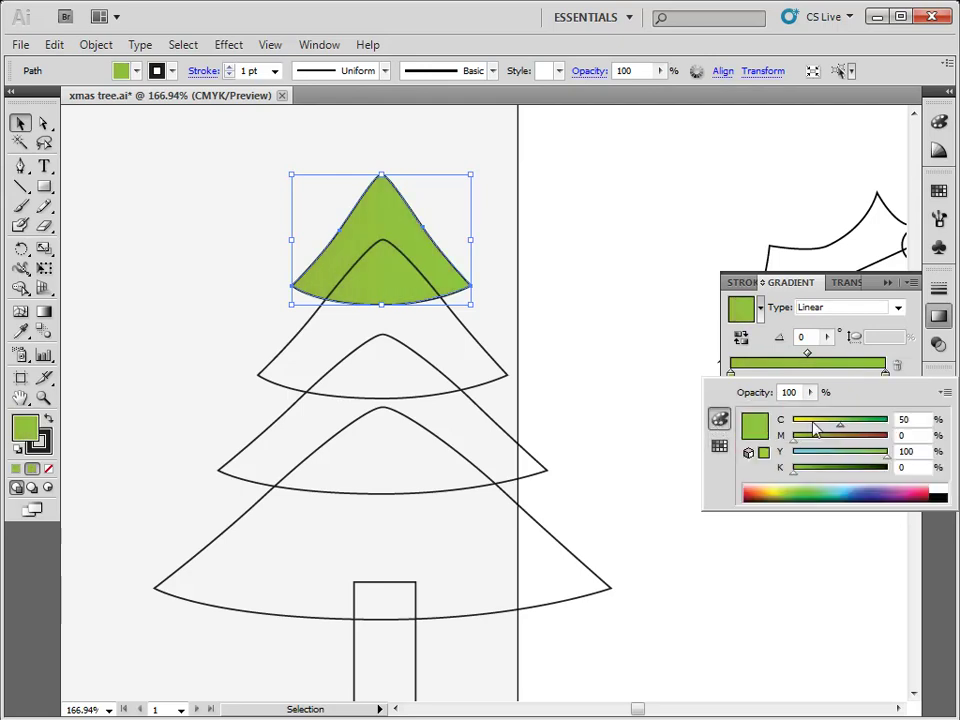
{"action": "left_click_drag", "start_coordinate": [819, 422], "coordinate": [807, 429]}
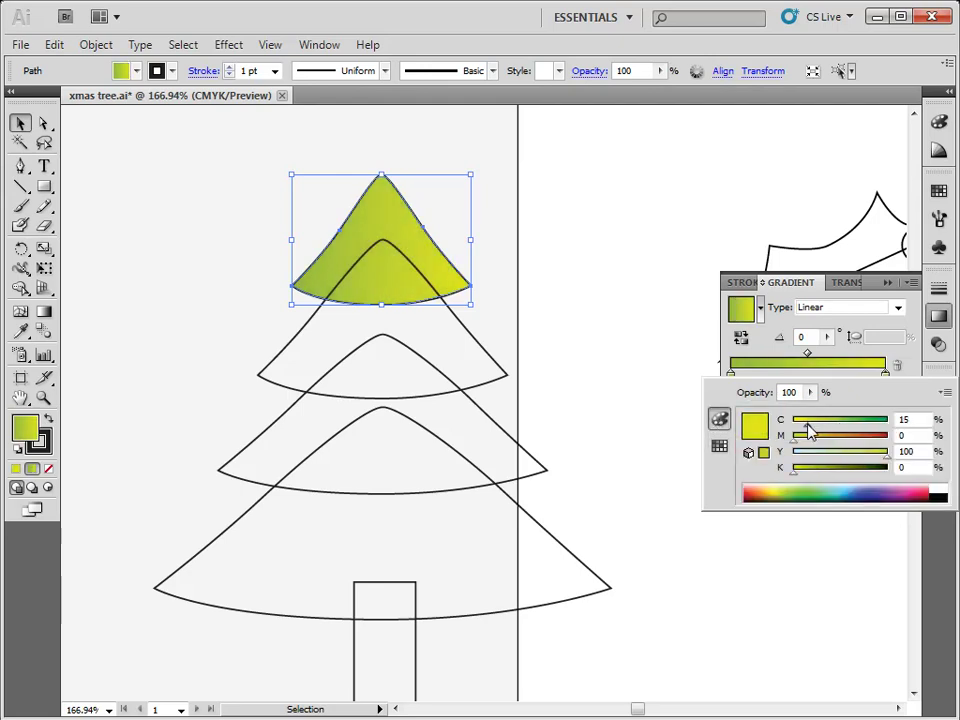
{"action": "left_click_drag", "start_coordinate": [797, 473], "coordinate": [811, 469]}
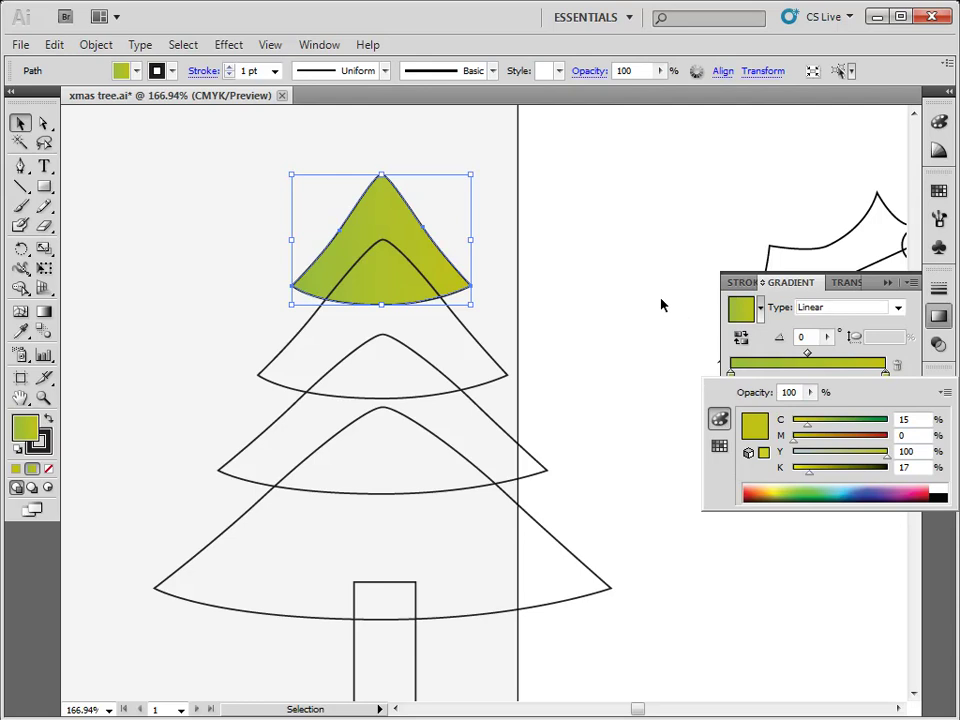
{"action": "key", "text": "Escape"}
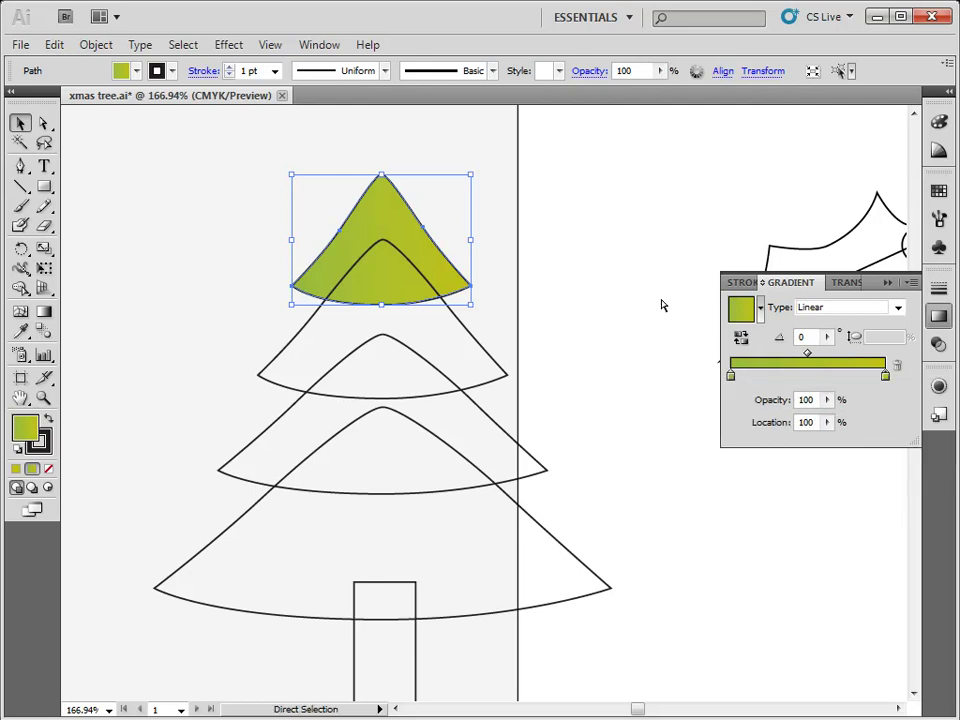
Step: Deepen the left gradient stop's green by raising its Cyan to 79
{"action": "key", "text": "ctrl+minus"}
{"action": "key", "text": "ctrl+minus"}
{"action": "key", "text": "ctrl+minus"}
{"action": "key", "text": "ctrl+minus"}
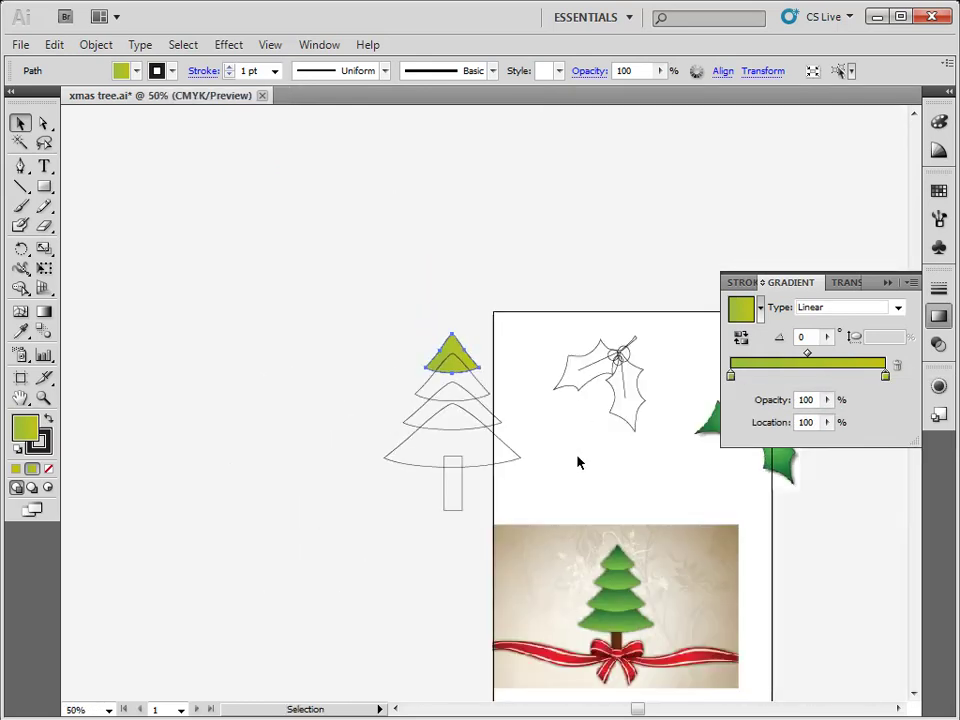
{"action": "left_click_drag", "start_coordinate": [561, 469], "coordinate": [443, 341]}
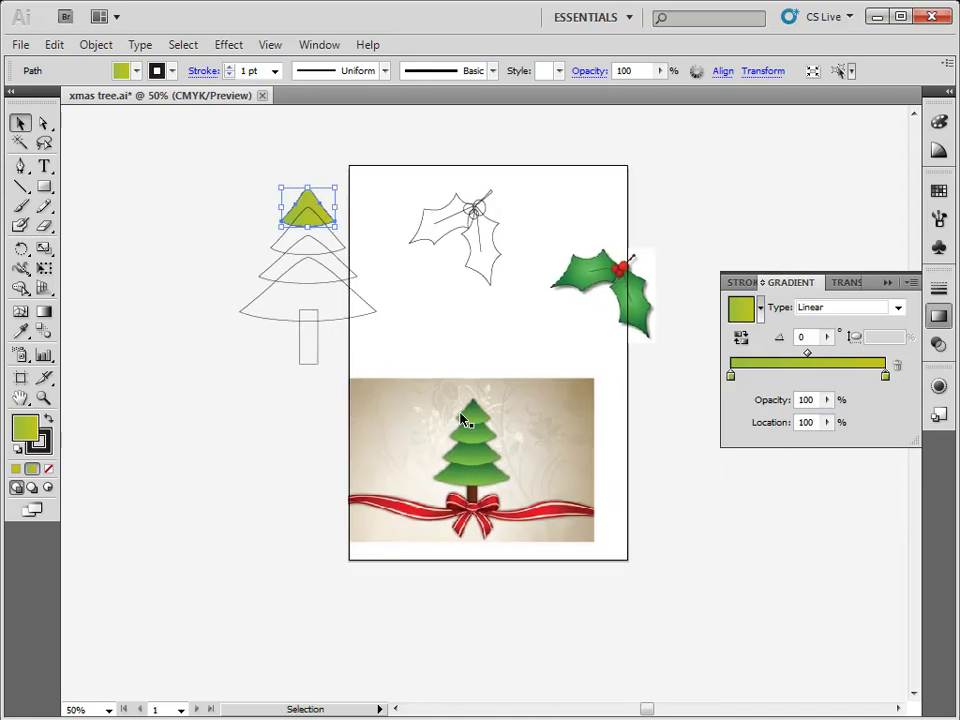
{"action": "left_click", "coordinate": [304, 422]}
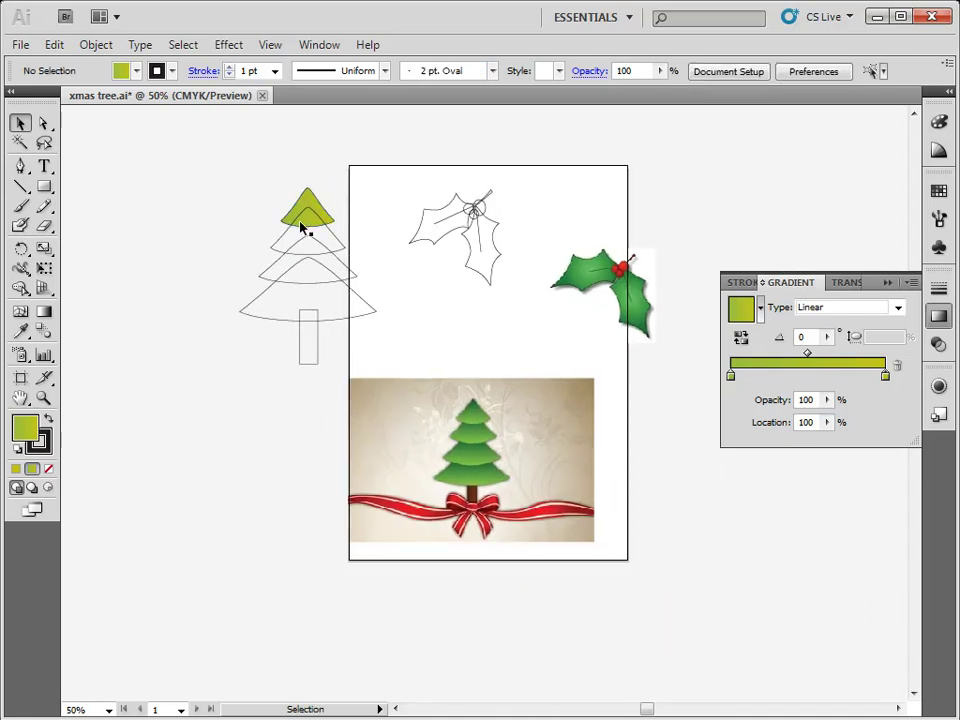
{"action": "left_click", "coordinate": [310, 205]}
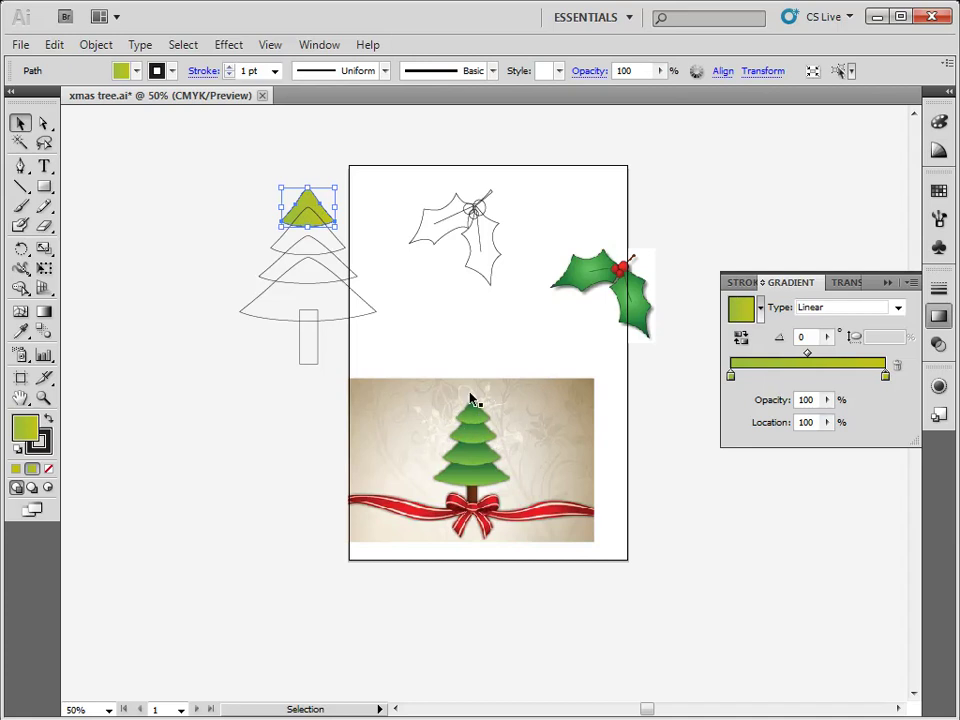
{"action": "left_click", "coordinate": [732, 379]}
{"action": "double_click", "coordinate": [732, 379]}
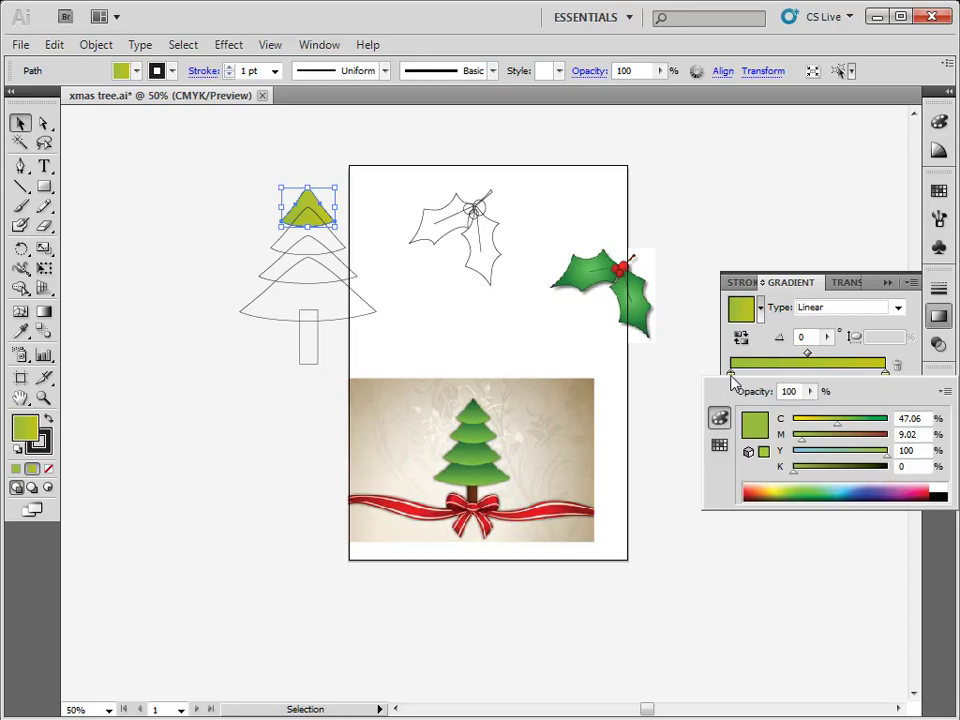
{"action": "left_click_drag", "start_coordinate": [838, 428], "coordinate": [868, 431]}
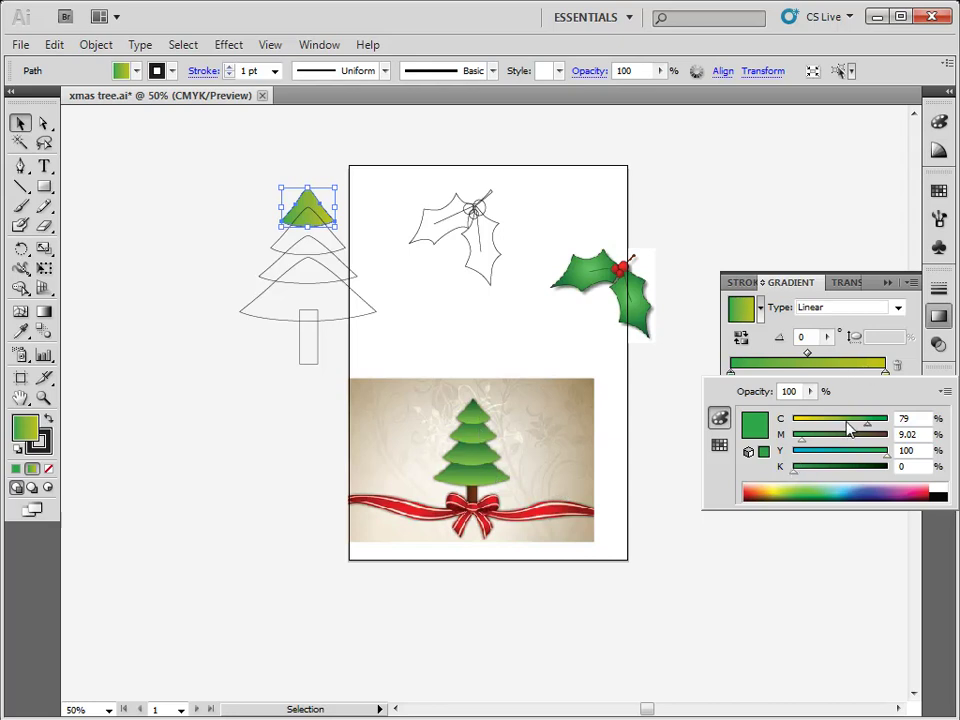
Step: Raise the right stop's Cyan to 29 and move the reference tree picture up the artboard
{"action": "left_click", "coordinate": [886, 376]}
{"action": "double_click", "coordinate": [886, 376]}
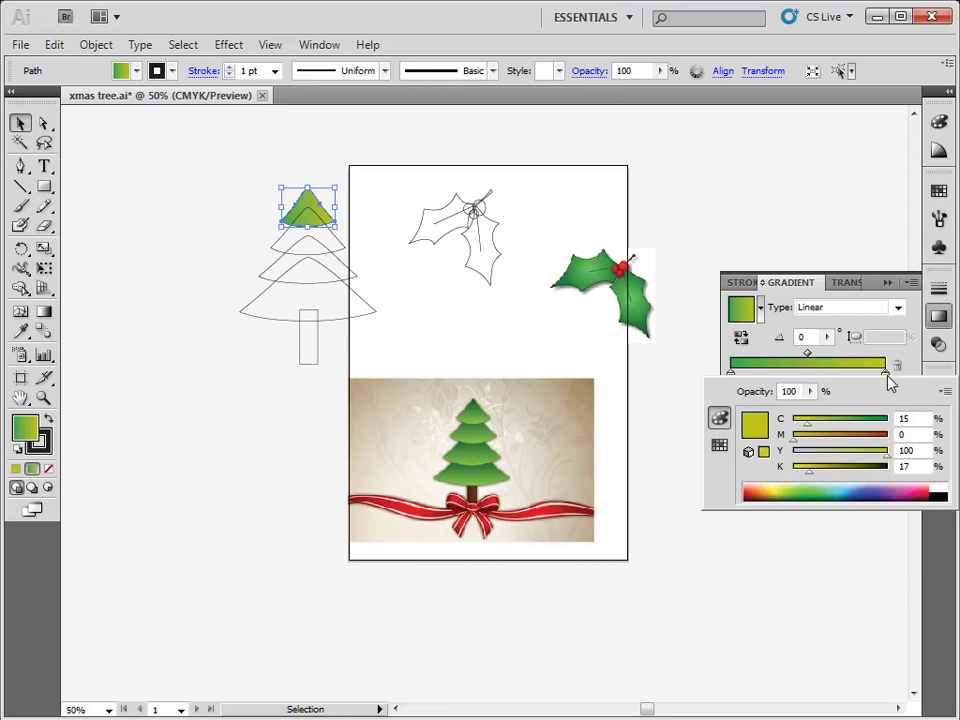
{"action": "left_click_drag", "start_coordinate": [809, 426], "coordinate": [824, 428]}
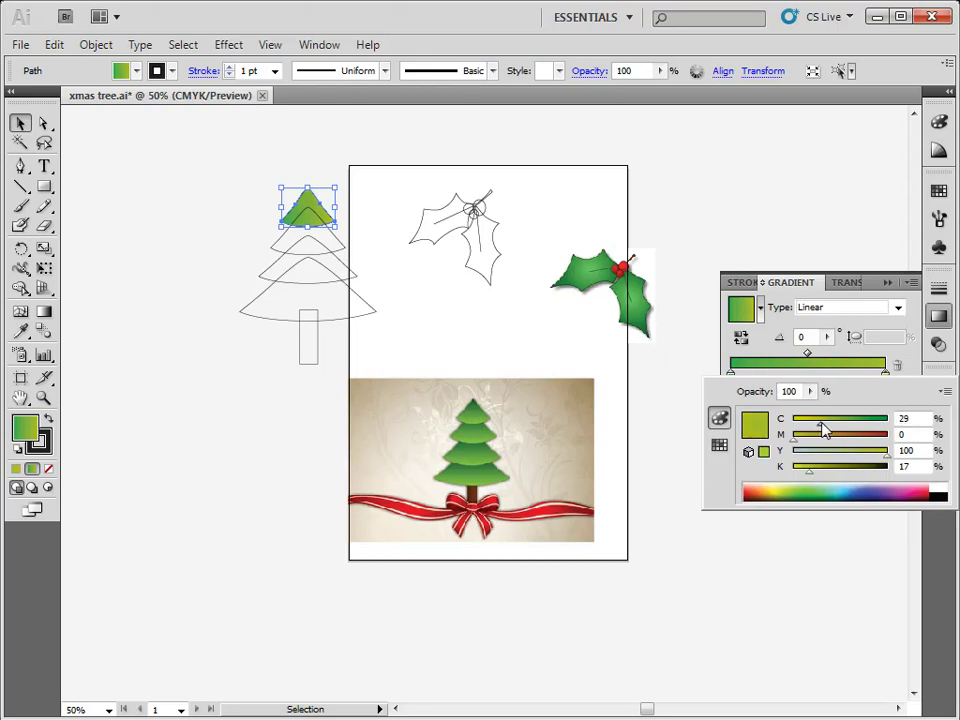
{"action": "left_click", "coordinate": [510, 476]}
{"action": "left_click_drag", "start_coordinate": [510, 476], "coordinate": [157, 270]}
Step: Zoom in on the reference tree picture, collapse the Gradient panel, and reselect the top triangle
{"action": "key", "text": "z"}
{"action": "left_click_drag", "start_coordinate": [385, 128], "coordinate": [240, 389]}
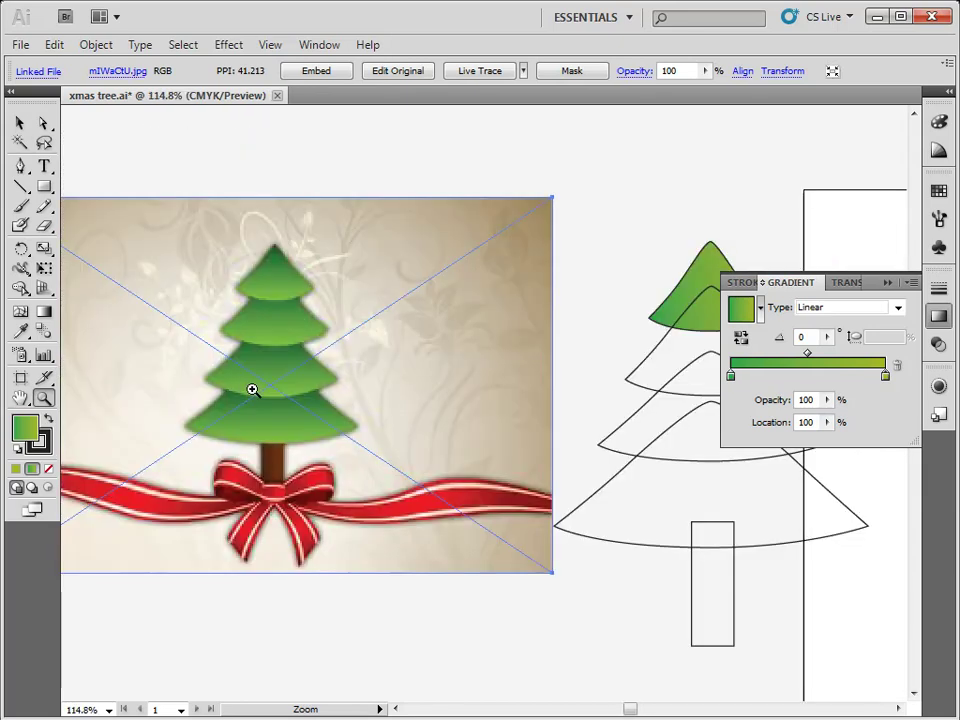
{"action": "left_click", "coordinate": [887, 284]}
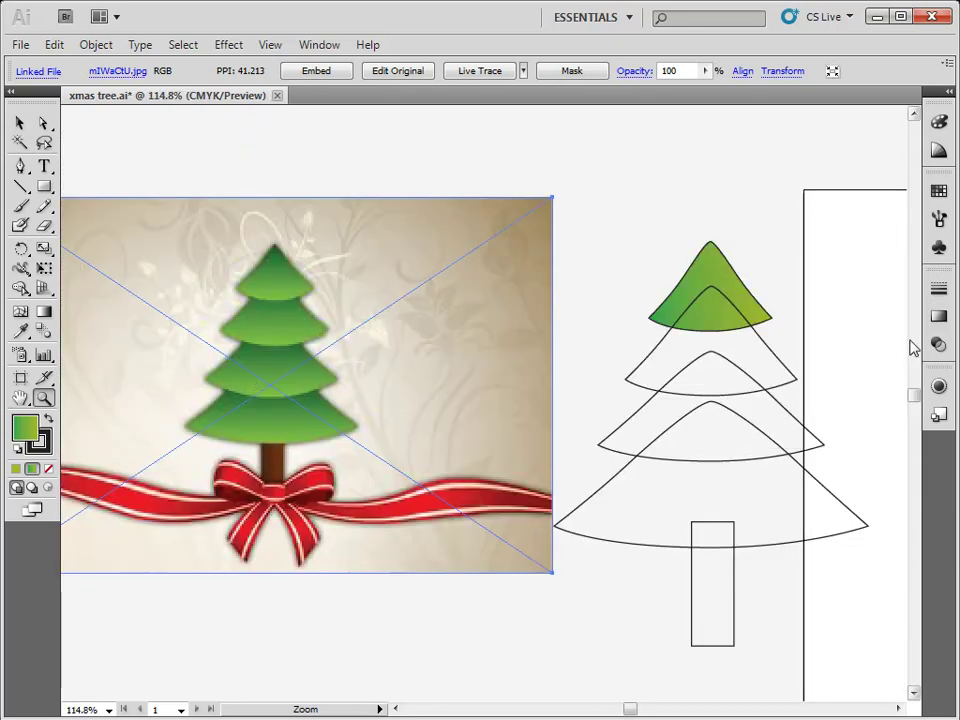
{"action": "left_click", "coordinate": [19, 122]}
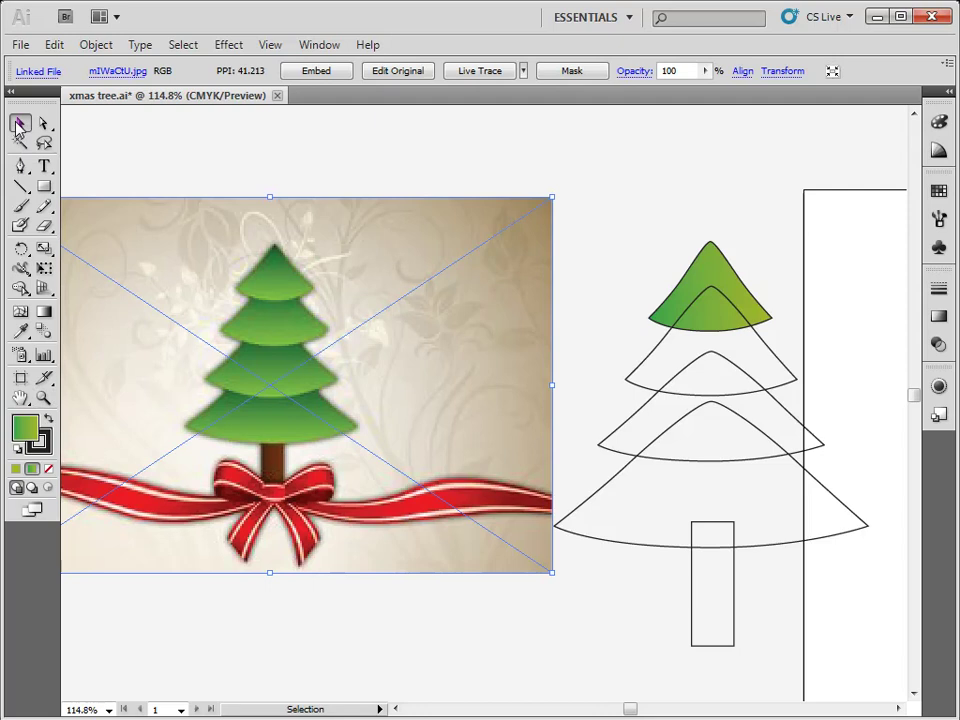
{"action": "left_click", "coordinate": [236, 178]}
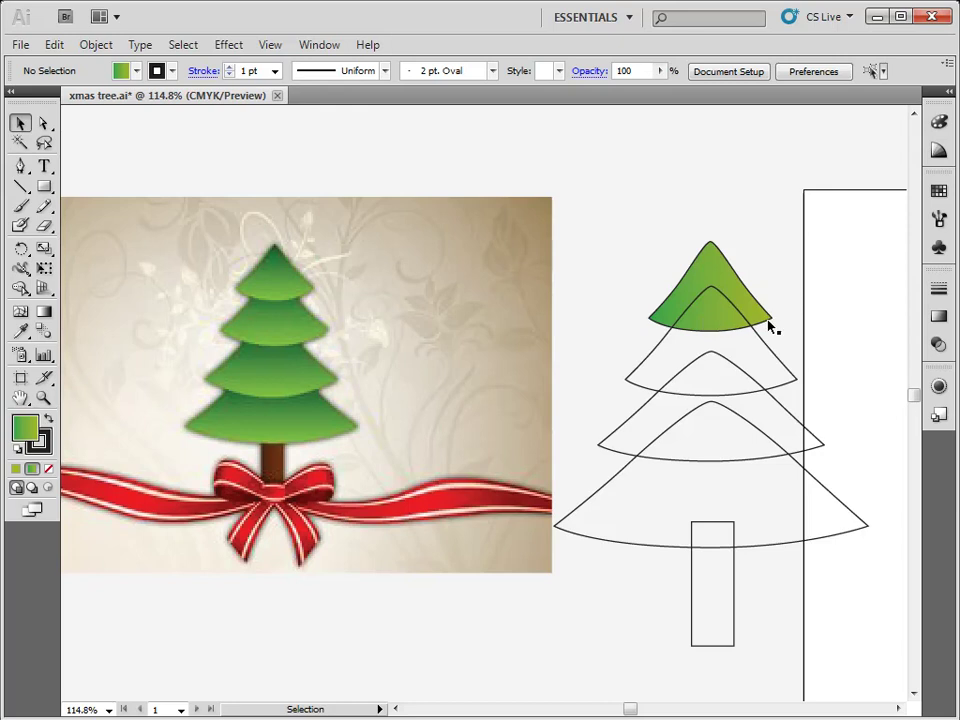
{"action": "left_click", "coordinate": [728, 282]}
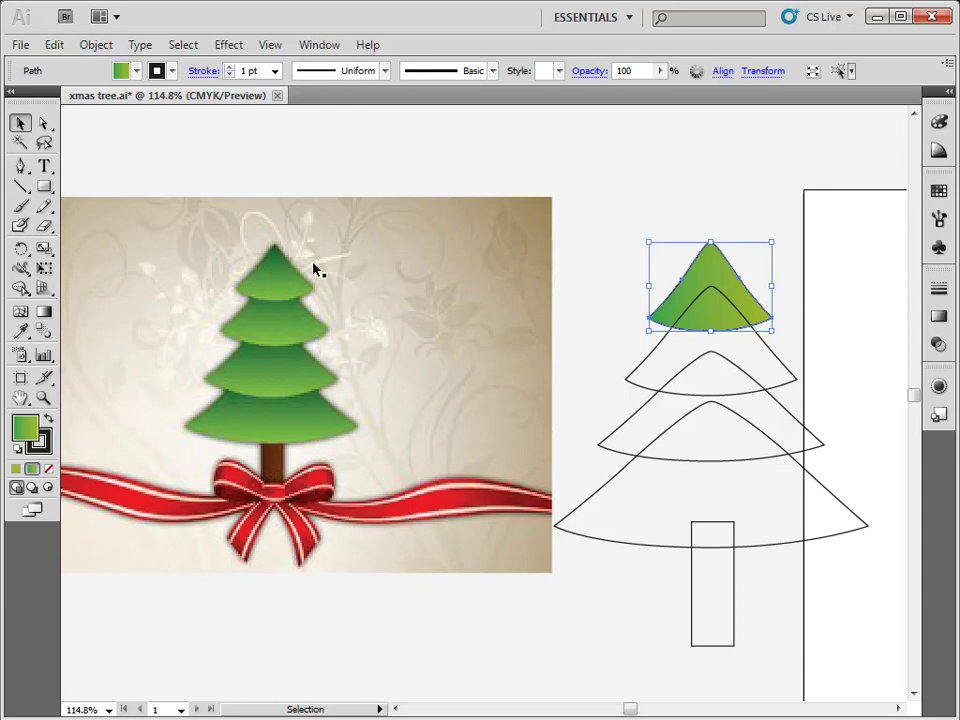
Step: Drag the gradient from the top tier's apex downward so green fades vertically into yellow-green
{"action": "left_click", "coordinate": [43, 314]}
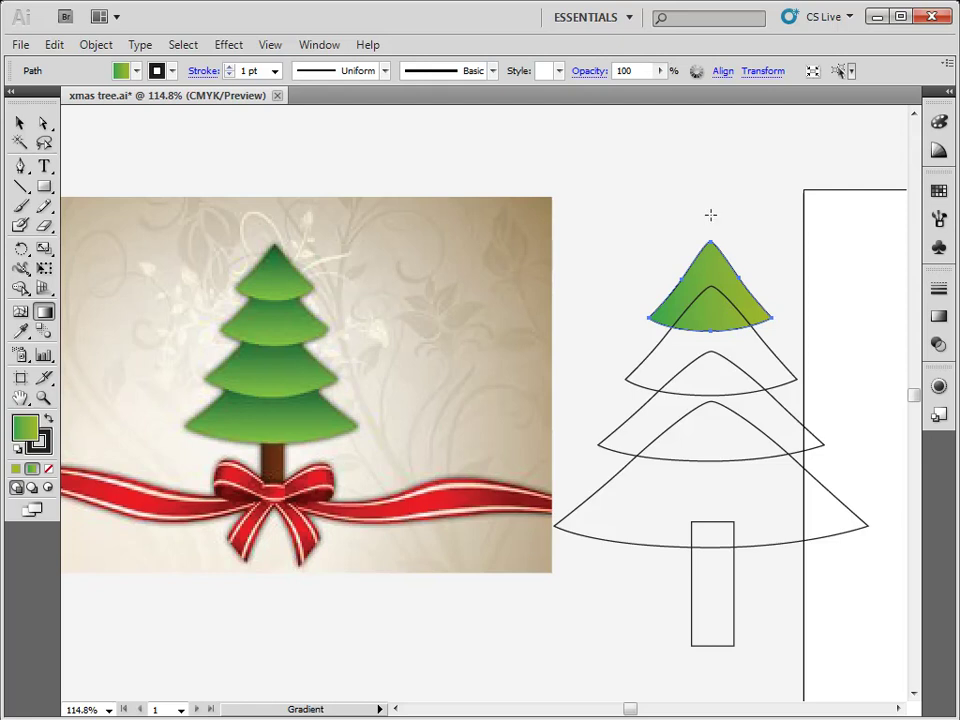
{"action": "left_click_drag", "start_coordinate": [710, 214], "coordinate": [712, 318]}
{"action": "left_click_drag", "start_coordinate": [712, 318], "coordinate": [712, 318]}
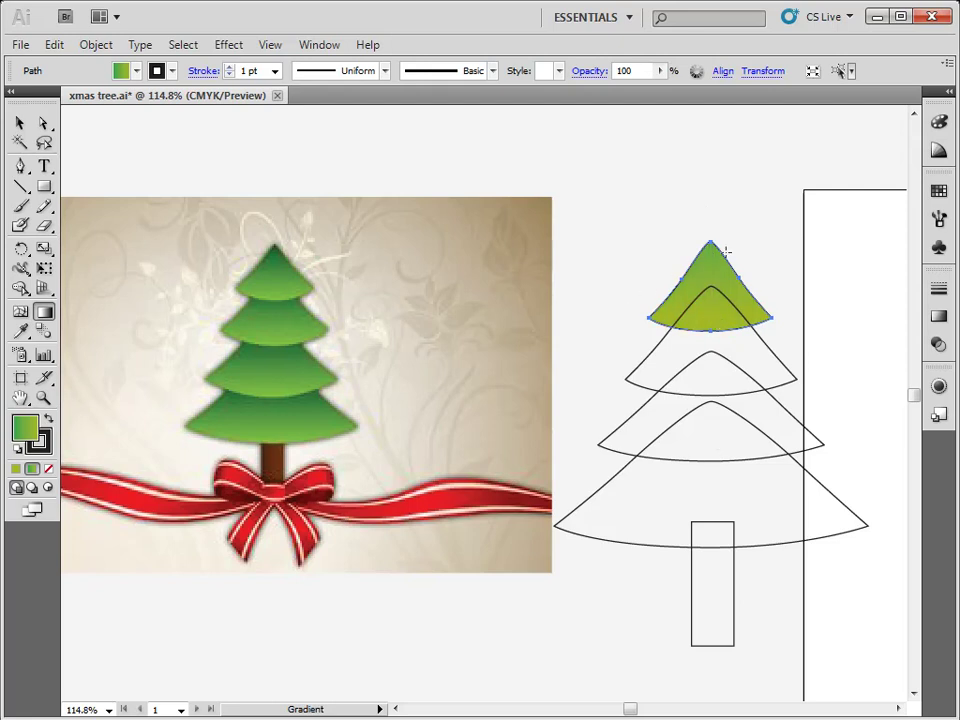
{"action": "left_click_drag", "start_coordinate": [715, 190], "coordinate": [720, 449]}
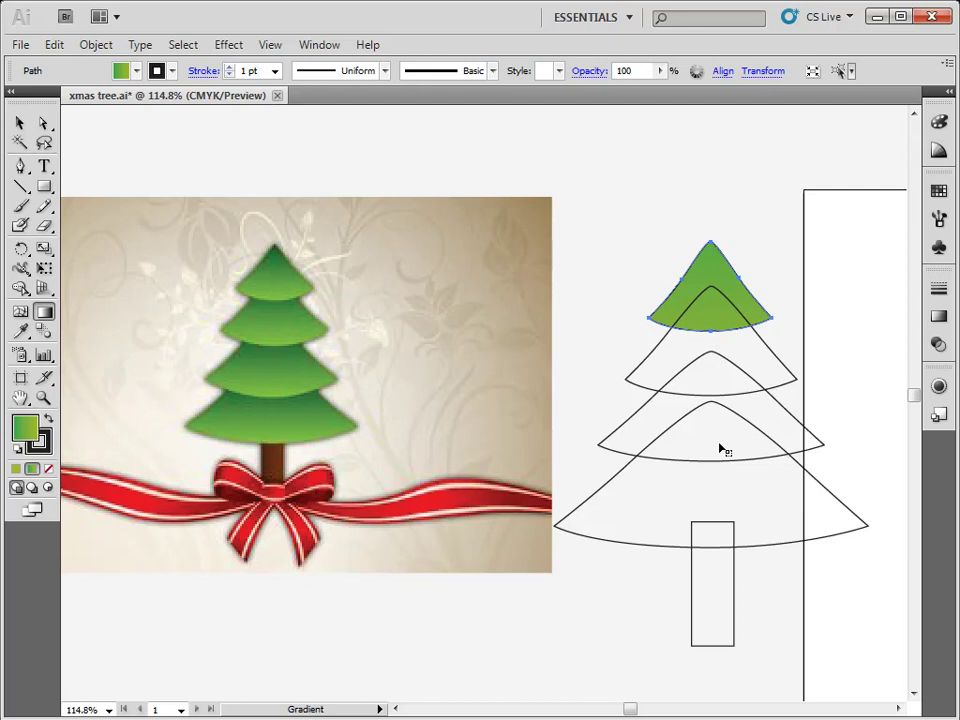
{"action": "left_click_drag", "start_coordinate": [709, 242], "coordinate": [716, 298]}
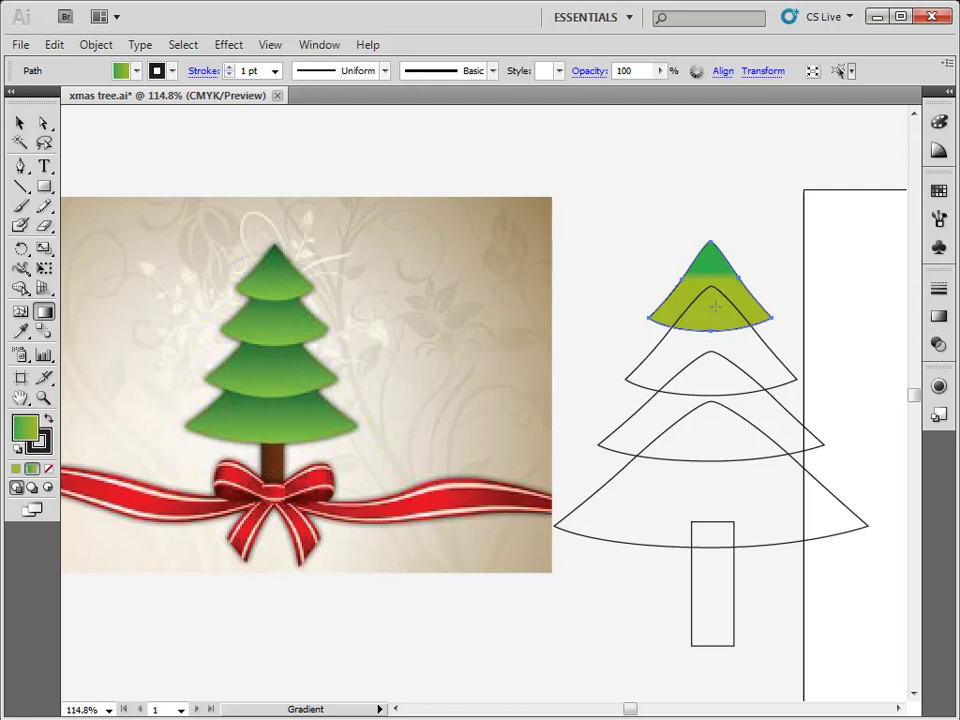
Step: Zoom in on the top tree tier to inspect its blend, then zoom out and pan back
{"action": "key", "text": "z"}
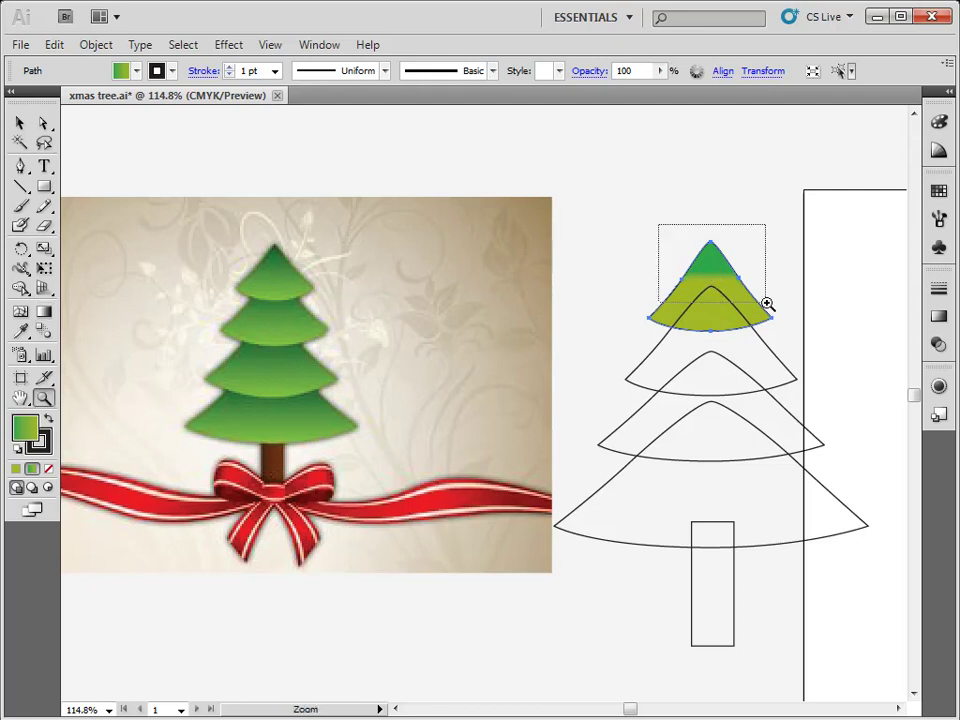
{"action": "left_click", "coordinate": [699, 268]}
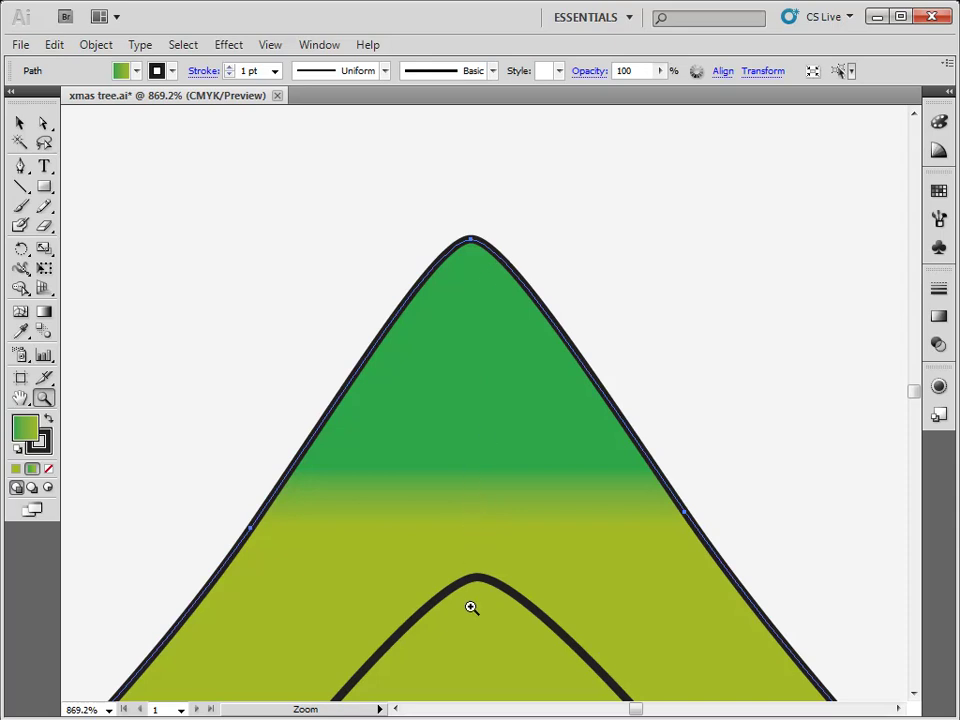
{"action": "key", "text": "ctrl+minus"}
{"action": "key", "text": "ctrl+minus"}
{"action": "key", "text": "ctrl+minus"}
{"action": "key", "text": "ctrl+minus"}
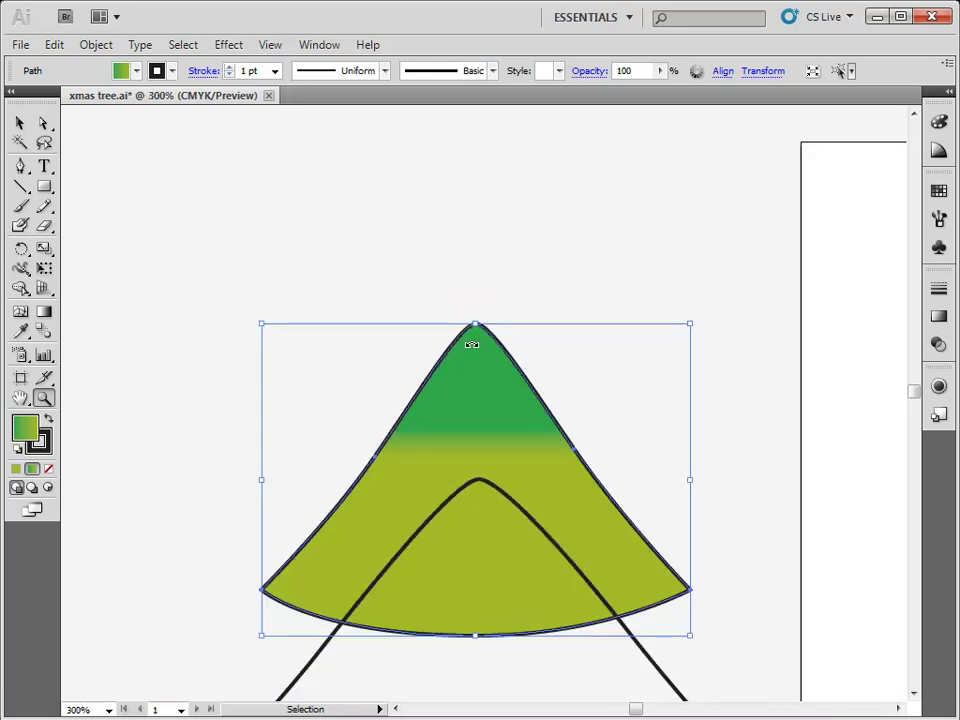
{"action": "key", "text": "ctrl+minus"}
{"action": "key", "text": "ctrl+minus"}
{"action": "key", "text": "ctrl+minus"}
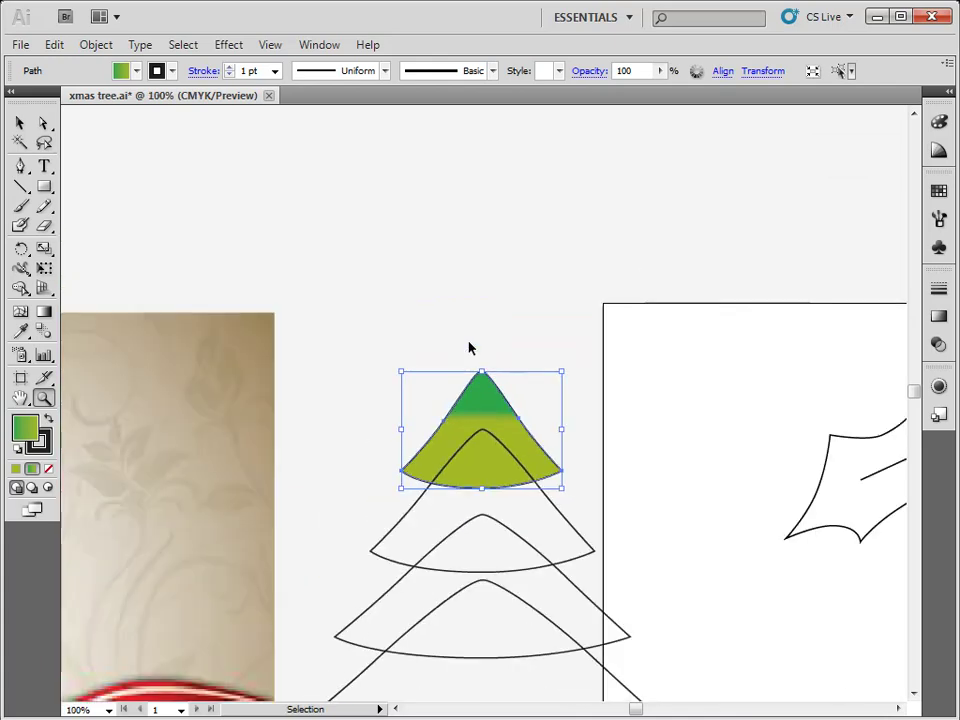
{"action": "left_click_drag", "start_coordinate": [418, 476], "coordinate": [474, 334]}
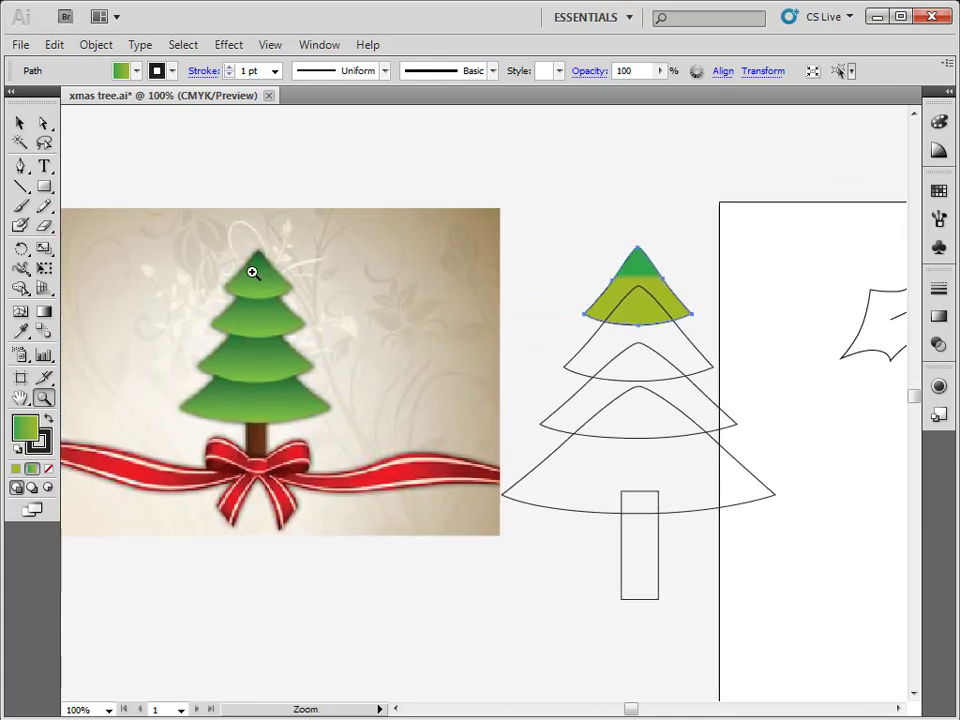
Step: Redraw the top tier's gradient from apex downward so green blends smoothly into yellow-green
{"action": "left_click", "coordinate": [43, 311]}
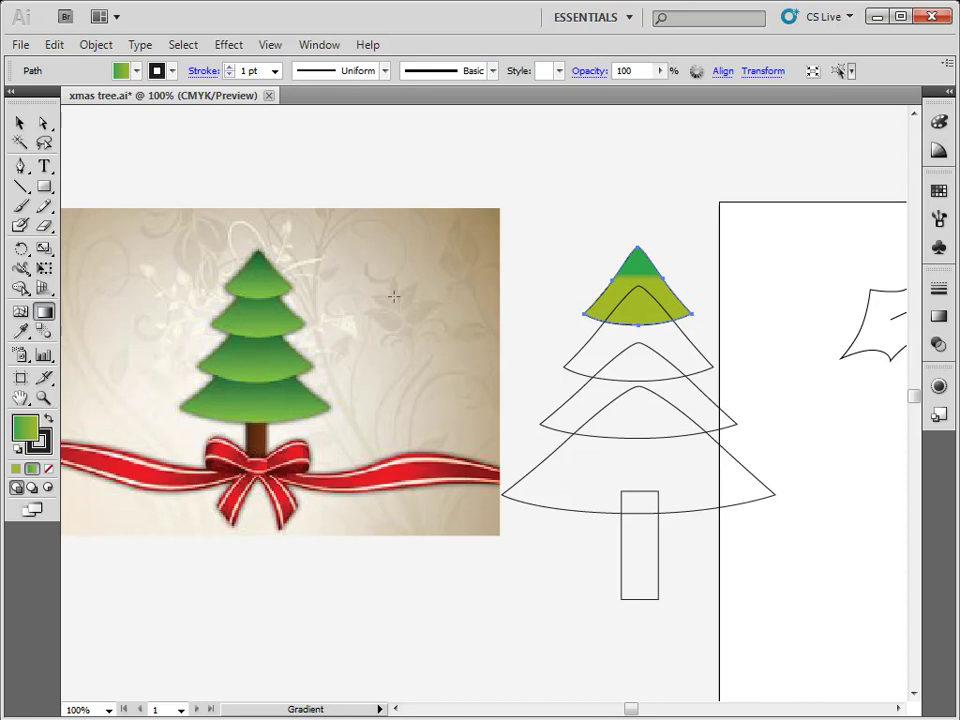
{"action": "left_click_drag", "start_coordinate": [635, 247], "coordinate": [636, 328]}
{"action": "left_click_drag", "start_coordinate": [641, 268], "coordinate": [643, 318]}
{"action": "left_click_drag", "start_coordinate": [636, 279], "coordinate": [640, 327]}
{"action": "mouse_move", "coordinate": [641, 275]}
{"action": "left_mouse_down"}
{"action": "mouse_move", "coordinate": [645, 332]}
{"action": "mouse_move", "coordinate": [645, 323]}
{"action": "left_mouse_up"}
Step: In the Gradient panel, move the top tier's left colour stop slightly inward
{"action": "left_click", "coordinate": [21, 123]}
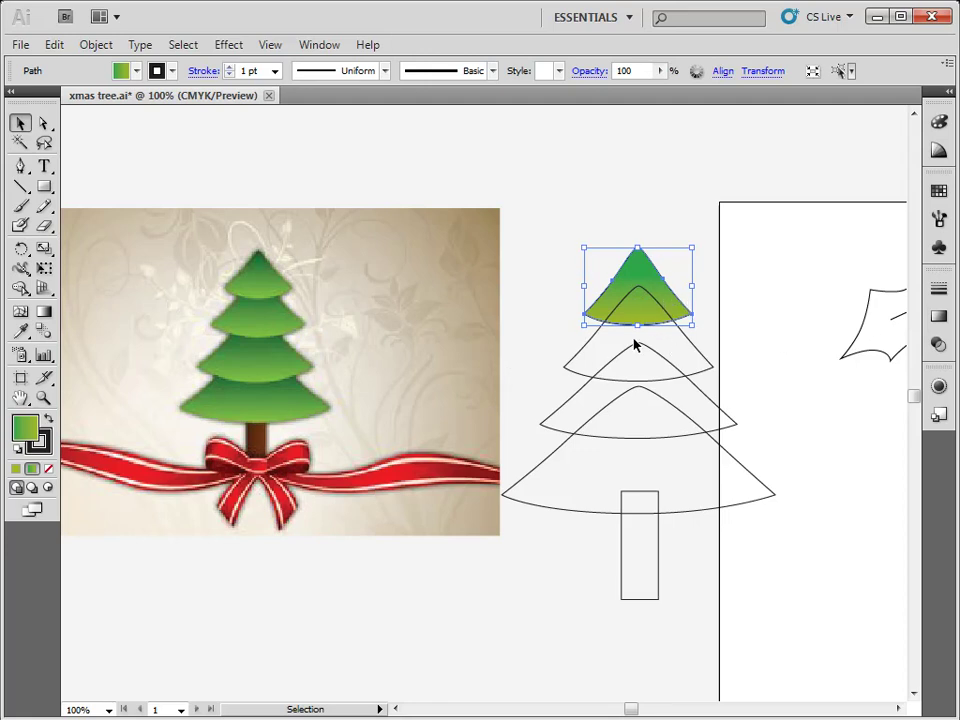
{"action": "left_click", "coordinate": [940, 318]}
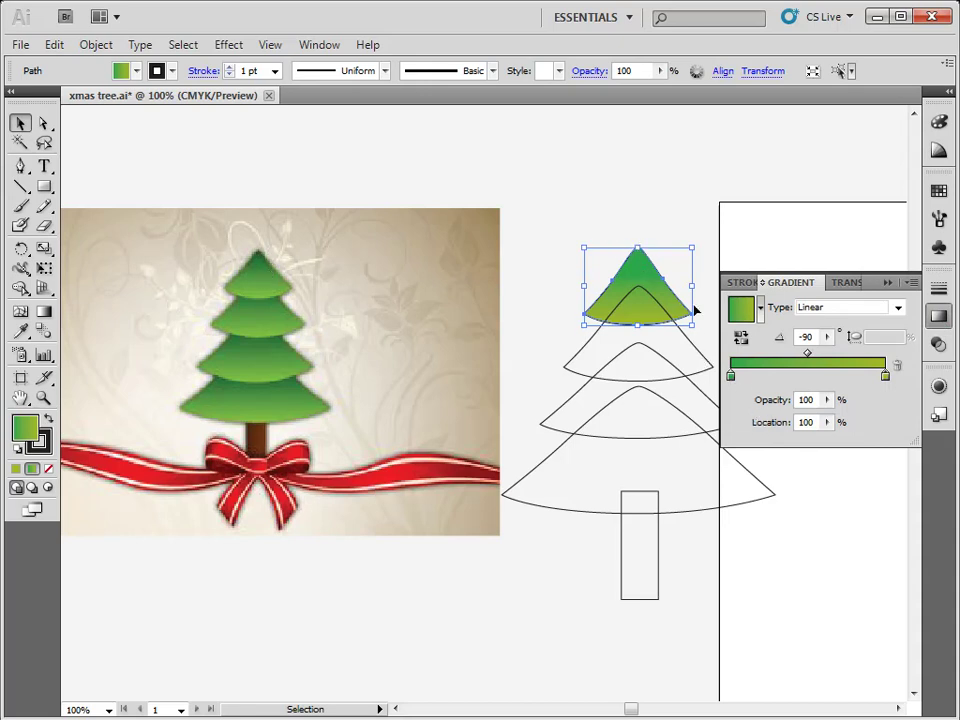
{"action": "left_click", "coordinate": [731, 377]}
{"action": "left_click", "coordinate": [885, 376]}
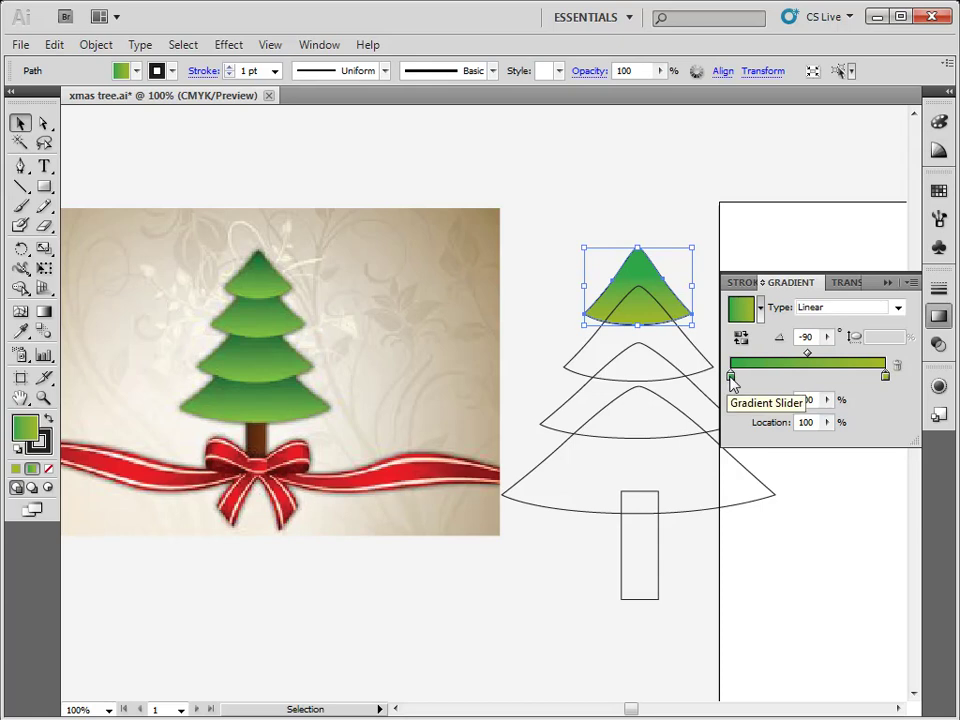
{"action": "left_click_drag", "start_coordinate": [733, 381], "coordinate": [758, 379]}
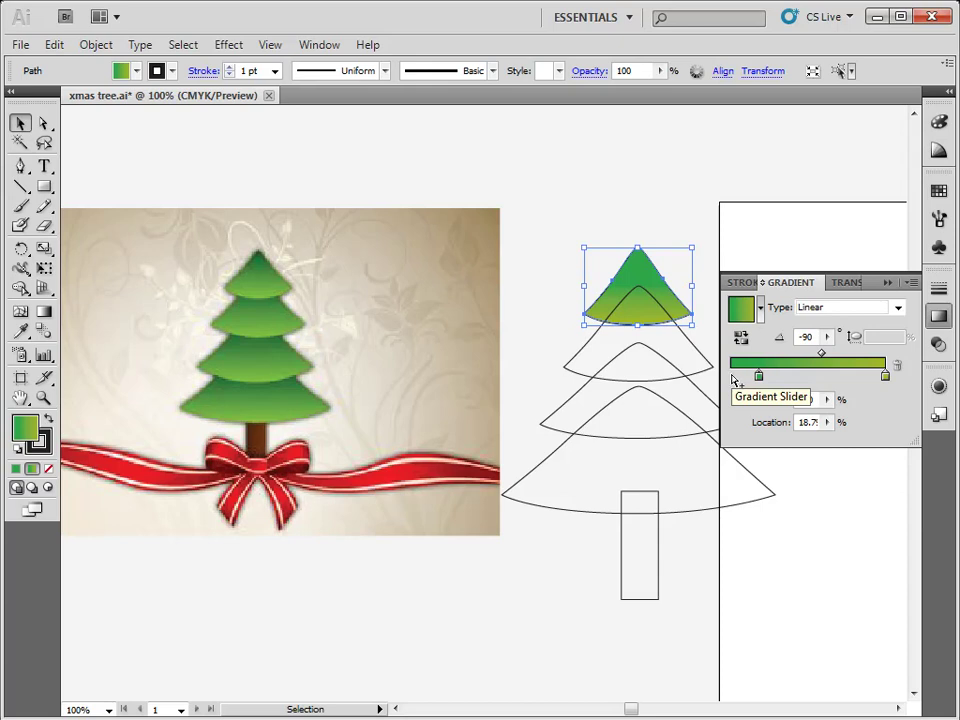
Step: Add a darker green stop (C79 M9.02 Y100 K54) at the gradient's start
{"action": "left_click", "coordinate": [733, 378]}
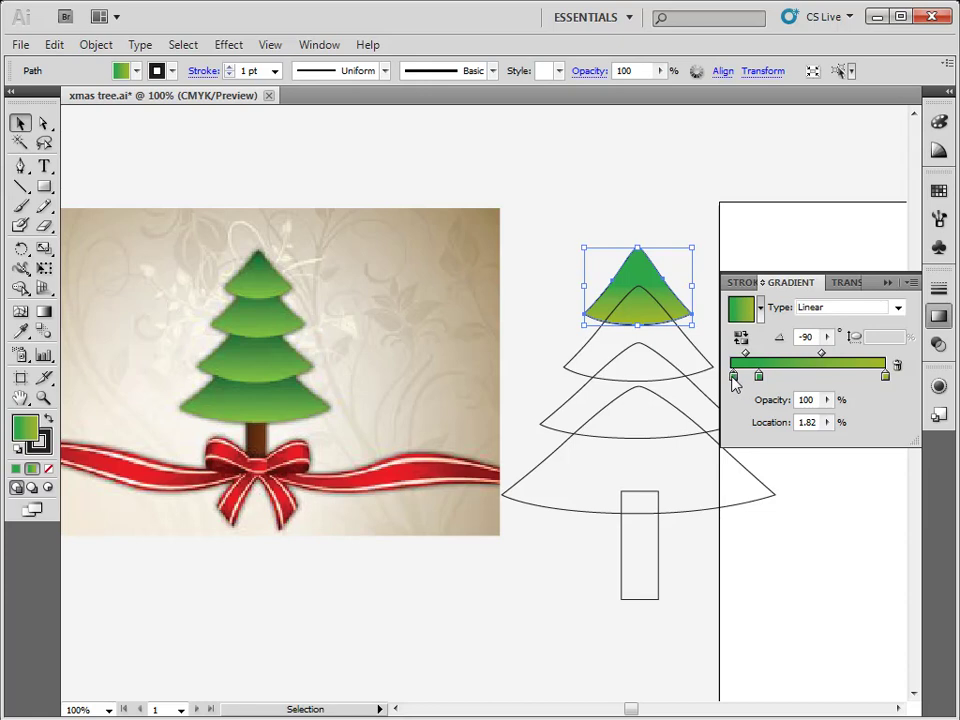
{"action": "double_click", "coordinate": [734, 378]}
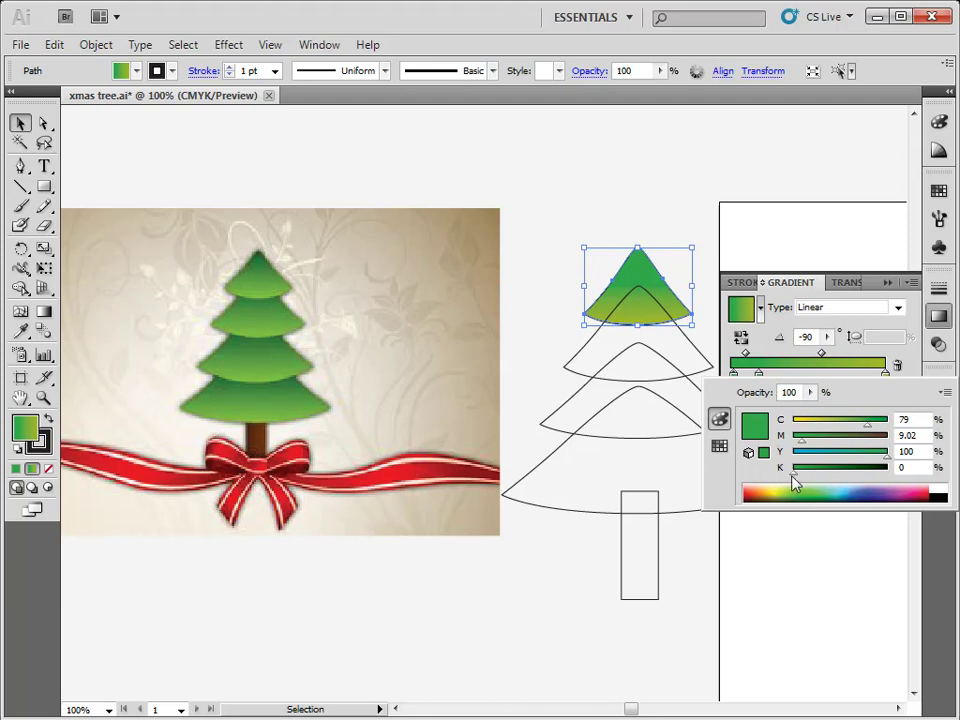
{"action": "left_click_drag", "start_coordinate": [791, 474], "coordinate": [844, 482]}
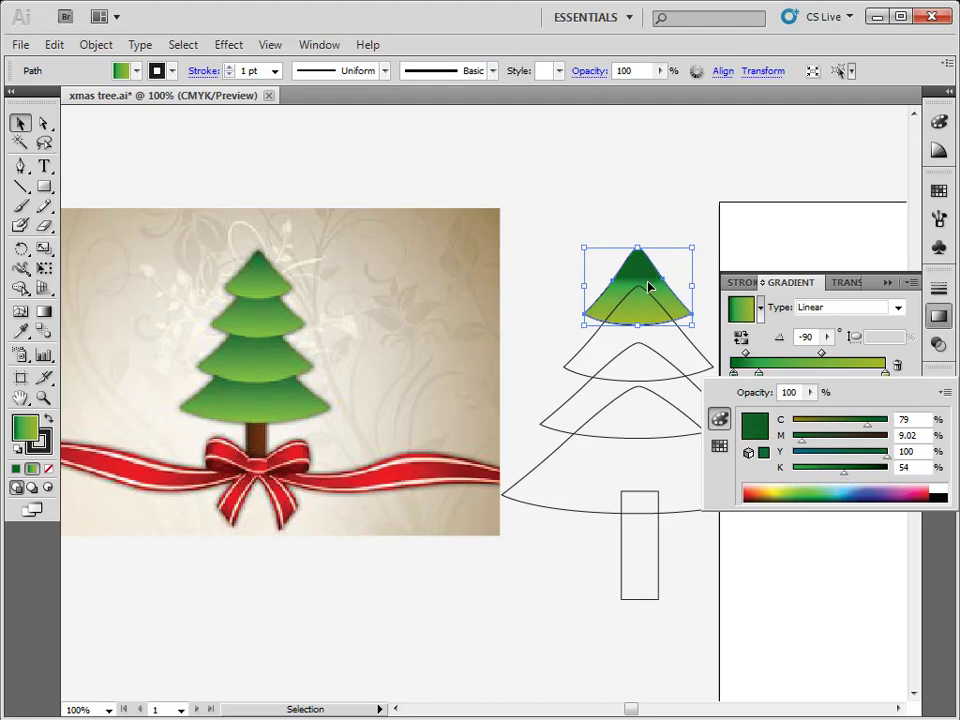
{"action": "left_click", "coordinate": [720, 251]}
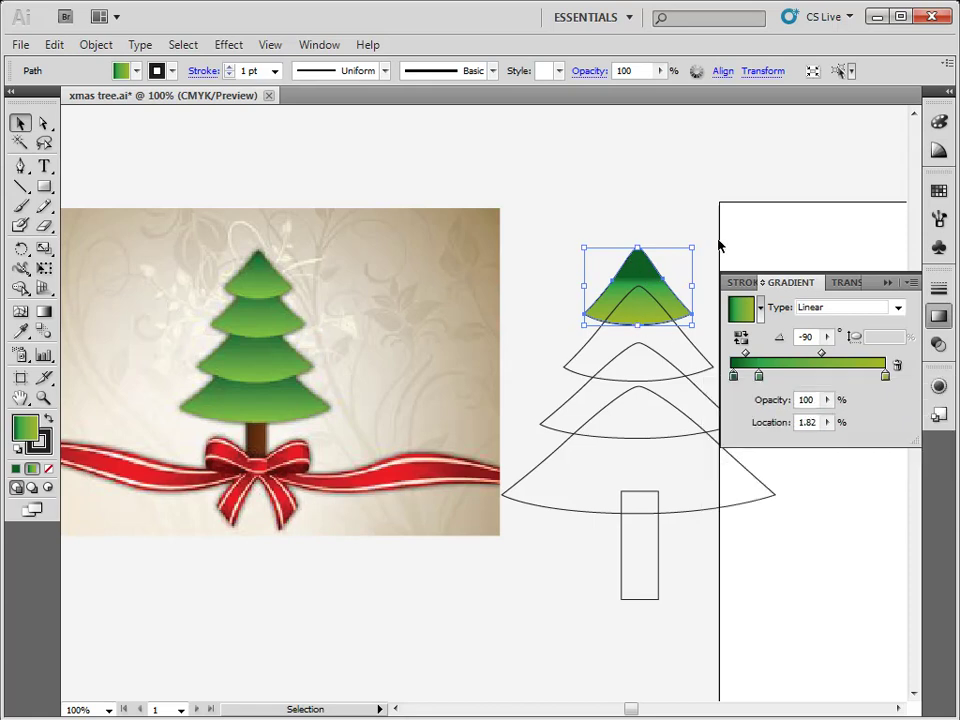
Step: Redraw the top tier's gradient down from the apex and move the middle green stop to 39.39%
{"action": "left_click", "coordinate": [44, 311]}
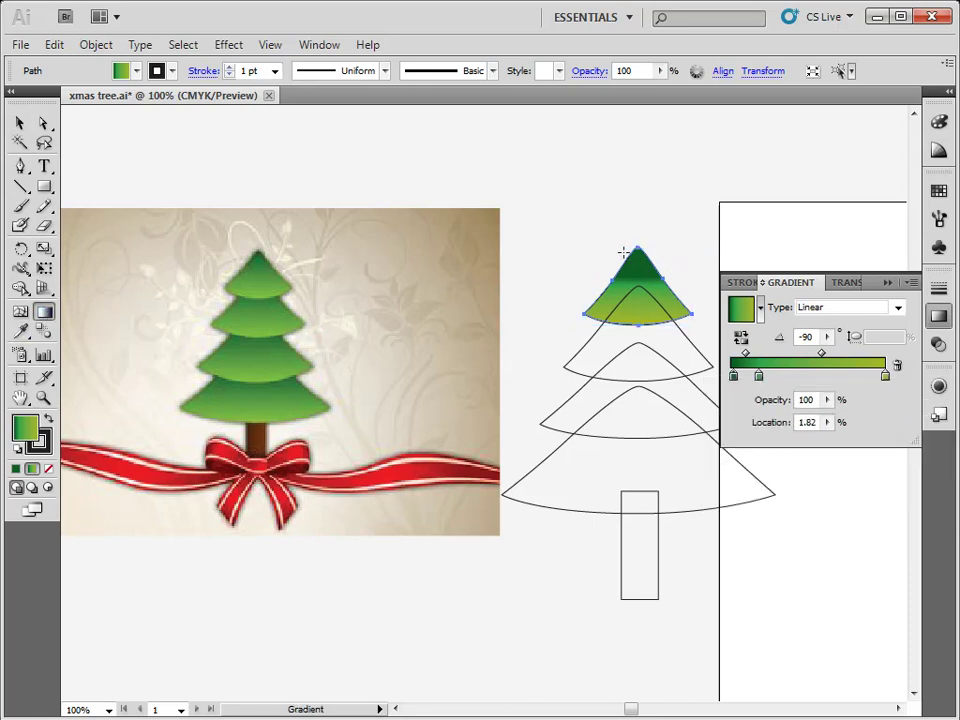
{"action": "left_click_drag", "start_coordinate": [639, 236], "coordinate": [645, 323]}
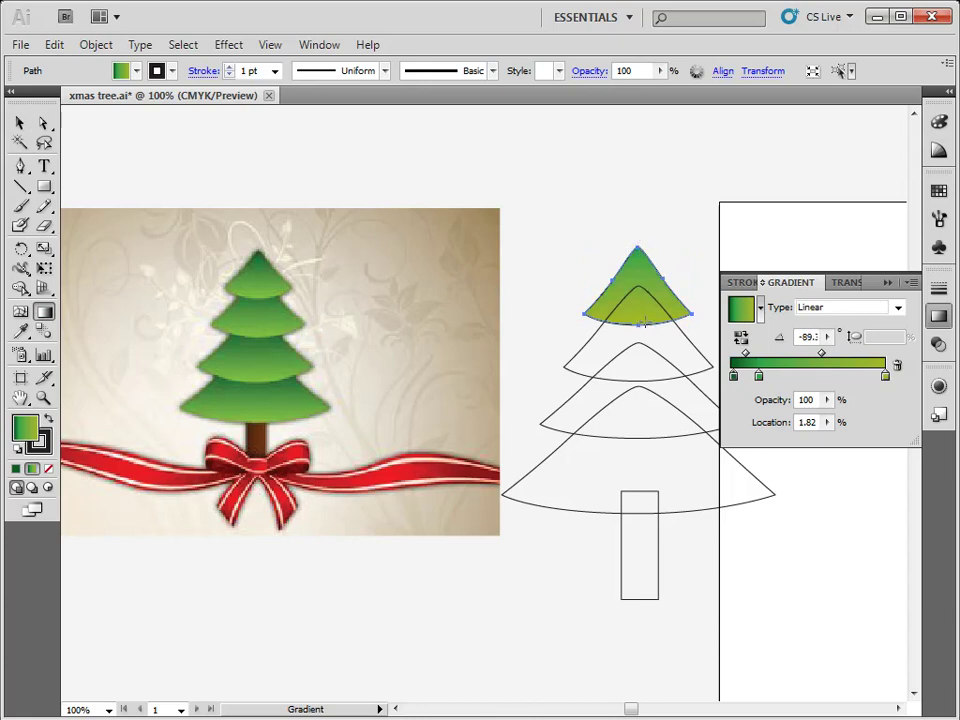
{"action": "left_click_drag", "start_coordinate": [637, 252], "coordinate": [640, 322]}
{"action": "left_click_drag", "start_coordinate": [636, 248], "coordinate": [641, 338]}
{"action": "left_click_drag", "start_coordinate": [758, 376], "coordinate": [791, 379]}
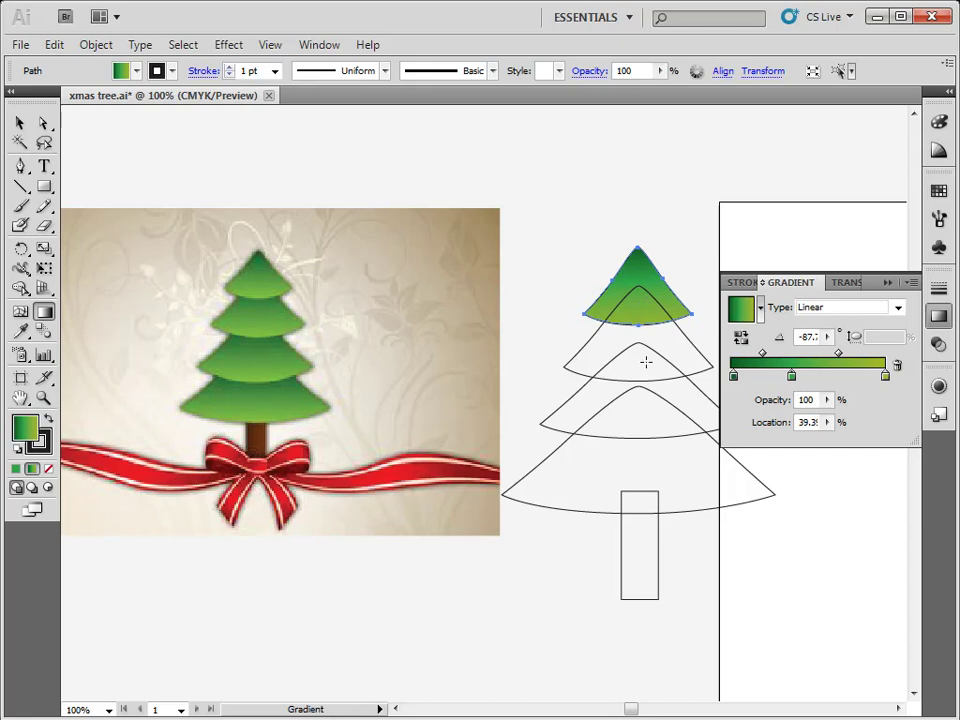
Step: Lighten the end stop to yellow-green C14 M0 Y100 K12, then deselect to preview
{"action": "left_click", "coordinate": [885, 375]}
{"action": "double_click", "coordinate": [885, 375]}
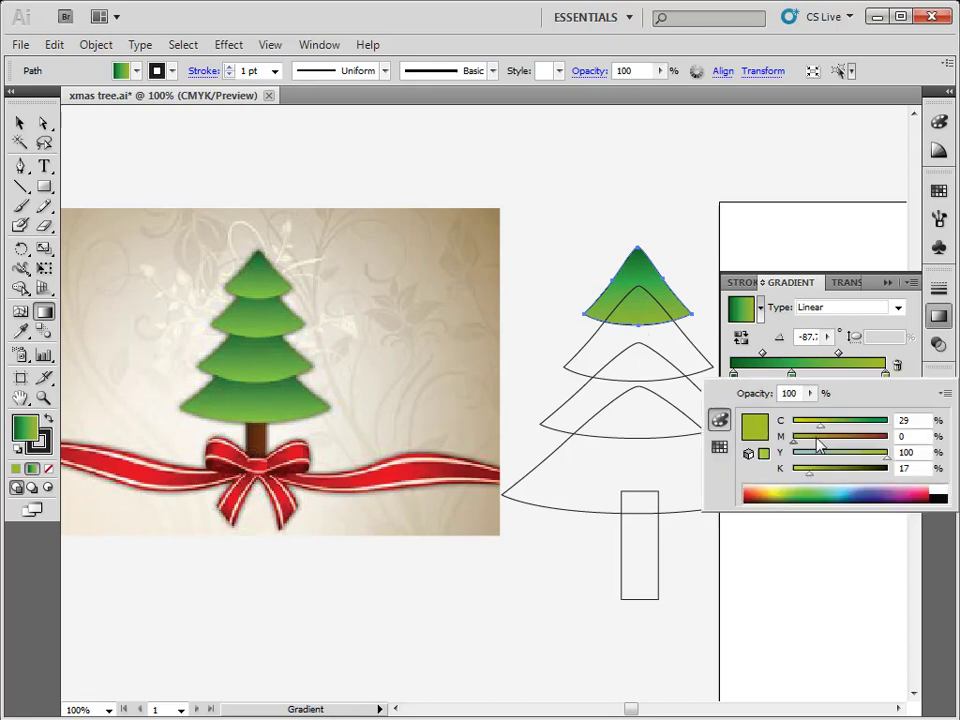
{"action": "left_click_drag", "start_coordinate": [821, 428], "coordinate": [807, 431]}
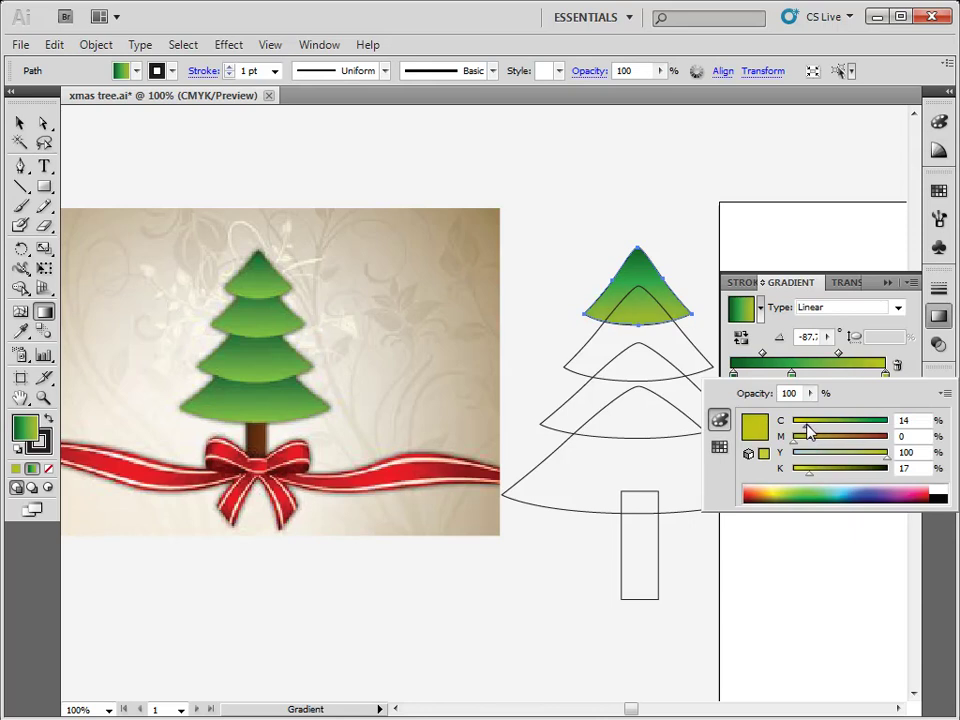
{"action": "left_click_drag", "start_coordinate": [810, 480], "coordinate": [805, 477]}
{"action": "left_click", "coordinate": [17, 123]}
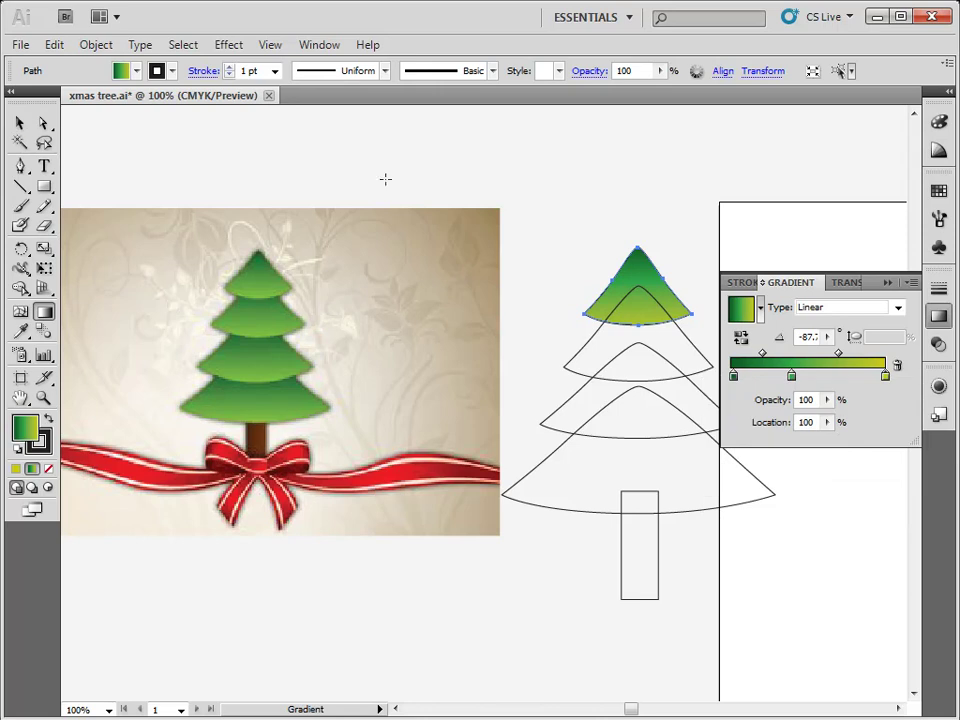
{"action": "left_click", "coordinate": [336, 204]}
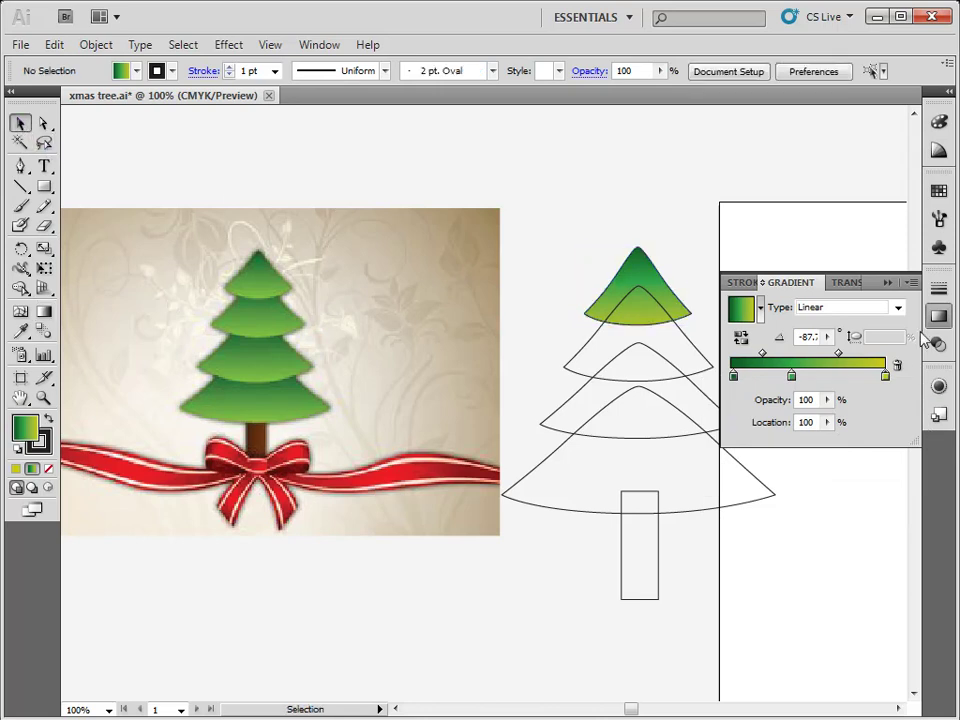
Step: Close the gradient settings and pick out the second tree tier
{"action": "left_click", "coordinate": [887, 285]}
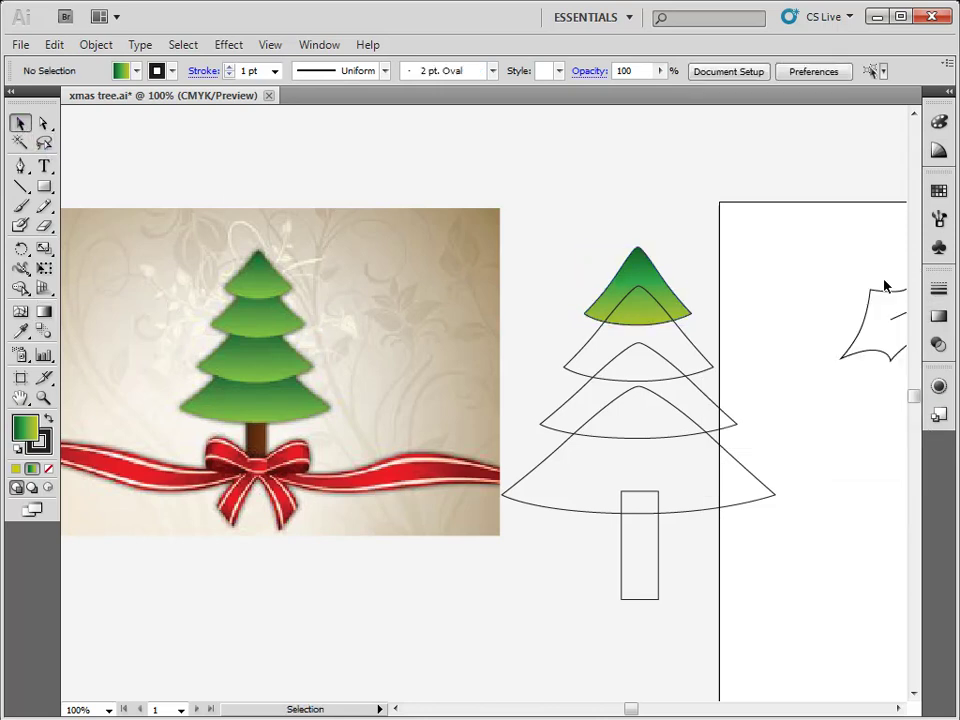
{"action": "left_click", "coordinate": [645, 275]}
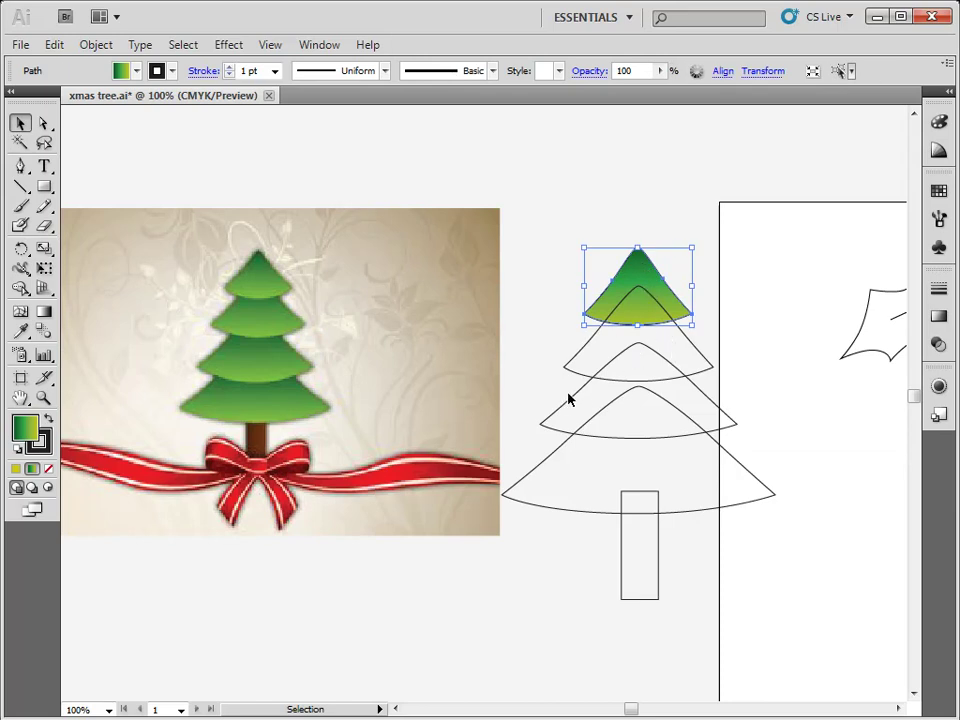
{"action": "left_click", "coordinate": [711, 368]}
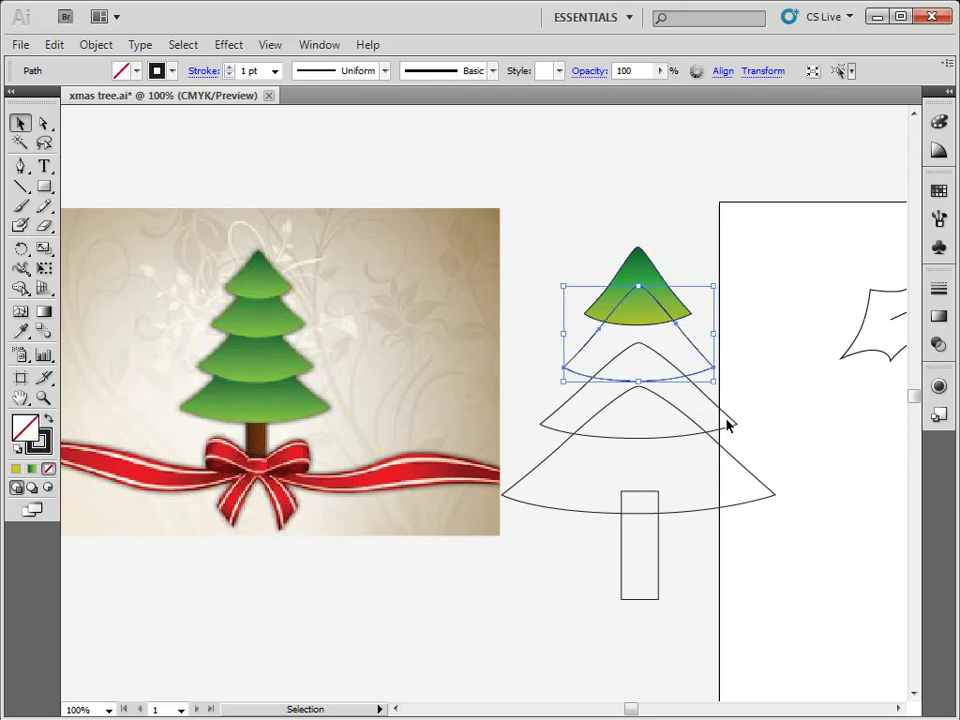
{"action": "left_click", "coordinate": [736, 436]}
{"action": "left_click", "coordinate": [752, 476]}
{"action": "left_click", "coordinate": [712, 369]}
Step: Give the second tier the green-yellow gradient, drawn vertically from its top to bottom
{"action": "left_click", "coordinate": [938, 316]}
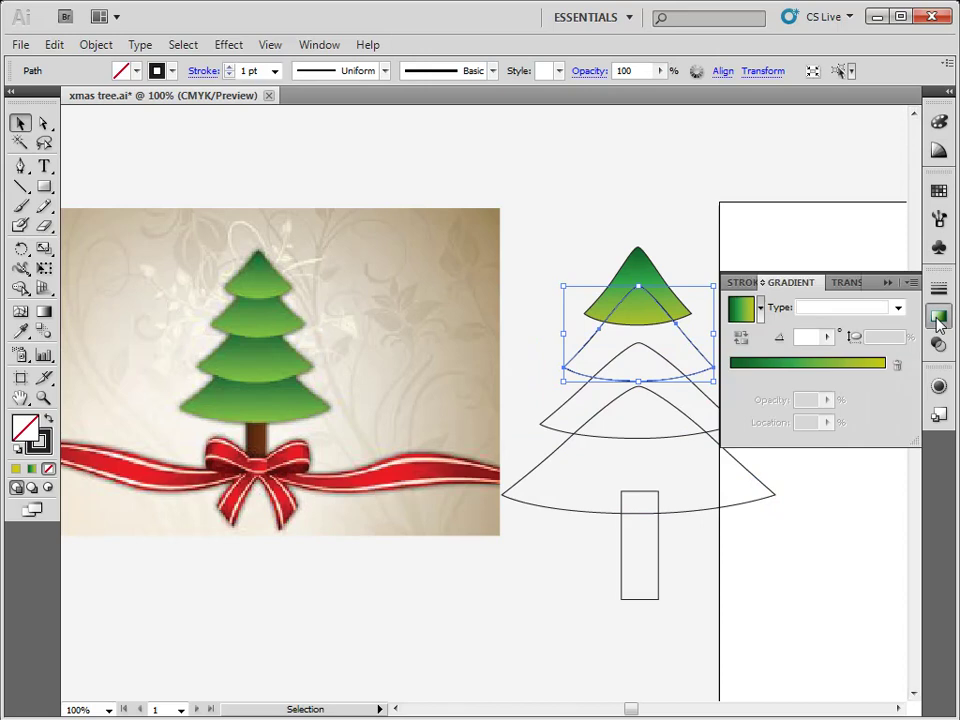
{"action": "left_click", "coordinate": [737, 366]}
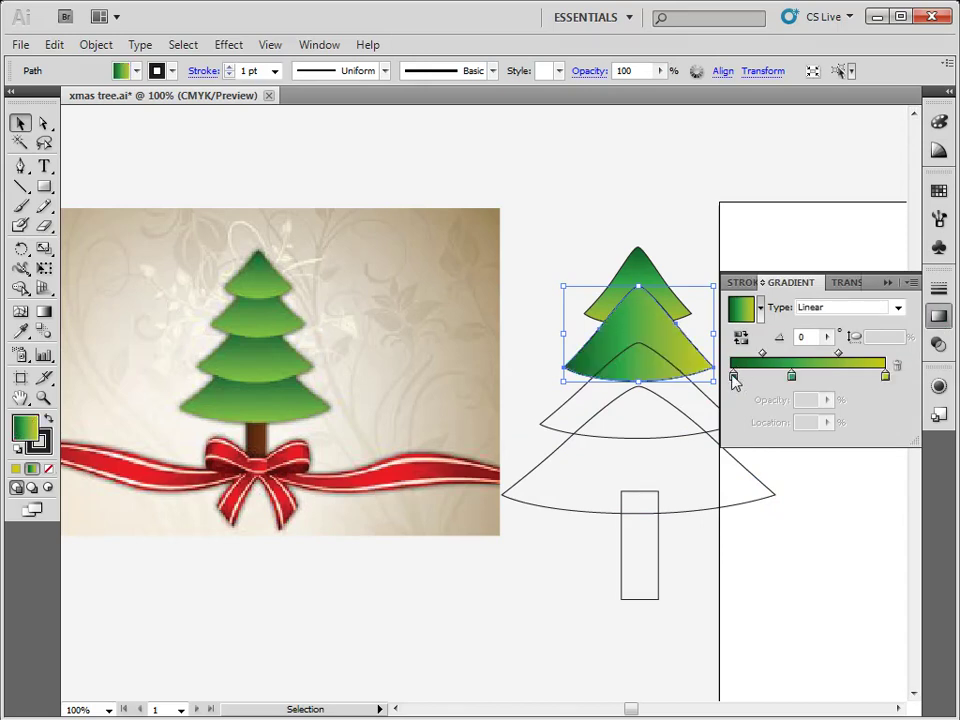
{"action": "left_click", "coordinate": [44, 311]}
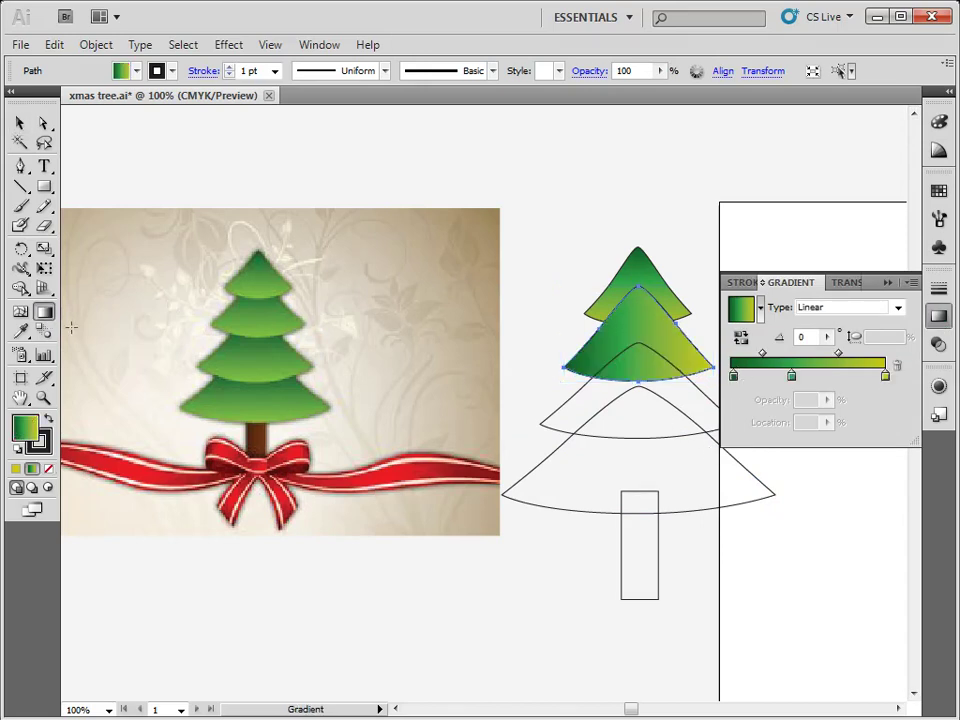
{"action": "left_click_drag", "start_coordinate": [638, 287], "coordinate": [641, 401]}
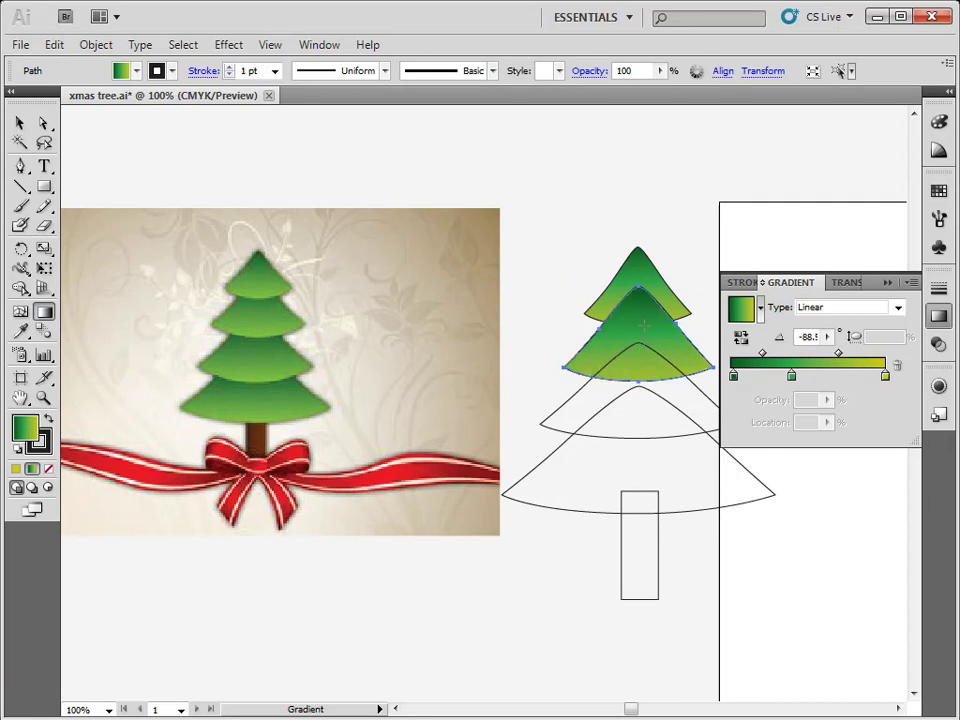
{"action": "left_click_drag", "start_coordinate": [639, 313], "coordinate": [643, 398]}
{"action": "left_click_drag", "start_coordinate": [634, 300], "coordinate": [641, 398]}
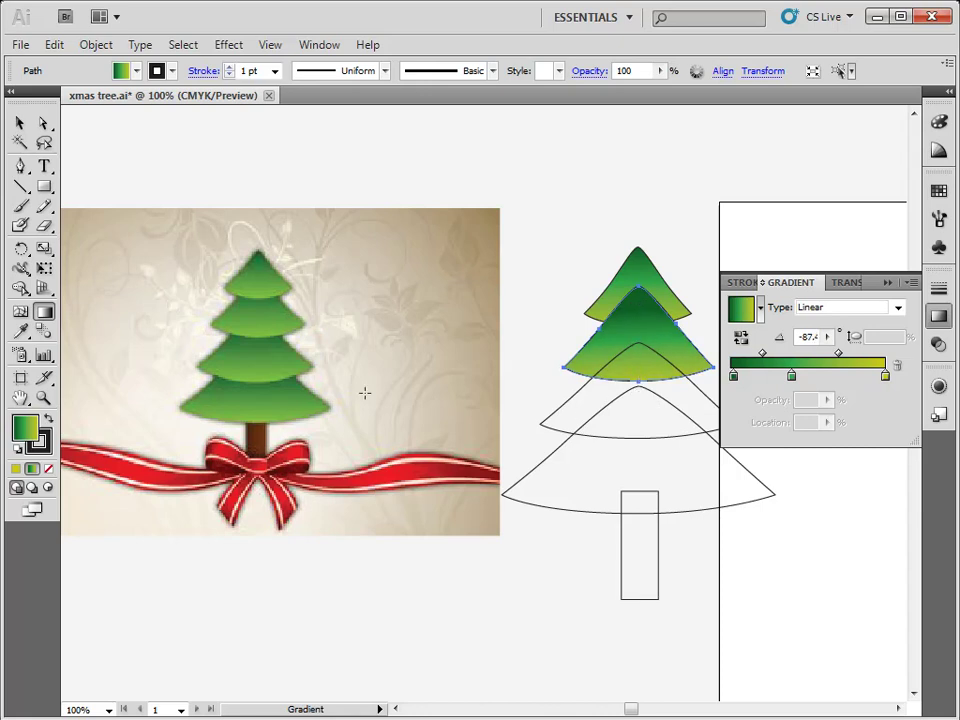
{"action": "left_click", "coordinate": [20, 122]}
Step: Shift-select the third and bottom tiers and eyedrop the green gradient fill onto them
{"action": "left_click", "coordinate": [557, 431]}
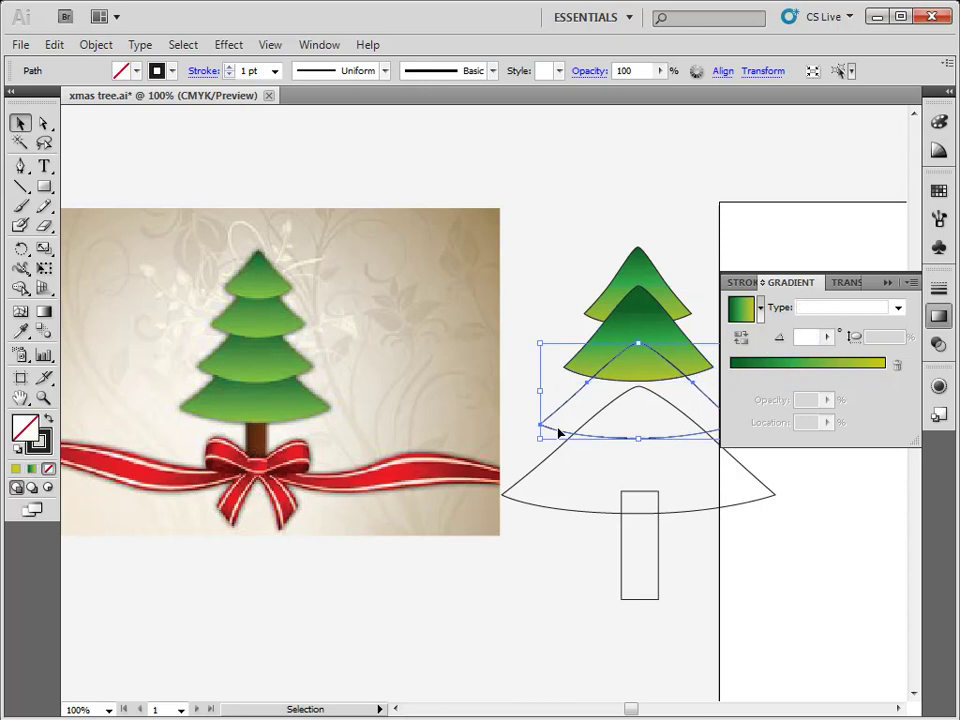
{"action": "left_click", "coordinate": [547, 460], "text": "shift"}
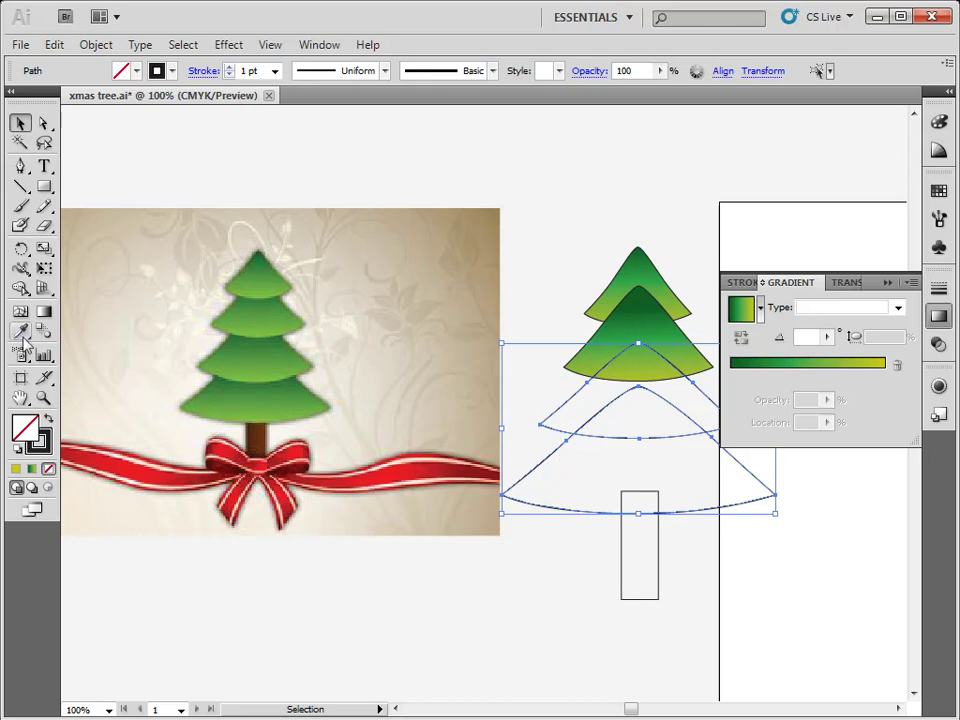
{"action": "left_click_drag", "start_coordinate": [24, 338], "coordinate": [88, 336]}
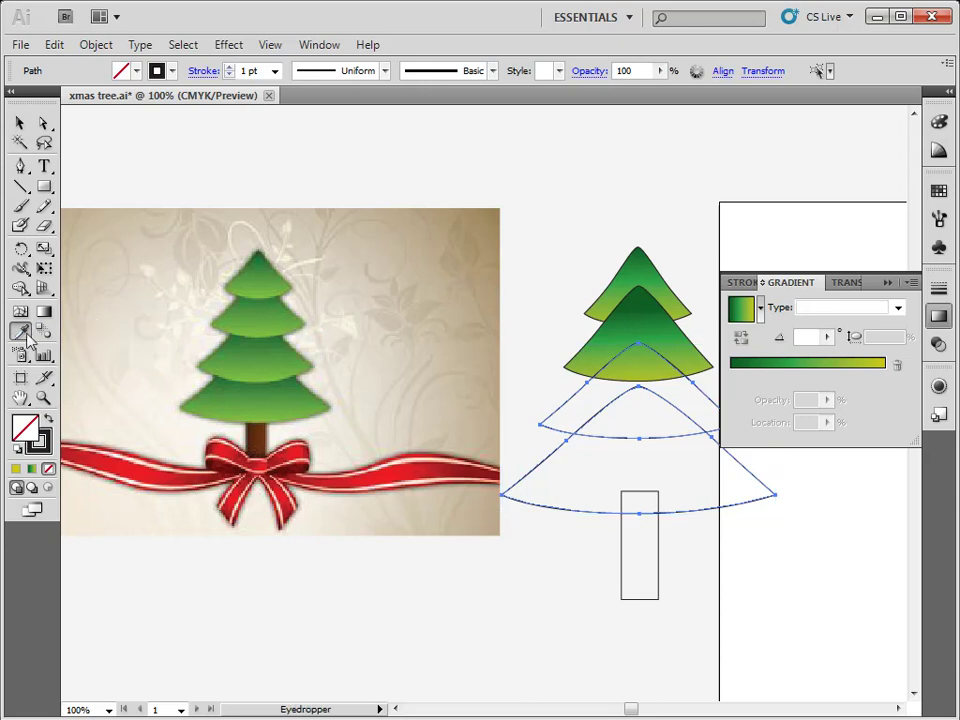
{"action": "left_click", "coordinate": [637, 319]}
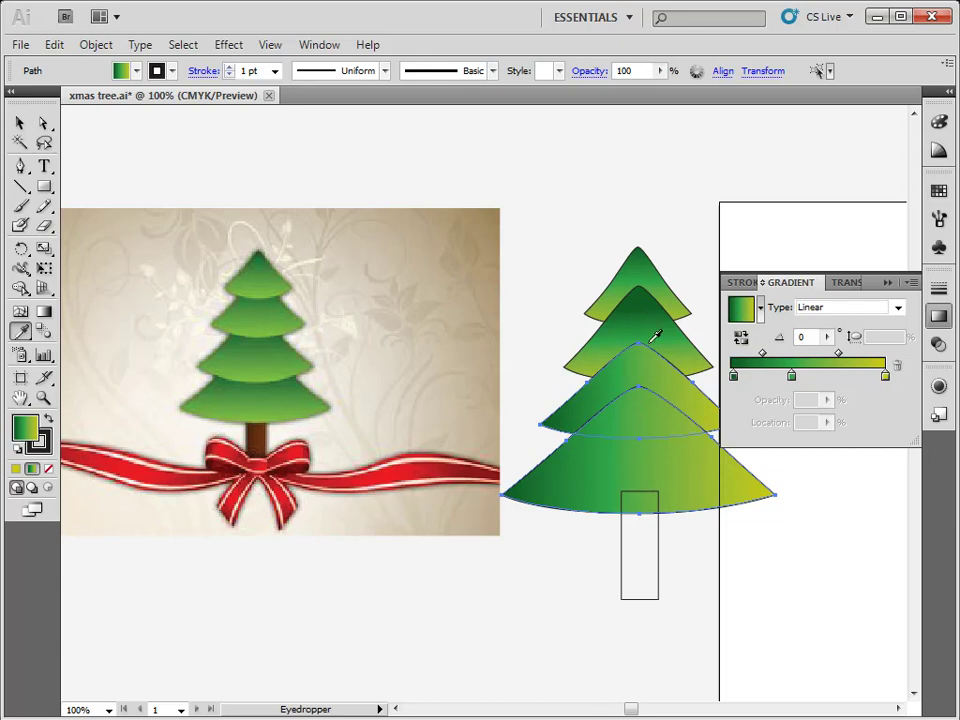
{"action": "left_click", "coordinate": [21, 122]}
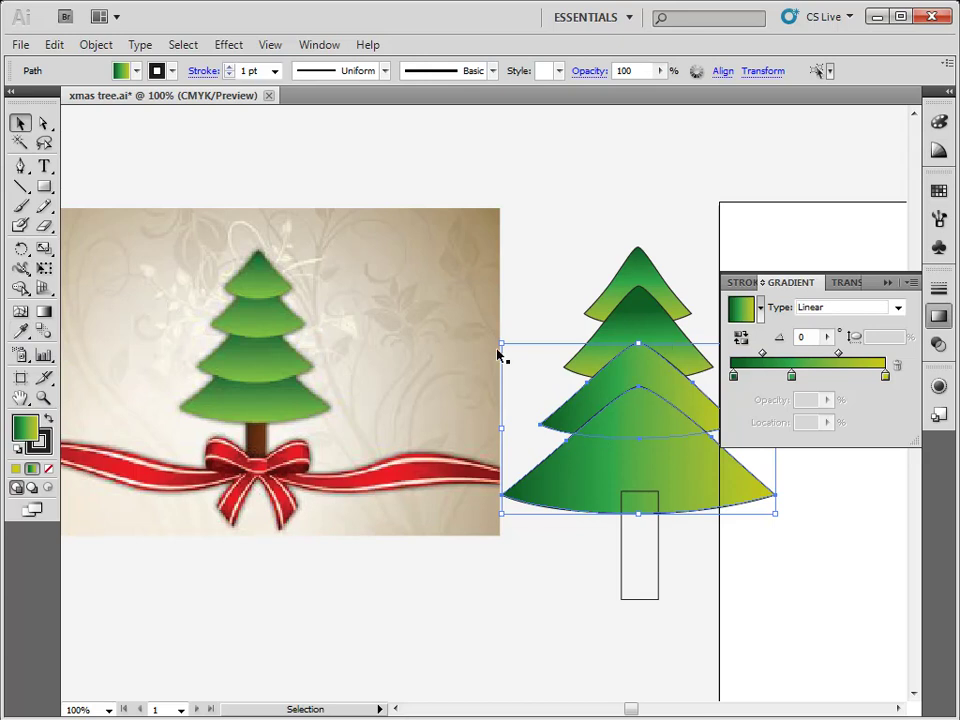
Step: Try one top-to-bottom gradient across both lower tiers together, then undo it
{"action": "left_click", "coordinate": [40, 316]}
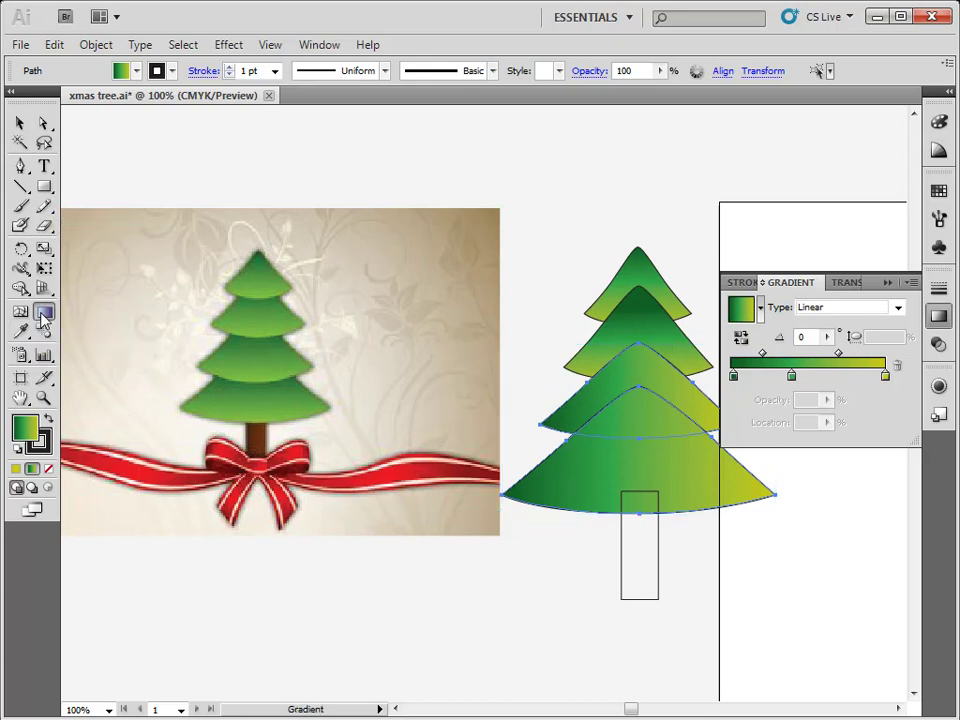
{"action": "left_click_drag", "start_coordinate": [637, 362], "coordinate": [637, 511]}
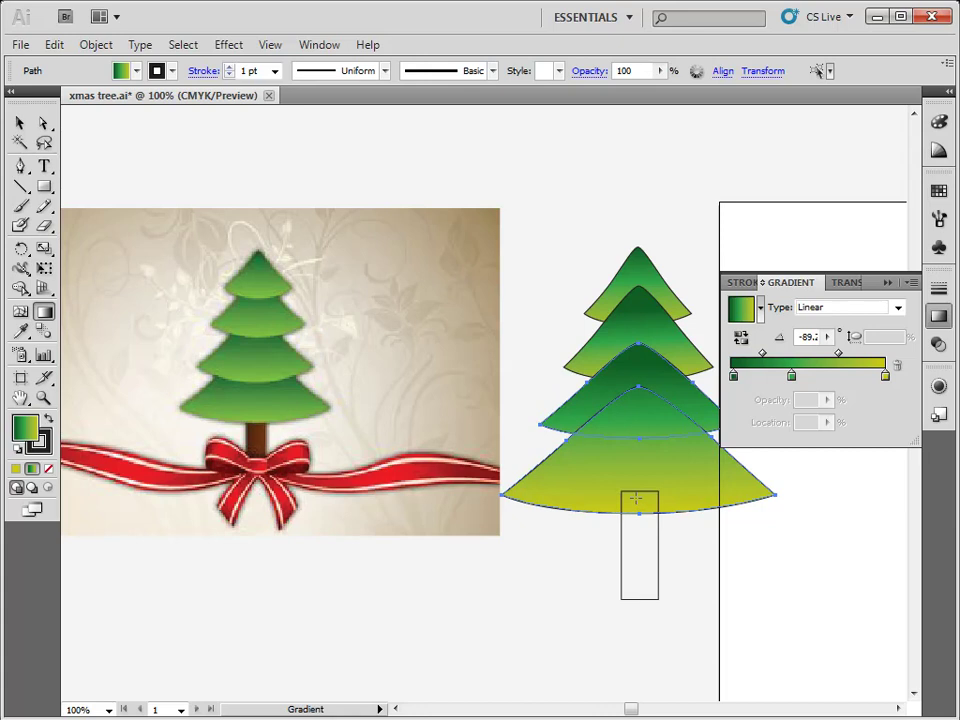
{"action": "left_click", "coordinate": [888, 283]}
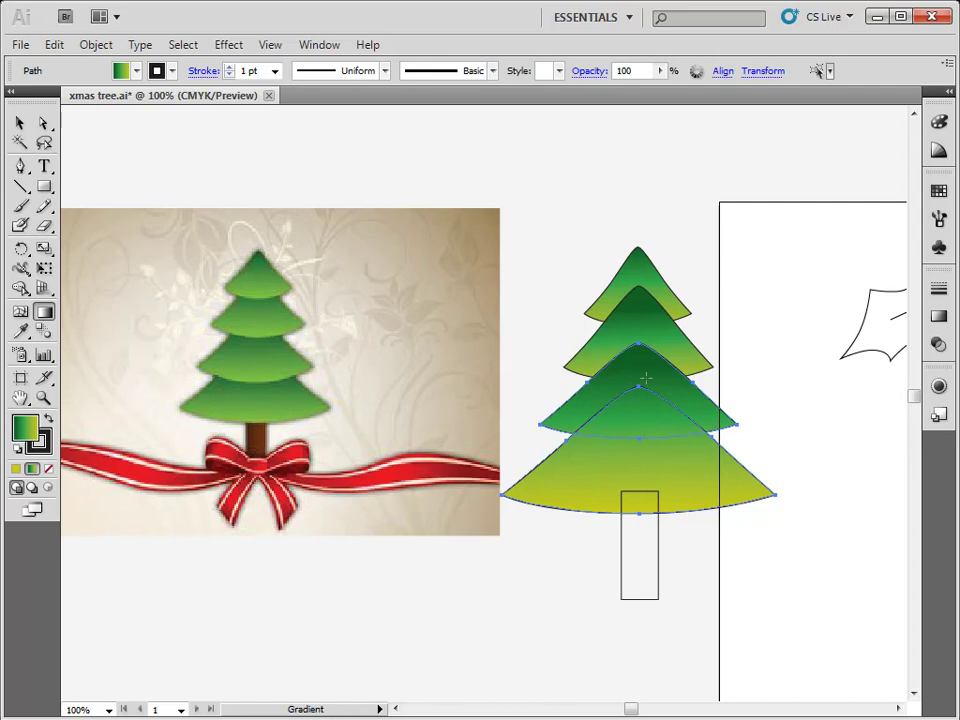
{"action": "key", "text": "ctrl+z"}
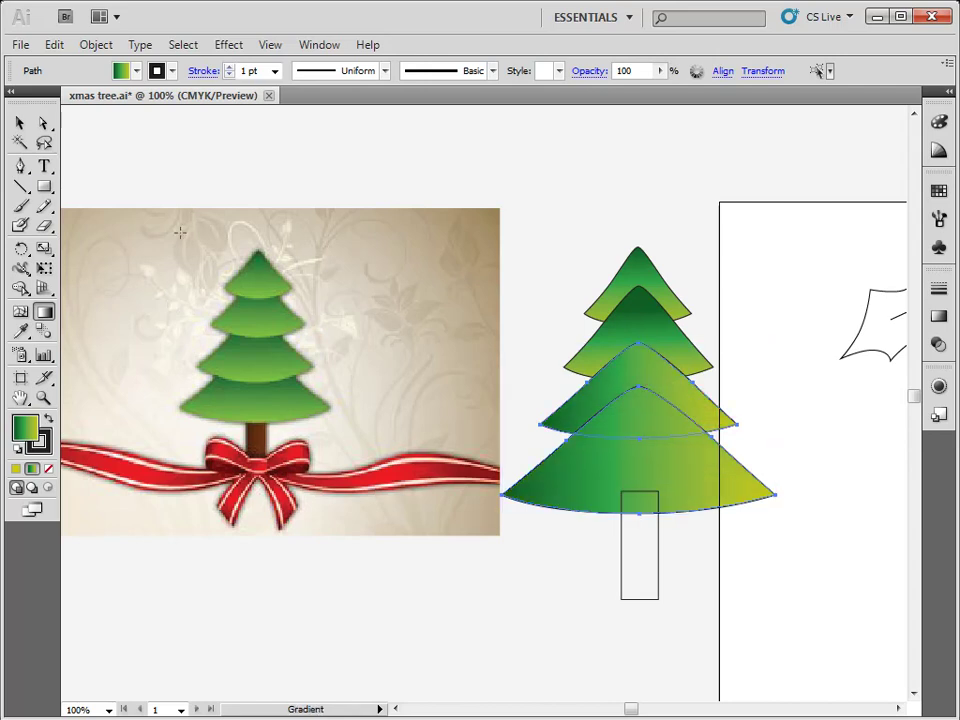
{"action": "left_click", "coordinate": [19, 122]}
{"action": "left_click", "coordinate": [784, 411]}
Step: Run the third tier's gradient vertically, dark green at top to yellow-green below
{"action": "left_click", "coordinate": [727, 421]}
{"action": "left_click", "coordinate": [44, 311]}
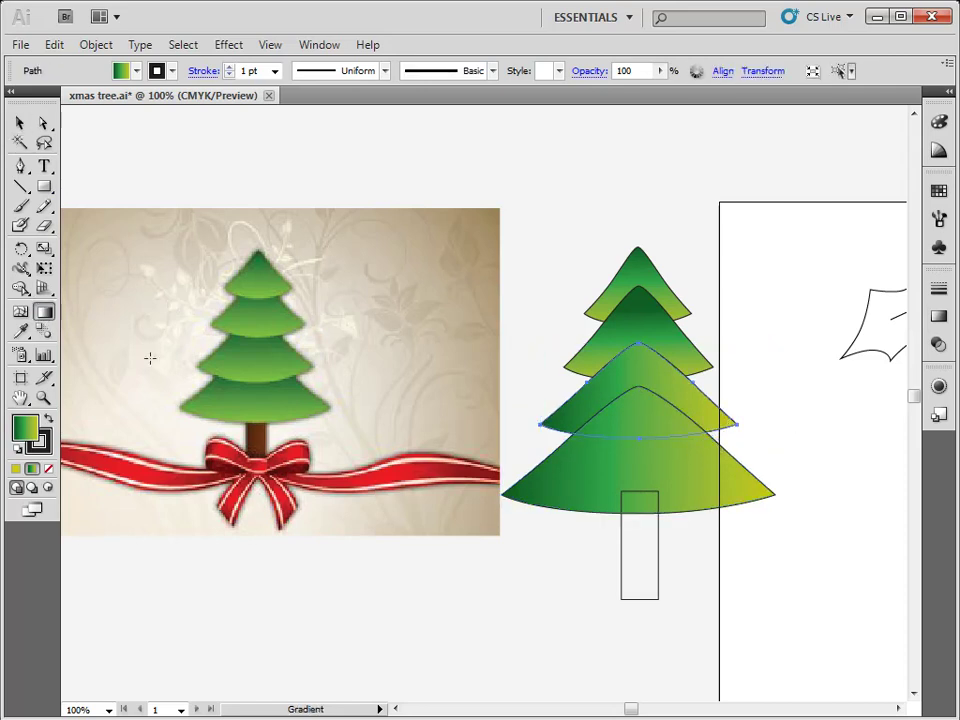
{"action": "left_click_drag", "start_coordinate": [640, 338], "coordinate": [643, 454]}
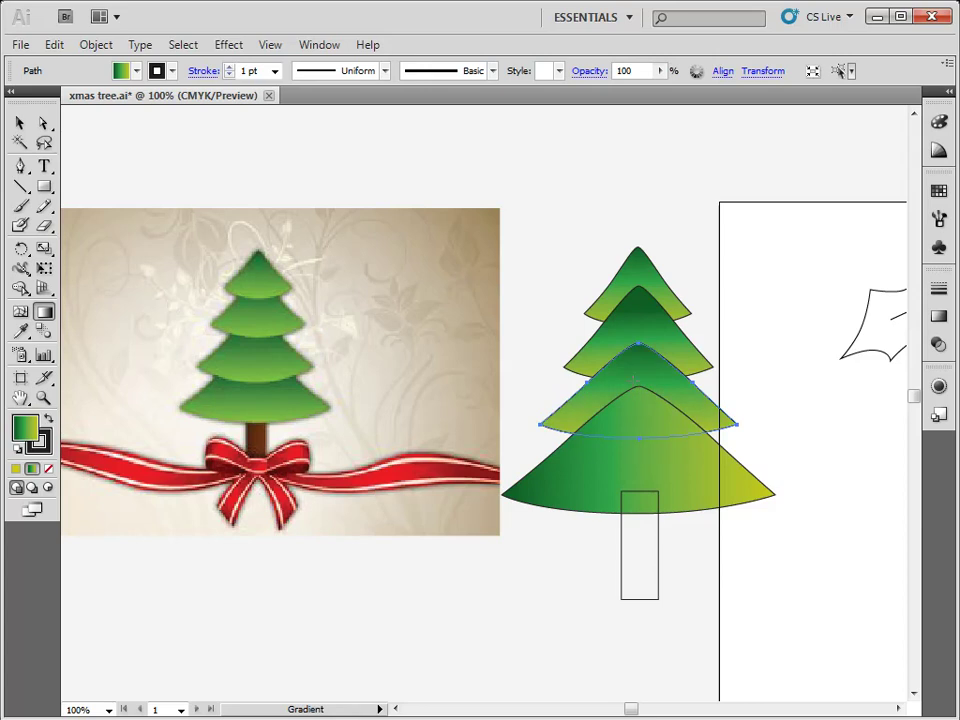
{"action": "left_click_drag", "start_coordinate": [633, 350], "coordinate": [639, 467]}
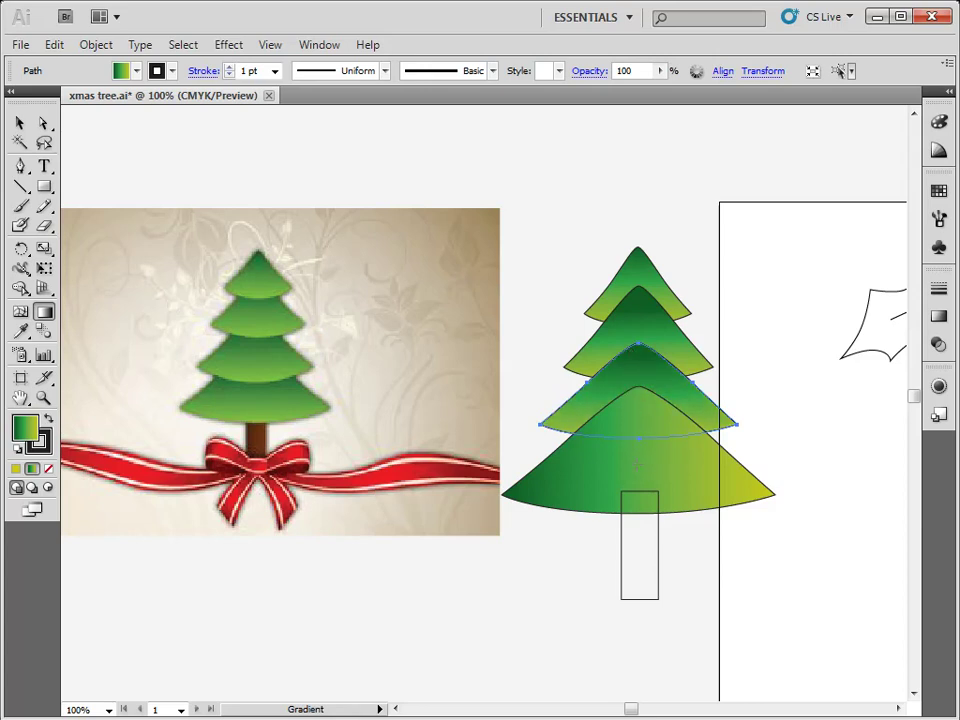
{"action": "left_click", "coordinate": [19, 122]}
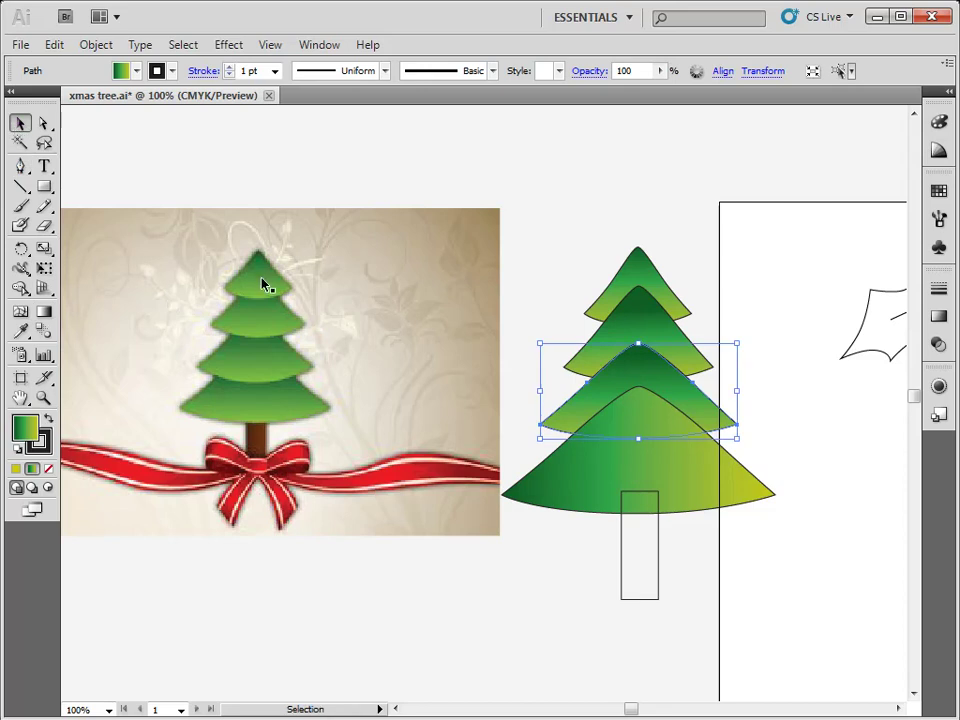
Step: Run the bottom tier's gradient vertically past the trunk top, then select the trunk rectangle
{"action": "left_click", "coordinate": [716, 482]}
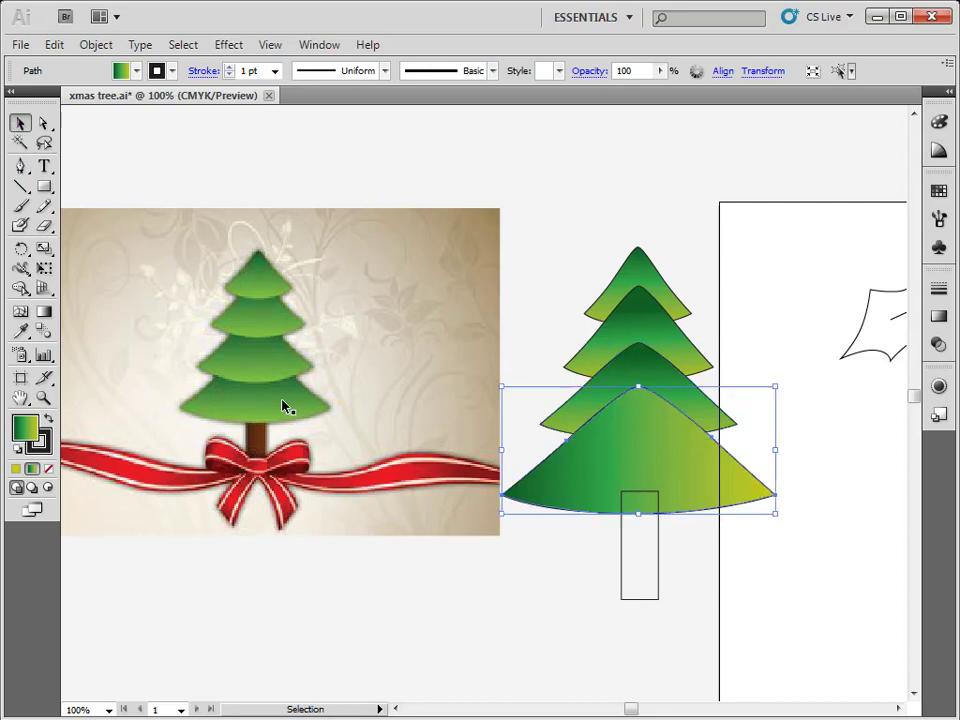
{"action": "left_click", "coordinate": [44, 311]}
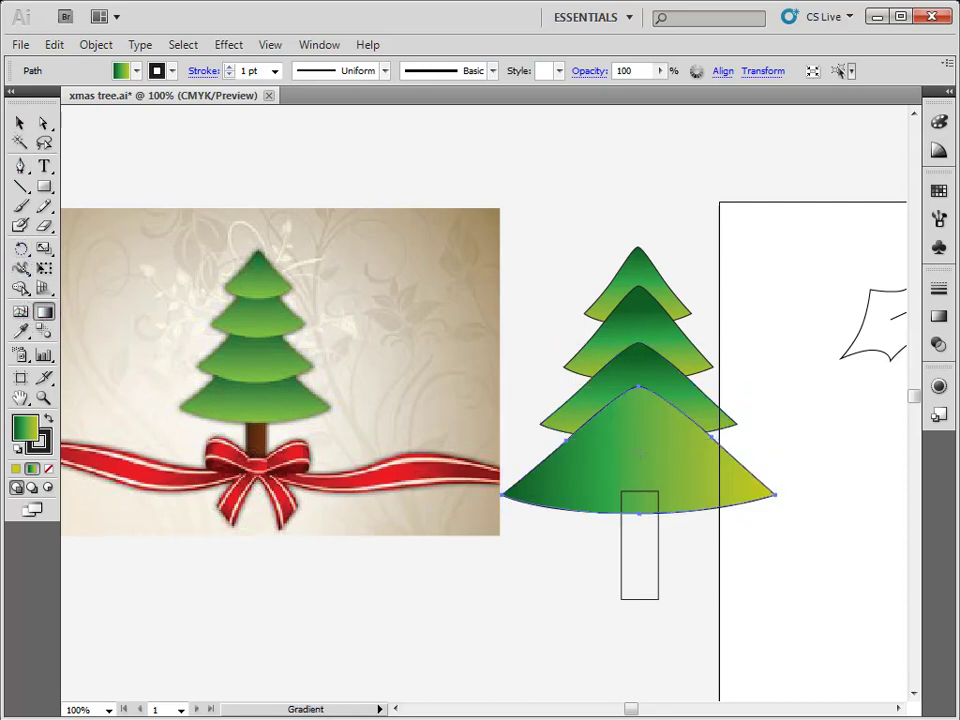
{"action": "left_click_drag", "start_coordinate": [638, 390], "coordinate": [639, 543]}
{"action": "left_click_drag", "start_coordinate": [642, 434], "coordinate": [645, 557]}
{"action": "left_click_drag", "start_coordinate": [639, 396], "coordinate": [643, 540]}
{"action": "left_click_drag", "start_coordinate": [637, 399], "coordinate": [643, 549]}
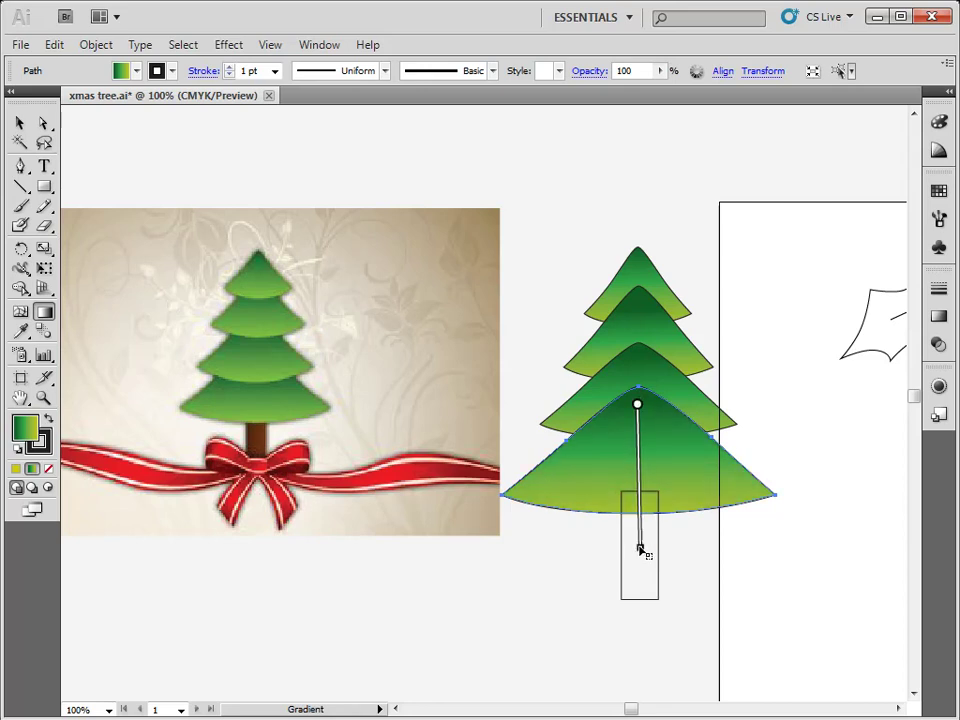
{"action": "left_click", "coordinate": [19, 122]}
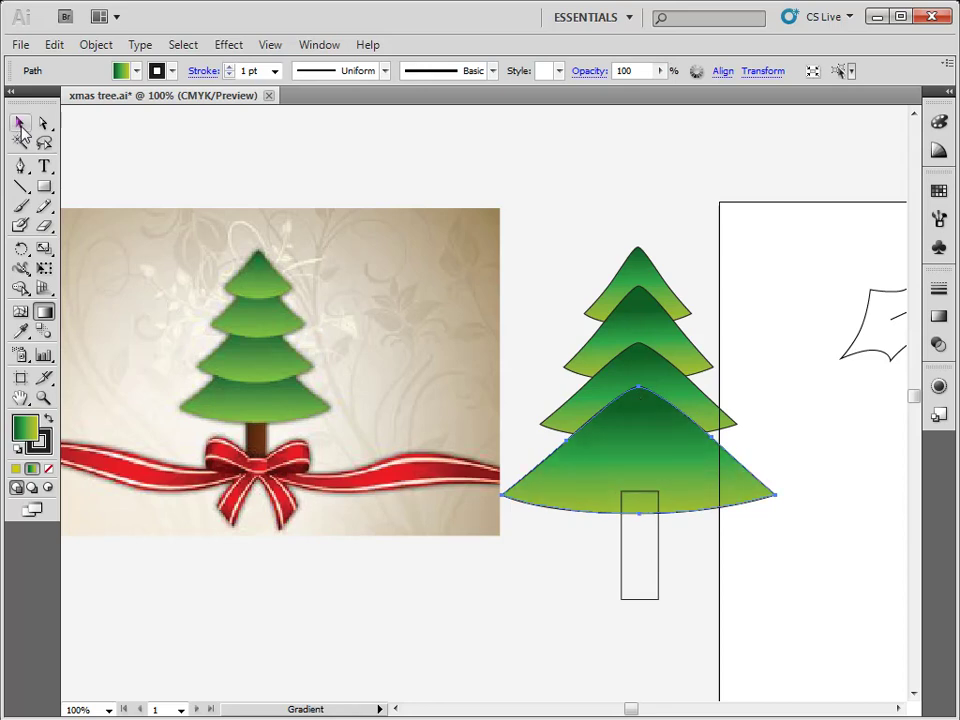
{"action": "left_click", "coordinate": [385, 186]}
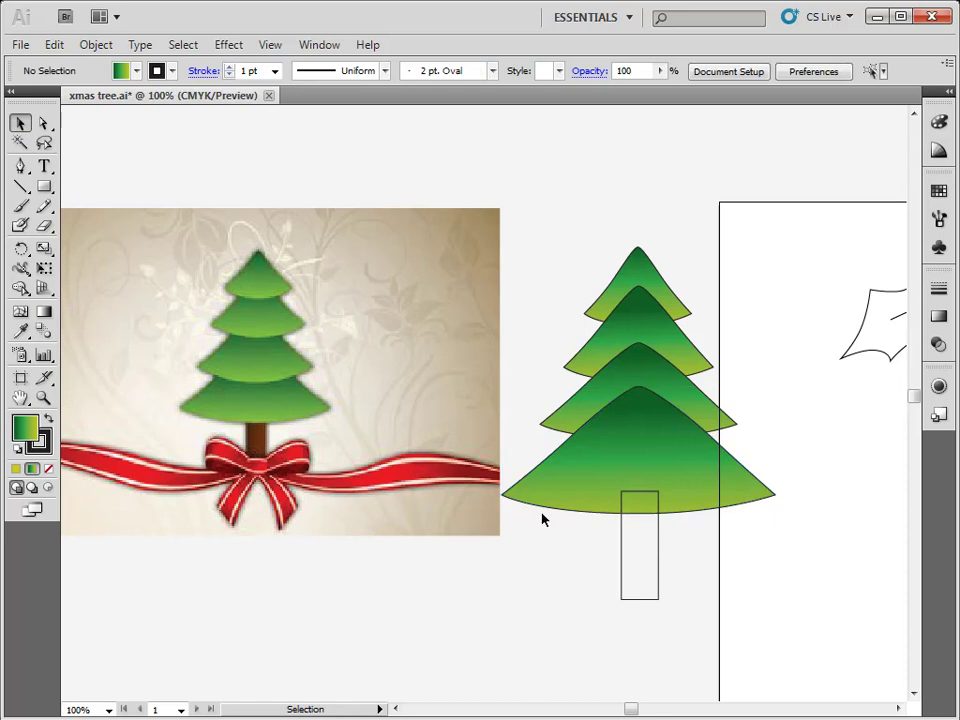
{"action": "left_click", "coordinate": [630, 575]}
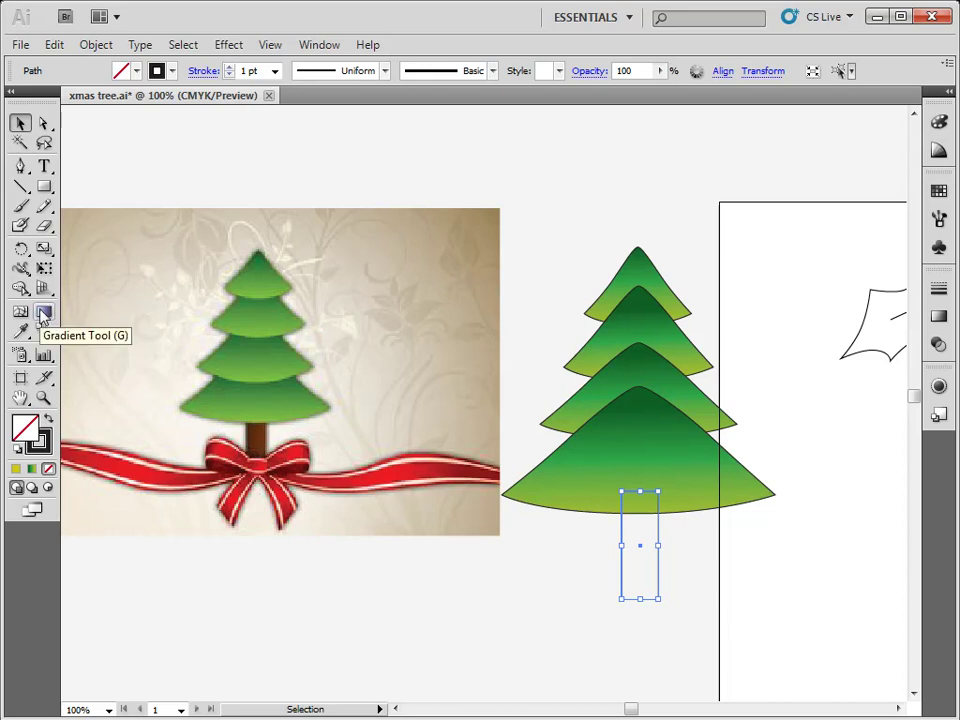
Step: Fill the trunk with a linear gradient and set its left stop to dark brown
{"action": "left_click", "coordinate": [940, 316]}
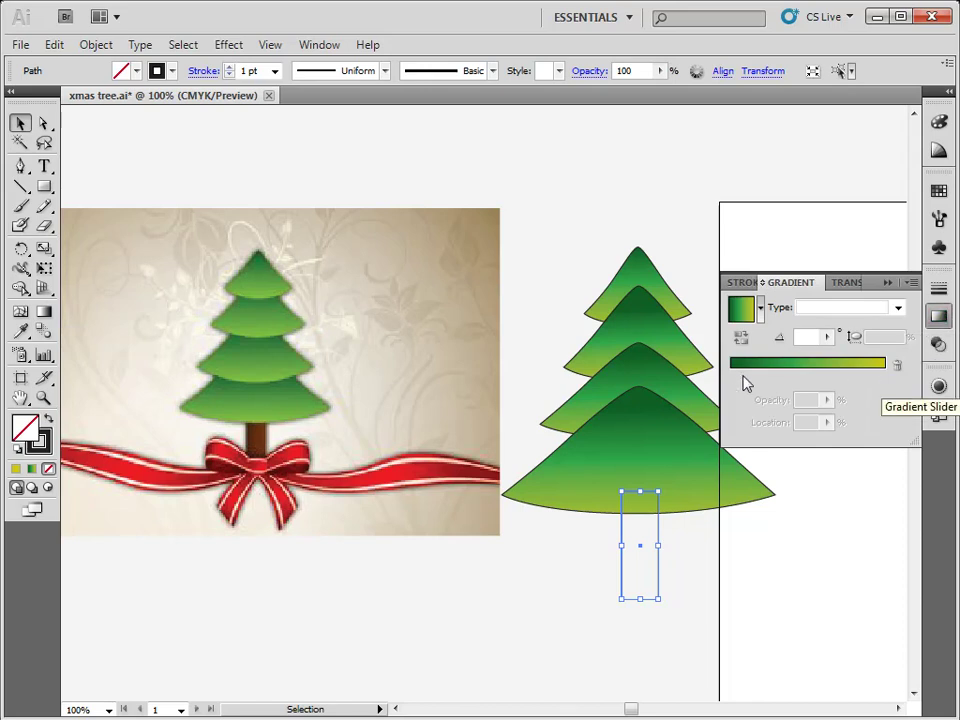
{"action": "left_click", "coordinate": [882, 380]}
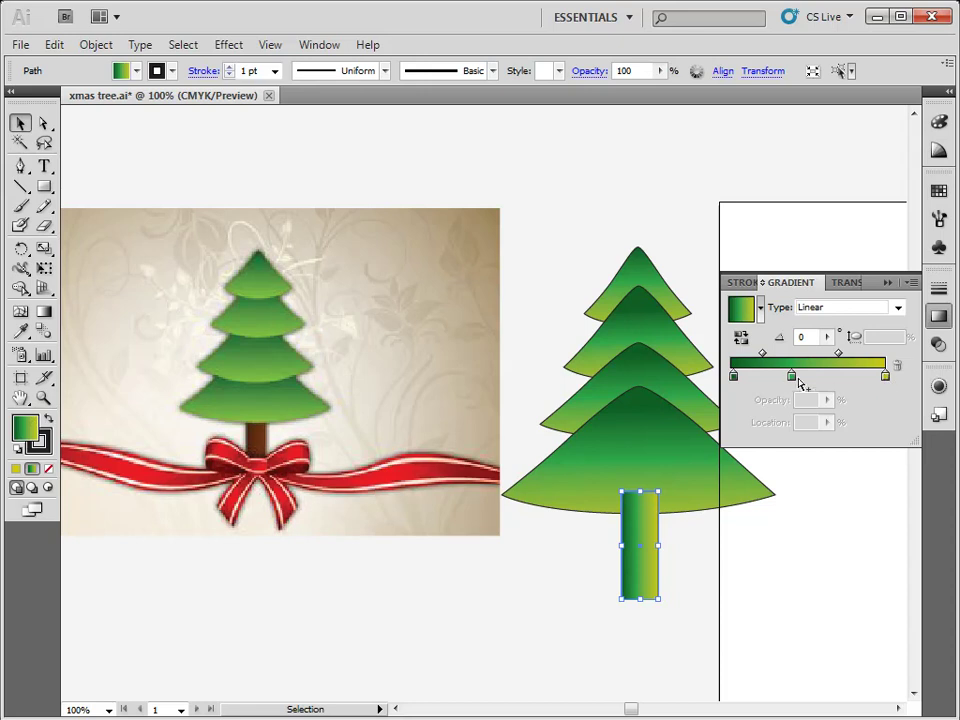
{"action": "left_click_drag", "start_coordinate": [792, 376], "coordinate": [735, 376]}
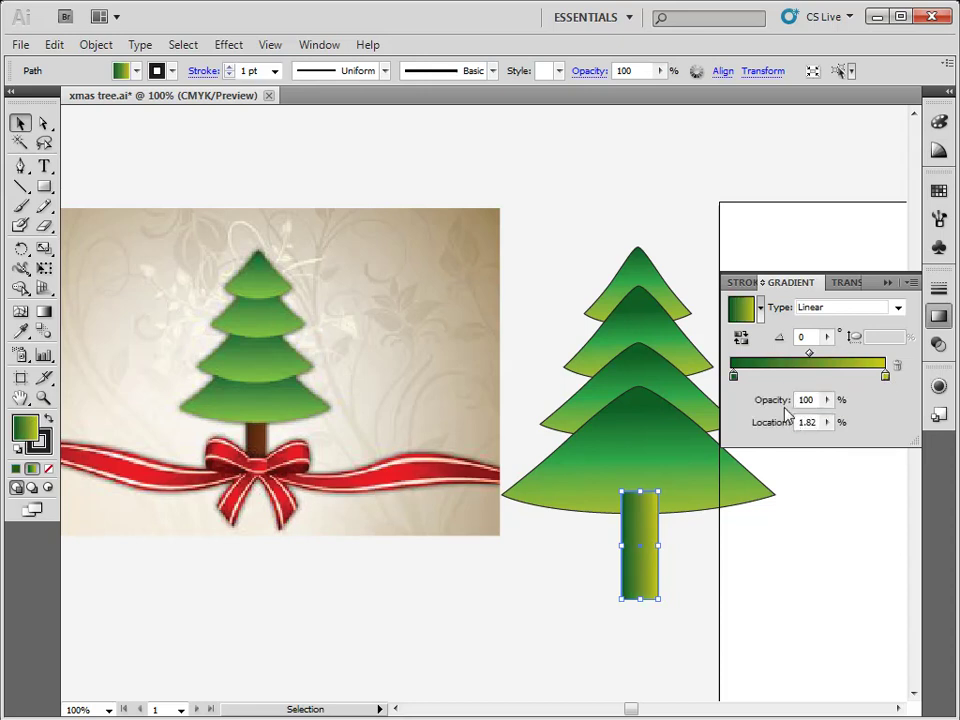
{"action": "double_click", "coordinate": [734, 375]}
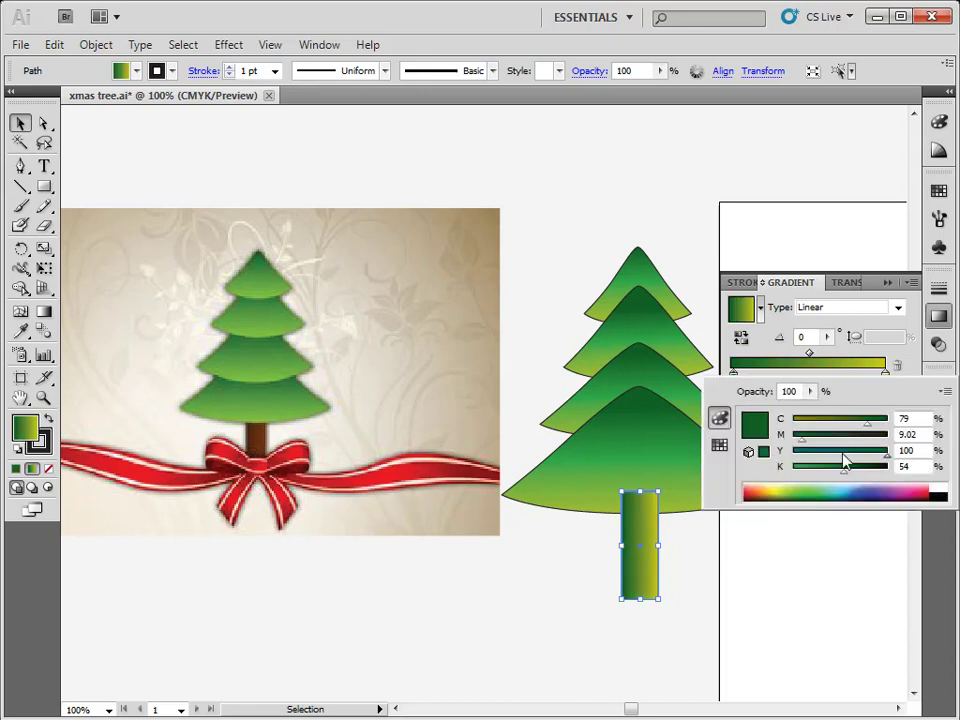
{"action": "left_click_drag", "start_coordinate": [862, 440], "coordinate": [876, 435]}
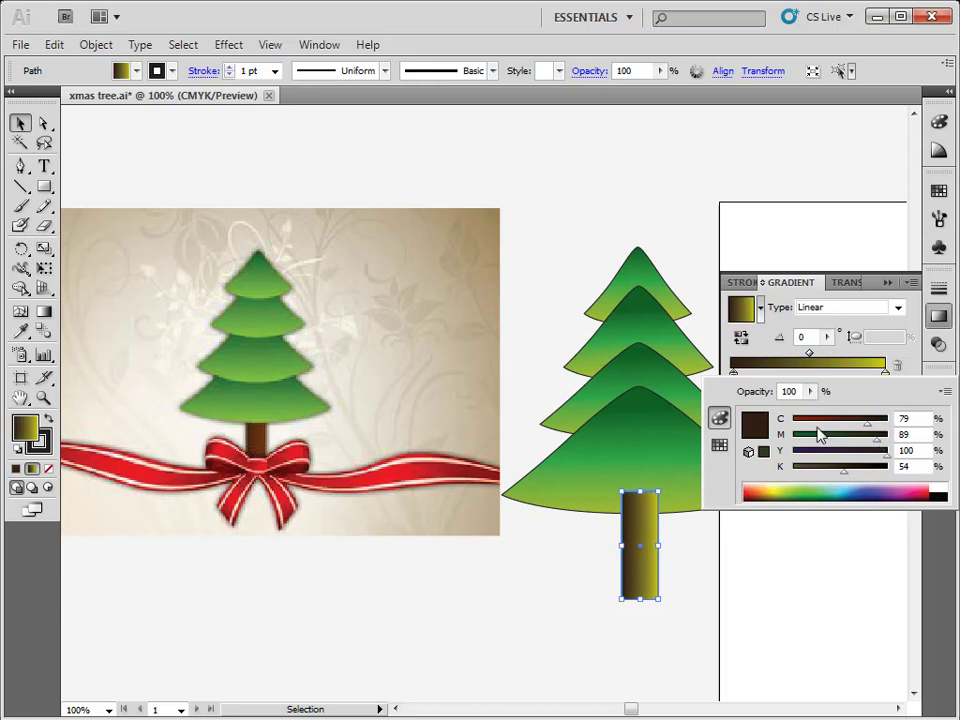
{"action": "left_click", "coordinate": [891, 360]}
Step: Make the trunk gradient's end stop orange-brown (C14 M77 Y100 K13) and deselect
{"action": "double_click", "coordinate": [886, 376]}
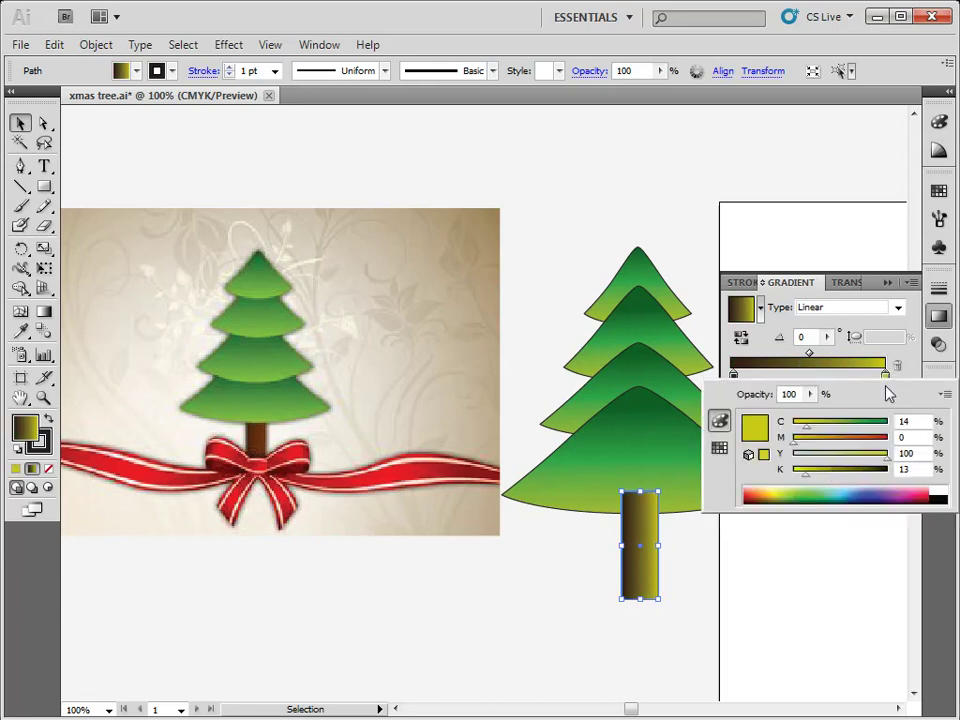
{"action": "left_click", "coordinate": [867, 440]}
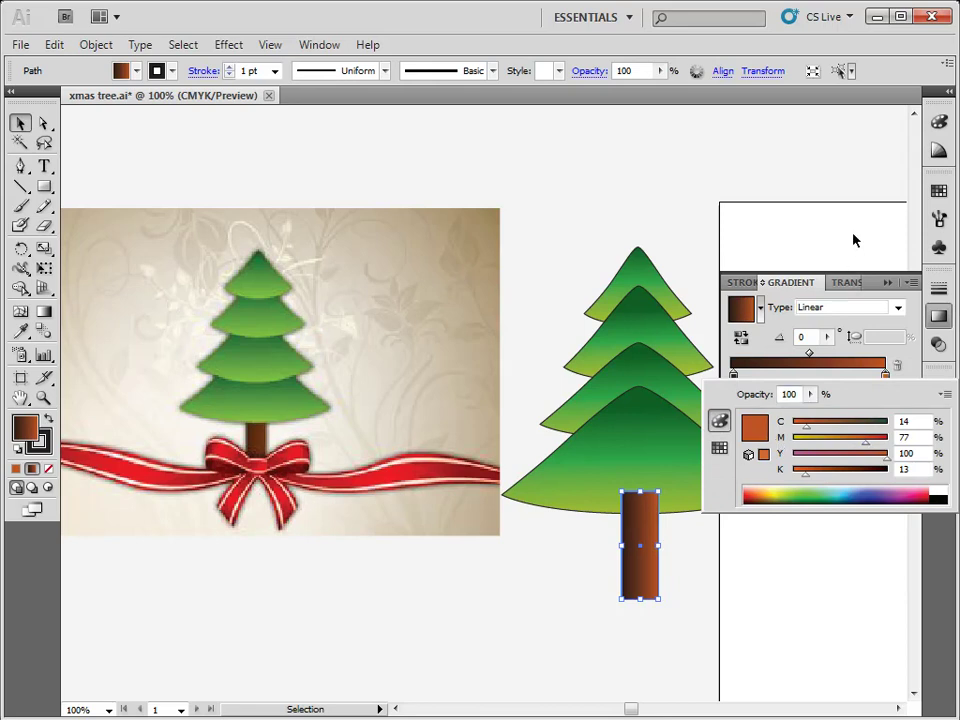
{"action": "left_click", "coordinate": [884, 328]}
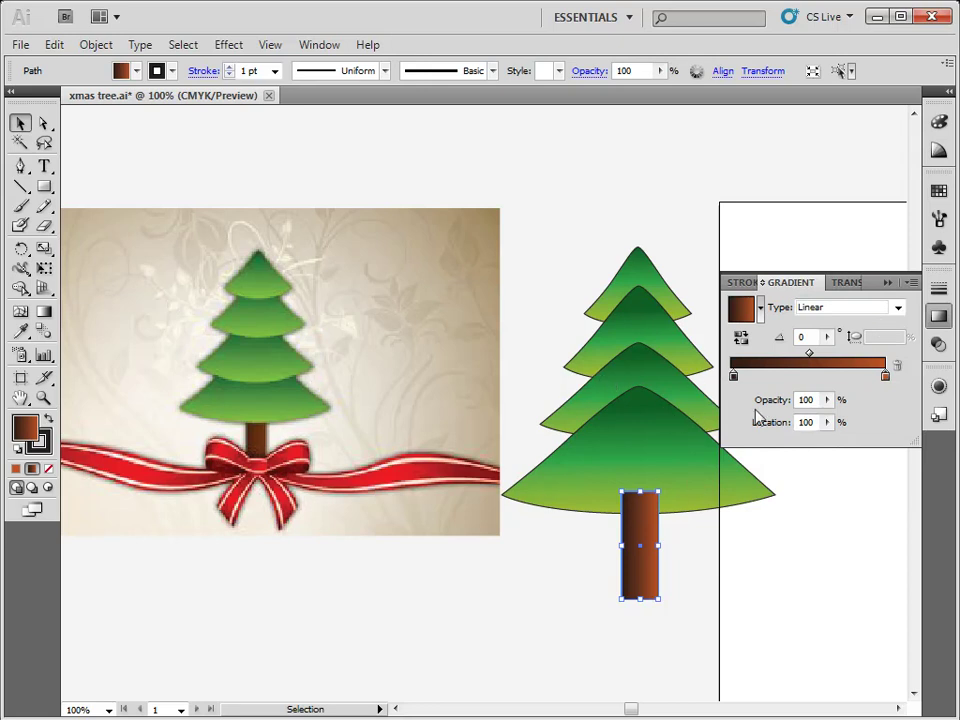
{"action": "left_click", "coordinate": [832, 514]}
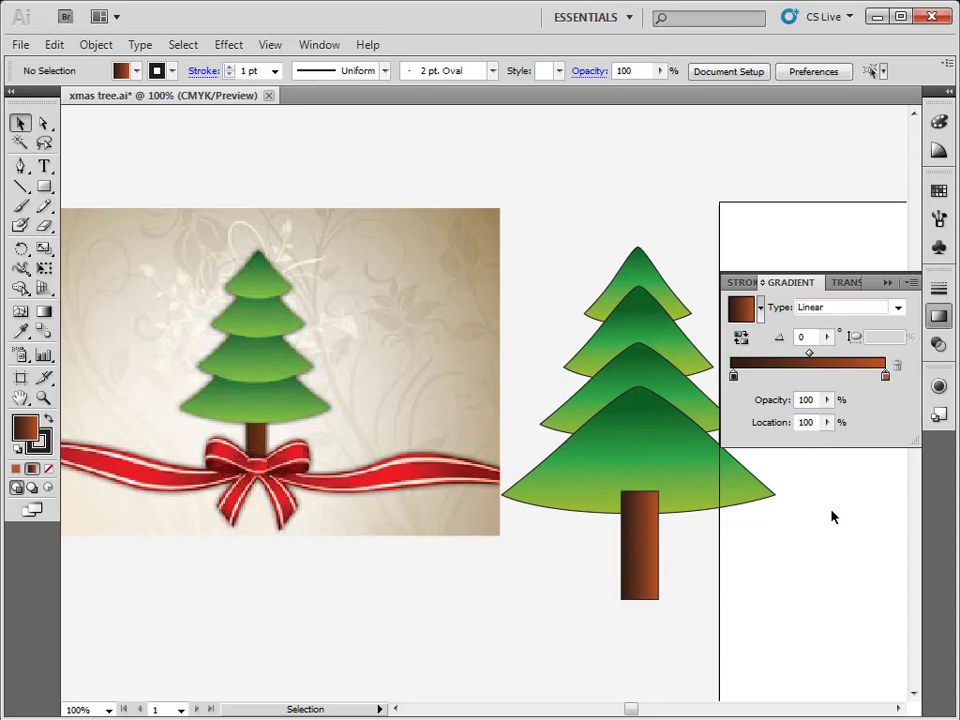
Step: Close the gradient settings and click through the trunk and tiers to check their stacking
{"action": "left_click", "coordinate": [888, 284]}
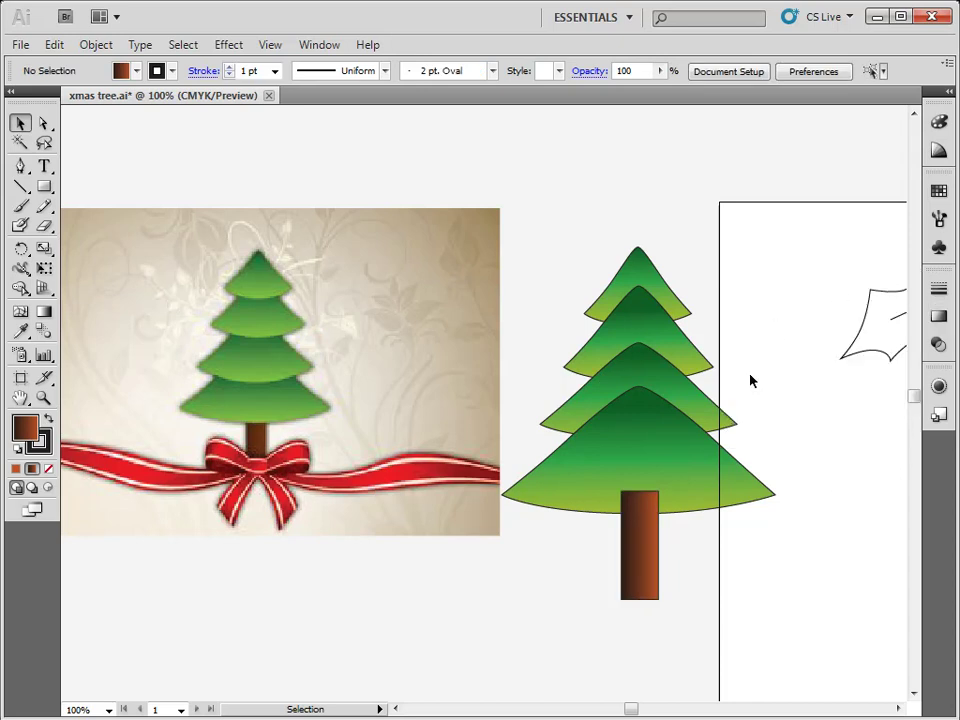
{"action": "left_click", "coordinate": [643, 536]}
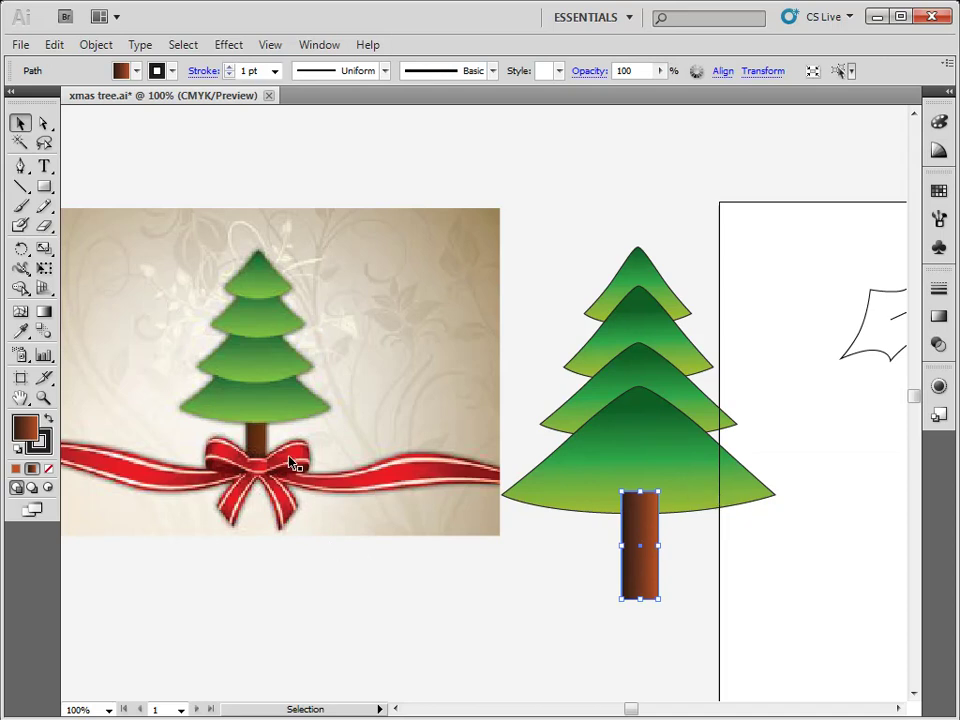
{"action": "left_click", "coordinate": [643, 454]}
{"action": "left_click", "coordinate": [664, 326]}
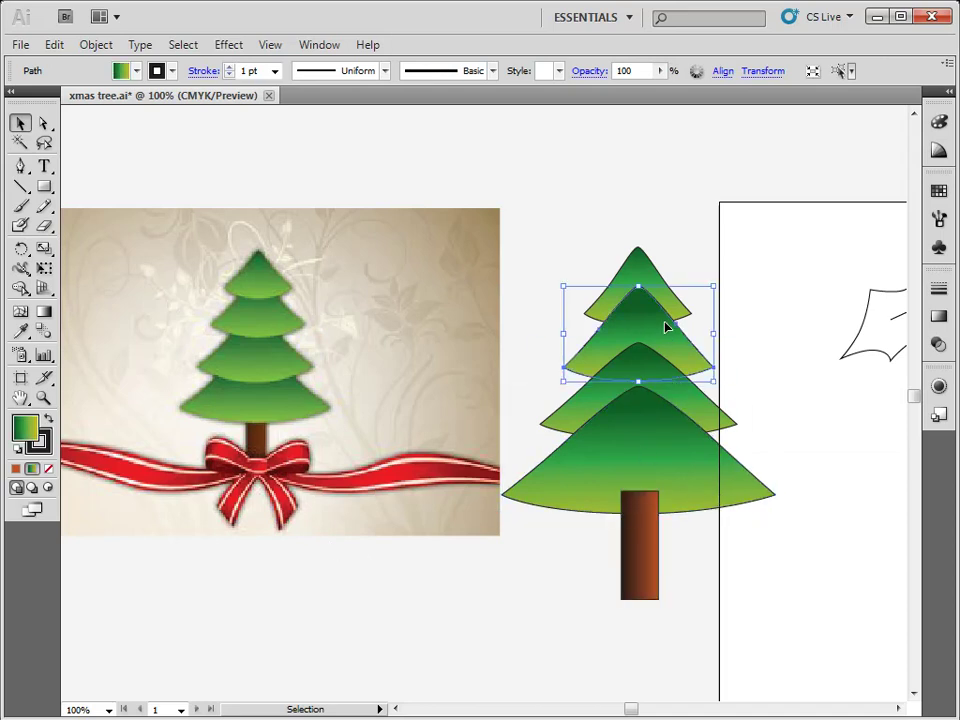
{"action": "left_click", "coordinate": [664, 296]}
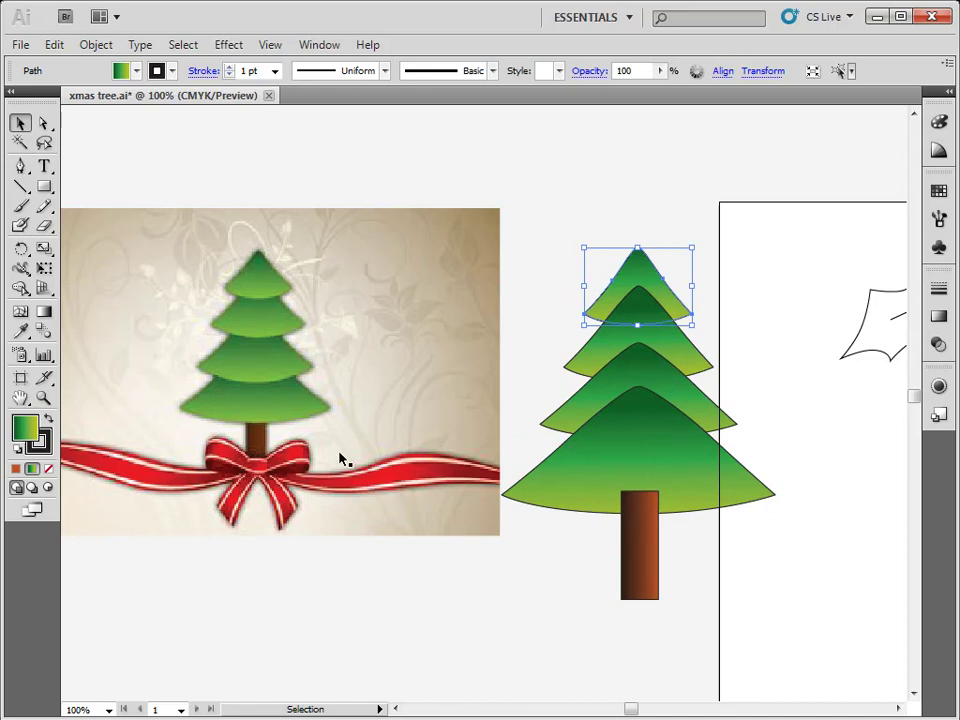
{"action": "left_click", "coordinate": [611, 225]}
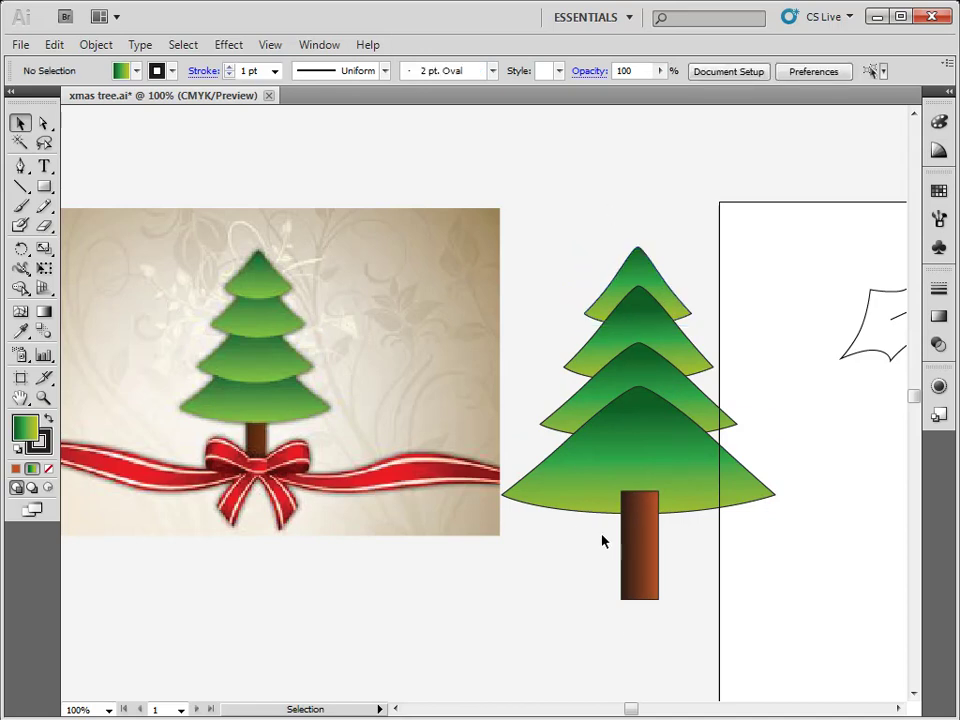
{"action": "left_click", "coordinate": [645, 552]}
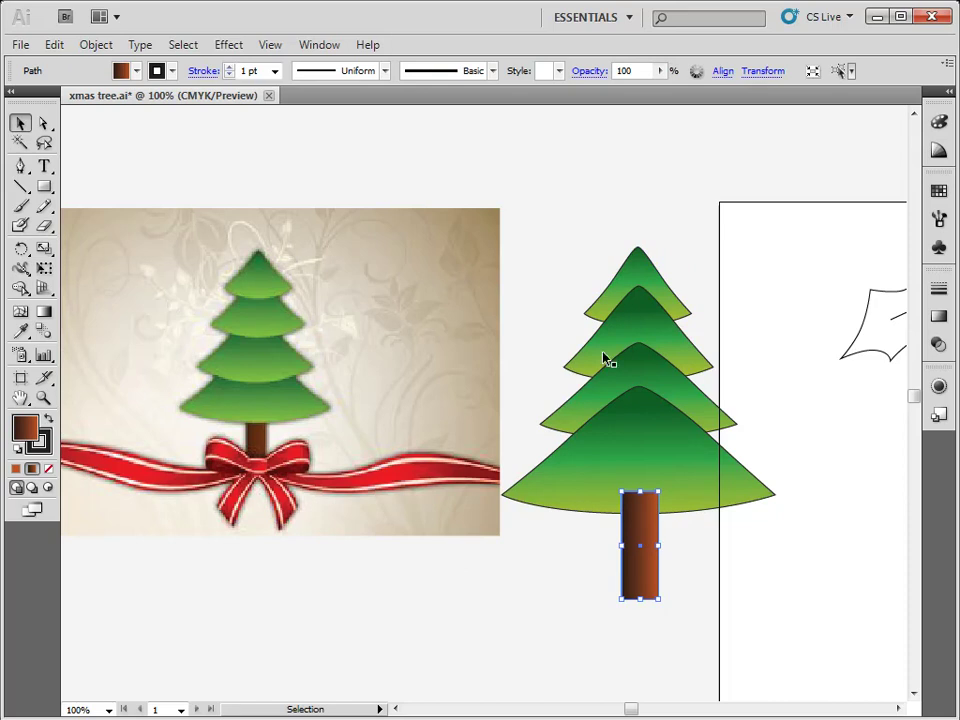
Step: Bring the top tree tier to the front with Object > Arrange > Bring to Front
{"action": "left_click", "coordinate": [630, 276]}
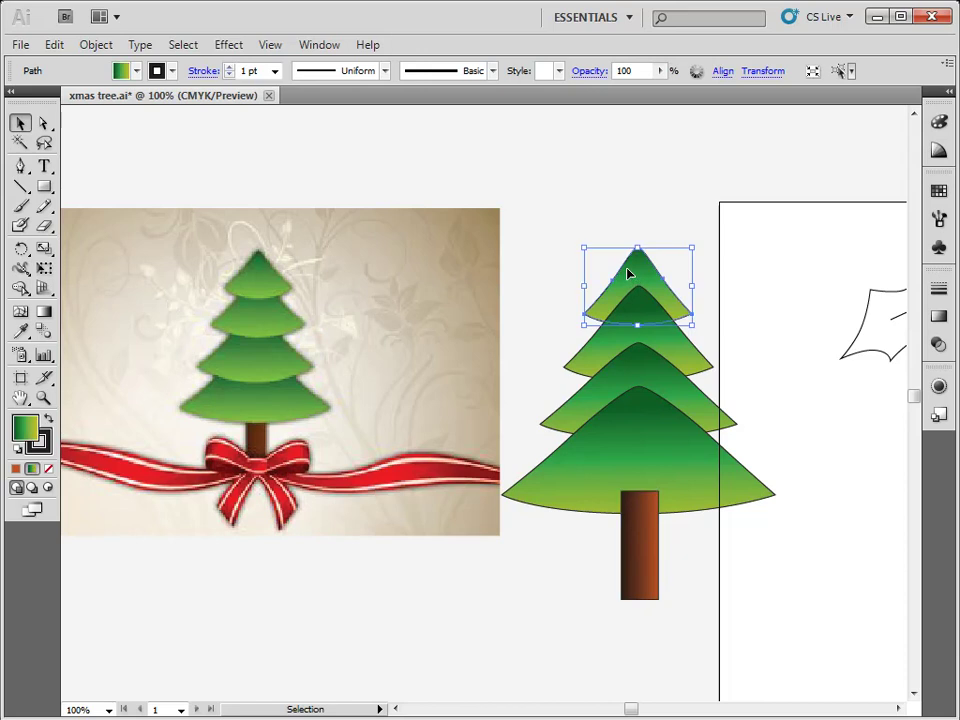
{"action": "left_click", "coordinate": [647, 570]}
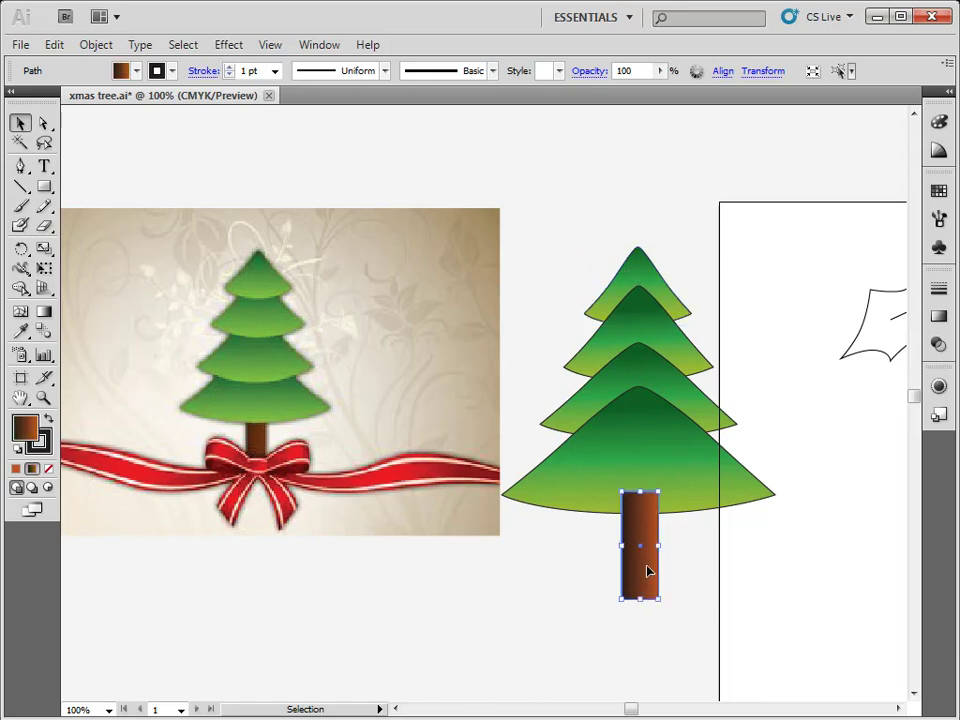
{"action": "left_click", "coordinate": [676, 452]}
{"action": "left_click", "coordinate": [651, 364]}
{"action": "left_click", "coordinate": [644, 319]}
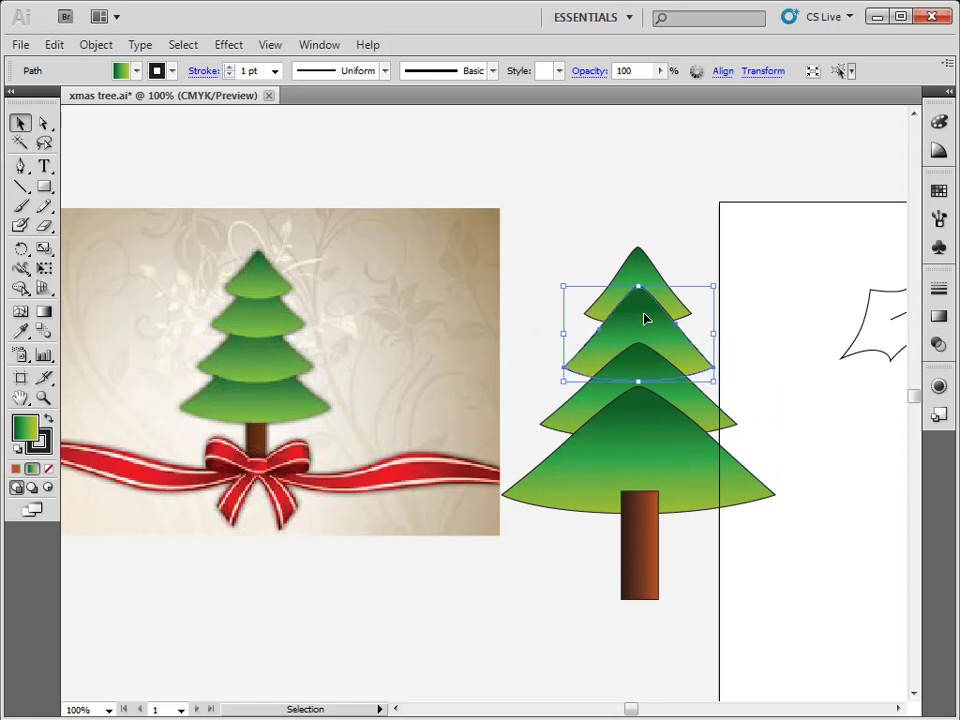
{"action": "left_click", "coordinate": [643, 270]}
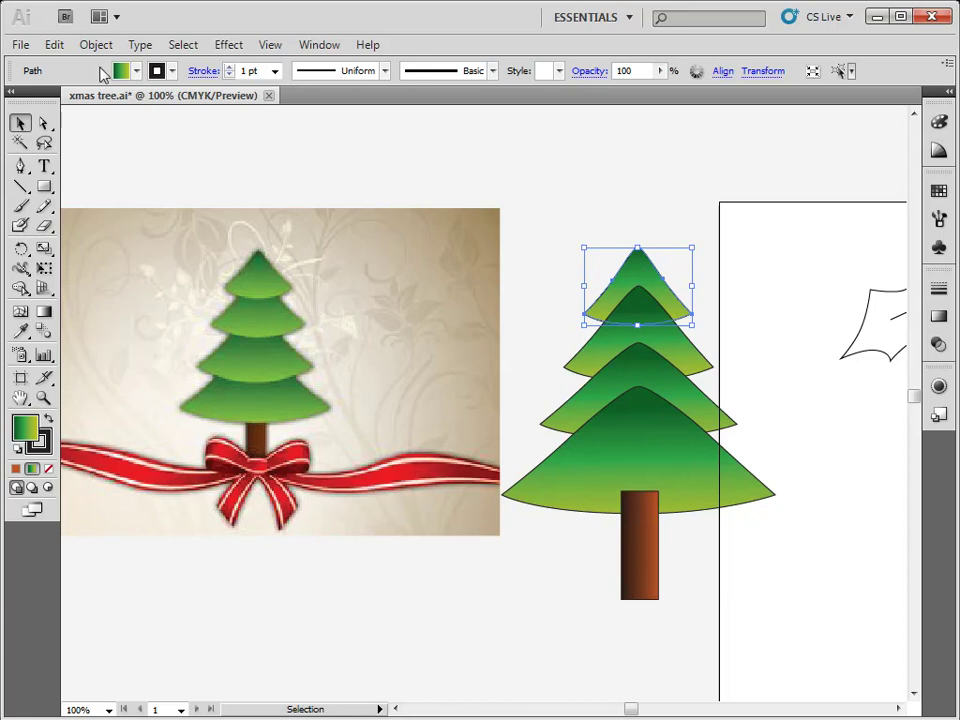
{"action": "left_click", "coordinate": [96, 45]}
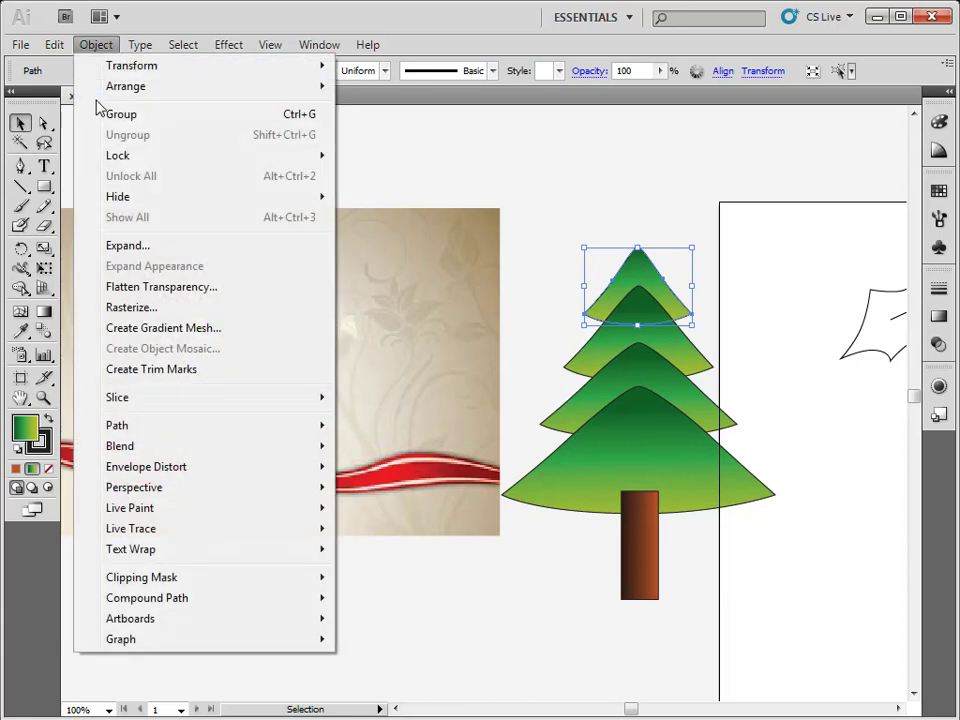
{"action": "mouse_move", "coordinate": [104, 98]}
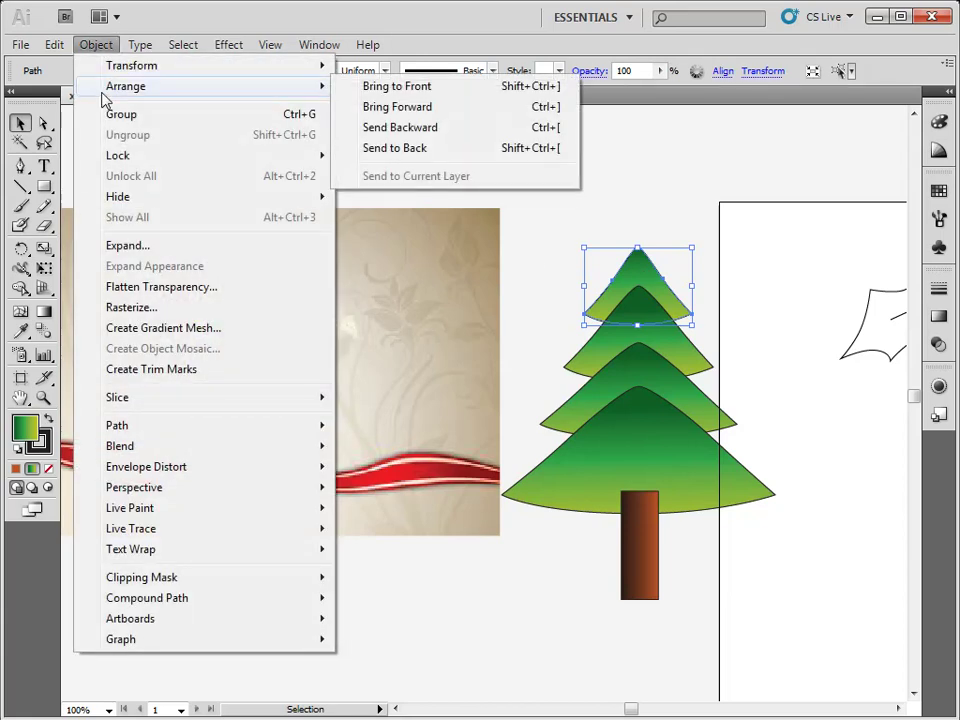
{"action": "left_click", "coordinate": [368, 95]}
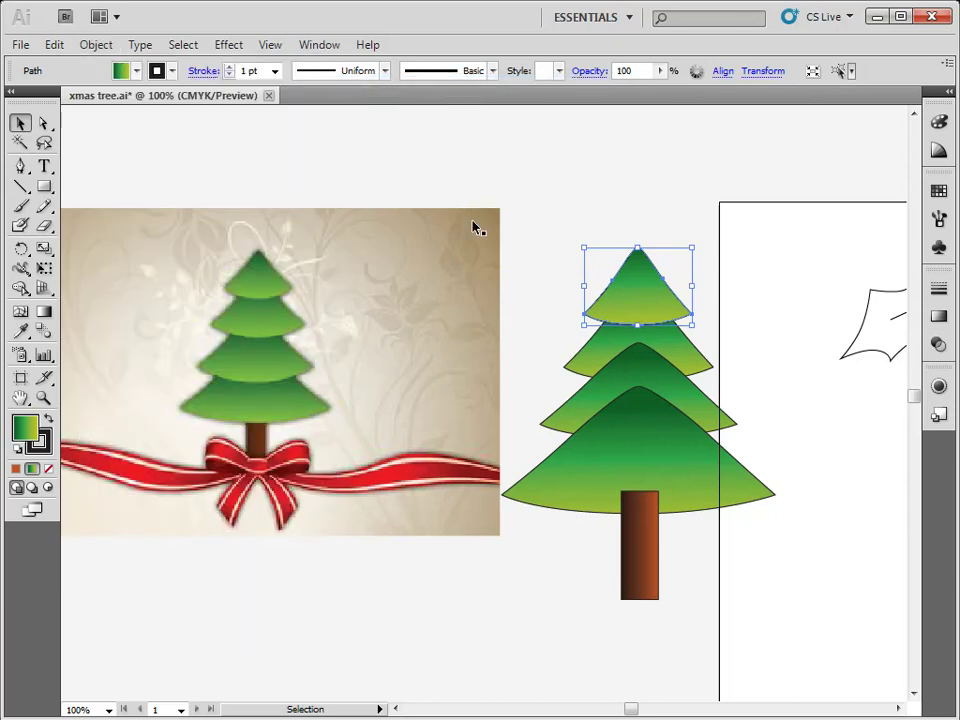
Step: Send the two lowest tiers to the back with Object > Arrange > Send to Back
{"action": "left_click", "coordinate": [575, 265]}
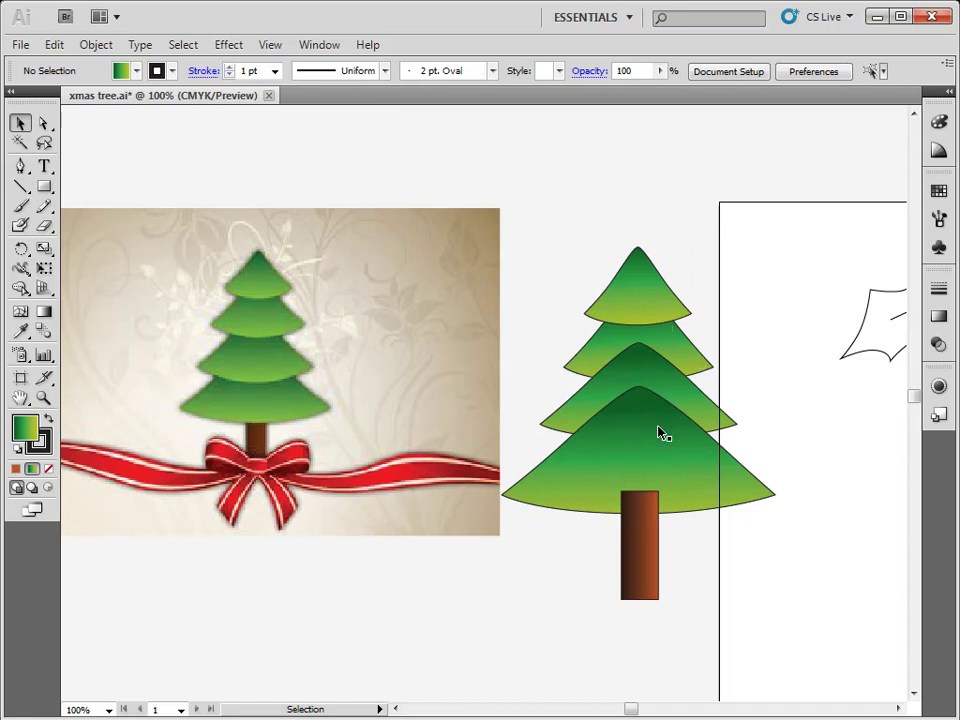
{"action": "left_click", "coordinate": [696, 366]}
{"action": "left_click", "coordinate": [748, 401]}
{"action": "left_click_drag", "start_coordinate": [761, 409], "coordinate": [703, 527]}
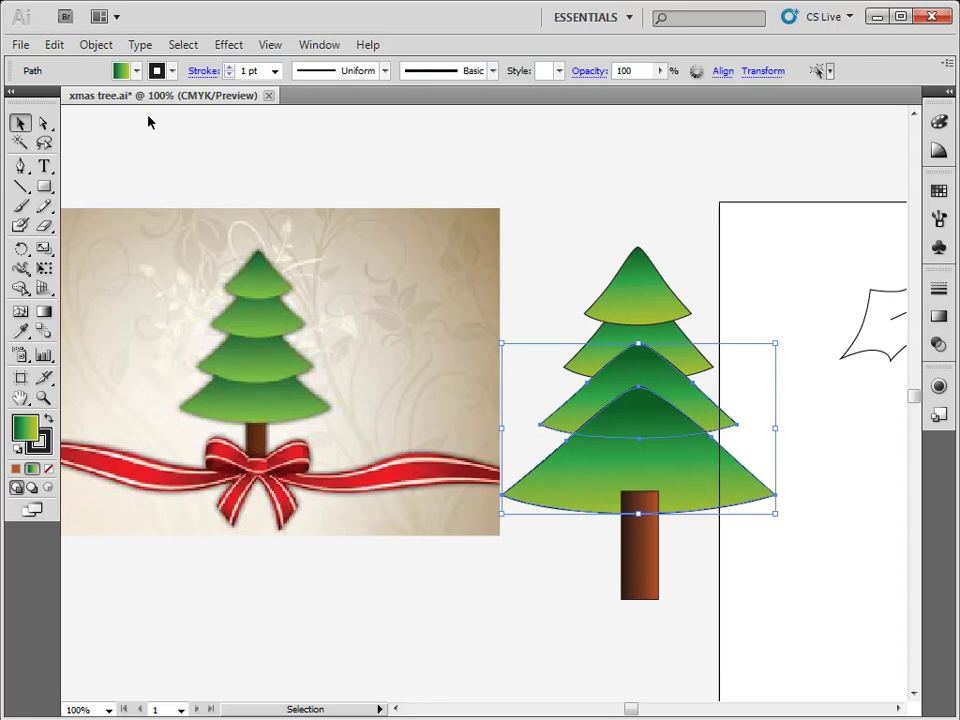
{"action": "left_click", "coordinate": [96, 45]}
{"action": "mouse_move", "coordinate": [112, 88]}
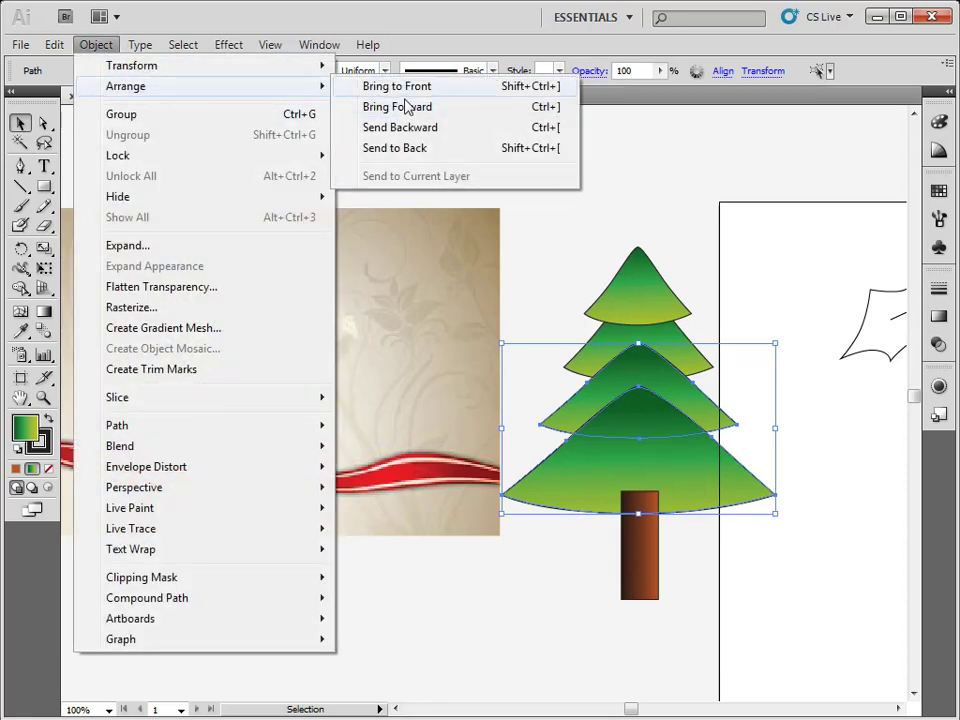
{"action": "left_click", "coordinate": [414, 148]}
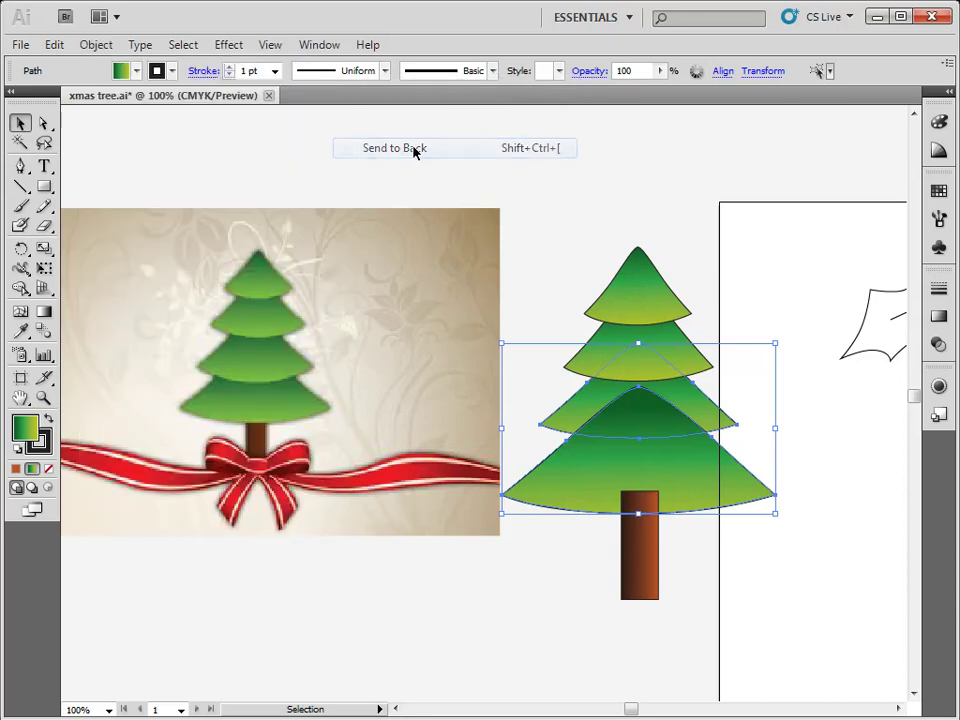
{"action": "left_click", "coordinate": [519, 195]}
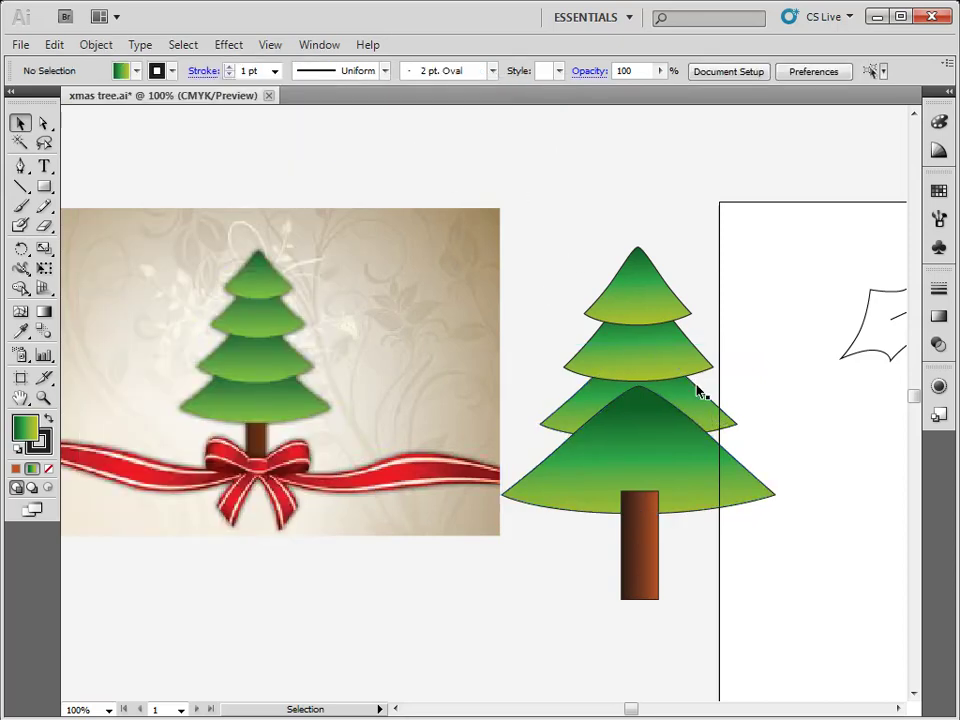
Step: Send the bottom tier backward with Ctrl+Shift+[ and confirm the trunk sits behind it
{"action": "left_click", "coordinate": [700, 392]}
{"action": "left_click", "coordinate": [716, 498]}
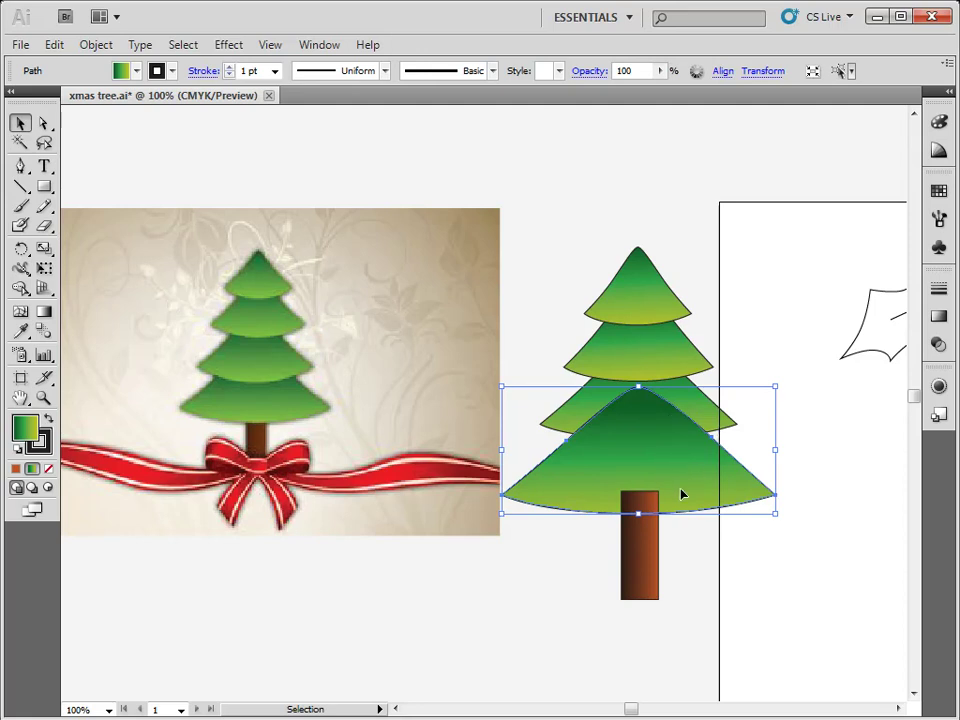
{"action": "key", "text": "ctrl"}
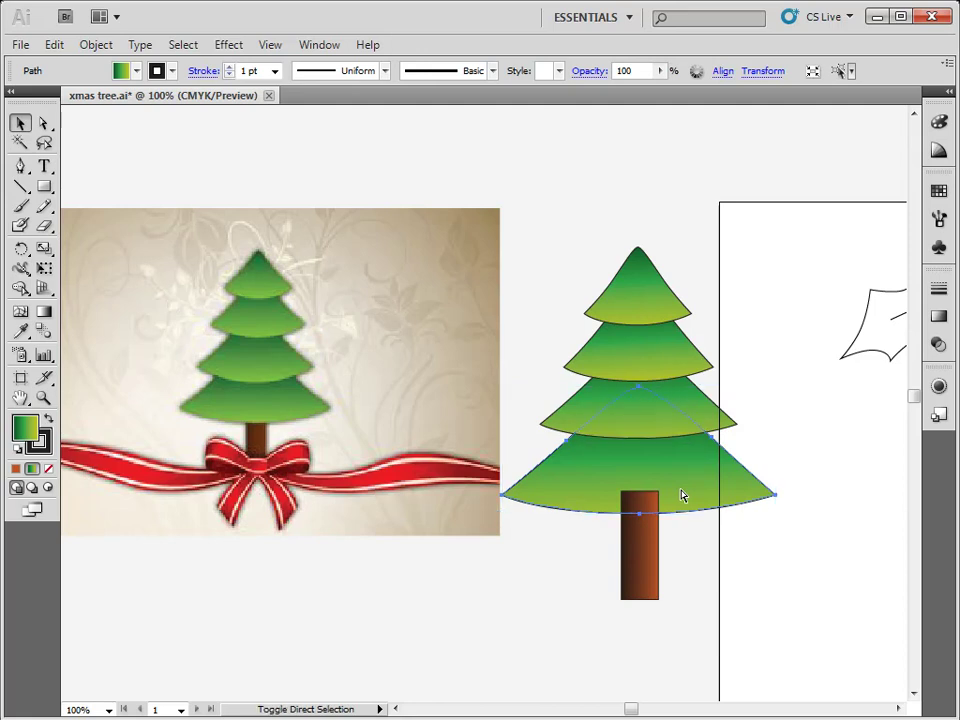
{"action": "left_click", "coordinate": [706, 566]}
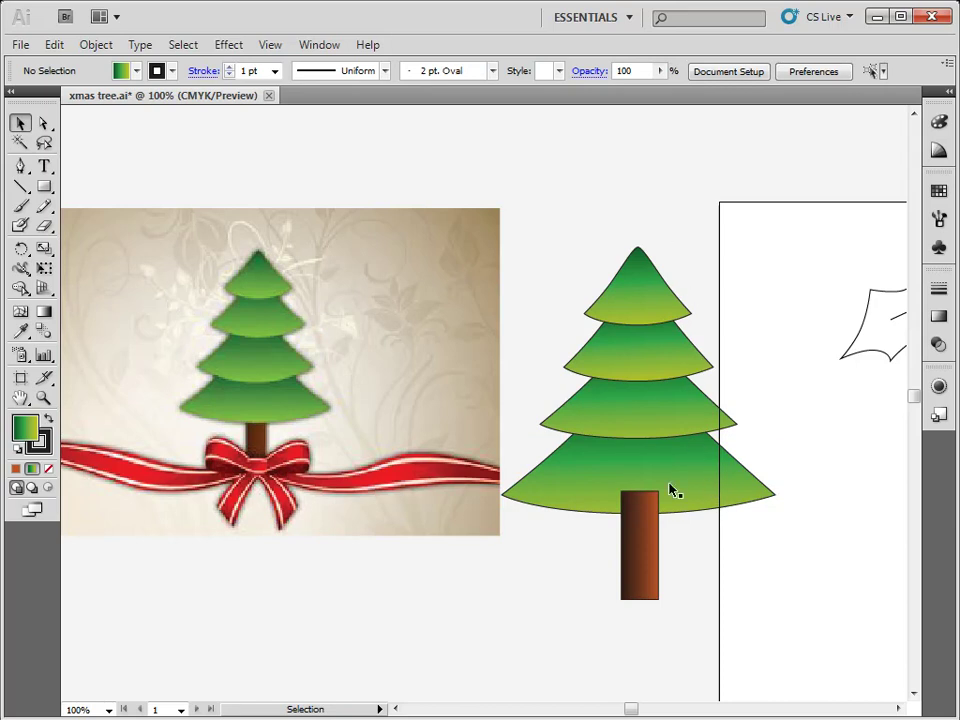
{"action": "left_click", "coordinate": [648, 565]}
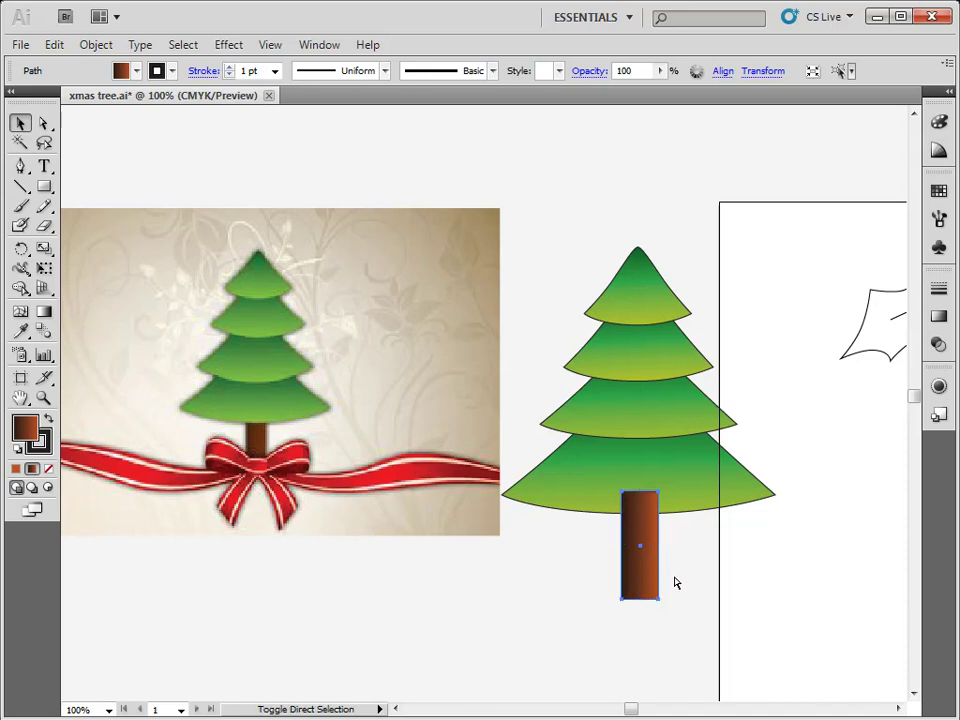
{"action": "left_click", "coordinate": [569, 583]}
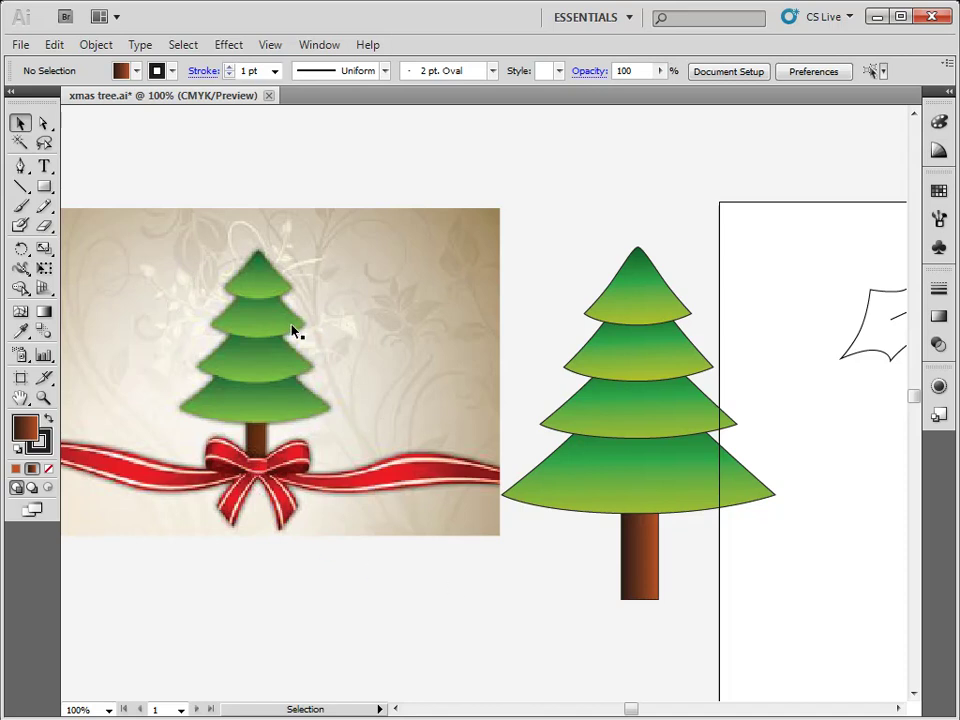
Step: Remove the outline stroke from the whole tree
{"action": "left_click_drag", "start_coordinate": [551, 258], "coordinate": [634, 626]}
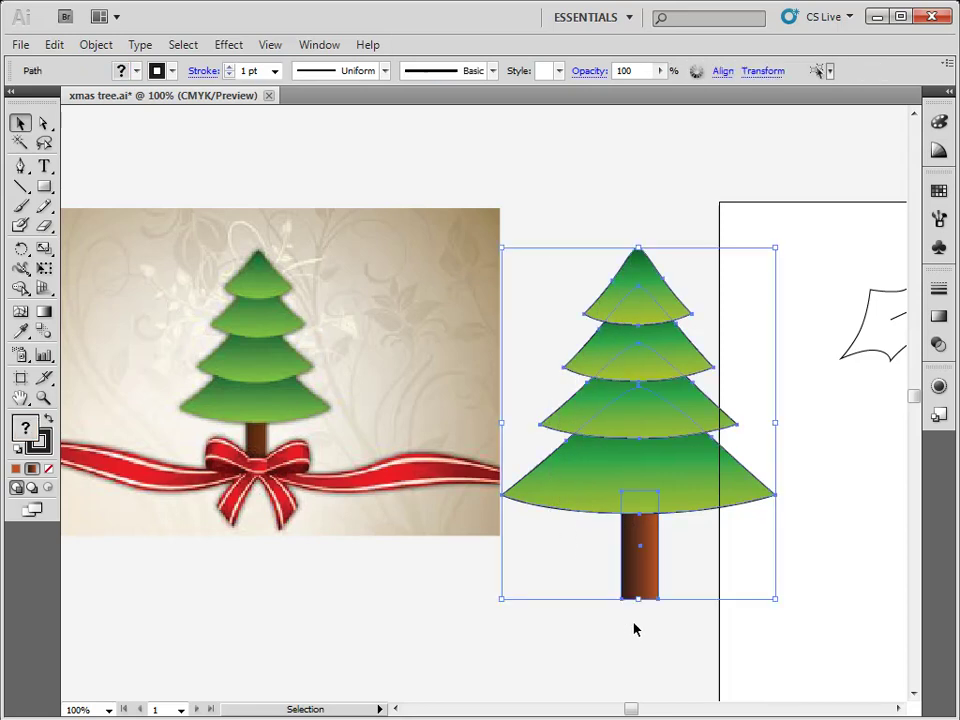
{"action": "left_click", "coordinate": [44, 446]}
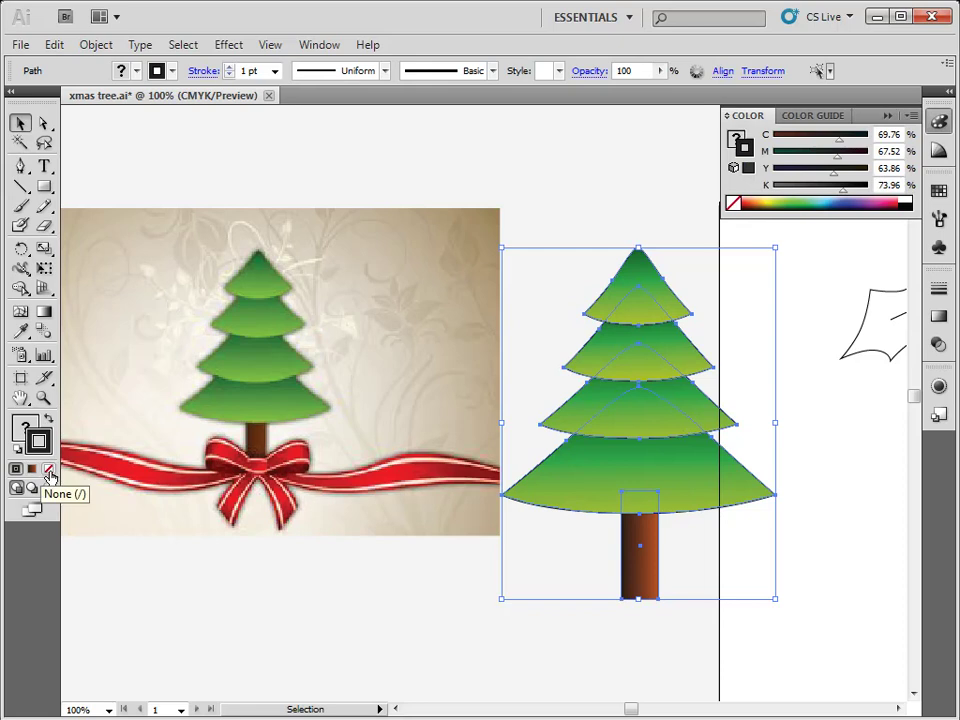
{"action": "left_click", "coordinate": [48, 476]}
{"action": "left_click", "coordinate": [301, 626]}
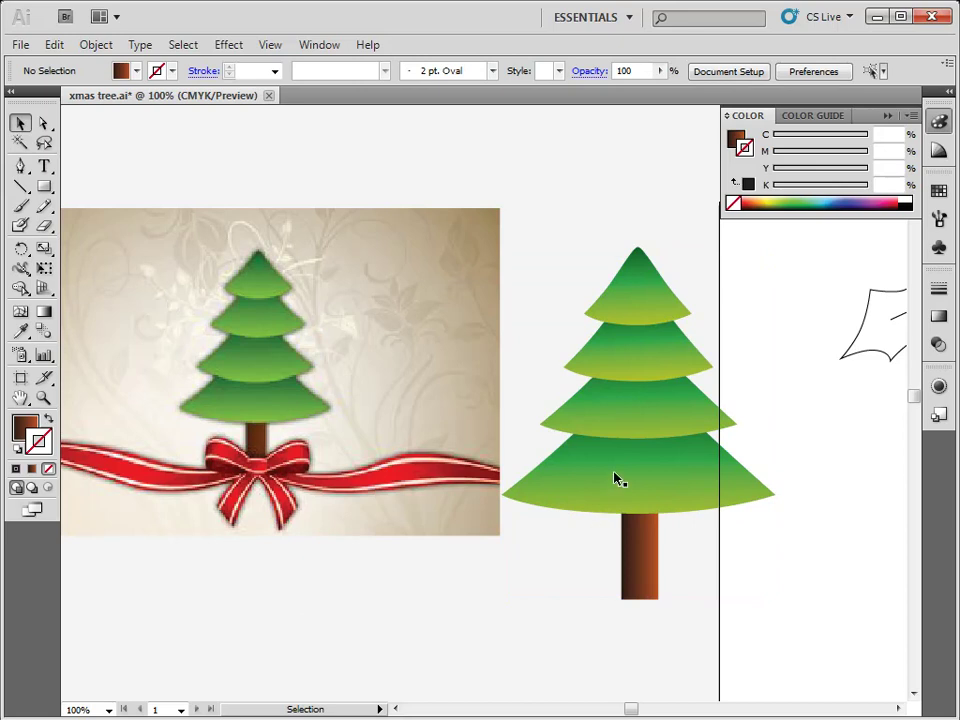
Step: Stretch the third tier downward and narrow the bottom tier from both sides
{"action": "left_click", "coordinate": [643, 434]}
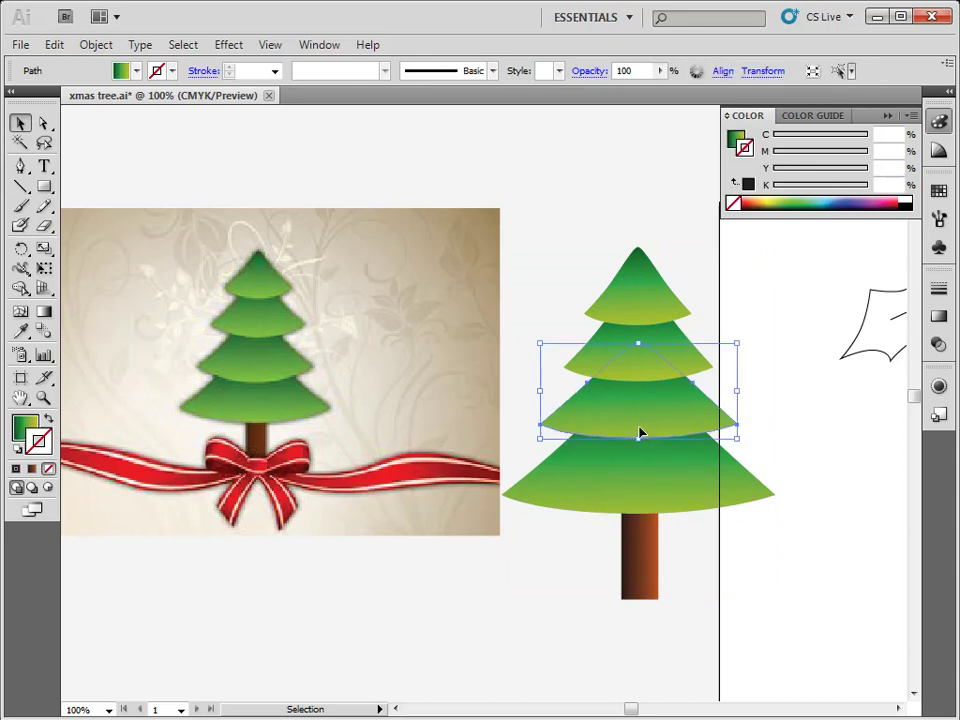
{"action": "left_click_drag", "start_coordinate": [639, 437], "coordinate": [638, 456]}
{"action": "left_click", "coordinate": [538, 259]}
{"action": "left_click_drag", "start_coordinate": [574, 242], "coordinate": [608, 339]}
{"action": "left_click", "coordinate": [608, 340], "text": "shift"}
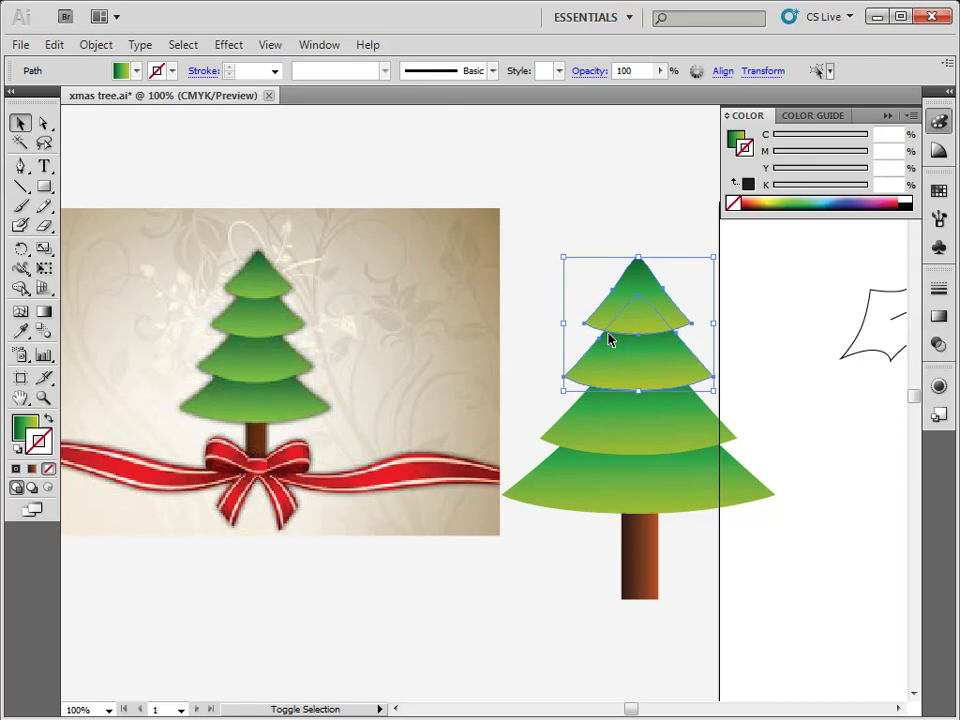
{"action": "left_click", "coordinate": [585, 214]}
{"action": "left_click", "coordinate": [730, 480]}
{"action": "left_click_drag", "start_coordinate": [768, 446], "coordinate": [758, 446]}
{"action": "left_click", "coordinate": [673, 635]}
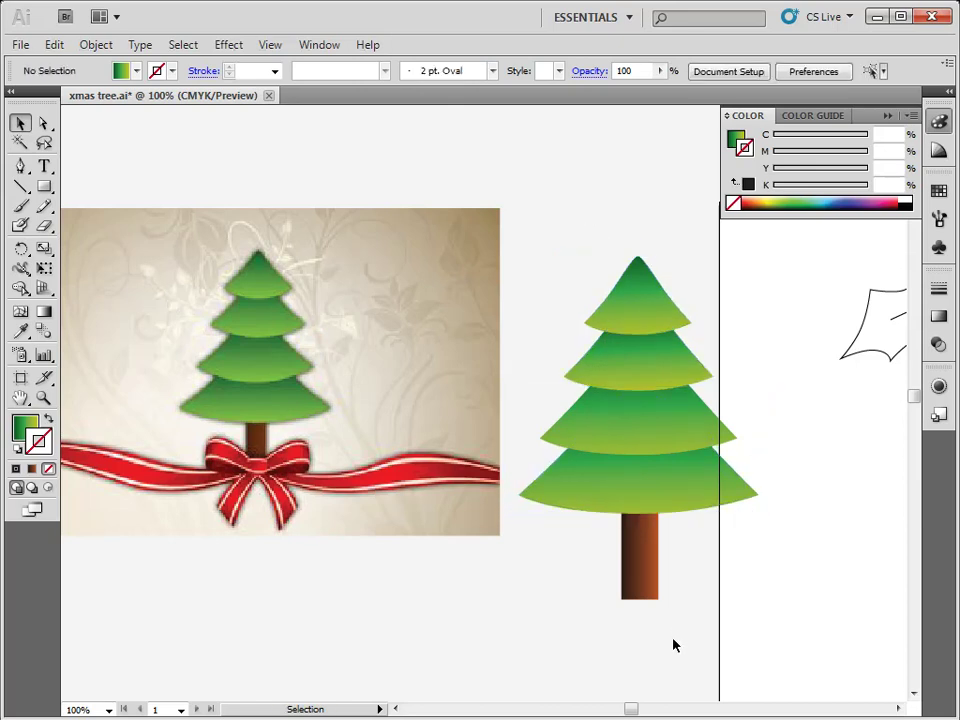
Step: Nudge the third tier up with the Up arrow, deselect, and zoom out to 66.67%
{"action": "left_click", "coordinate": [655, 430]}
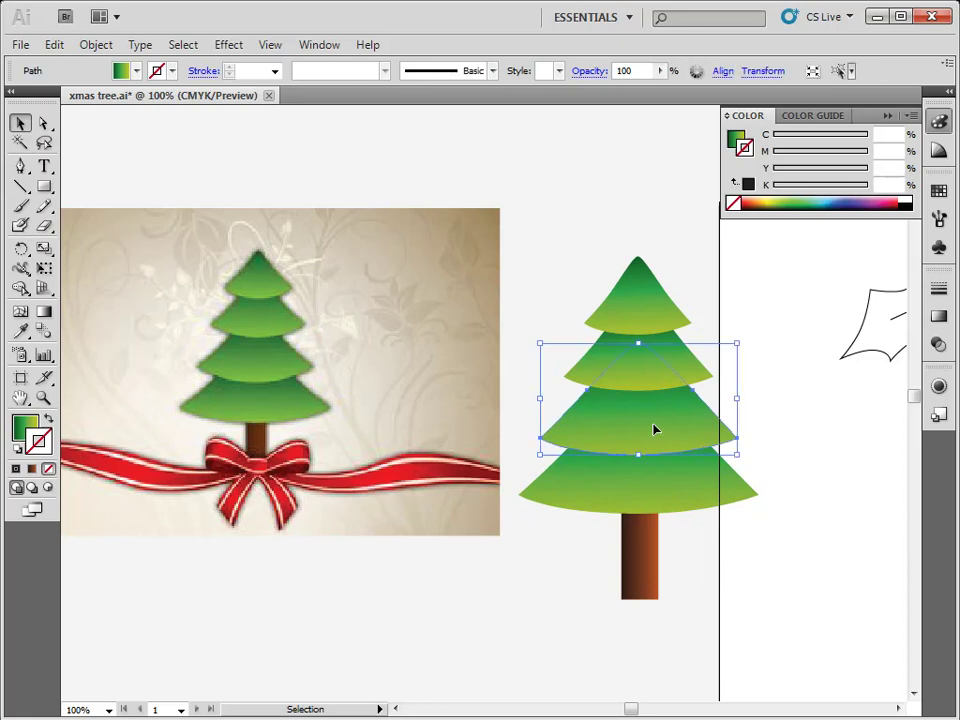
{"action": "key", "text": "Up"}
{"action": "key", "text": "Up"}
{"action": "key", "text": "Up"}
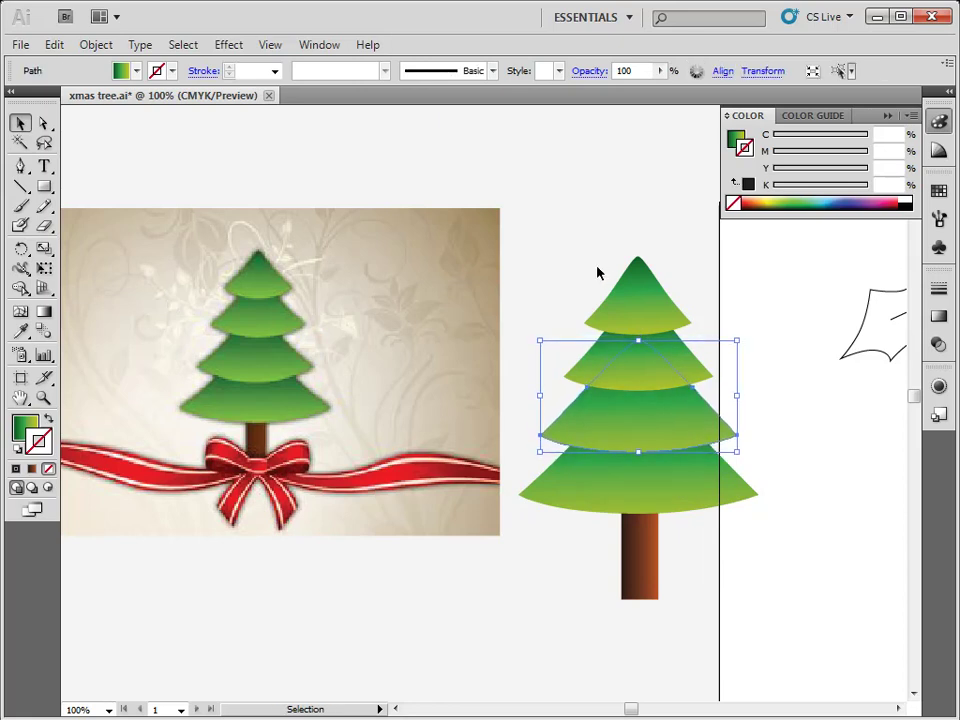
{"action": "left_click", "coordinate": [577, 244]}
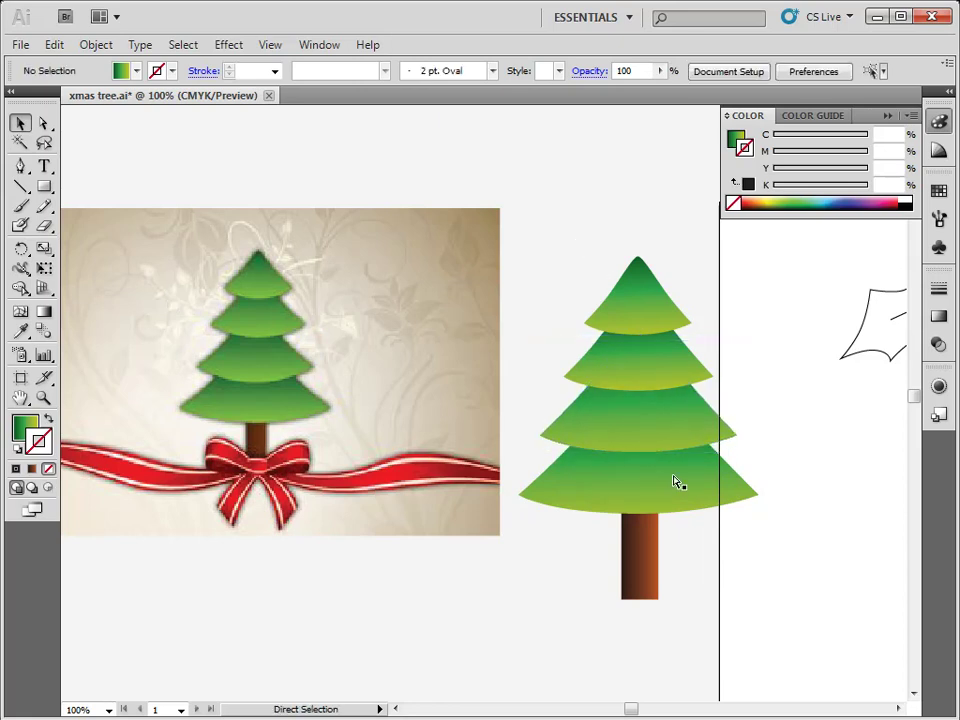
{"action": "key", "text": "ctrl+minus"}
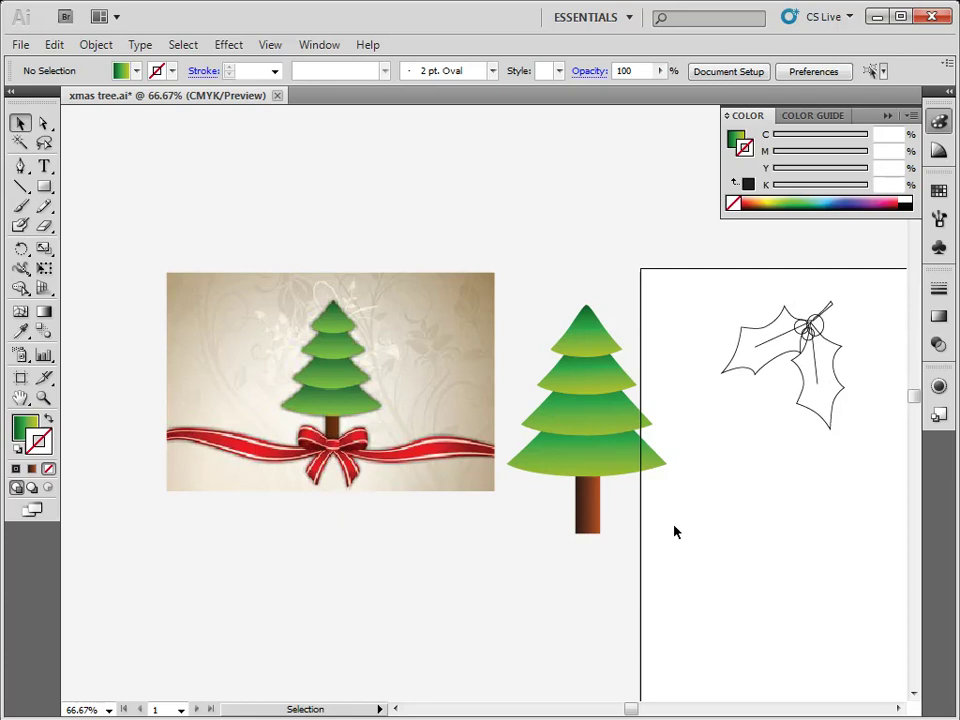
Step: Pan to the holly sketch and zoom in to compare it with the finished holly reference
{"action": "left_click_drag", "start_coordinate": [662, 435], "coordinate": [450, 355]}
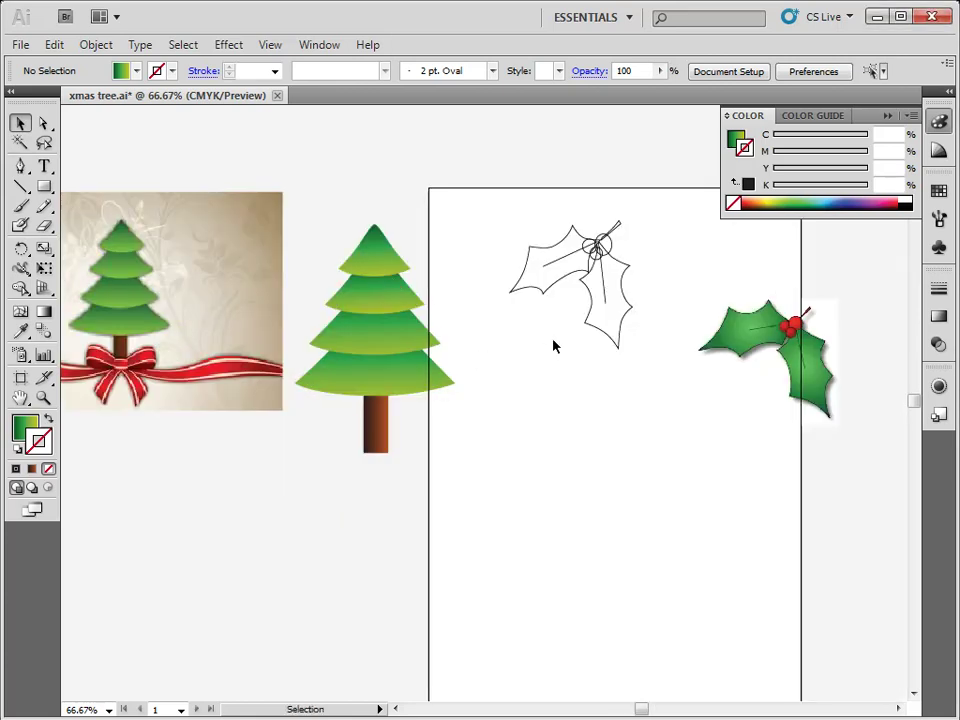
{"action": "mouse_move", "coordinate": [632, 388]}
{"action": "left_mouse_down"}
{"action": "mouse_move", "coordinate": [557, 349]}
{"action": "mouse_move", "coordinate": [493, 289]}
{"action": "mouse_move", "coordinate": [492, 218]}
{"action": "left_mouse_up"}
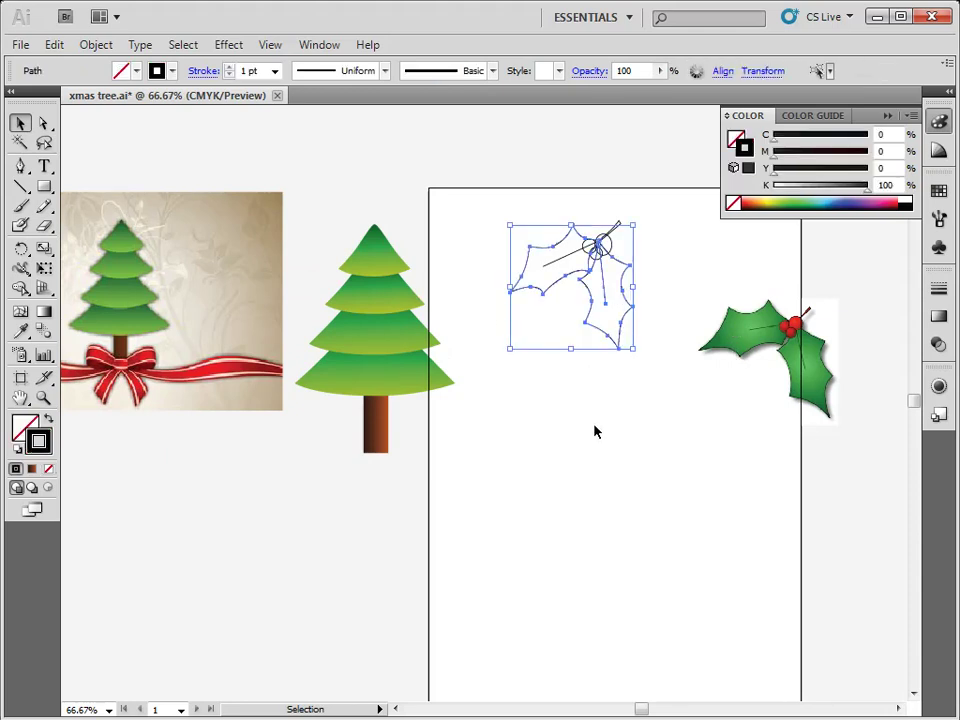
{"action": "left_click", "coordinate": [619, 381]}
{"action": "left_click_drag", "start_coordinate": [511, 288], "coordinate": [590, 330]}
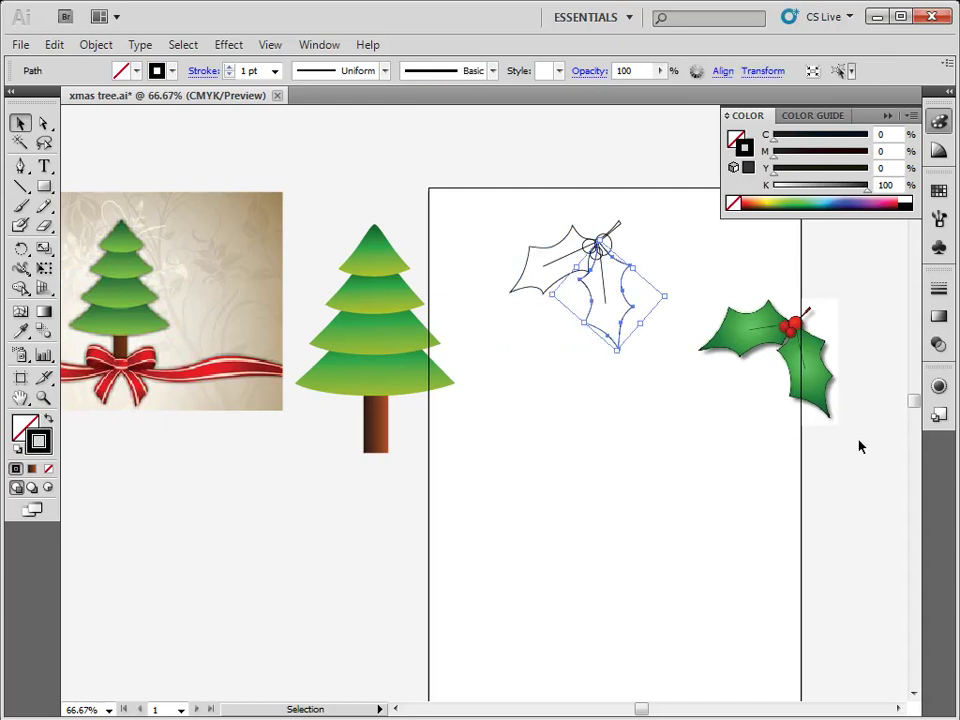
{"action": "key", "text": "z"}
{"action": "left_click_drag", "start_coordinate": [716, 268], "coordinate": [829, 407]}
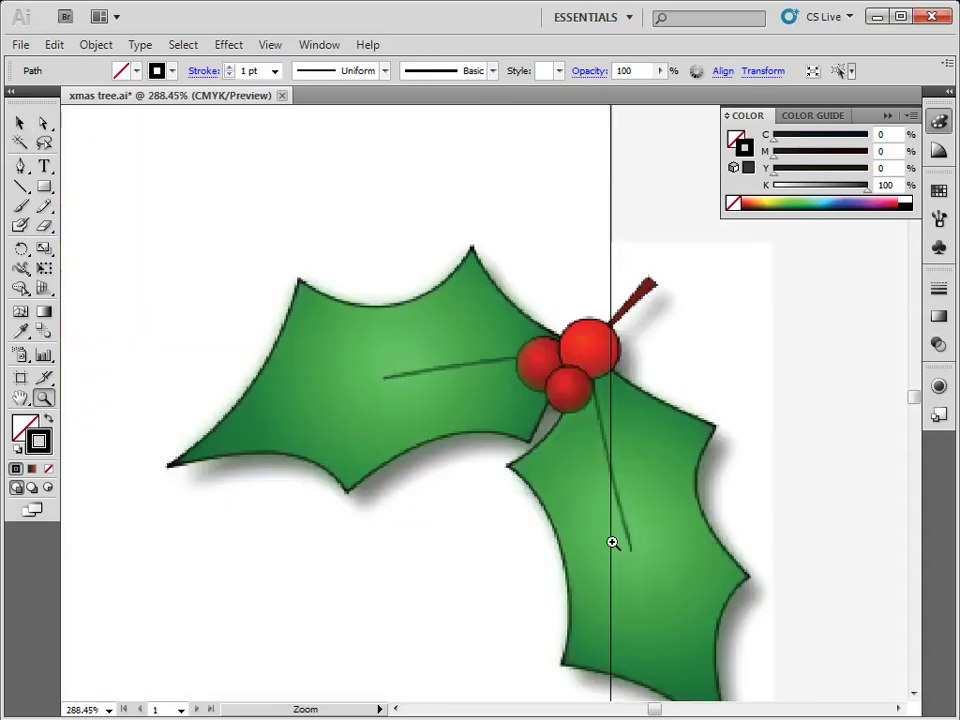
{"action": "key", "text": "ctrl+minus"}
{"action": "key", "text": "ctrl+minus"}
{"action": "key", "text": "ctrl+minus"}
{"action": "key", "text": "ctrl+minus"}
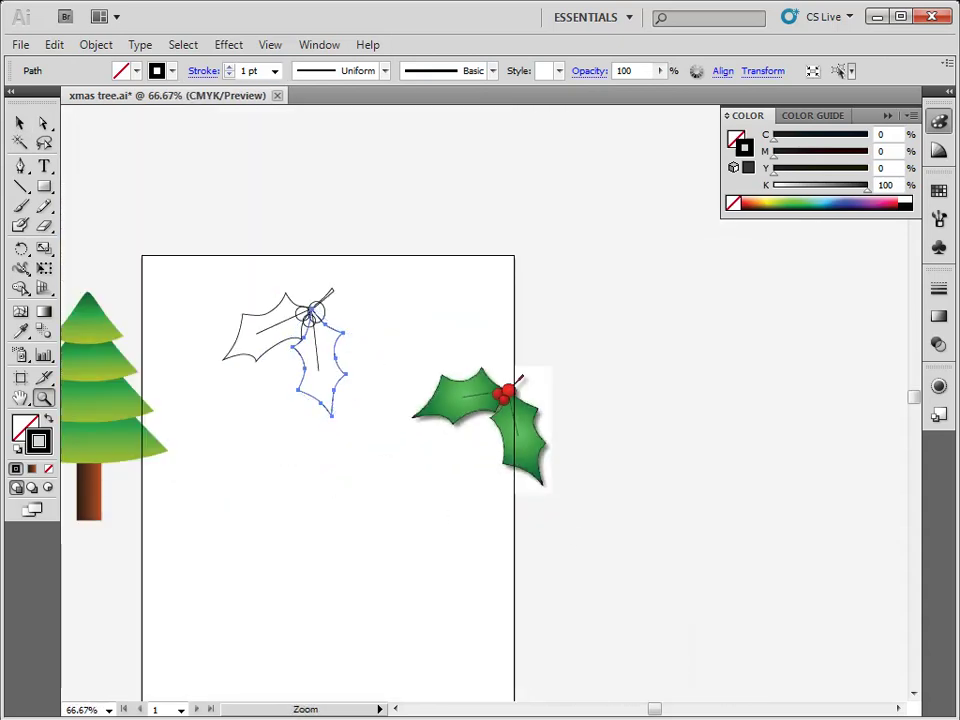
Step: Marquee-select the holly outline's left leaf and bring up the Gradient panel
{"action": "left_click_drag", "start_coordinate": [343, 521], "coordinate": [499, 521]}
{"action": "left_click_drag", "start_coordinate": [503, 419], "coordinate": [499, 337]}
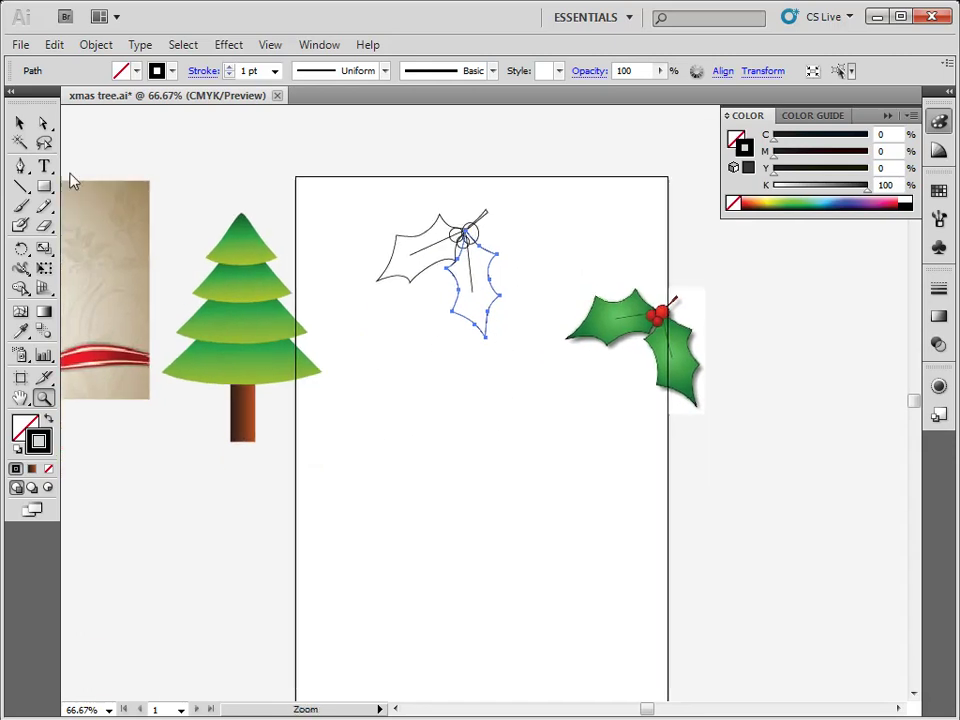
{"action": "key", "text": "v"}
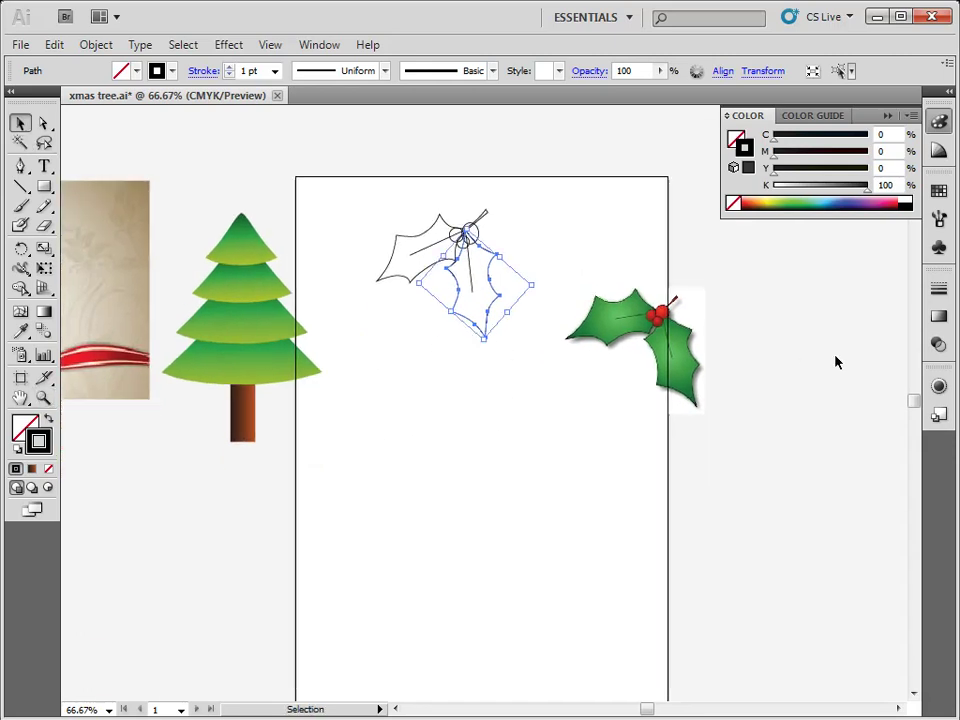
{"action": "left_click_drag", "start_coordinate": [349, 231], "coordinate": [398, 318]}
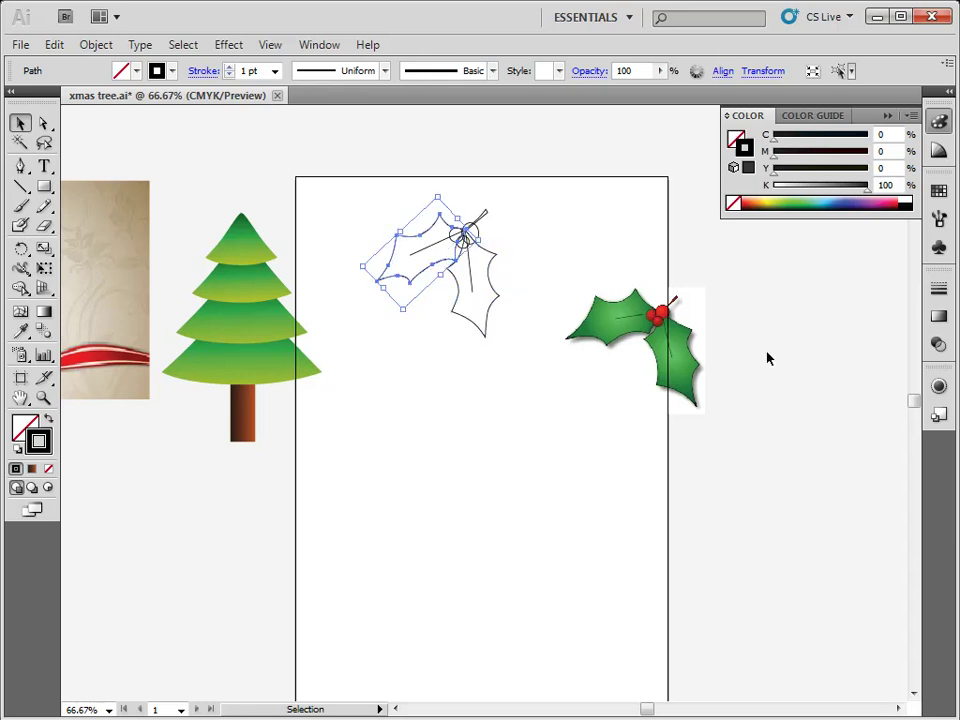
{"action": "left_click", "coordinate": [939, 318]}
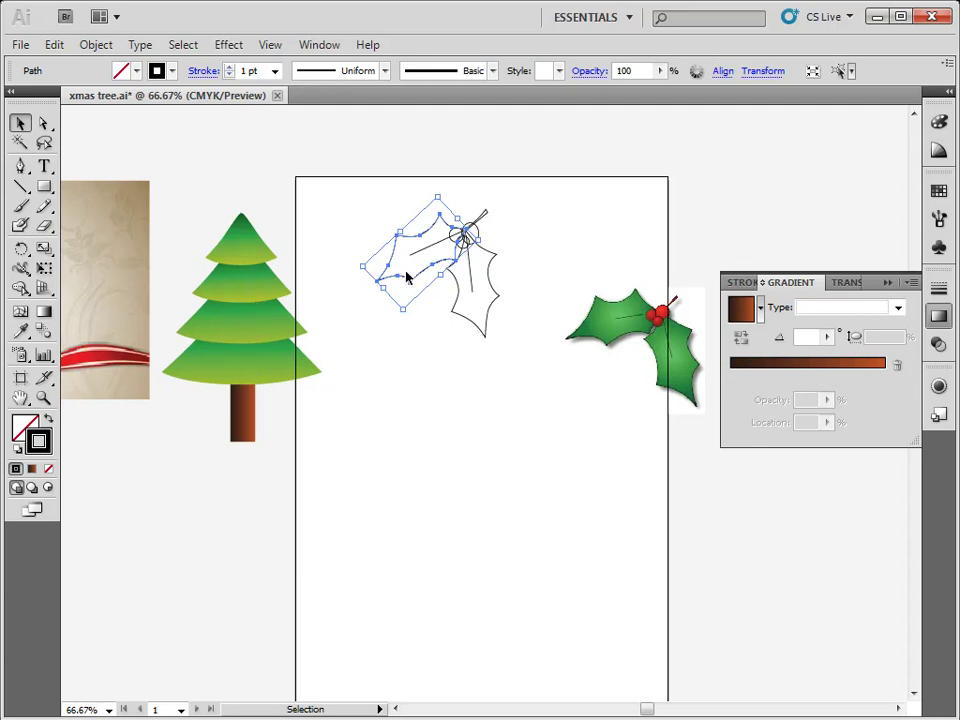
Step: Eyedropper the tree's green-to-yellow gradient tier onto the holly sketch's left leaf
{"action": "left_click", "coordinate": [18, 338]}
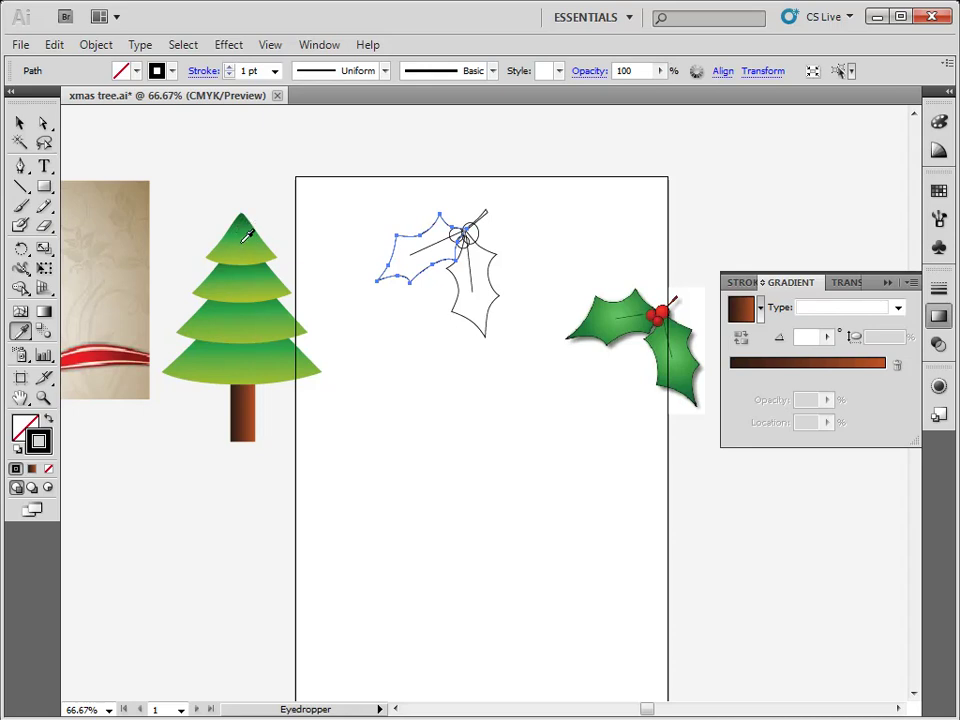
{"action": "left_click", "coordinate": [243, 238]}
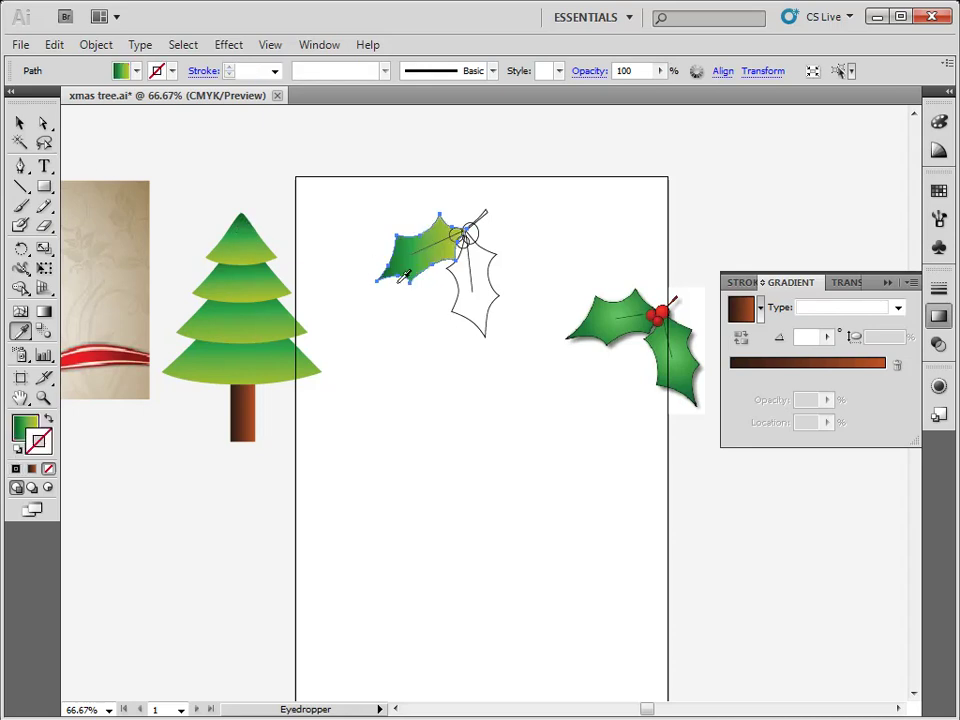
{"action": "left_click", "coordinate": [19, 122]}
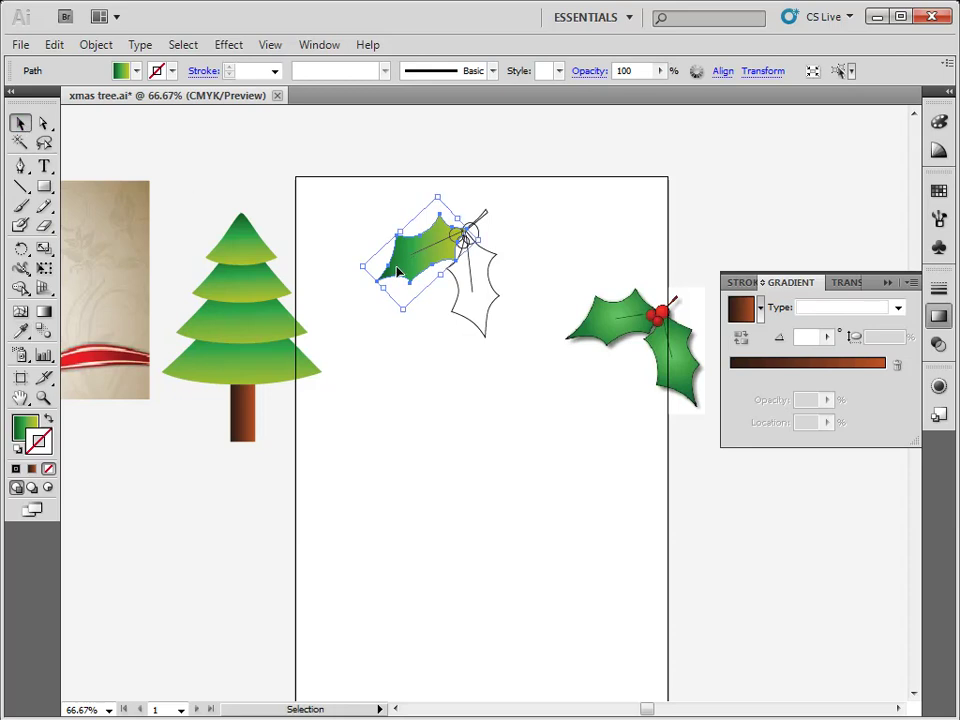
{"action": "left_click", "coordinate": [388, 311]}
{"action": "left_click", "coordinate": [410, 262]}
{"action": "left_click", "coordinate": [741, 364]}
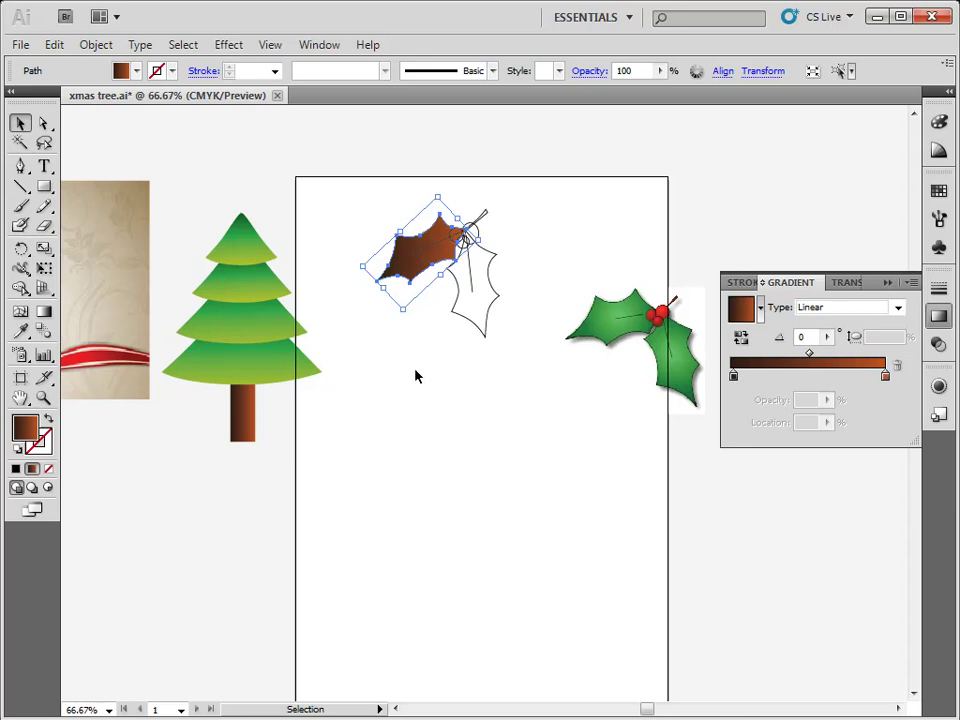
{"action": "left_click", "coordinate": [20, 331]}
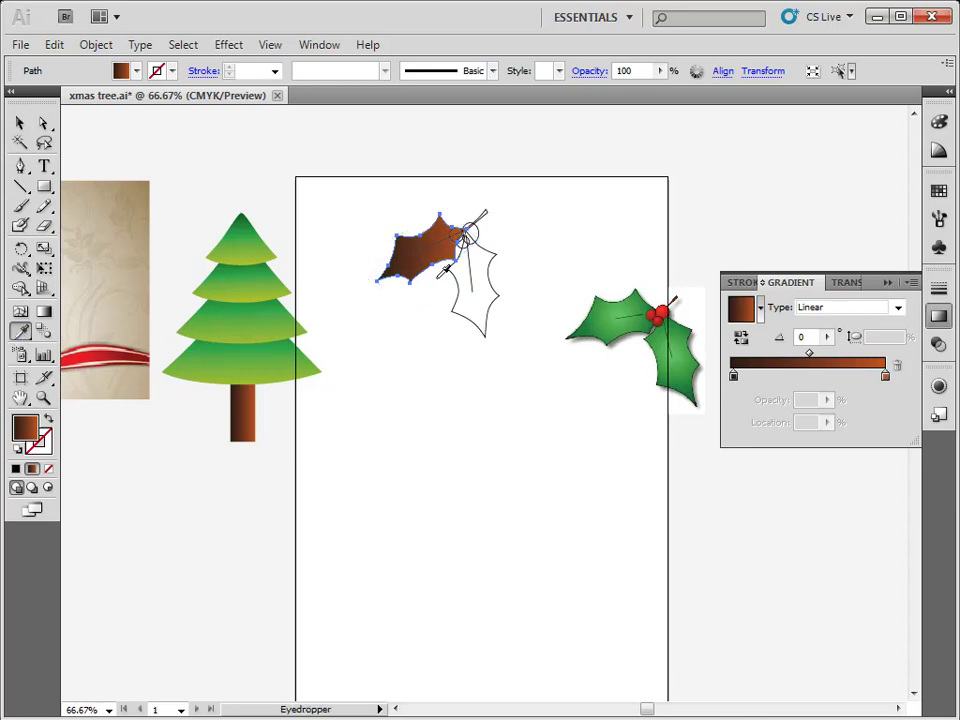
{"action": "left_click", "coordinate": [251, 296]}
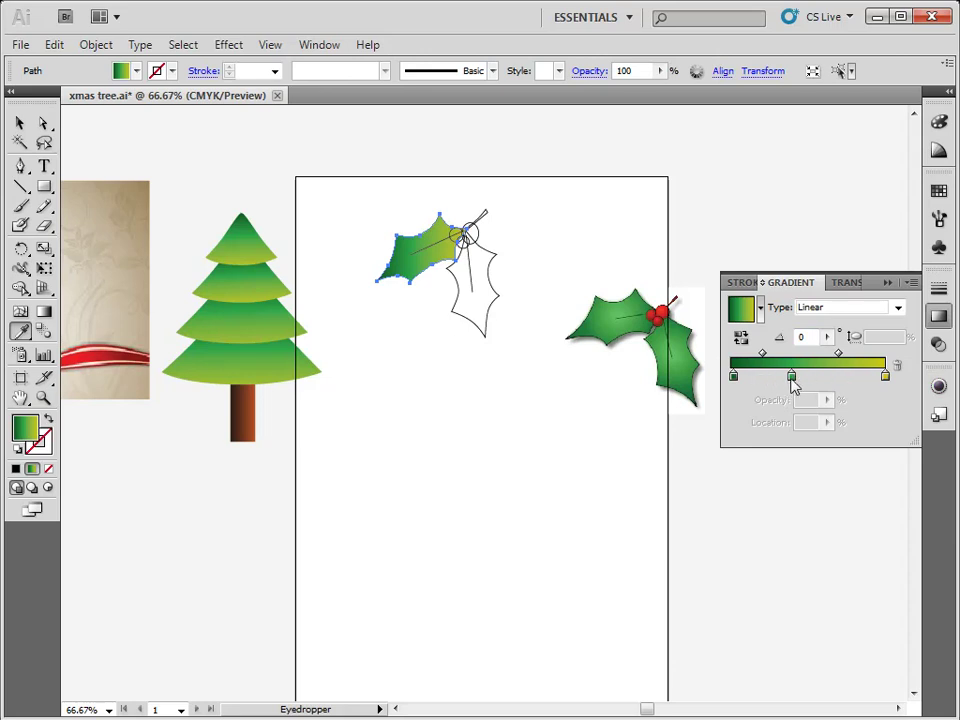
Step: Remove the gradient's middle stop and set both end stops to greens
{"action": "left_click_drag", "start_coordinate": [792, 378], "coordinate": [797, 407]}
{"action": "left_click", "coordinate": [886, 376]}
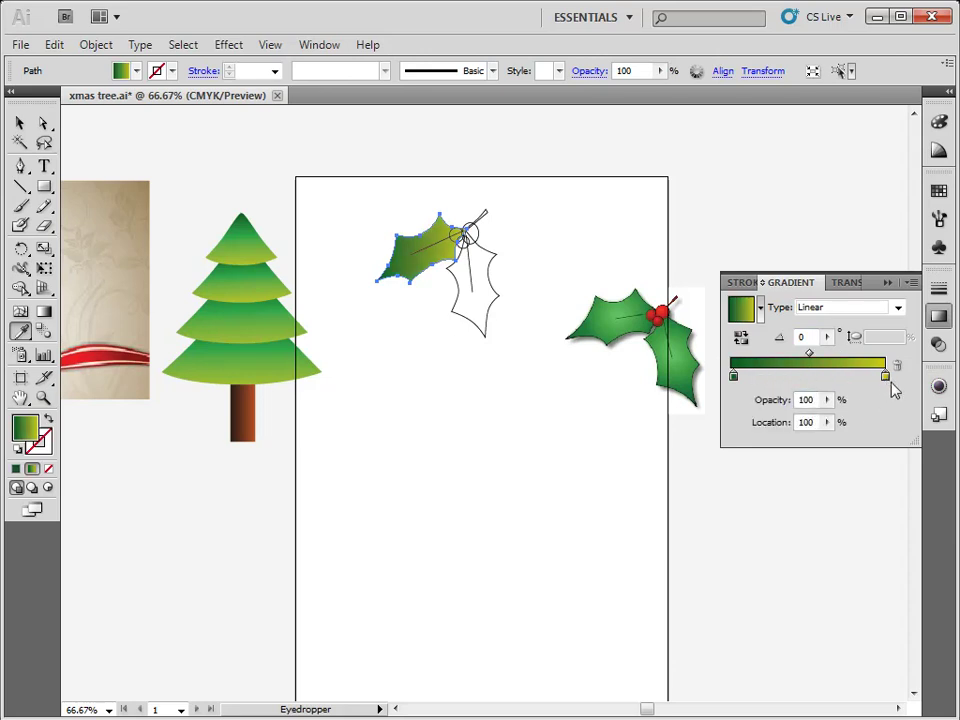
{"action": "left_click", "coordinate": [734, 380]}
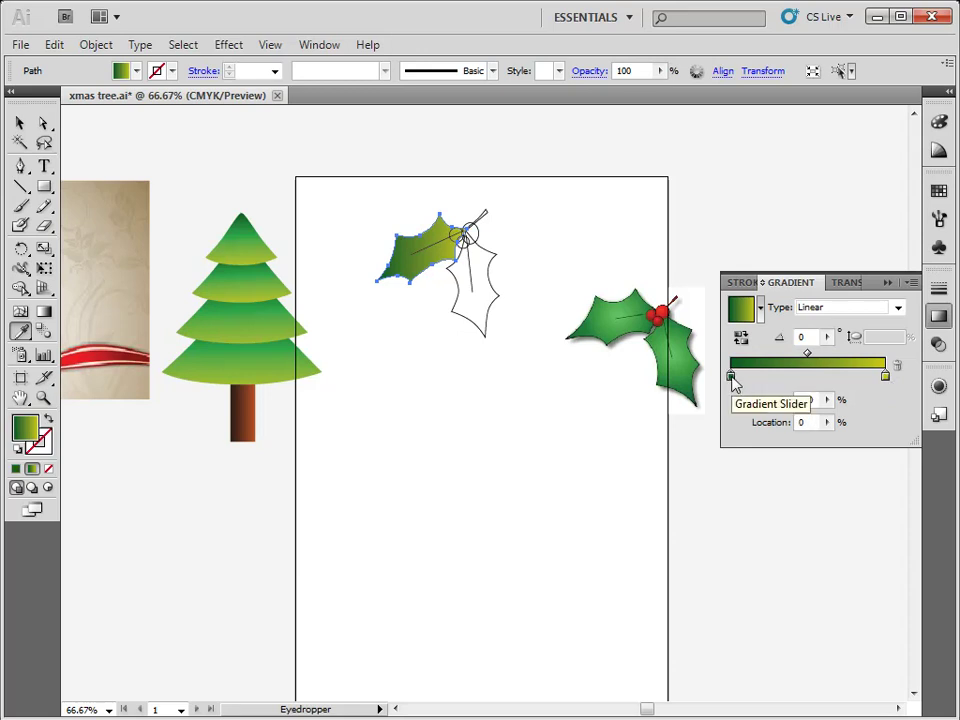
{"action": "double_click", "coordinate": [731, 379]}
{"action": "left_click_drag", "start_coordinate": [838, 474], "coordinate": [811, 477]}
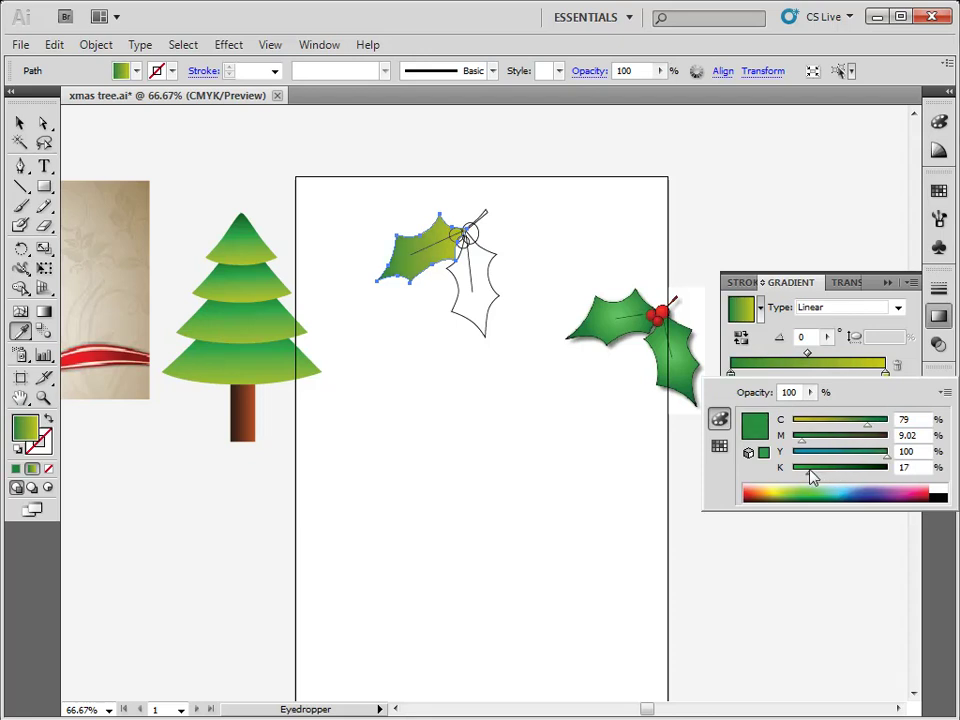
{"action": "left_click", "coordinate": [886, 377]}
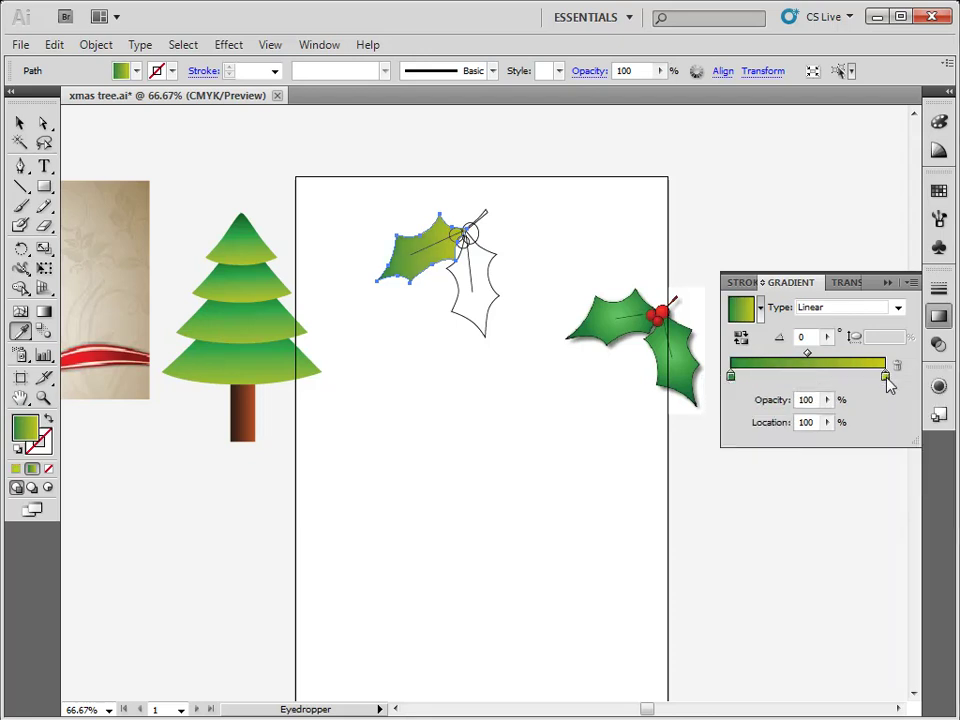
{"action": "double_click", "coordinate": [886, 379]}
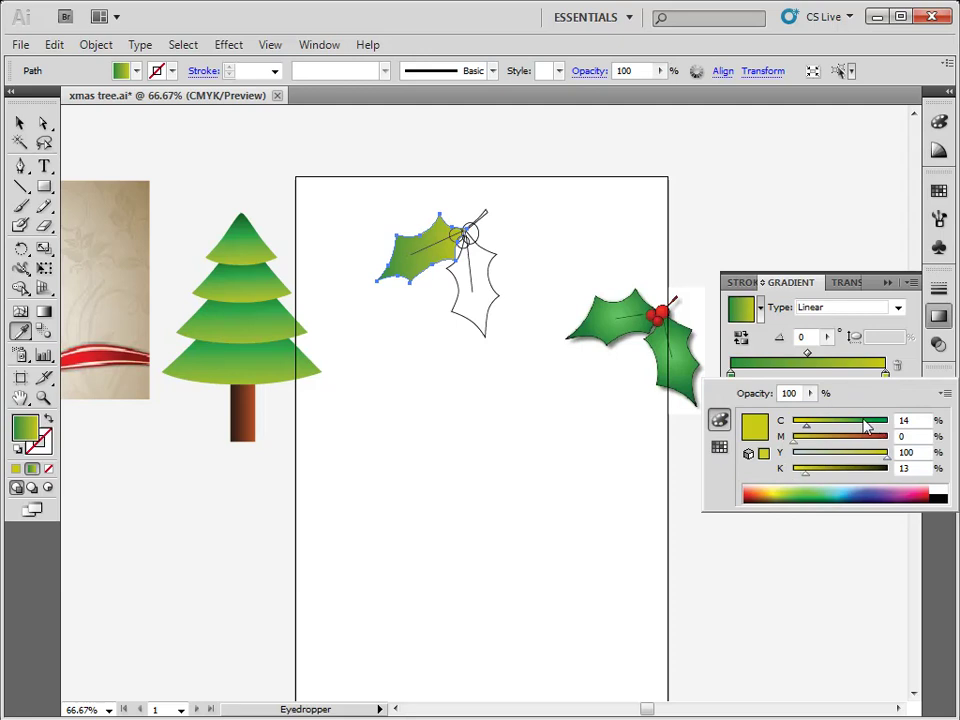
{"action": "left_click", "coordinate": [868, 421]}
{"action": "left_click_drag", "start_coordinate": [870, 428], "coordinate": [853, 429]}
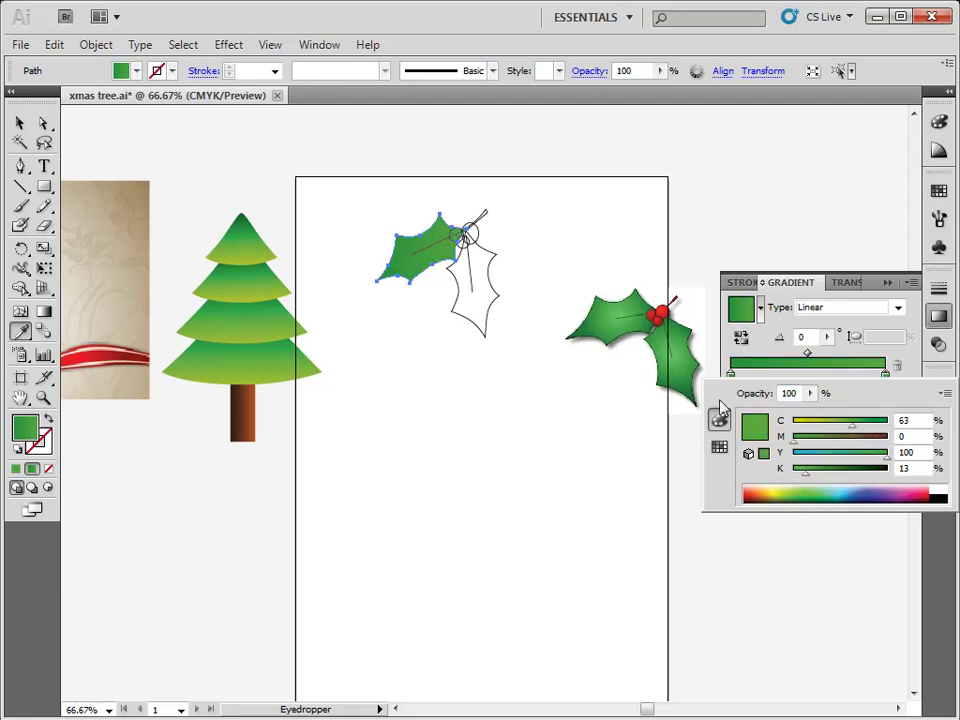
{"action": "left_click", "coordinate": [816, 315]}
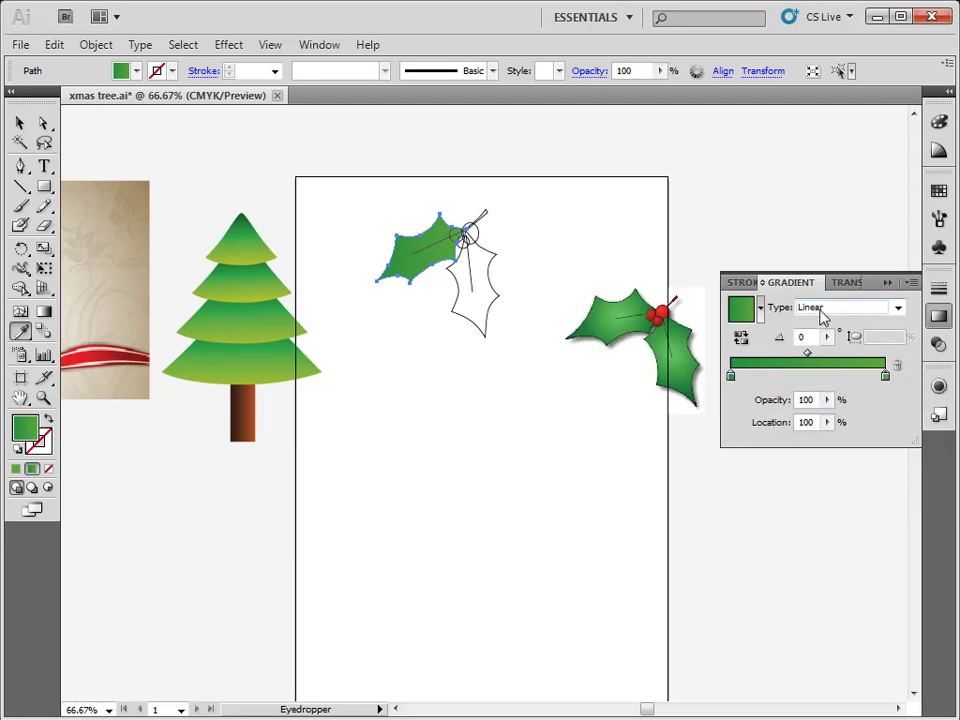
Step: Make the leaf gradient Radial and drag its direction across the leaf
{"action": "left_click", "coordinate": [825, 316]}
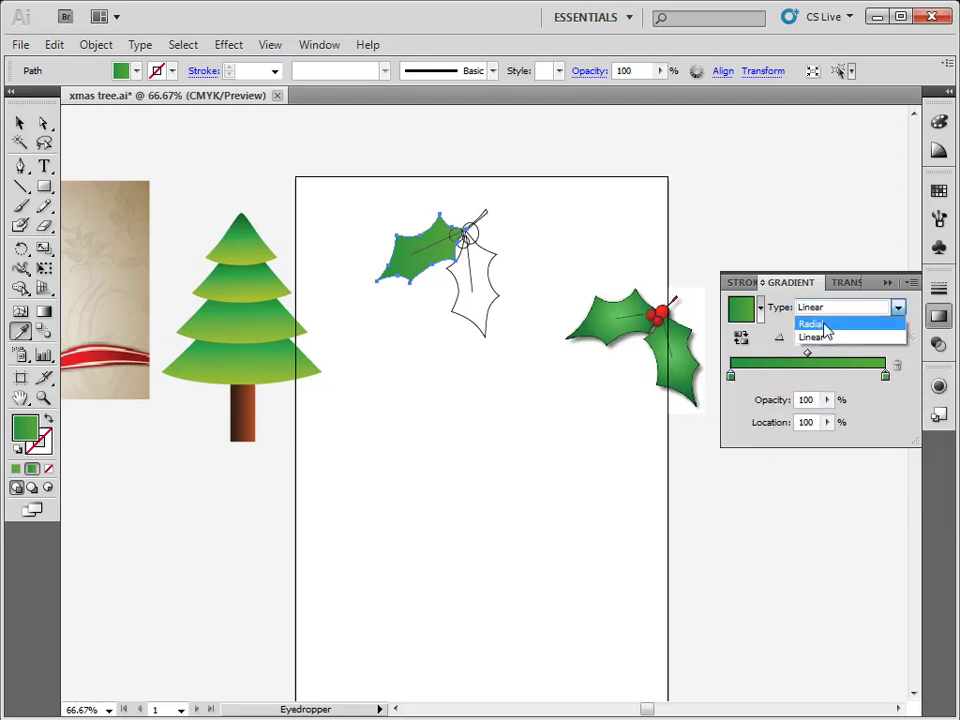
{"action": "left_click", "coordinate": [822, 325]}
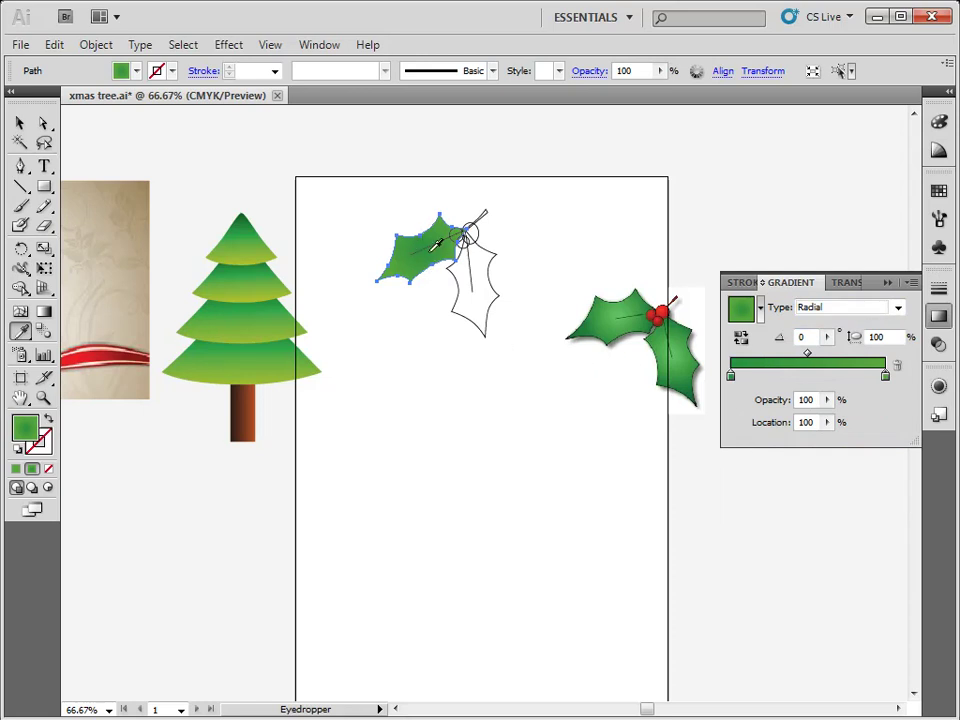
{"action": "left_click", "coordinate": [44, 311]}
{"action": "left_click_drag", "start_coordinate": [423, 248], "coordinate": [400, 289]}
{"action": "mouse_move", "coordinate": [415, 258]}
{"action": "left_mouse_down"}
{"action": "mouse_move", "coordinate": [422, 253]}
{"action": "mouse_move", "coordinate": [418, 266]}
{"action": "mouse_move", "coordinate": [425, 250]}
{"action": "mouse_move", "coordinate": [411, 293]}
{"action": "mouse_move", "coordinate": [418, 280]}
{"action": "left_mouse_up"}
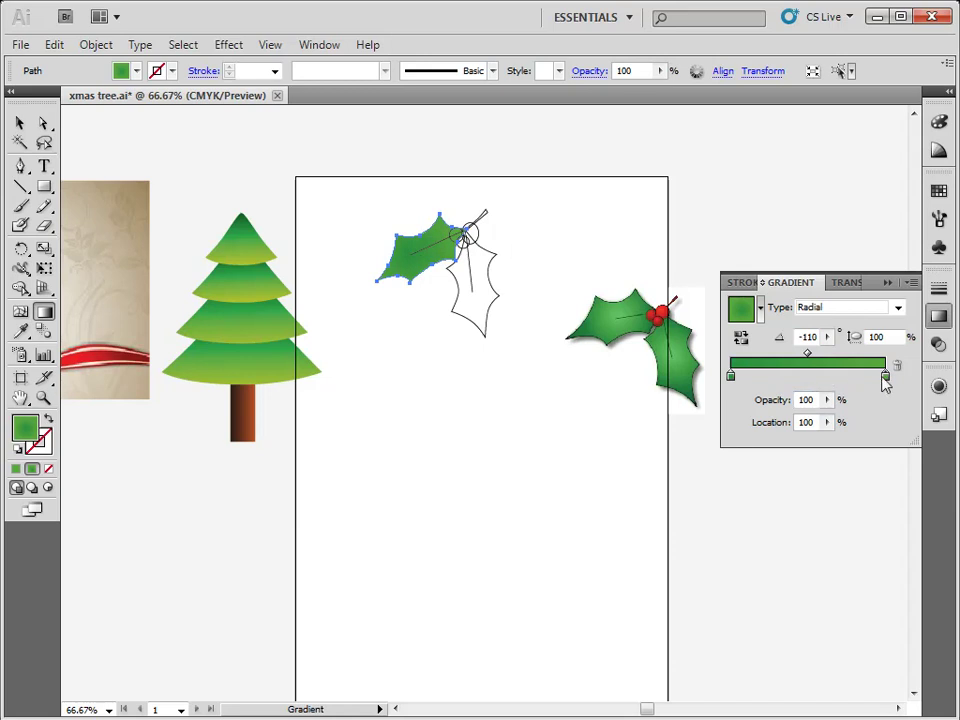
Step: Recolour the right gradient stop green by adding cyan and yellow to white
{"action": "double_click", "coordinate": [884, 377]}
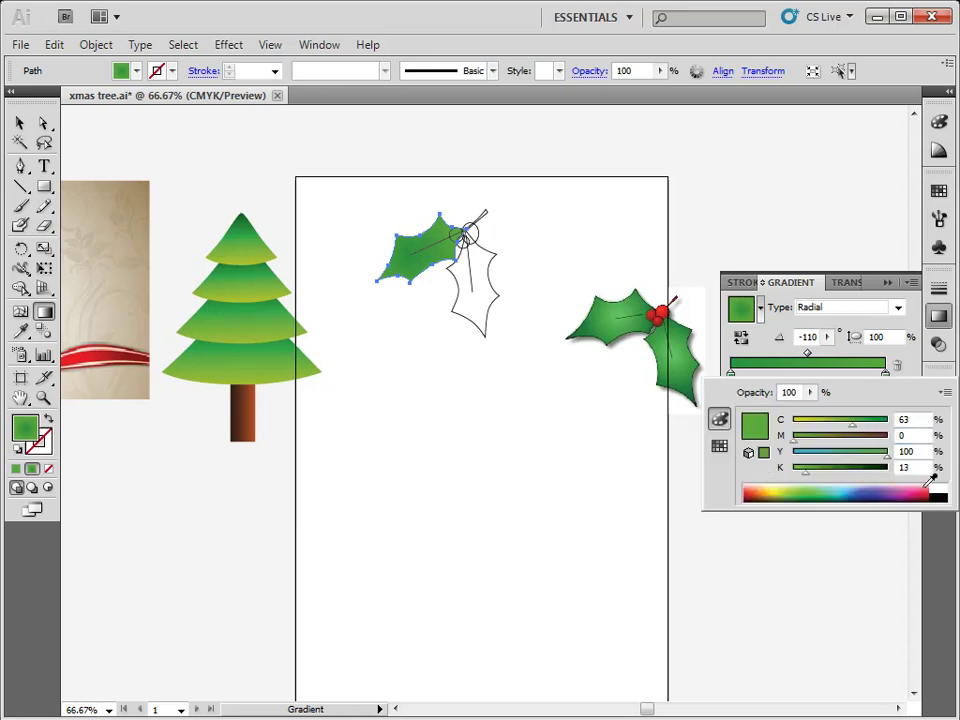
{"action": "left_click", "coordinate": [932, 486]}
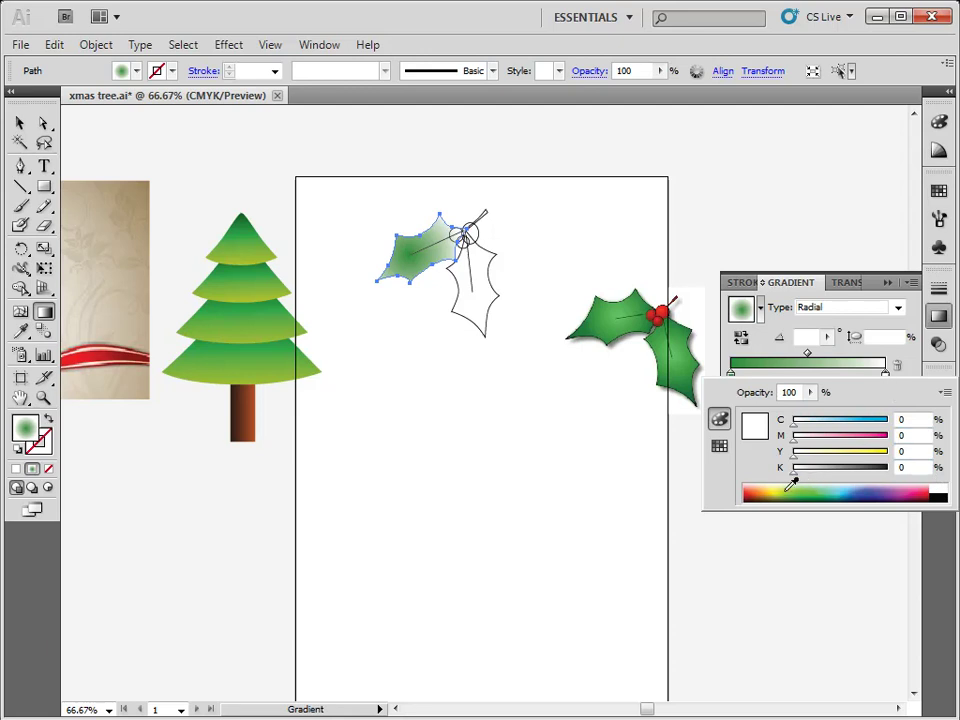
{"action": "left_click_drag", "start_coordinate": [794, 426], "coordinate": [856, 426]}
{"action": "left_click_drag", "start_coordinate": [794, 456], "coordinate": [880, 462]}
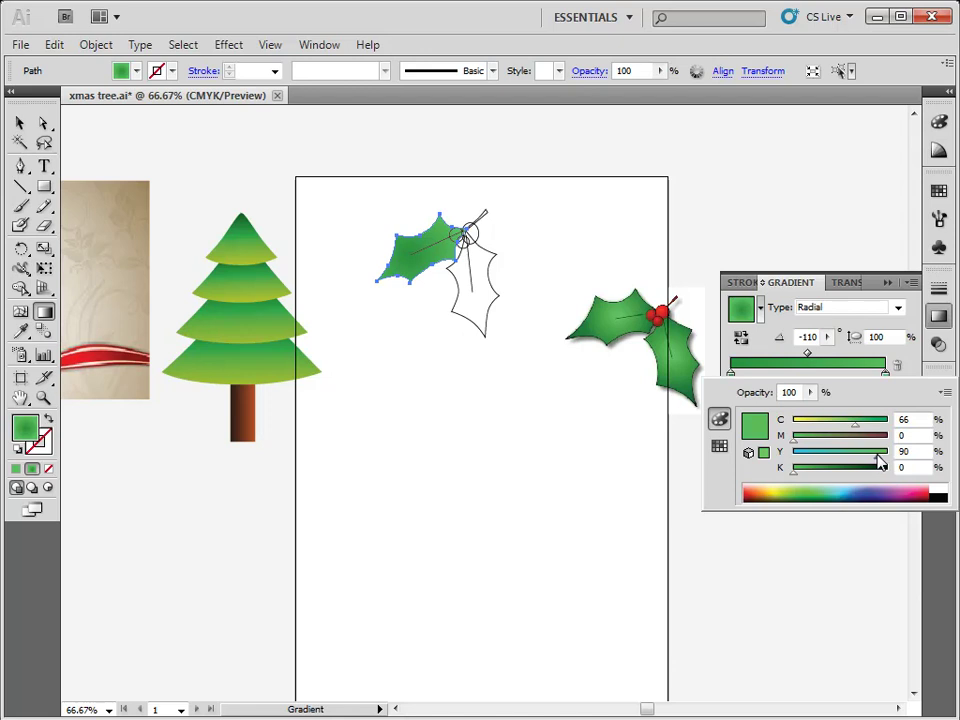
{"action": "left_click", "coordinate": [407, 300]}
Step: Redraw the radial gradient across the leaf and reverse it so the centre is paler
{"action": "left_click_drag", "start_coordinate": [417, 257], "coordinate": [411, 306]}
{"action": "left_click_drag", "start_coordinate": [424, 246], "coordinate": [452, 193]}
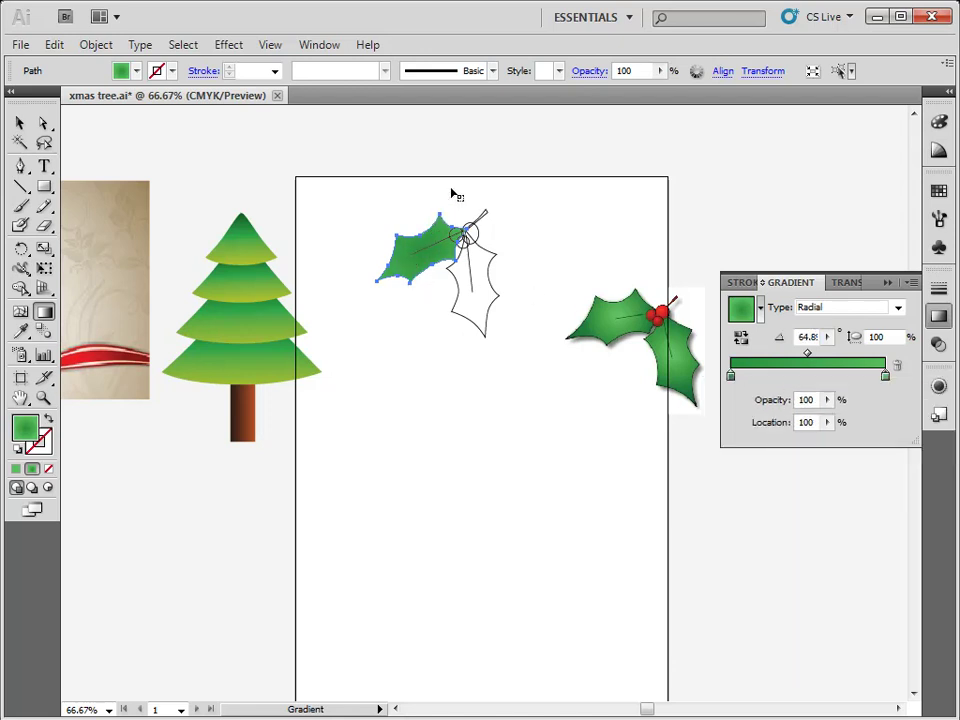
{"action": "left_click_drag", "start_coordinate": [458, 236], "coordinate": [350, 235]}
{"action": "left_click_drag", "start_coordinate": [408, 265], "coordinate": [396, 311]}
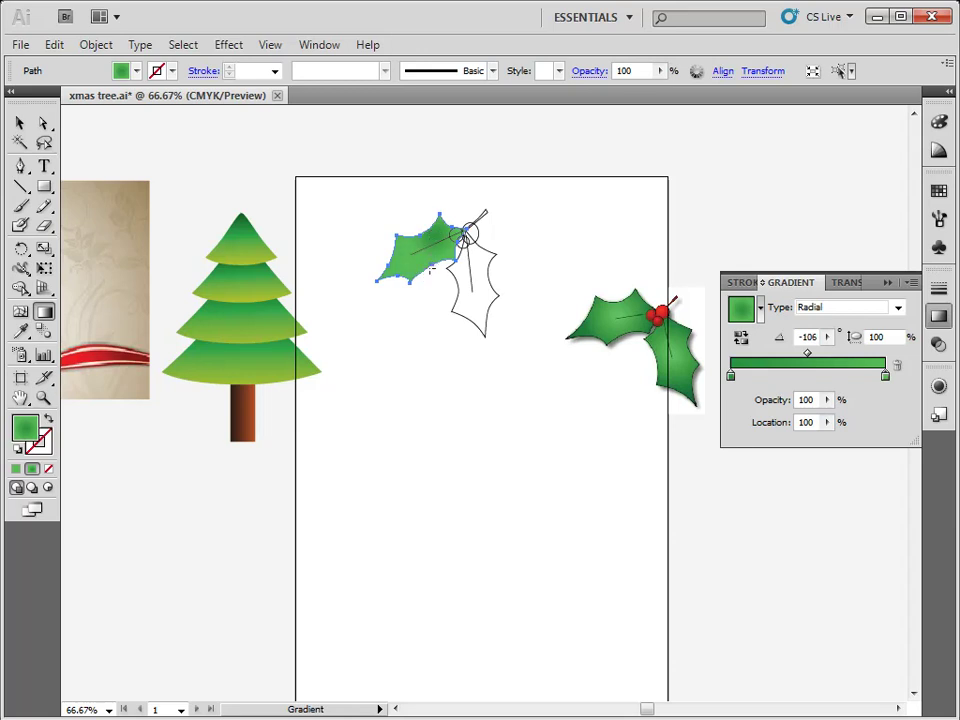
{"action": "left_click_drag", "start_coordinate": [437, 238], "coordinate": [409, 287]}
{"action": "left_click", "coordinate": [742, 339]}
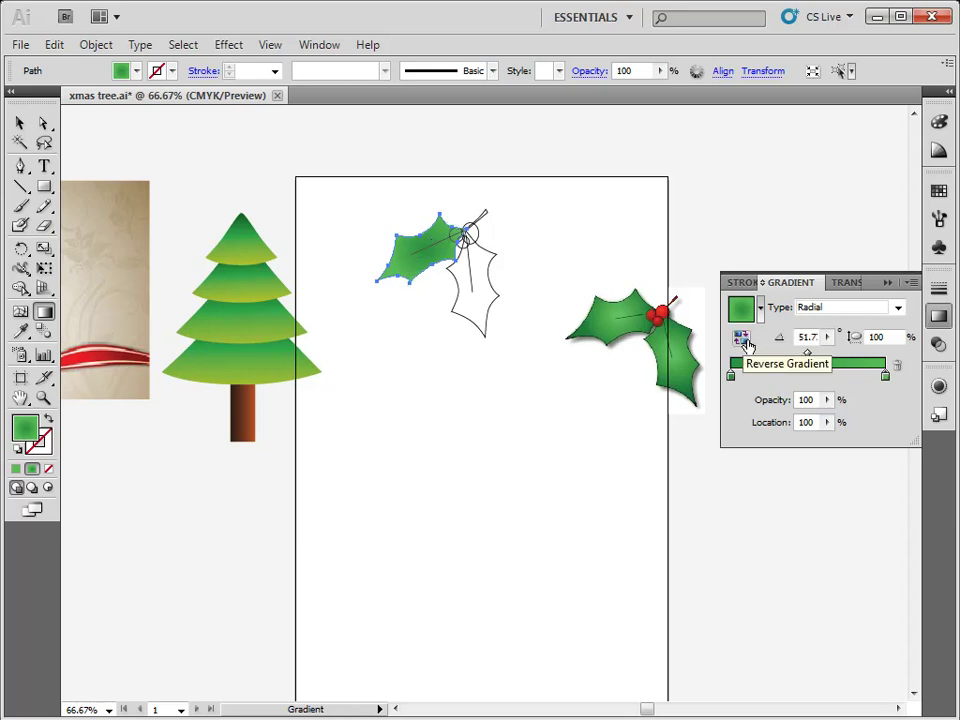
{"action": "left_click", "coordinate": [742, 340]}
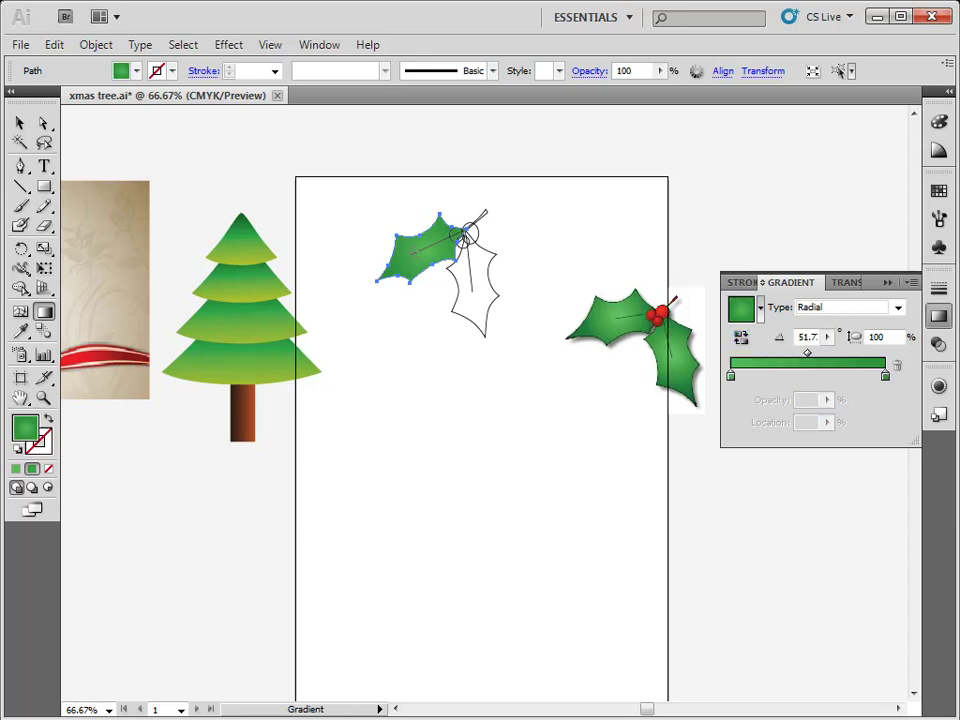
{"action": "left_click_drag", "start_coordinate": [467, 229], "coordinate": [470, 232]}
{"action": "mouse_move", "coordinate": [411, 253]}
{"action": "left_mouse_down"}
{"action": "mouse_move", "coordinate": [463, 235]}
{"action": "mouse_move", "coordinate": [449, 254]}
{"action": "left_mouse_up"}
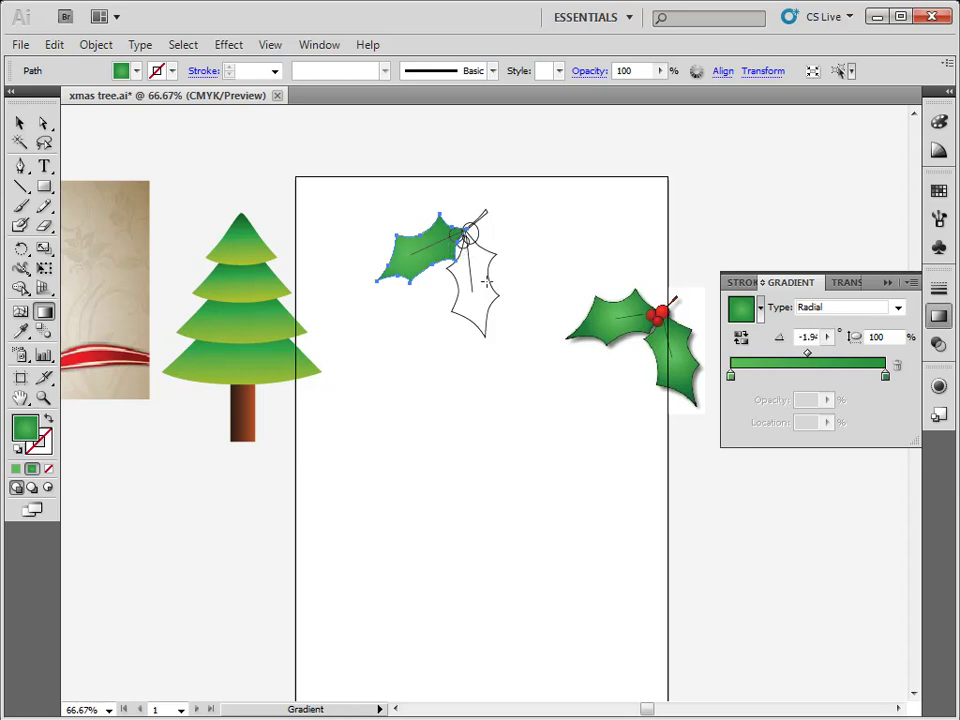
{"action": "left_click", "coordinate": [19, 122]}
Step: Lighten the left leaf's gradient start stop to C 51 and fine-tune its direction
{"action": "left_click", "coordinate": [413, 293]}
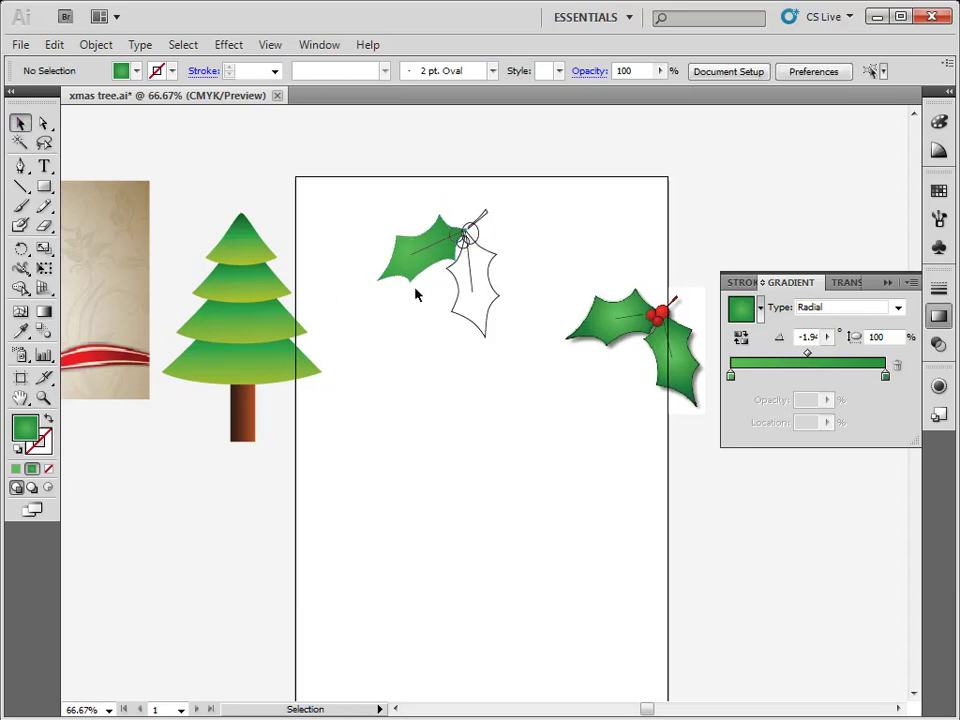
{"action": "left_click", "coordinate": [407, 276]}
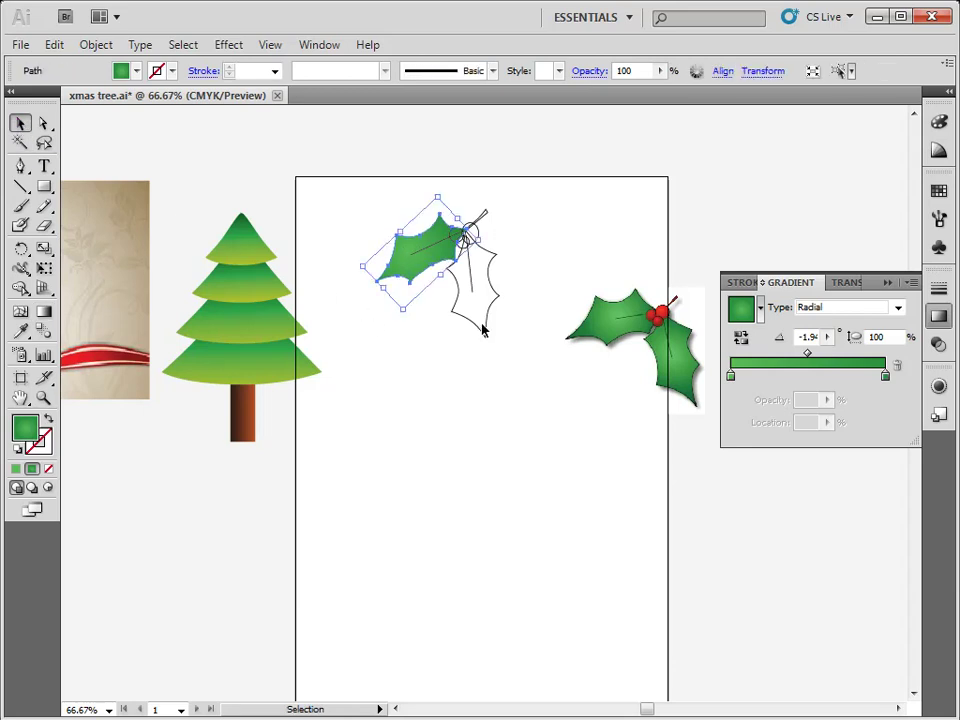
{"action": "double_click", "coordinate": [731, 378]}
{"action": "left_click_drag", "start_coordinate": [853, 430], "coordinate": [846, 430]}
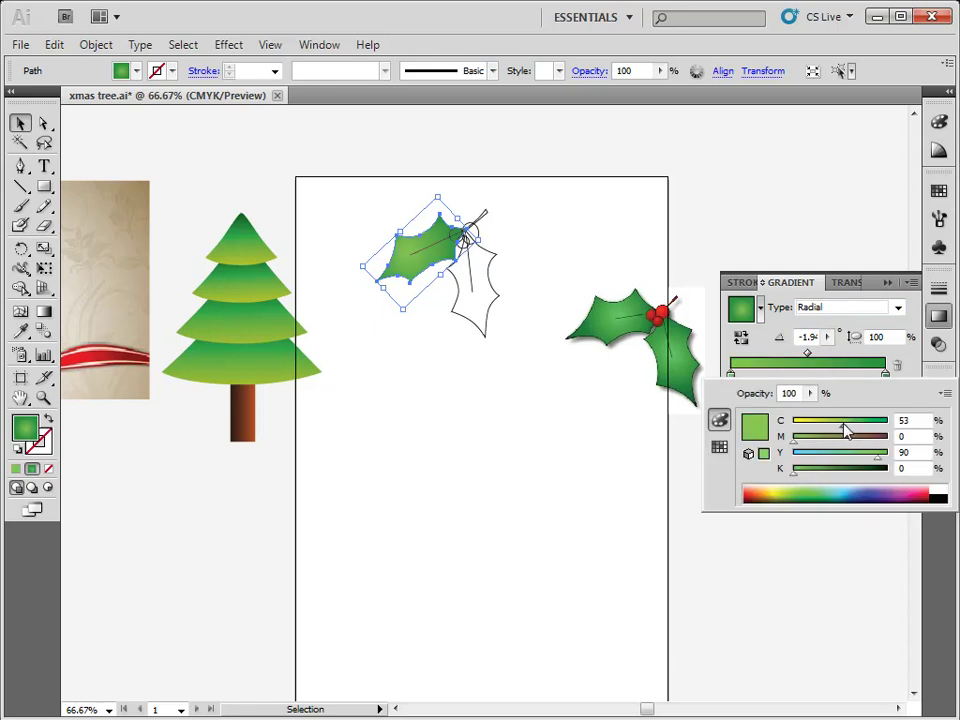
{"action": "left_click", "coordinate": [20, 124]}
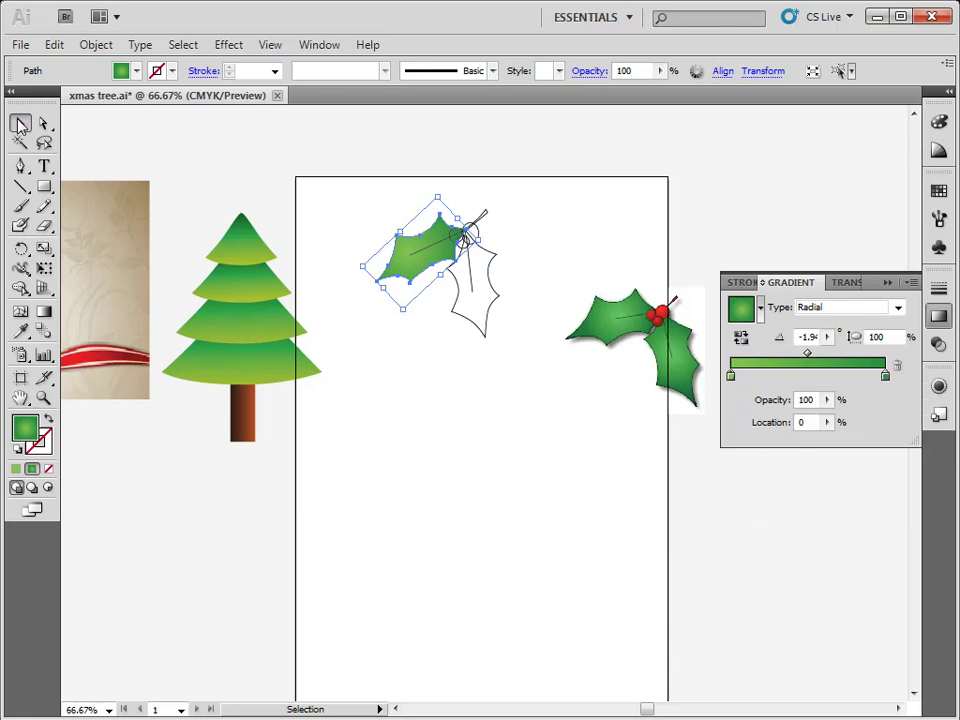
{"action": "left_click", "coordinate": [441, 317]}
{"action": "left_click", "coordinate": [413, 272]}
{"action": "left_click", "coordinate": [43, 311]}
{"action": "left_click_drag", "start_coordinate": [466, 236], "coordinate": [466, 237]}
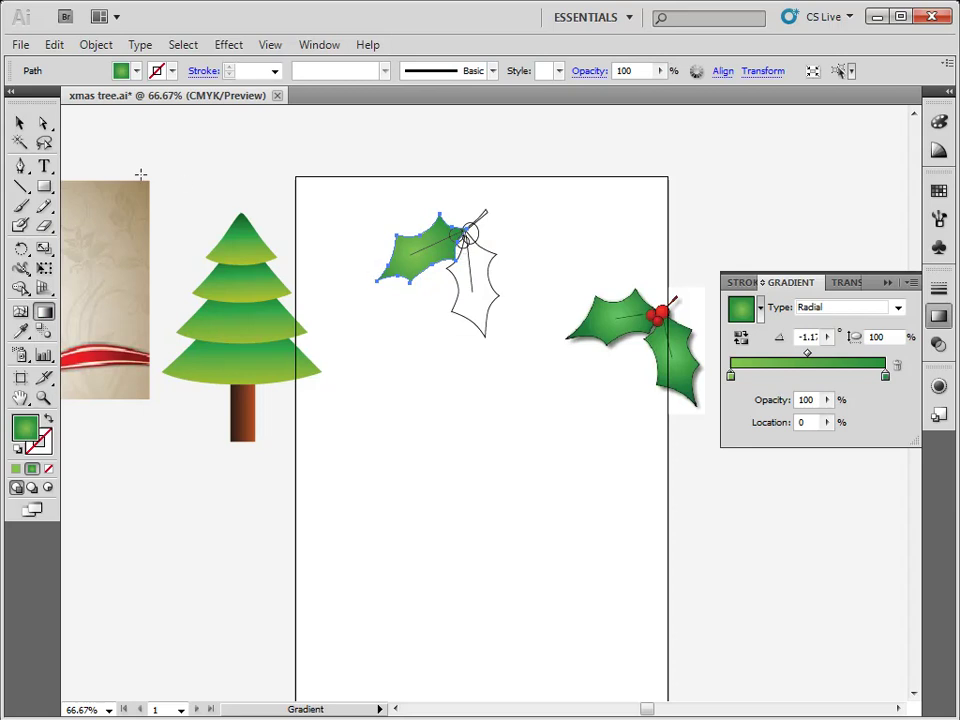
{"action": "left_click", "coordinate": [19, 122]}
Step: Eyedropper the left leaf's green radial gradient onto the outlined right leaf
{"action": "left_click_drag", "start_coordinate": [497, 358], "coordinate": [452, 320]}
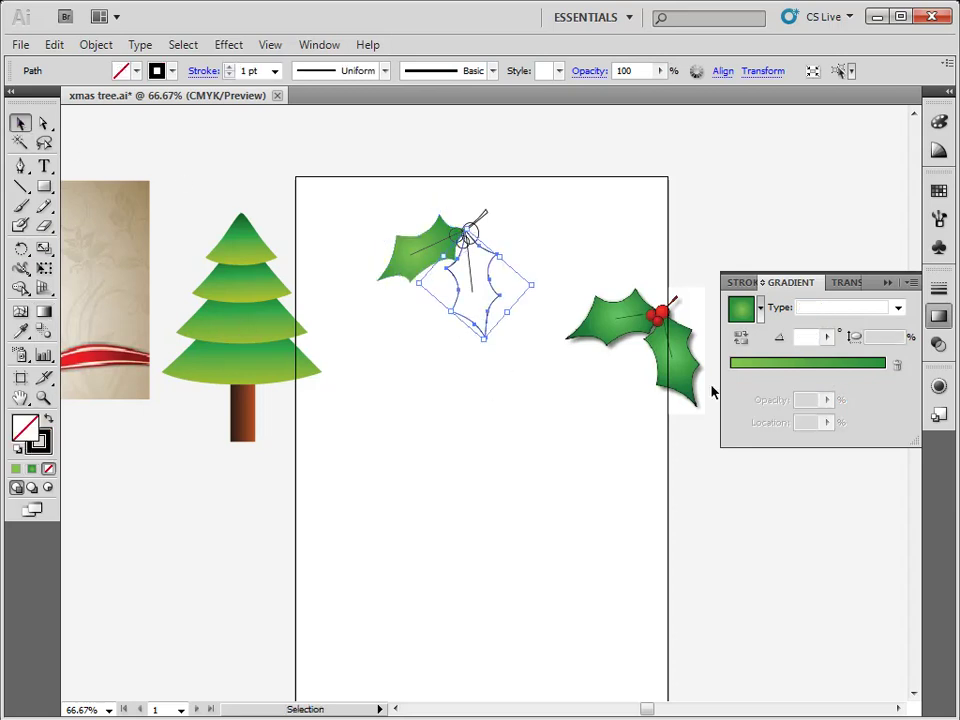
{"action": "left_click", "coordinate": [20, 331]}
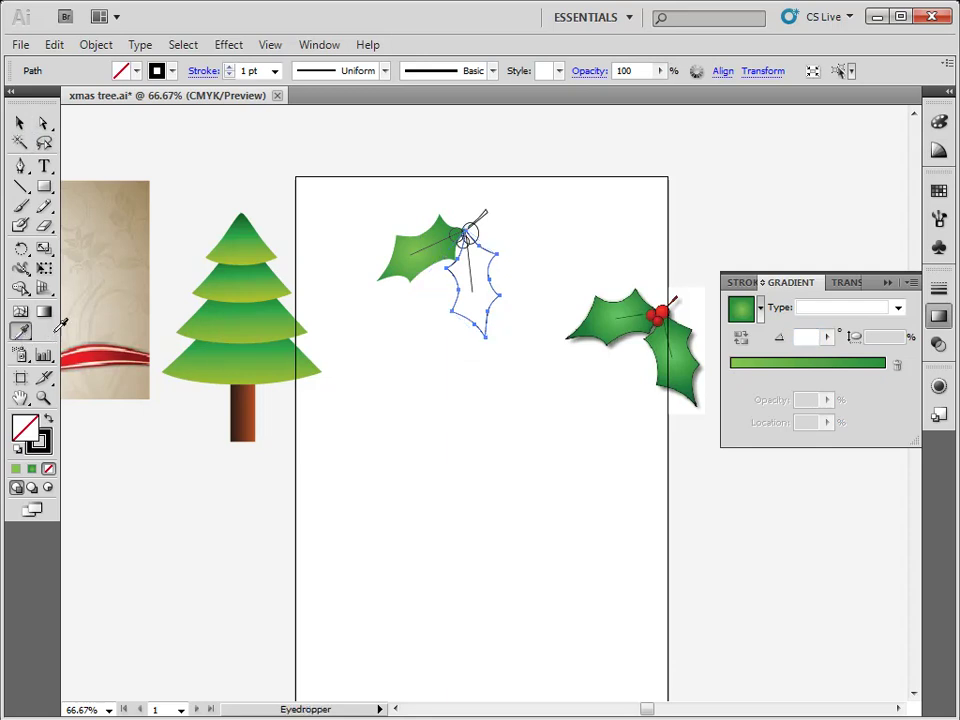
{"action": "left_click", "coordinate": [406, 261]}
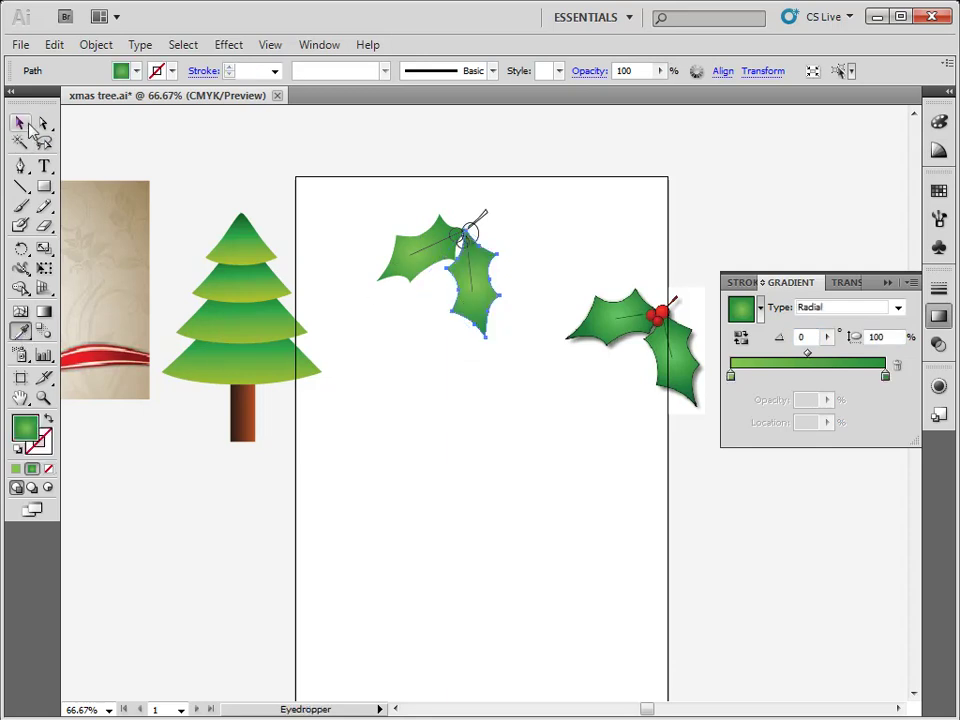
{"action": "left_click", "coordinate": [22, 124]}
{"action": "left_click", "coordinate": [484, 364]}
{"action": "left_click", "coordinate": [462, 322]}
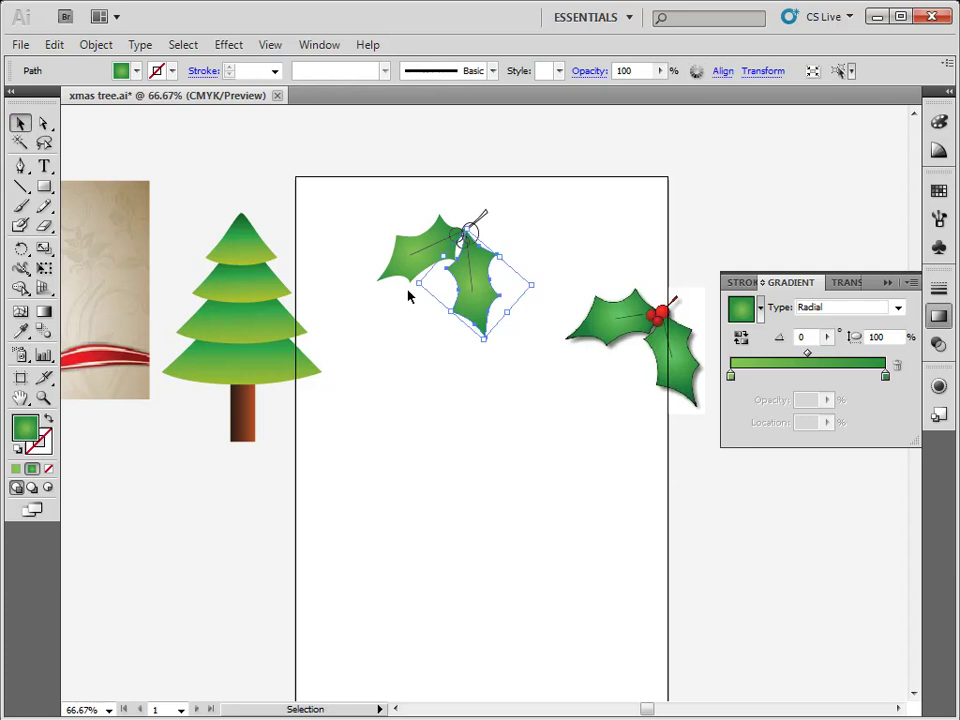
{"action": "left_click", "coordinate": [412, 268], "text": "shift"}
{"action": "left_click", "coordinate": [478, 422]}
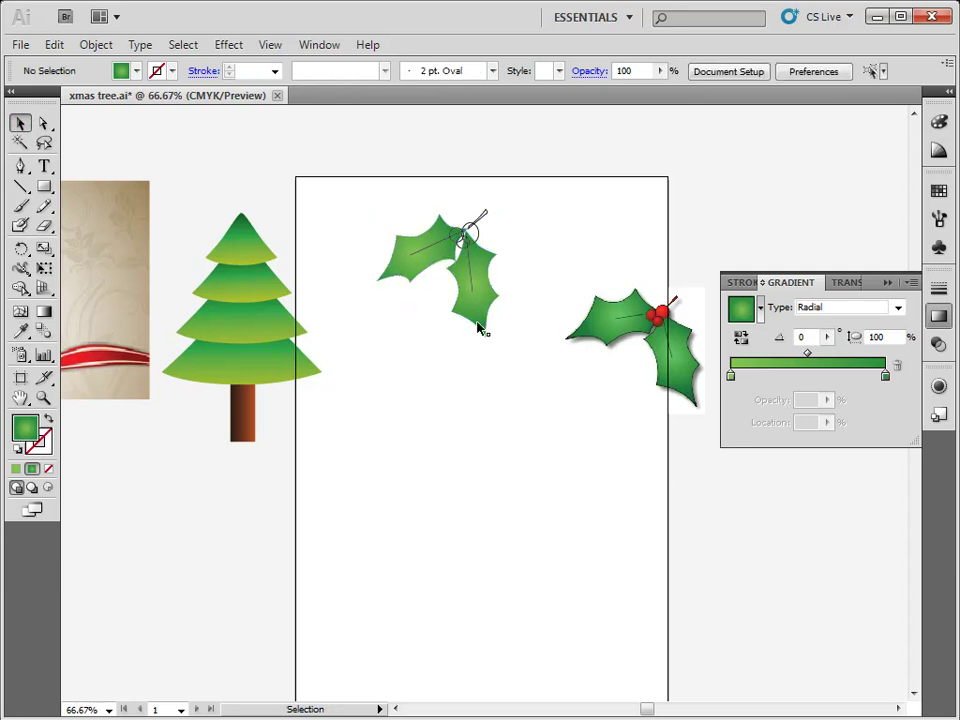
{"action": "left_click", "coordinate": [465, 262]}
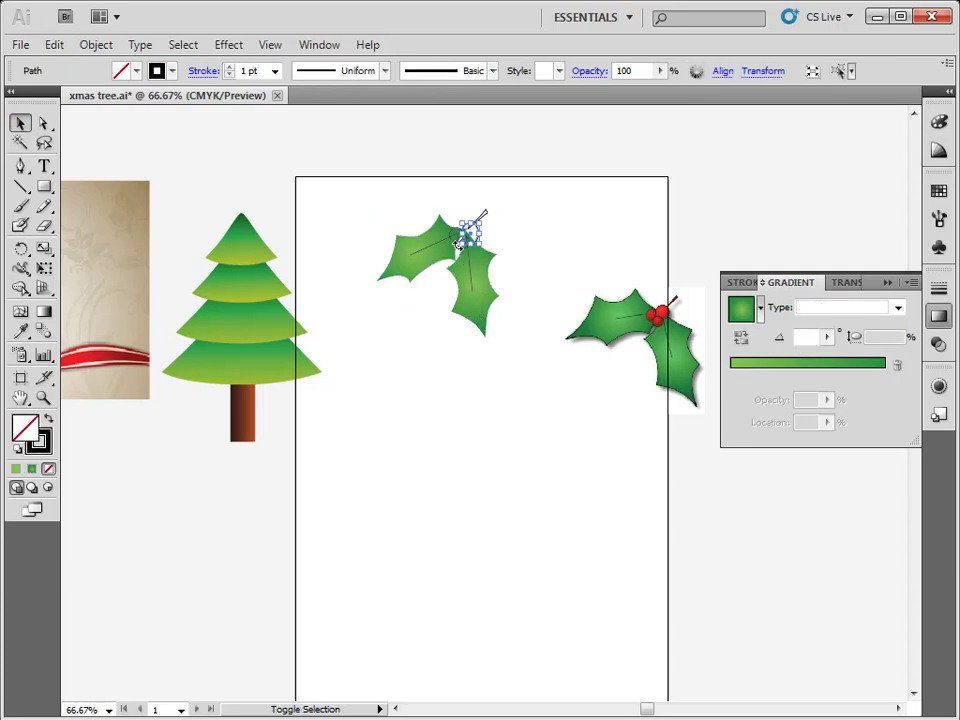
Step: Give both berries a radial gradient from a red-orange centre to deep red
{"action": "left_click", "coordinate": [454, 241], "text": "shift"}
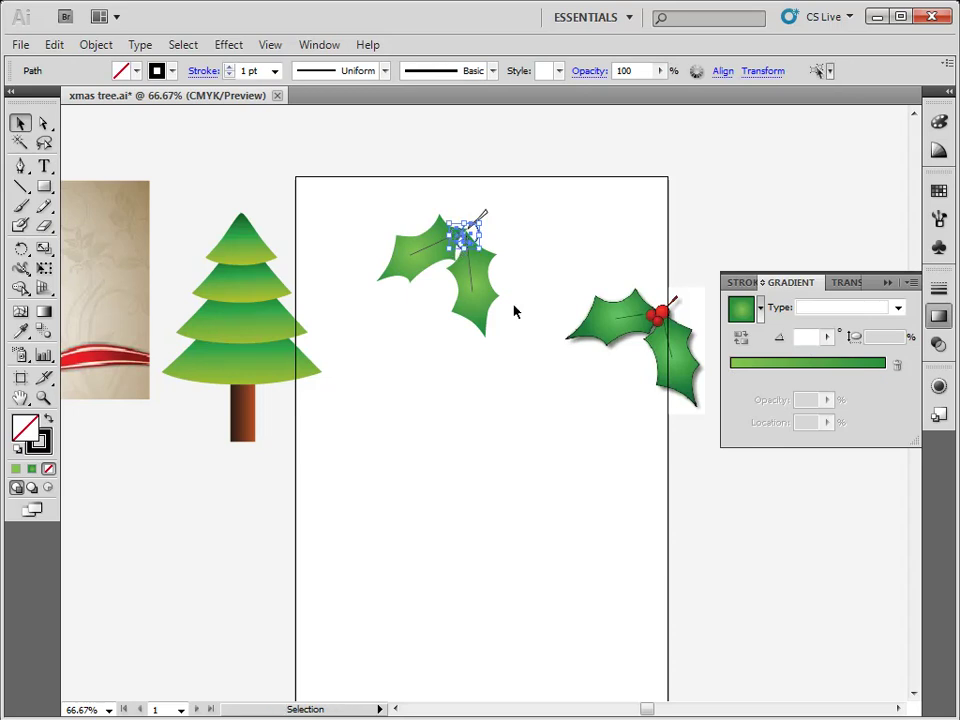
{"action": "left_click", "coordinate": [888, 381]}
{"action": "double_click", "coordinate": [886, 378]}
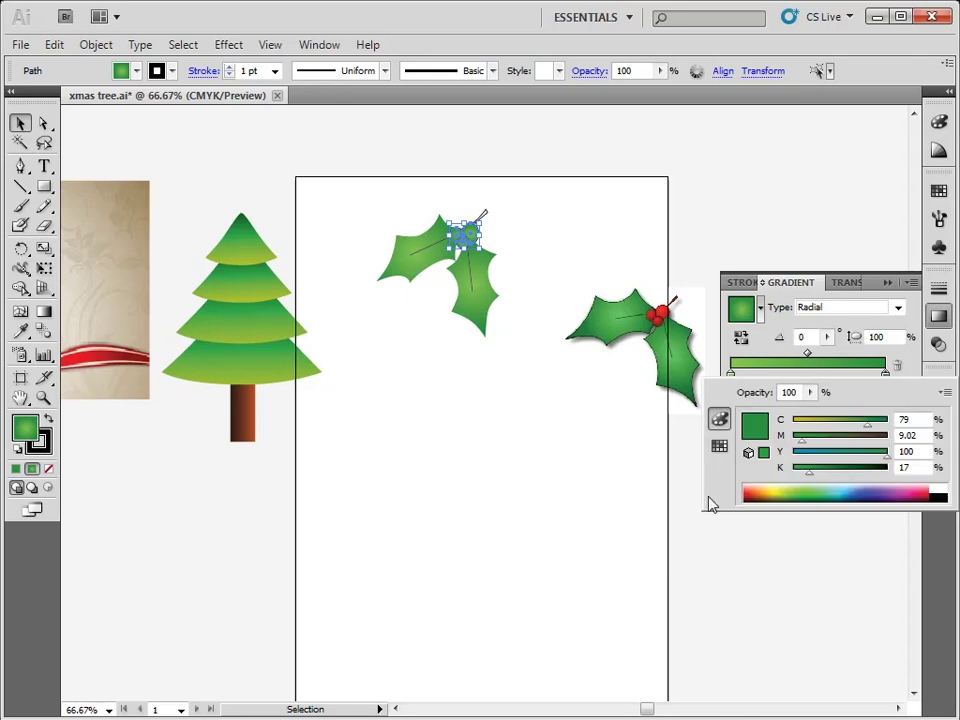
{"action": "left_click", "coordinate": [746, 496]}
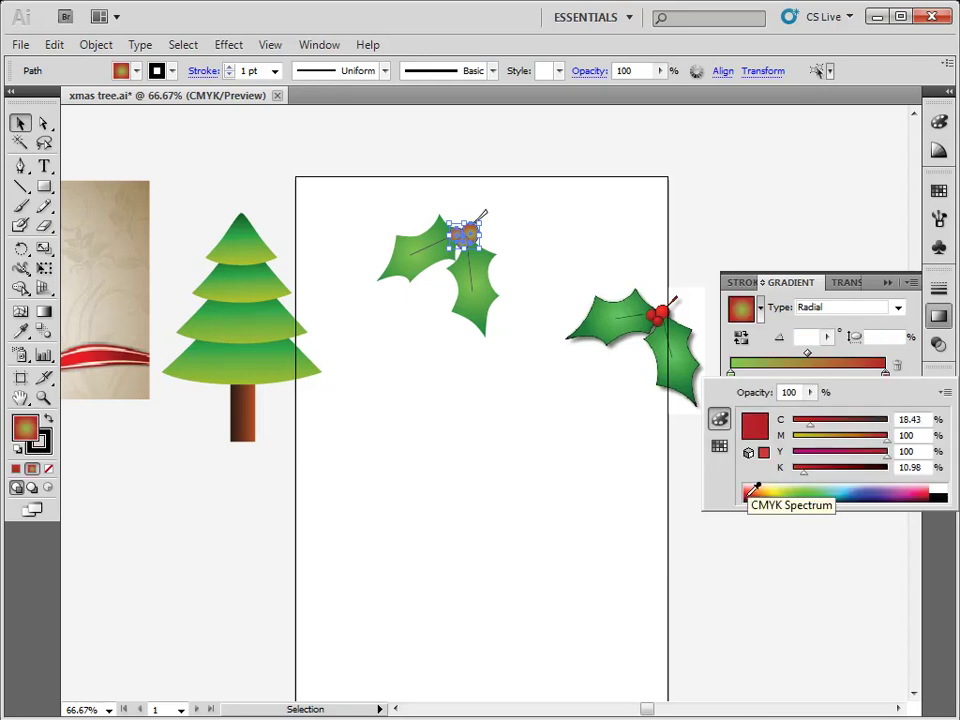
{"action": "left_click", "coordinate": [733, 378]}
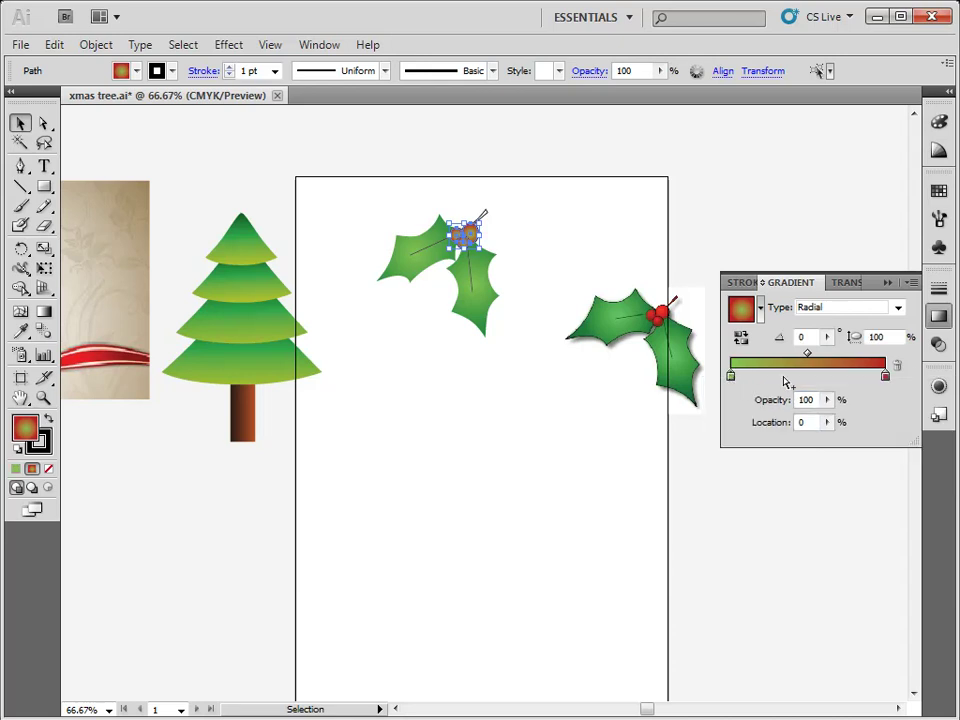
{"action": "double_click", "coordinate": [731, 377]}
{"action": "left_click", "coordinate": [757, 492]}
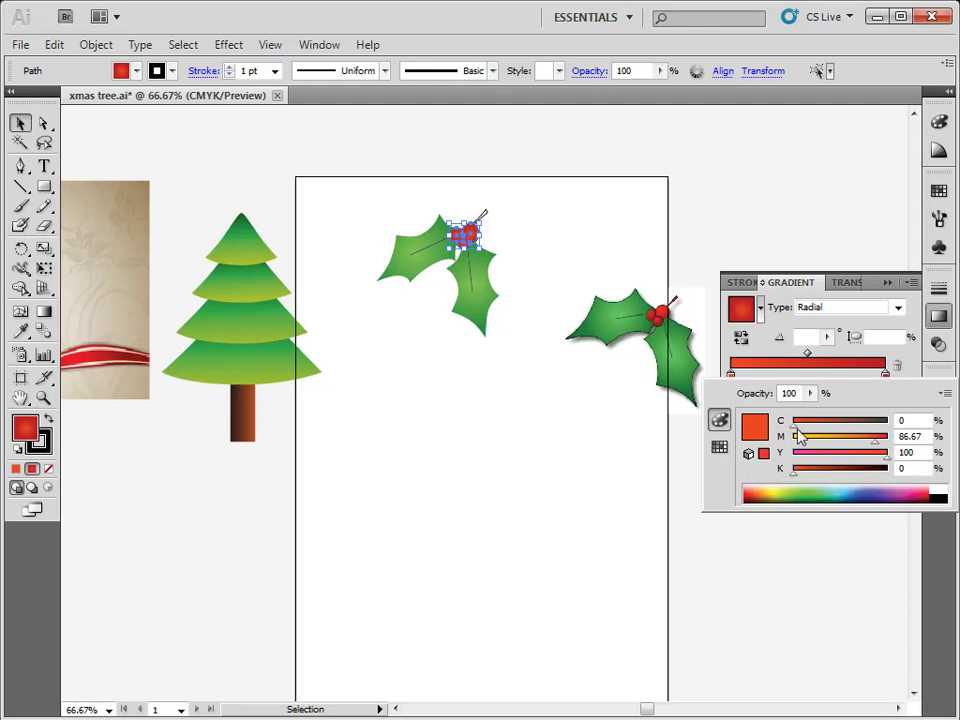
{"action": "left_click", "coordinate": [557, 252]}
{"action": "left_click", "coordinate": [529, 259]}
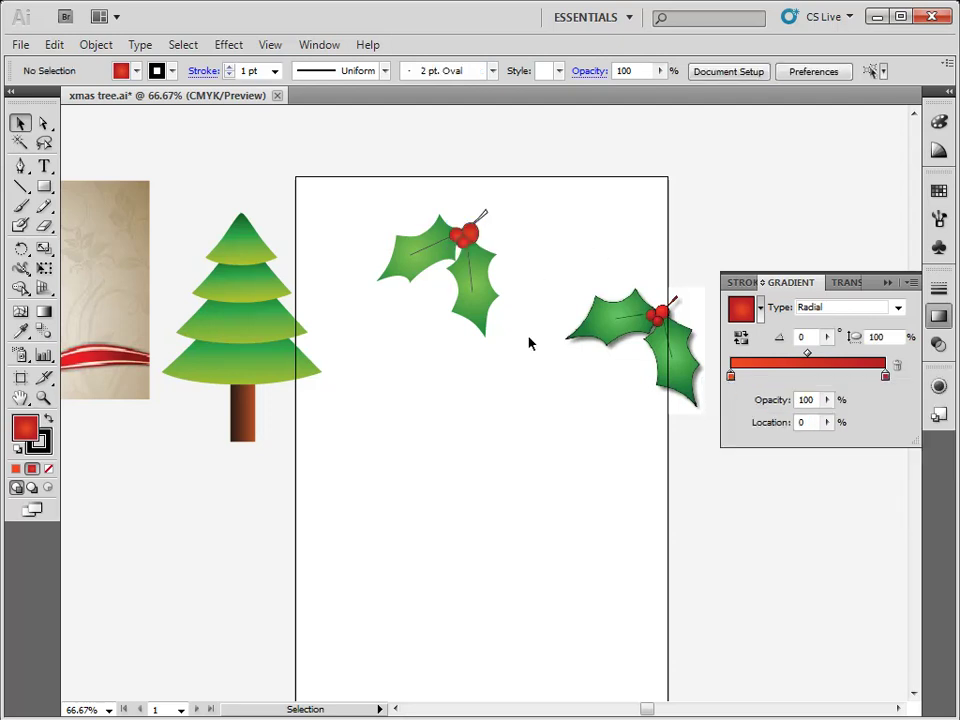
Step: Eyedropper the tree trunk's brown gradient onto the sprig's stem
{"action": "key", "text": "z"}
{"action": "left_click_drag", "start_coordinate": [341, 176], "coordinate": [685, 364]}
{"action": "key", "text": "Tab"}
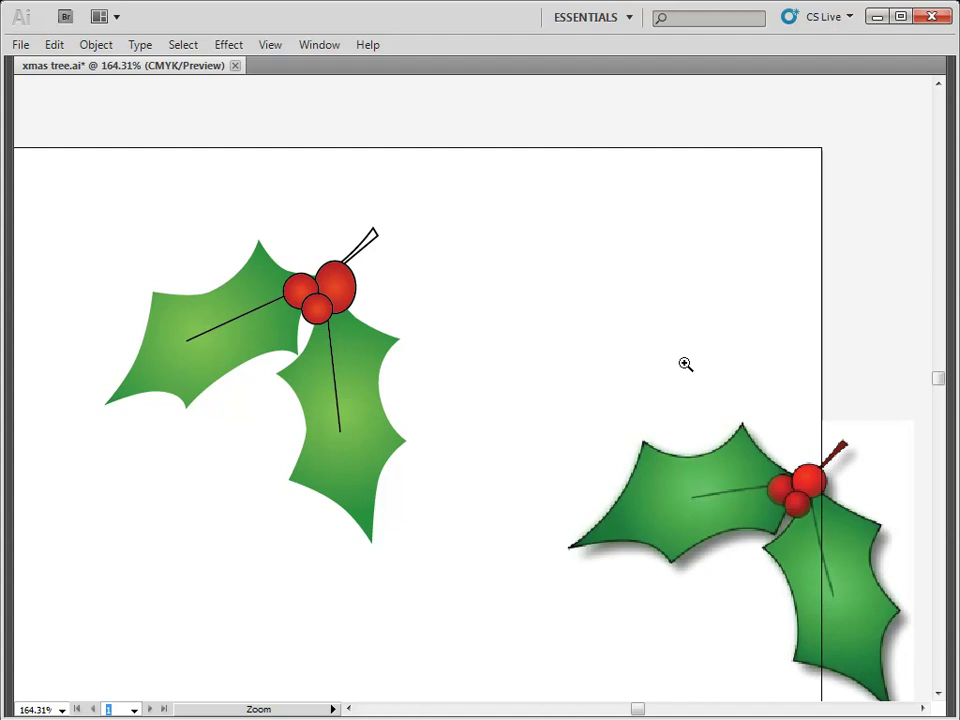
{"action": "key", "text": "ctrl+minus"}
{"action": "key", "text": "ctrl+minus"}
{"action": "key", "text": "ctrl+minus"}
{"action": "key", "text": "ctrl+minus"}
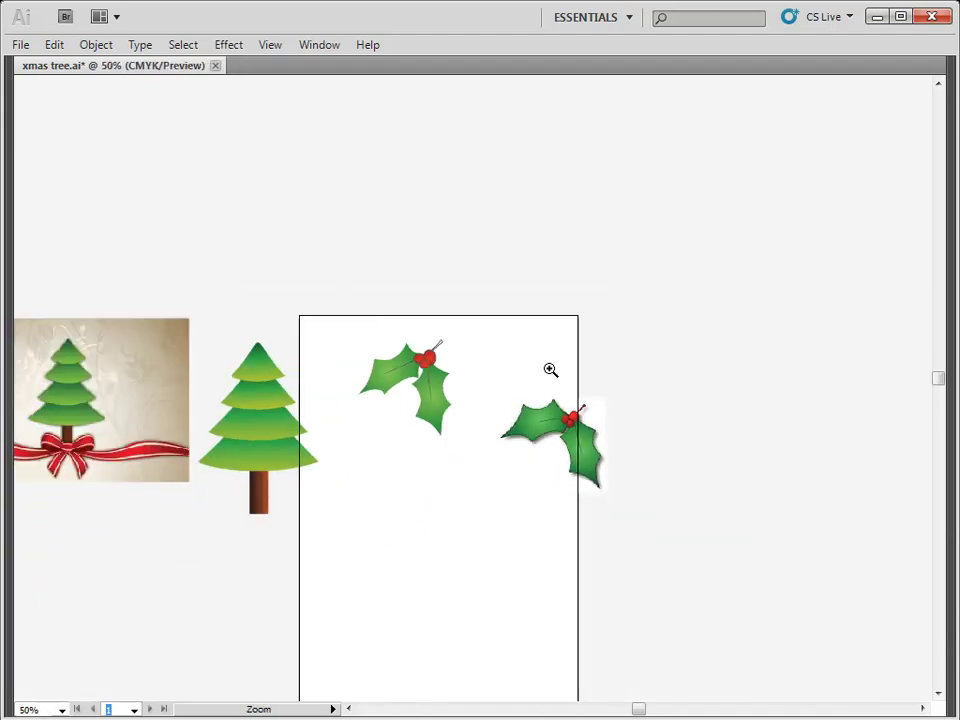
{"action": "key", "text": "v"}
{"action": "left_click", "coordinate": [440, 348]}
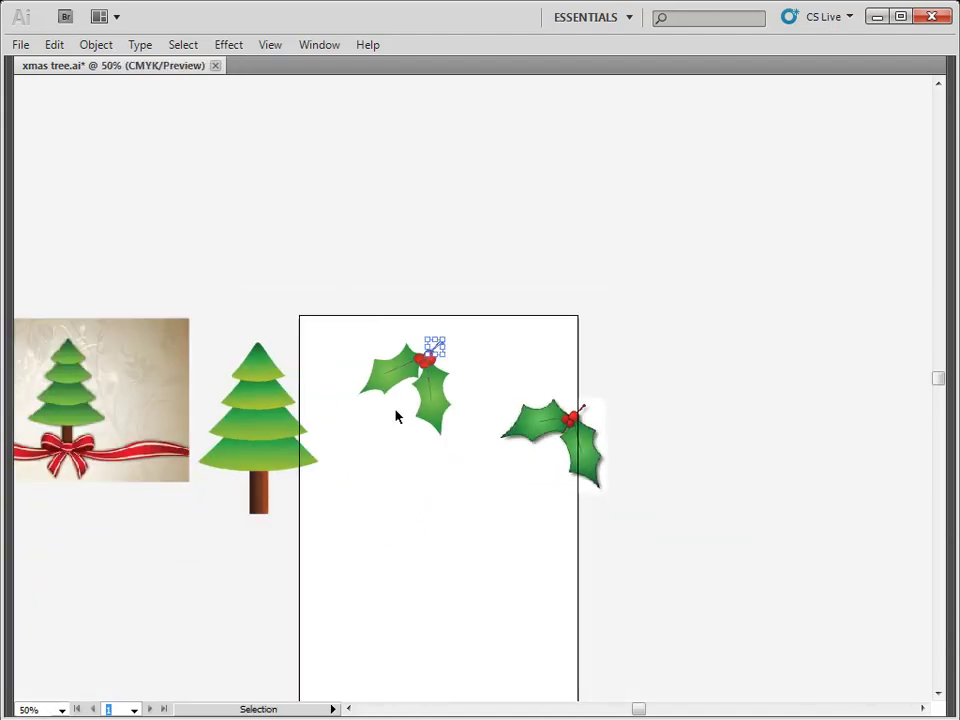
{"action": "key", "text": "i"}
{"action": "left_click", "coordinate": [268, 494]}
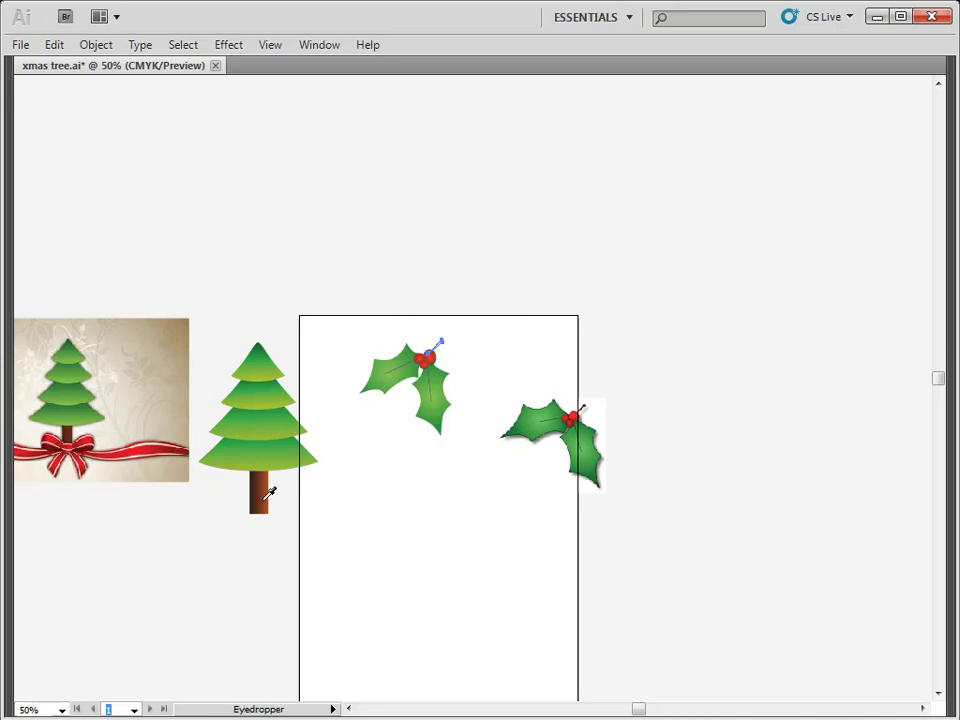
{"action": "key", "text": "v"}
{"action": "left_click", "coordinate": [370, 297]}
Step: Zoom in on the holly leaves and select both of them
{"action": "key", "text": "z"}
{"action": "left_click_drag", "start_coordinate": [323, 291], "coordinate": [651, 523]}
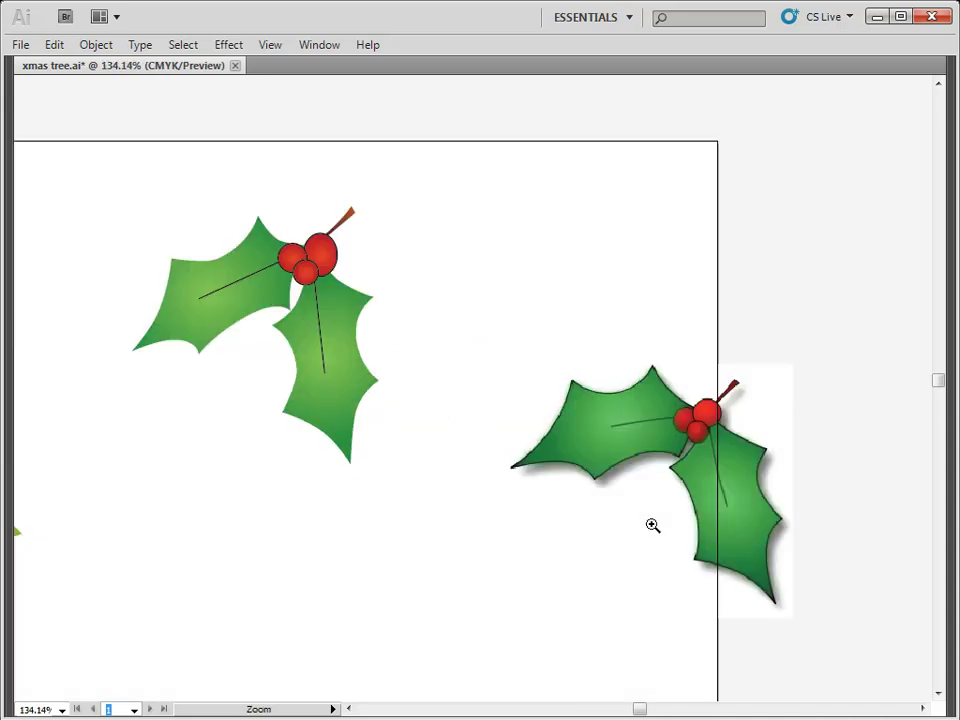
{"action": "key", "text": "v"}
{"action": "left_click", "coordinate": [321, 402]}
{"action": "left_click", "coordinate": [206, 332], "text": "shift"}
{"action": "key", "text": "Tab"}
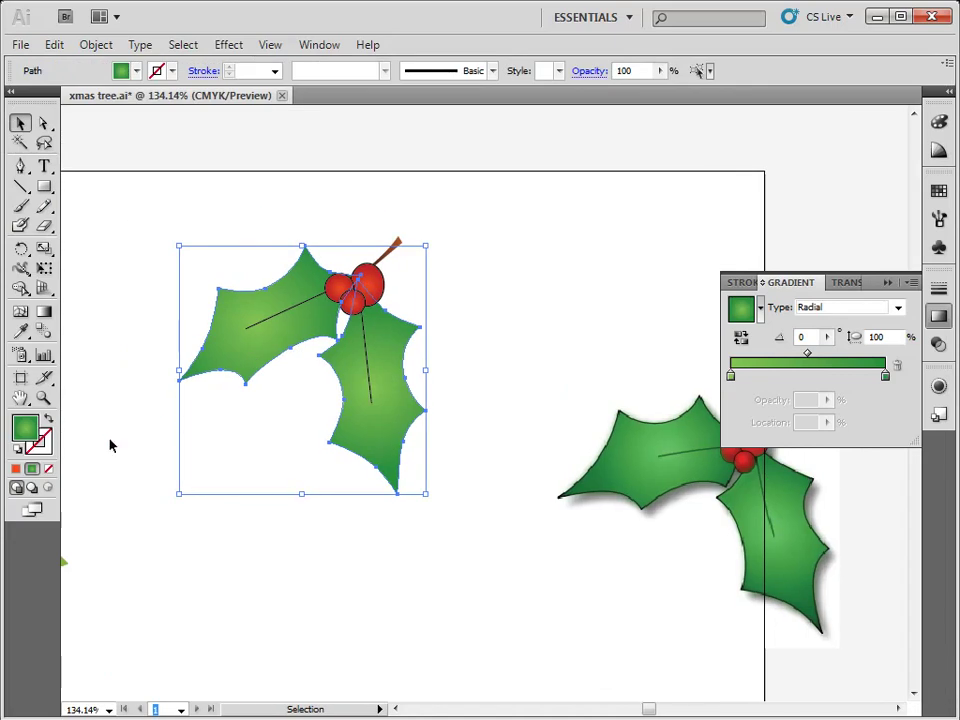
Step: Set the selected leaves' stroke colour to black
{"action": "left_click", "coordinate": [40, 446]}
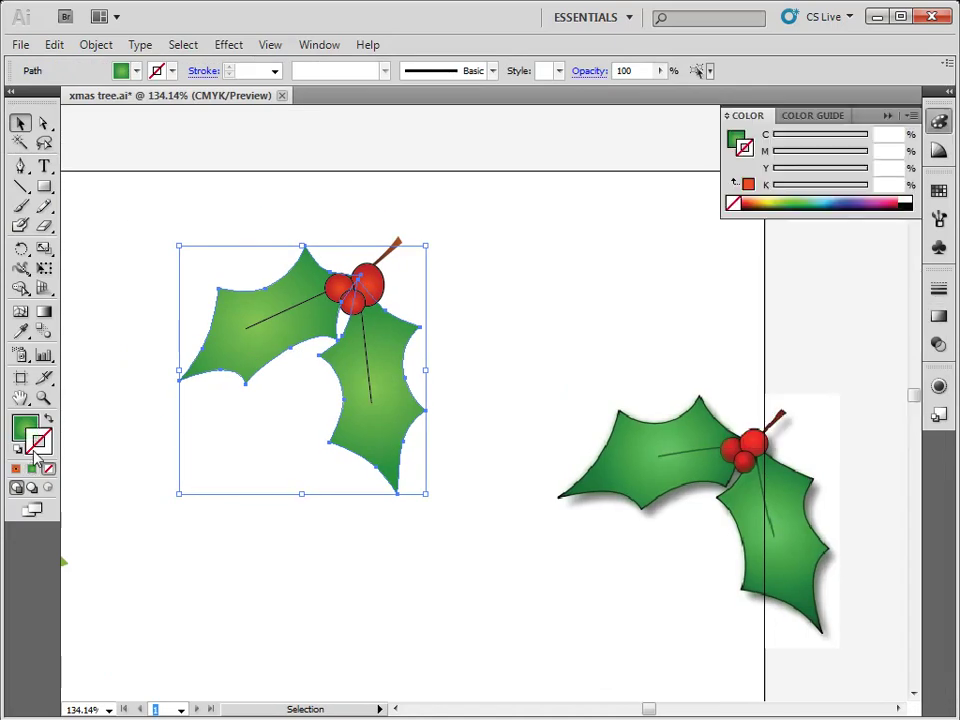
{"action": "left_click", "coordinate": [910, 201]}
{"action": "left_click", "coordinate": [242, 249]}
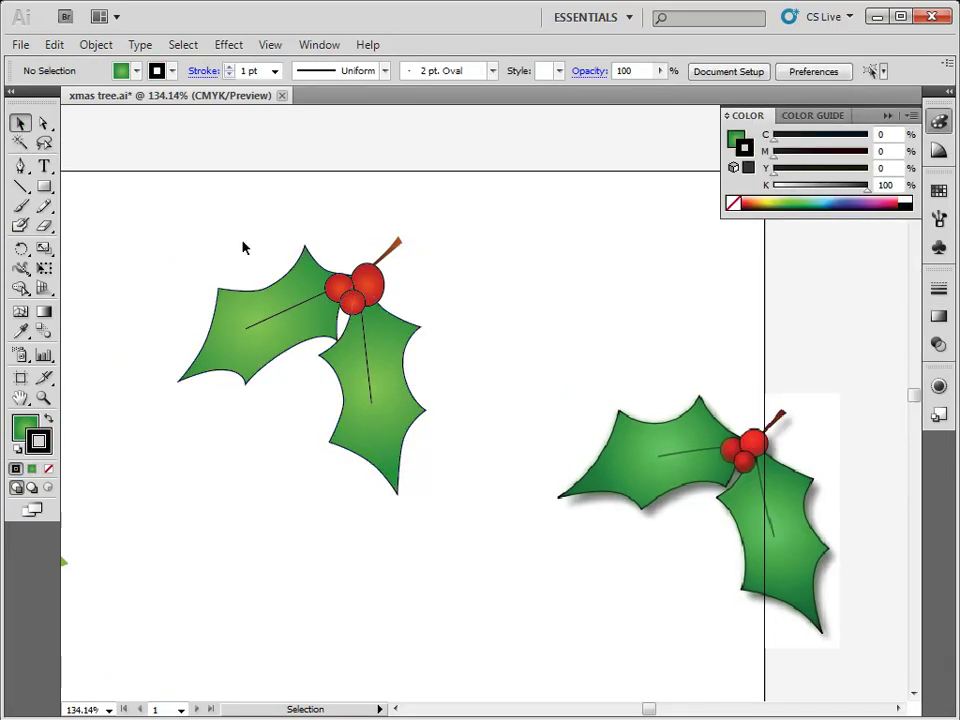
Step: Rotate the right red berry slightly and stretch it a little wider
{"action": "left_click", "coordinate": [383, 278]}
{"action": "key", "text": "r"}
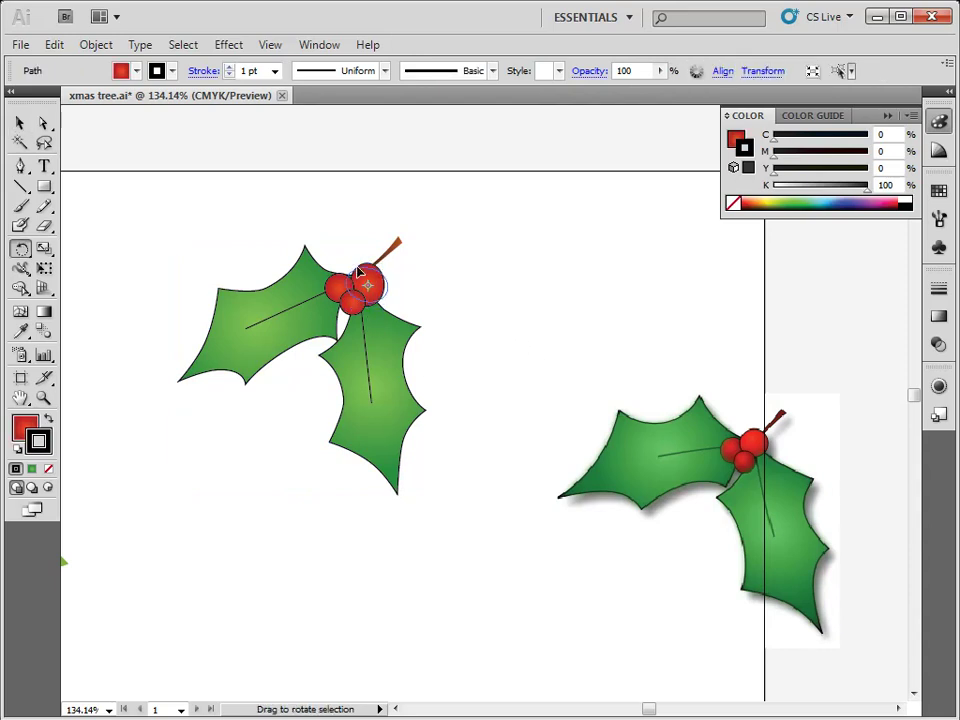
{"action": "key", "text": "e"}
{"action": "left_click_drag", "start_coordinate": [384, 286], "coordinate": [370, 291]}
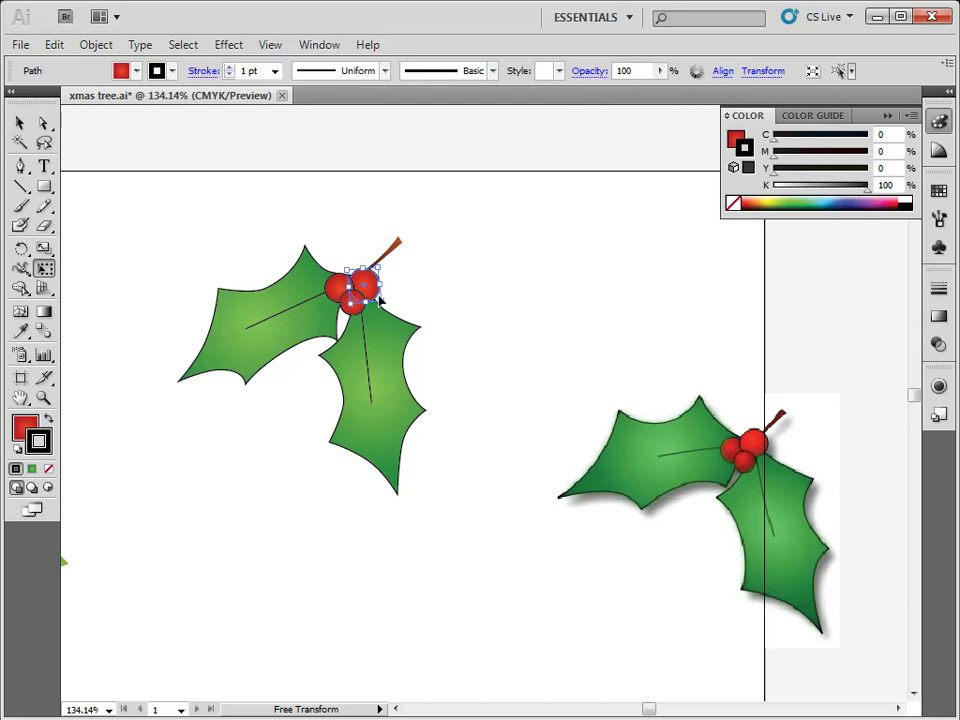
{"action": "key", "text": "v"}
{"action": "left_click", "coordinate": [506, 317]}
{"action": "key", "text": "ctrl+minus"}
{"action": "key", "text": "ctrl+minus"}
{"action": "key", "text": "ctrl+minus"}
{"action": "left_click_drag", "start_coordinate": [461, 447], "coordinate": [514, 399]}
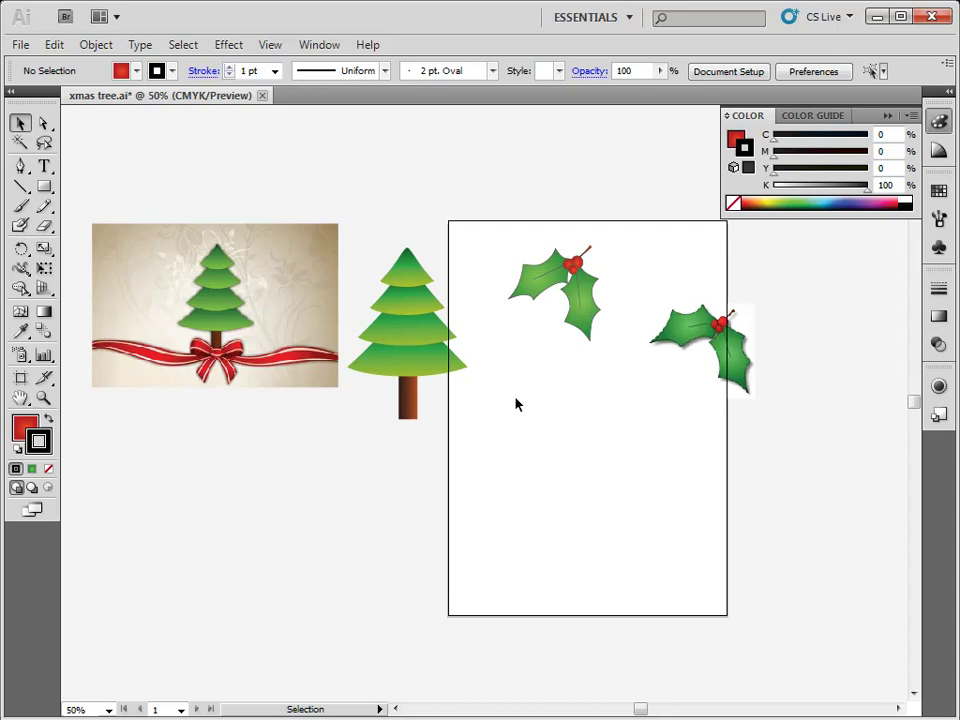
Step: Remove the stroke, then delete the tree reference image and the second holly image
{"action": "key", "text": "slash"}
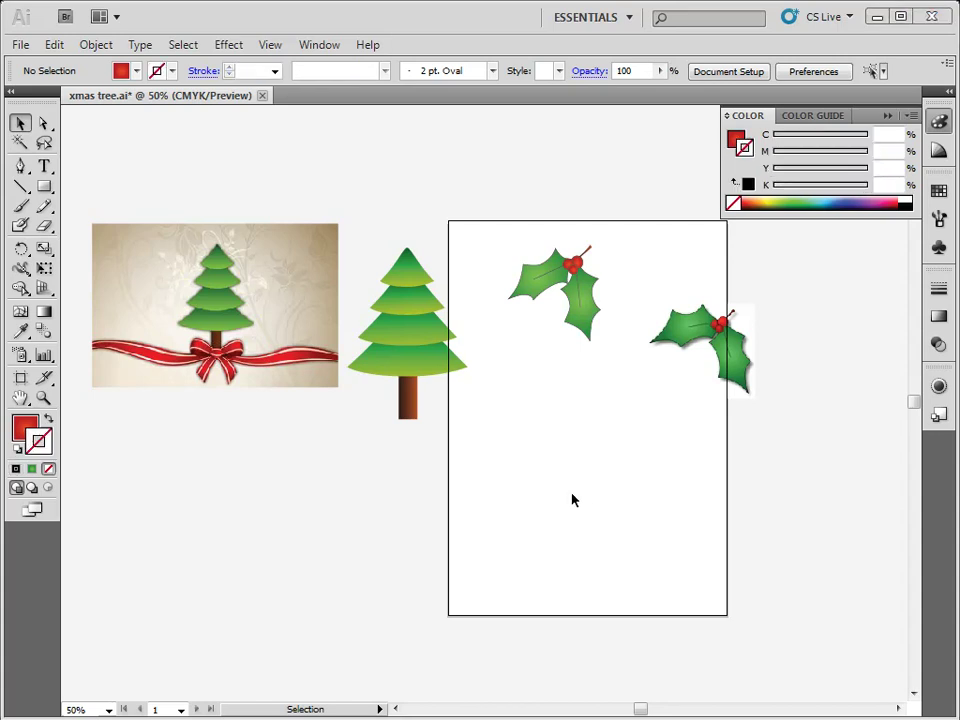
{"action": "left_click", "coordinate": [283, 343]}
{"action": "key", "text": "Delete"}
{"action": "left_click", "coordinate": [752, 370]}
{"action": "key", "text": "Delete"}
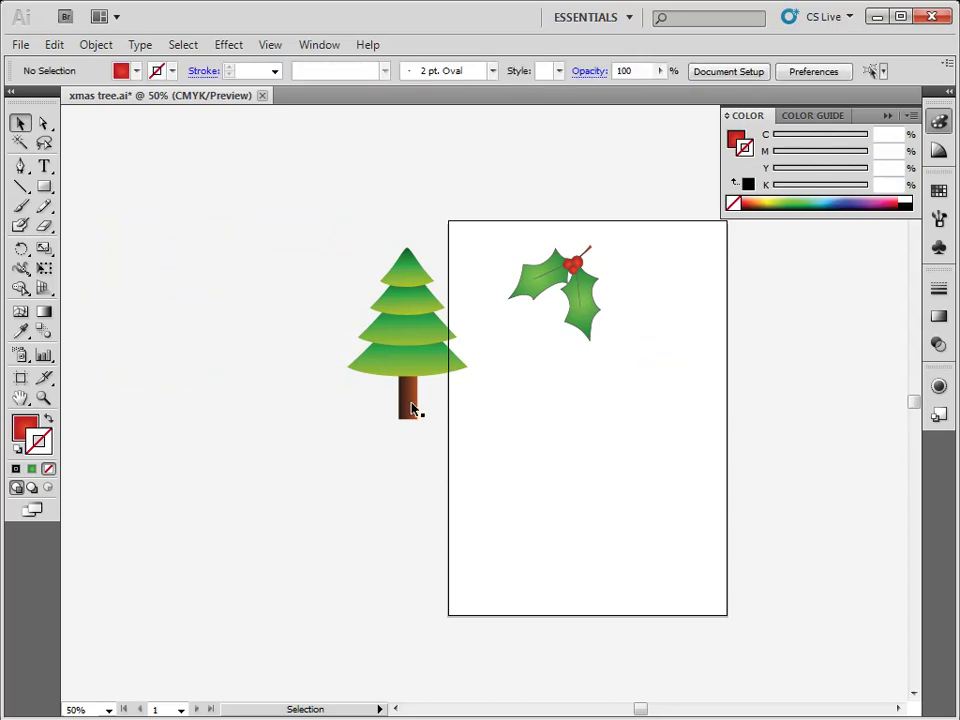
Step: Test-move the tree tiers, undo, and marquee-select every piece of the tree
{"action": "left_click_drag", "start_coordinate": [413, 407], "coordinate": [305, 485]}
{"action": "left_click_drag", "start_coordinate": [405, 379], "coordinate": [401, 420]}
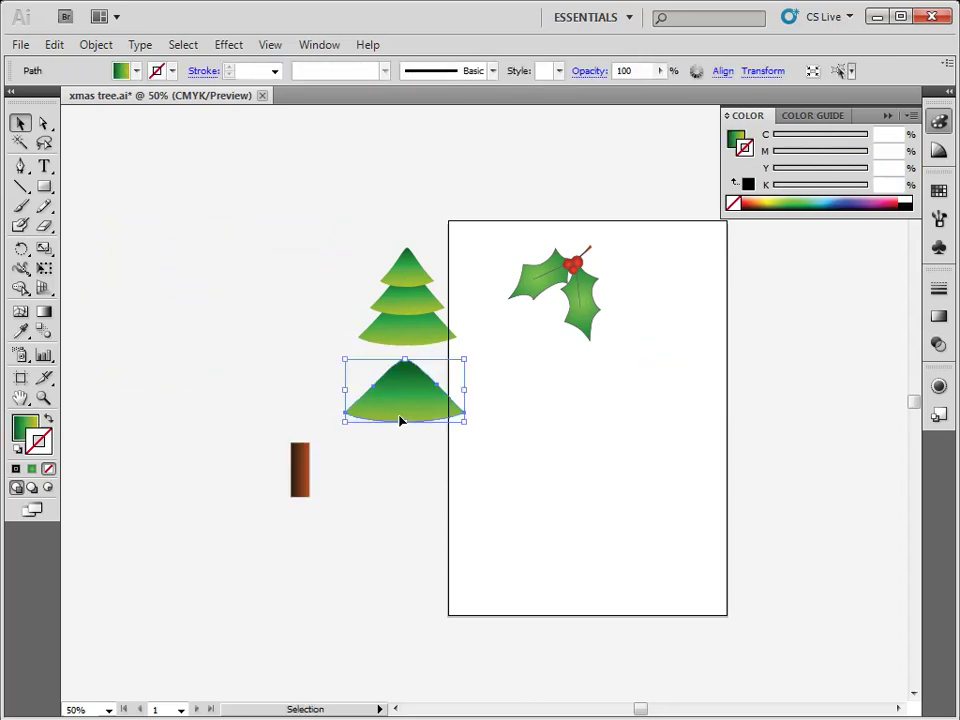
{"action": "left_click_drag", "start_coordinate": [415, 340], "coordinate": [333, 342]}
{"action": "mouse_move", "coordinate": [389, 281]}
{"action": "left_mouse_down"}
{"action": "mouse_move", "coordinate": [409, 279]}
{"action": "mouse_move", "coordinate": [397, 258]}
{"action": "left_mouse_up"}
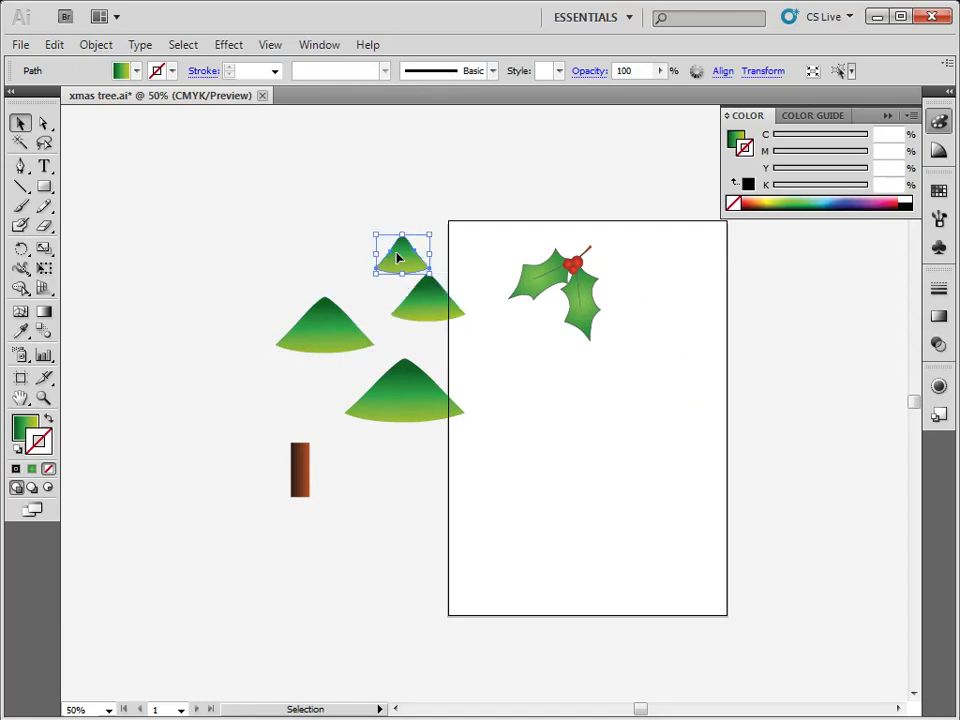
{"action": "key", "text": "ctrl+z"}
{"action": "key", "text": "ctrl+z"}
{"action": "key", "text": "ctrl+z"}
{"action": "key", "text": "ctrl+z"}
{"action": "key", "text": "ctrl+z"}
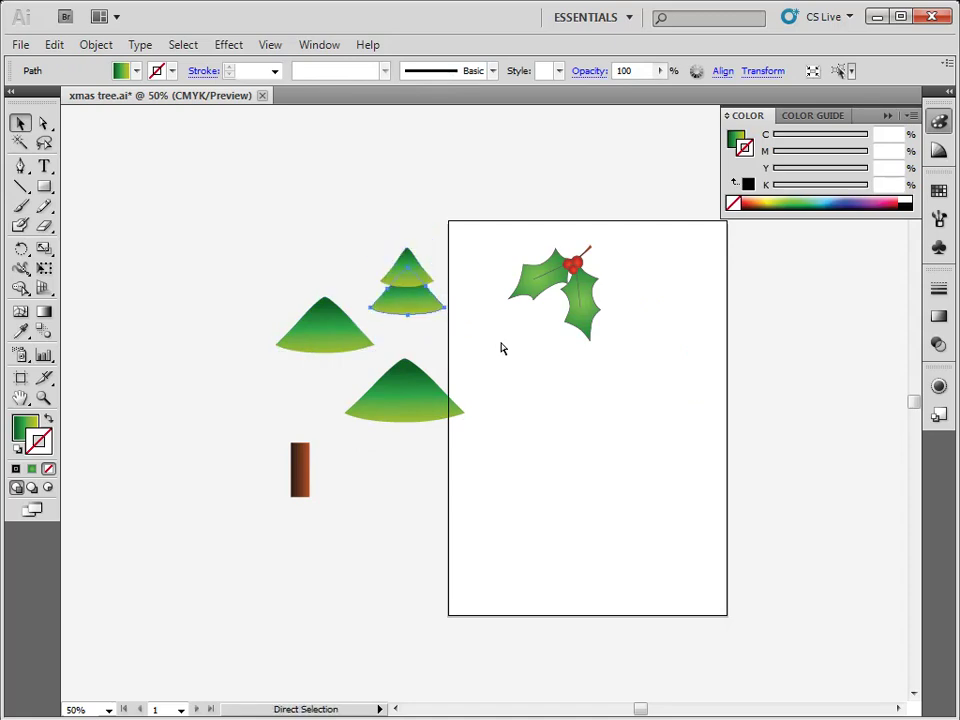
{"action": "left_click", "coordinate": [521, 469]}
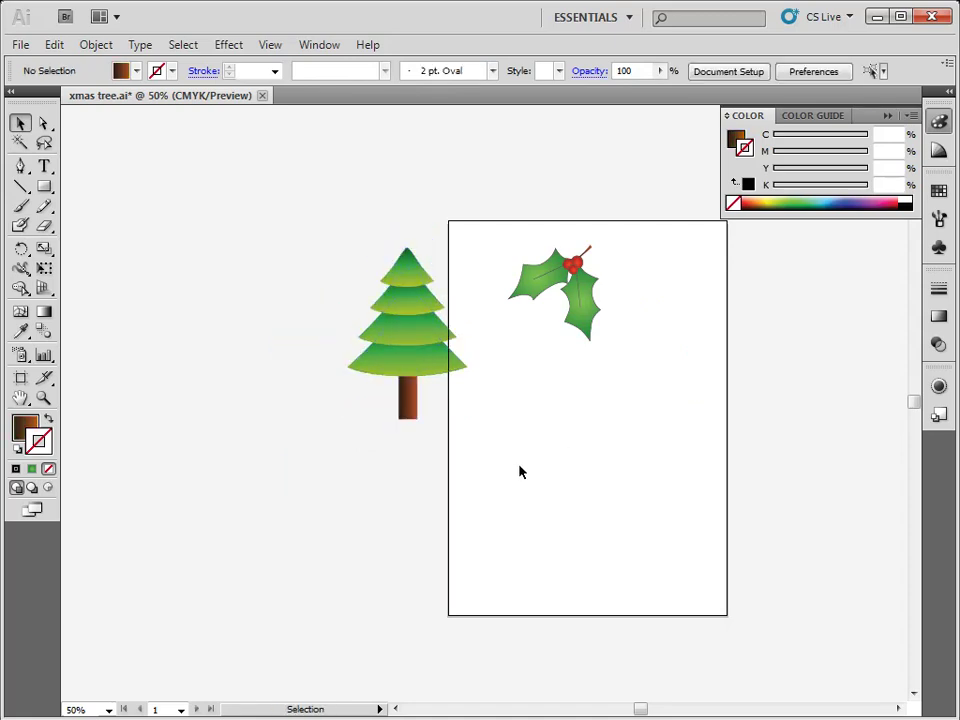
{"action": "left_click_drag", "start_coordinate": [300, 223], "coordinate": [480, 484]}
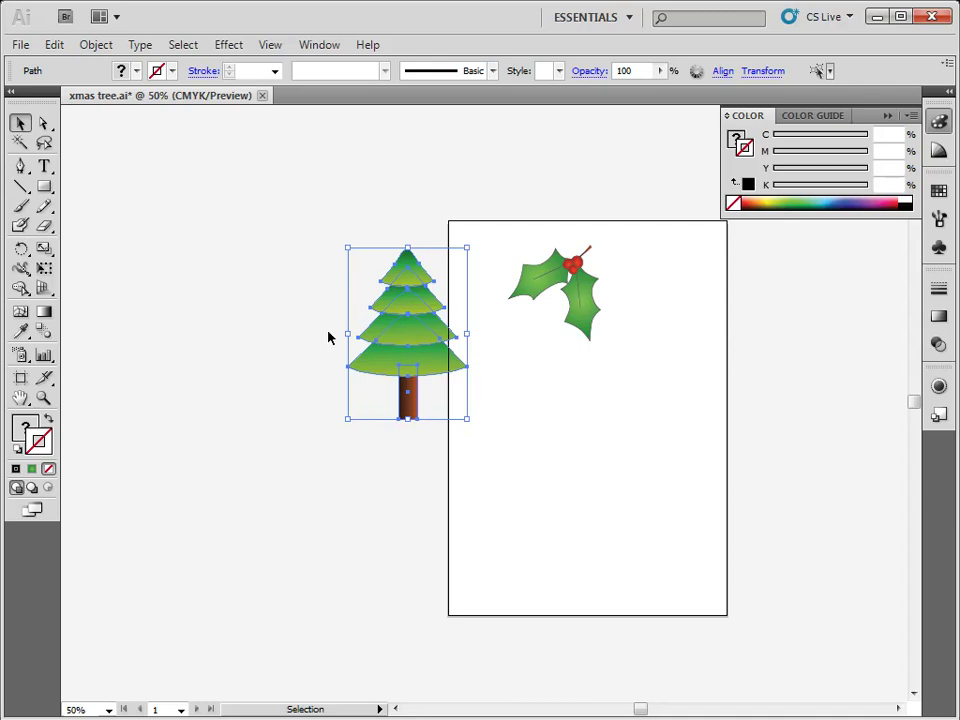
Step: Group the tree with Object > Group and move it onto the card below the holly
{"action": "left_click", "coordinate": [88, 44]}
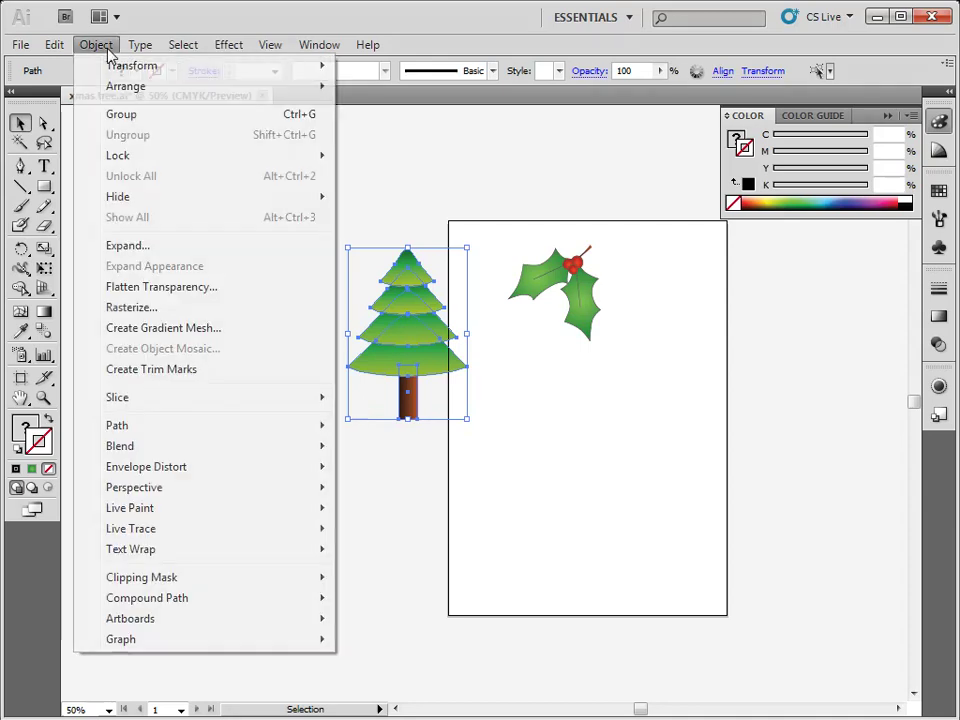
{"action": "left_click", "coordinate": [129, 115]}
{"action": "left_click", "coordinate": [276, 291]}
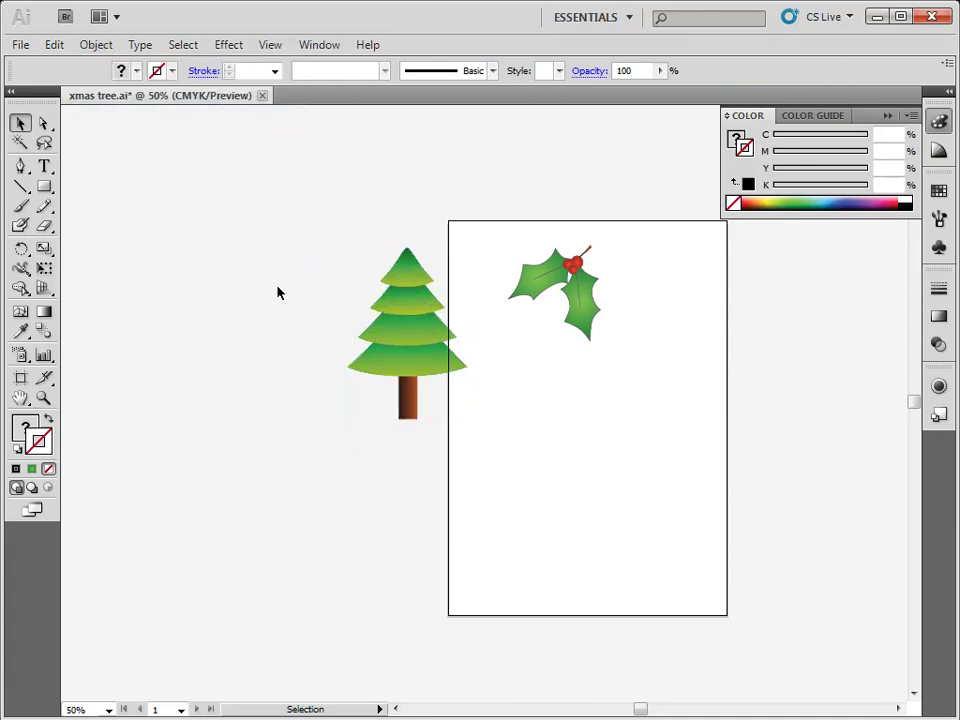
{"action": "left_click_drag", "start_coordinate": [420, 336], "coordinate": [561, 516]}
{"action": "left_click", "coordinate": [638, 454]}
{"action": "left_click", "coordinate": [564, 521]}
{"action": "left_click", "coordinate": [424, 429]}
{"action": "left_click", "coordinate": [384, 446]}
Step: Shrink the tree, then nudge it up-left and enlarge it slightly
{"action": "left_click_drag", "start_coordinate": [600, 413], "coordinate": [556, 458]}
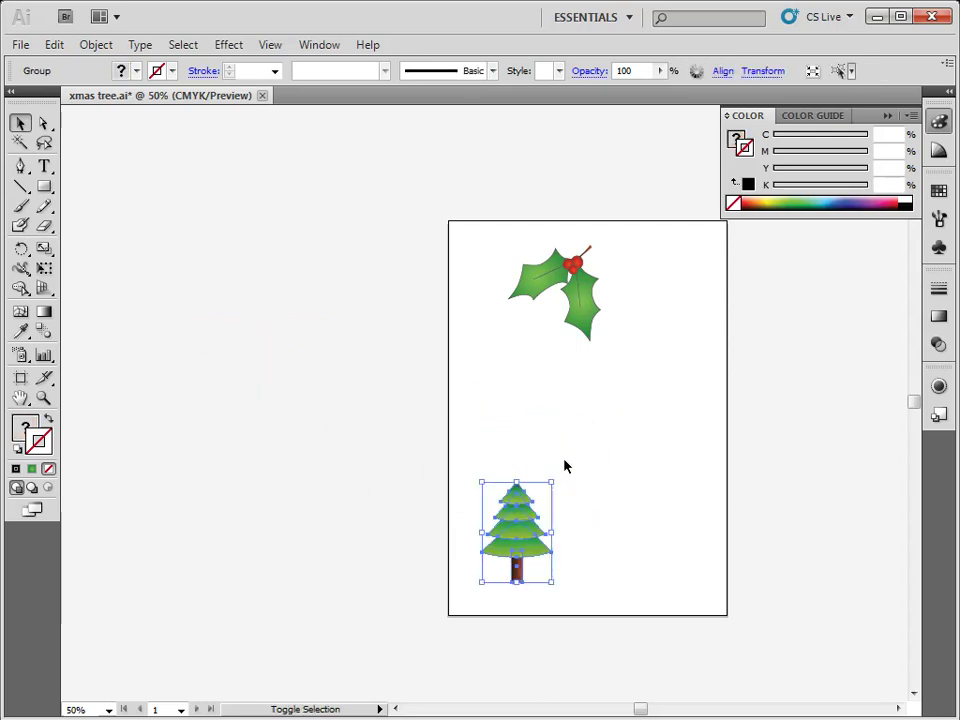
{"action": "left_click", "coordinate": [580, 520]}
{"action": "left_click_drag", "start_coordinate": [521, 556], "coordinate": [500, 523]}
{"action": "left_click_drag", "start_coordinate": [530, 449], "coordinate": [572, 392]}
Step: Nudge the tree, then marquee-select the holly sprig and group it with Ctrl+G
{"action": "left_click", "coordinate": [654, 476]}
{"action": "mouse_move", "coordinate": [557, 514]}
{"action": "left_mouse_down"}
{"action": "mouse_move", "coordinate": [545, 498]}
{"action": "mouse_move", "coordinate": [562, 502]}
{"action": "left_mouse_up"}
{"action": "left_click_drag", "start_coordinate": [458, 195], "coordinate": [666, 358]}
{"action": "key", "text": "ctrl"}
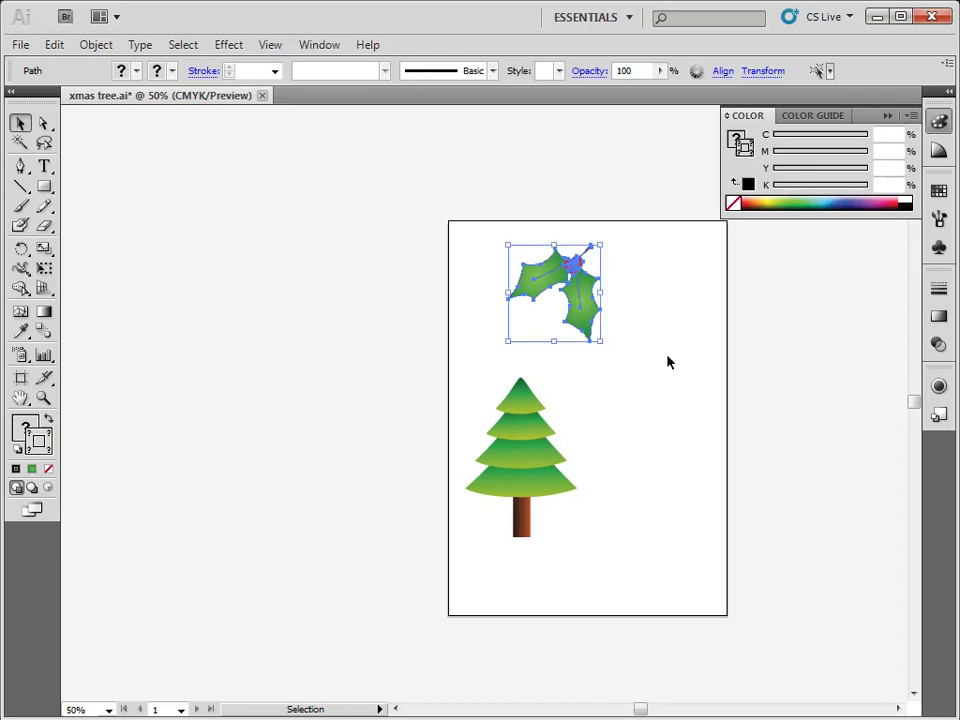
{"action": "key", "text": "ctrl"}
{"action": "left_click", "coordinate": [667, 361]}
Step: Shrink the holly group and place it in the card's top-right corner
{"action": "left_click", "coordinate": [586, 316]}
{"action": "left_click_drag", "start_coordinate": [602, 338], "coordinate": [718, 268]}
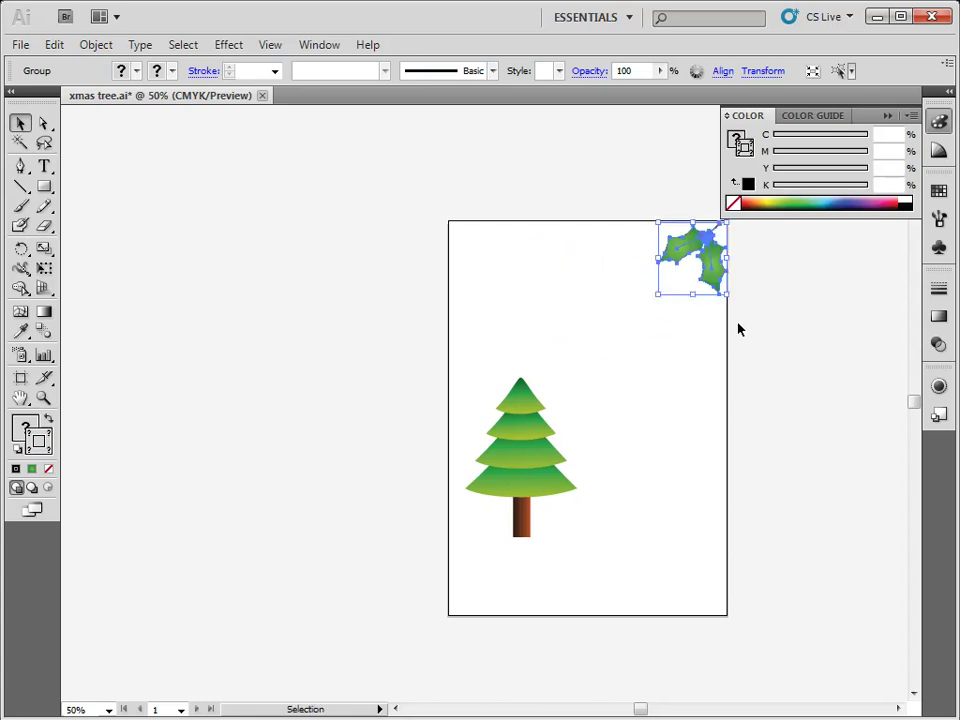
{"action": "left_click", "coordinate": [687, 407]}
{"action": "key", "text": "h"}
{"action": "left_click_drag", "start_coordinate": [605, 387], "coordinate": [475, 361]}
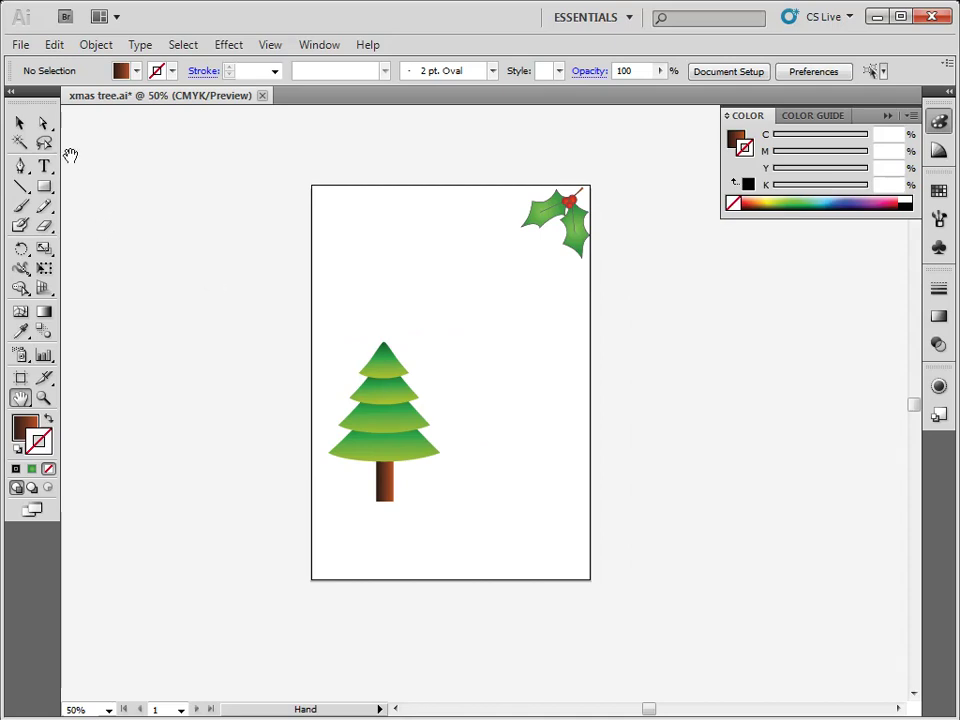
{"action": "left_click", "coordinate": [20, 122]}
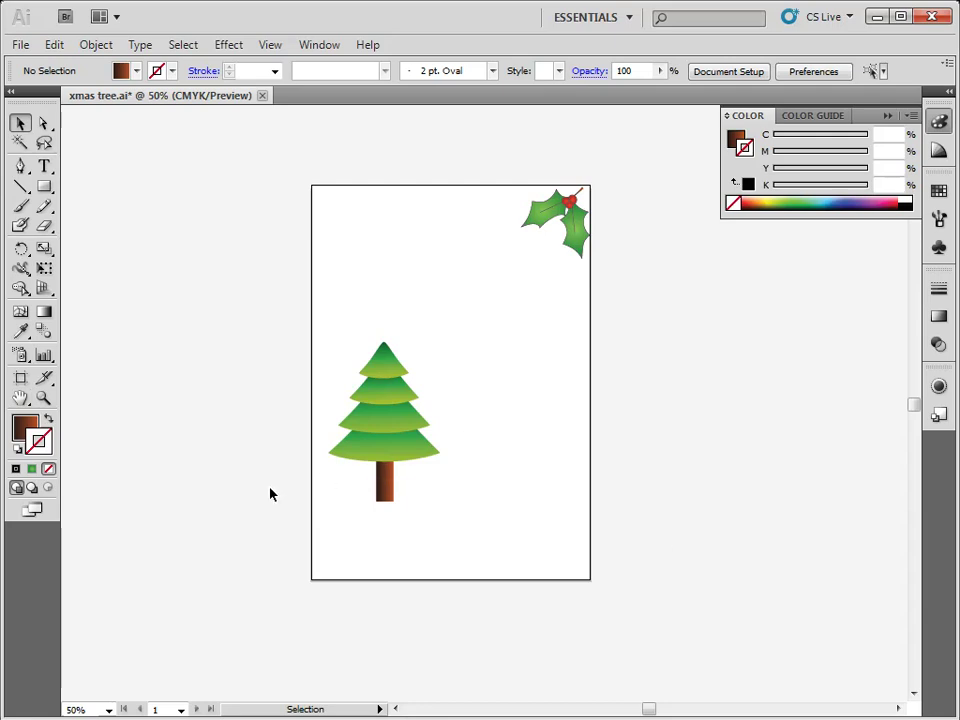
Step: Switch to the Pen tool with default colours and the fill set to None
{"action": "left_click", "coordinate": [20, 167]}
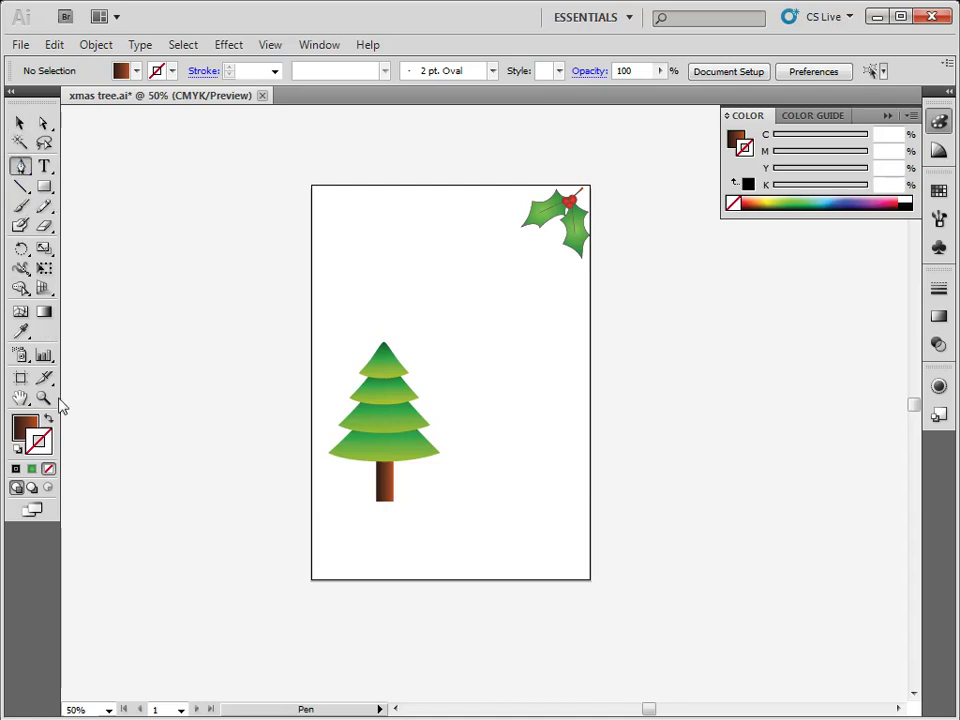
{"action": "left_click", "coordinate": [17, 449]}
{"action": "left_click", "coordinate": [22, 424]}
{"action": "left_click", "coordinate": [48, 468]}
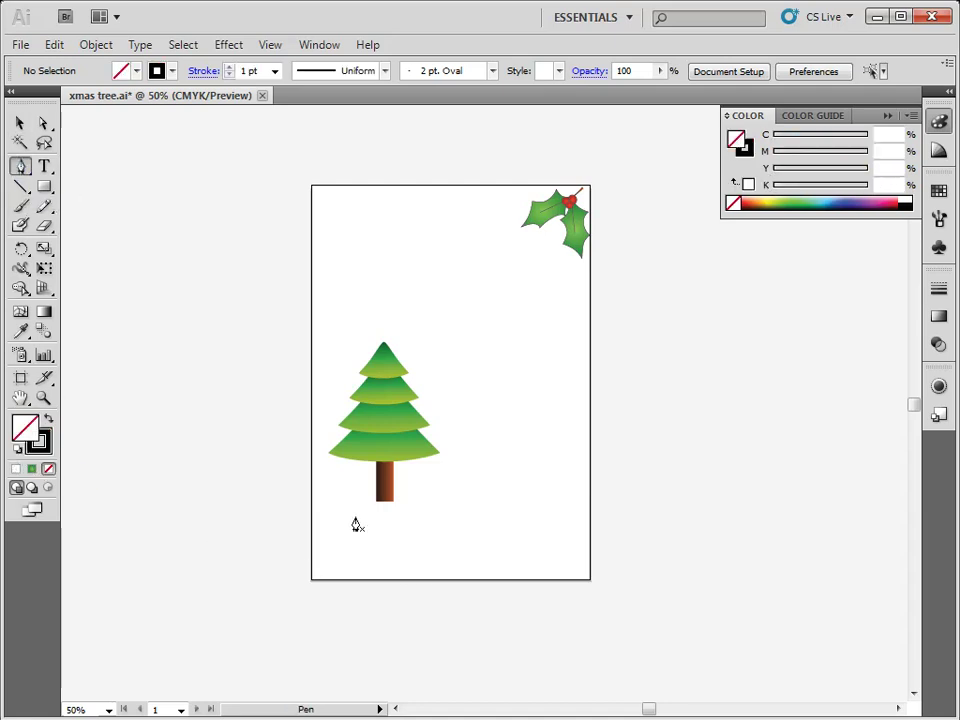
Step: Draw the first closed wavy hill outline across the card's lower middle, past its right edge
{"action": "left_click", "coordinate": [287, 474]}
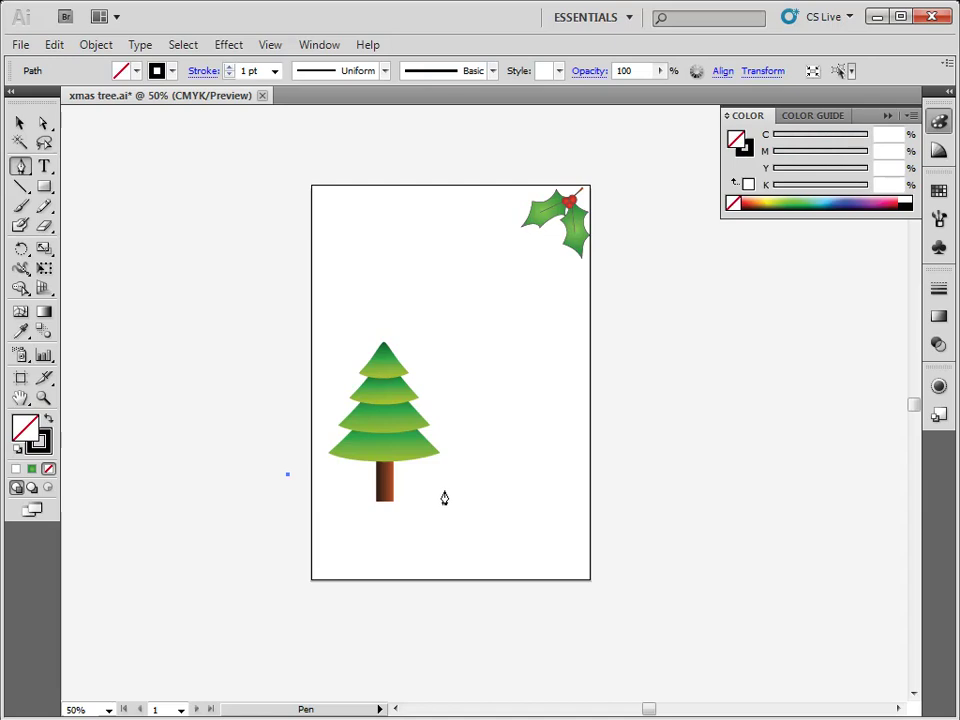
{"action": "left_click_drag", "start_coordinate": [460, 495], "coordinate": [540, 514]}
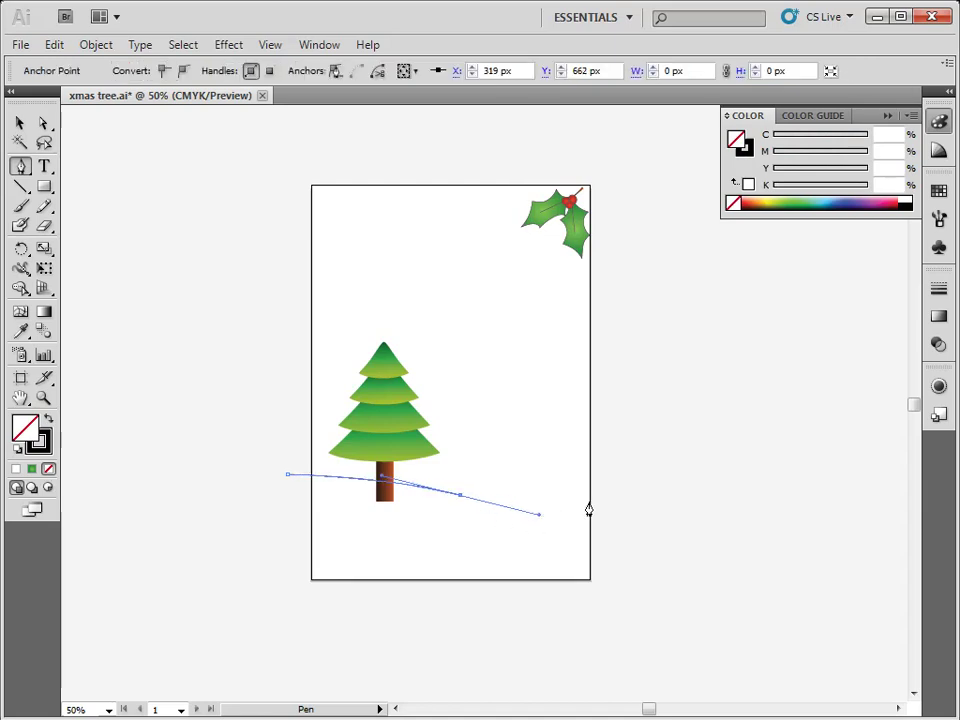
{"action": "left_click", "coordinate": [621, 503]}
{"action": "left_click_drag", "start_coordinate": [621, 502], "coordinate": [621, 612]}
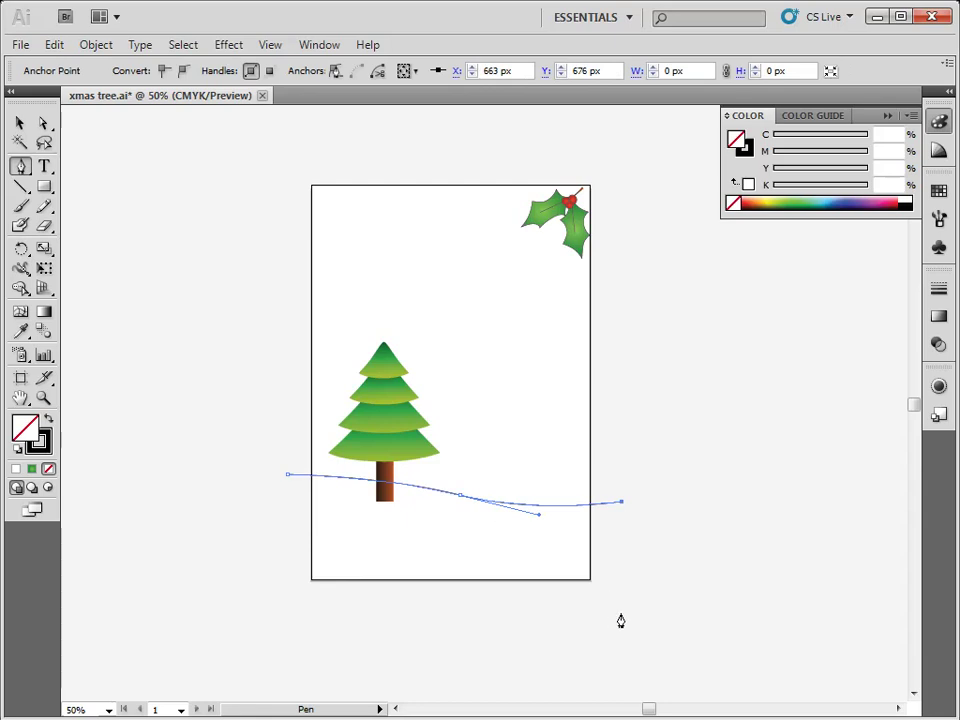
{"action": "left_click", "coordinate": [286, 612]}
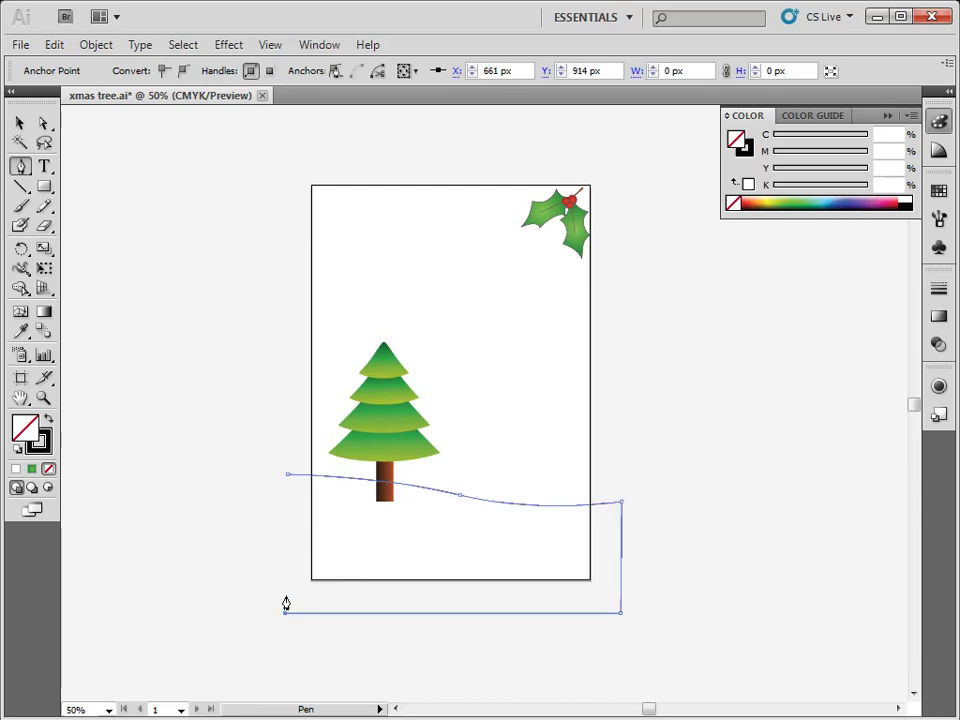
{"action": "left_click", "coordinate": [287, 477]}
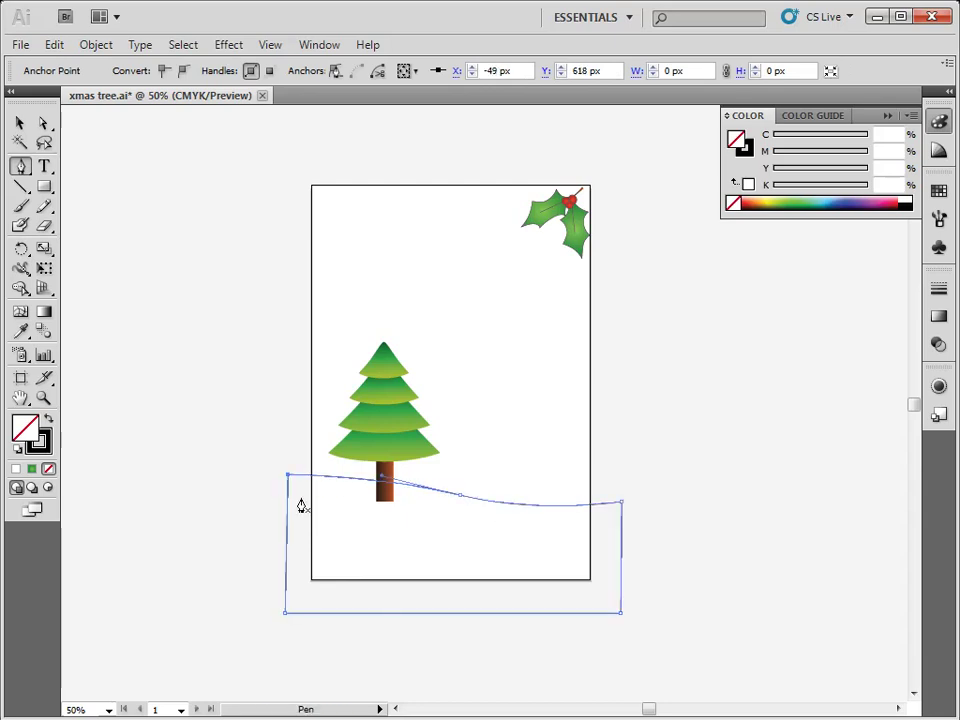
{"action": "left_click", "coordinate": [19, 122]}
{"action": "left_click", "coordinate": [131, 268]}
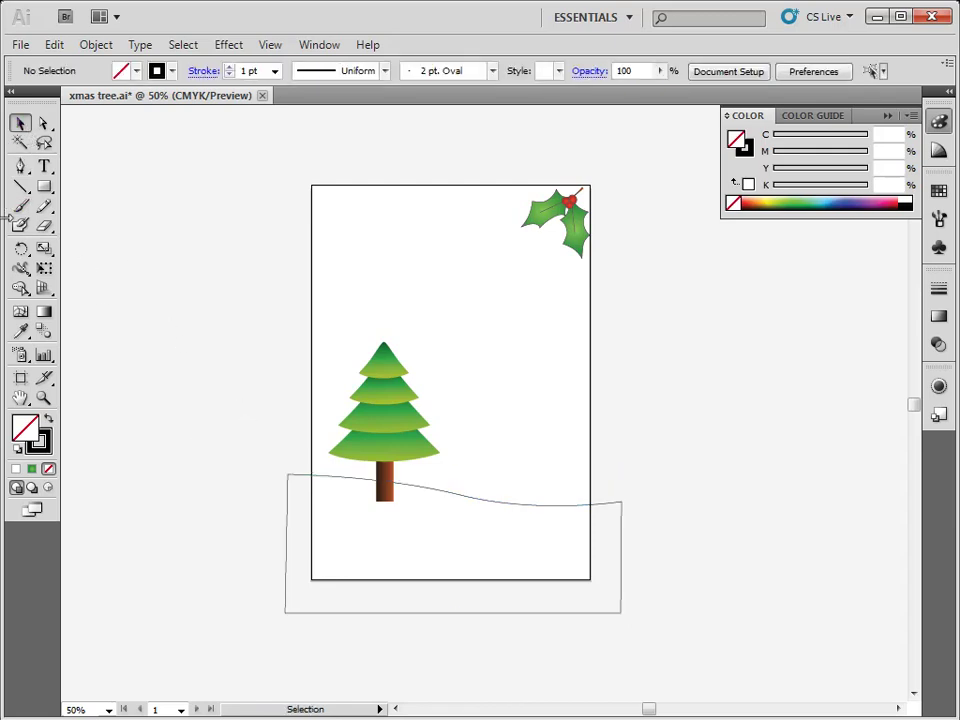
Step: Draw a second closed hill shape whose curved top edge rises toward the right
{"action": "left_click", "coordinate": [21, 166]}
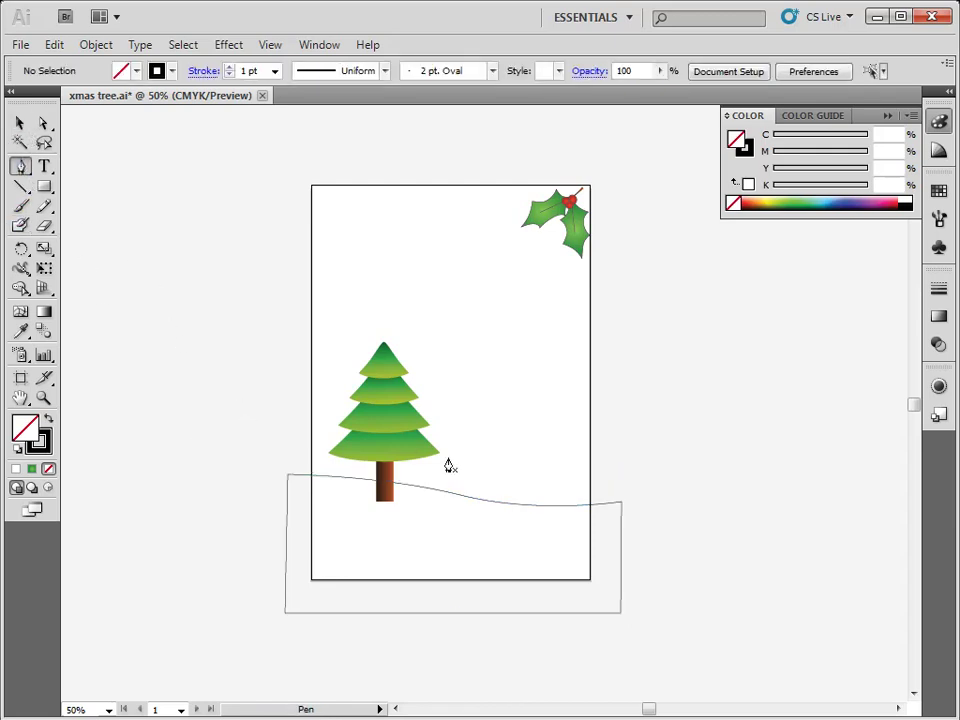
{"action": "left_click", "coordinate": [307, 482]}
{"action": "left_click_drag", "start_coordinate": [533, 441], "coordinate": [611, 434]}
{"action": "left_click", "coordinate": [666, 432]}
{"action": "left_click", "coordinate": [662, 534]}
{"action": "left_click", "coordinate": [382, 546]}
{"action": "left_click", "coordinate": [307, 483]}
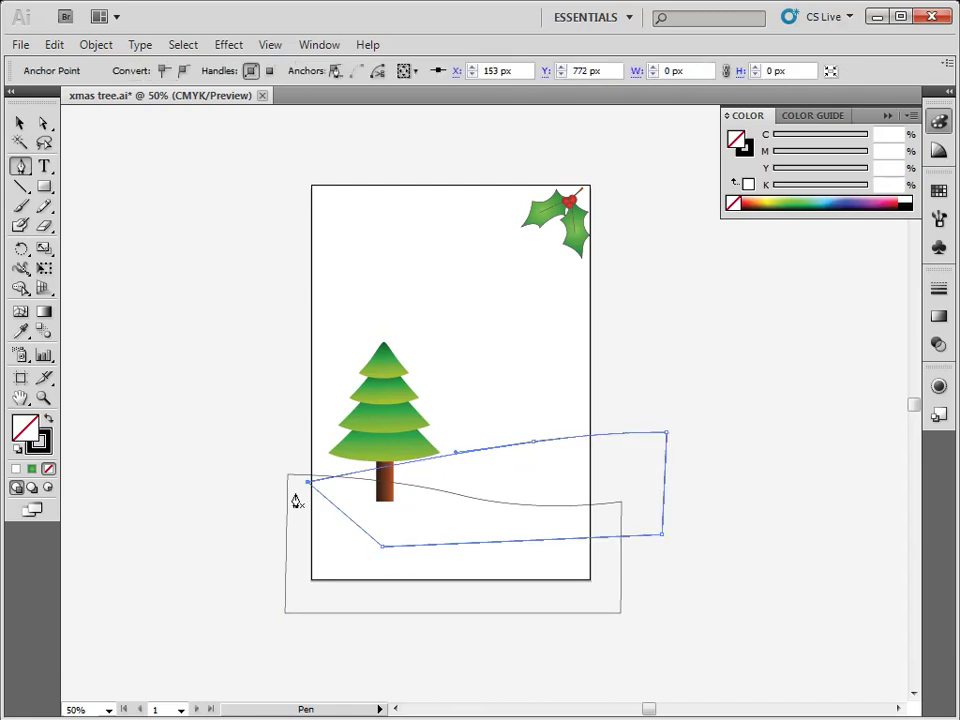
Step: Select only the upper wavy hill shape
{"action": "key", "text": "v"}
{"action": "left_click", "coordinate": [416, 587]}
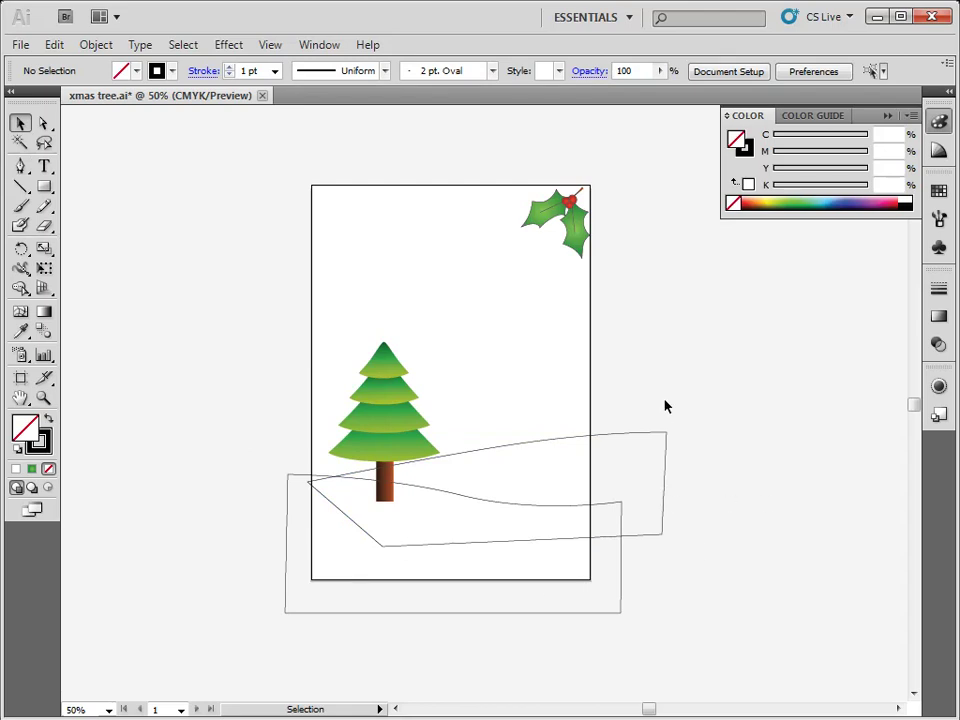
{"action": "left_click_drag", "start_coordinate": [600, 585], "coordinate": [662, 544]}
{"action": "left_click", "coordinate": [686, 429]}
{"action": "left_click_drag", "start_coordinate": [718, 391], "coordinate": [615, 618]}
{"action": "left_click", "coordinate": [707, 396]}
{"action": "left_click_drag", "start_coordinate": [706, 370], "coordinate": [633, 493]}
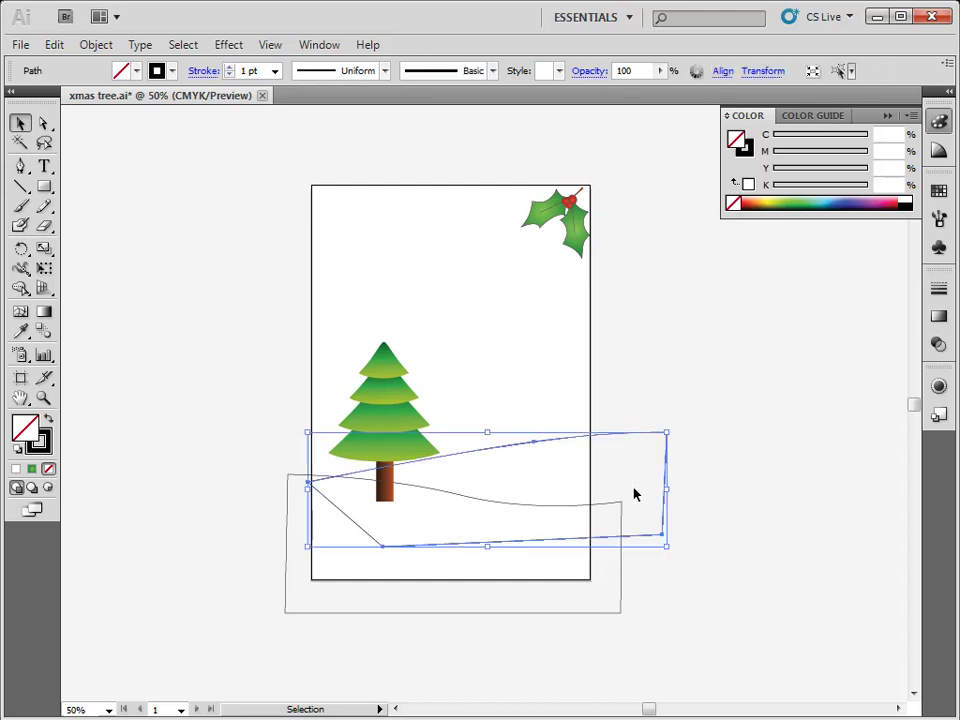
Step: Give the hill a gradient fill, with yellow 18 on the left stop and yellow 17 on the right stop
{"action": "left_click", "coordinate": [937, 324]}
{"action": "left_click", "coordinate": [886, 378]}
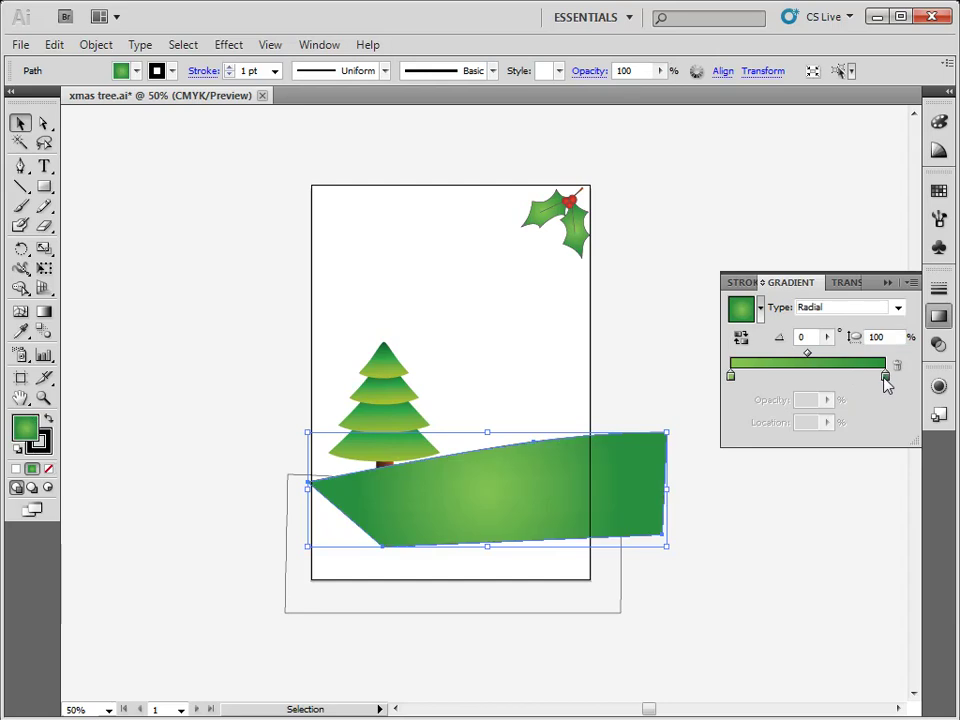
{"action": "left_click", "coordinate": [731, 376]}
{"action": "double_click", "coordinate": [731, 376]}
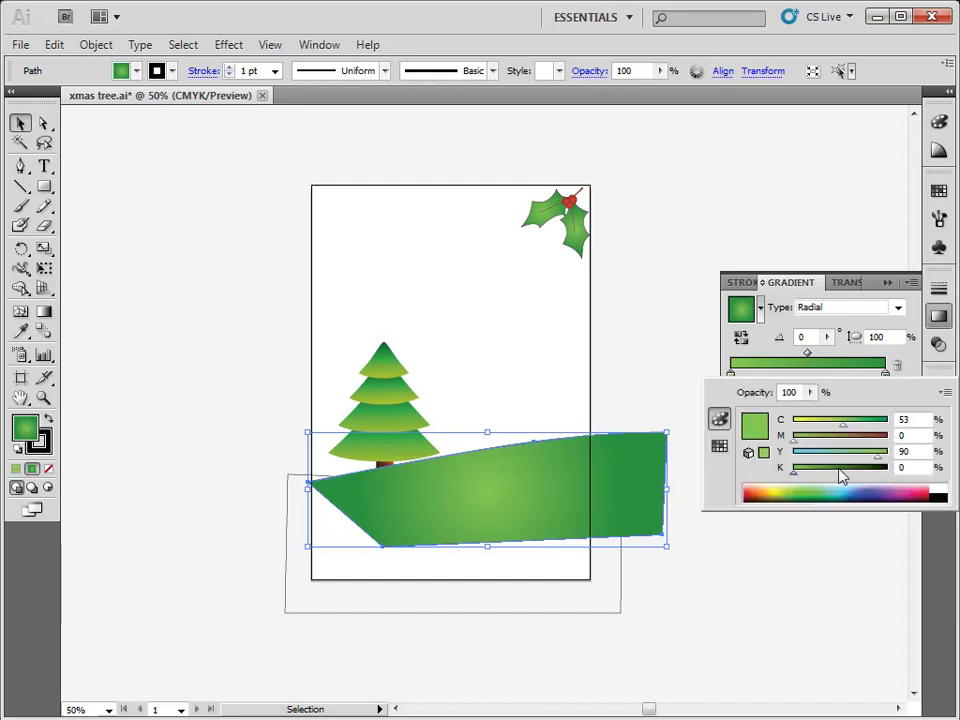
{"action": "left_click_drag", "start_coordinate": [814, 460], "coordinate": [835, 458]}
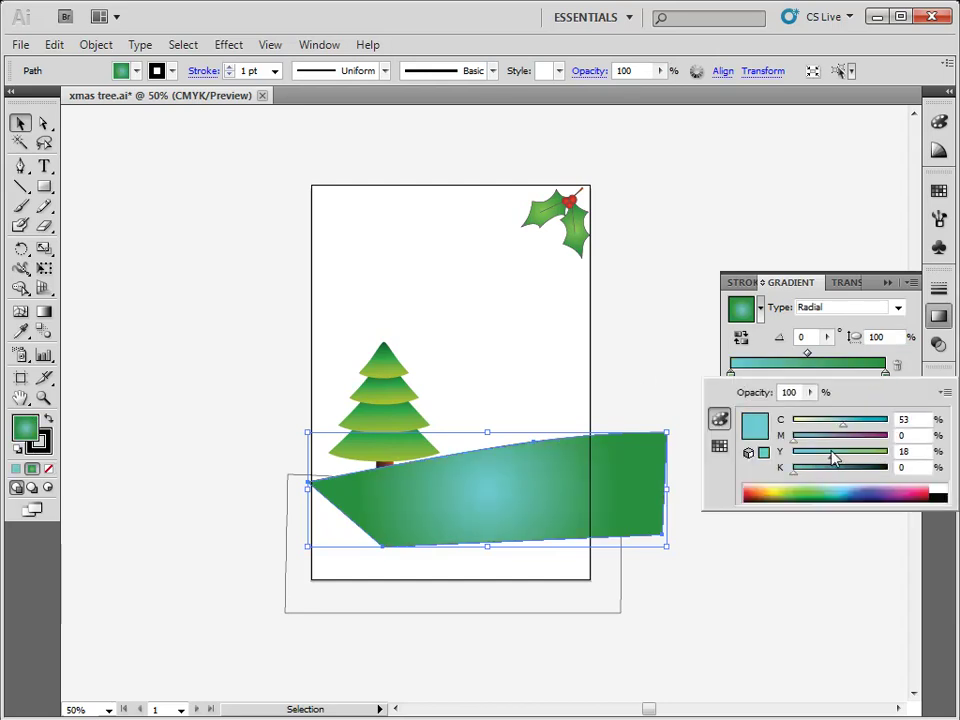
{"action": "left_click", "coordinate": [886, 377]}
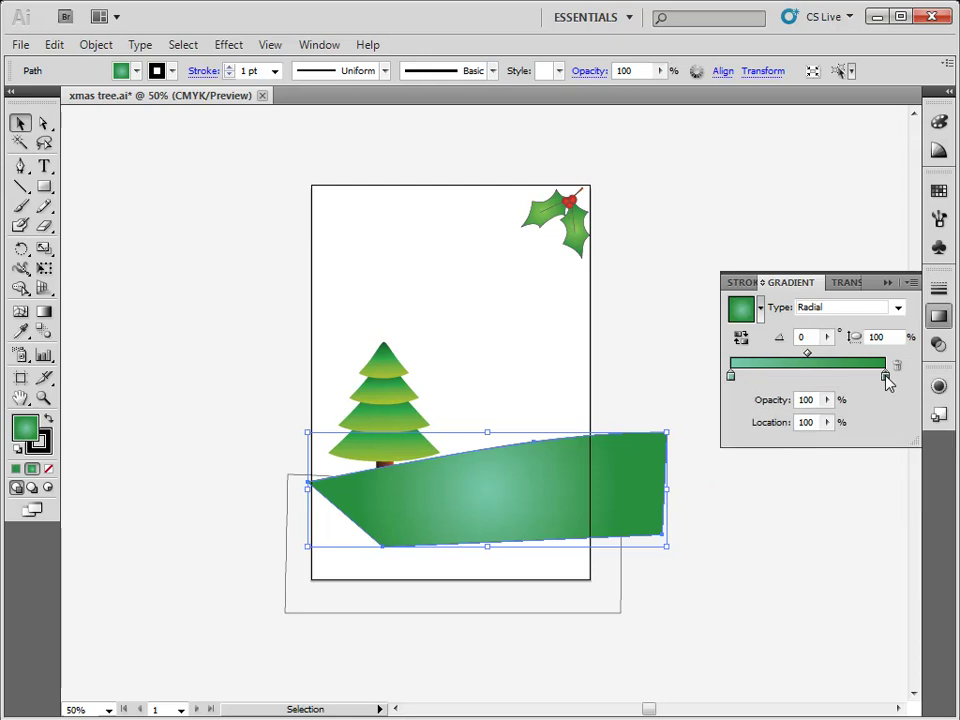
{"action": "double_click", "coordinate": [886, 377]}
{"action": "left_click", "coordinate": [812, 457]}
{"action": "left_click_drag", "start_coordinate": [830, 420], "coordinate": [801, 430]}
{"action": "left_click", "coordinate": [856, 345]}
Step: Set the gradient type to Linear and make the right stop white with a little cyan
{"action": "left_click", "coordinate": [863, 308]}
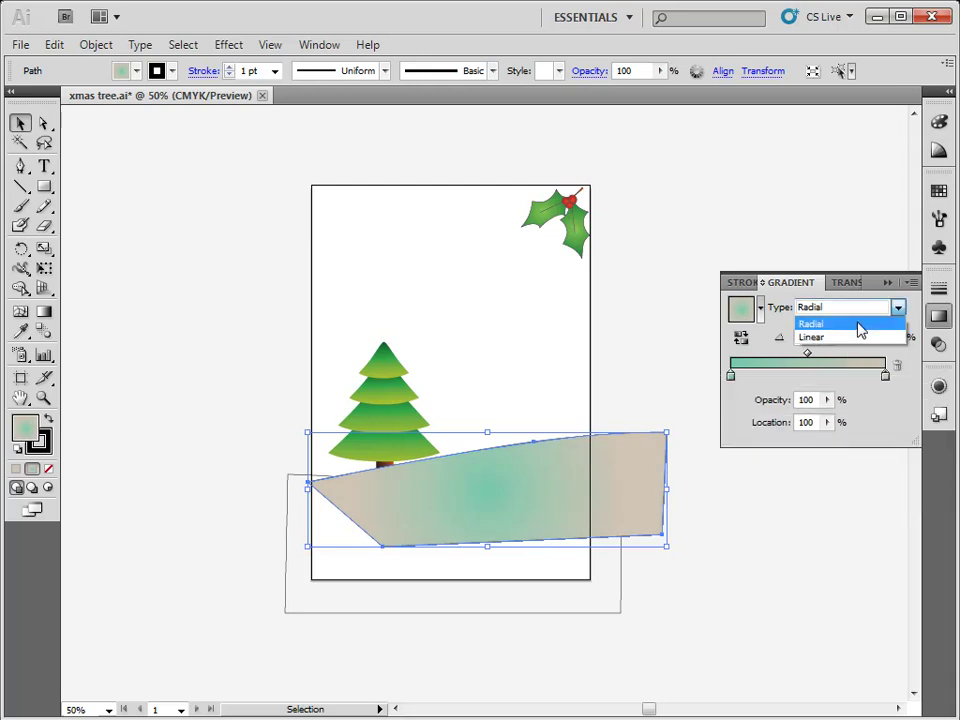
{"action": "left_click", "coordinate": [859, 337]}
{"action": "double_click", "coordinate": [885, 376]}
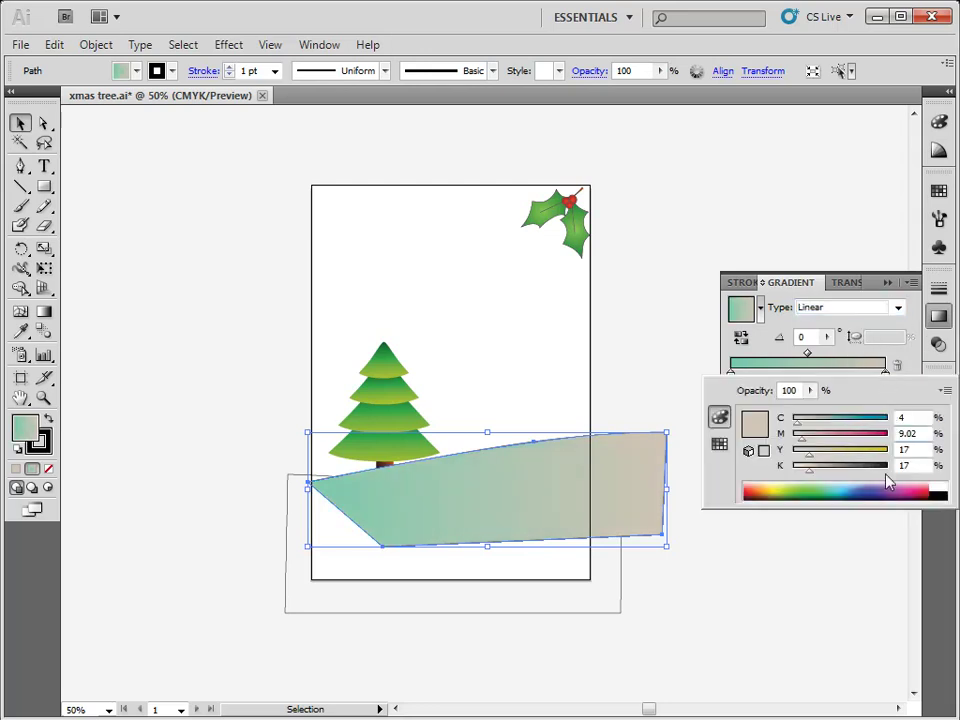
{"action": "left_click", "coordinate": [945, 484]}
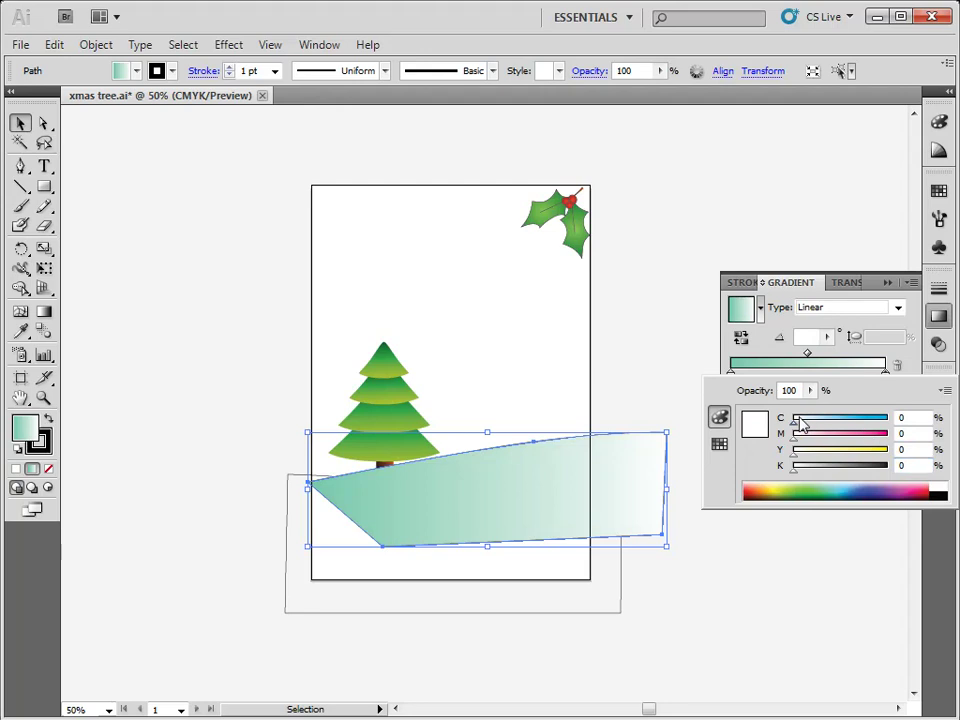
{"action": "left_click_drag", "start_coordinate": [794, 429], "coordinate": [814, 429]}
{"action": "left_click", "coordinate": [623, 379]}
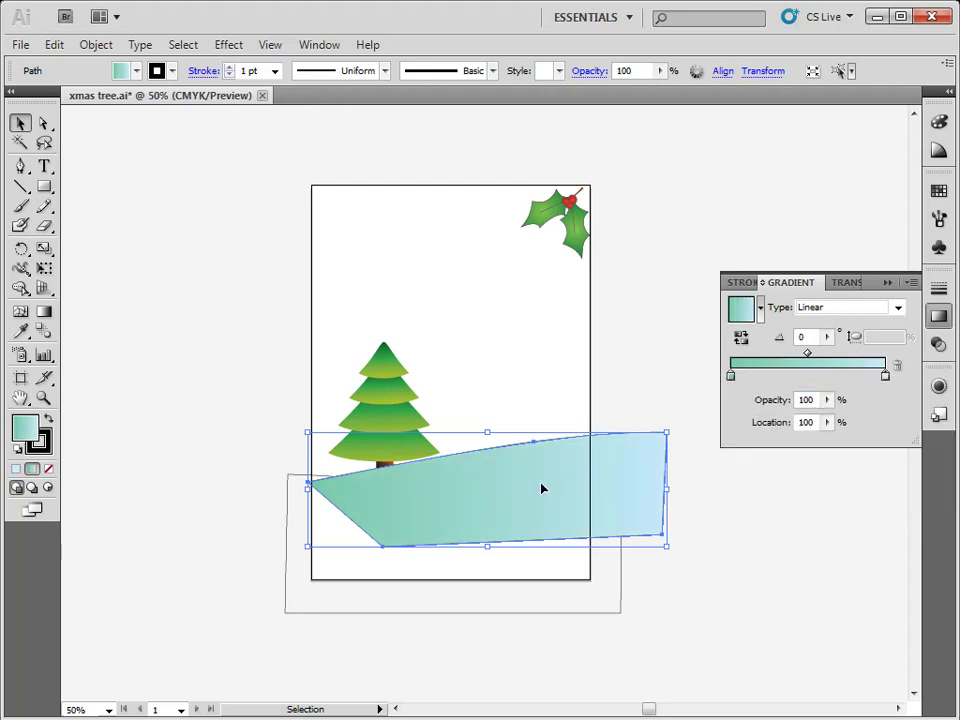
Step: Drag the hill's gradient straight down so it runs top to bottom
{"action": "left_click", "coordinate": [44, 311]}
{"action": "left_click_drag", "start_coordinate": [526, 433], "coordinate": [531, 517]}
{"action": "left_click_drag", "start_coordinate": [521, 420], "coordinate": [525, 506]}
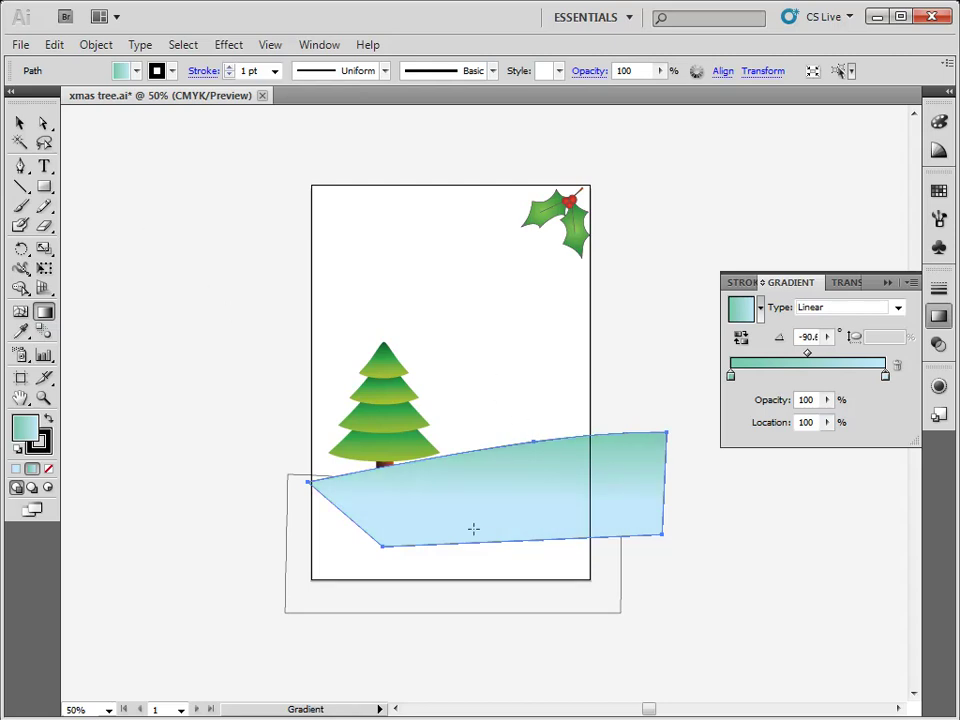
{"action": "left_click", "coordinate": [20, 123]}
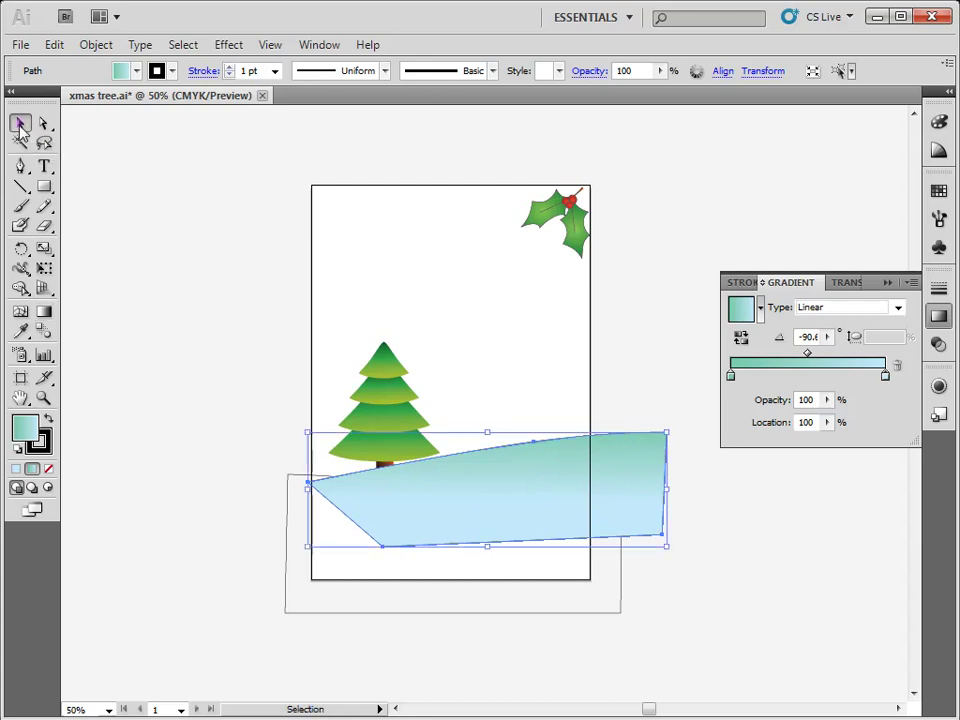
{"action": "left_click", "coordinate": [282, 488]}
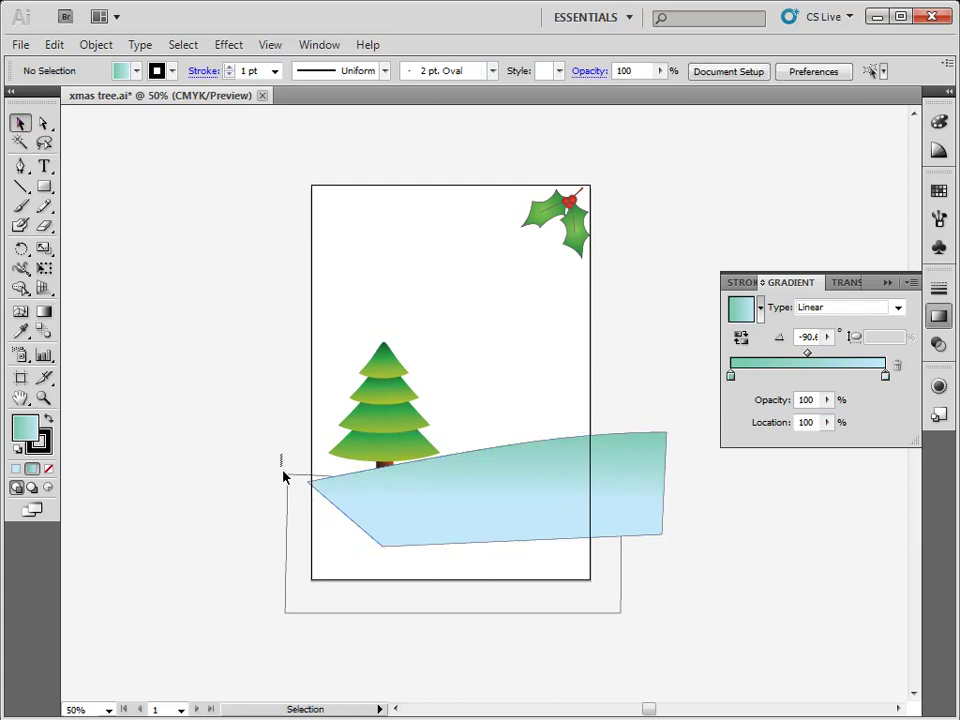
Step: Eyedropper the back hill's gradient onto the hidden front snow shape
{"action": "left_click_drag", "start_coordinate": [291, 503], "coordinate": [291, 505]}
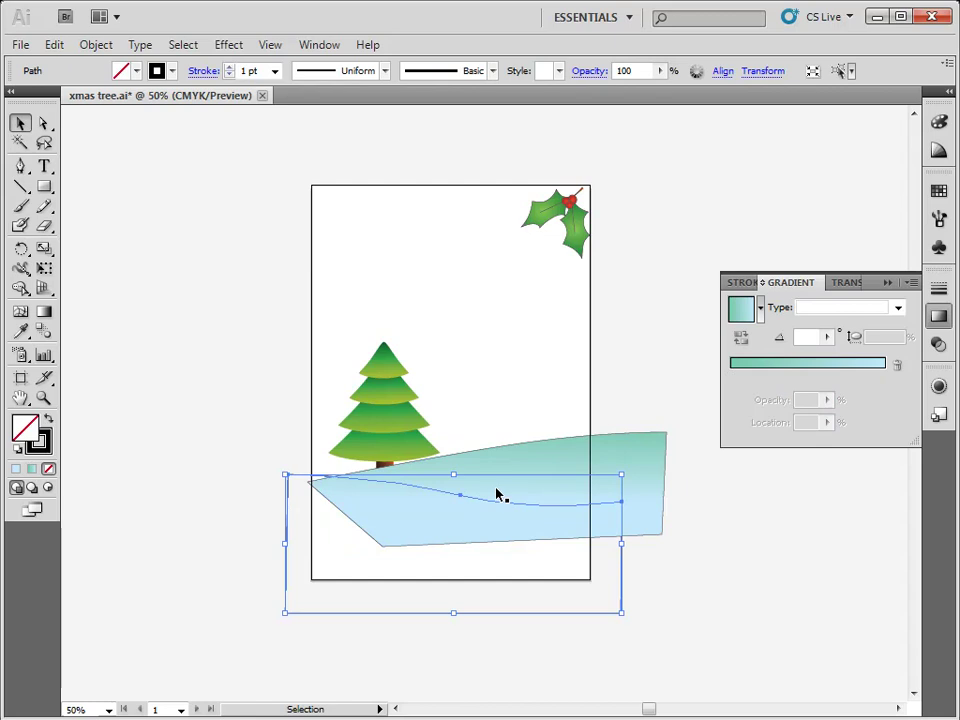
{"action": "key", "text": "i"}
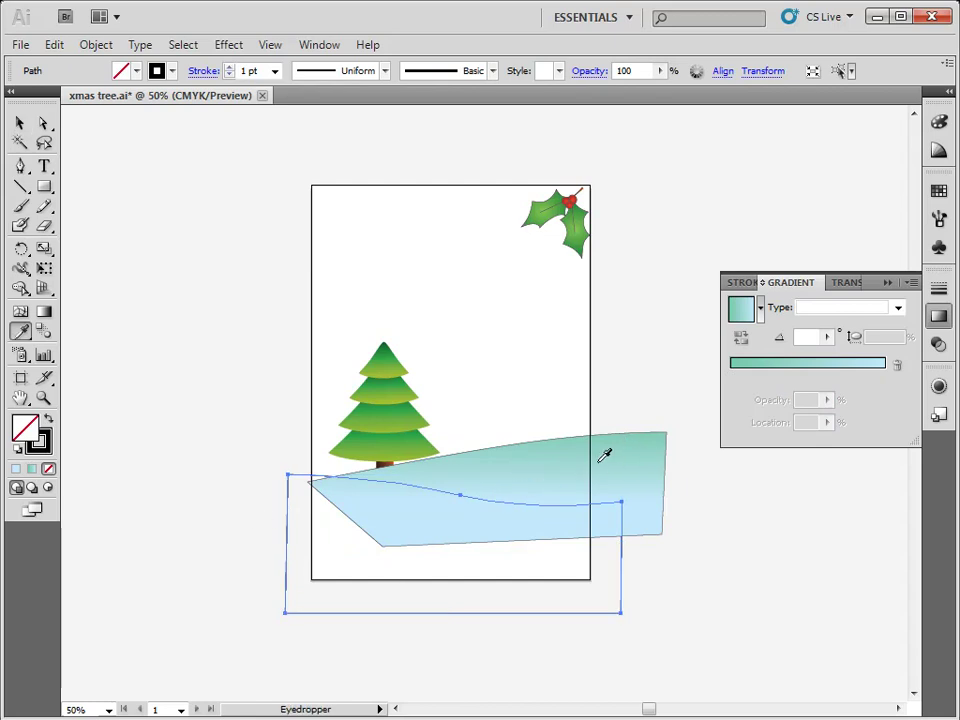
{"action": "left_click", "coordinate": [632, 446]}
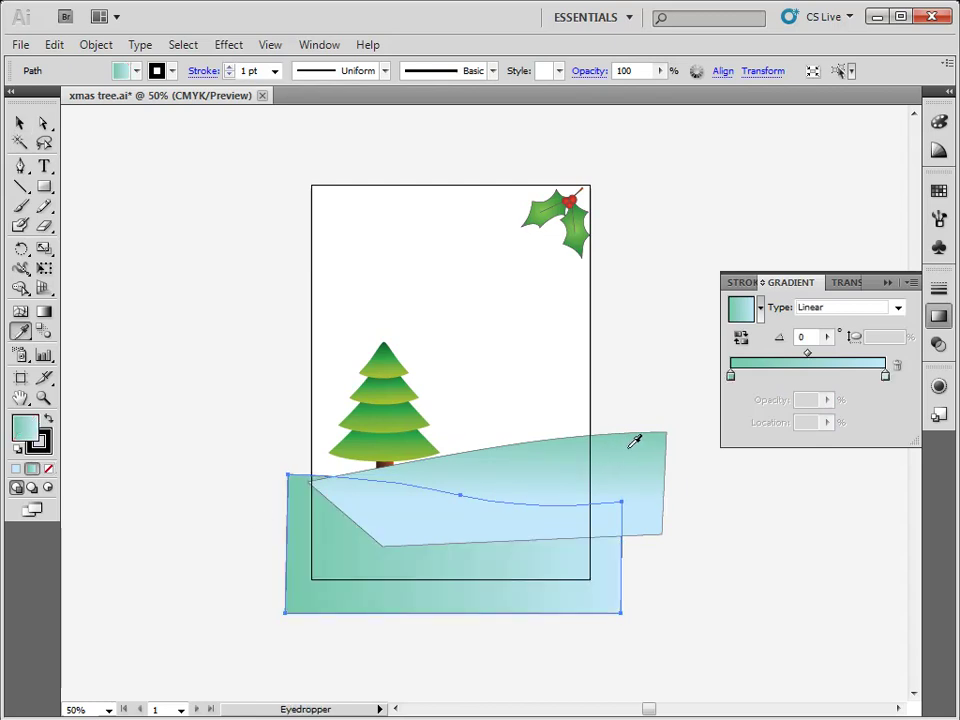
{"action": "left_click", "coordinate": [20, 122]}
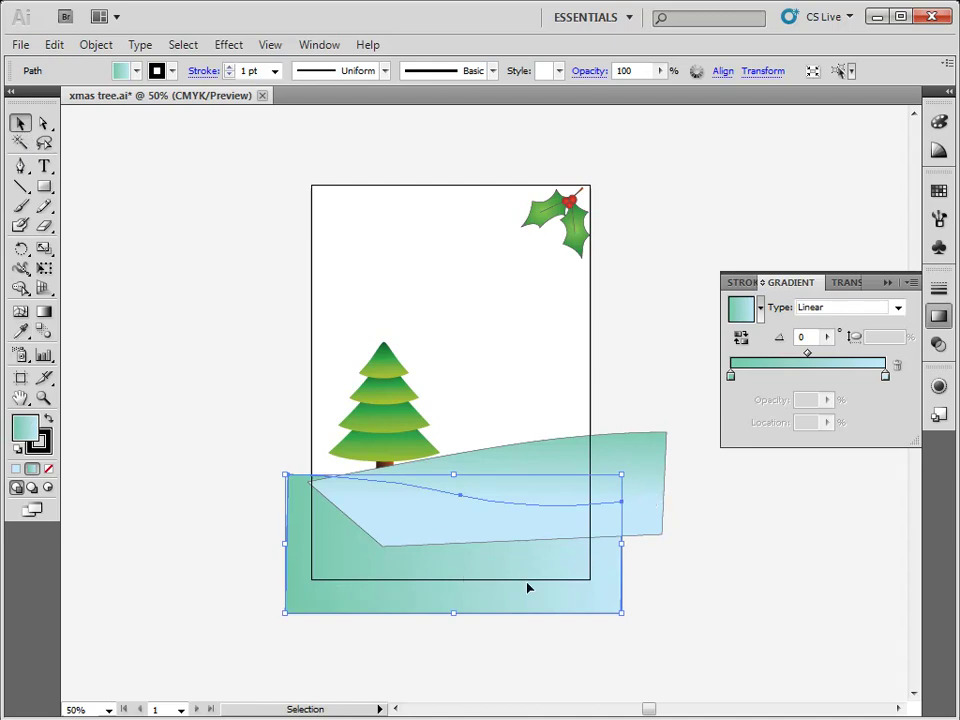
Step: Set the stroke to None on both the front snow shape and the back hill
{"action": "key", "text": "ctrl"}
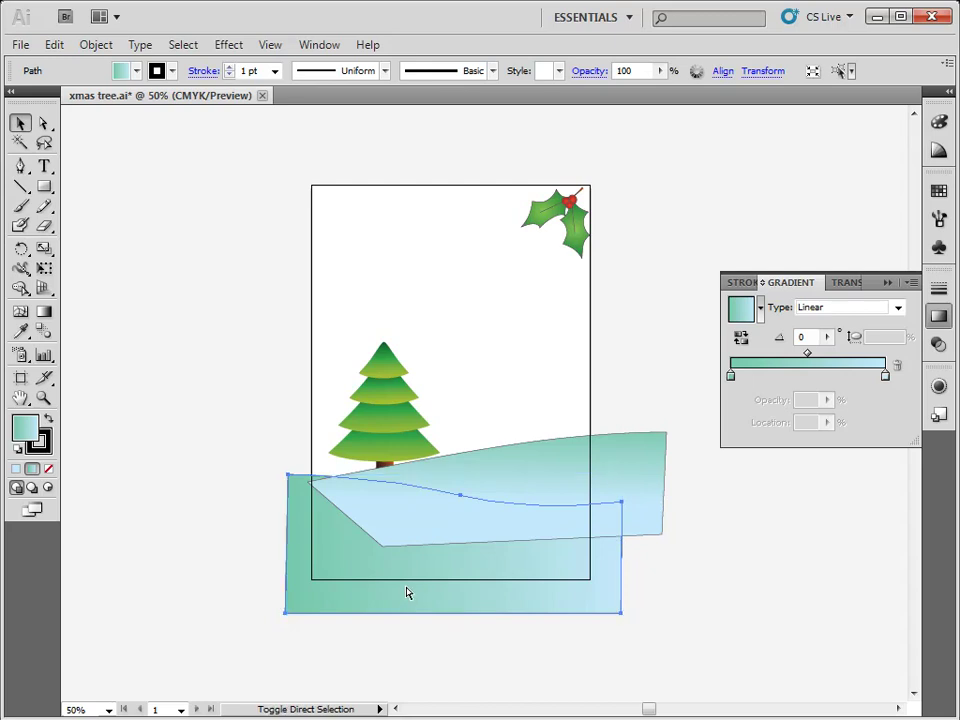
{"action": "left_click", "coordinate": [671, 600]}
{"action": "left_click", "coordinate": [643, 472]}
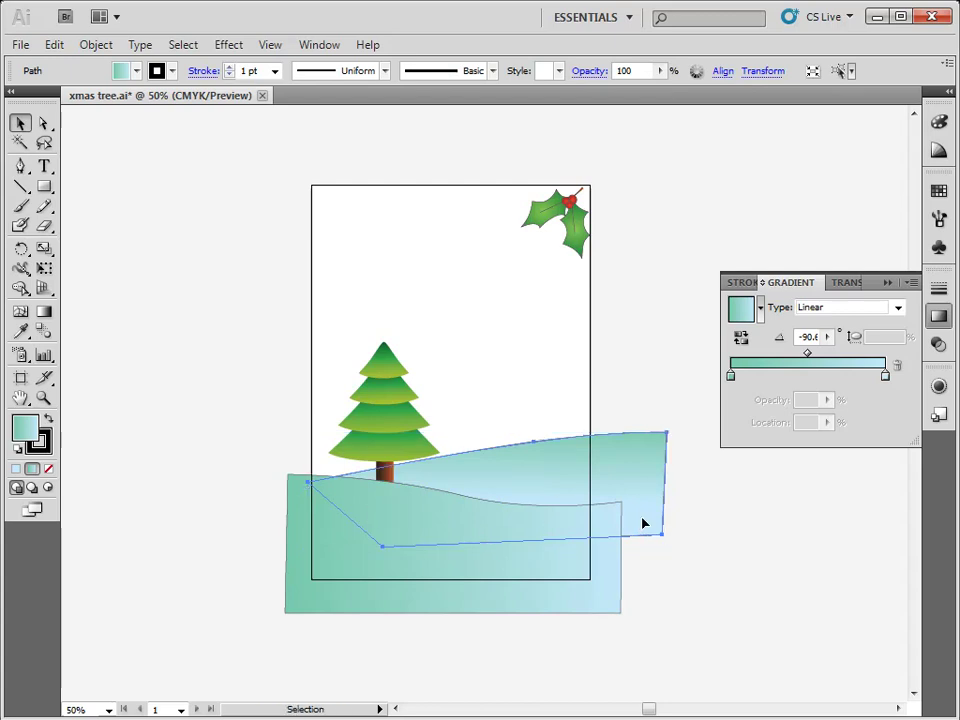
{"action": "left_click", "coordinate": [659, 372]}
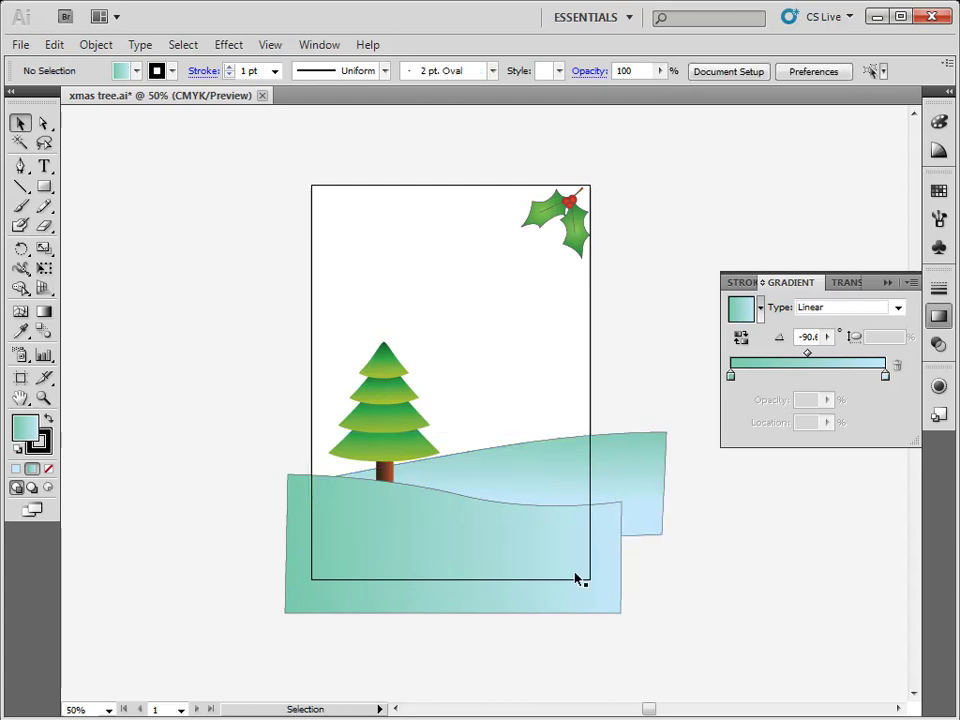
{"action": "left_click", "coordinate": [484, 500]}
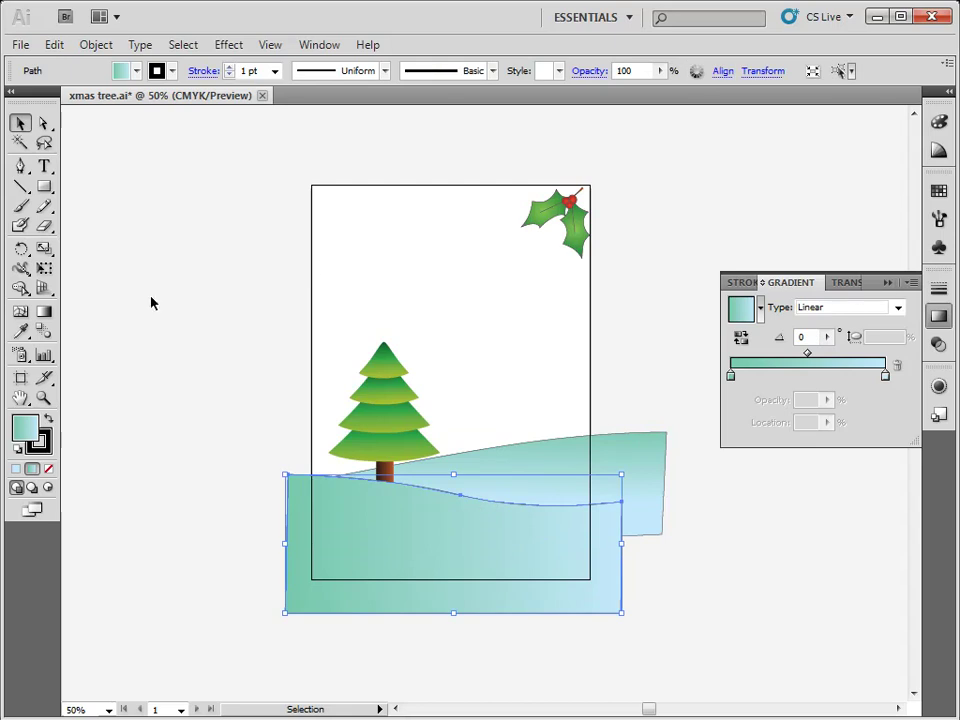
{"action": "left_click", "coordinate": [41, 442]}
{"action": "left_click", "coordinate": [48, 468]}
{"action": "left_click", "coordinate": [200, 476]}
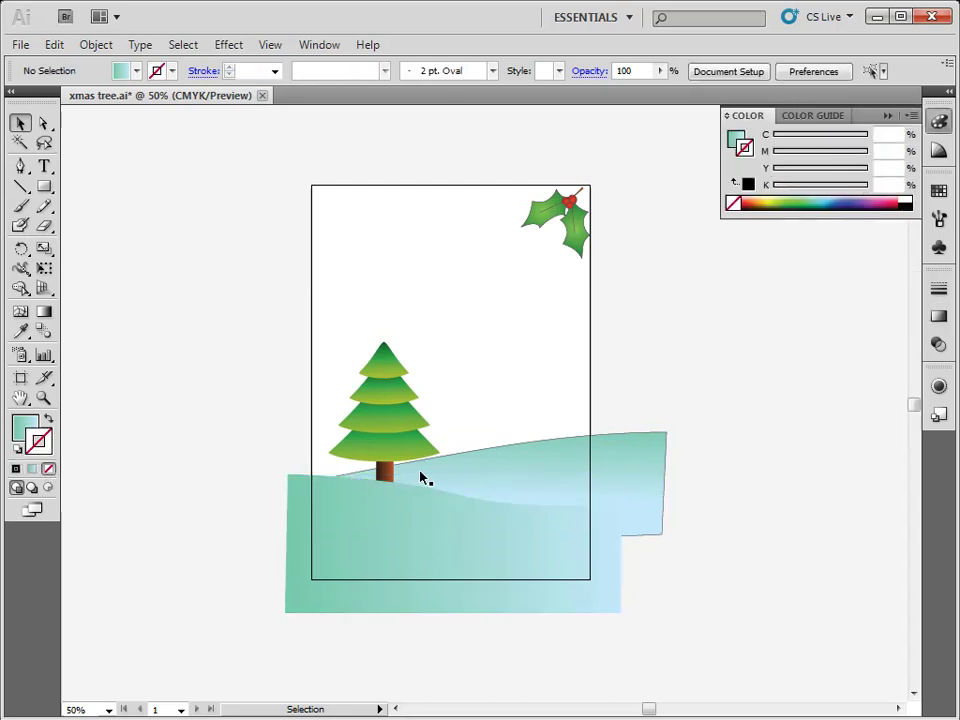
{"action": "left_click", "coordinate": [422, 476]}
{"action": "left_click", "coordinate": [48, 468]}
{"action": "left_click", "coordinate": [210, 490]}
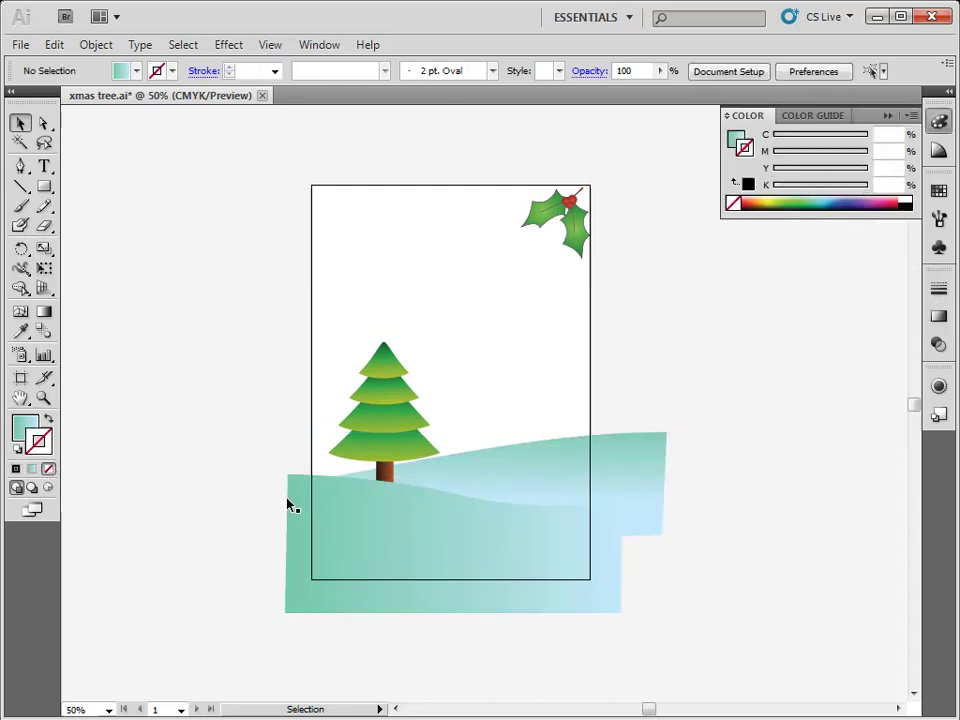
Step: Drag the front shape's gradient vertically from its crest to its bottom
{"action": "left_click", "coordinate": [528, 519]}
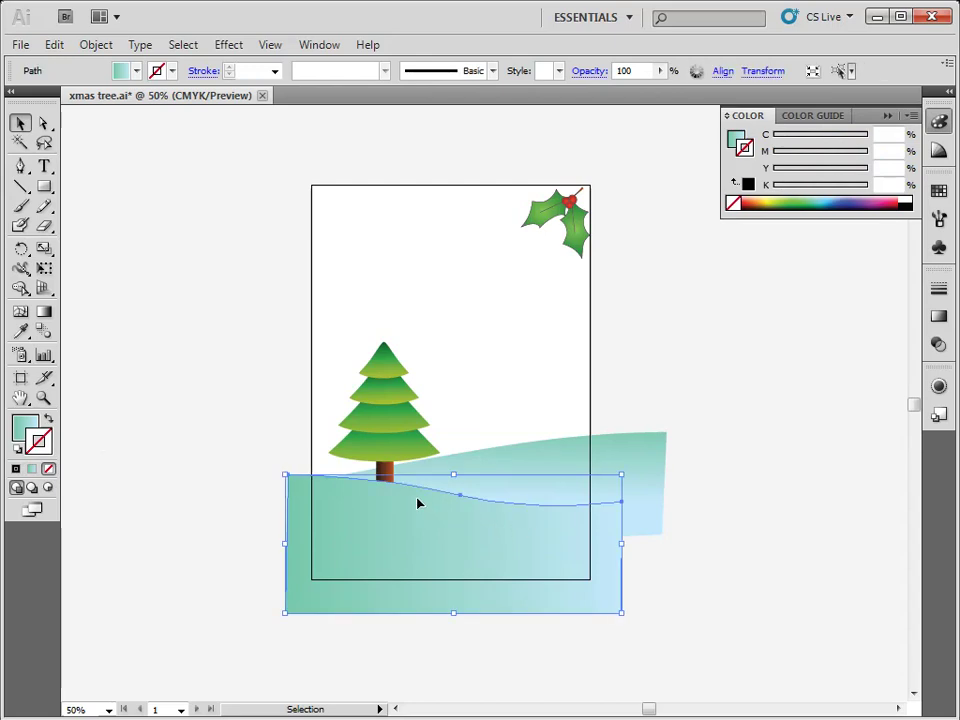
{"action": "key", "text": "g"}
{"action": "left_click_drag", "start_coordinate": [436, 485], "coordinate": [430, 543]}
{"action": "key", "text": "v"}
{"action": "left_click", "coordinate": [227, 349]}
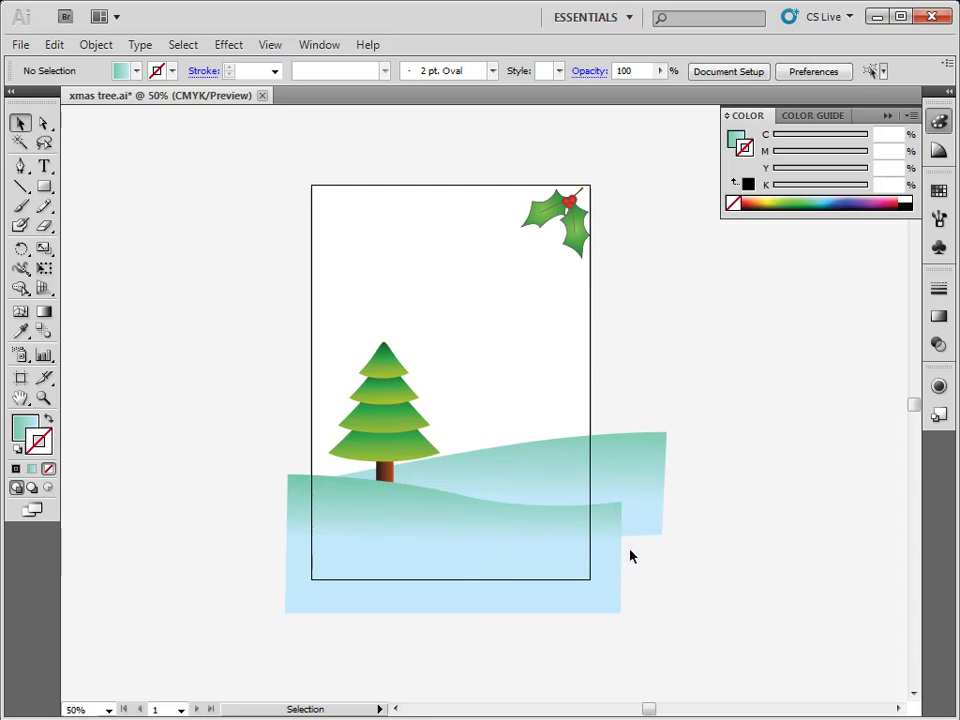
Step: Copy the top-right holly sprig to the top-left corner and rotate it
{"action": "left_click", "coordinate": [572, 238]}
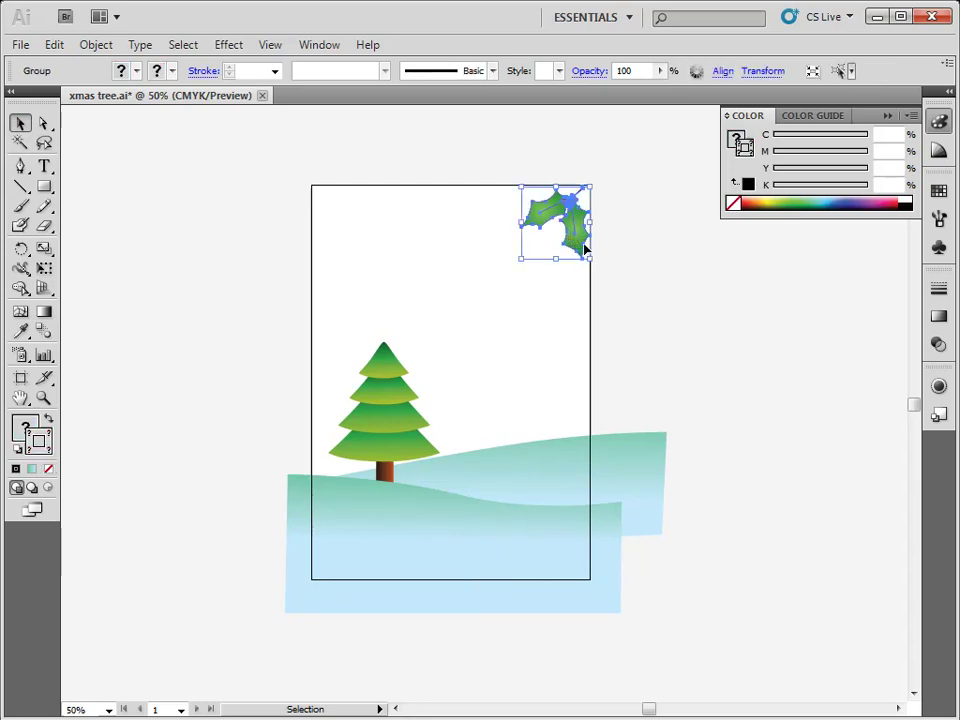
{"action": "left_click_drag", "start_coordinate": [577, 240], "coordinate": [328, 237]}
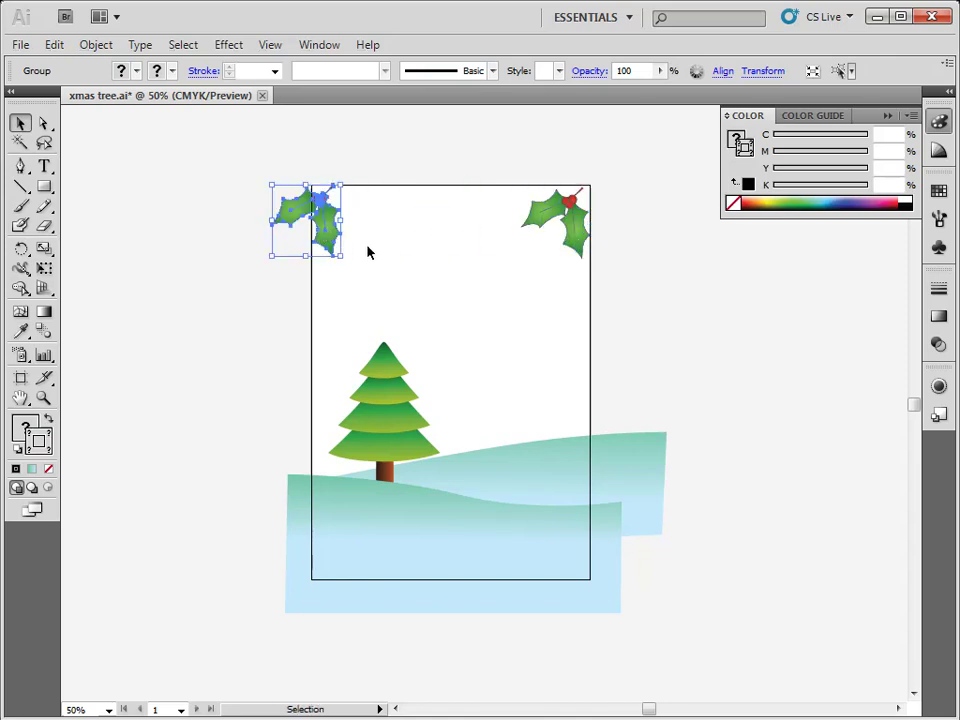
{"action": "key", "text": "r"}
{"action": "left_click_drag", "start_coordinate": [348, 249], "coordinate": [349, 184]}
{"action": "key", "text": "v"}
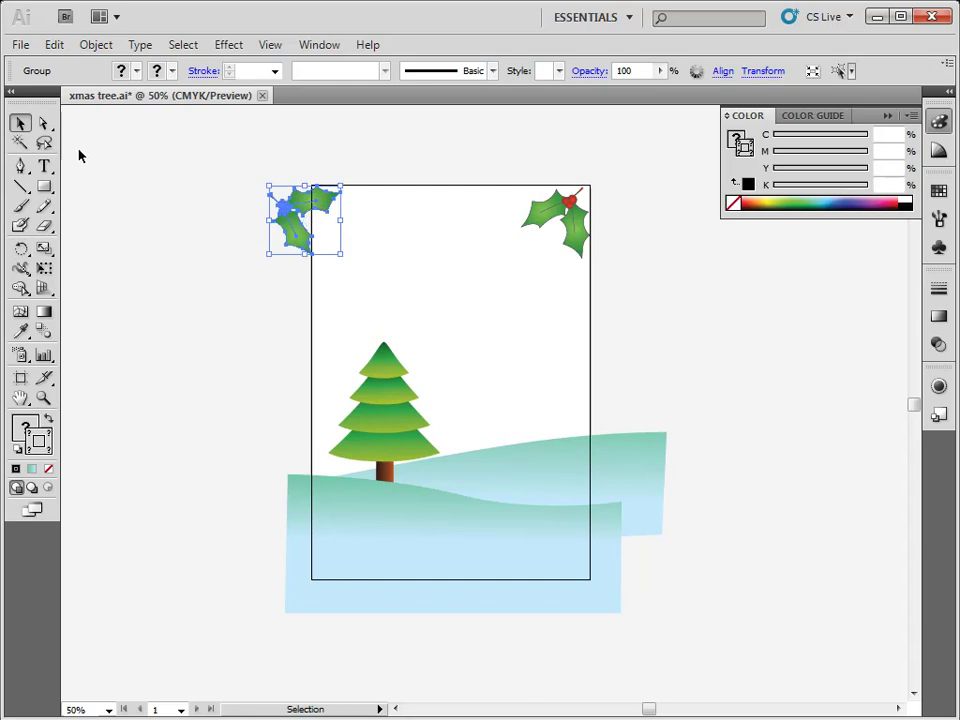
{"action": "left_click", "coordinate": [250, 242]}
{"action": "left_click_drag", "start_coordinate": [300, 240], "coordinate": [355, 218]}
Step: Shrink the holly copy and shift it left along the top edge
{"action": "key", "text": "r"}
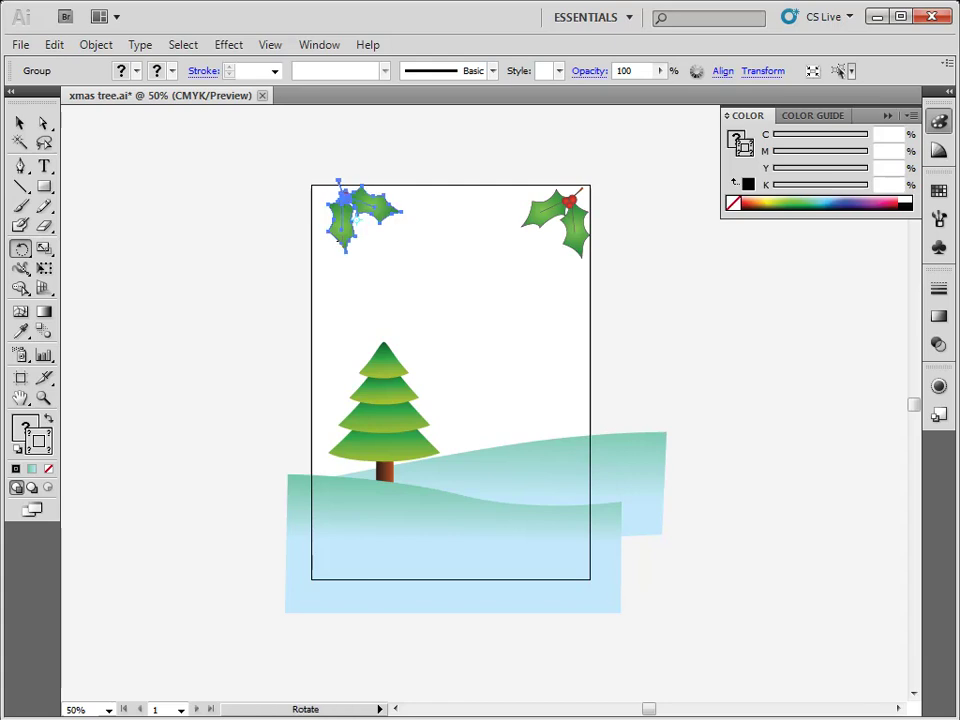
{"action": "key", "text": "v"}
{"action": "left_click_drag", "start_coordinate": [404, 257], "coordinate": [481, 209]}
{"action": "key", "text": "r"}
{"action": "key", "text": "v"}
{"action": "left_click", "coordinate": [314, 257]}
Step: Place another slightly smaller holly copy further along the top edge
{"action": "left_click_drag", "start_coordinate": [502, 256], "coordinate": [486, 241]}
{"action": "left_click_drag", "start_coordinate": [467, 208], "coordinate": [470, 206]}
{"action": "left_click", "coordinate": [487, 193]}
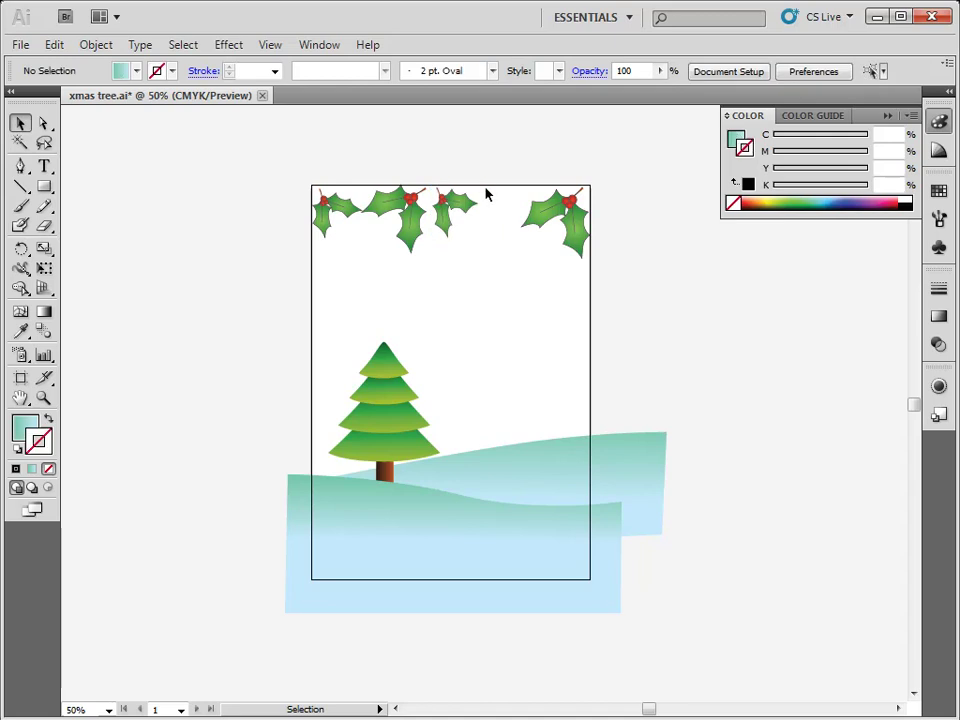
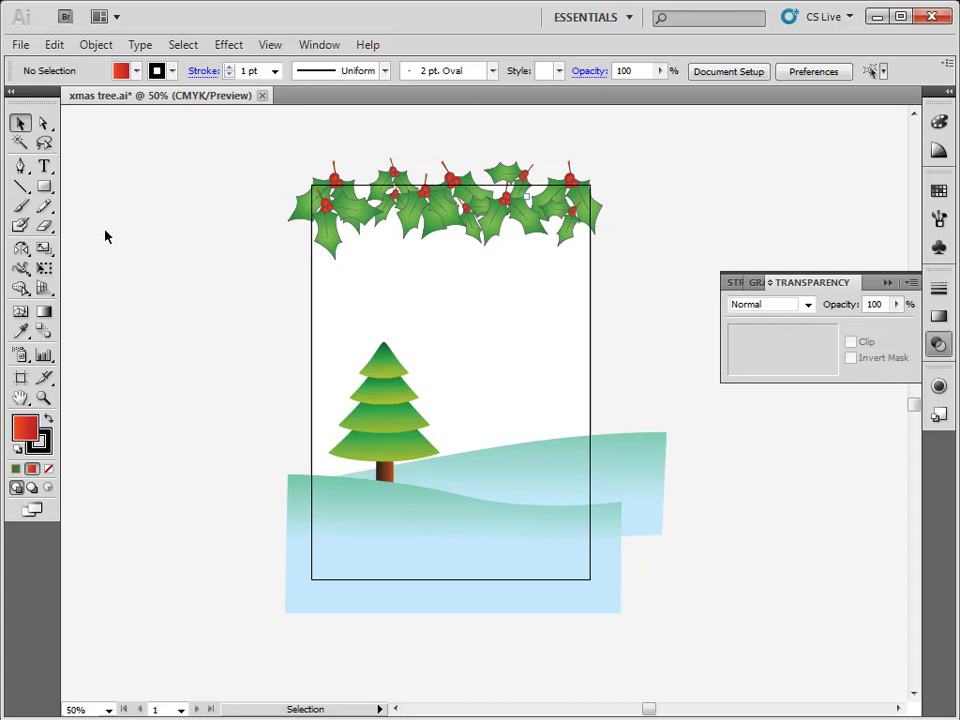
Step: Draw a long rectangular bar across the top of the card
{"action": "left_click", "coordinate": [339, 225]}
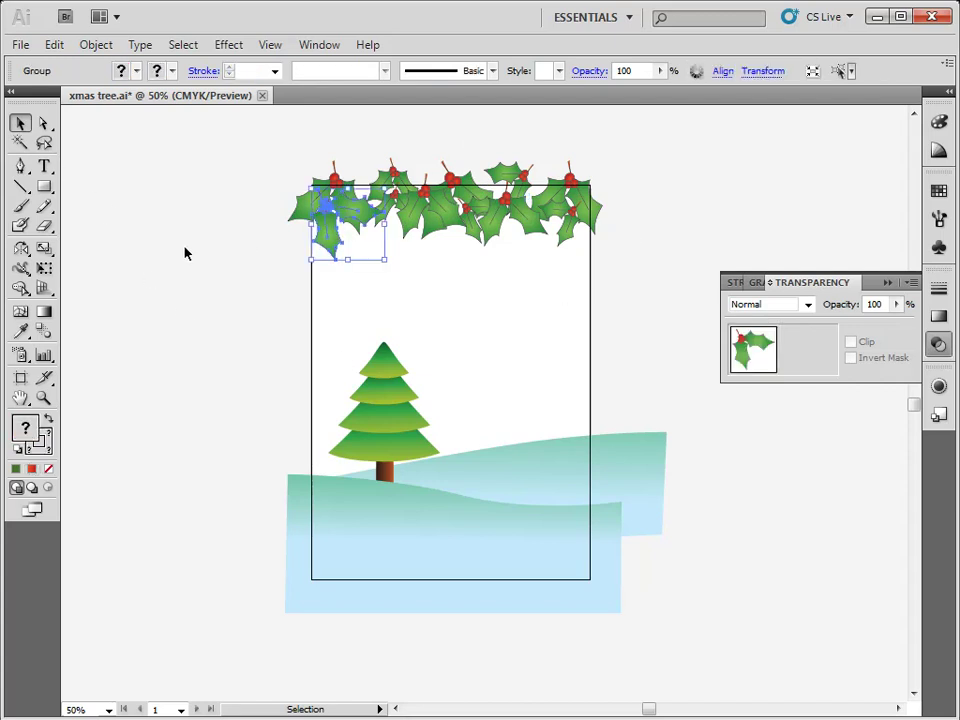
{"action": "left_click", "coordinate": [44, 186]}
{"action": "left_click_drag", "start_coordinate": [303, 172], "coordinate": [602, 207]}
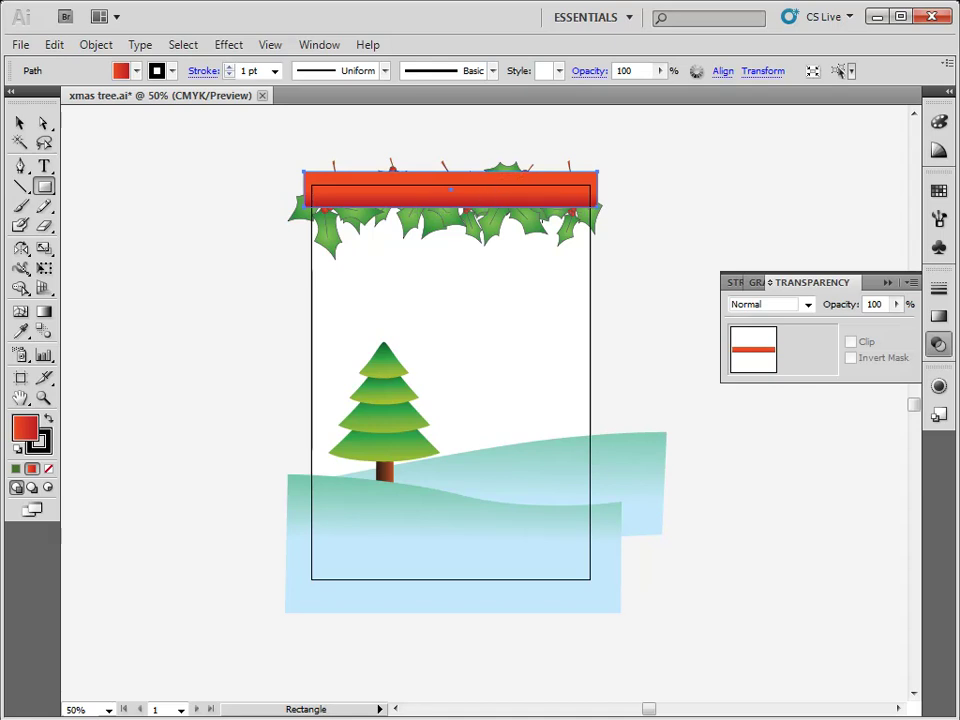
Step: Fill the bar with the sampled red gradient, set to Linear and running vertically
{"action": "left_click", "coordinate": [20, 331]}
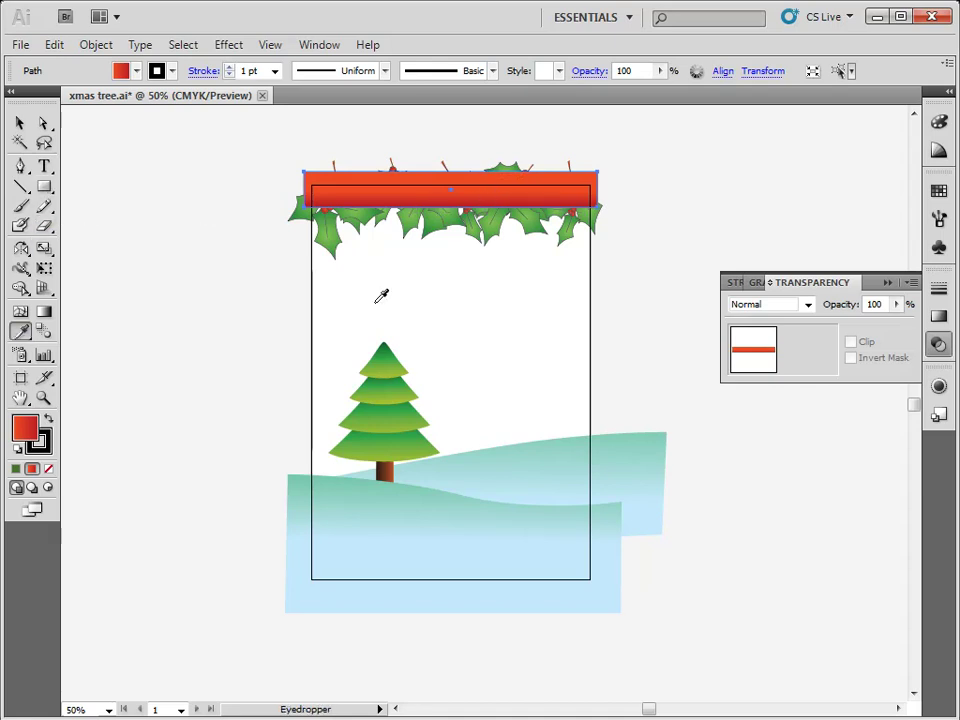
{"action": "left_click", "coordinate": [582, 211]}
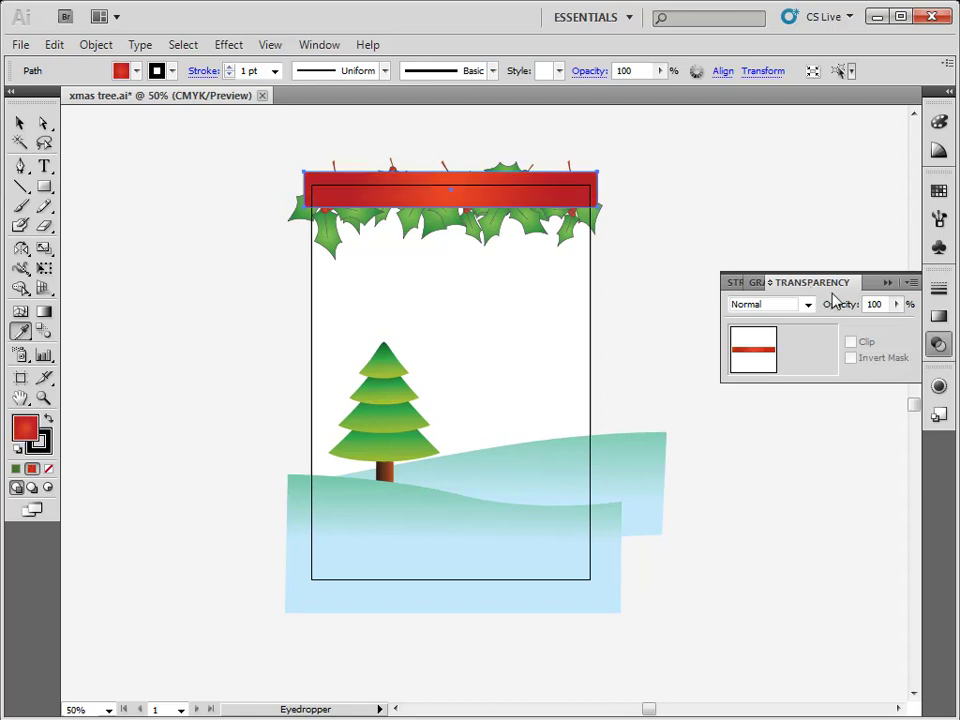
{"action": "left_click", "coordinate": [940, 318]}
{"action": "left_click", "coordinate": [897, 308]}
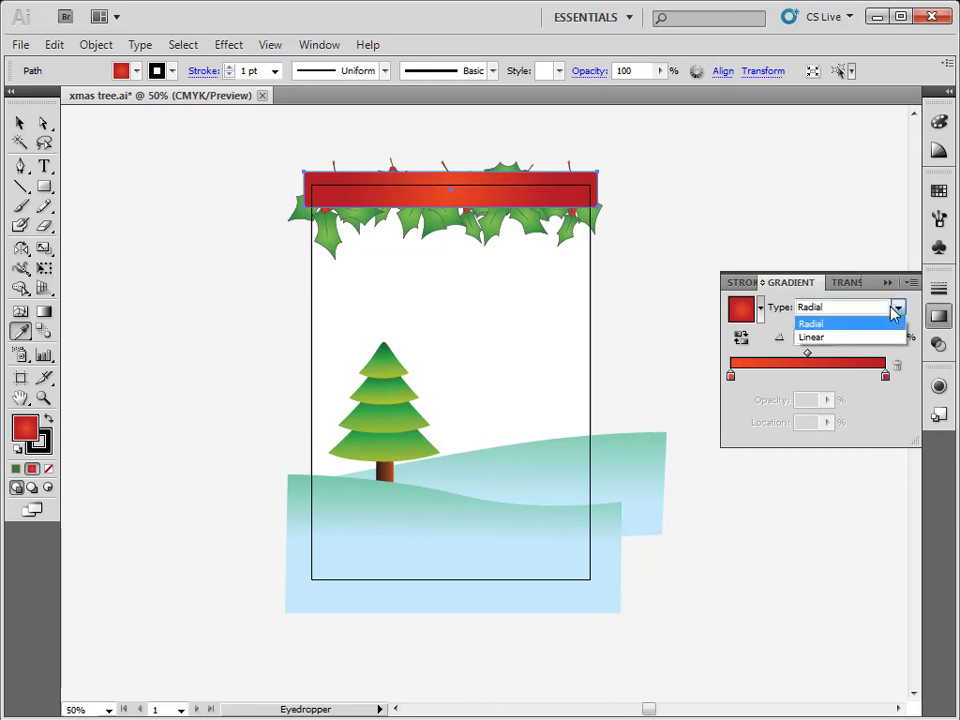
{"action": "left_click", "coordinate": [838, 338]}
{"action": "key", "text": "g"}
{"action": "left_click_drag", "start_coordinate": [438, 174], "coordinate": [449, 214]}
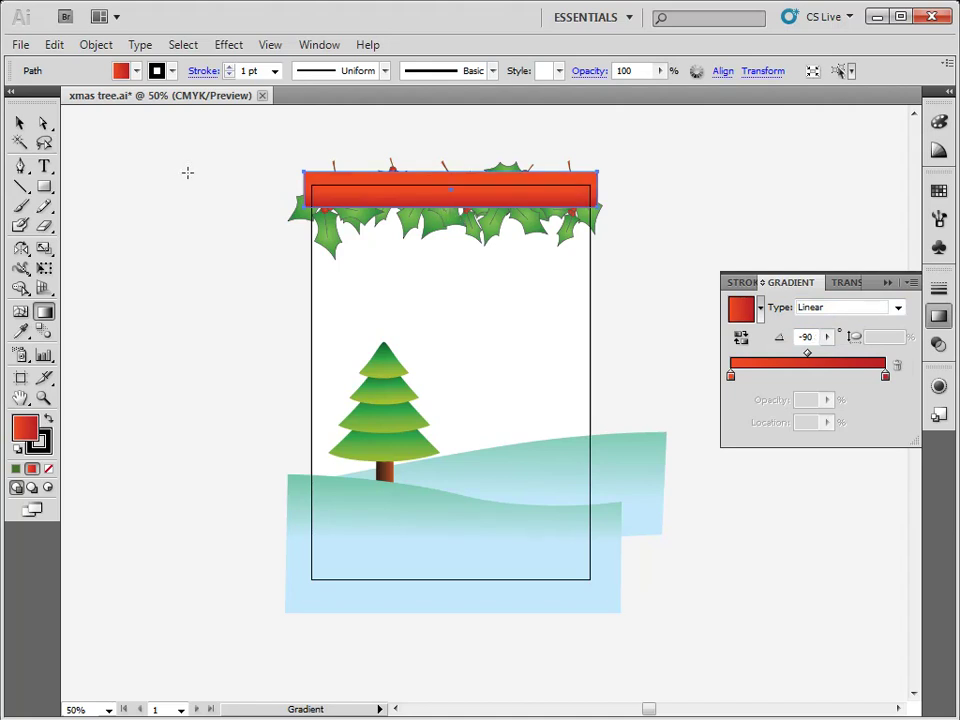
Step: Remove the bar's outline and send it behind the holly garland
{"action": "left_click", "coordinate": [19, 122]}
{"action": "left_click", "coordinate": [47, 470]}
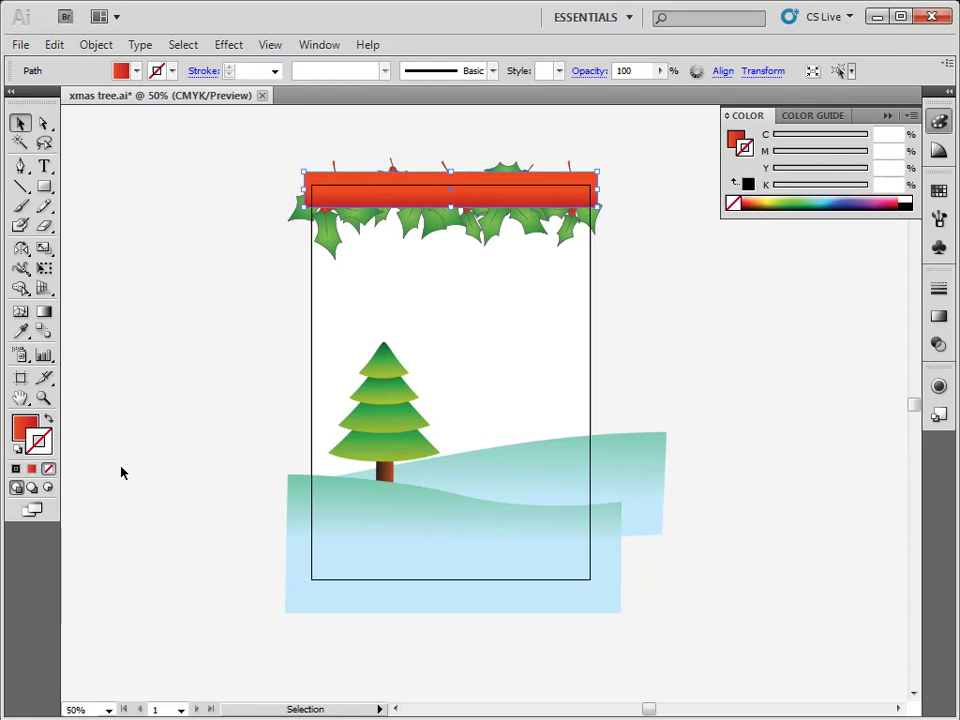
{"action": "key", "text": "ctrl+shift+bracketleft"}
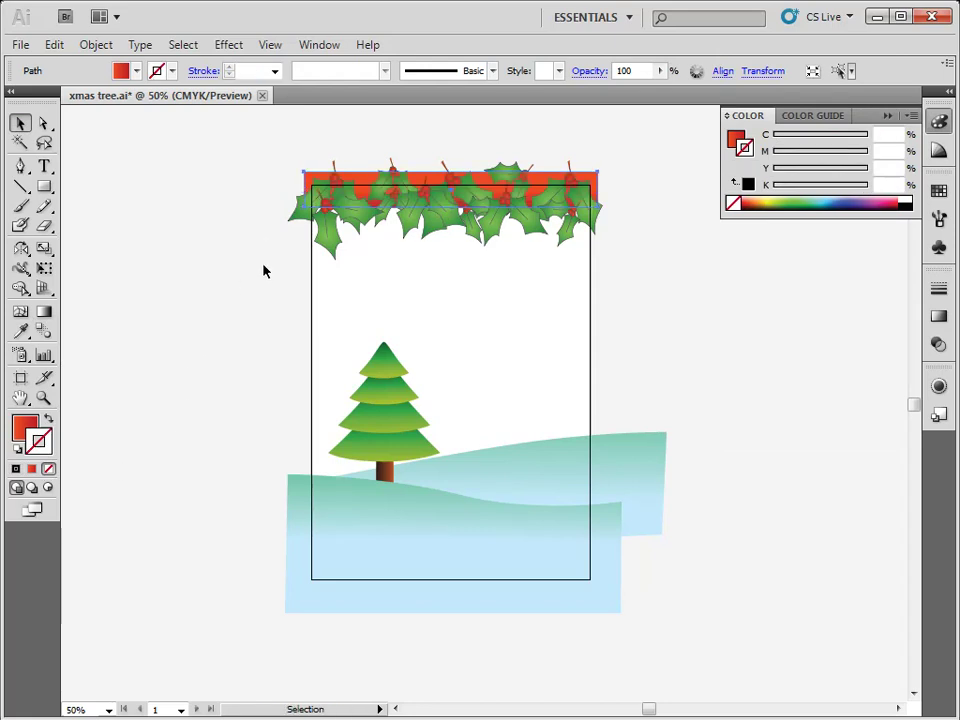
{"action": "left_click", "coordinate": [241, 268]}
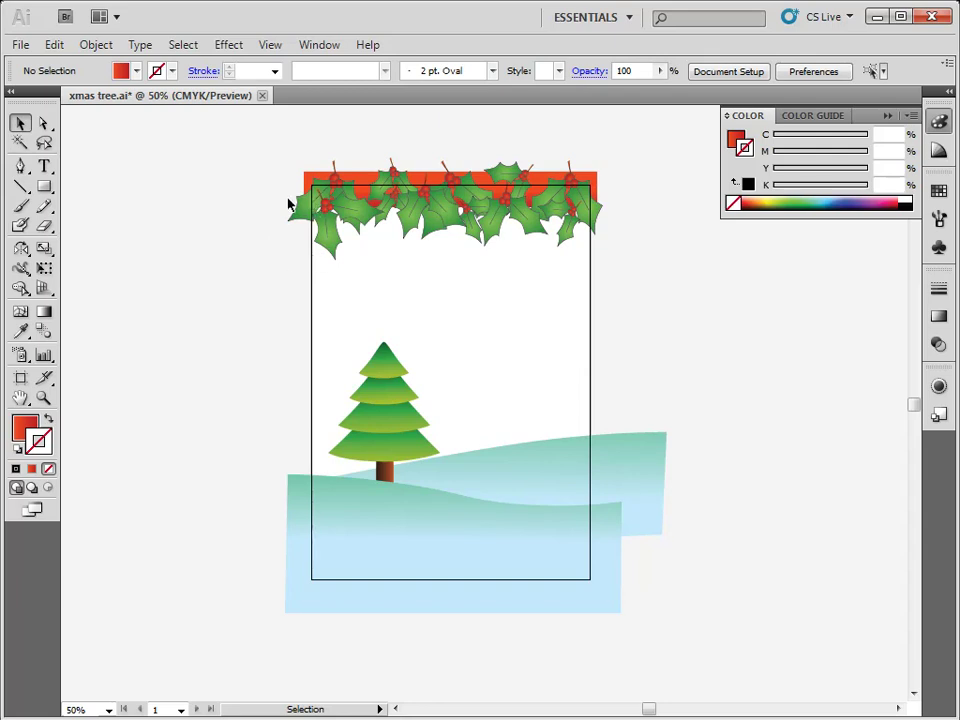
Step: Move a holly cluster and leaf below the garland, undoing the garland shift
{"action": "left_click", "coordinate": [523, 229]}
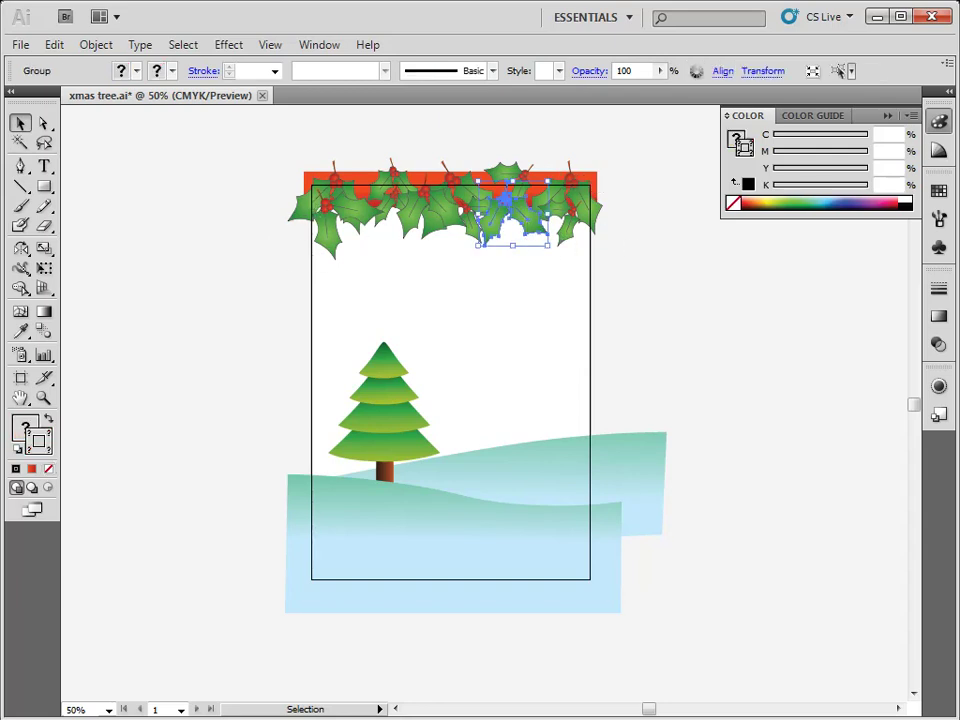
{"action": "left_click_drag", "start_coordinate": [506, 190], "coordinate": [521, 257]}
{"action": "left_click_drag", "start_coordinate": [484, 214], "coordinate": [493, 259]}
{"action": "left_click_drag", "start_coordinate": [424, 232], "coordinate": [416, 283]}
{"action": "key", "text": "ctrl+z"}
{"action": "key", "text": "ctrl+z"}
{"action": "key", "text": "ctrl+z"}
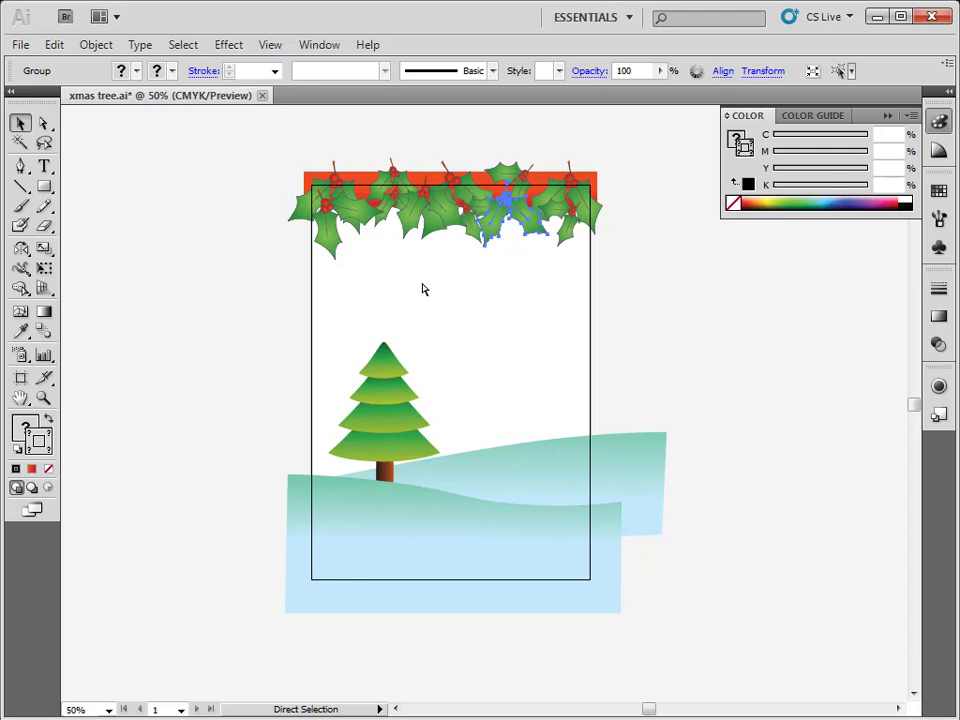
{"action": "left_click", "coordinate": [653, 284]}
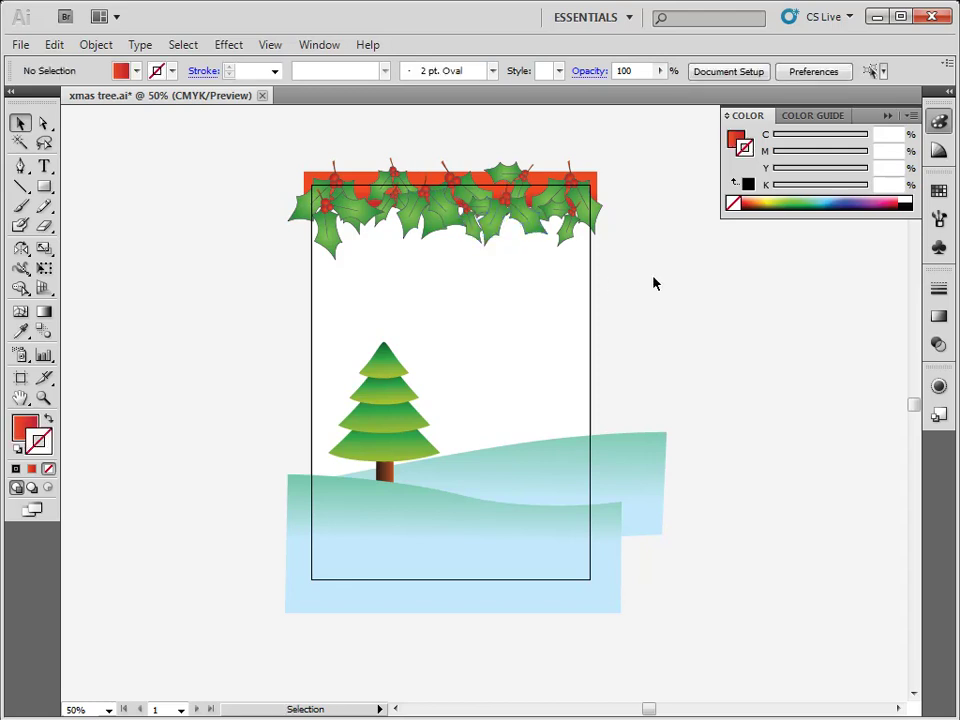
Step: Shrink the main Christmas tree
{"action": "left_click", "coordinate": [392, 447]}
{"action": "left_click_drag", "start_coordinate": [440, 342], "coordinate": [409, 394]}
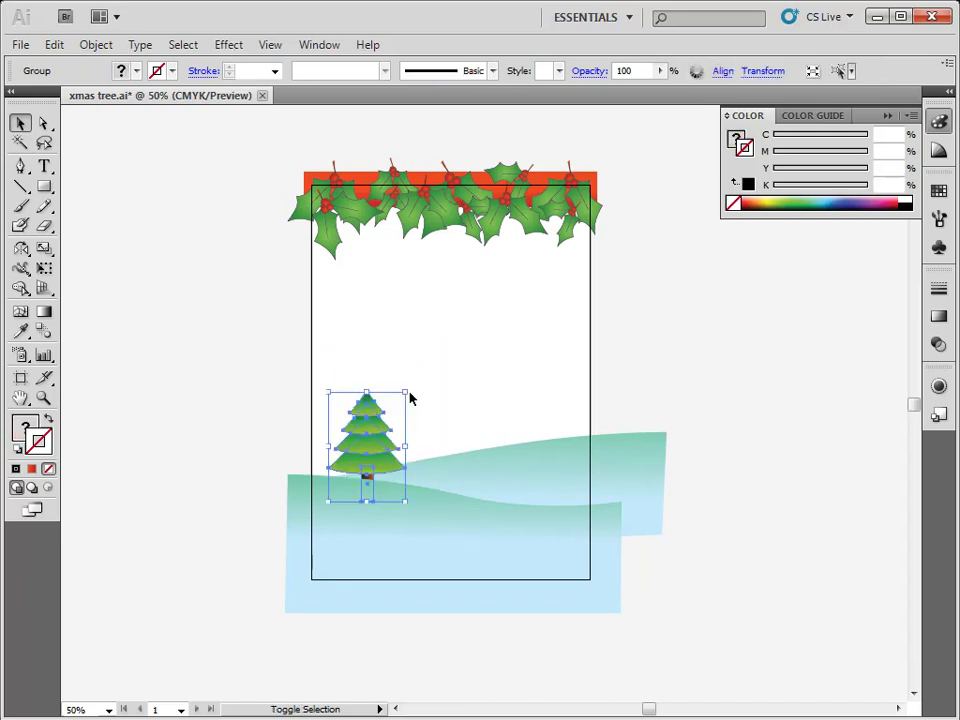
{"action": "left_click", "coordinate": [298, 459]}
Step: Copy the tree to its right, shrink it and set it on the snowy hill
{"action": "left_click_drag", "start_coordinate": [367, 451], "coordinate": [461, 423]}
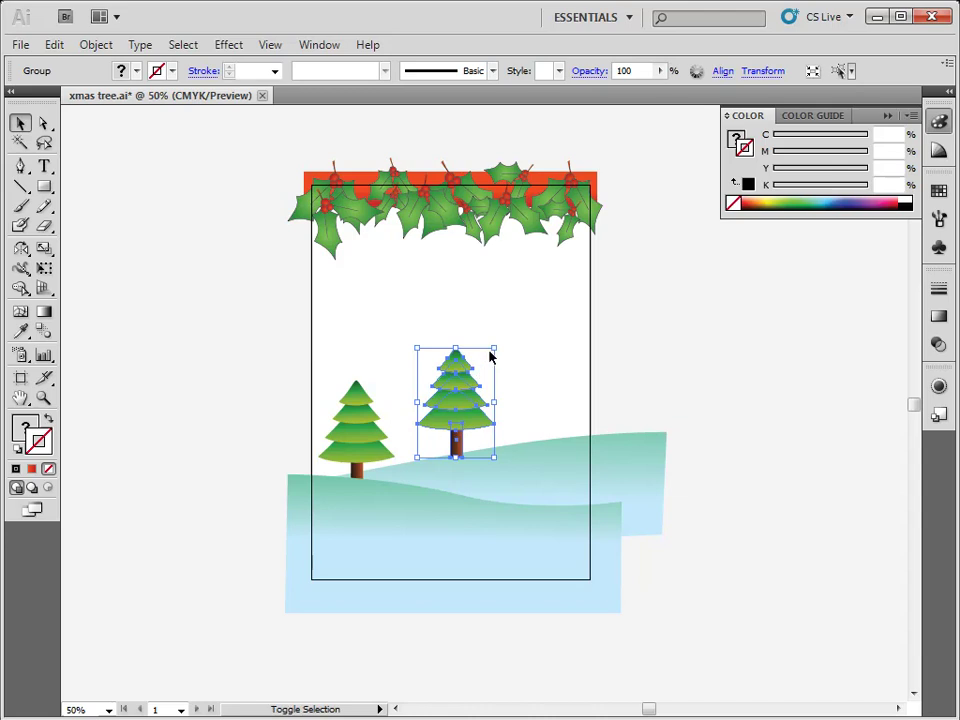
{"action": "left_click_drag", "start_coordinate": [495, 346], "coordinate": [478, 373]}
{"action": "left_click_drag", "start_coordinate": [462, 422], "coordinate": [455, 451]}
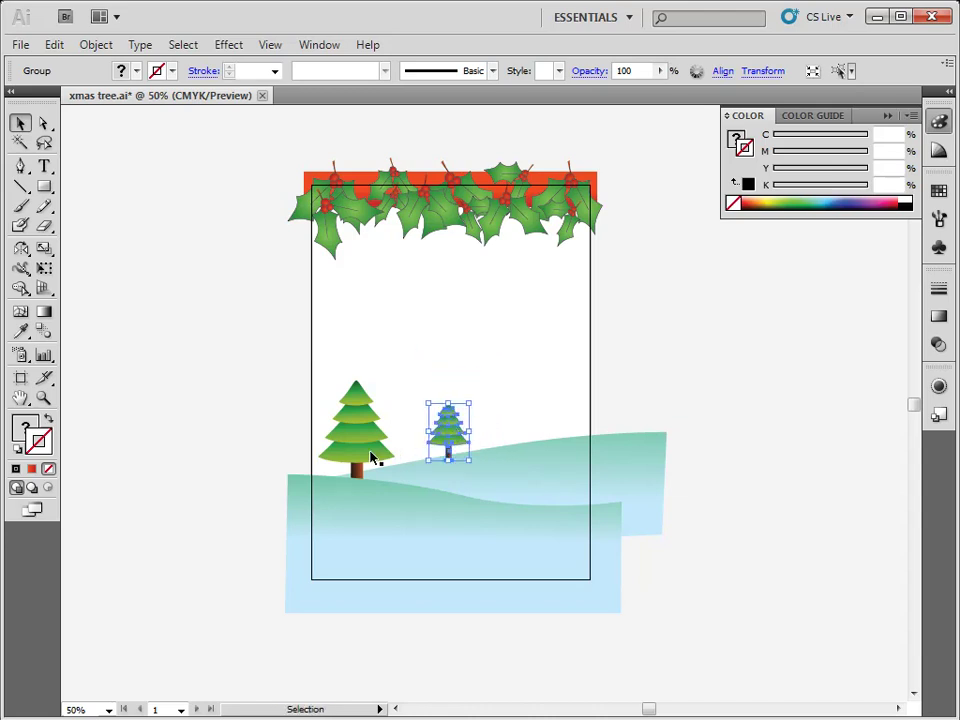
{"action": "key", "text": "ctrl"}
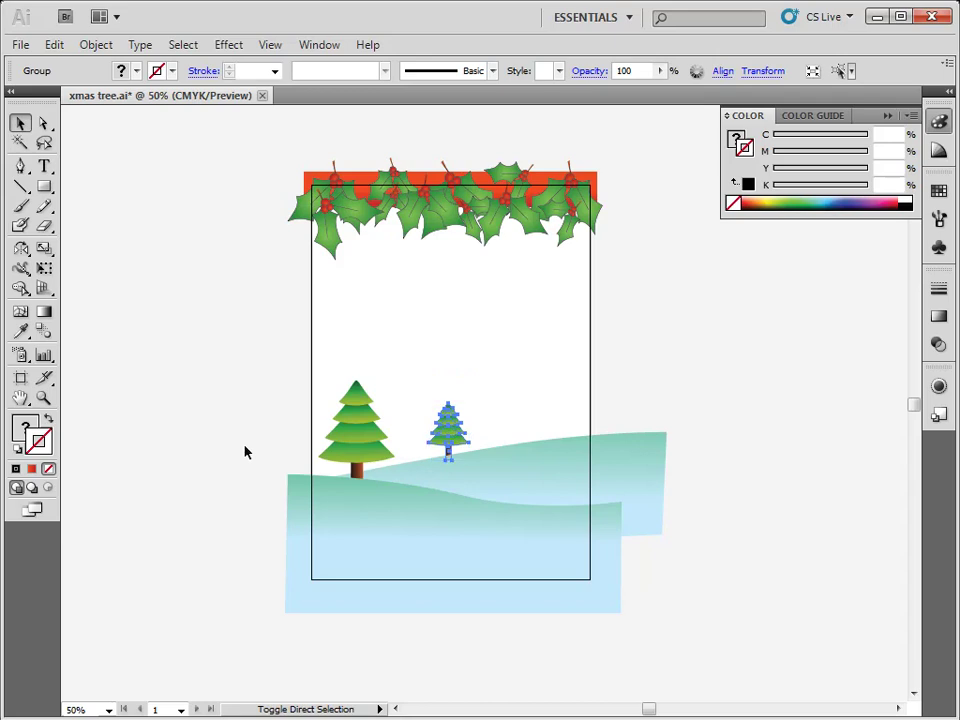
{"action": "left_click", "coordinate": [229, 441]}
{"action": "left_click", "coordinate": [453, 436]}
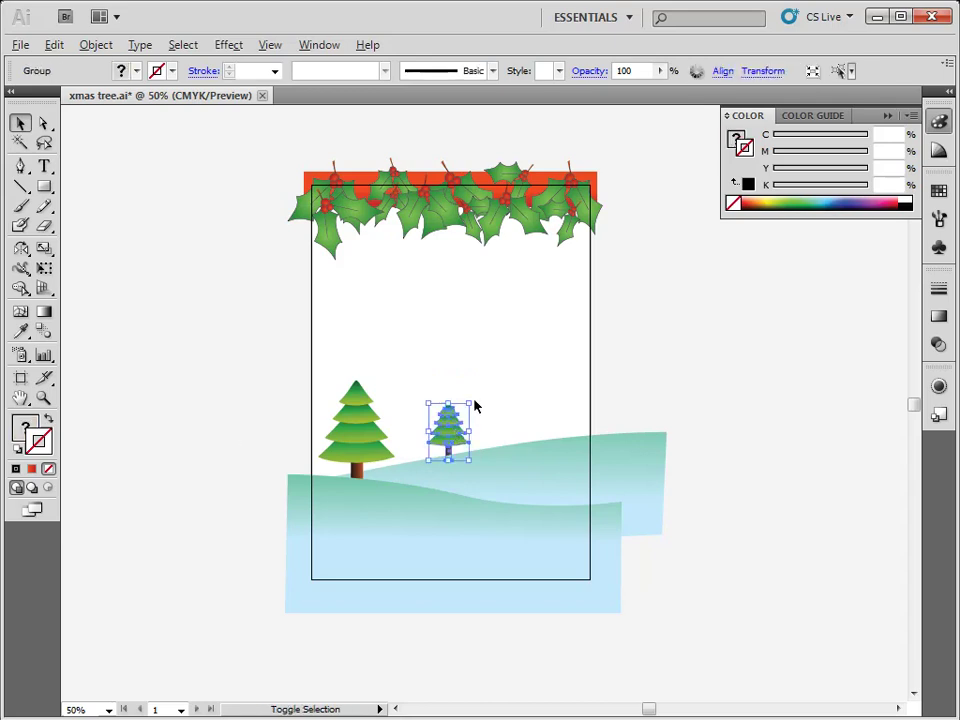
{"action": "left_click_drag", "start_coordinate": [466, 399], "coordinate": [567, 428]}
{"action": "left_click", "coordinate": [234, 420]}
{"action": "left_click", "coordinate": [281, 451]}
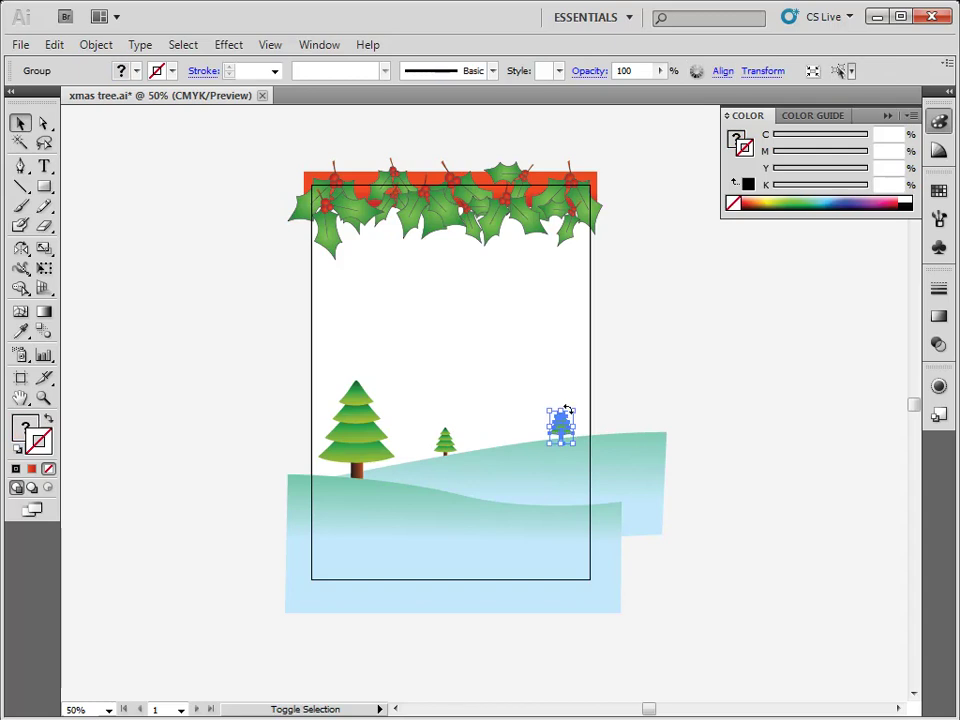
Step: Shrink the right-hand small tree copy further
{"action": "left_click", "coordinate": [596, 414]}
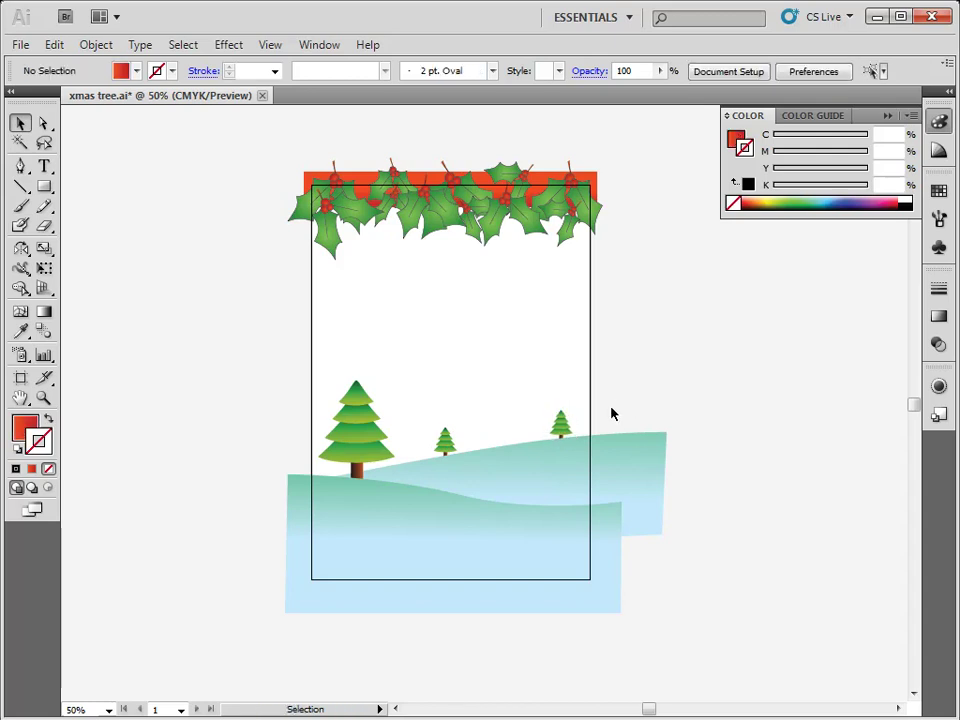
{"action": "left_click", "coordinate": [566, 433]}
{"action": "mouse_move", "coordinate": [576, 409]}
{"action": "left_mouse_down"}
{"action": "mouse_move", "coordinate": [553, 428]}
{"action": "mouse_move", "coordinate": [466, 444]}
{"action": "left_mouse_up"}
{"action": "left_click", "coordinate": [623, 386]}
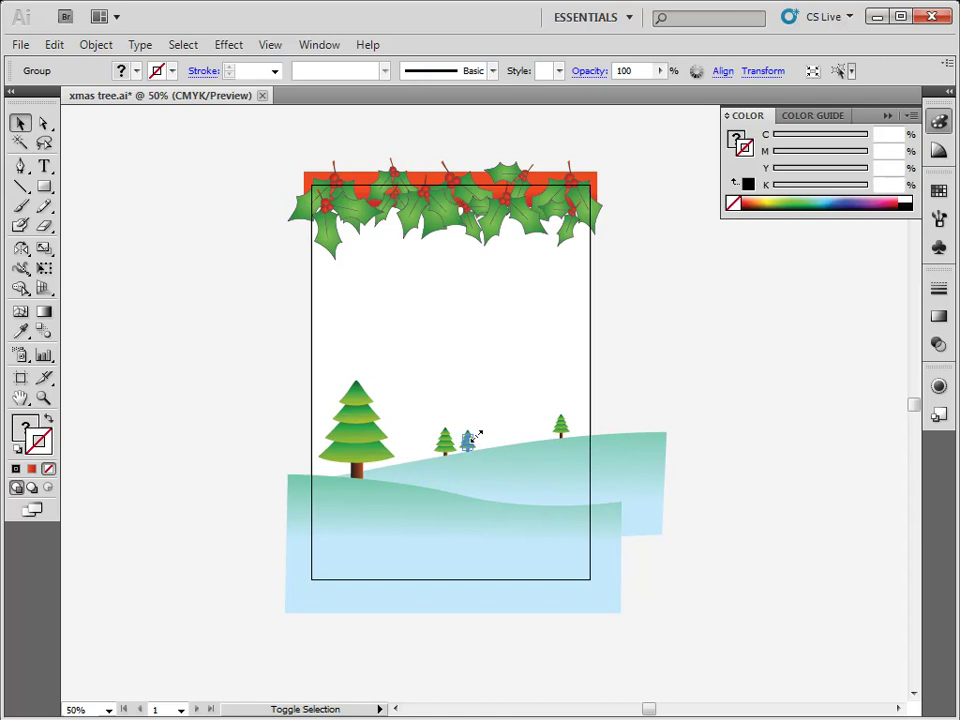
{"action": "left_click", "coordinate": [671, 349]}
{"action": "left_click", "coordinate": [467, 445]}
{"action": "left_click", "coordinate": [167, 358]}
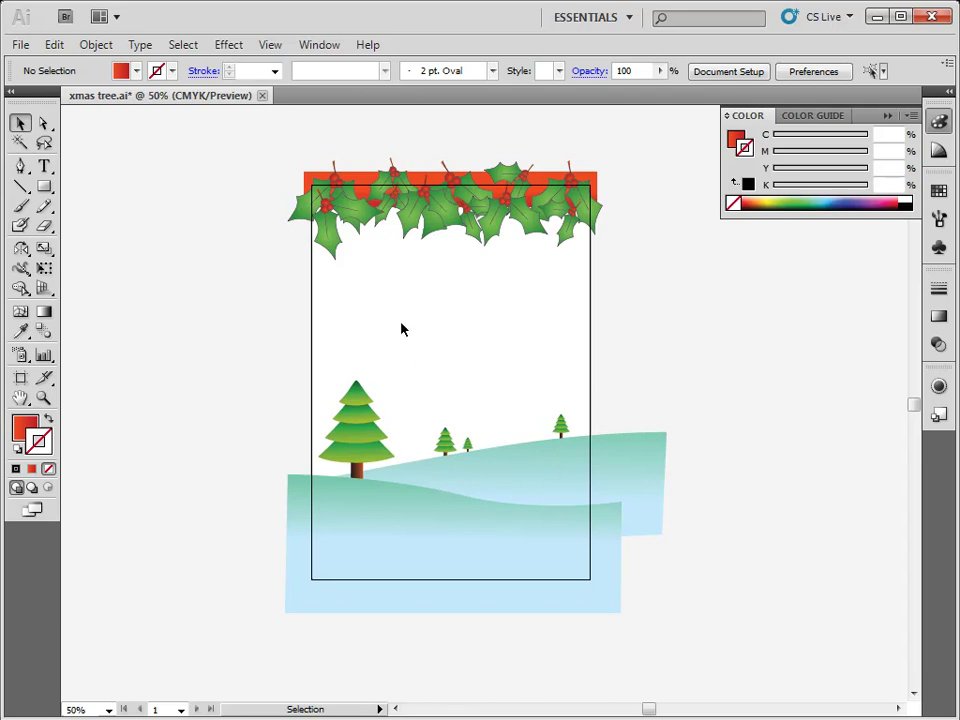
Step: Draw a rectangle covering the whole card and make its gradient end pale cream
{"action": "key", "text": "m"}
{"action": "left_click_drag", "start_coordinate": [292, 157], "coordinate": [616, 613]}
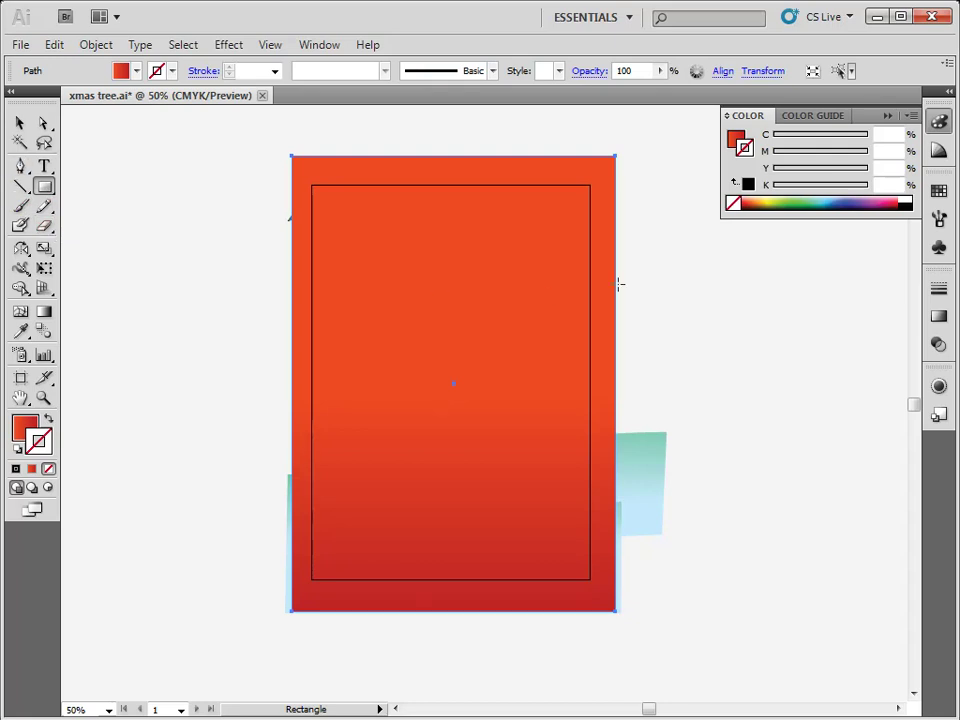
{"action": "left_click", "coordinate": [935, 320]}
{"action": "double_click", "coordinate": [885, 377]}
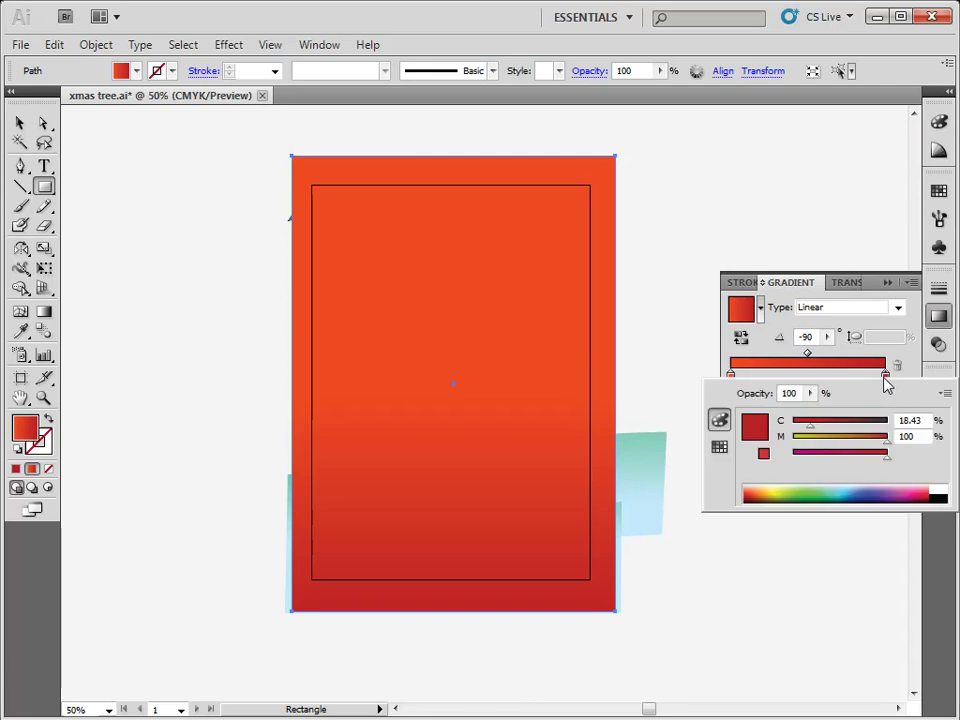
{"action": "left_click", "coordinate": [778, 489]}
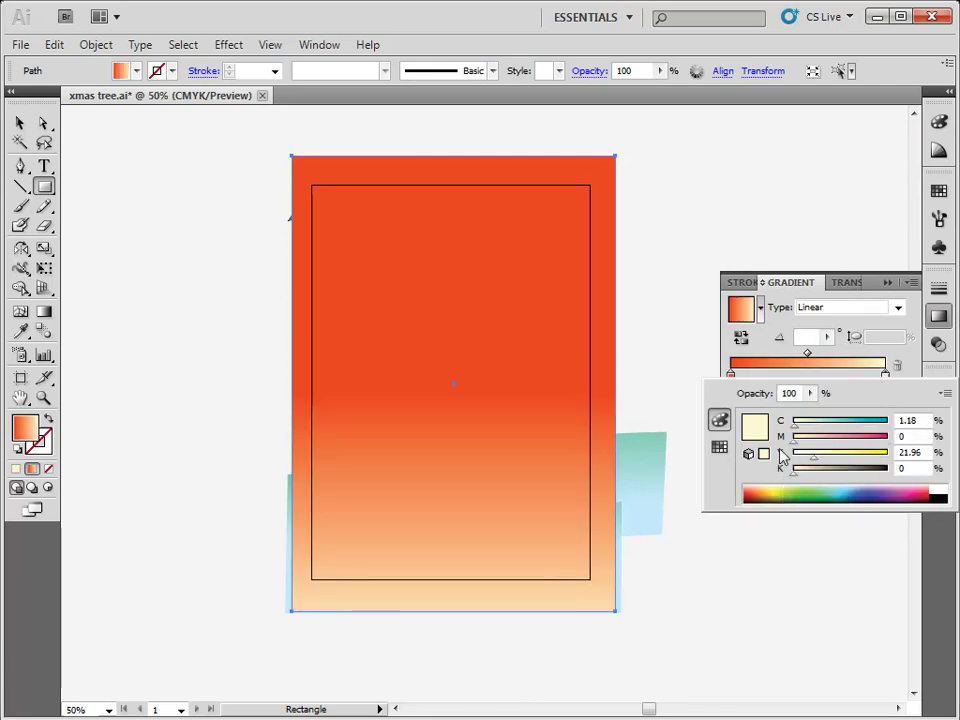
{"action": "left_click", "coordinate": [732, 378]}
Step: Set the gradient's starting stop to a pale cyan-green
{"action": "double_click", "coordinate": [731, 378]}
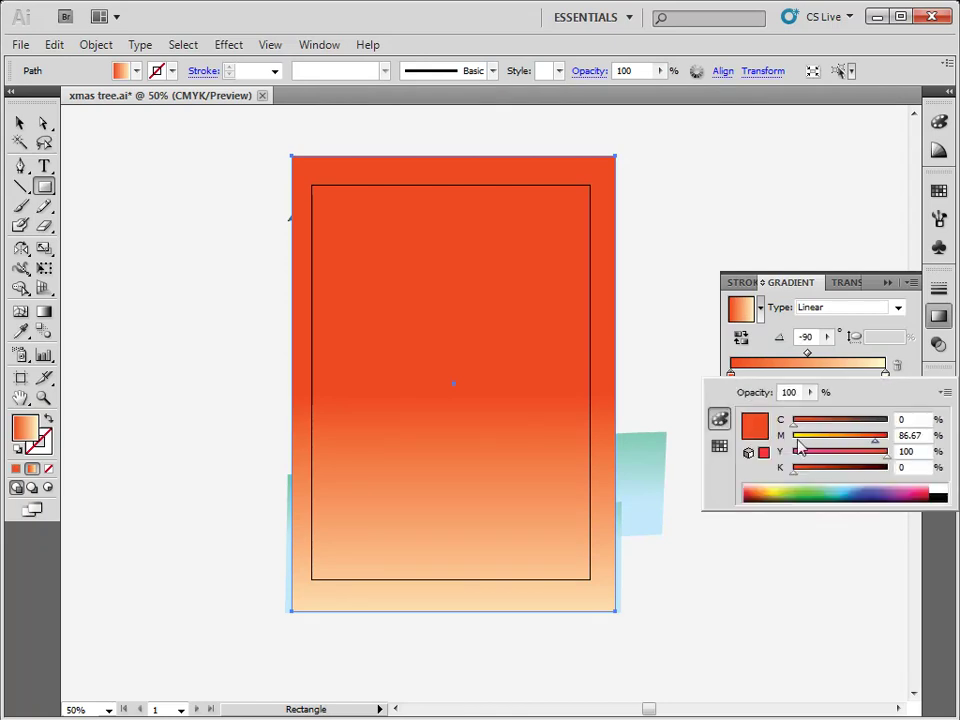
{"action": "left_click", "coordinate": [836, 486]}
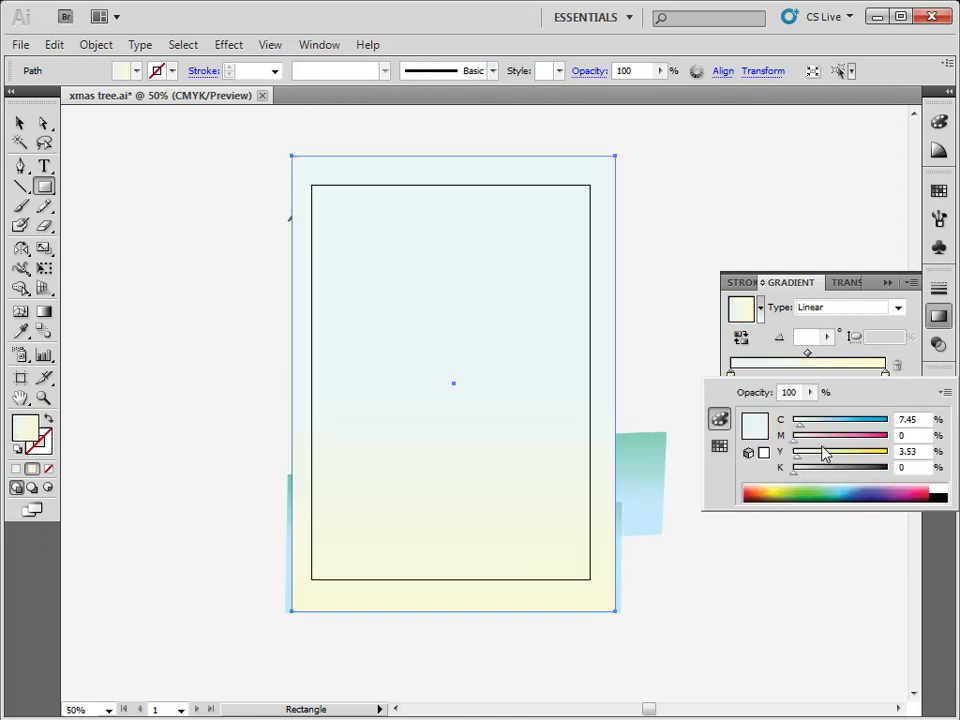
{"action": "left_click", "coordinate": [825, 428]}
{"action": "left_click", "coordinate": [835, 457]}
{"action": "left_click_drag", "start_coordinate": [835, 457], "coordinate": [834, 460]}
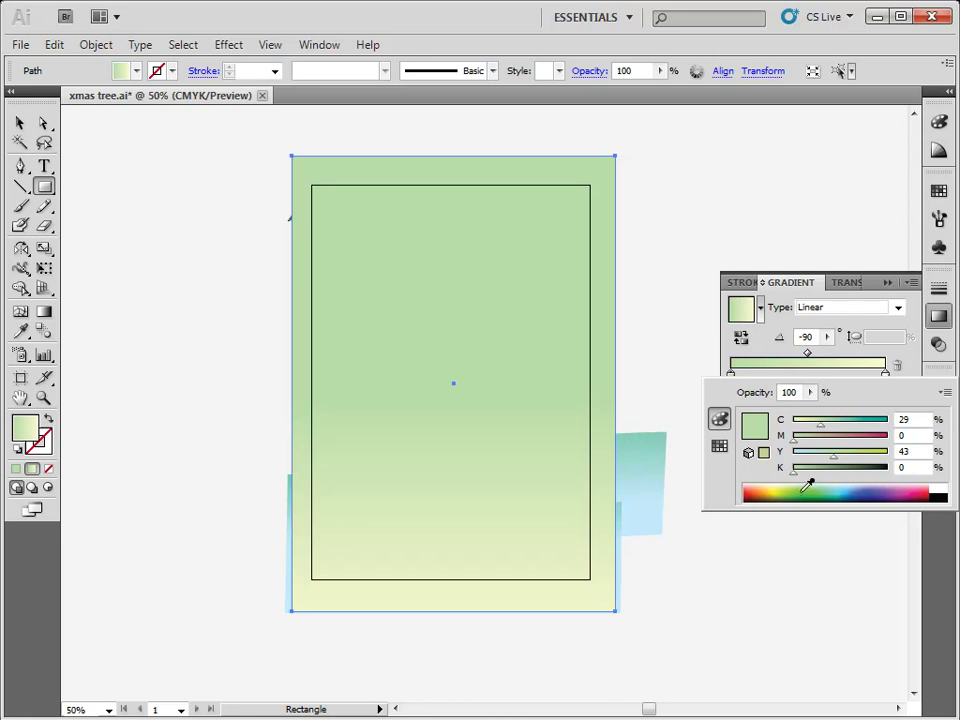
Step: Change the end stop to peach and the top stop to bluish-green
{"action": "left_click", "coordinate": [885, 376]}
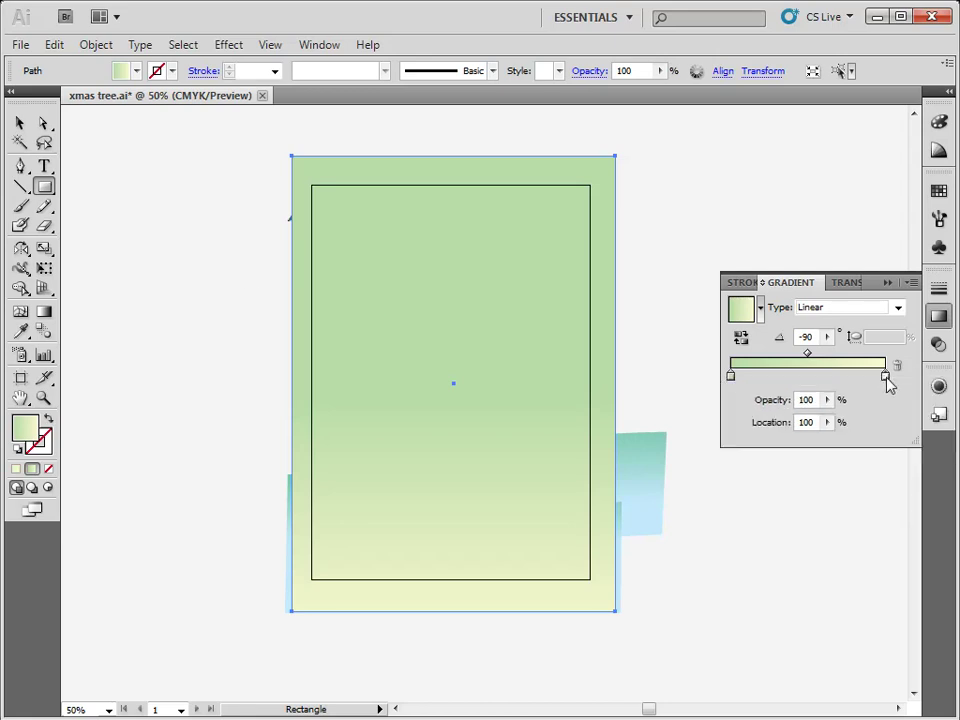
{"action": "double_click", "coordinate": [885, 377]}
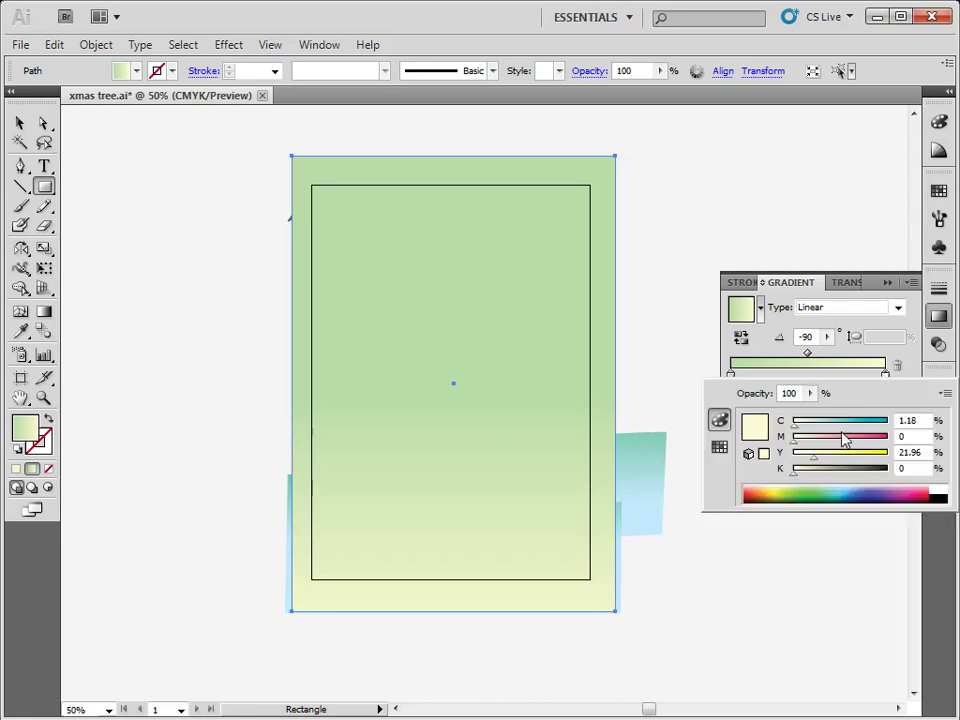
{"action": "left_click", "coordinate": [759, 487]}
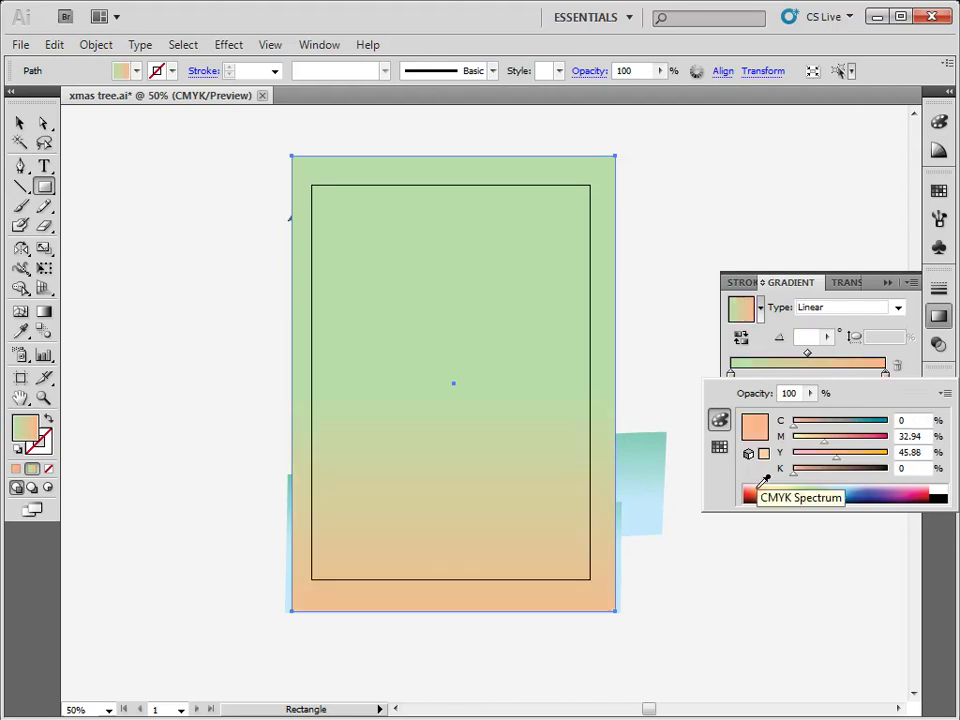
{"action": "left_click", "coordinate": [733, 378]}
{"action": "double_click", "coordinate": [733, 378]}
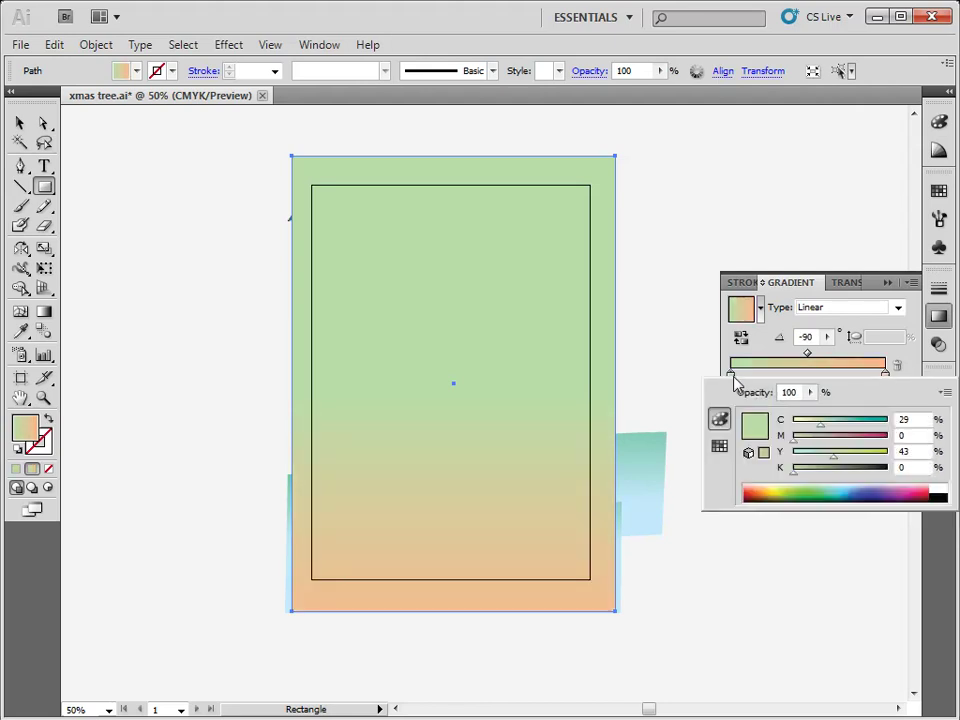
{"action": "left_click", "coordinate": [814, 458]}
{"action": "key", "text": "Escape"}
Step: Run the gradient from teal at the top to peach at the bottom, then send it backward
{"action": "left_click_drag", "start_coordinate": [439, 542], "coordinate": [439, 240]}
{"action": "left_click", "coordinate": [44, 311]}
{"action": "left_click_drag", "start_coordinate": [446, 474], "coordinate": [448, 186]}
{"action": "left_click_drag", "start_coordinate": [476, 327], "coordinate": [476, 567]}
{"action": "left_click_drag", "start_coordinate": [467, 267], "coordinate": [475, 608]}
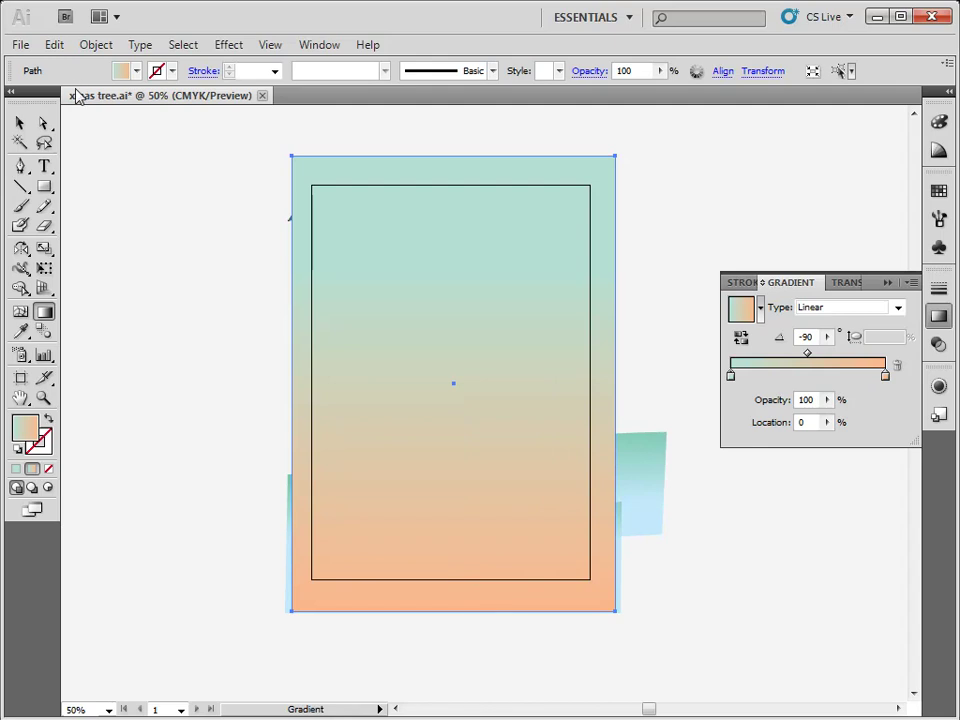
{"action": "left_click", "coordinate": [20, 122]}
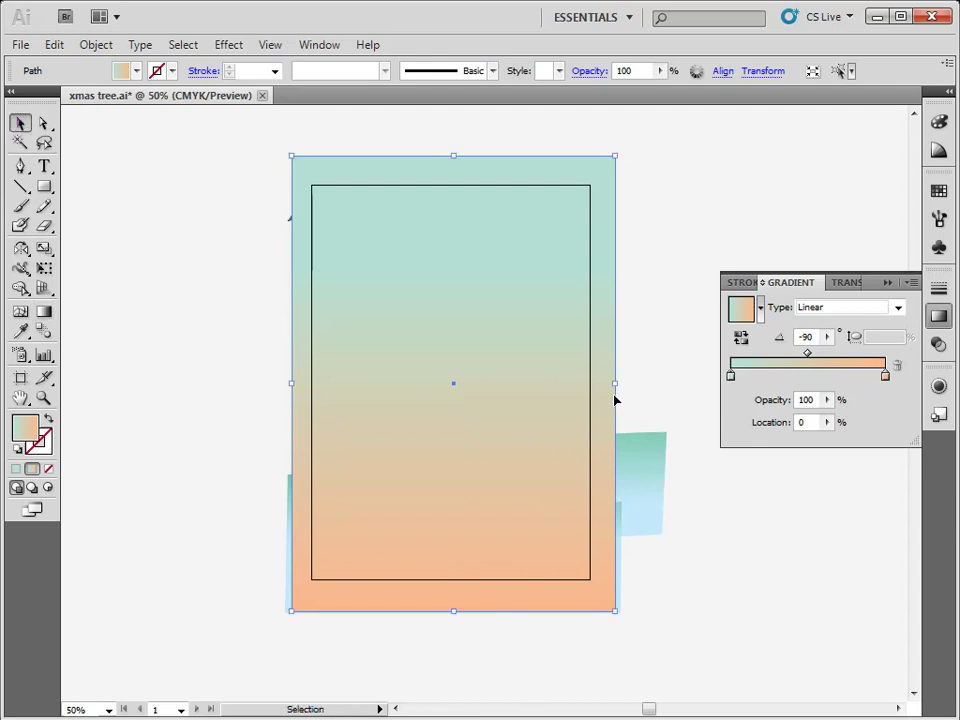
{"action": "key", "text": "ctrl+shift+bracketleft"}
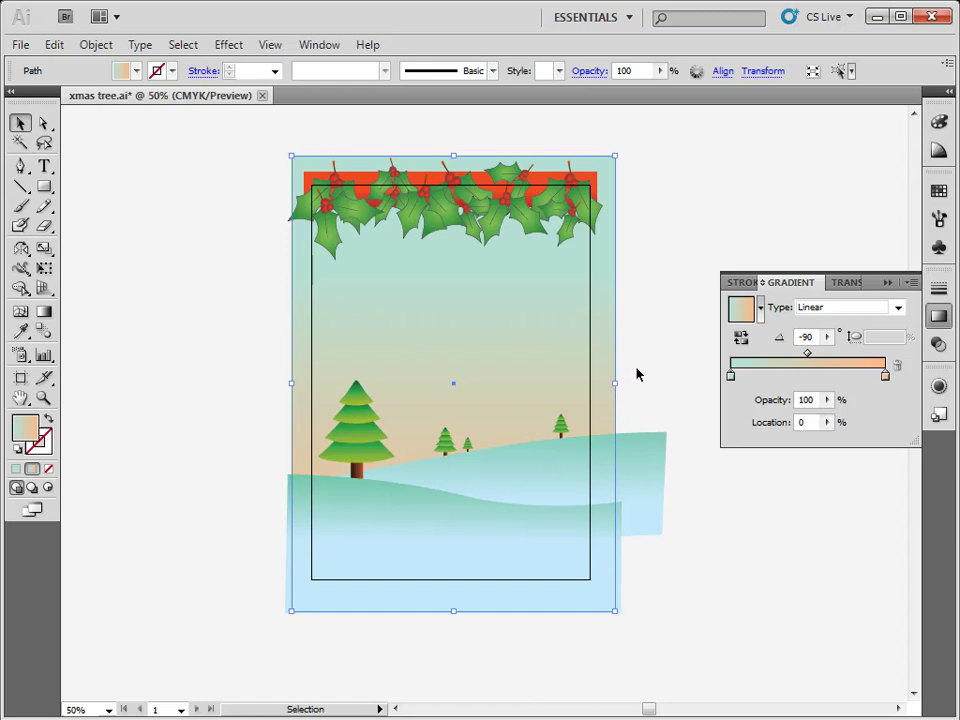
Step: Lower the top stop's cyan and the bottom stop's magenta for a paler mint-to-peach sky
{"action": "left_click", "coordinate": [657, 316]}
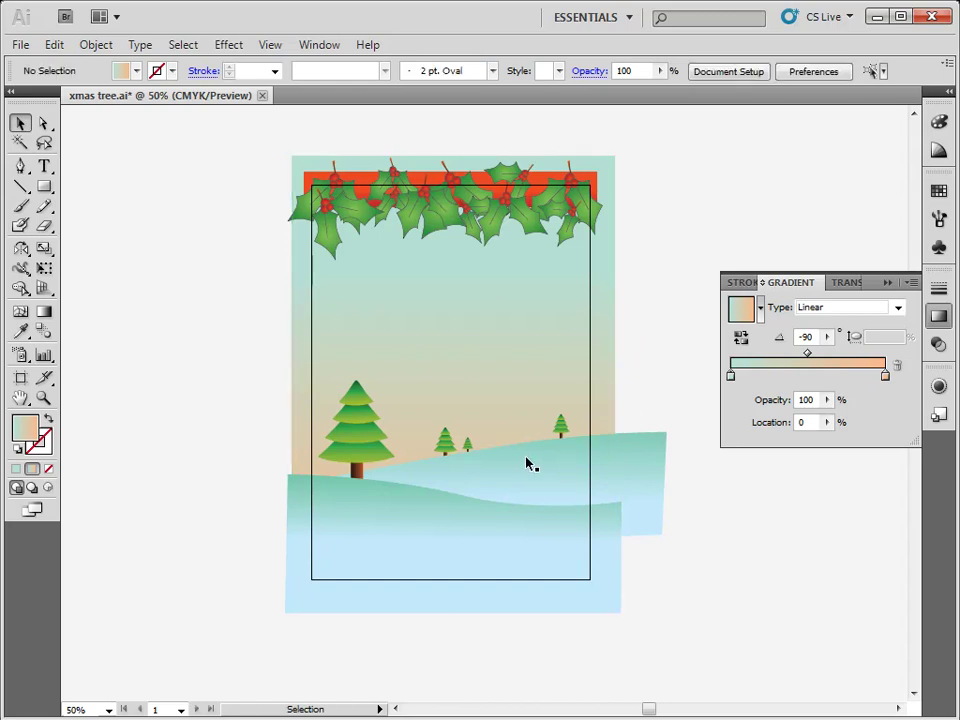
{"action": "left_click", "coordinate": [313, 468]}
{"action": "double_click", "coordinate": [731, 376]}
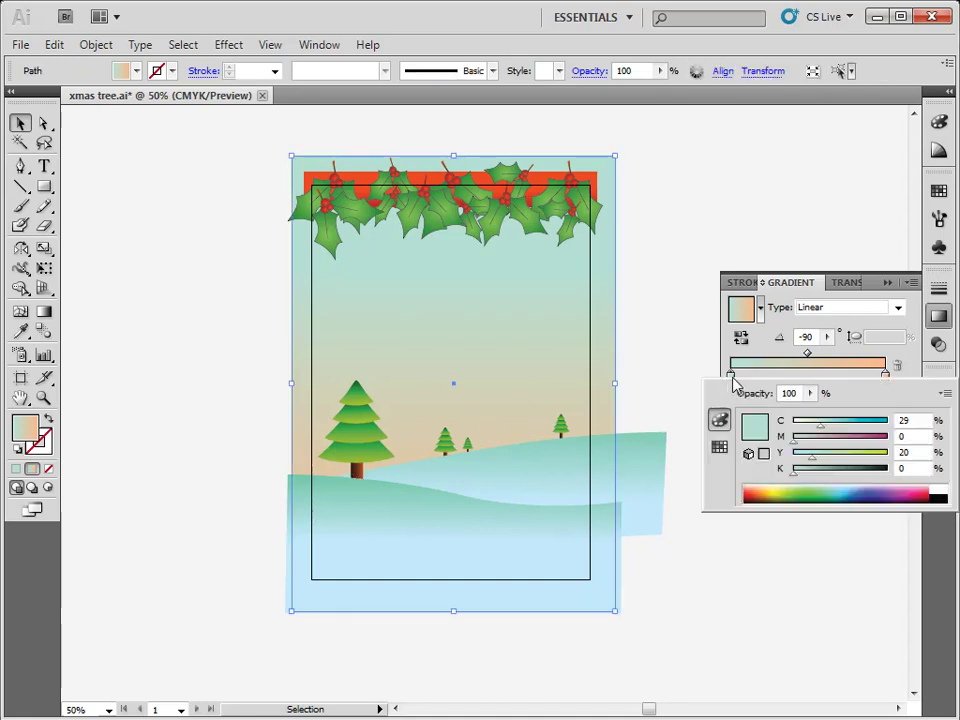
{"action": "left_click_drag", "start_coordinate": [812, 430], "coordinate": [806, 430]}
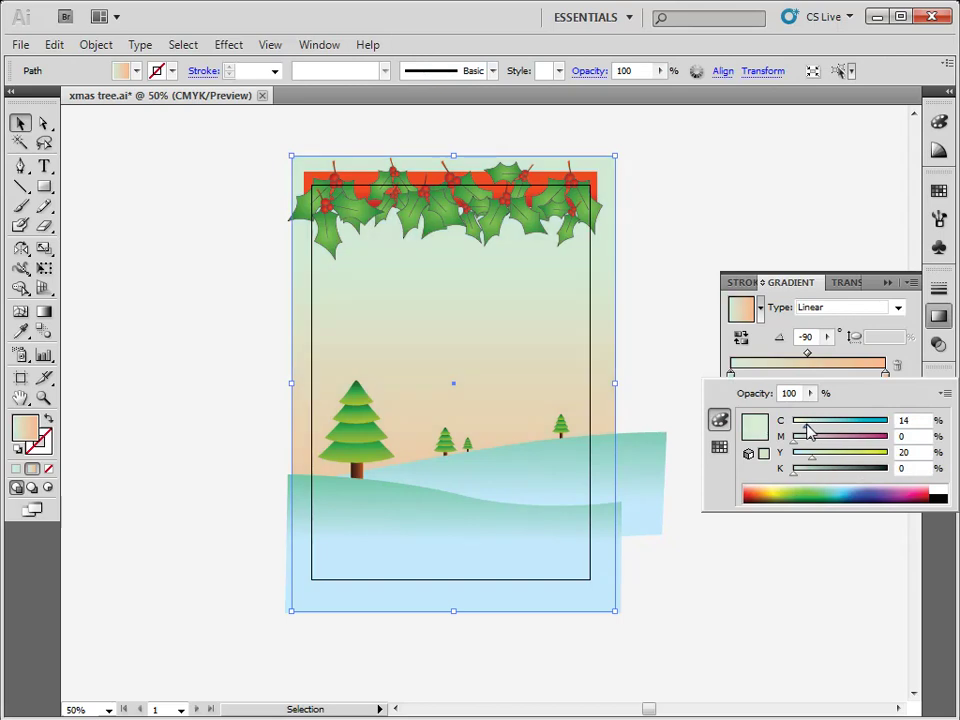
{"action": "left_click", "coordinate": [885, 376]}
{"action": "double_click", "coordinate": [885, 376]}
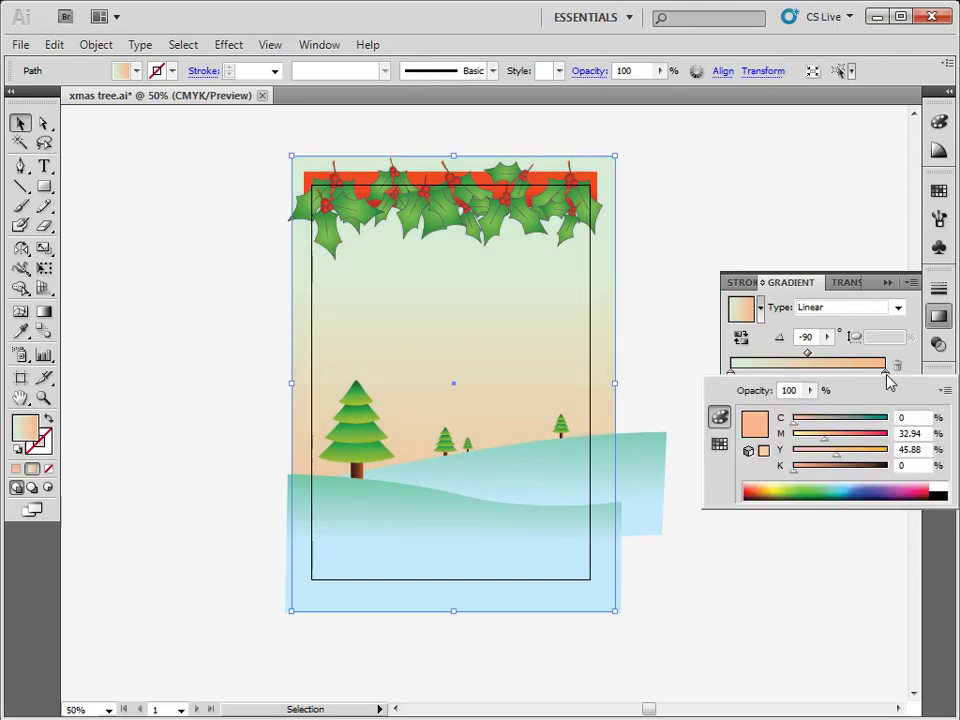
{"action": "left_click_drag", "start_coordinate": [825, 439], "coordinate": [815, 447]}
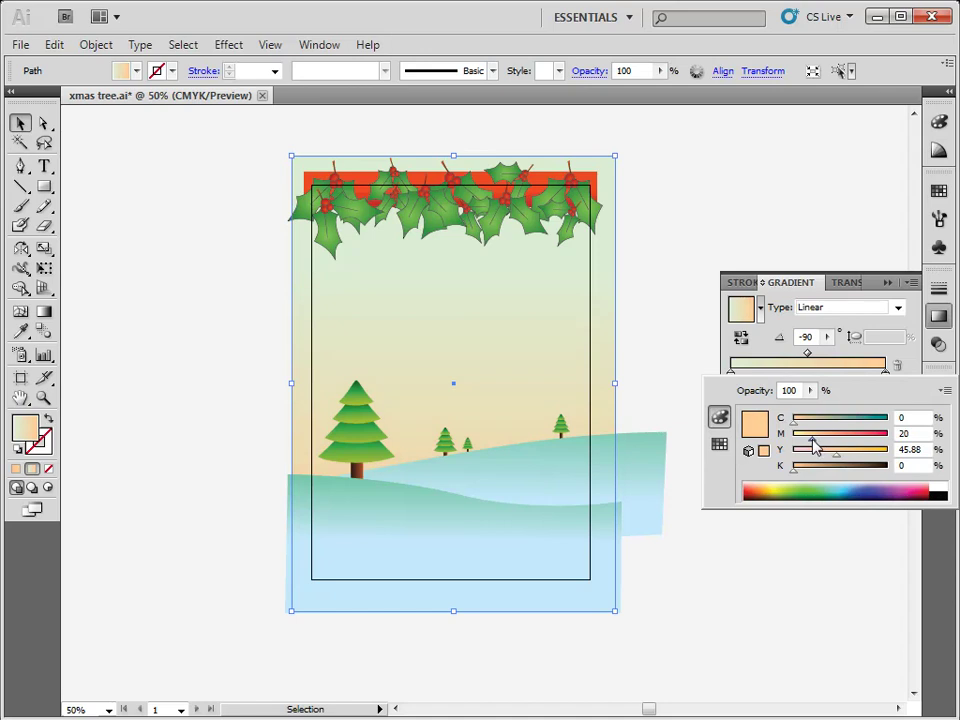
{"action": "left_click", "coordinate": [666, 400]}
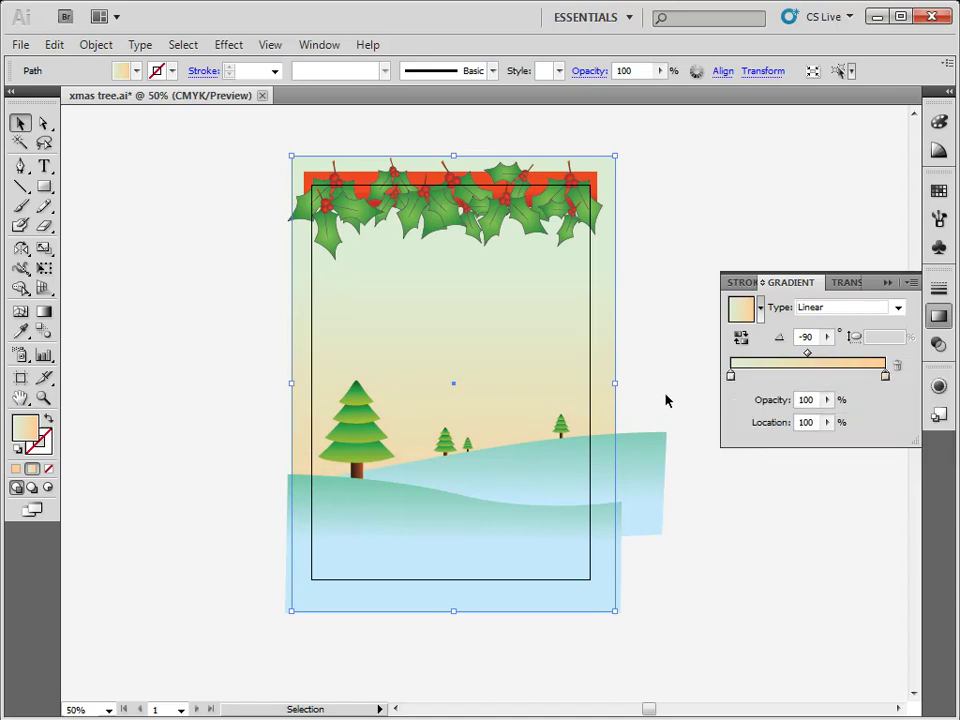
Step: Clear the selection and collapse the Gradient panel into the dock
{"action": "left_click", "coordinate": [666, 400]}
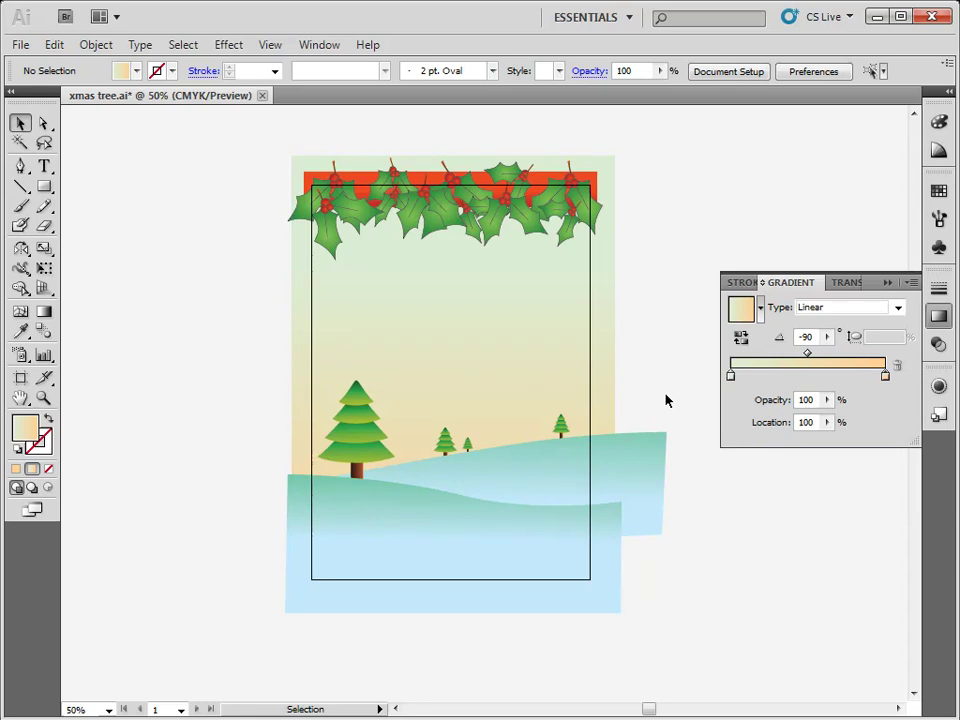
{"action": "left_click", "coordinate": [656, 470]}
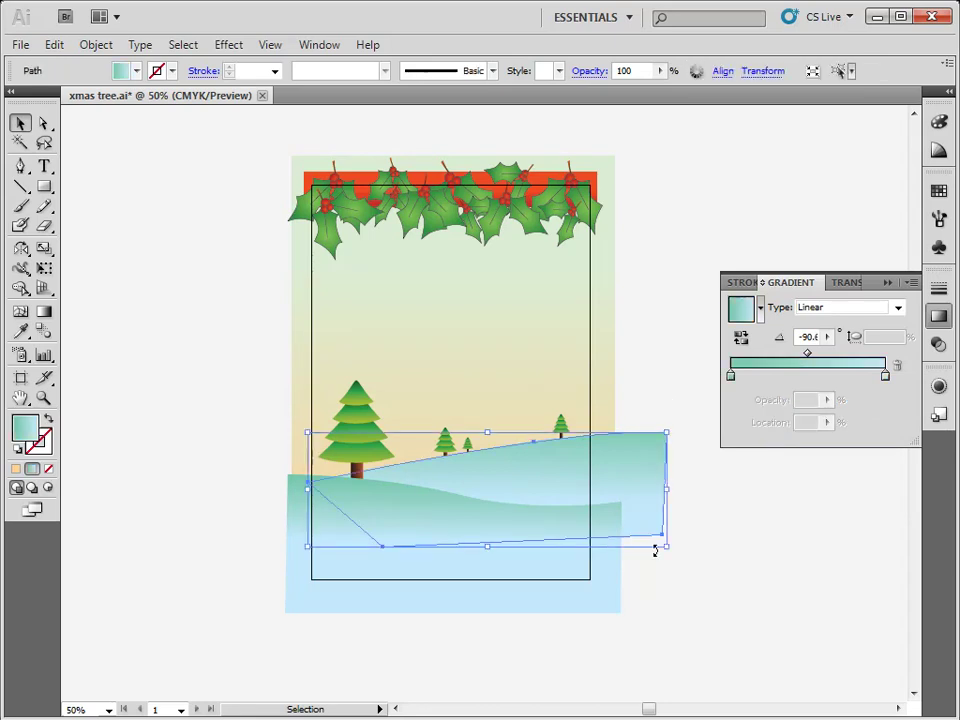
{"action": "left_click_drag", "start_coordinate": [654, 146], "coordinate": [619, 633]}
{"action": "left_click", "coordinate": [659, 278]}
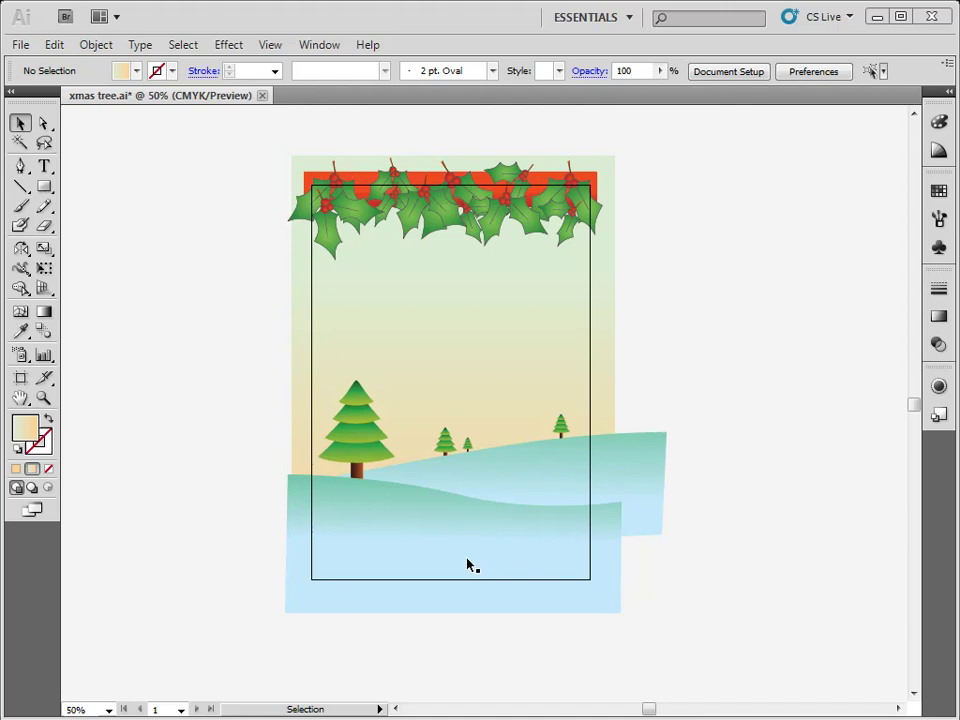
Step: Draw a rectangle matching the card's inner frame and move it to the card's right
{"action": "left_click", "coordinate": [44, 189]}
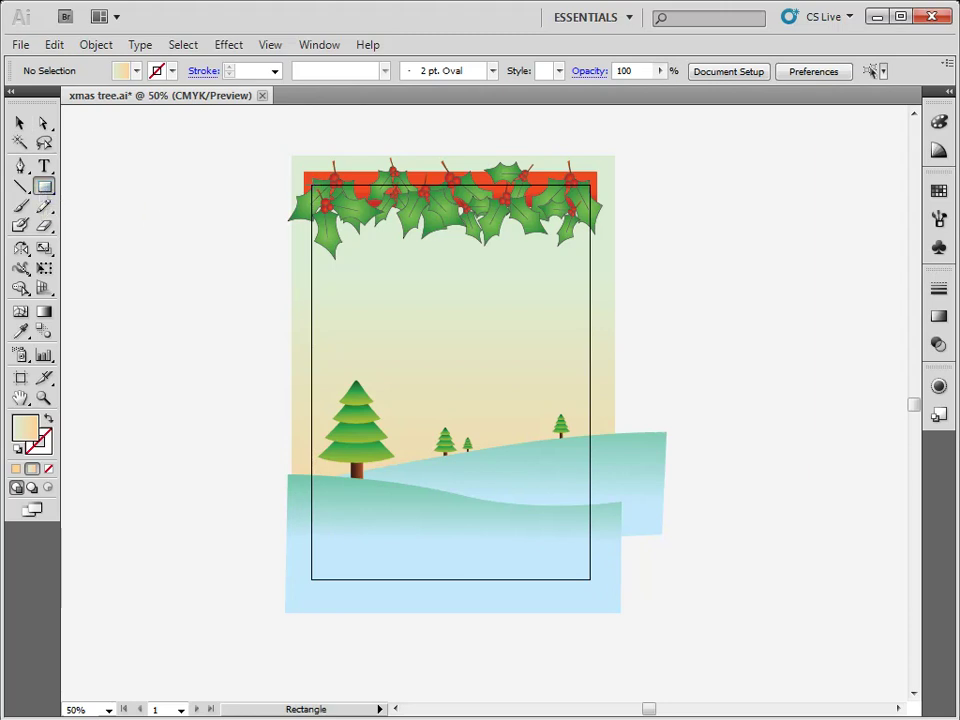
{"action": "left_click_drag", "start_coordinate": [311, 184], "coordinate": [590, 580]}
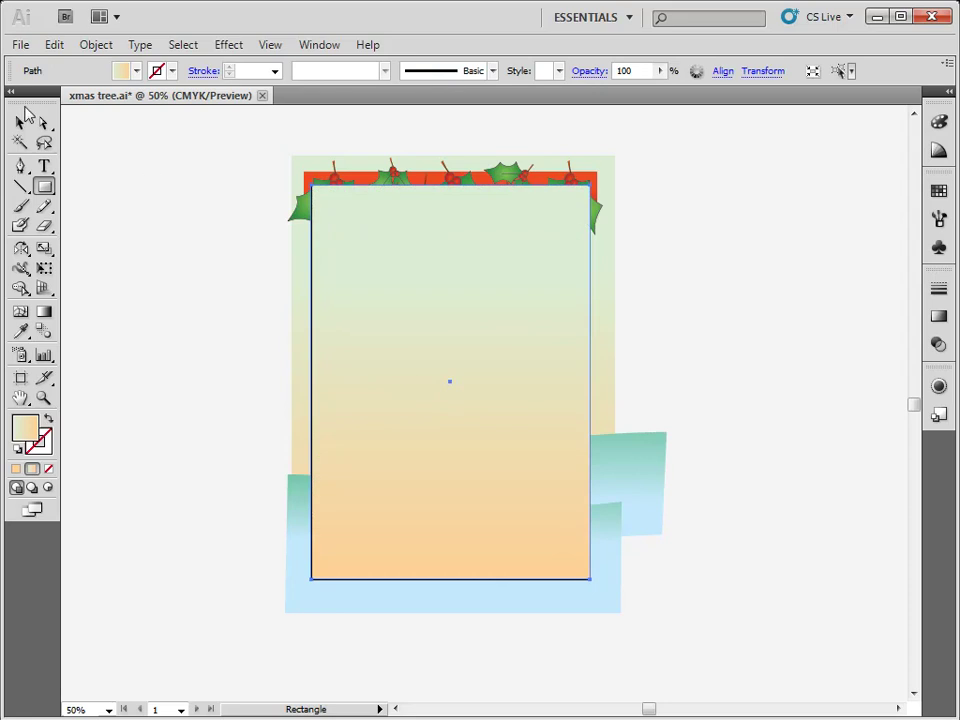
{"action": "left_click", "coordinate": [23, 121]}
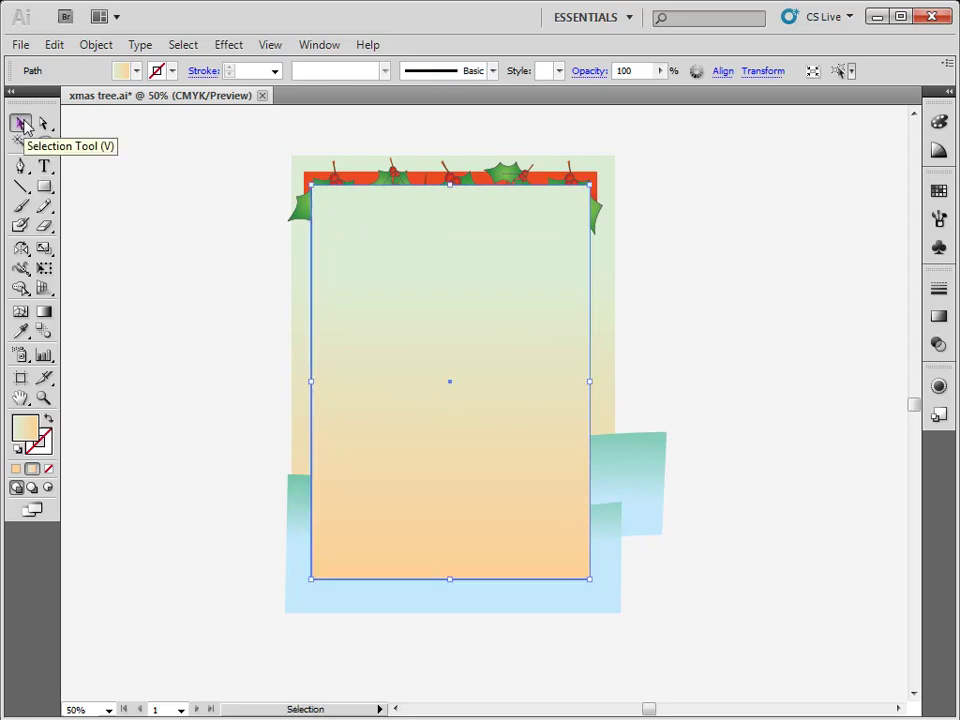
{"action": "left_click_drag", "start_coordinate": [350, 320], "coordinate": [740, 320]}
{"action": "left_click", "coordinate": [250, 229]}
{"action": "left_click", "coordinate": [305, 210]}
{"action": "left_click", "coordinate": [281, 182]}
{"action": "left_click", "coordinate": [300, 171]}
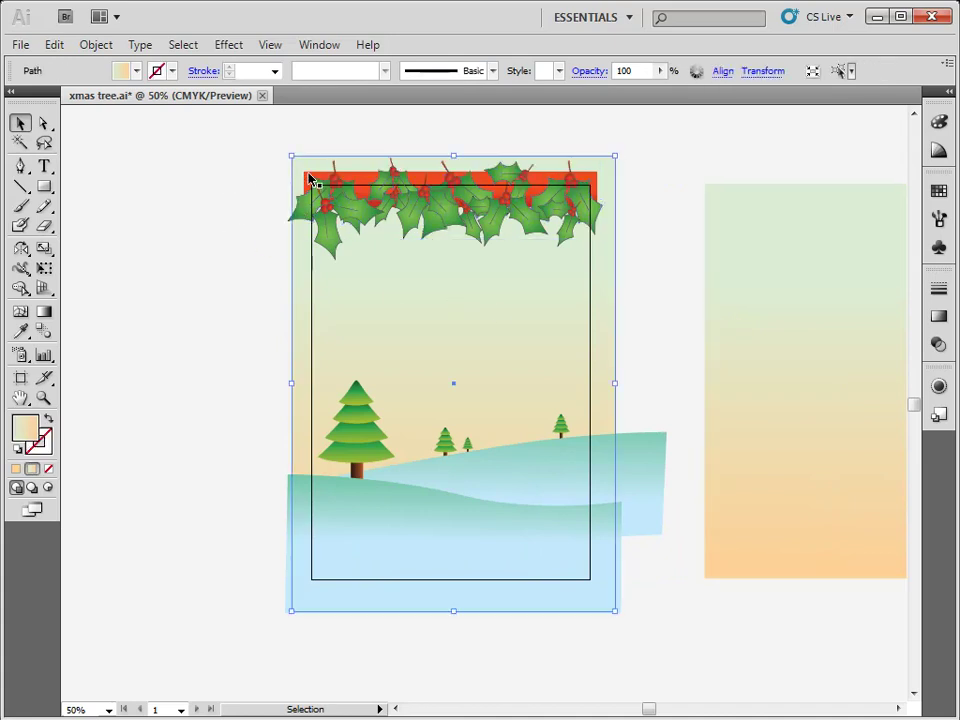
Step: Marquee-select the background, holly, trees and hills and group them with Ctrl+G
{"action": "left_click", "coordinate": [356, 396]}
{"action": "left_click", "coordinate": [514, 474]}
{"action": "left_click", "coordinate": [583, 574]}
{"action": "left_click", "coordinate": [364, 326]}
{"action": "left_click_drag", "start_coordinate": [214, 135], "coordinate": [680, 635]}
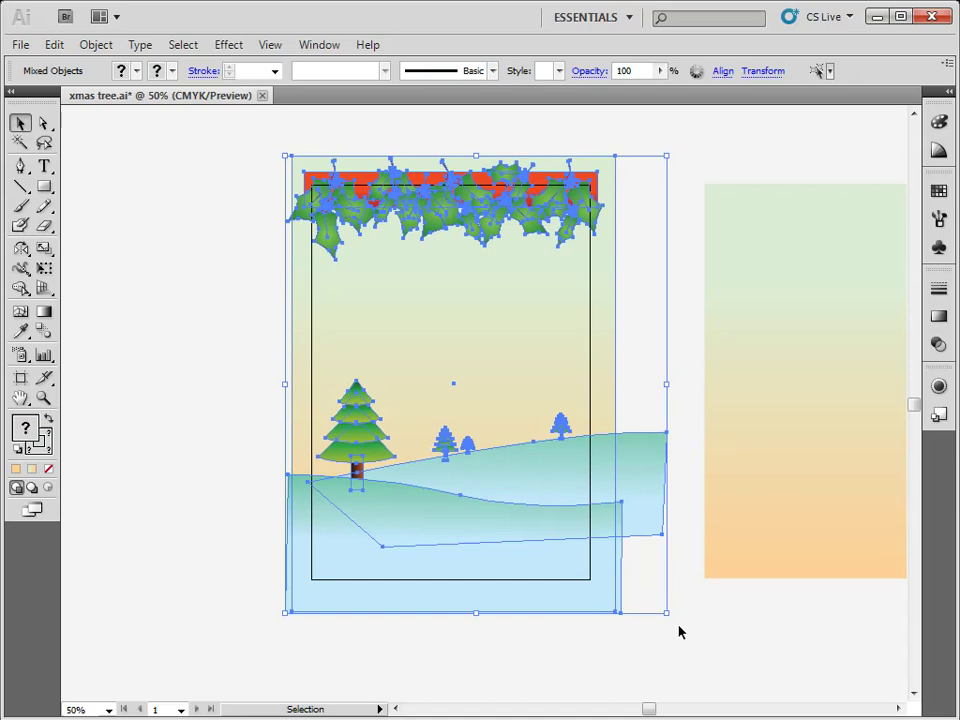
{"action": "key", "text": "ctrl+g"}
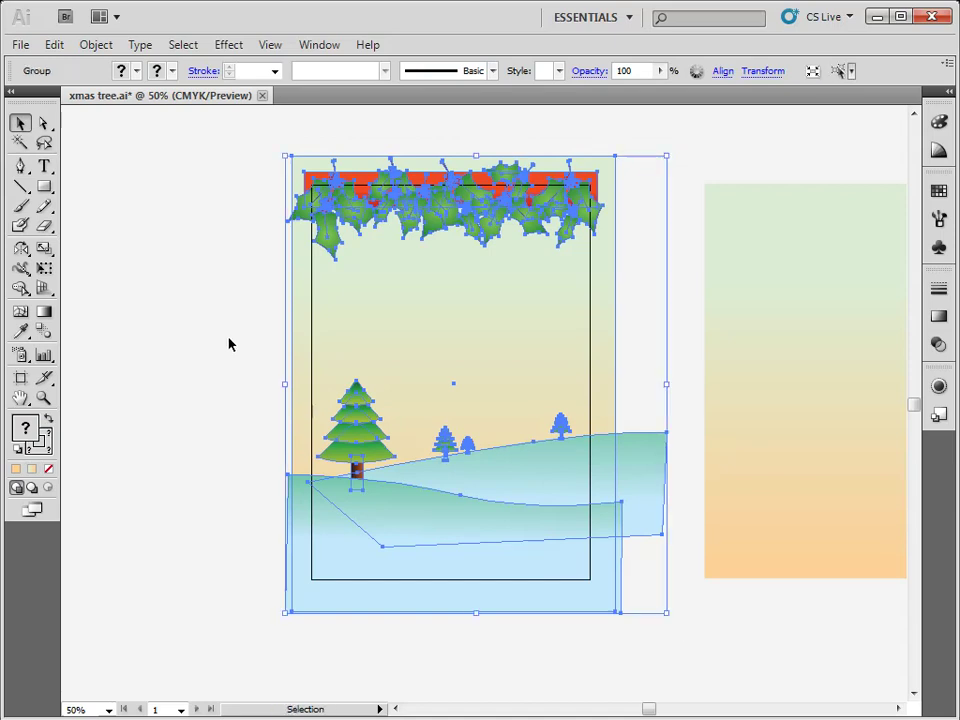
{"action": "left_click", "coordinate": [228, 344]}
{"action": "left_click_drag", "start_coordinate": [345, 414], "coordinate": [222, 450]}
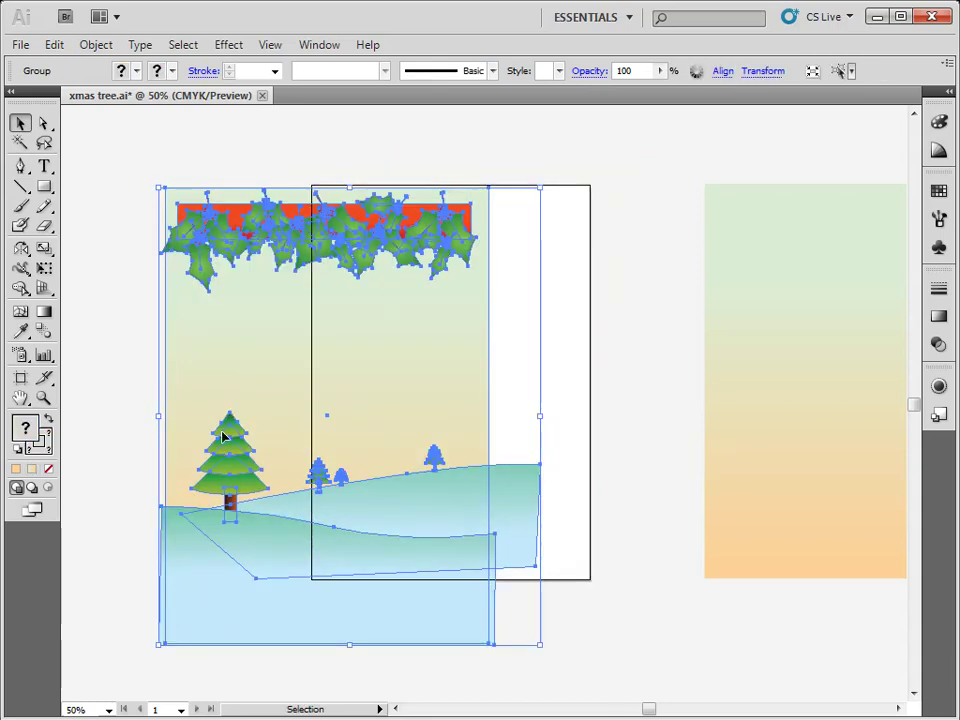
{"action": "key", "text": "ctrl+z"}
{"action": "left_click", "coordinate": [180, 296]}
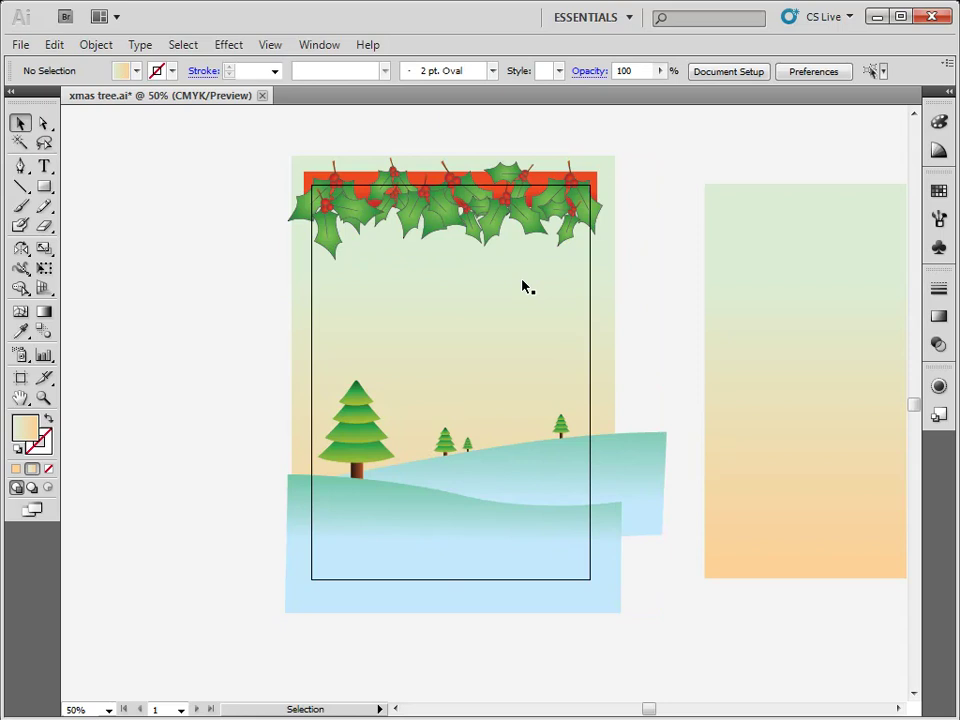
Step: Check the card group's selection, then select the gradient rectangle beside the card
{"action": "key", "text": "ctrl+a"}
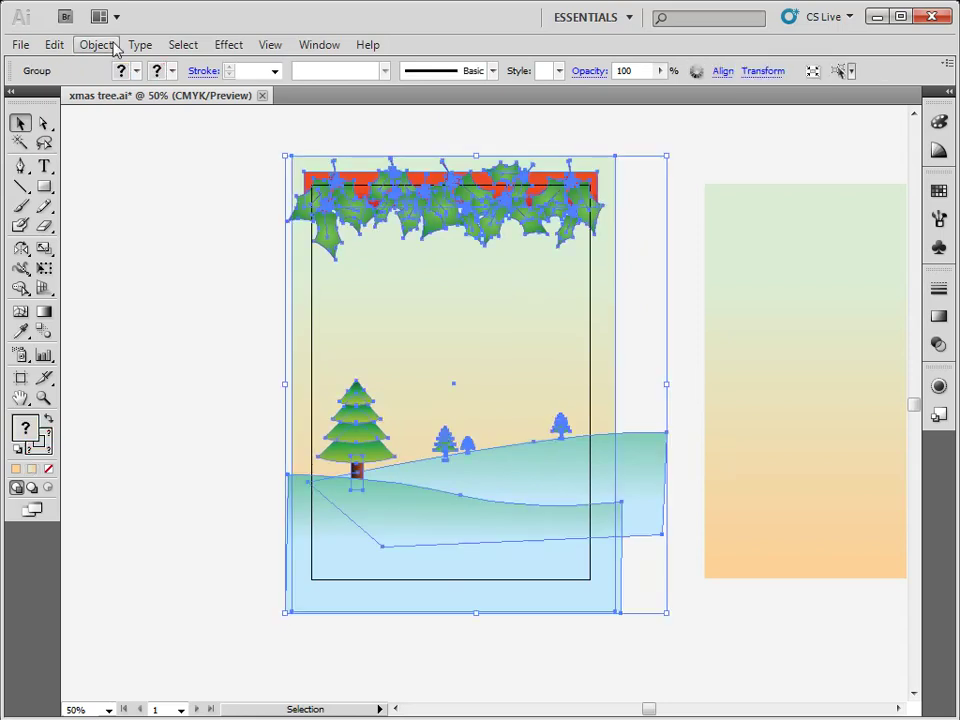
{"action": "left_click", "coordinate": [100, 45]}
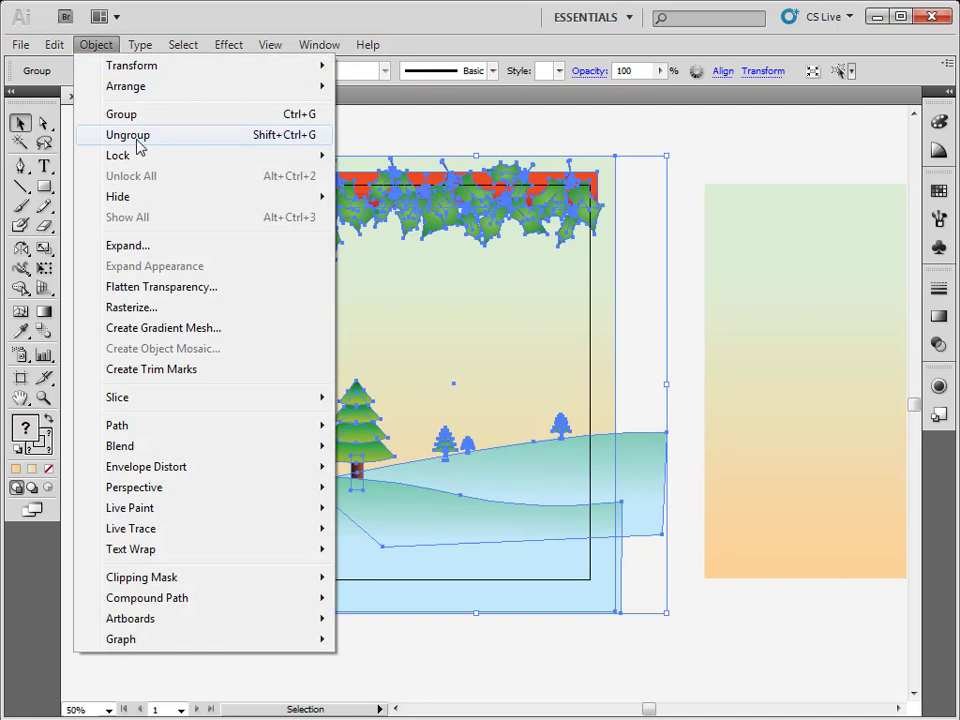
{"action": "left_click", "coordinate": [683, 218]}
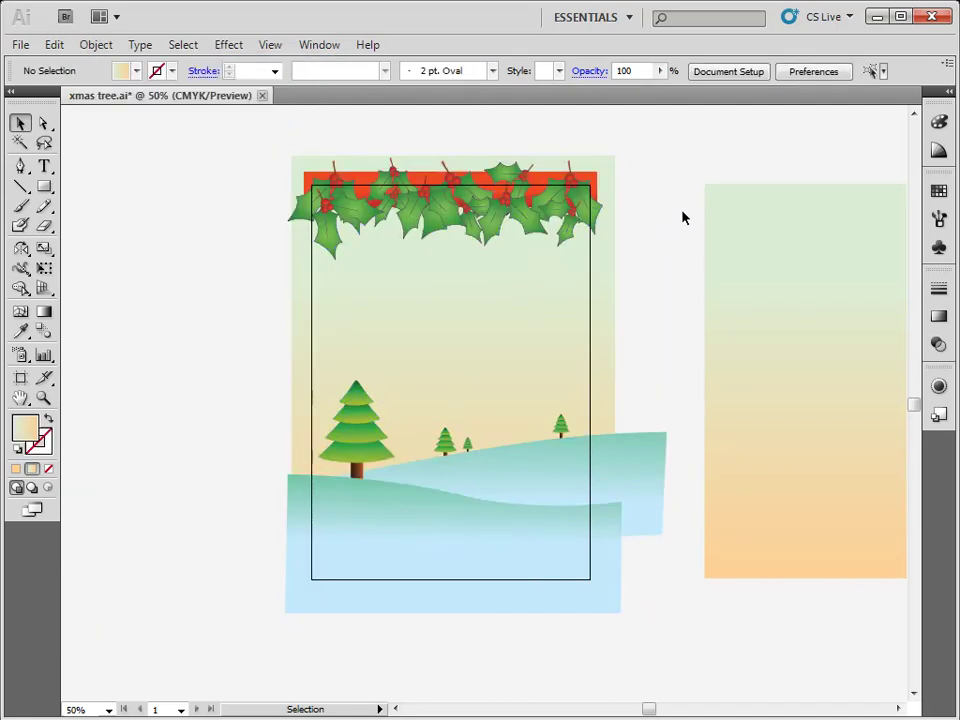
{"action": "left_click", "coordinate": [303, 195]}
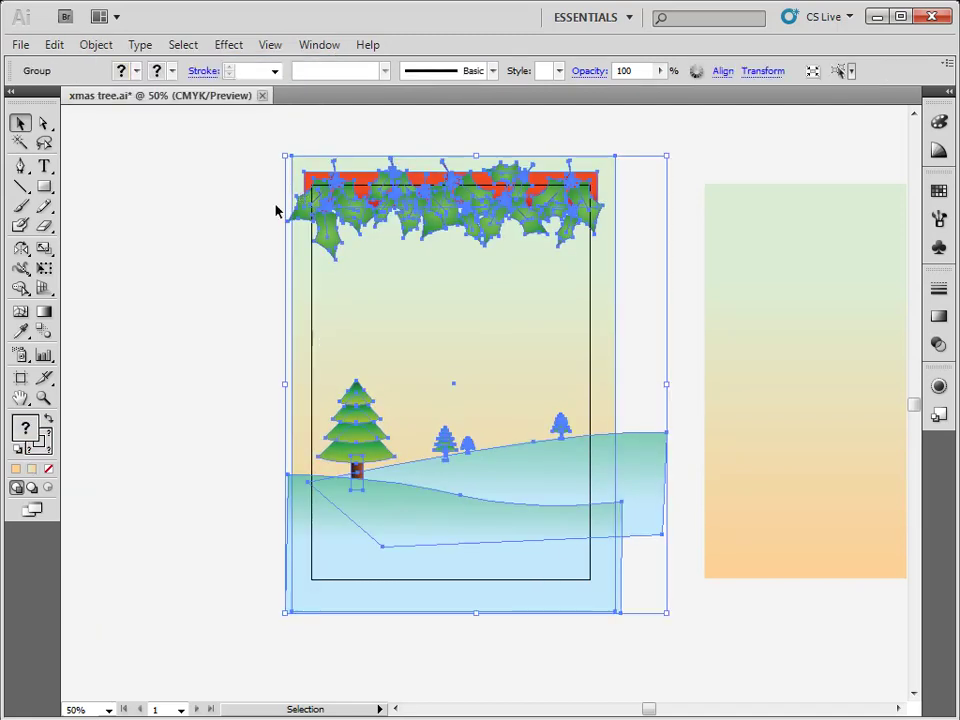
{"action": "left_click", "coordinate": [233, 409]}
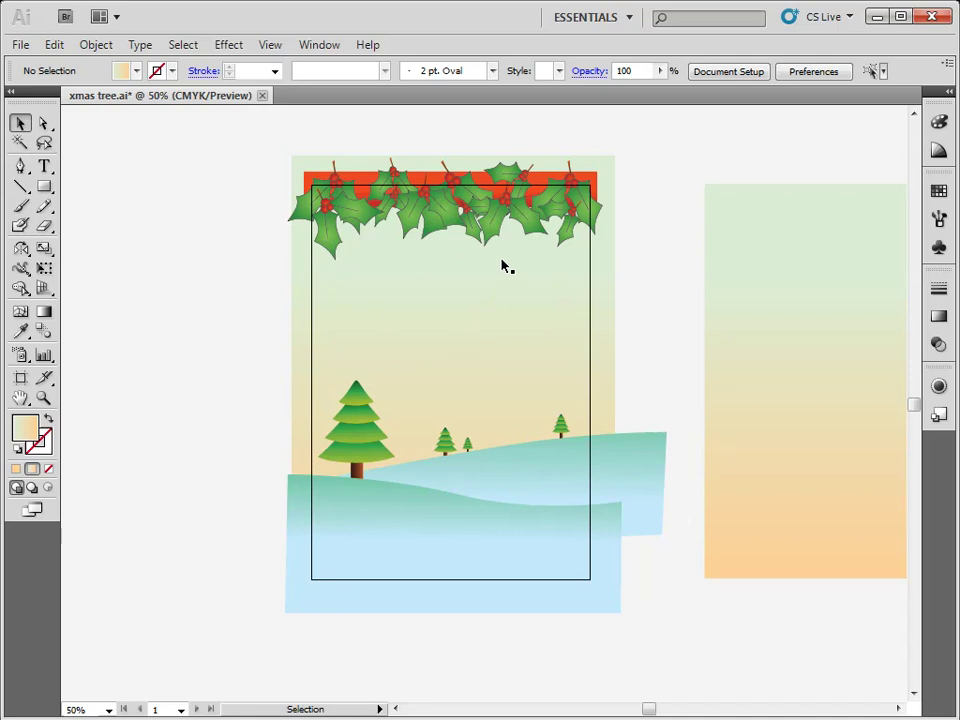
{"action": "left_click", "coordinate": [349, 386]}
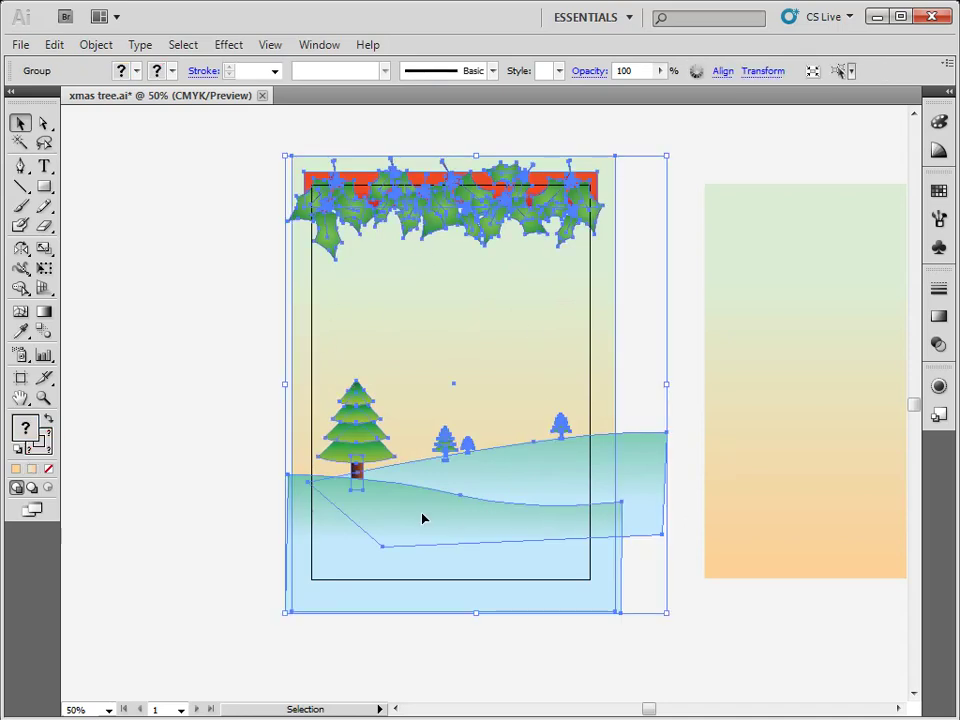
{"action": "left_click", "coordinate": [240, 416]}
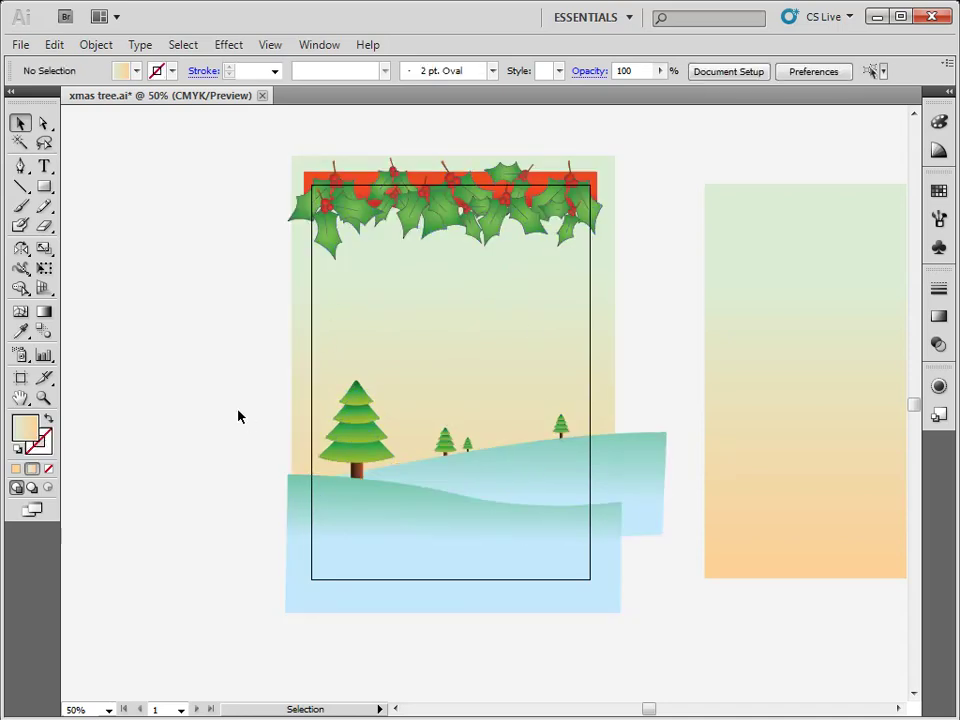
{"action": "left_click", "coordinate": [796, 371]}
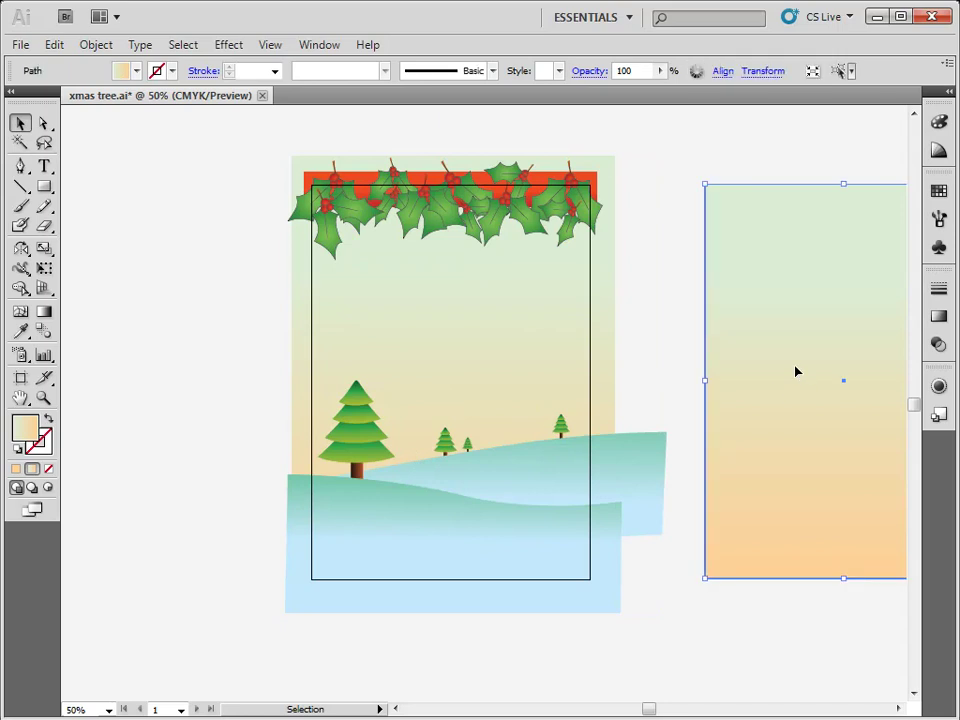
Step: Move the gradient rectangle over the card, select everything and open the right-click menu
{"action": "left_click_drag", "start_coordinate": [793, 381], "coordinate": [415, 380]}
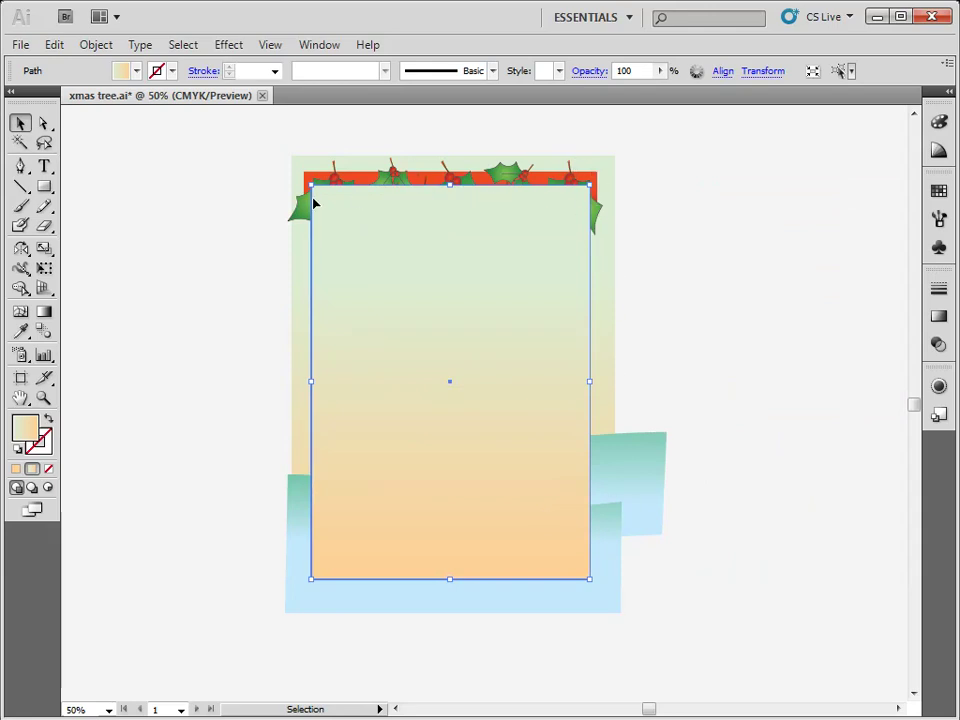
{"action": "key", "text": "shift"}
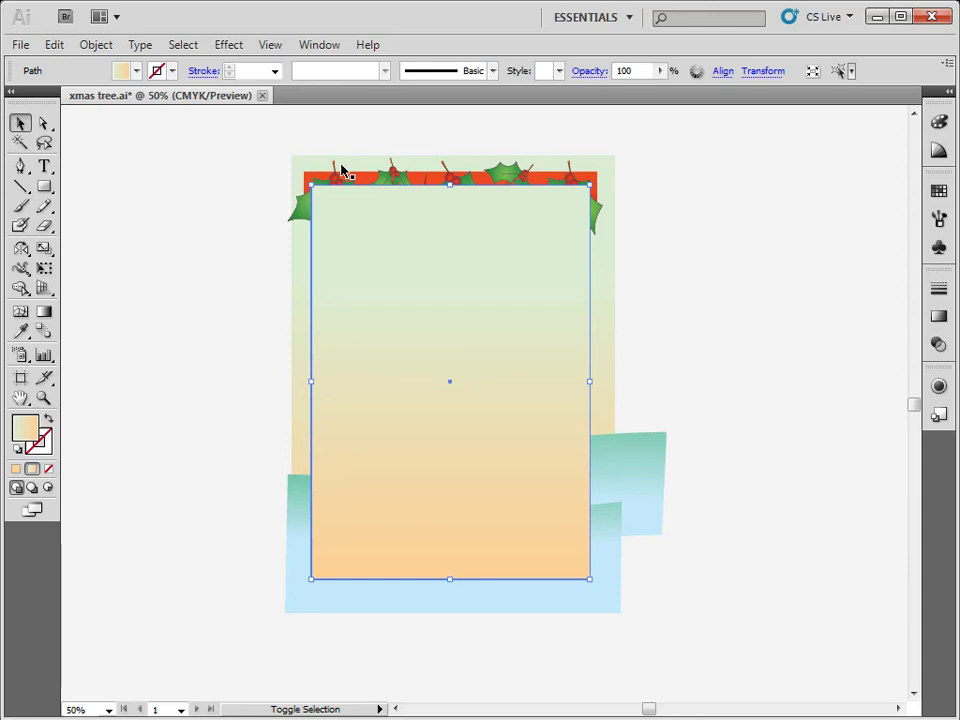
{"action": "key", "text": "ctrl+a"}
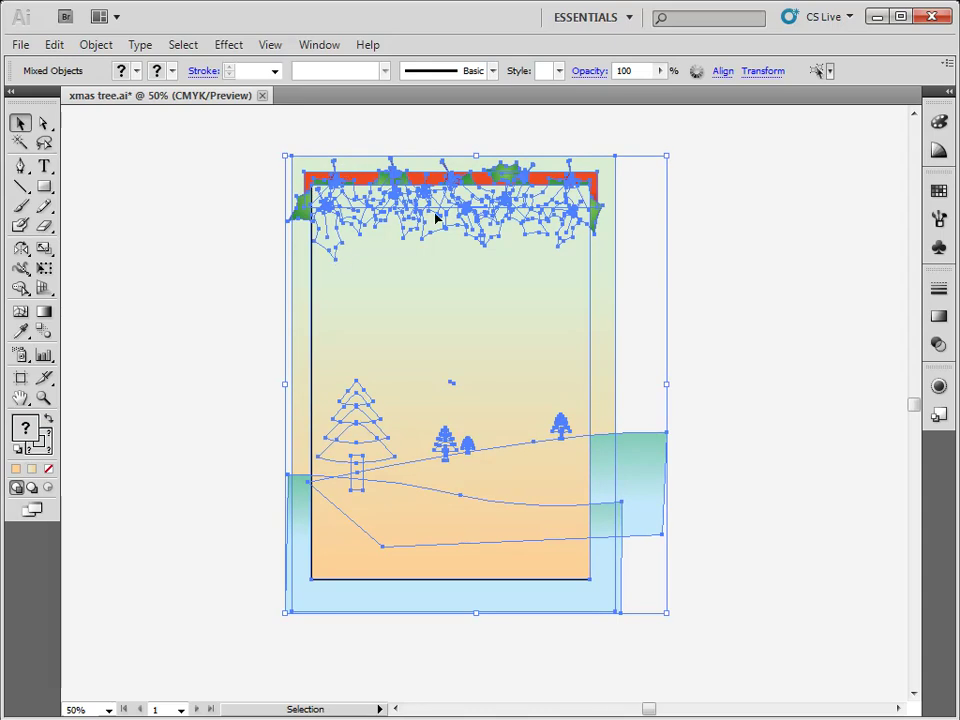
{"action": "right_click", "coordinate": [350, 318]}
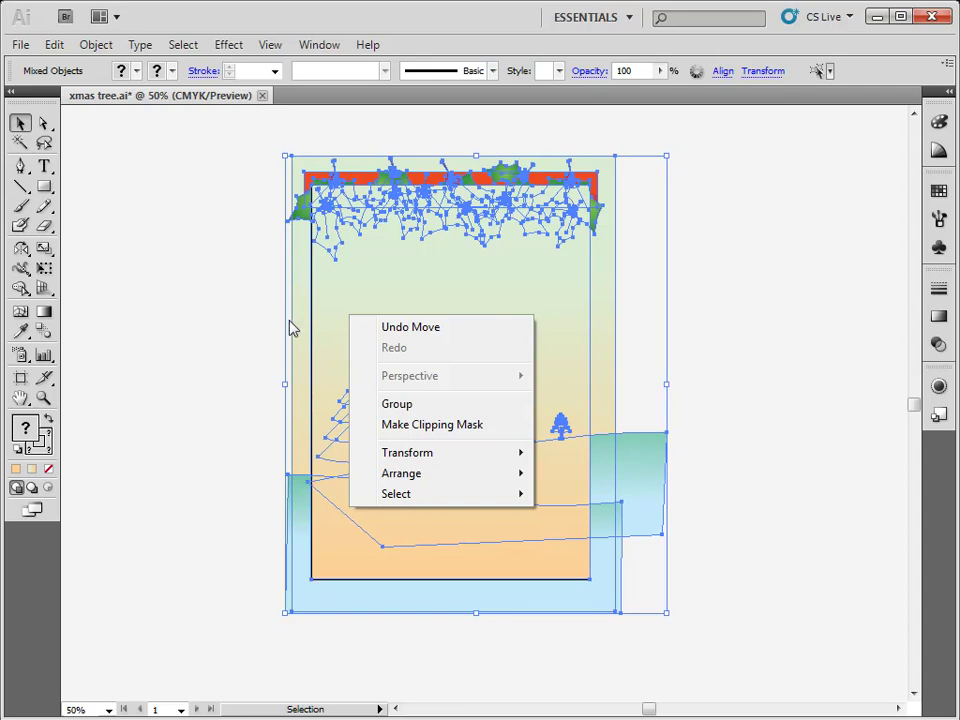
Step: Apply Make Clipping Mask to all the artwork and reselect the clipped group
{"action": "left_click", "coordinate": [450, 426]}
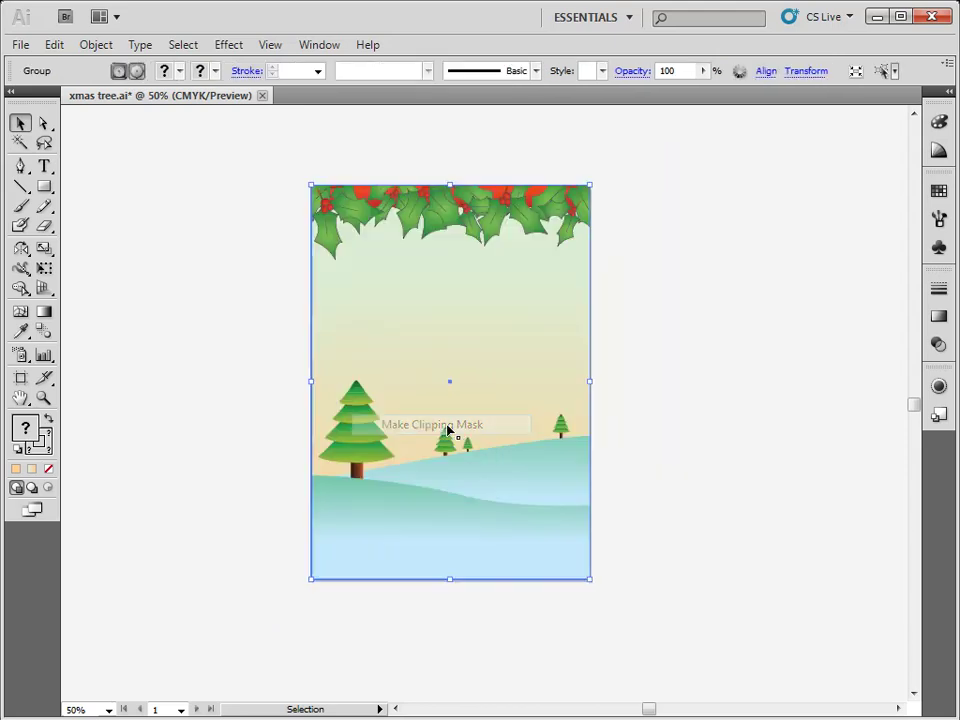
{"action": "left_click", "coordinate": [224, 416]}
{"action": "left_click_drag", "start_coordinate": [289, 178], "coordinate": [290, 340]}
{"action": "left_click_drag", "start_coordinate": [304, 176], "coordinate": [295, 427]}
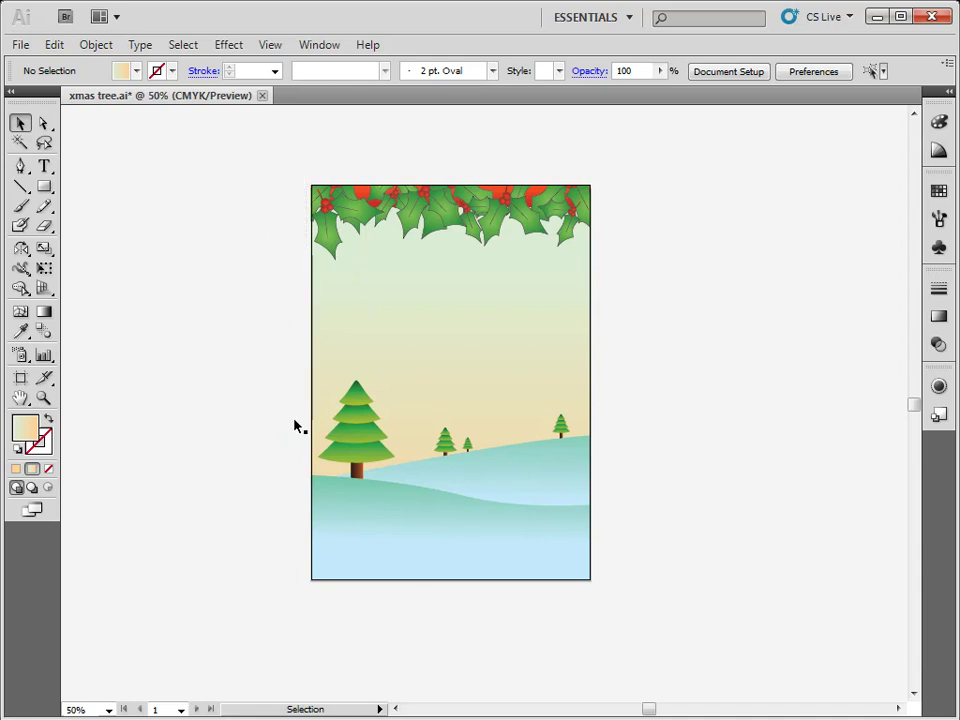
{"action": "left_click", "coordinate": [311, 366]}
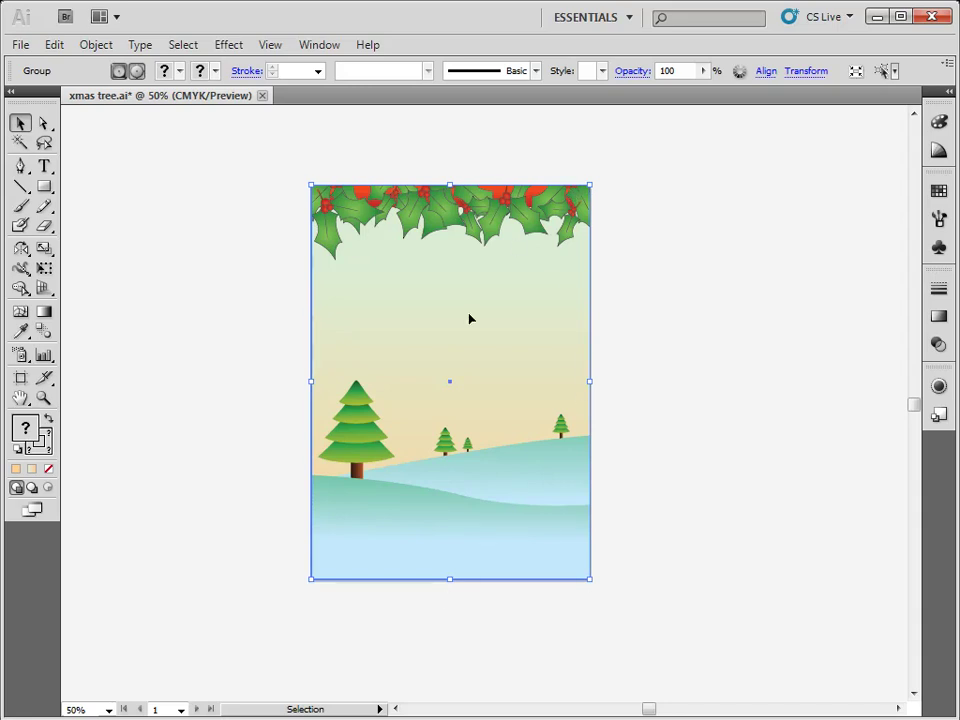
{"action": "left_click", "coordinate": [688, 300]}
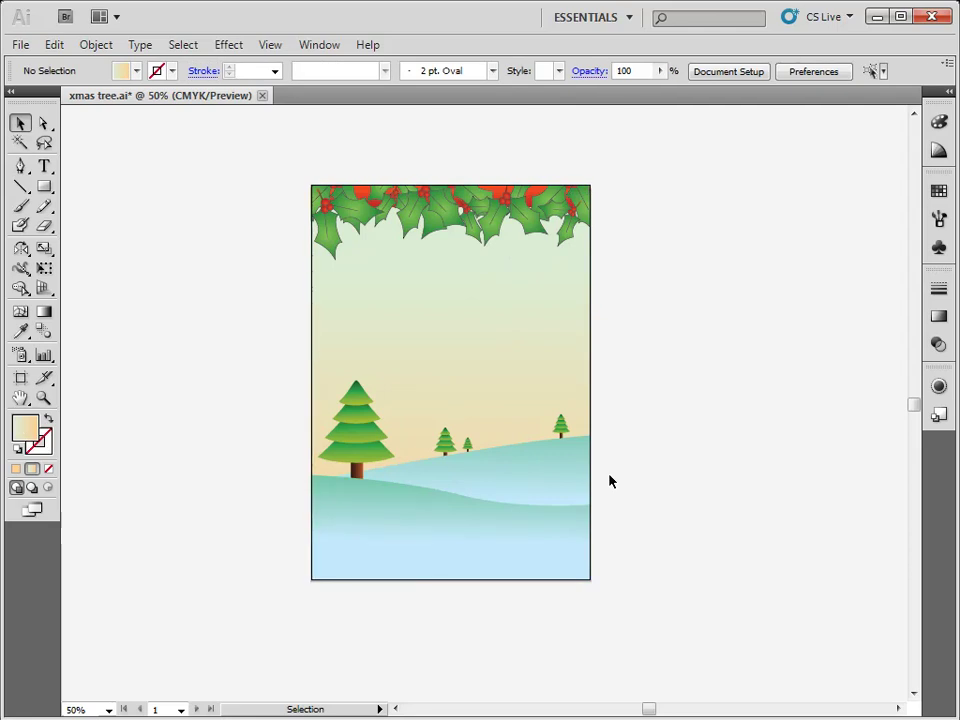
{"action": "left_click", "coordinate": [434, 340]}
{"action": "right_click", "coordinate": [434, 340]}
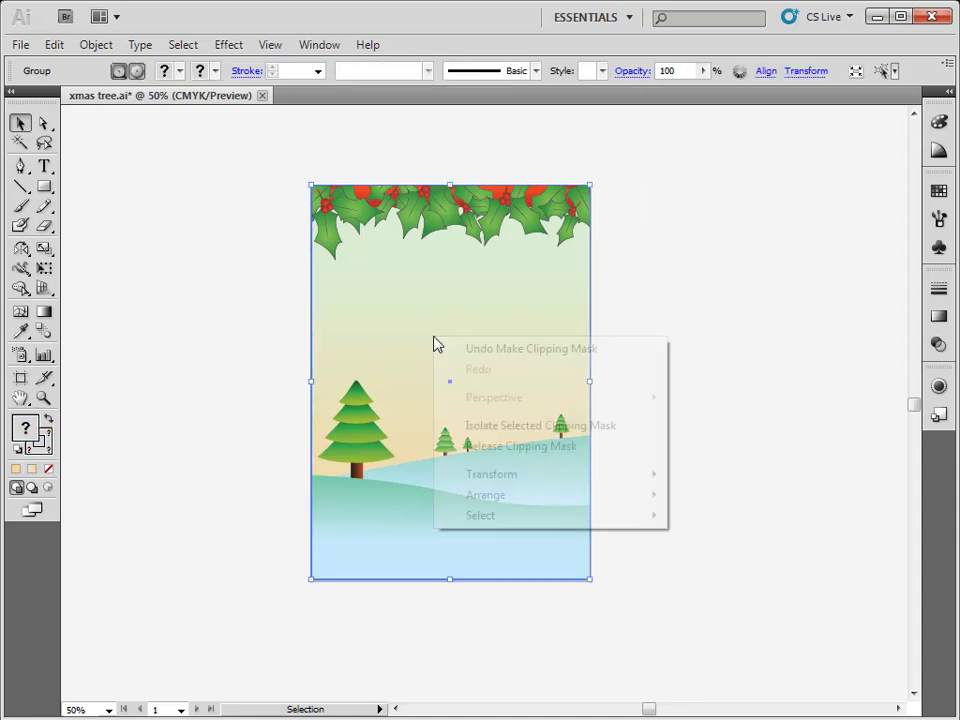
{"action": "left_click", "coordinate": [482, 449]}
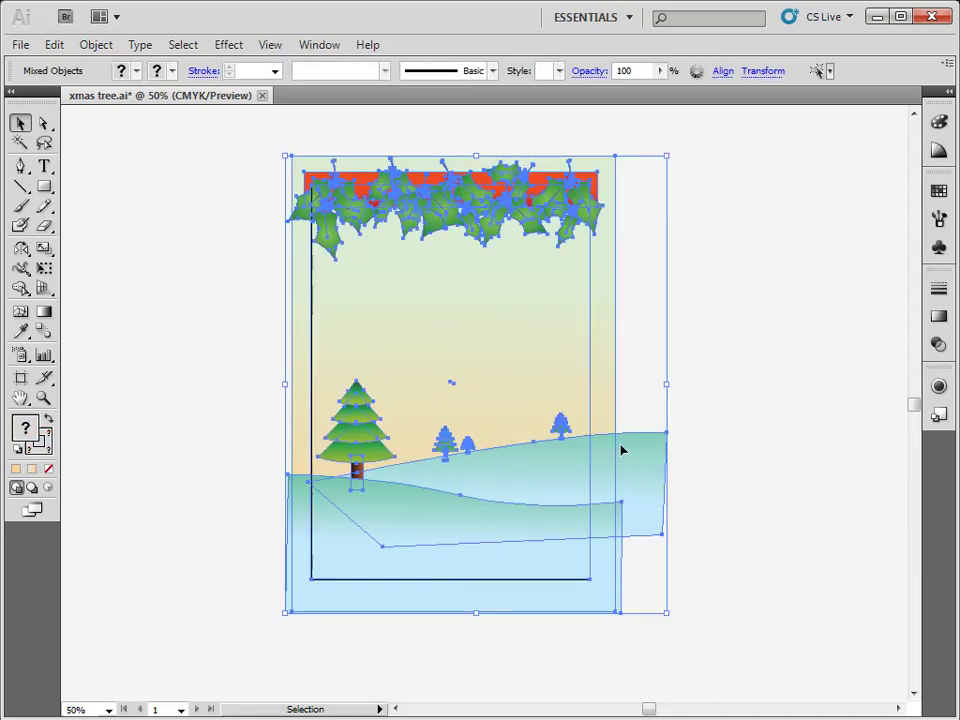
{"action": "left_click", "coordinate": [731, 411]}
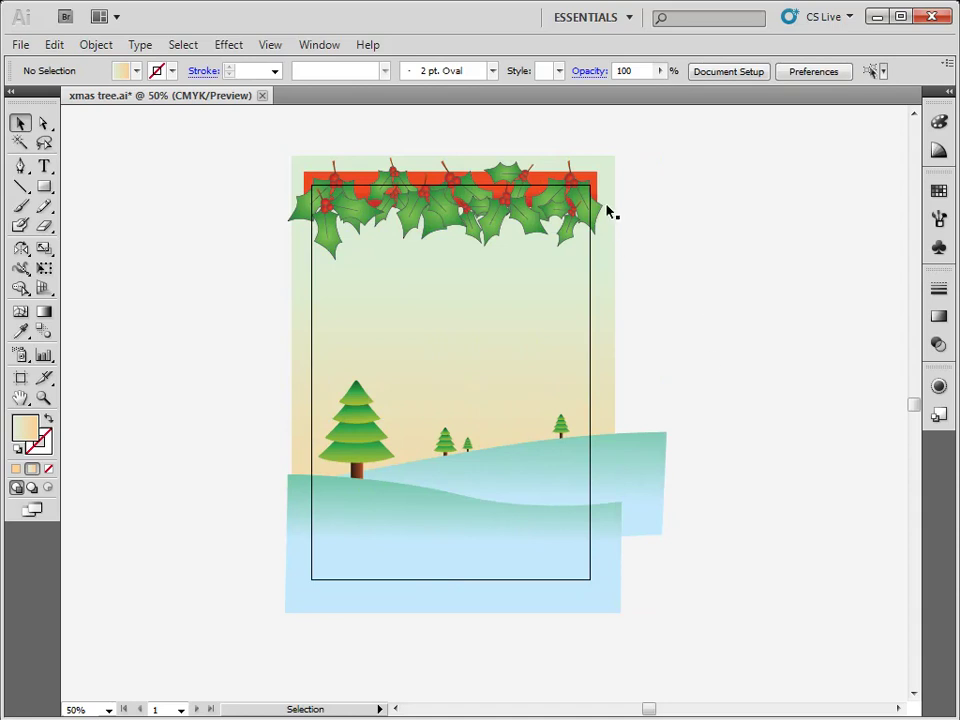
{"action": "key", "text": "ctrl+z"}
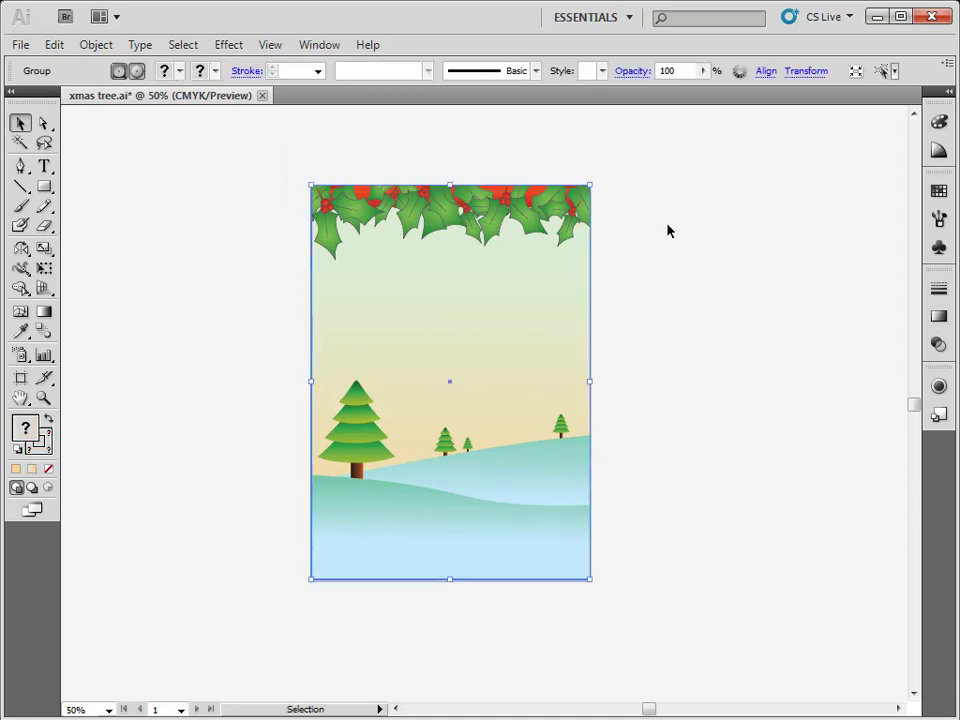
{"action": "left_click", "coordinate": [668, 231]}
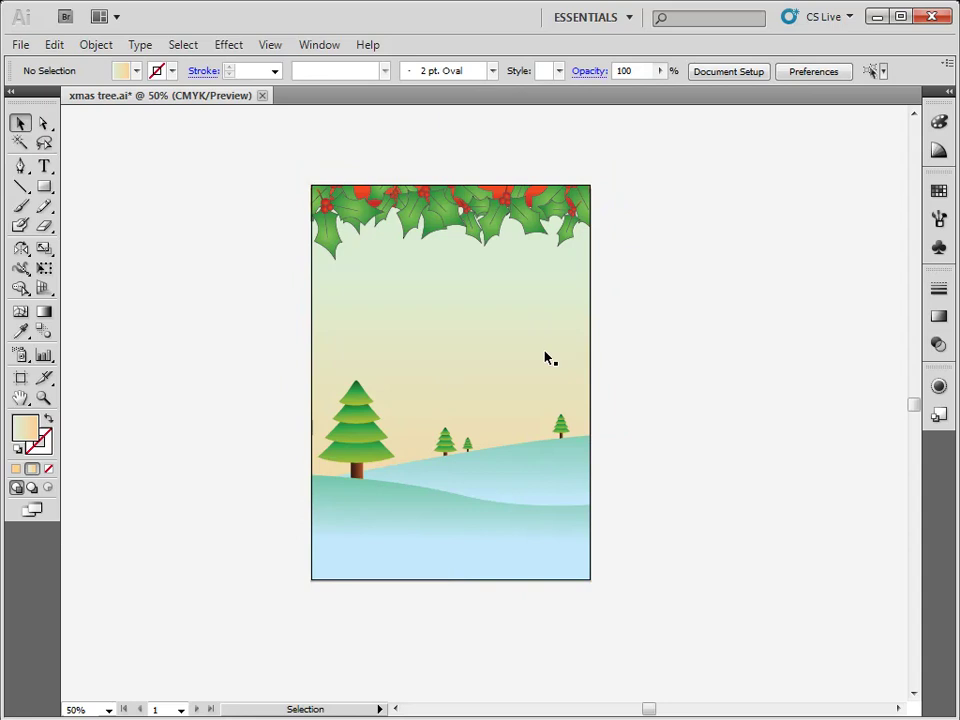
{"action": "left_click", "coordinate": [329, 371]}
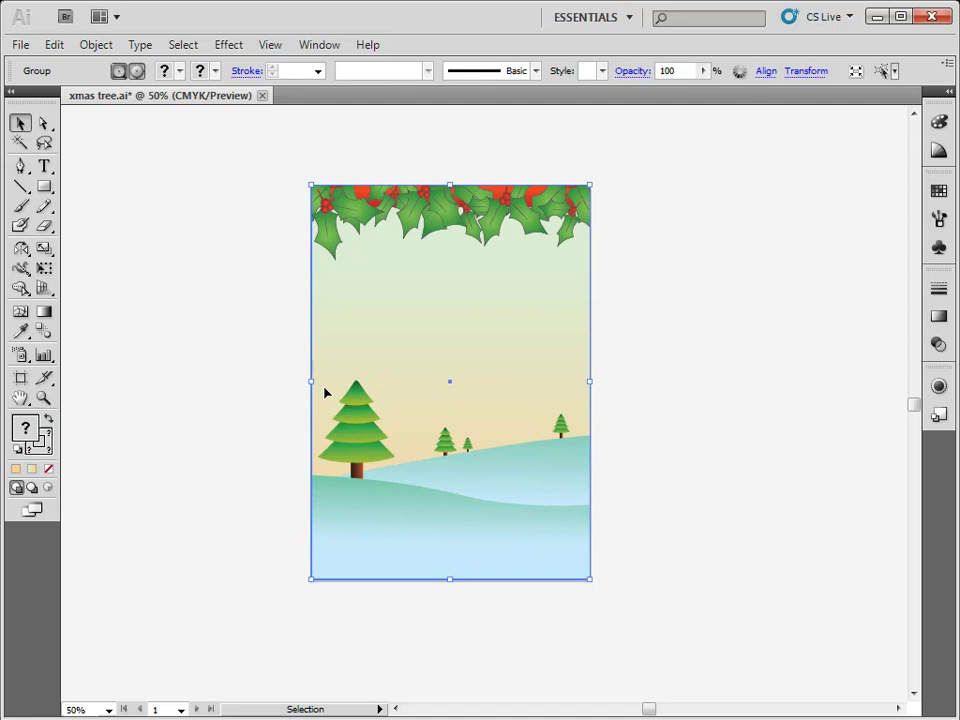
{"action": "left_click", "coordinate": [217, 428]}
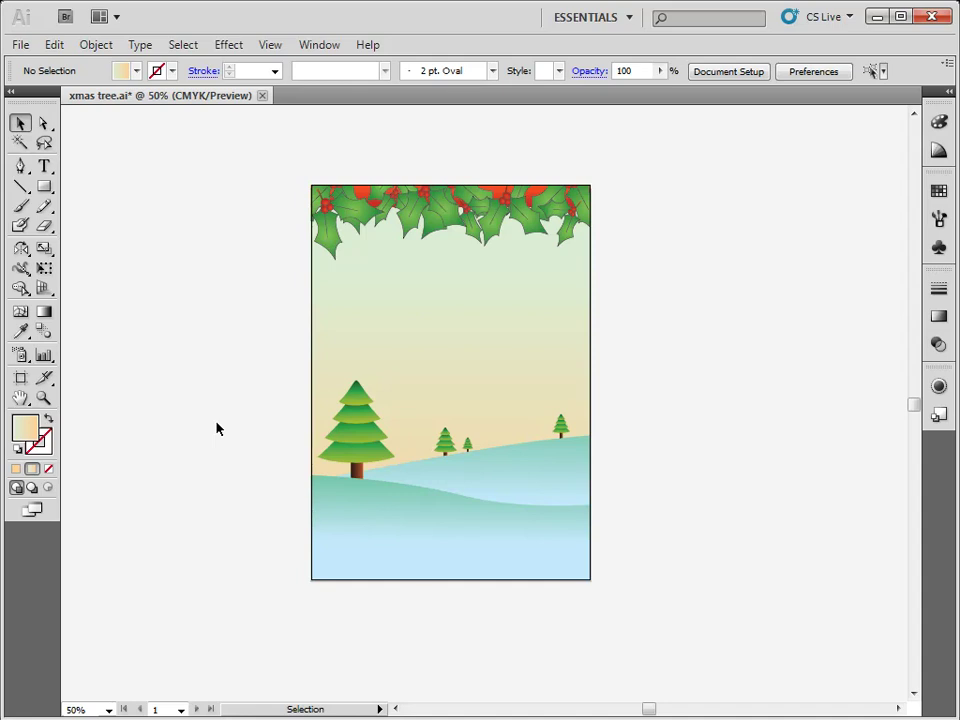
Step: Zoom in on the card and tear off the type tools into a floating panel
{"action": "key", "text": "ctrl+plus"}
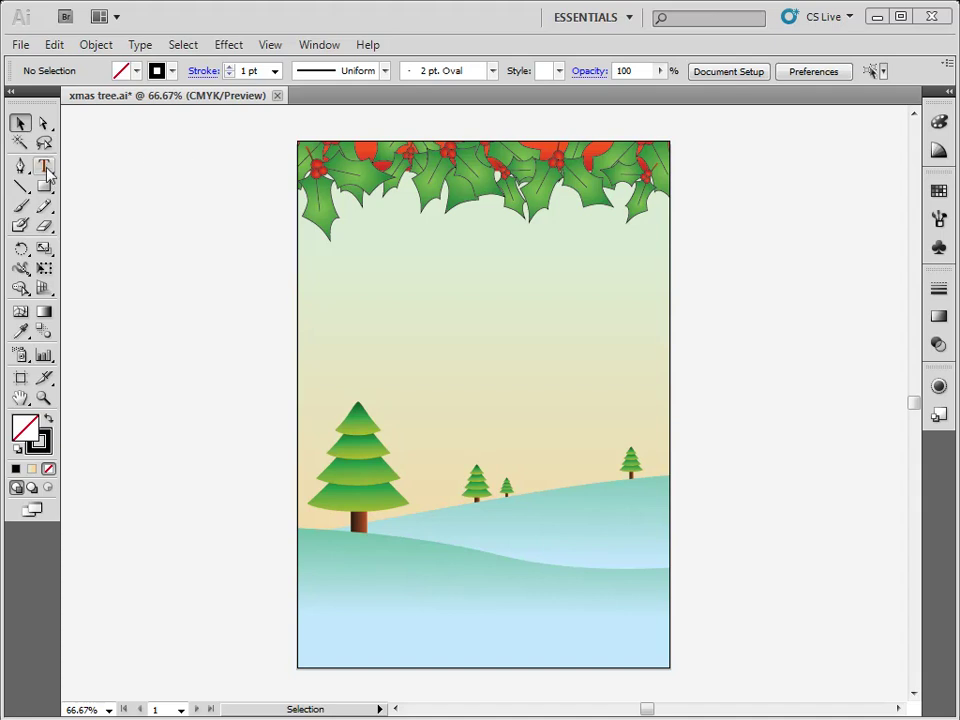
{"action": "left_click_drag", "start_coordinate": [47, 172], "coordinate": [224, 218]}
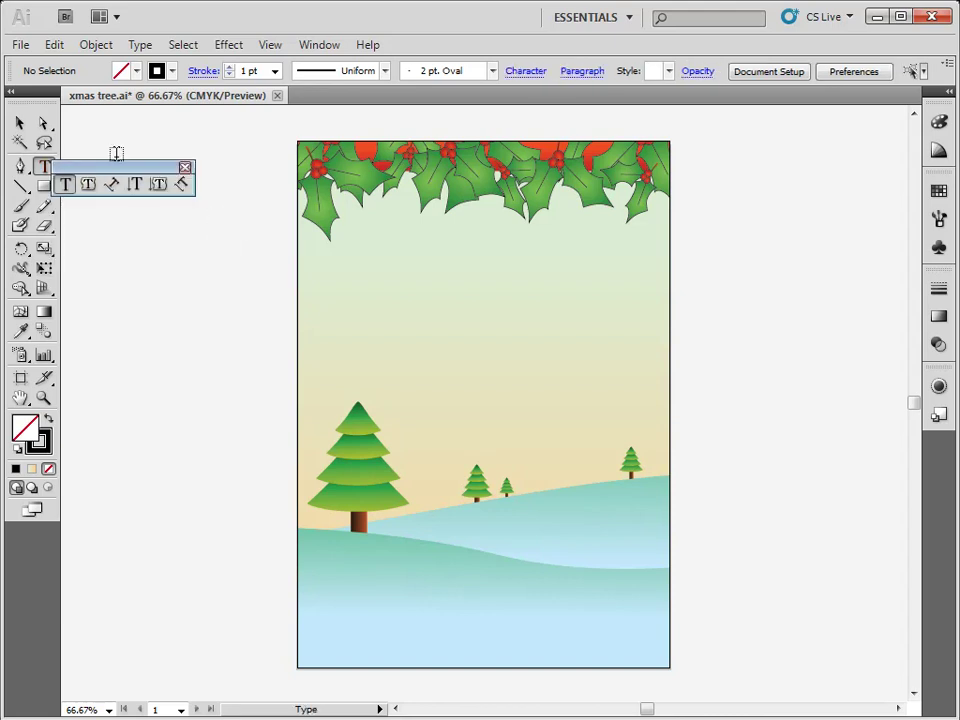
{"action": "left_click_drag", "start_coordinate": [107, 166], "coordinate": [162, 147]}
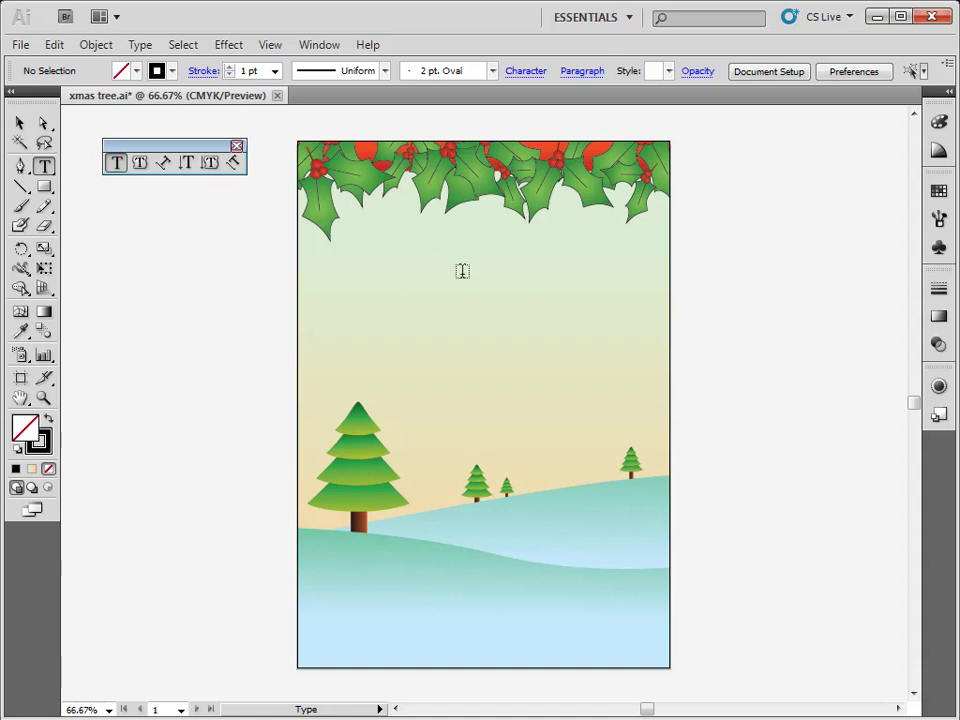
Step: Place a text object reading 'Me' in the upper sky and select it
{"action": "left_click", "coordinate": [376, 280]}
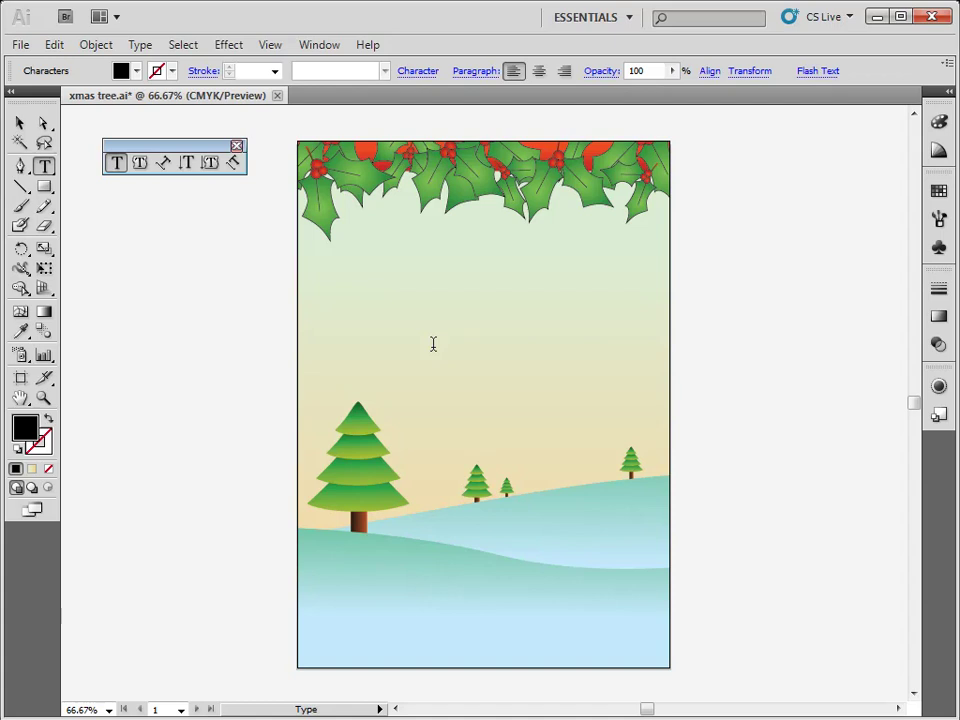
{"action": "type", "text": "Me"}
{"action": "key", "text": "ctrl+a"}
{"action": "left_click", "coordinate": [19, 123]}
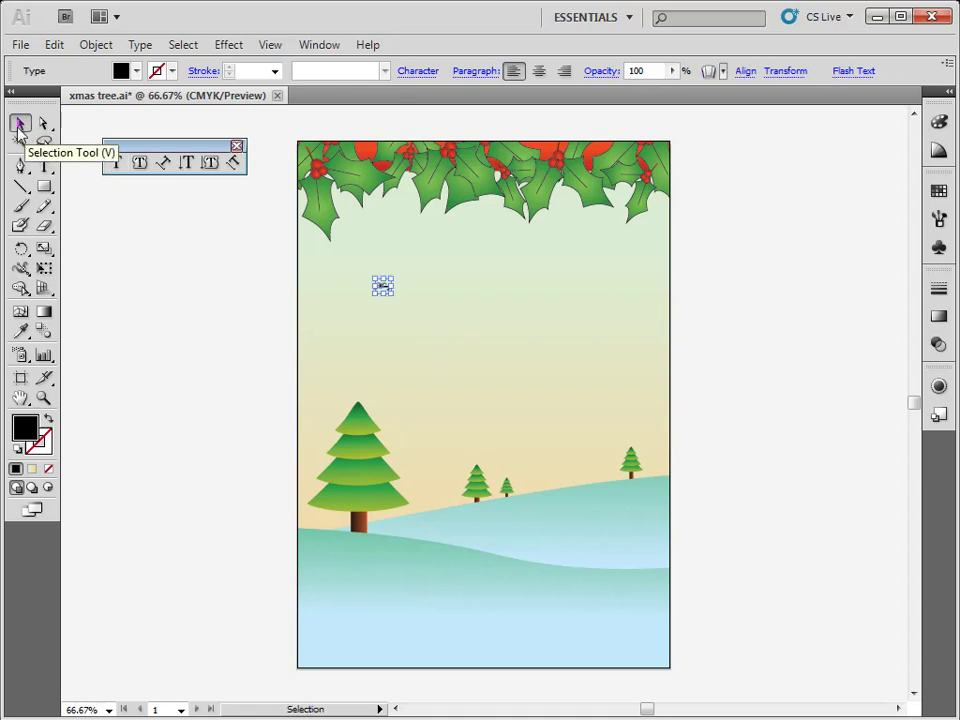
{"action": "left_click", "coordinate": [178, 285]}
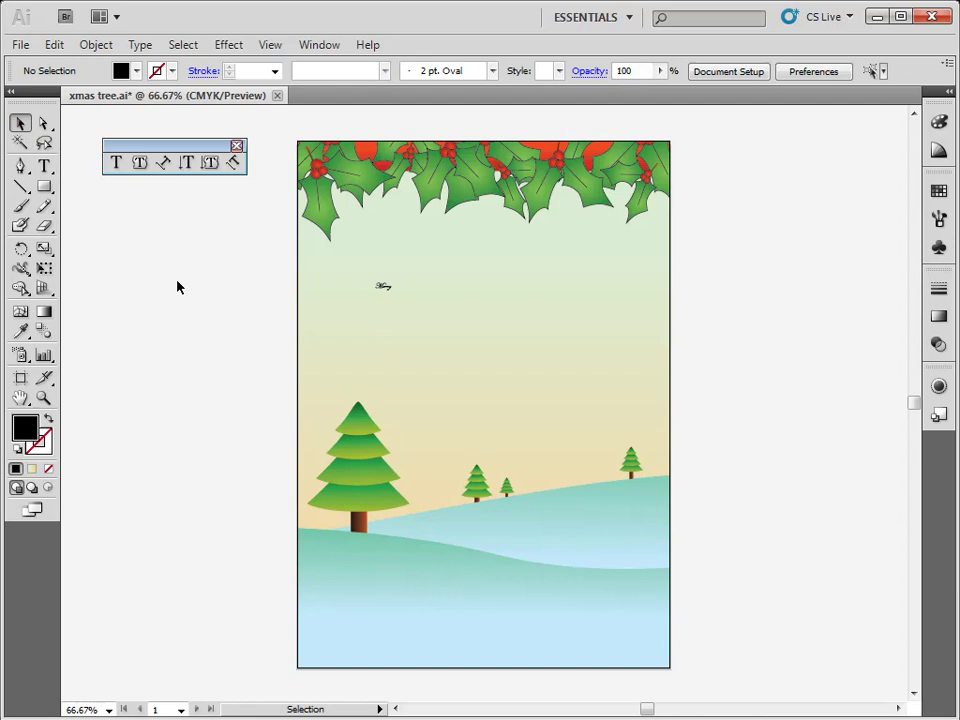
{"action": "left_click", "coordinate": [383, 288]}
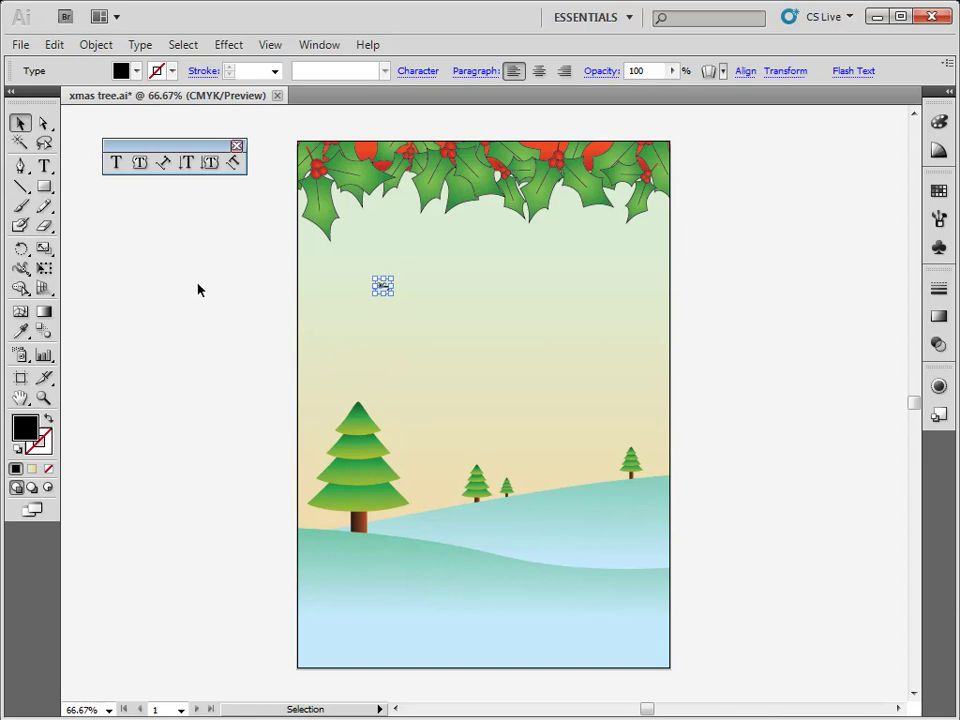
Step: Zoom in and move the Merry text down into the open sky above the trees
{"action": "left_click", "coordinate": [117, 162]}
{"action": "key", "text": "ctrl+plus"}
{"action": "key", "text": "ctrl+plus"}
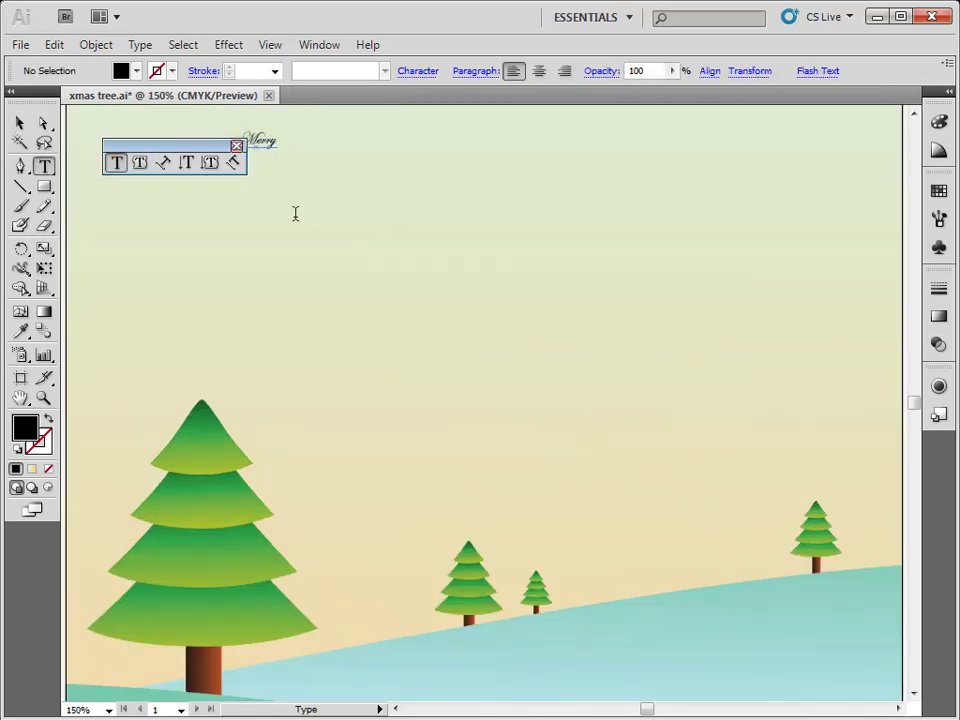
{"action": "left_click", "coordinate": [19, 122]}
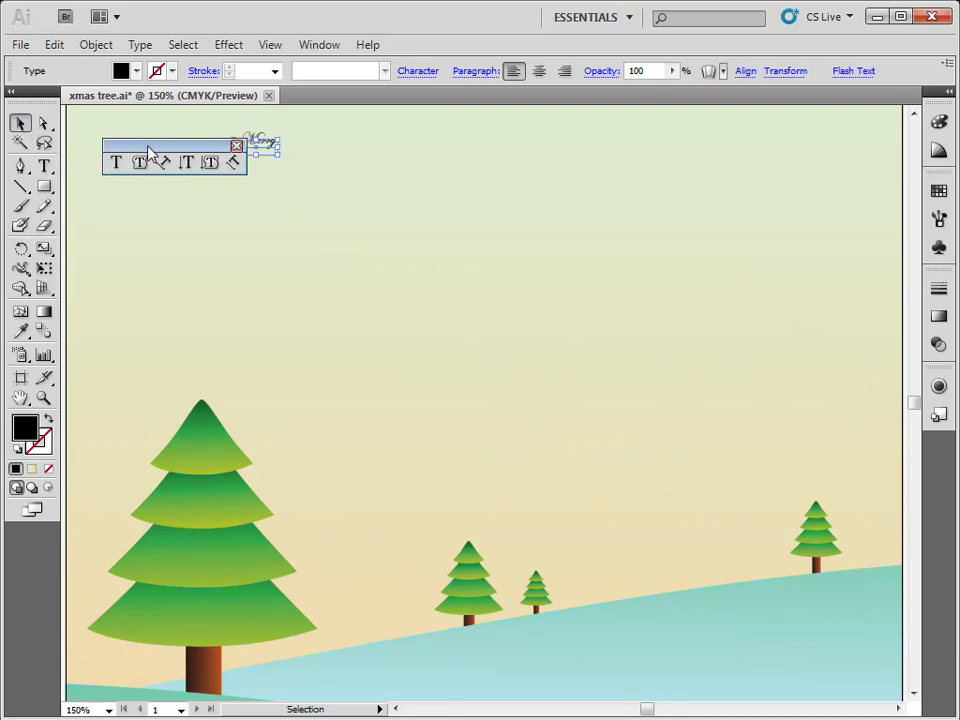
{"action": "left_click_drag", "start_coordinate": [148, 146], "coordinate": [148, 254]}
{"action": "left_click_drag", "start_coordinate": [261, 148], "coordinate": [332, 252]}
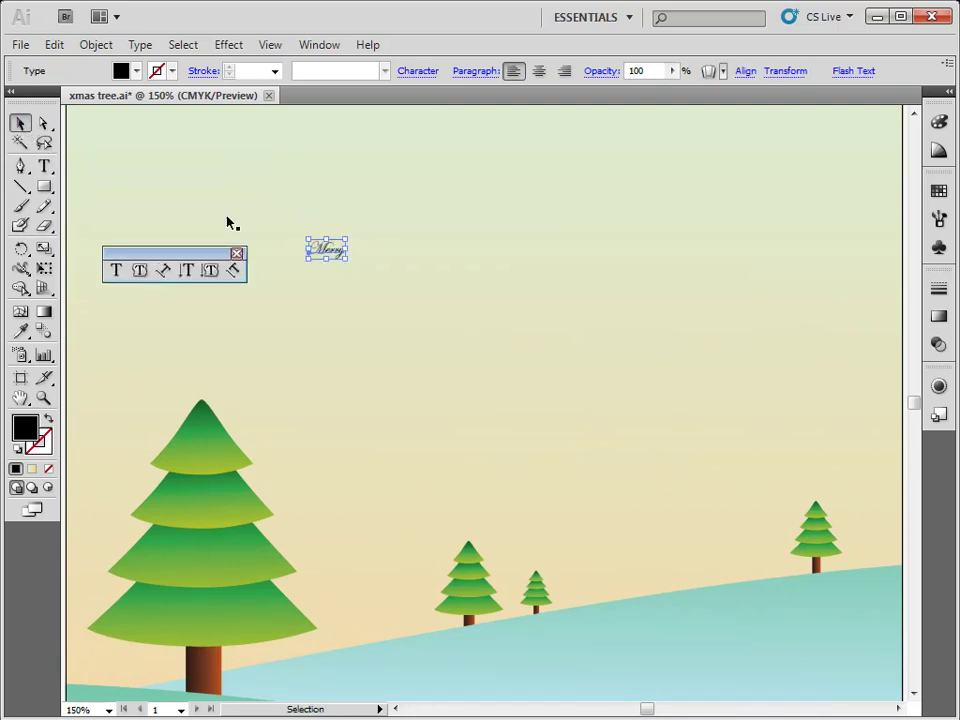
Step: Set Merry's font size to 36 pt, then enlarge it to 72 pt
{"action": "left_click", "coordinate": [138, 45]}
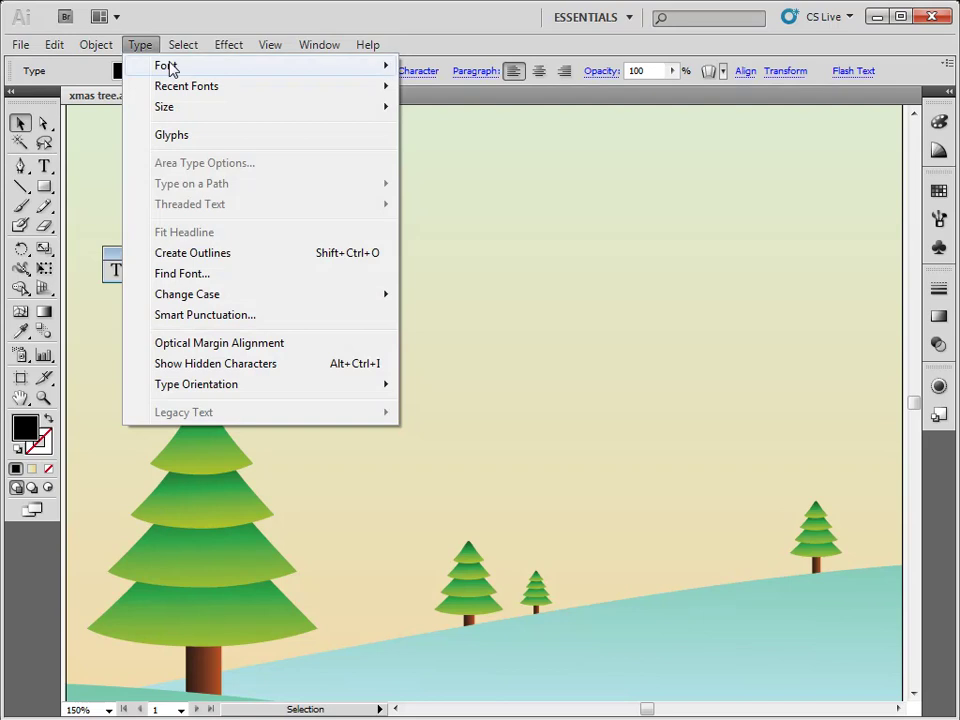
{"action": "mouse_move", "coordinate": [169, 67]}
{"action": "mouse_move", "coordinate": [190, 108]}
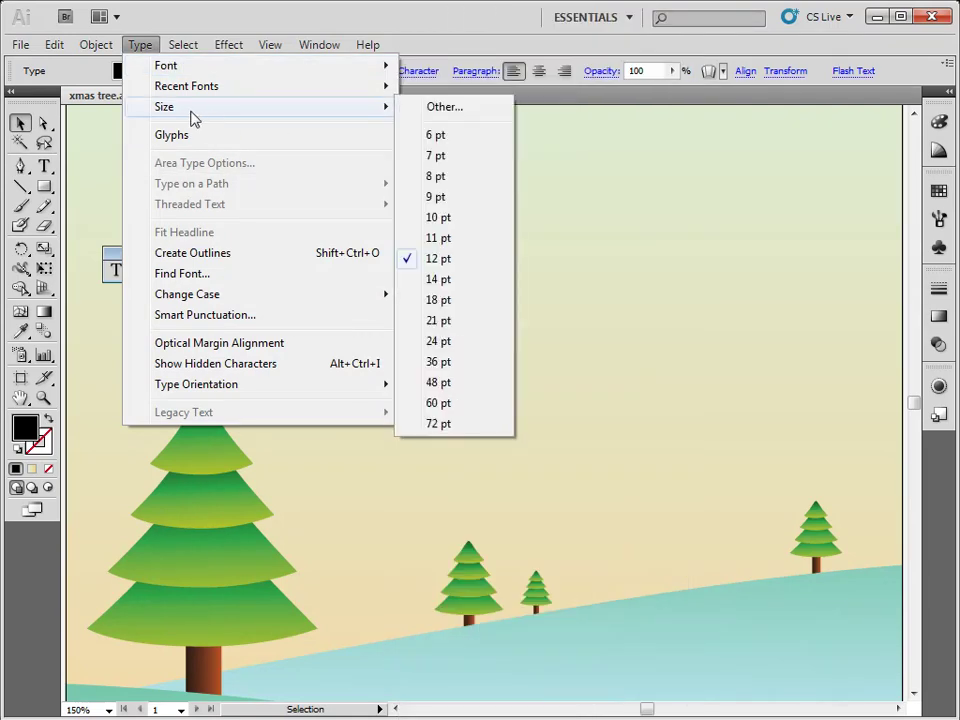
{"action": "left_click", "coordinate": [465, 368]}
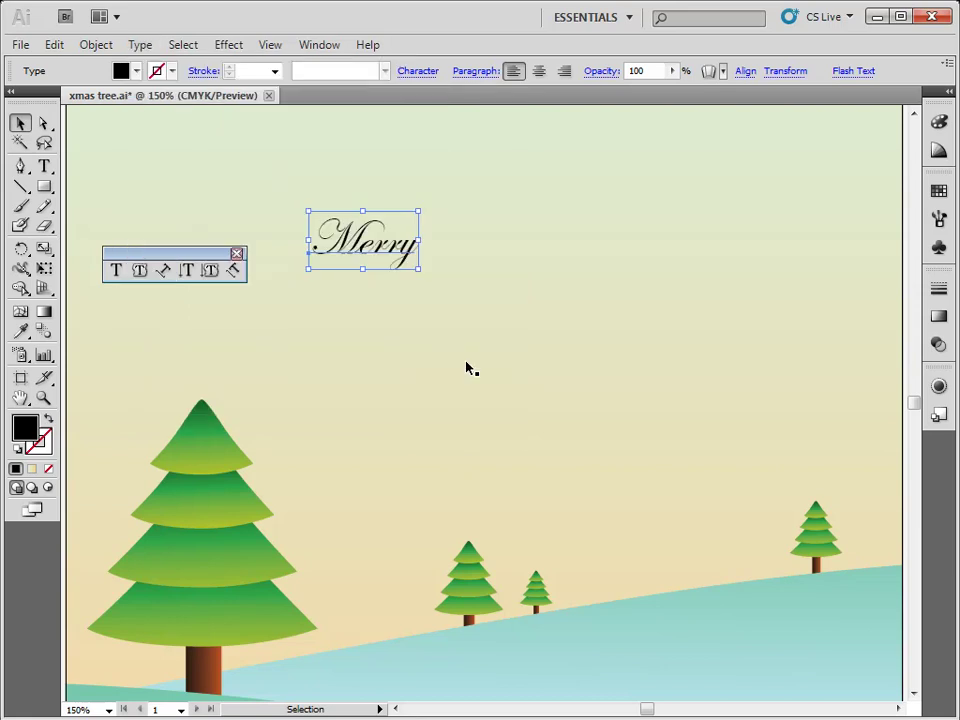
{"action": "left_click", "coordinate": [140, 45]}
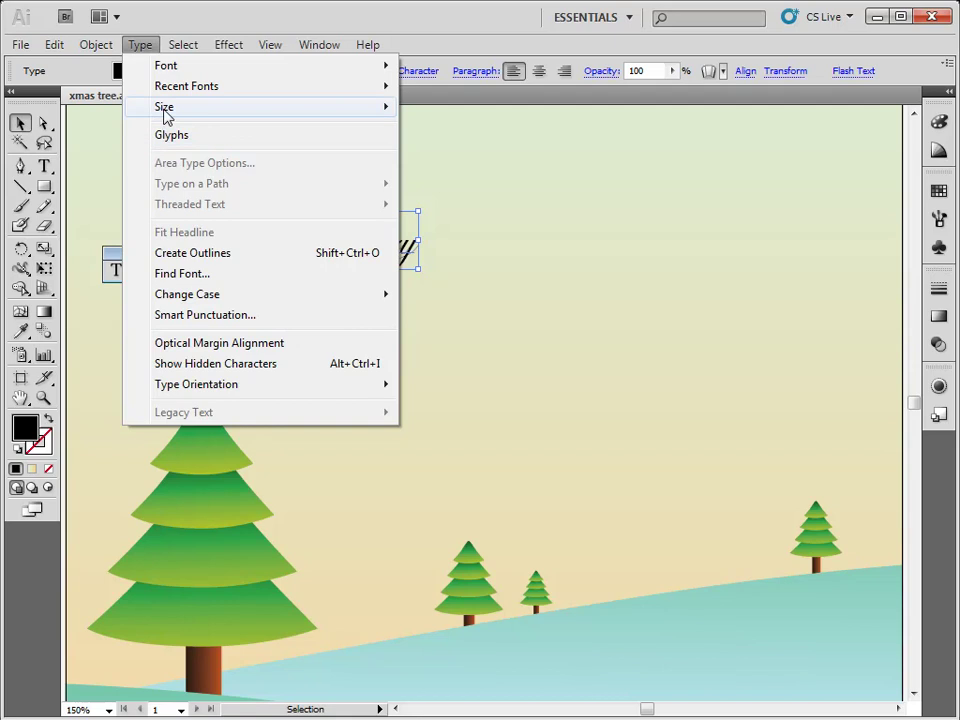
{"action": "mouse_move", "coordinate": [222, 108]}
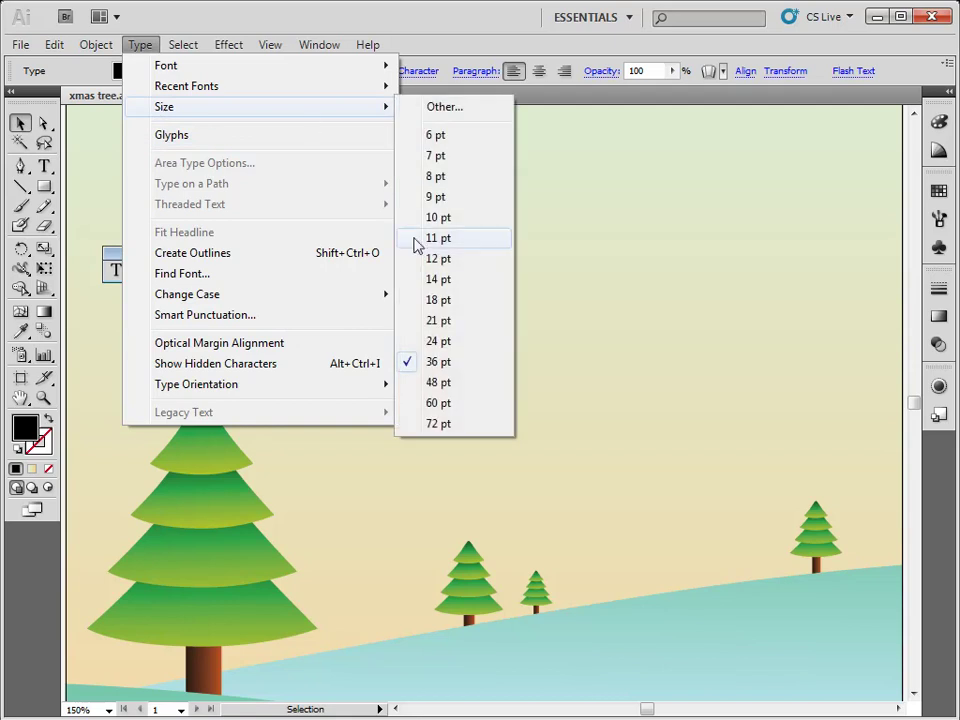
{"action": "left_click", "coordinate": [438, 424]}
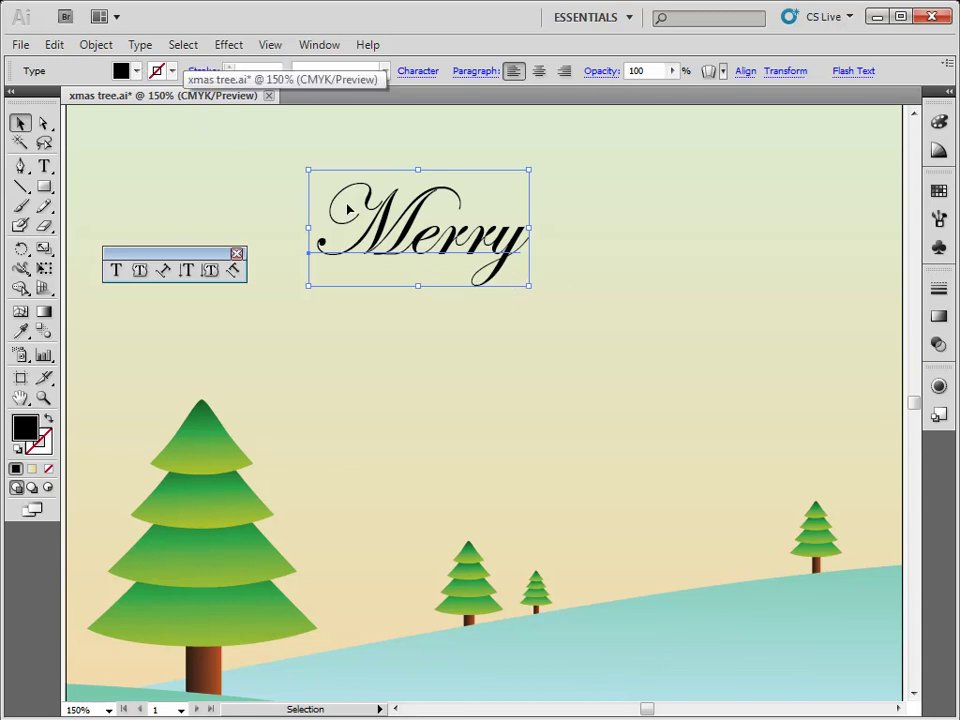
Step: Try the Informal Roman and Harlow Solid Italic fonts on Merry
{"action": "left_click", "coordinate": [140, 44]}
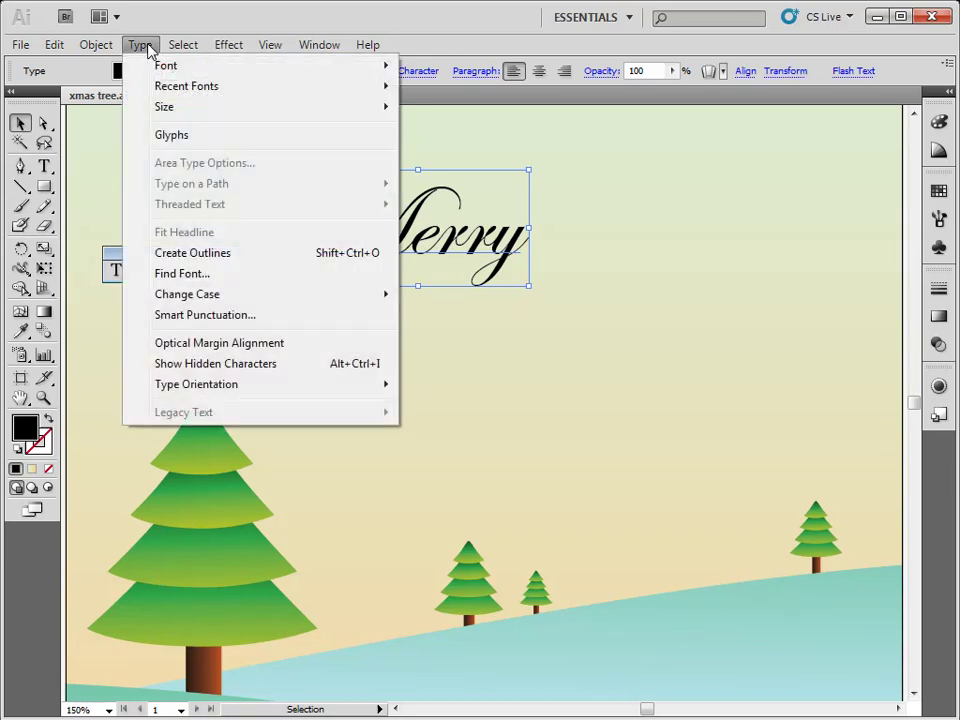
{"action": "mouse_move", "coordinate": [160, 66]}
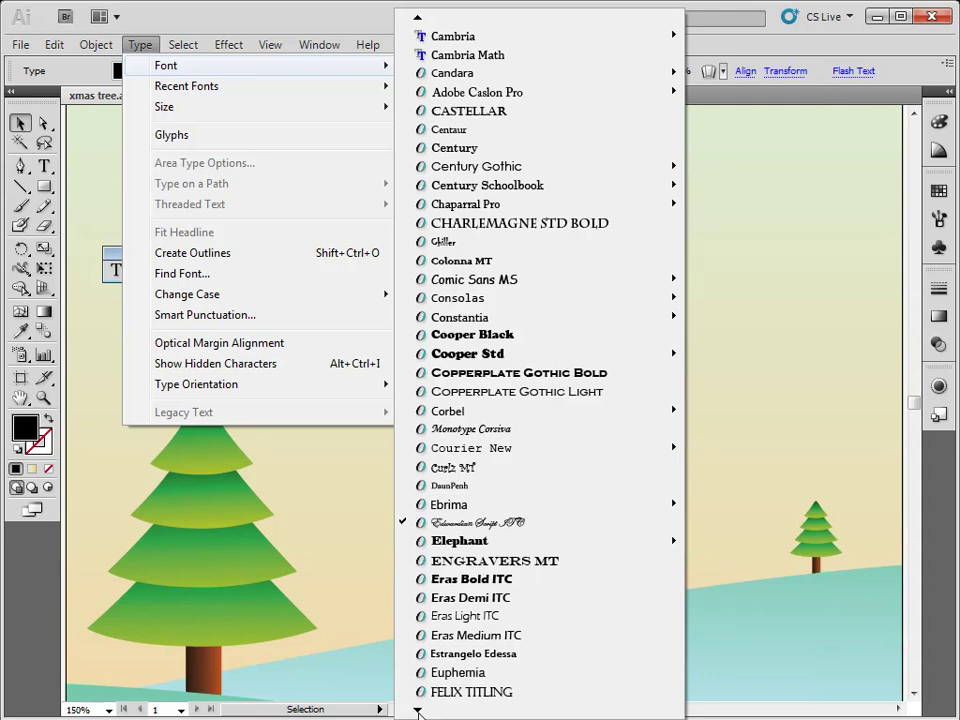
{"action": "mouse_move", "coordinate": [418, 710]}
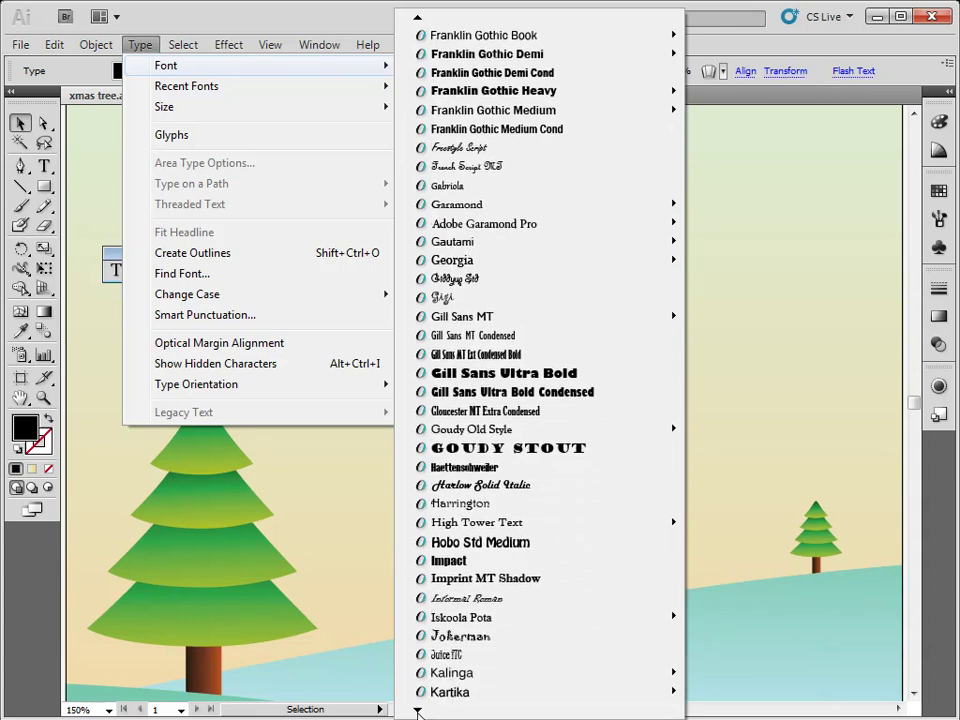
{"action": "left_click", "coordinate": [488, 599]}
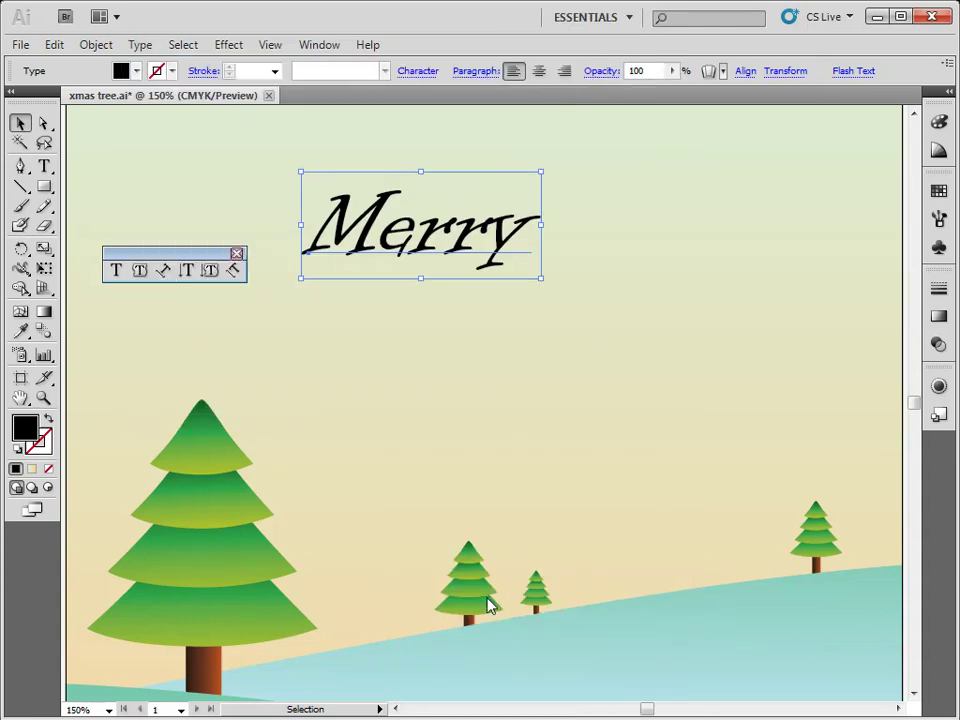
{"action": "left_click", "coordinate": [140, 45]}
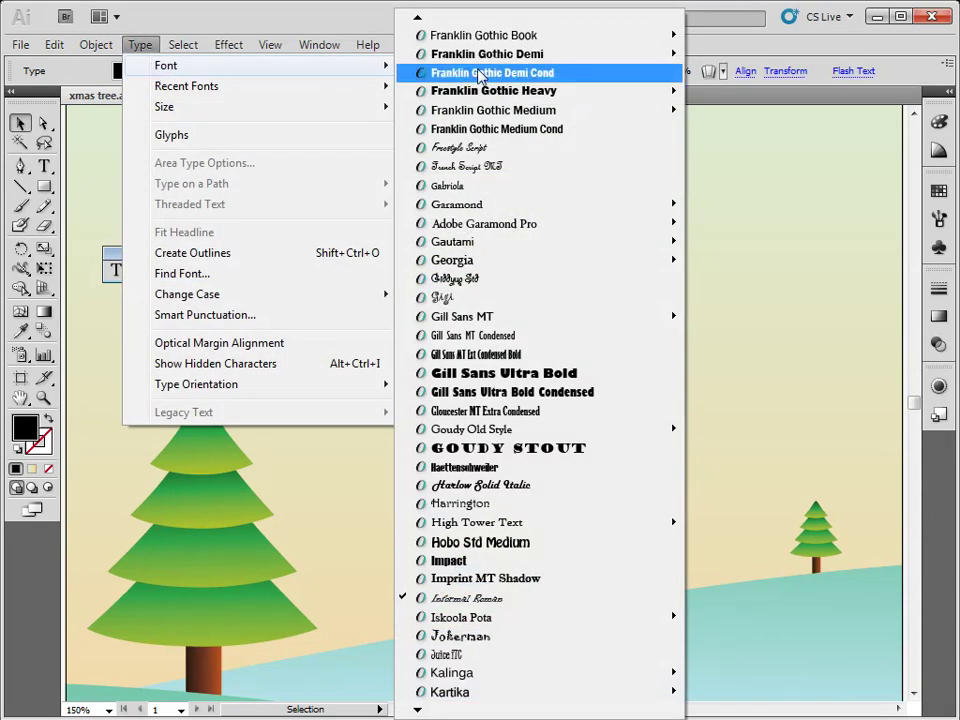
{"action": "left_click", "coordinate": [504, 486]}
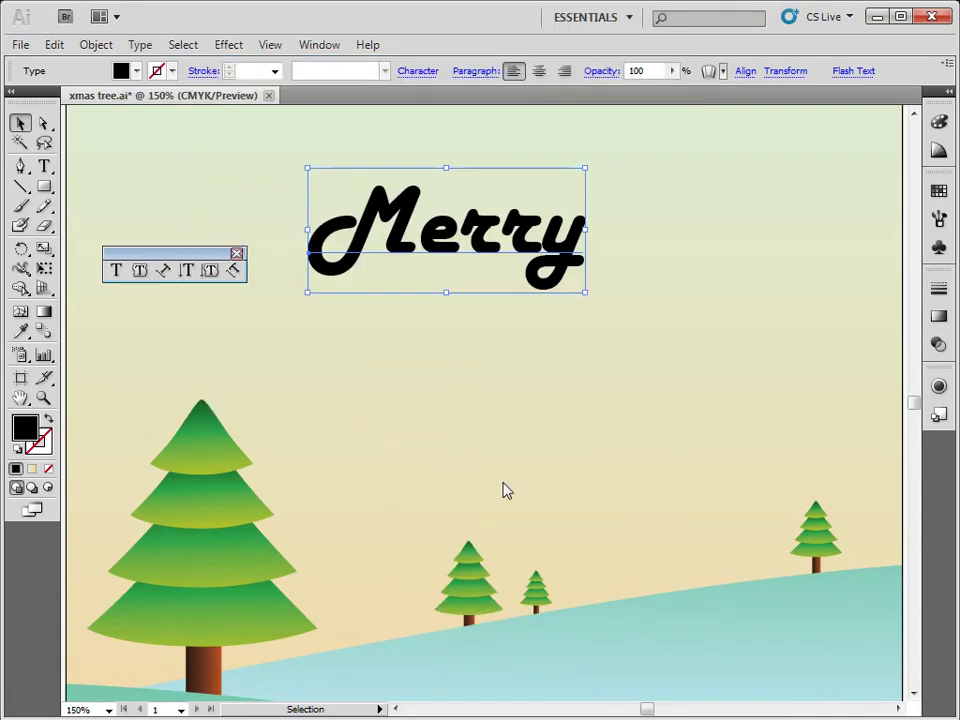
Step: Try Kunstler Script, then settle on Edwardian Script ITC for Merry
{"action": "left_click", "coordinate": [140, 45]}
{"action": "mouse_move", "coordinate": [163, 66]}
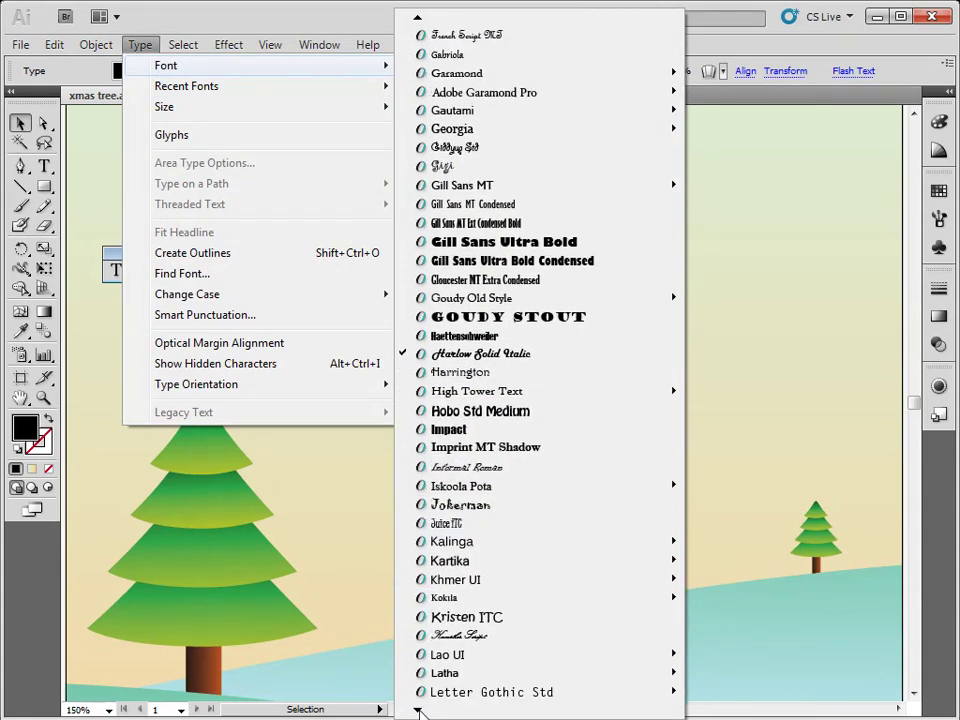
{"action": "left_click", "coordinate": [488, 638]}
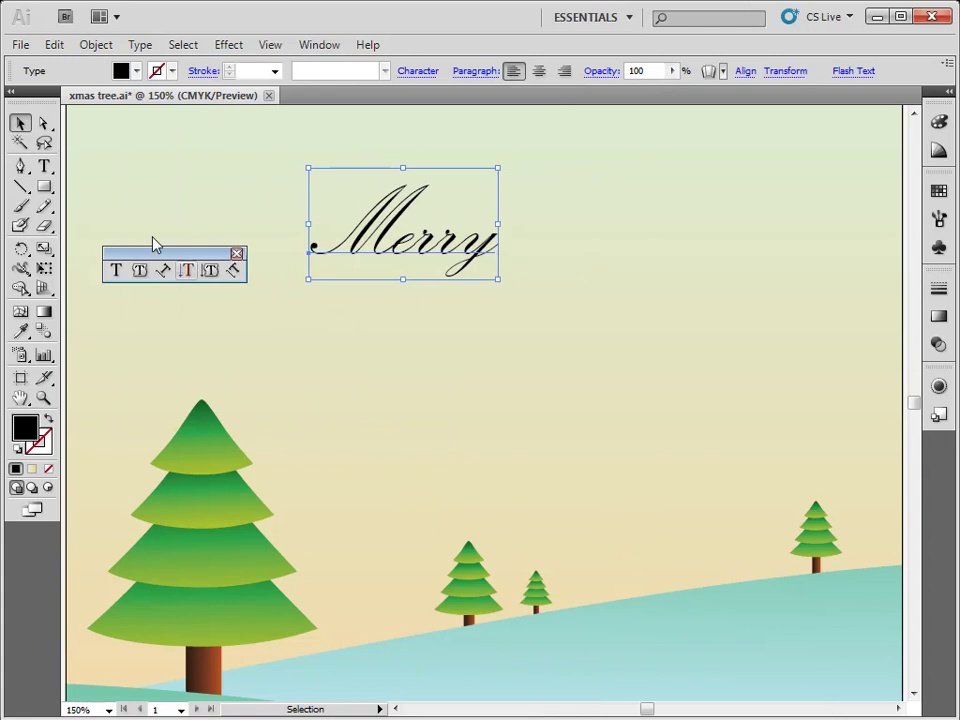
{"action": "left_click", "coordinate": [144, 48]}
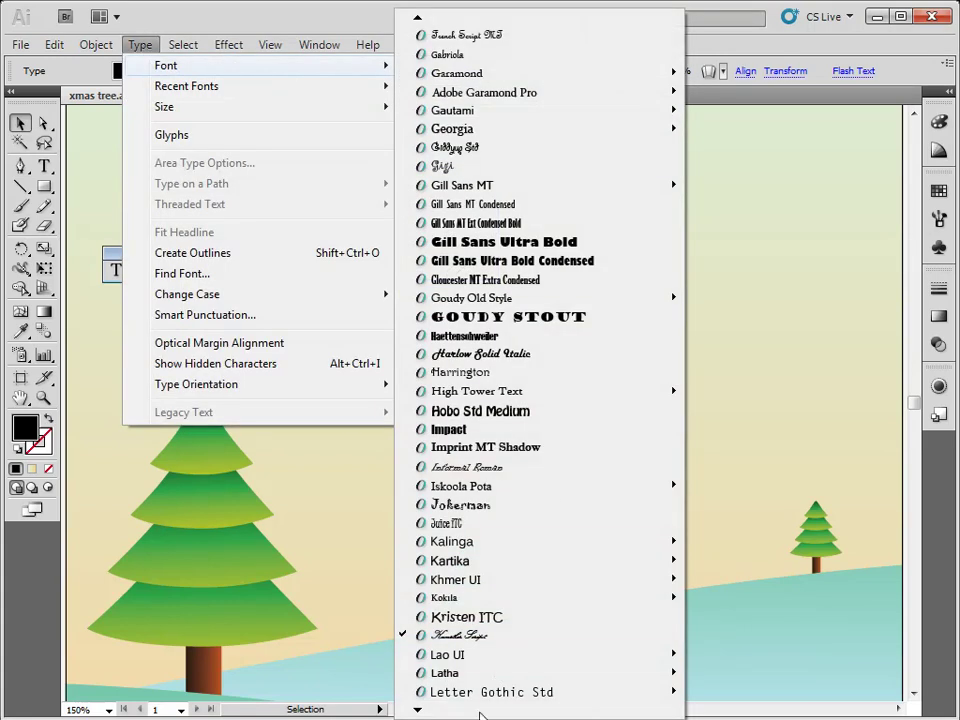
{"action": "mouse_move", "coordinate": [420, 710]}
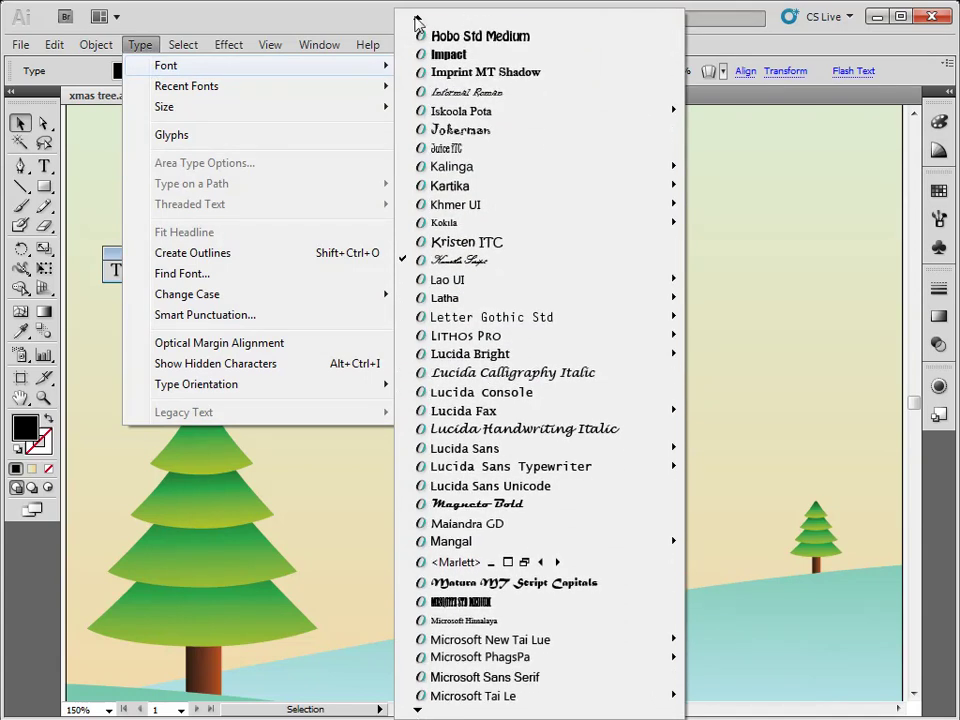
{"action": "mouse_move", "coordinate": [418, 22]}
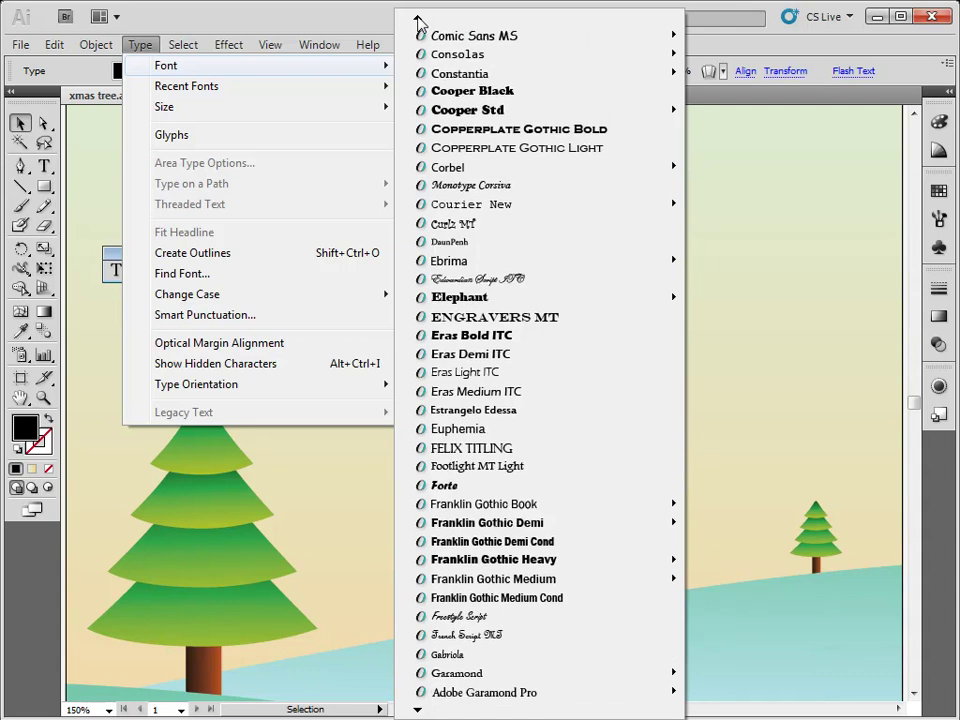
{"action": "left_click", "coordinate": [480, 279]}
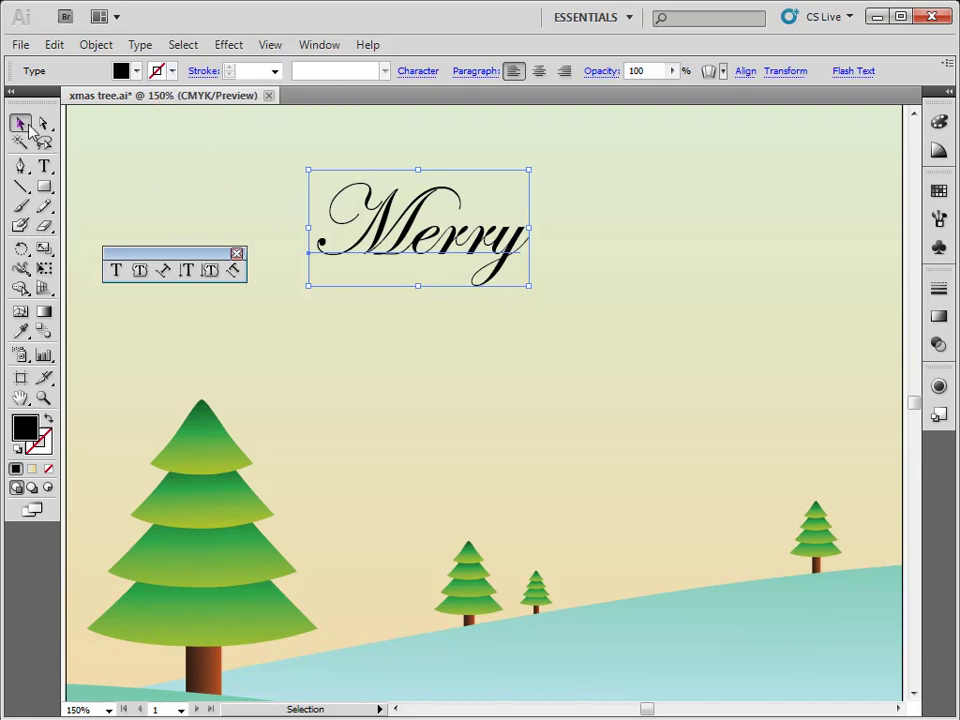
Step: Select all the letters of Merry and open the Character panel with Ctrl+T
{"action": "left_click", "coordinate": [44, 166]}
{"action": "left_click_drag", "start_coordinate": [311, 245], "coordinate": [577, 234]}
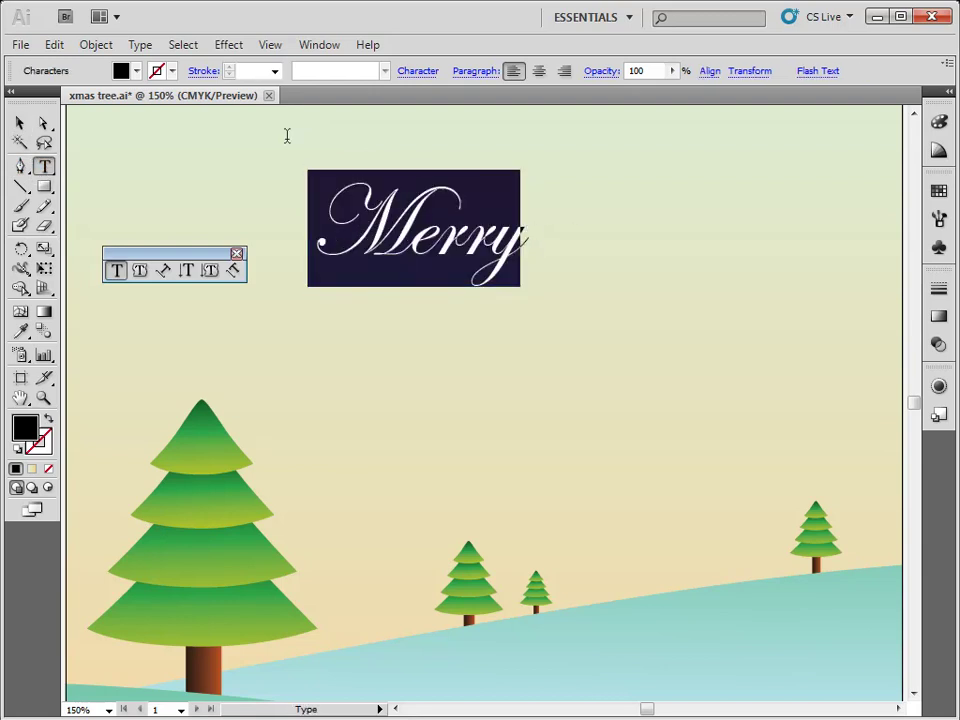
{"action": "key", "text": "ctrl+t"}
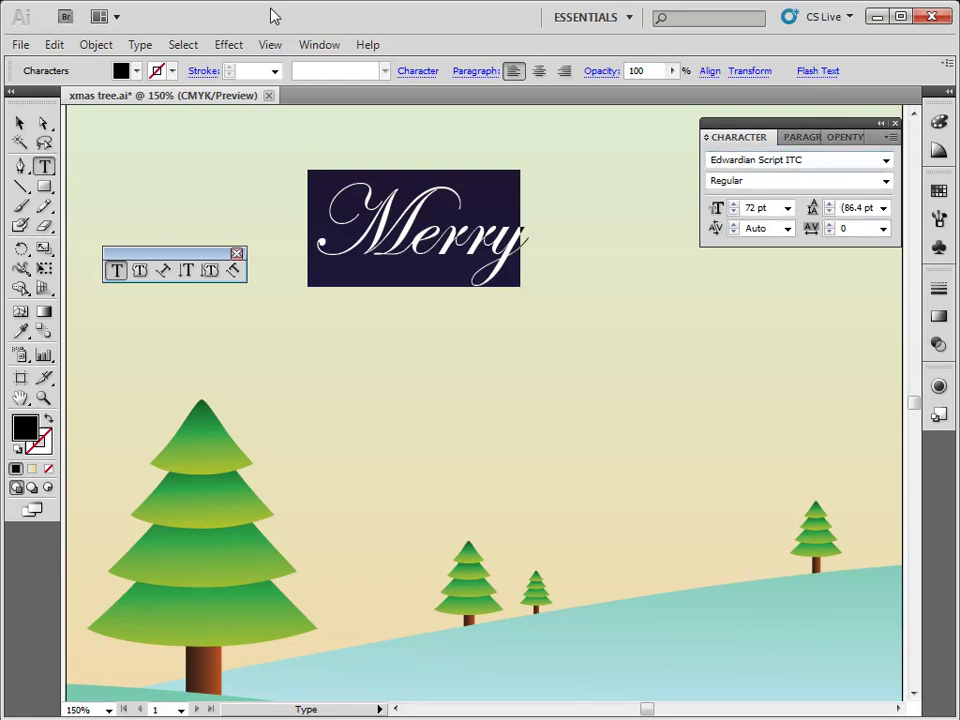
{"action": "left_click", "coordinate": [324, 47]}
{"action": "mouse_move", "coordinate": [372, 710]}
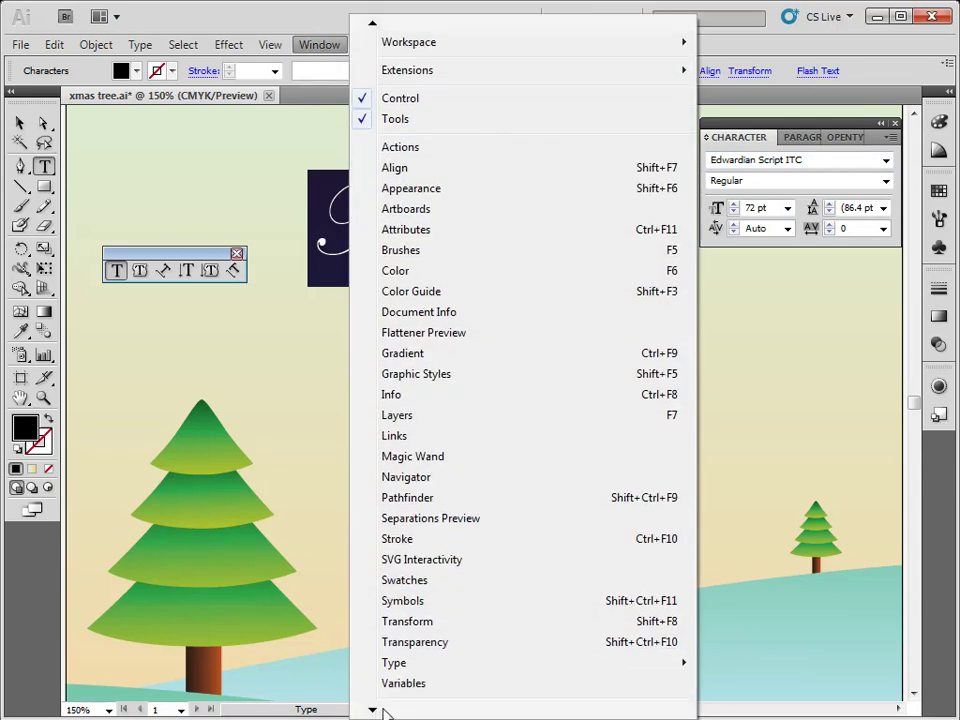
{"action": "mouse_move", "coordinate": [416, 666]}
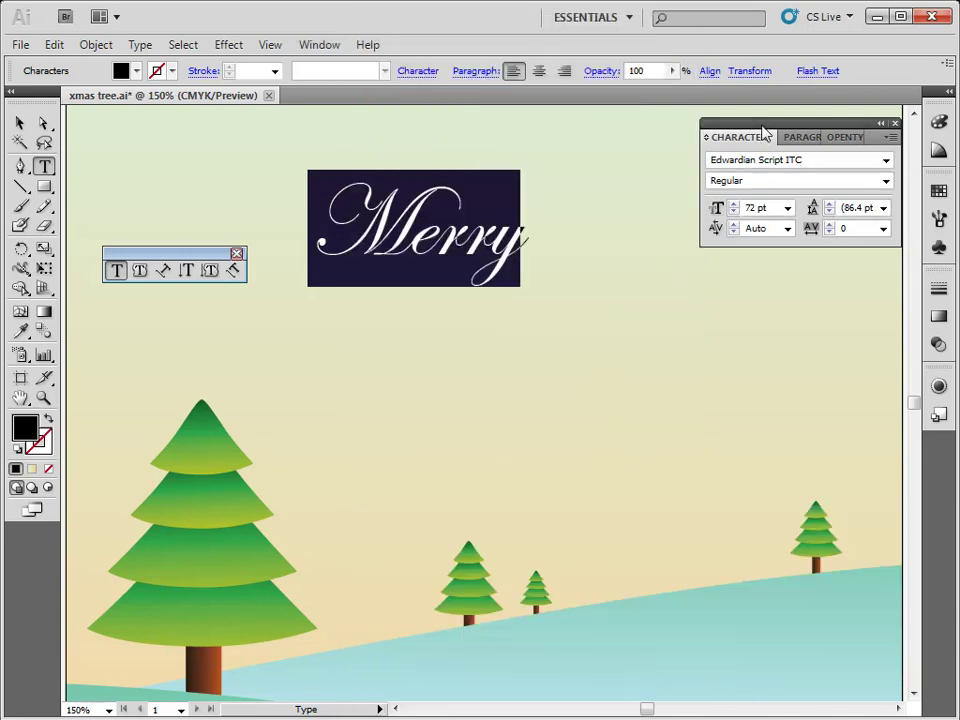
{"action": "left_click", "coordinate": [762, 133]}
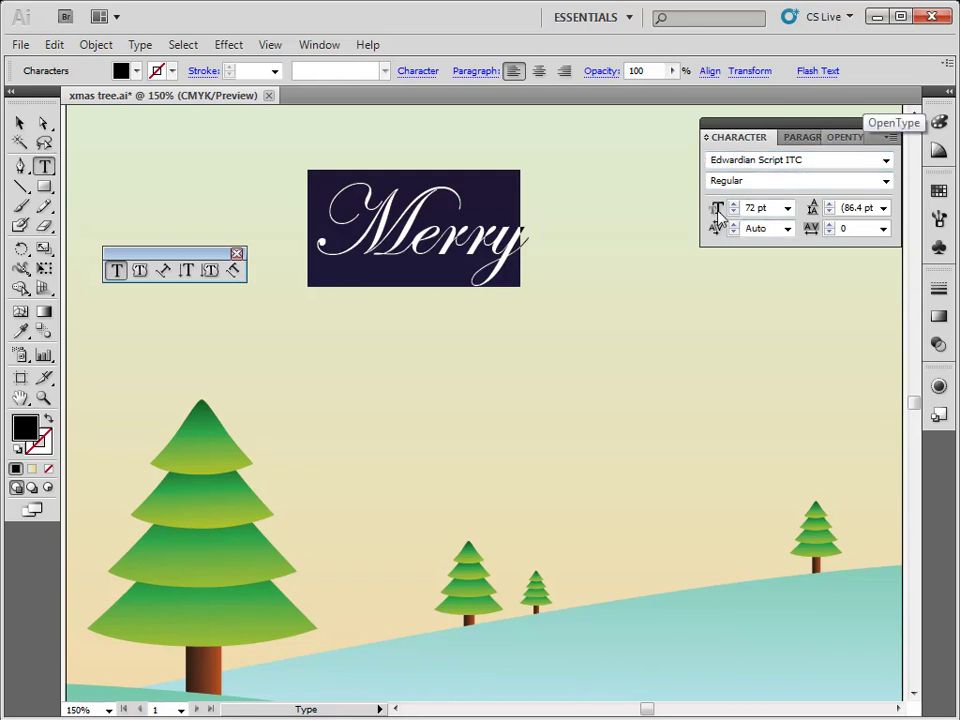
Step: Change Merry's font size from 72 pt to 120 pt in the Character panel
{"action": "left_click", "coordinate": [787, 208]}
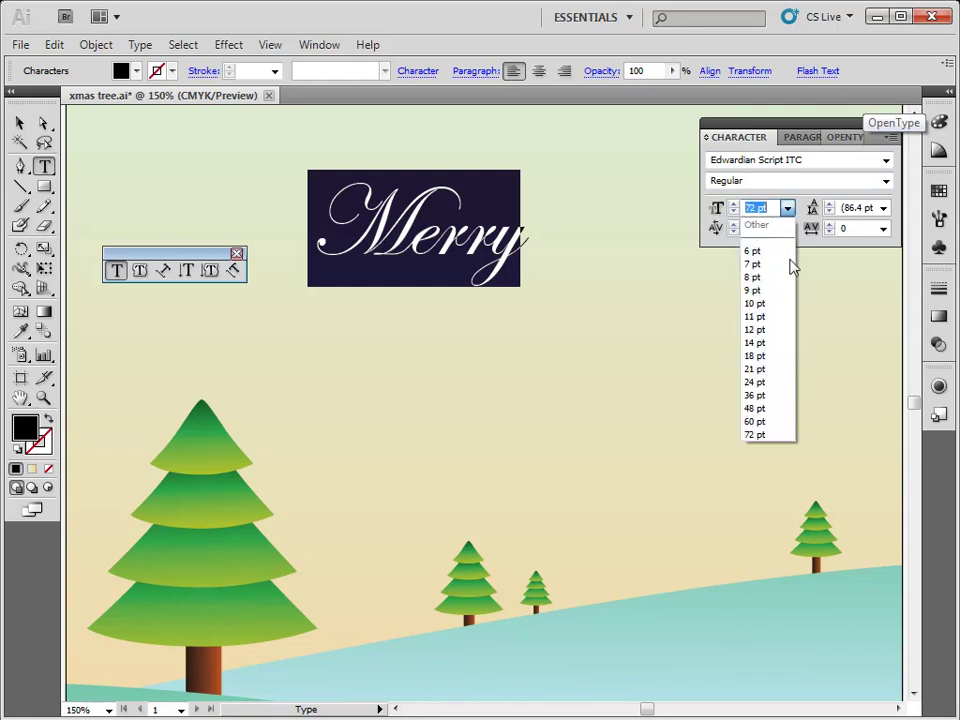
{"action": "left_click", "coordinate": [757, 210]}
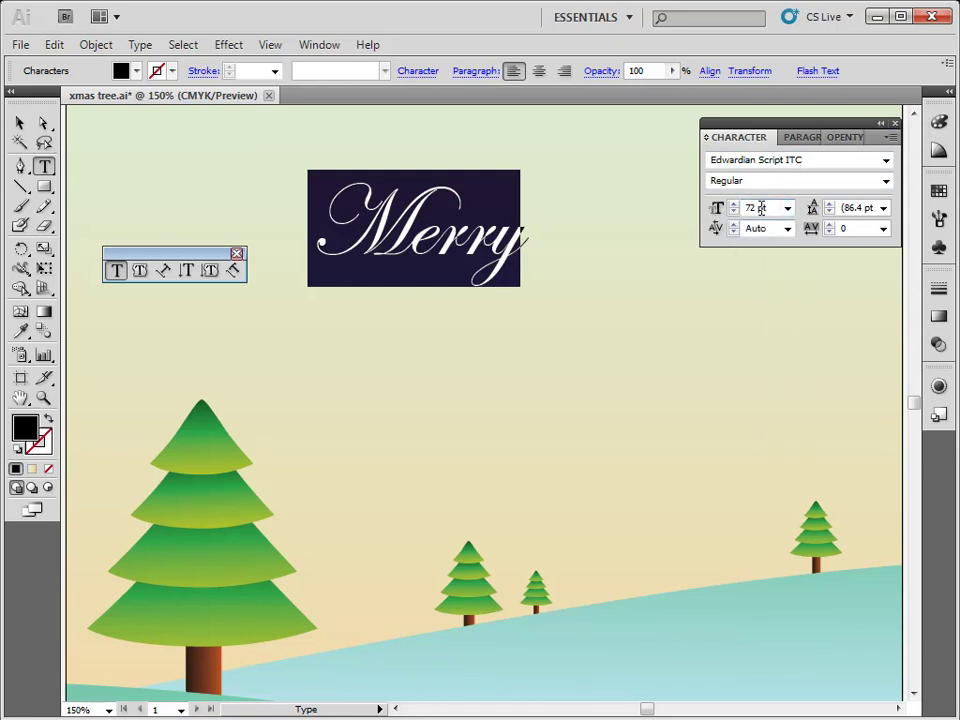
{"action": "double_click", "coordinate": [759, 208]}
{"action": "type", "text": "120"}
{"action": "key", "text": "Return"}
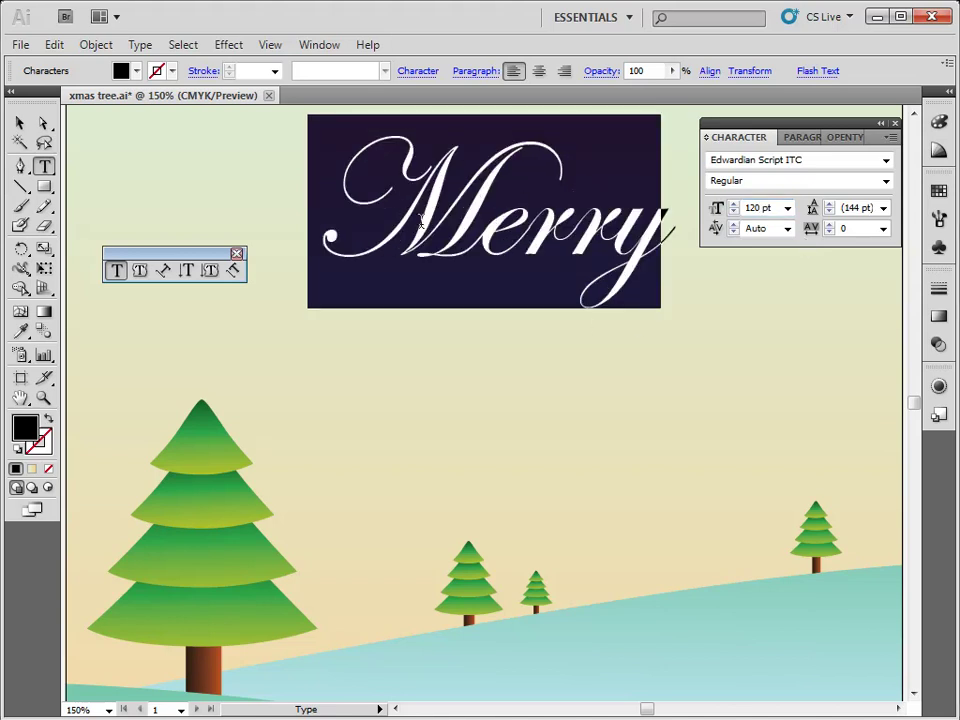
{"action": "left_click", "coordinate": [20, 122]}
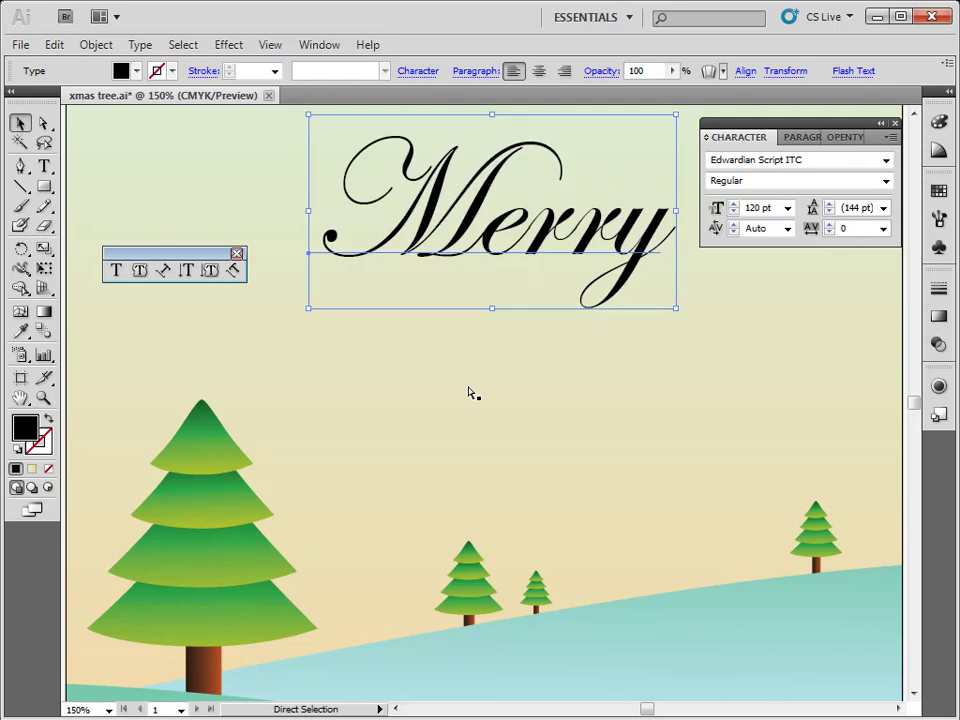
{"action": "key", "text": "ctrl+minus"}
{"action": "key", "text": "ctrl+minus"}
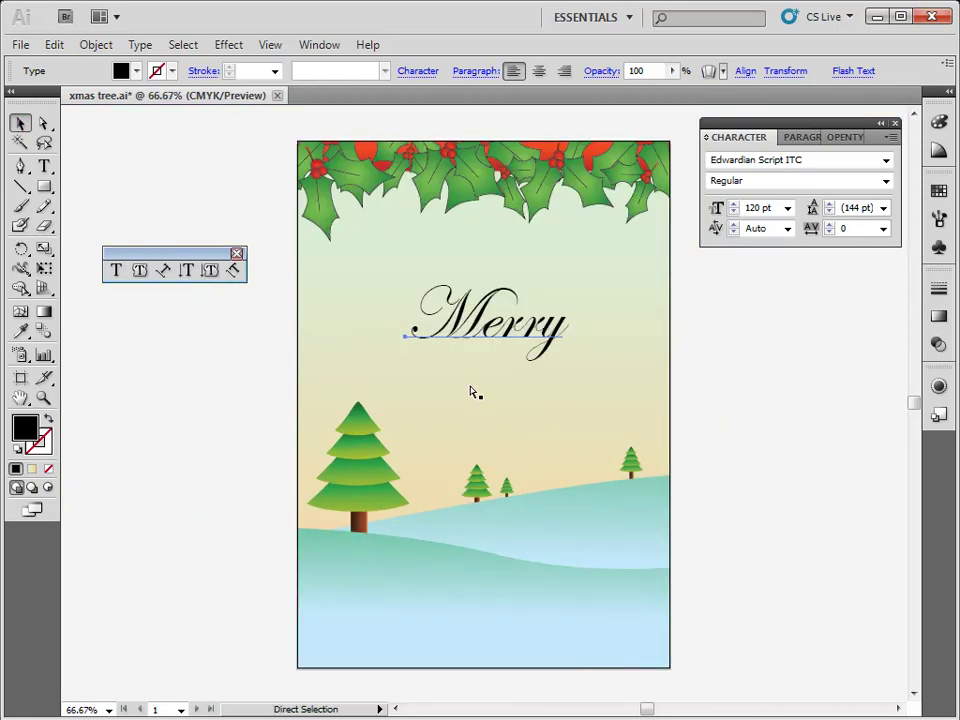
Step: Fit the card in the window and move Merry up and right, just below the holly border
{"action": "key", "text": "ctrl+0"}
{"action": "left_click", "coordinate": [690, 372]}
{"action": "left_click_drag", "start_coordinate": [550, 343], "coordinate": [570, 267]}
{"action": "left_click", "coordinate": [770, 367]}
{"action": "left_click", "coordinate": [750, 364]}
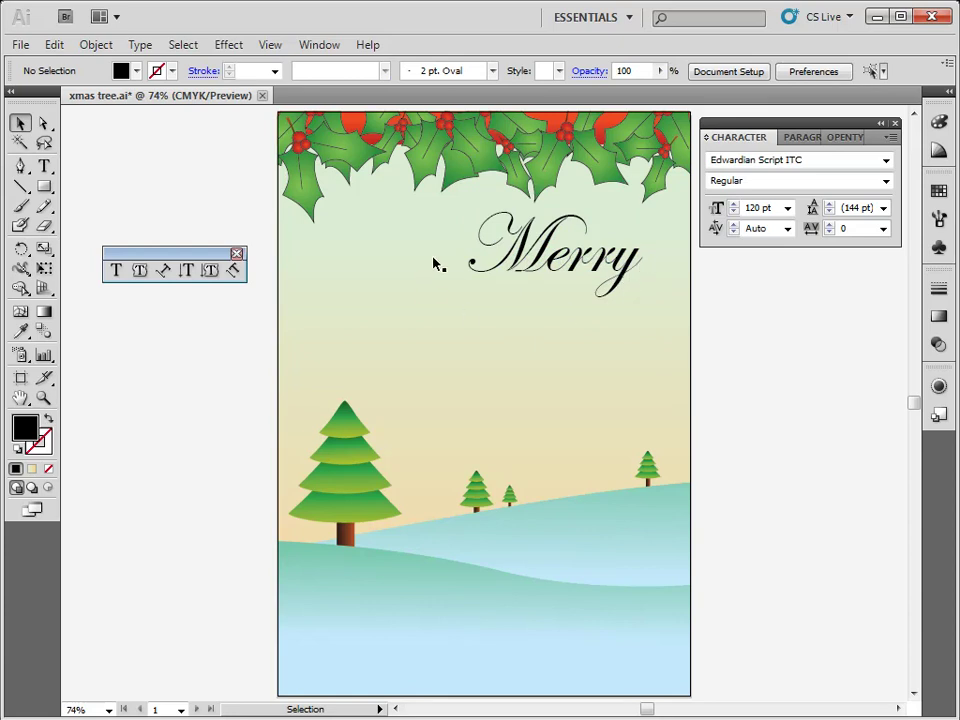
{"action": "left_click", "coordinate": [116, 271]}
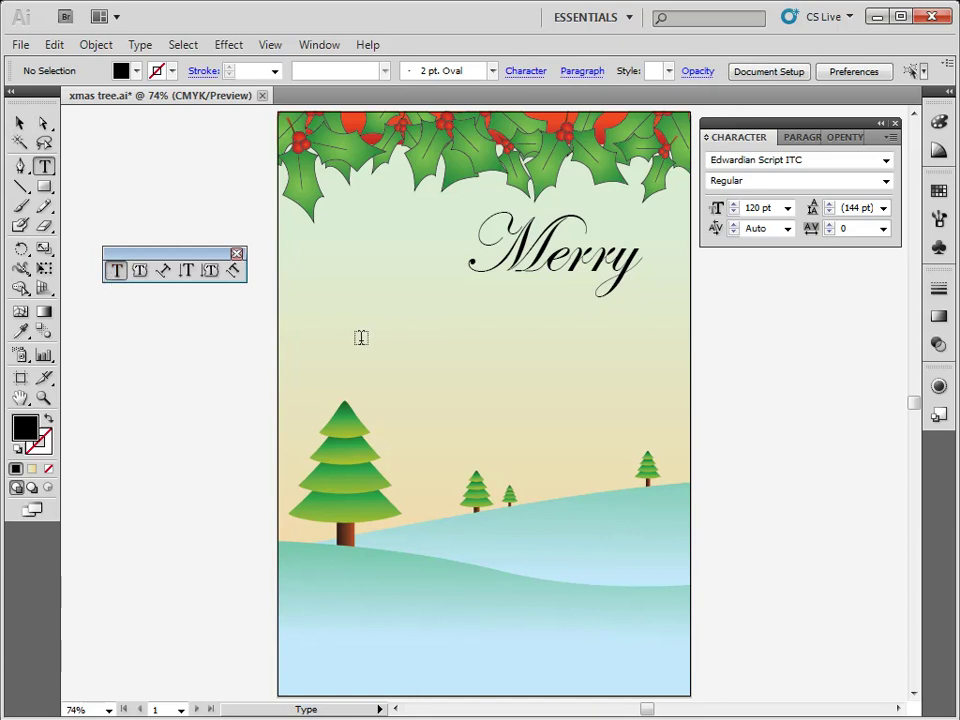
{"action": "left_click", "coordinate": [20, 122]}
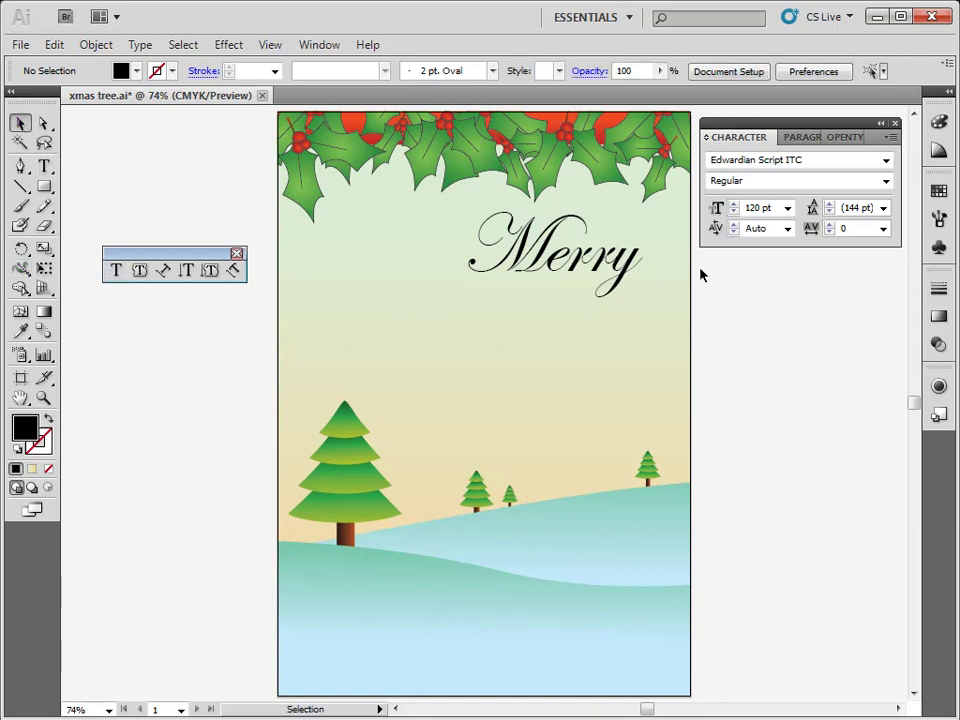
Step: Duplicate Merry below itself and retype the copy as 'Christmas'
{"action": "left_click", "coordinate": [630, 276]}
{"action": "left_click_drag", "start_coordinate": [630, 276], "coordinate": [580, 348], "text": "alt"}
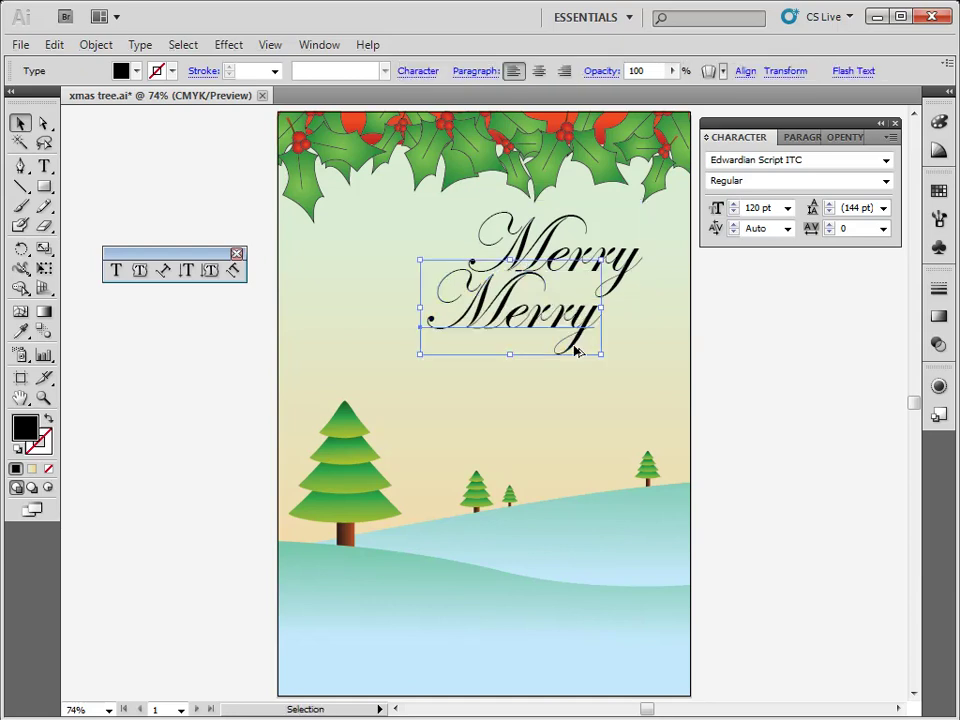
{"action": "left_click", "coordinate": [552, 349]}
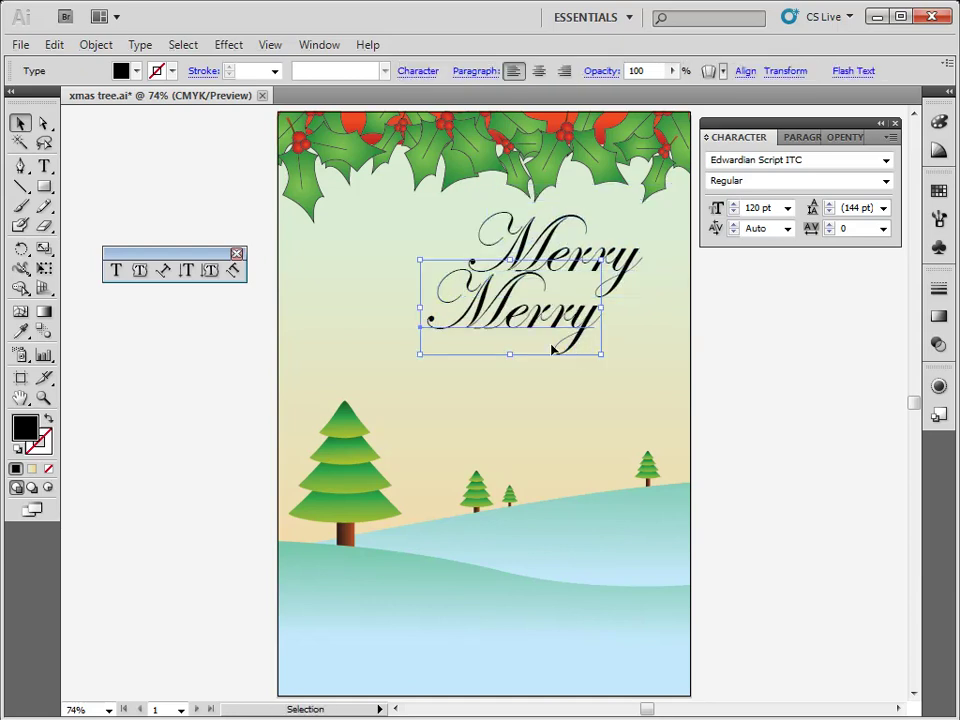
{"action": "left_click", "coordinate": [118, 271]}
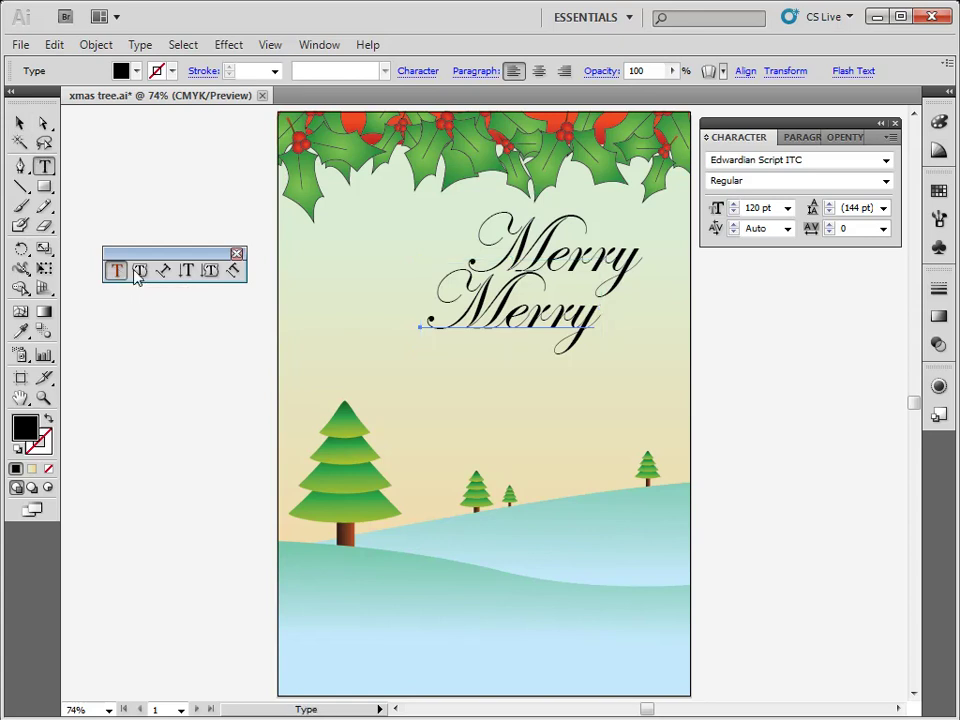
{"action": "double_click", "coordinate": [482, 323]}
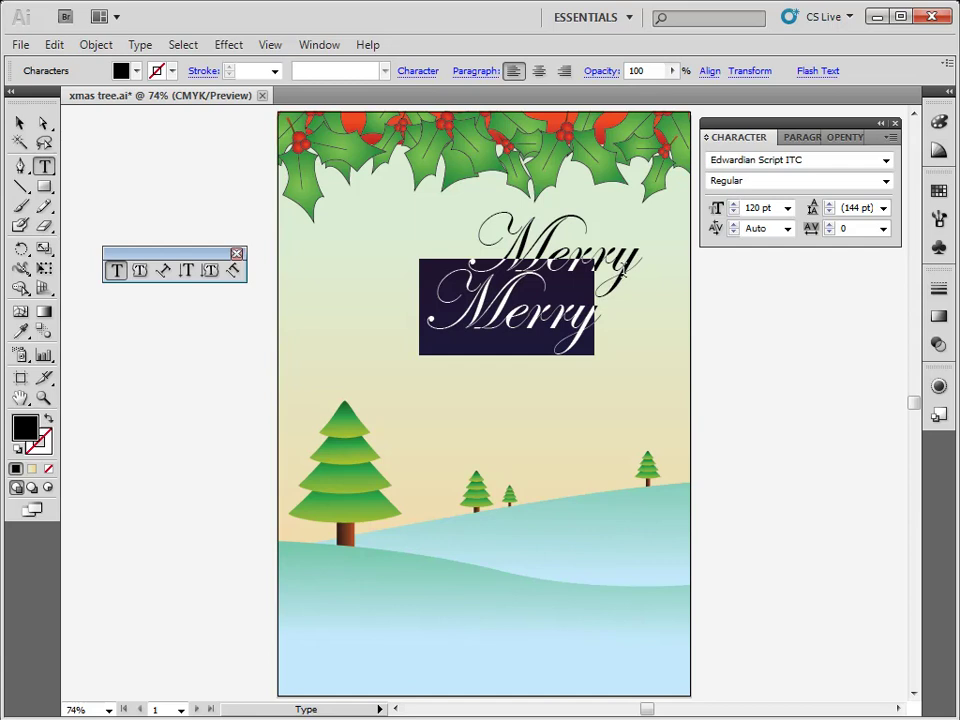
{"action": "left_click", "coordinate": [540, 318]}
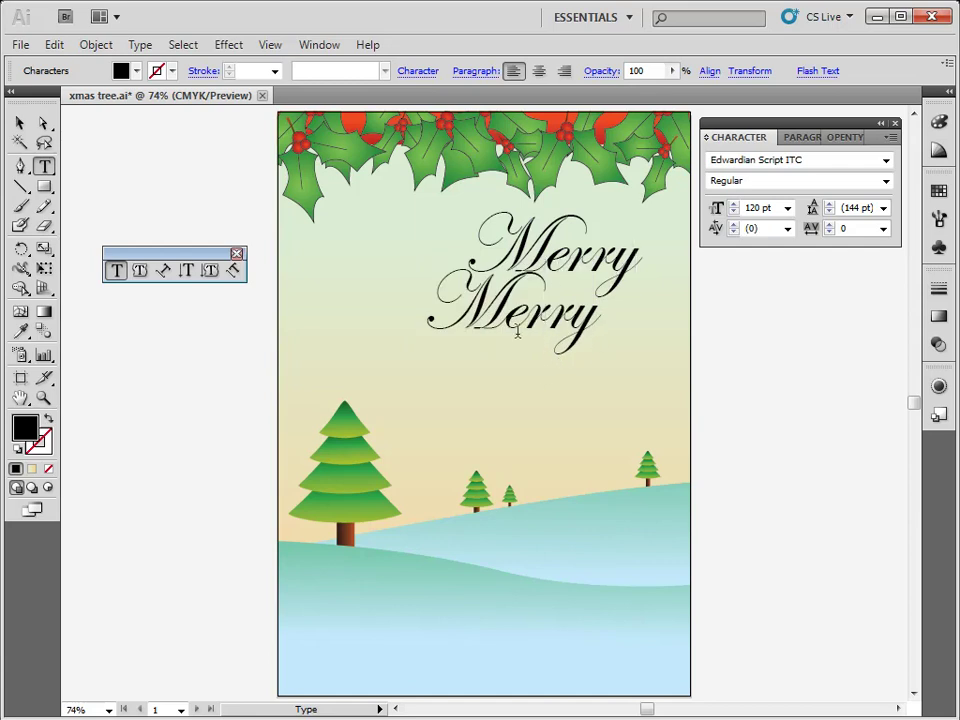
{"action": "key", "text": "ctrl+a"}
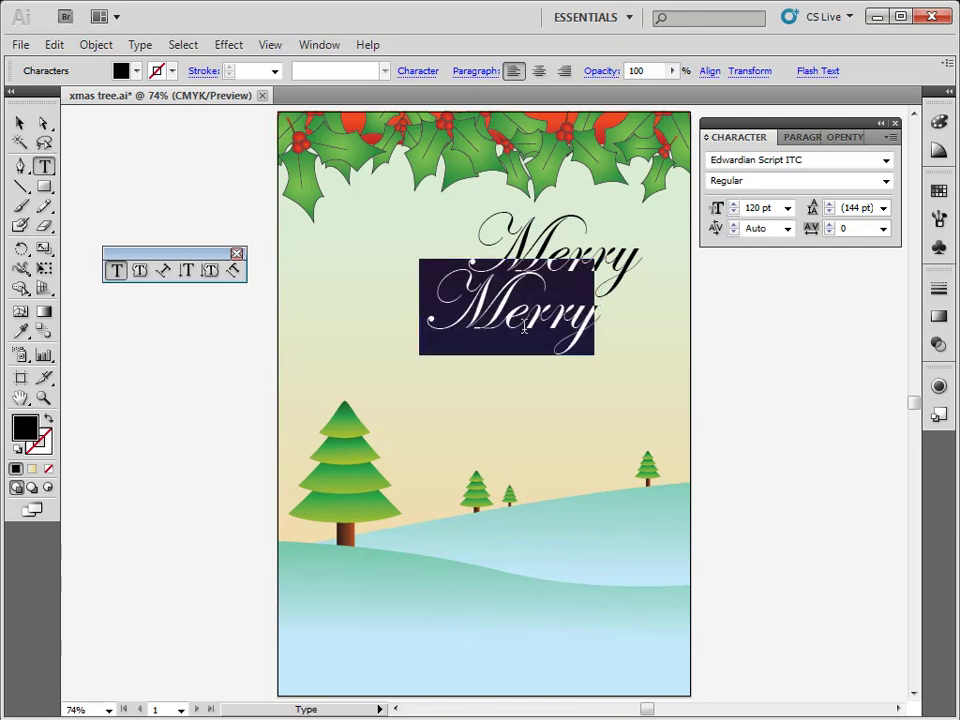
{"action": "type", "text": "Christ"}
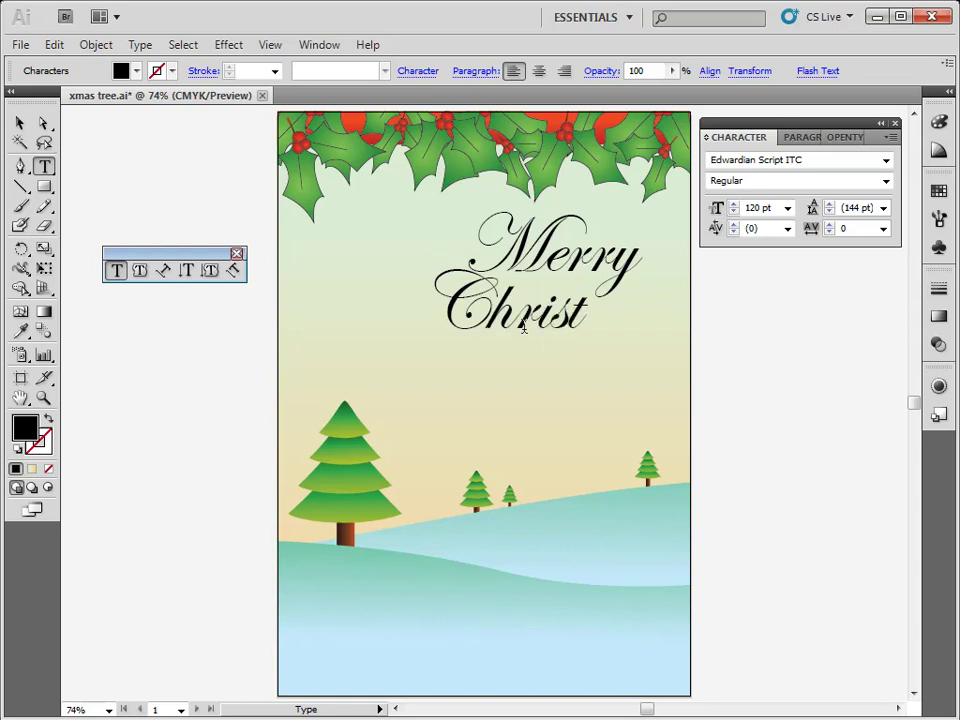
{"action": "type", "text": "mas"}
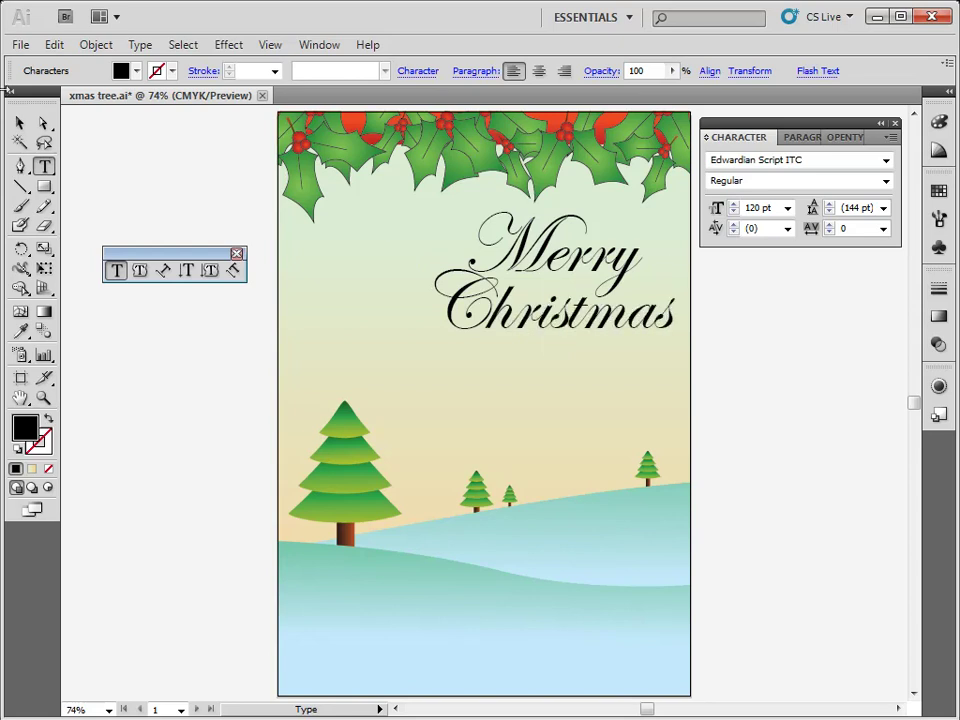
Step: Shift Christmas up-left and Merry left into a tighter stacked greeting, then hide the panels
{"action": "key", "text": "Escape"}
{"action": "left_click_drag", "start_coordinate": [592, 307], "coordinate": [545, 295]}
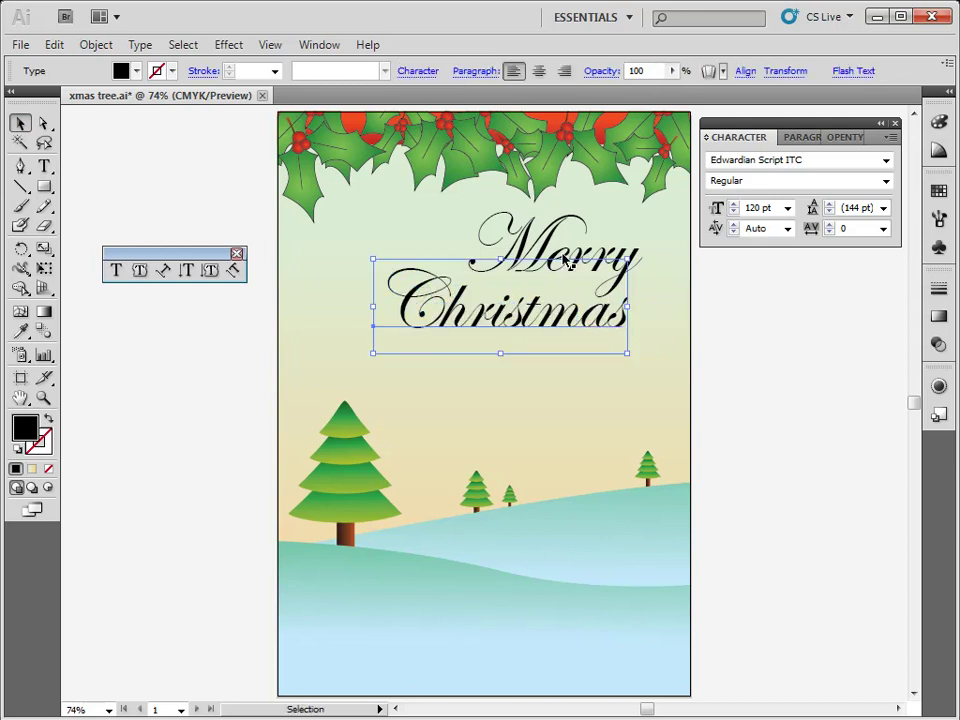
{"action": "left_click_drag", "start_coordinate": [560, 238], "coordinate": [538, 246]}
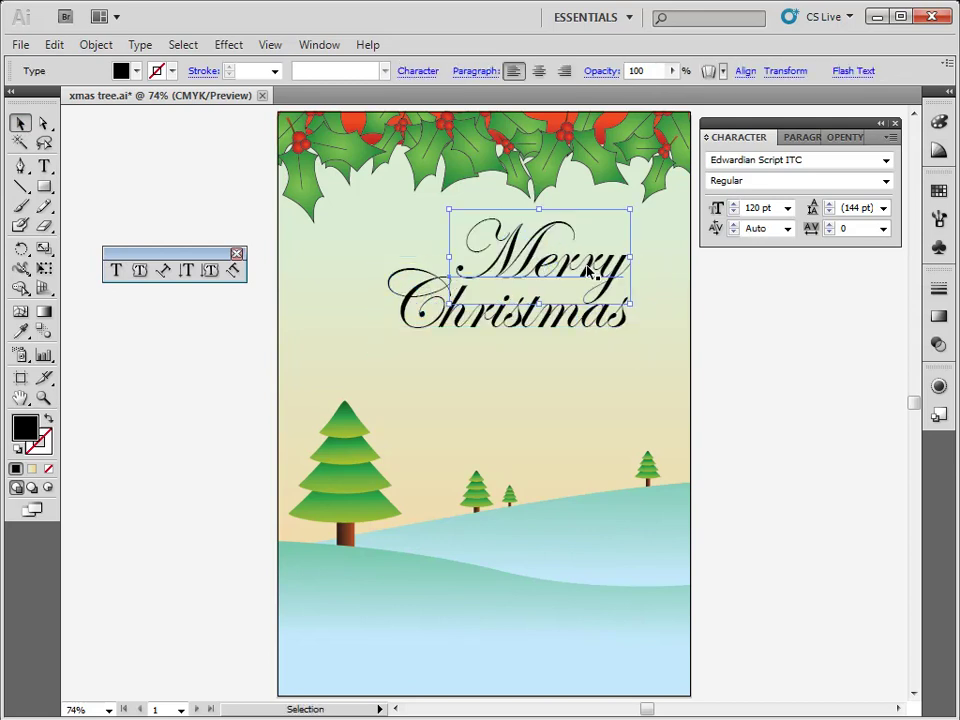
{"action": "left_click", "coordinate": [785, 363]}
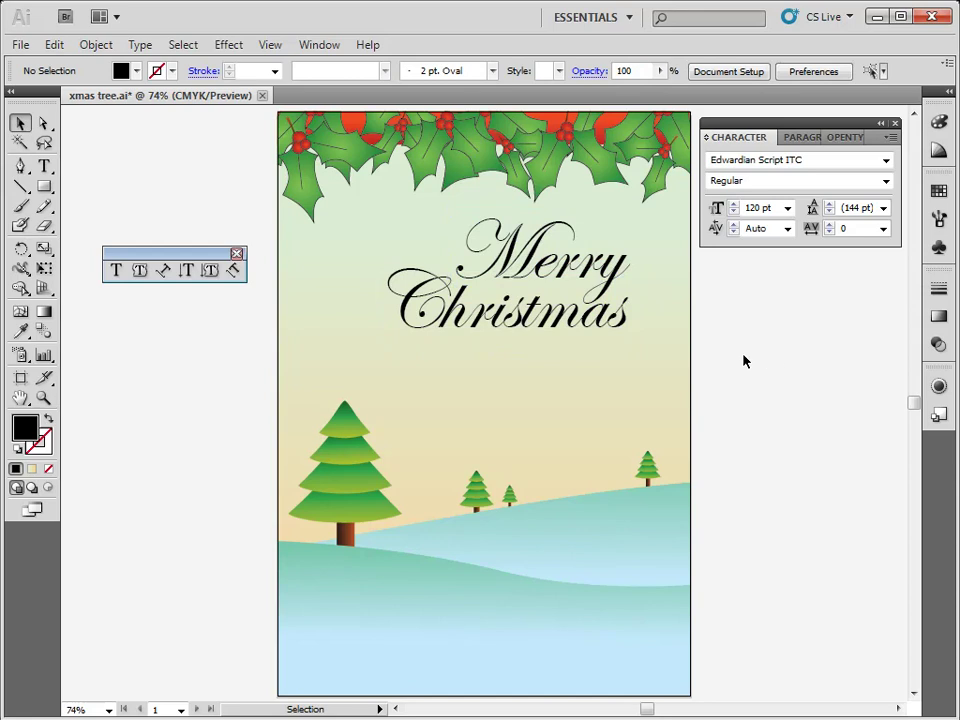
{"action": "key", "text": "Tab"}
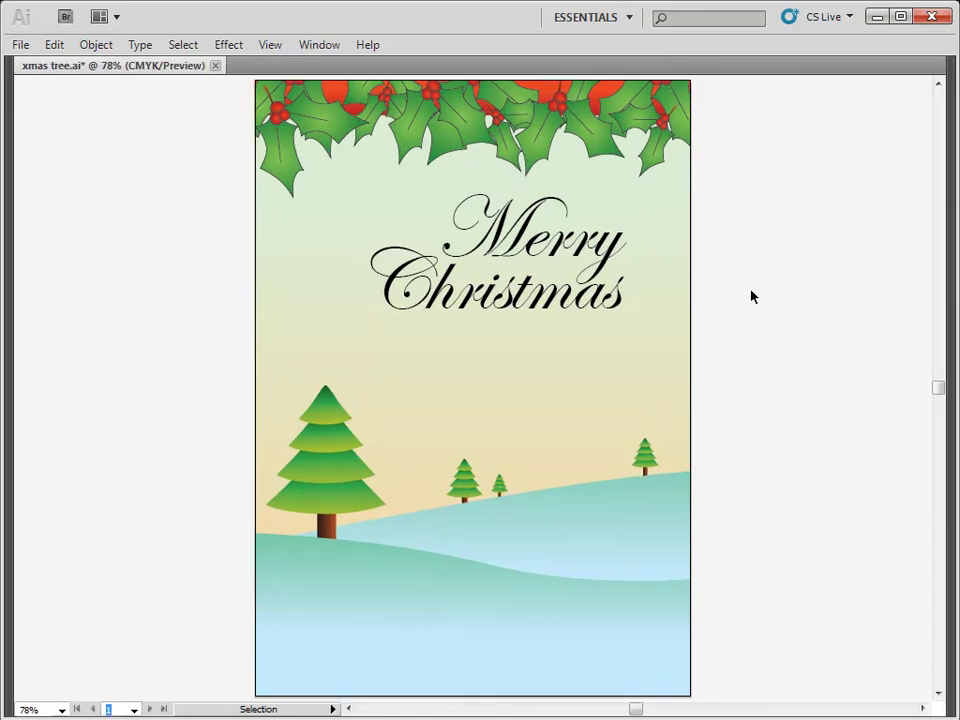
Step: Scale both words down proportionally to about 73 pt, undoing a distorted stretch, and recentre them
{"action": "left_click_drag", "start_coordinate": [761, 208], "coordinate": [420, 345]}
{"action": "left_click", "coordinate": [581, 254], "text": "shift"}
{"action": "left_click_drag", "start_coordinate": [581, 254], "coordinate": [529, 289]}
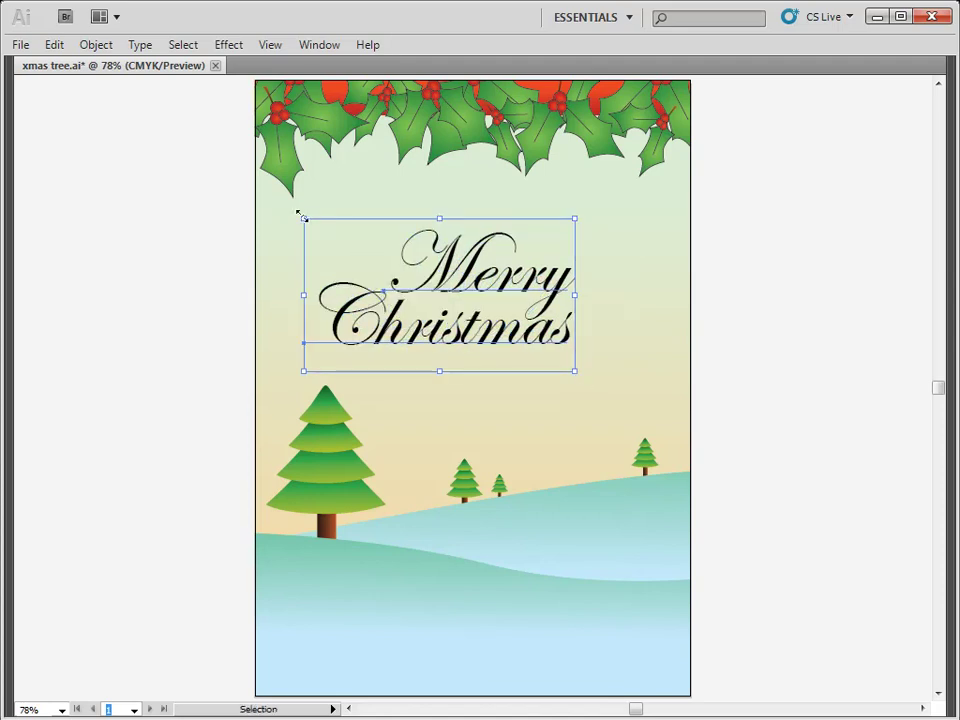
{"action": "left_click_drag", "start_coordinate": [571, 370], "coordinate": [446, 513]}
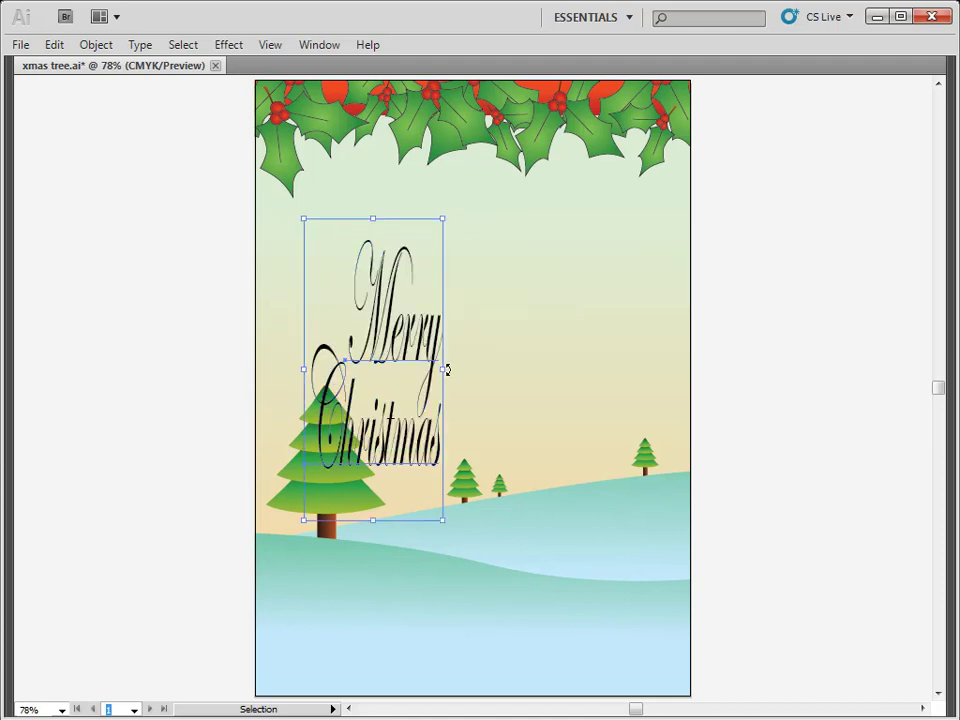
{"action": "left_click_drag", "start_coordinate": [444, 369], "coordinate": [639, 362]}
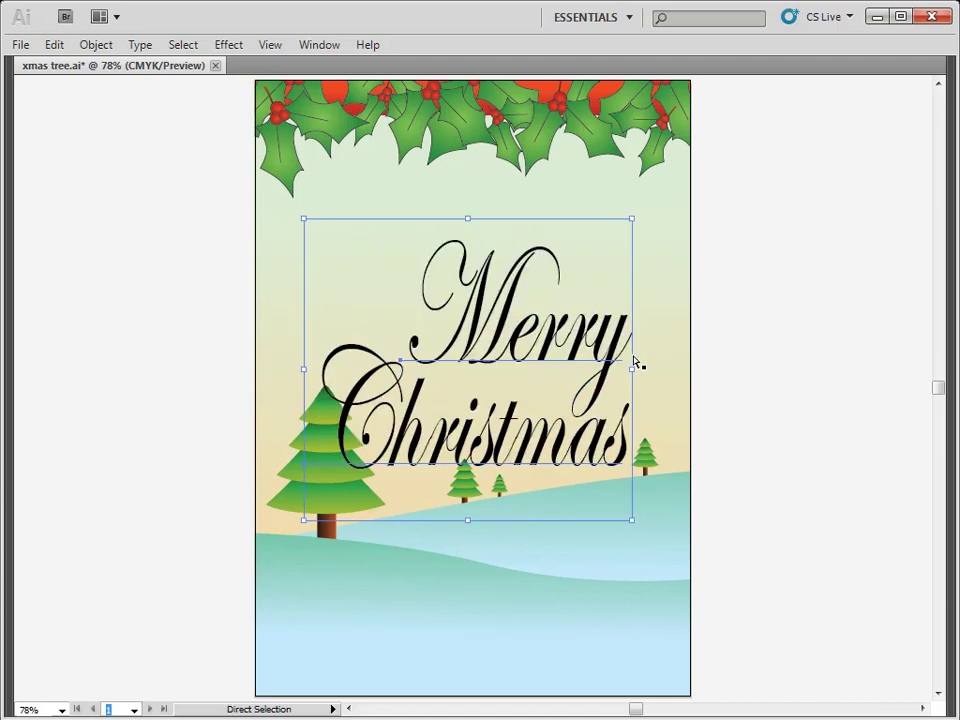
{"action": "key", "text": "ctrl+z"}
{"action": "key", "text": "ctrl+z"}
{"action": "left_click", "coordinate": [573, 352]}
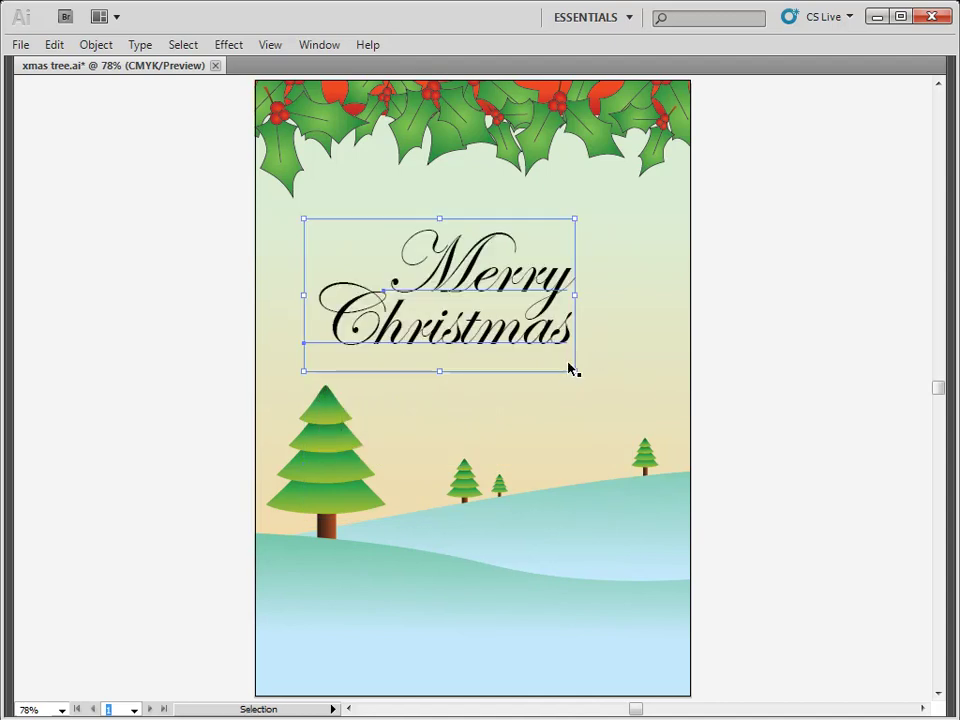
{"action": "left_click_drag", "start_coordinate": [575, 372], "coordinate": [507, 313]}
{"action": "left_click_drag", "start_coordinate": [427, 257], "coordinate": [557, 254]}
{"action": "left_click", "coordinate": [801, 324]}
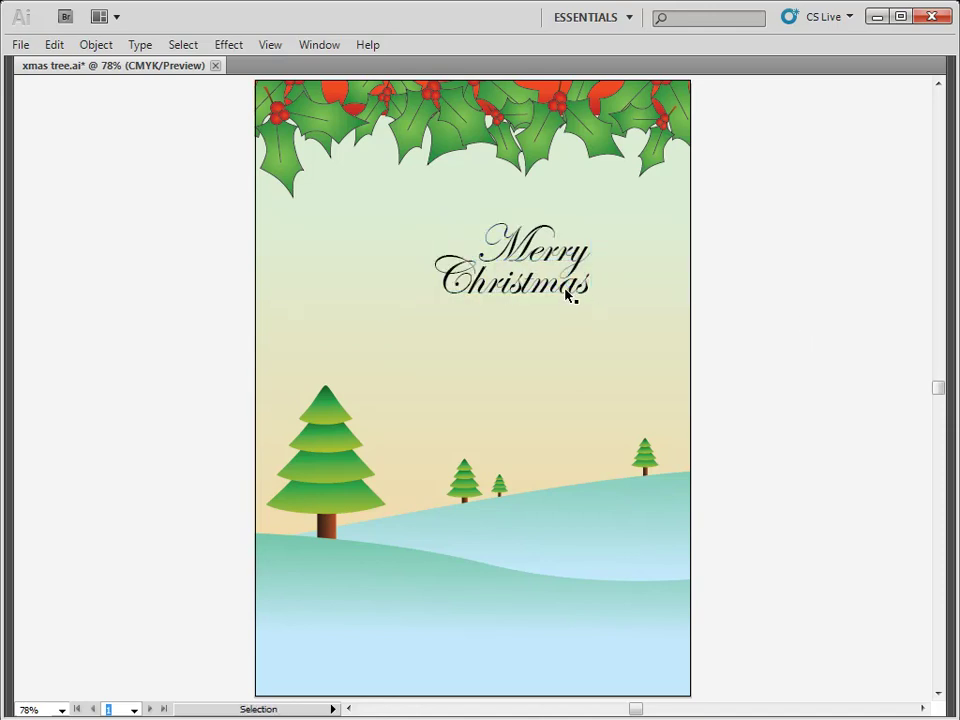
Step: Select the greeting and toggle the panels on and off to check its placement
{"action": "left_click", "coordinate": [555, 288]}
{"action": "key", "text": "Tab"}
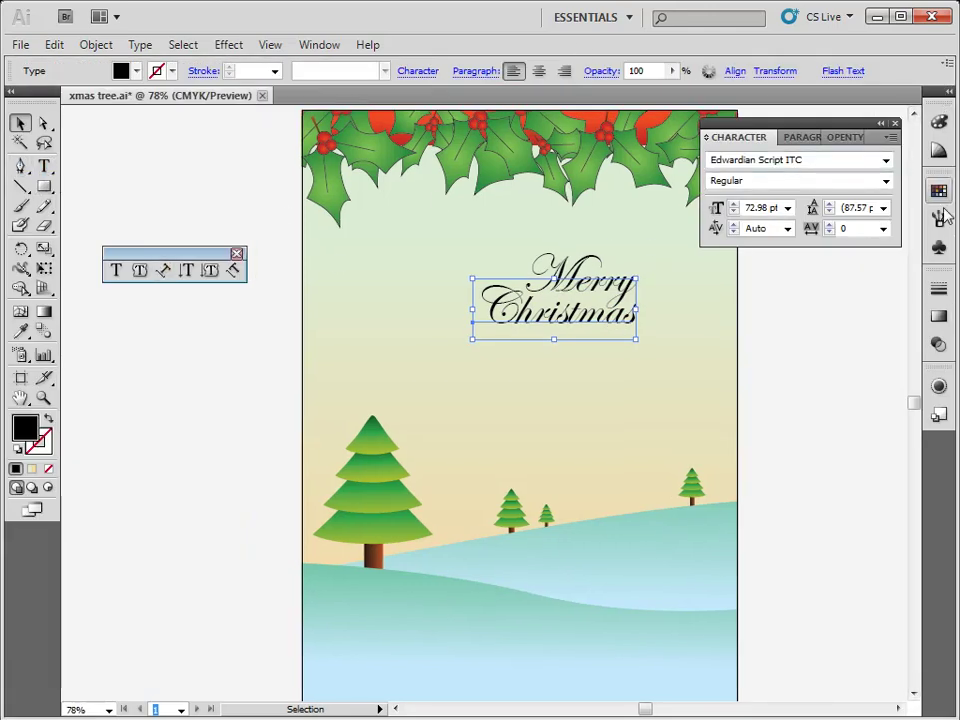
{"action": "key", "text": "Tab"}
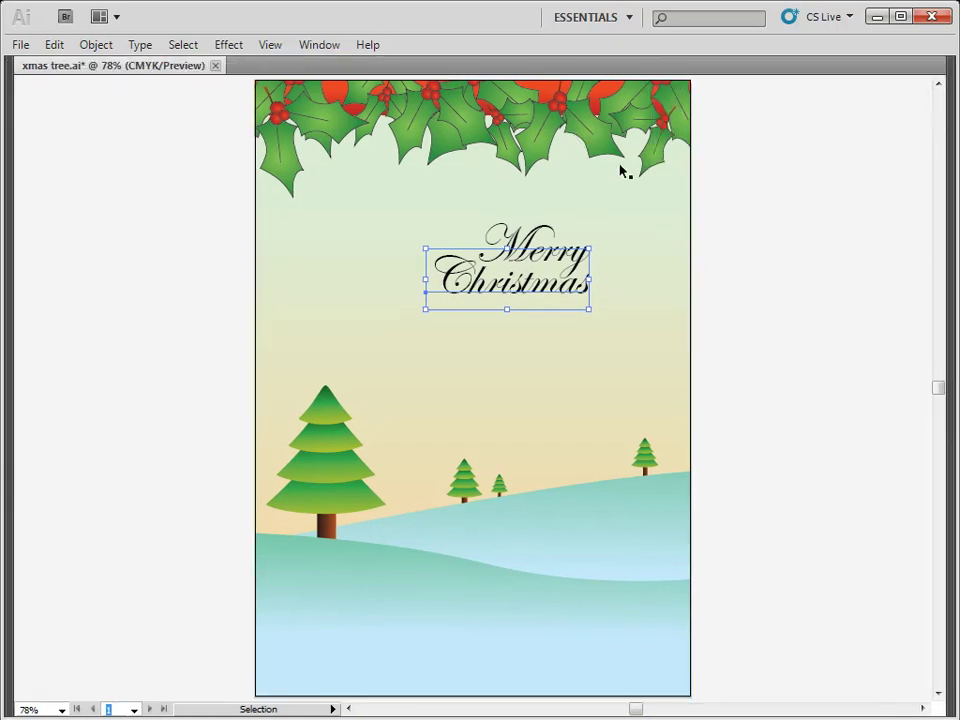
{"action": "key", "text": "Tab"}
{"action": "key", "text": "Tab"}
{"action": "key", "text": "Tab"}
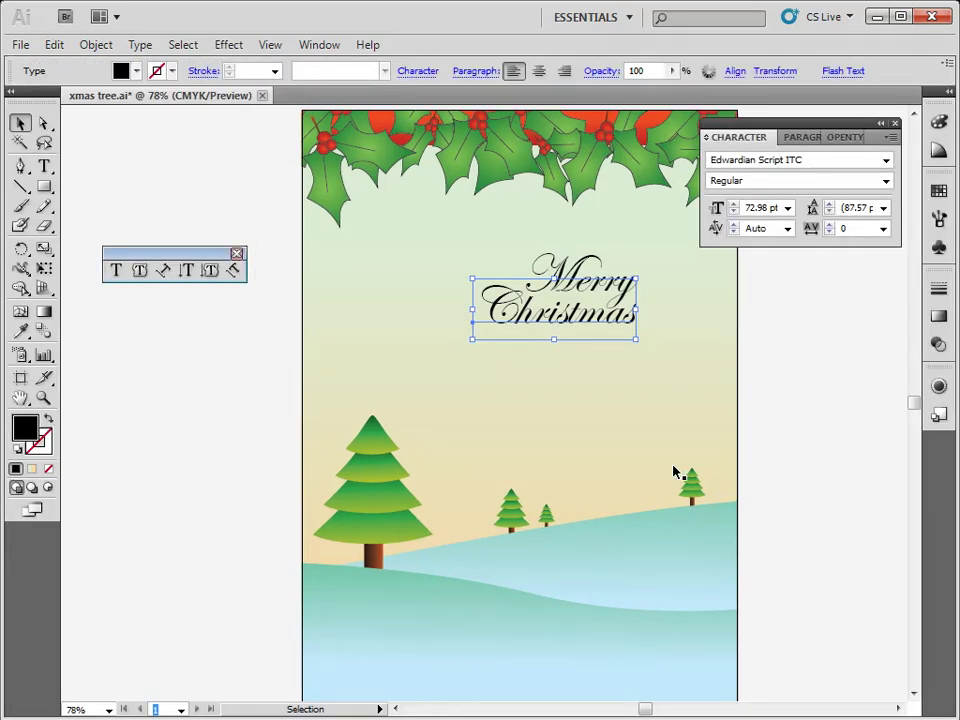
{"action": "key", "text": "Tab"}
{"action": "key", "text": "Tab"}
{"action": "key", "text": "Tab"}
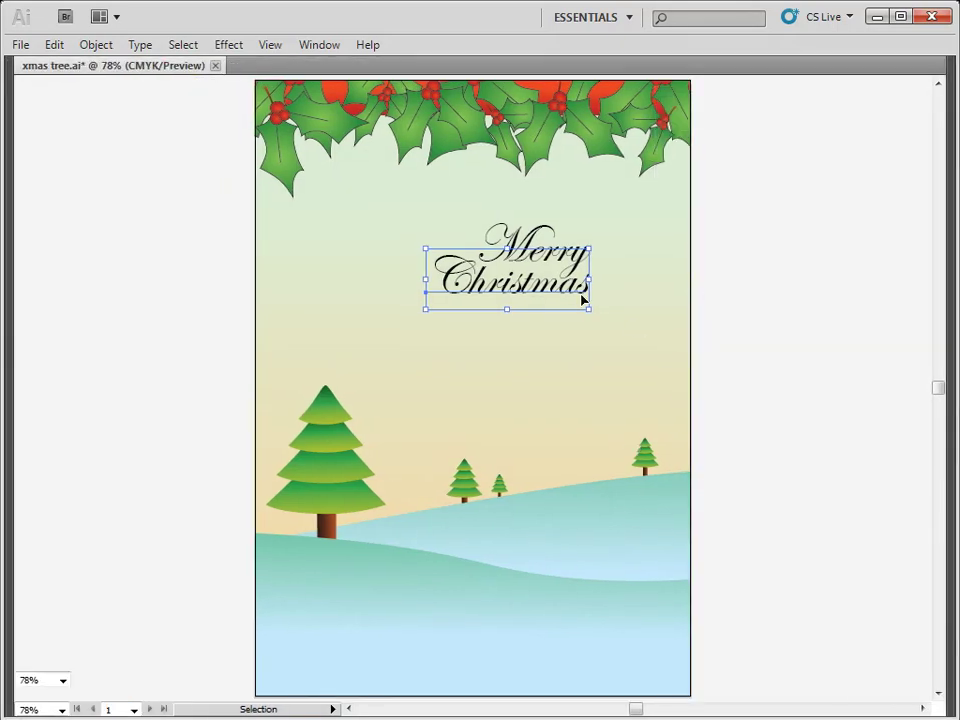
{"action": "key", "text": "Tab"}
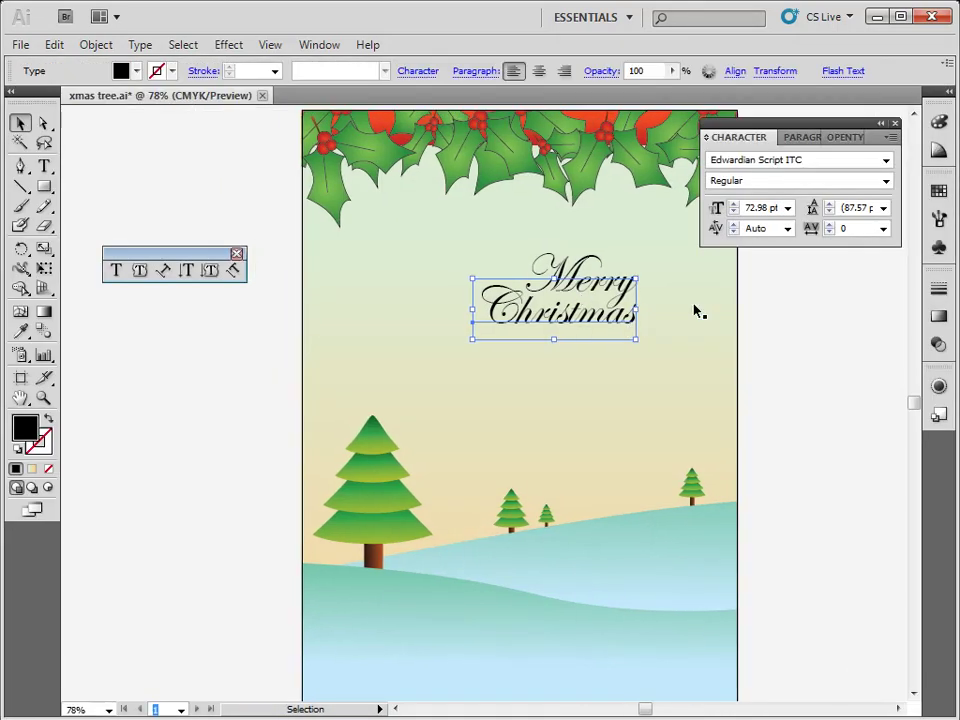
Step: Open the Color panel and colour Christmas red and Merry blue
{"action": "left_click", "coordinate": [938, 121]}
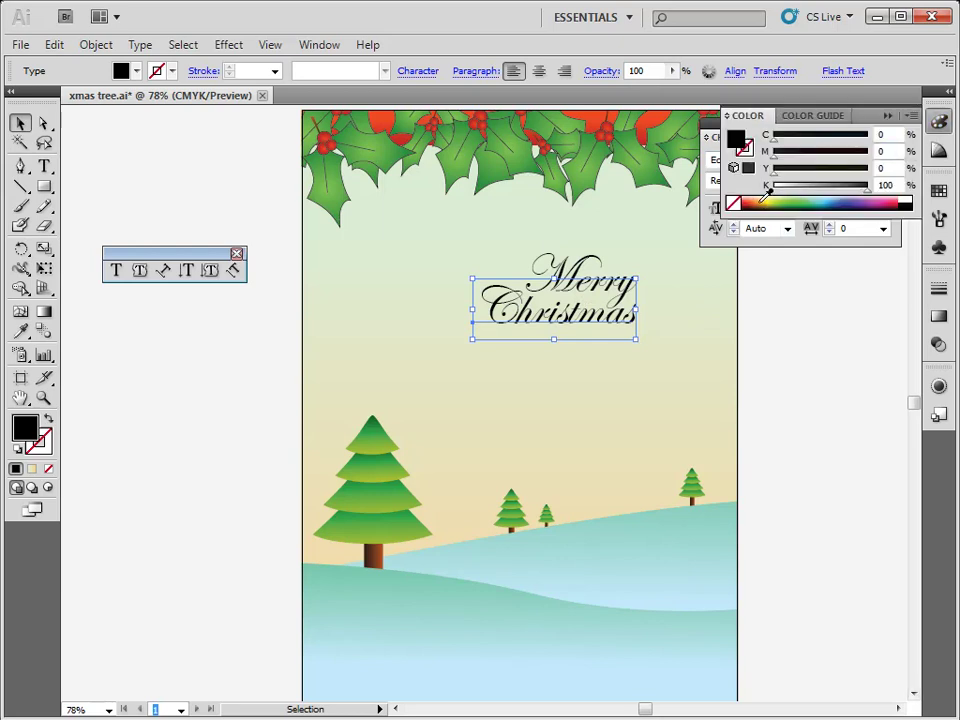
{"action": "left_click", "coordinate": [755, 200]}
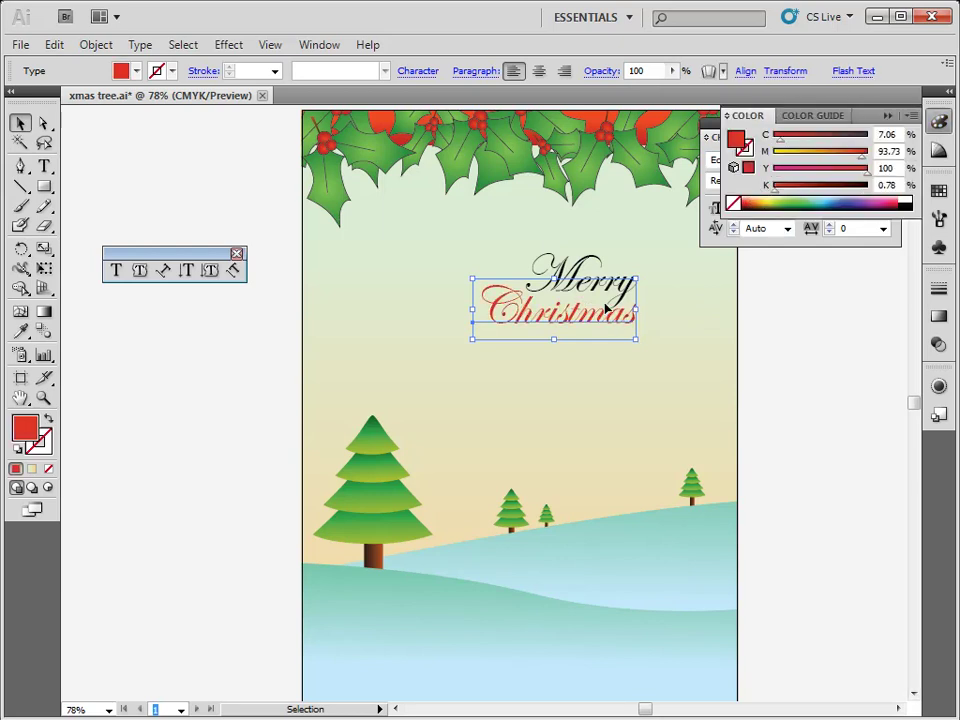
{"action": "left_click", "coordinate": [563, 268]}
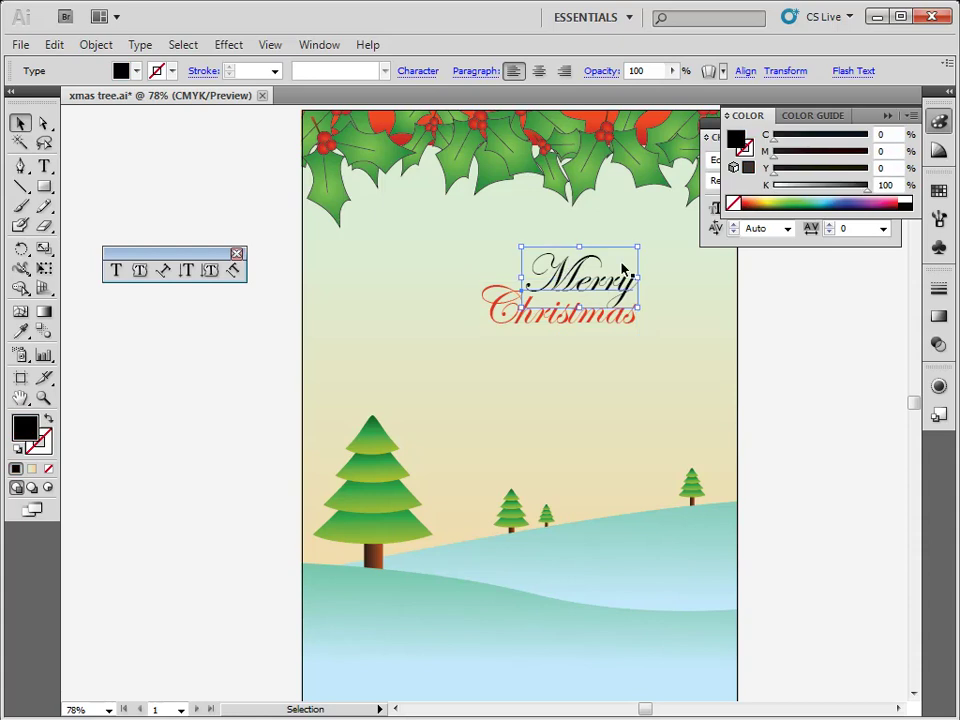
{"action": "left_click", "coordinate": [828, 204]}
{"action": "left_click", "coordinate": [667, 362]}
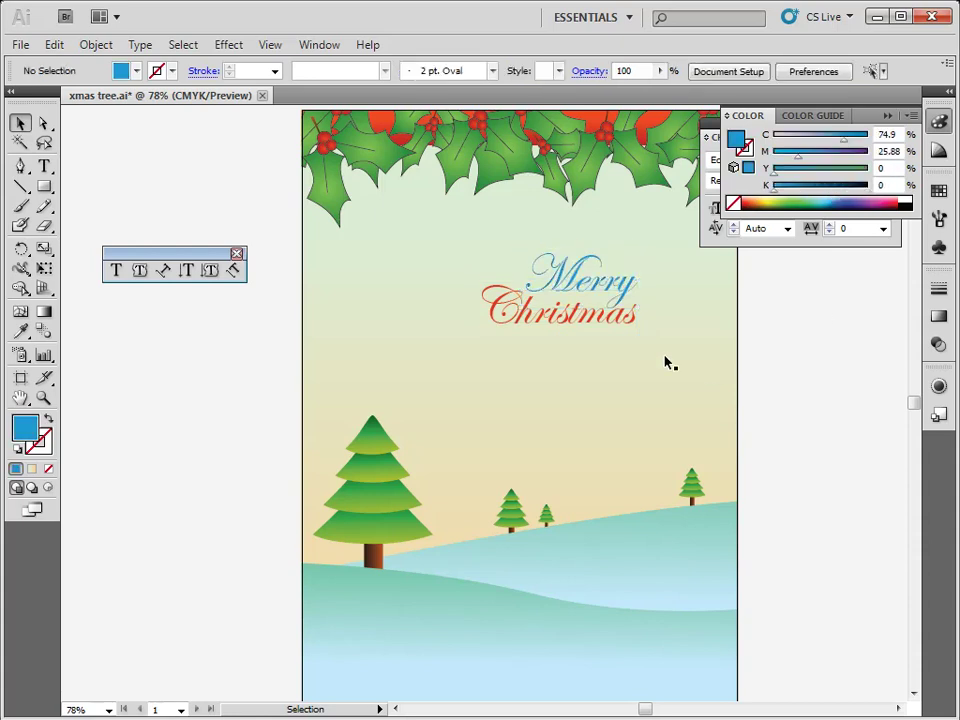
Step: Try orange, brown and deeper red fills on Christmas, settling on bright red
{"action": "left_click", "coordinate": [630, 328]}
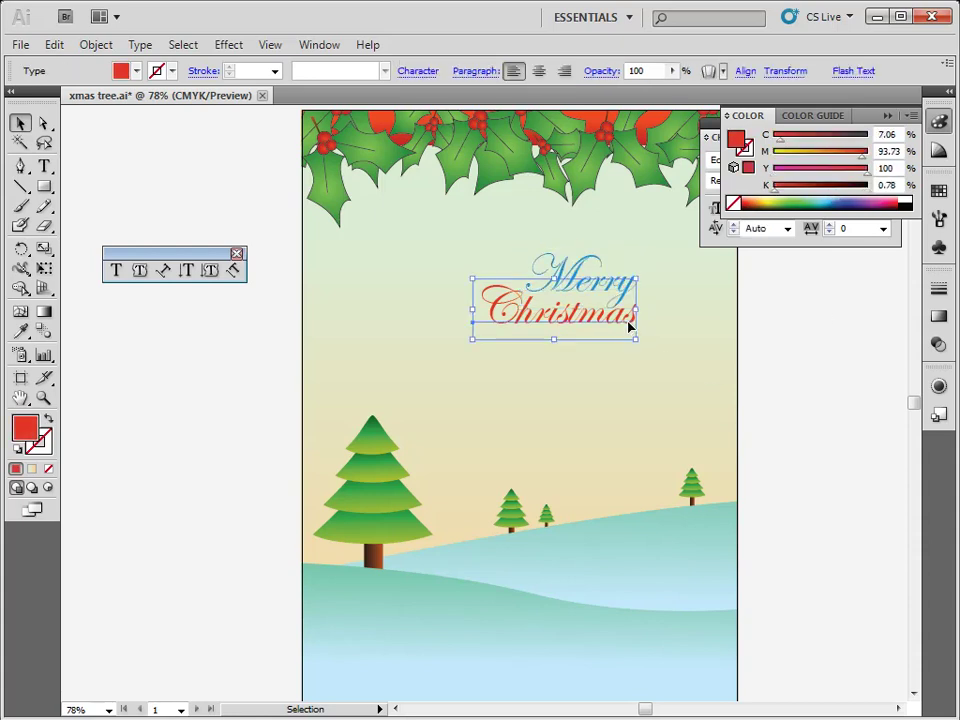
{"action": "left_click", "coordinate": [763, 200]}
{"action": "left_click", "coordinate": [758, 203]}
{"action": "left_click", "coordinate": [754, 205]}
{"action": "left_click", "coordinate": [754, 203]}
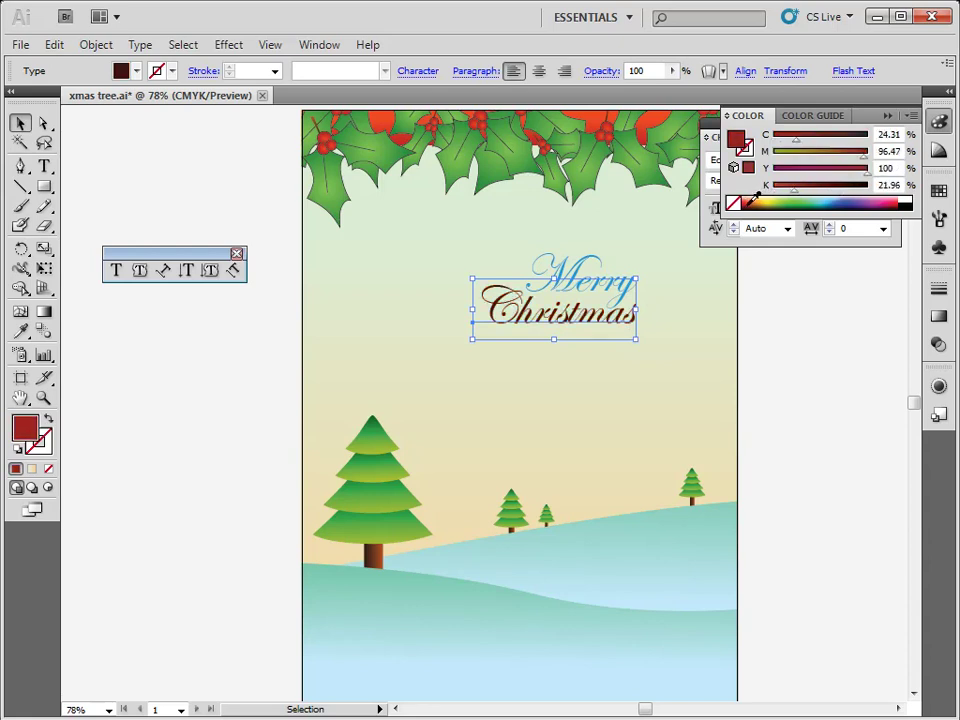
{"action": "left_click", "coordinate": [752, 203]}
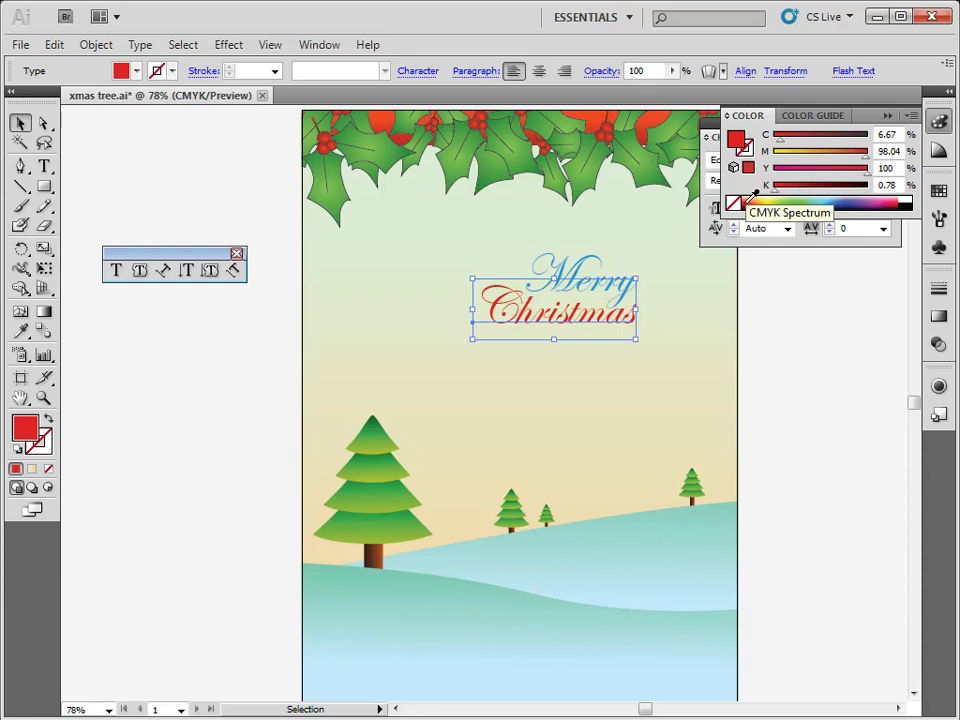
{"action": "left_click", "coordinate": [778, 373]}
{"action": "key", "text": "Tab"}
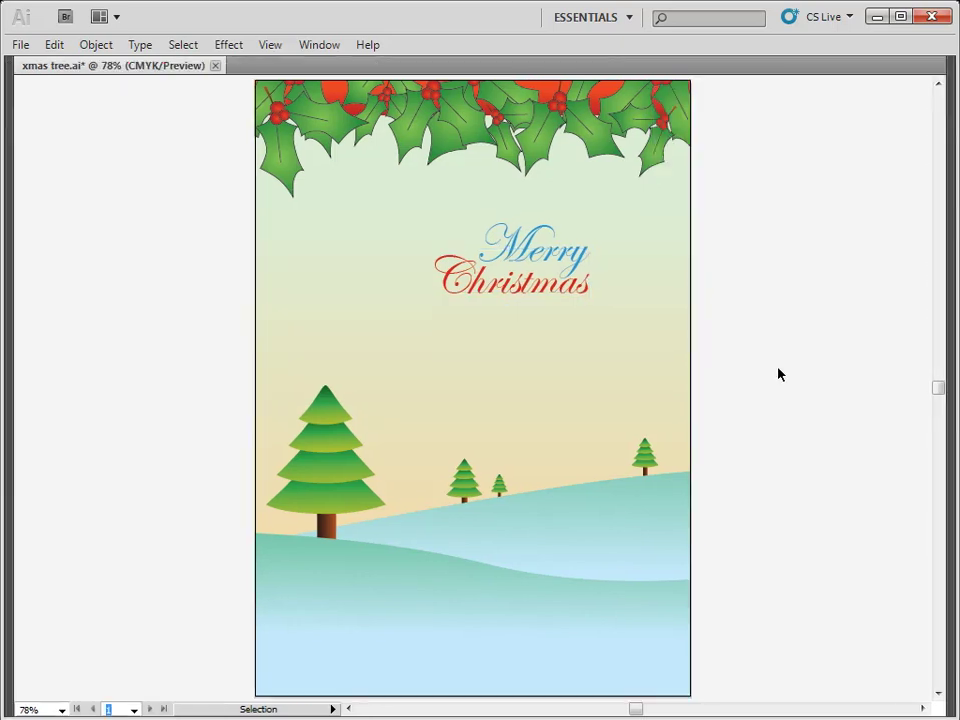
{"action": "key", "text": "ctrl+minus"}
{"action": "left_click", "coordinate": [551, 313]}
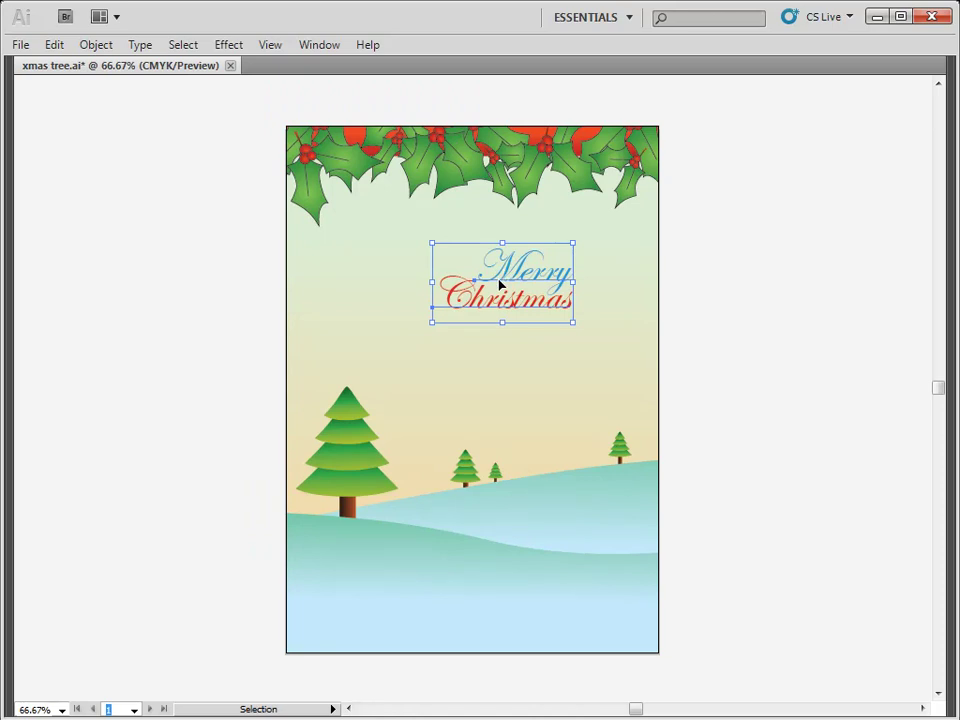
Step: Rotate the Merry Christmas greeting counter-clockwise so it tilts upward to the right
{"action": "key", "text": "Tab"}
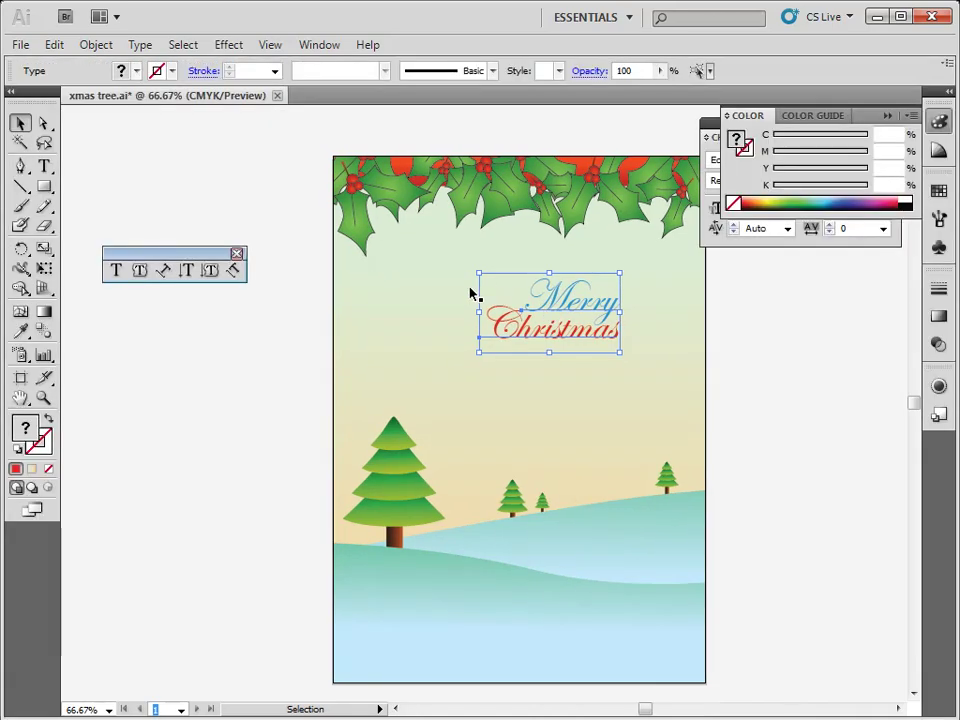
{"action": "key", "text": "Tab"}
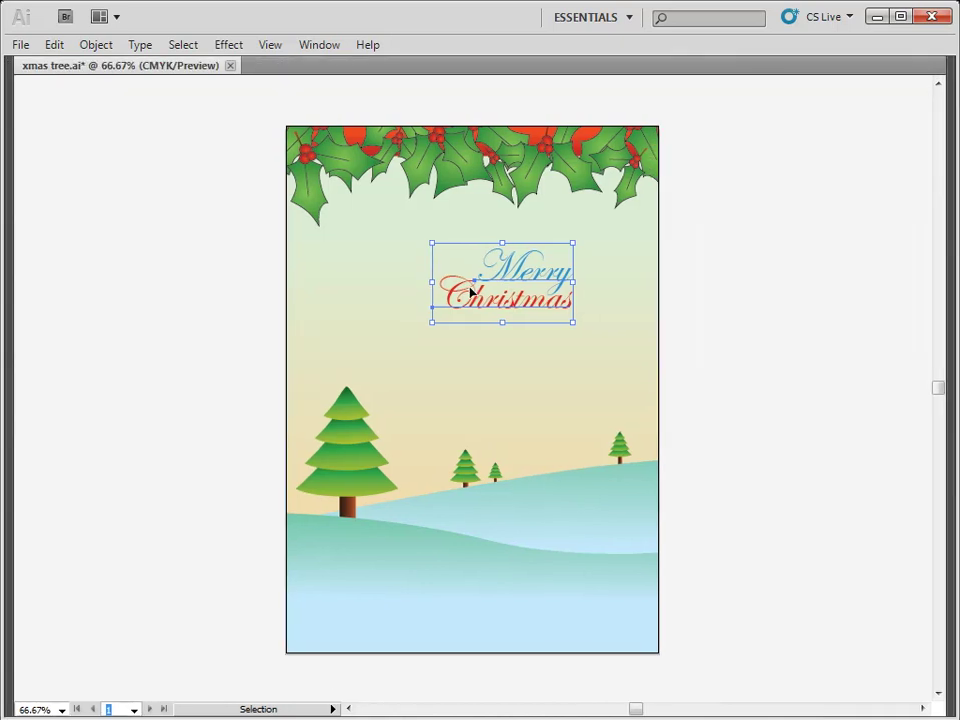
{"action": "key", "text": "r"}
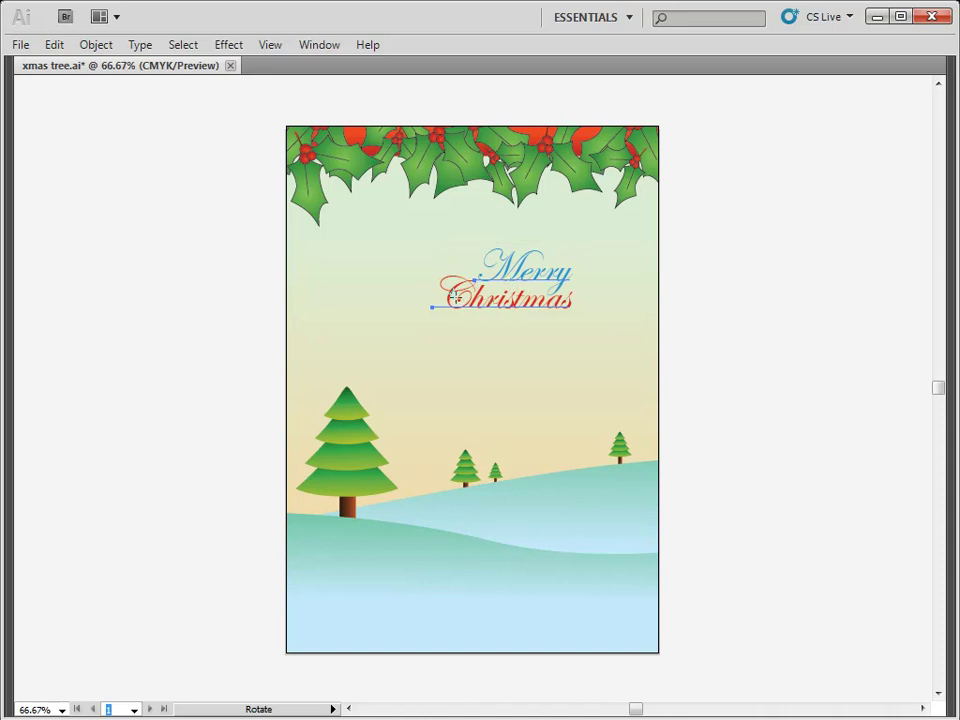
{"action": "left_click_drag", "start_coordinate": [561, 286], "coordinate": [467, 302]}
{"action": "key", "text": "v"}
{"action": "left_click_drag", "start_coordinate": [491, 253], "coordinate": [524, 231]}
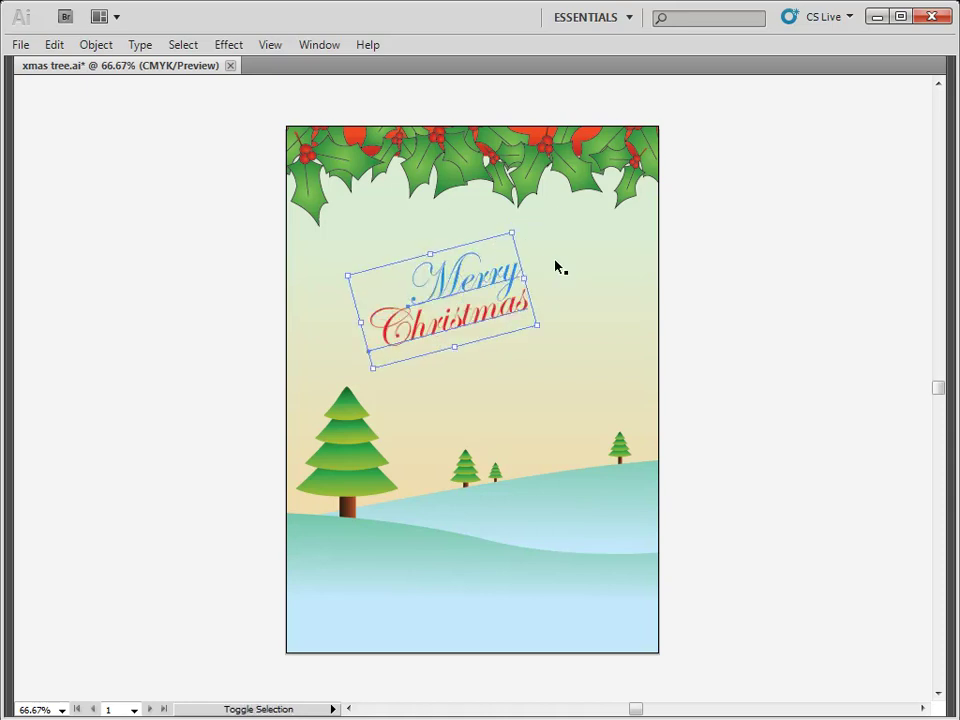
Step: Reposition the tilted greeting slightly up and to the left
{"action": "left_click_drag", "start_coordinate": [508, 315], "coordinate": [519, 311]}
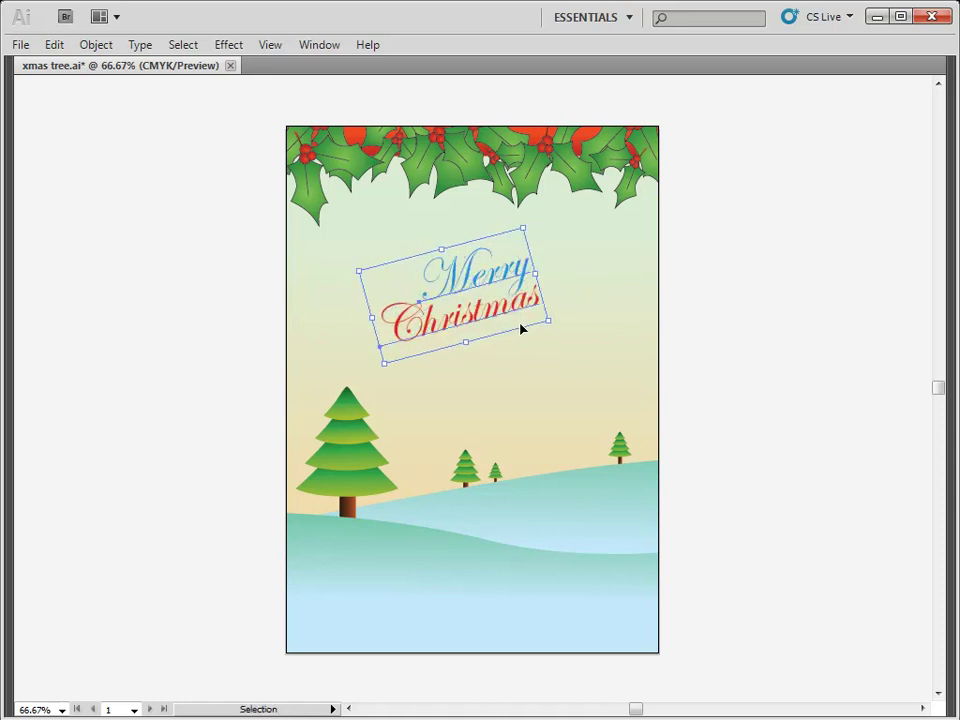
{"action": "left_click", "coordinate": [720, 321]}
{"action": "left_click", "coordinate": [522, 268]}
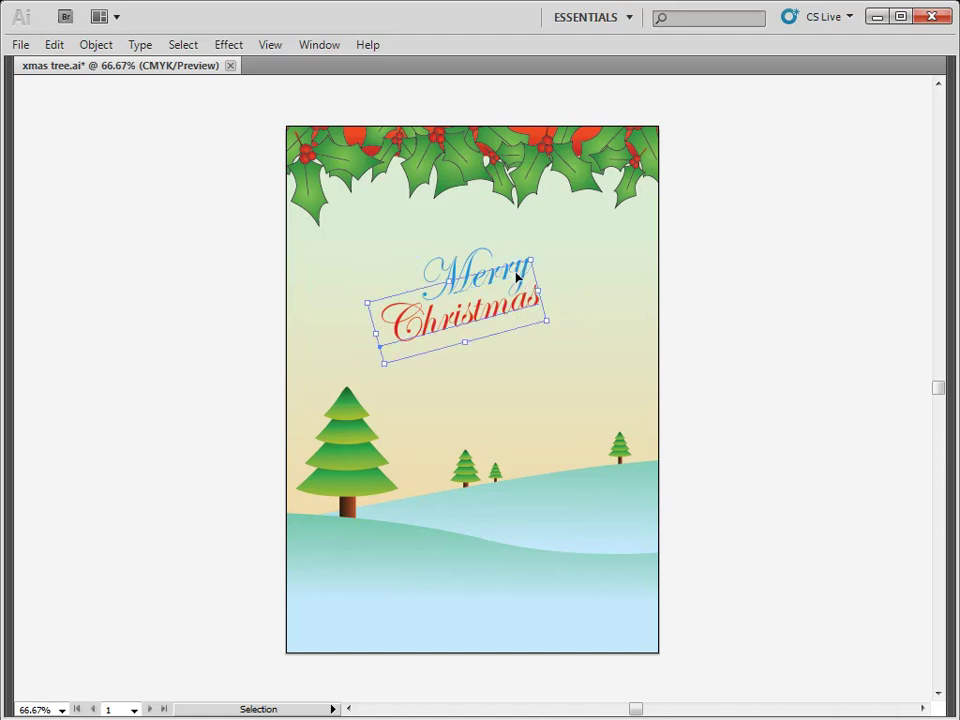
{"action": "left_click", "coordinate": [521, 275], "text": "shift"}
{"action": "left_click", "coordinate": [468, 270]}
{"action": "left_click_drag", "start_coordinate": [468, 270], "coordinate": [394, 226]}
Step: Deselect the greeting and swap fill and stroke so new shapes get no fill and a black 1 pt stroke
{"action": "left_click", "coordinate": [249, 350]}
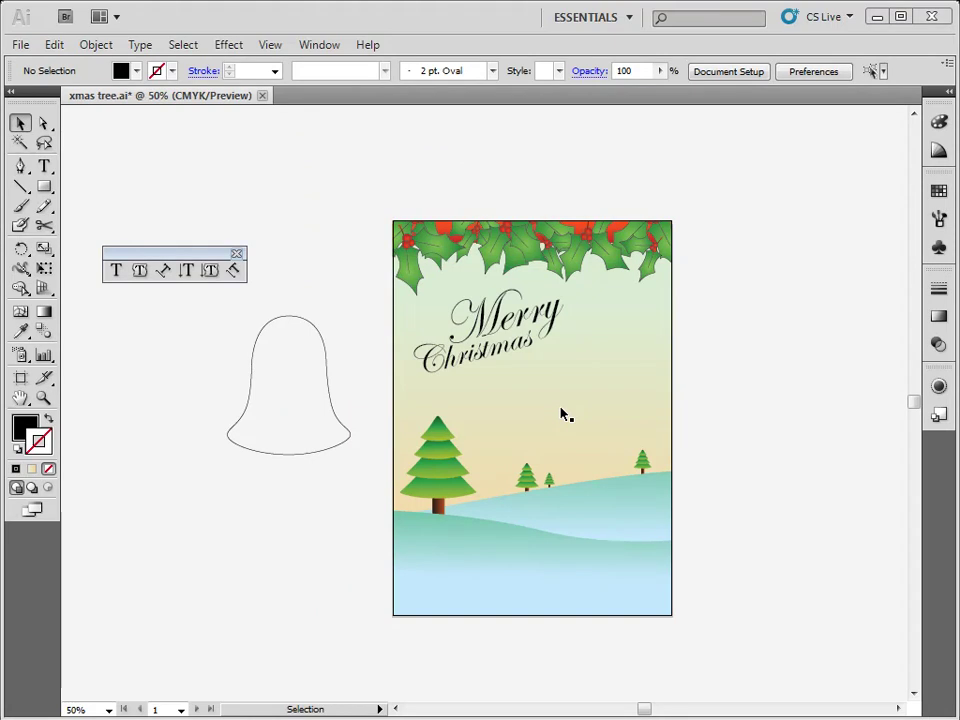
{"action": "left_click", "coordinate": [141, 272]}
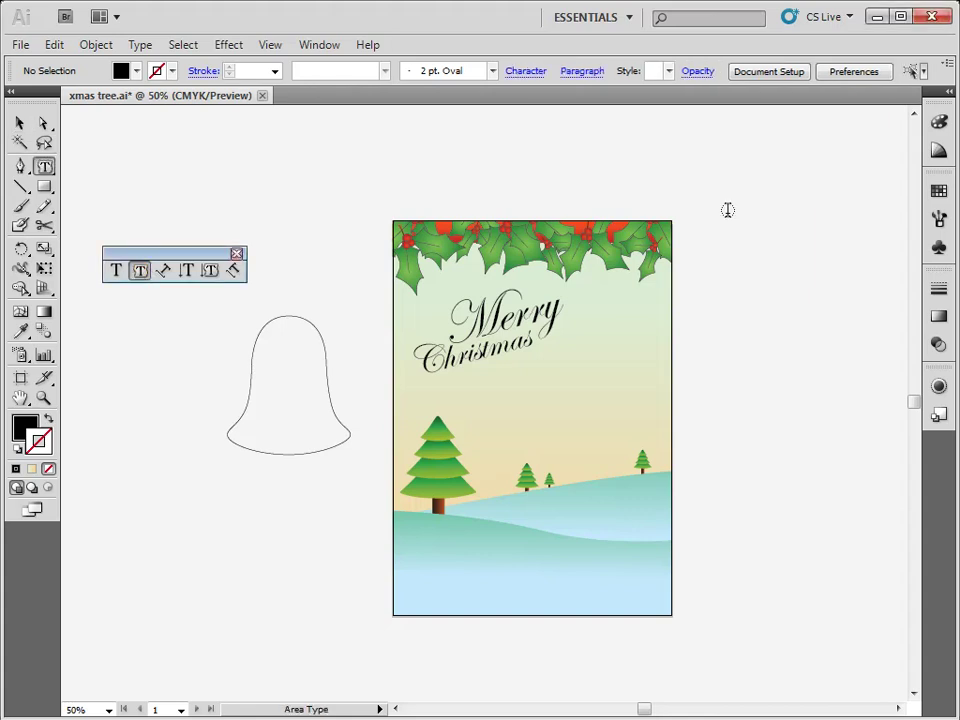
{"action": "left_click", "coordinate": [20, 122]}
{"action": "key", "text": "shift+x"}
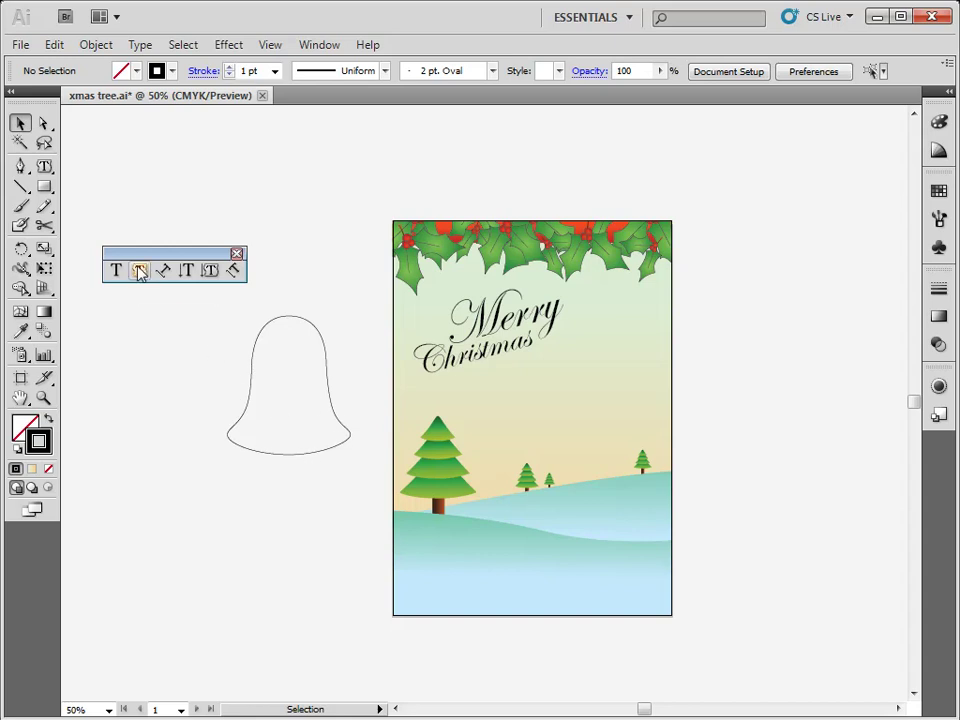
Step: Float the shape tools and draw a many-sided polygon outline, moving it below the bell
{"action": "left_click", "coordinate": [254, 386]}
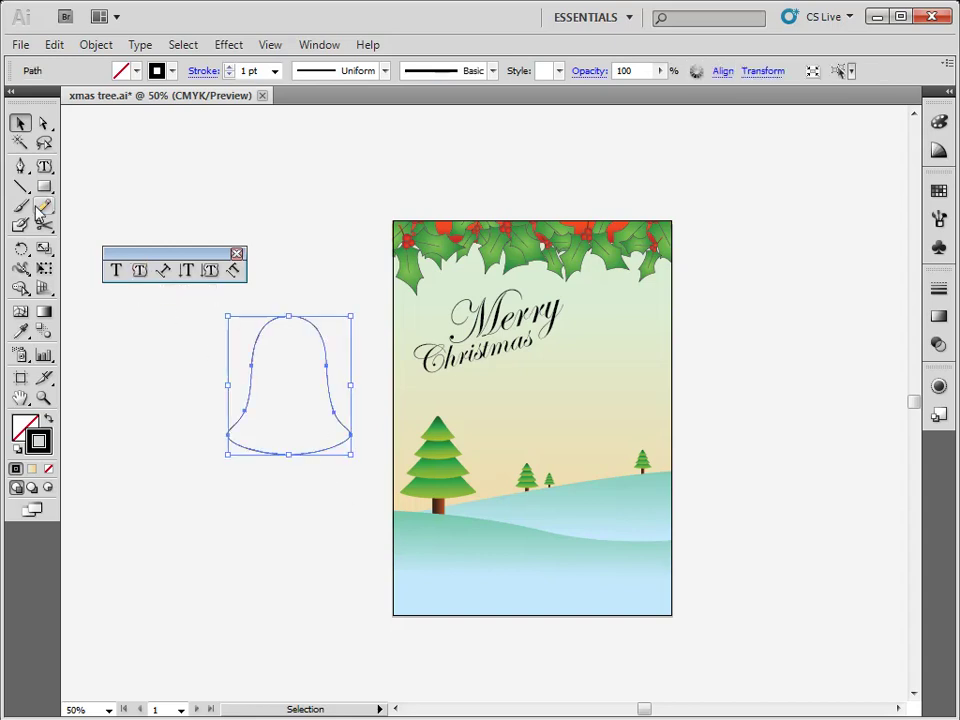
{"action": "left_click_drag", "start_coordinate": [44, 187], "coordinate": [210, 245]}
{"action": "left_click_drag", "start_coordinate": [150, 189], "coordinate": [294, 144]}
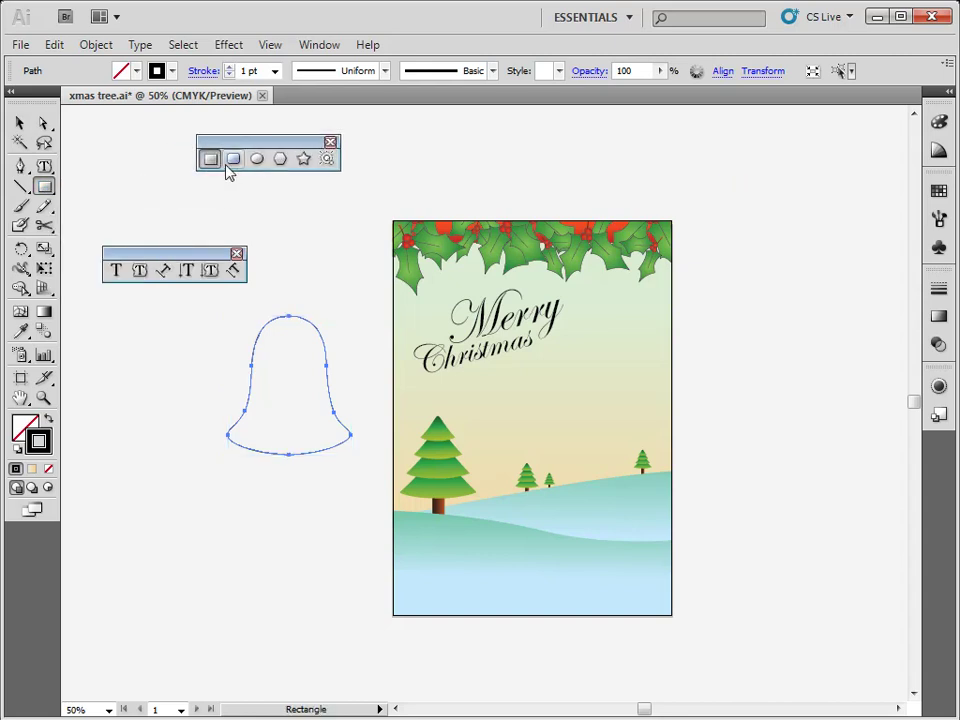
{"action": "left_click", "coordinate": [280, 159]}
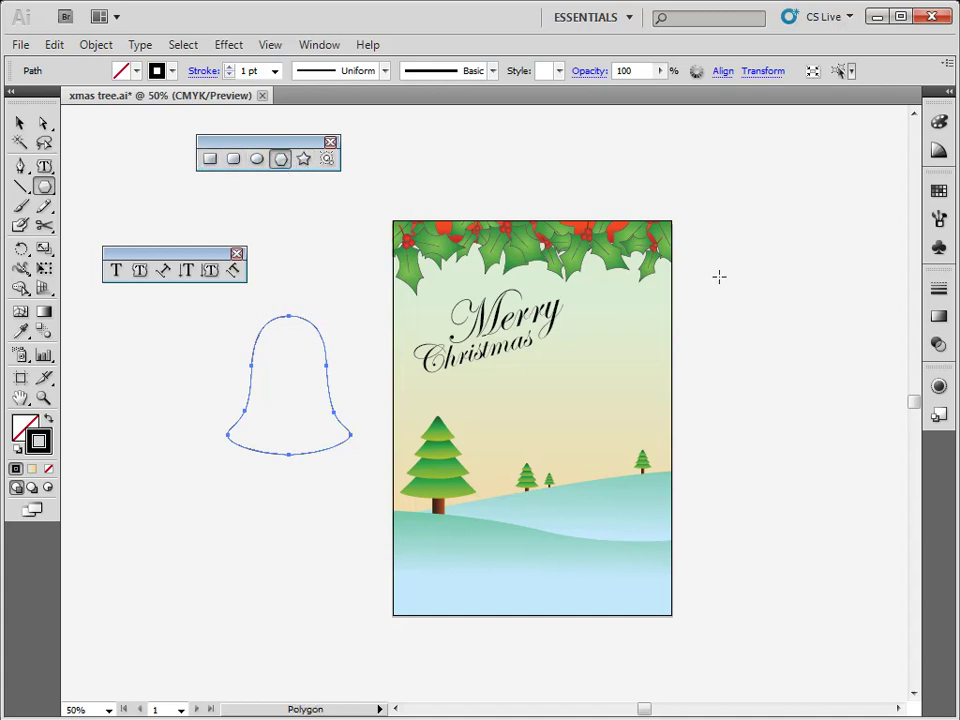
{"action": "left_click_drag", "start_coordinate": [318, 219], "coordinate": [360, 199]}
{"action": "key", "text": "Up"}
{"action": "key", "text": "Down"}
{"action": "key", "text": "Up"}
{"action": "key", "text": "Up"}
{"action": "key", "text": "Up"}
{"action": "key", "text": "Up"}
{"action": "key", "text": "Up"}
{"action": "key", "text": "Up"}
{"action": "key", "text": "Up"}
{"action": "key", "text": "Up"}
{"action": "key", "text": "Up"}
{"action": "key", "text": "Down"}
{"action": "key", "text": "Down"}
{"action": "key", "text": "Down"}
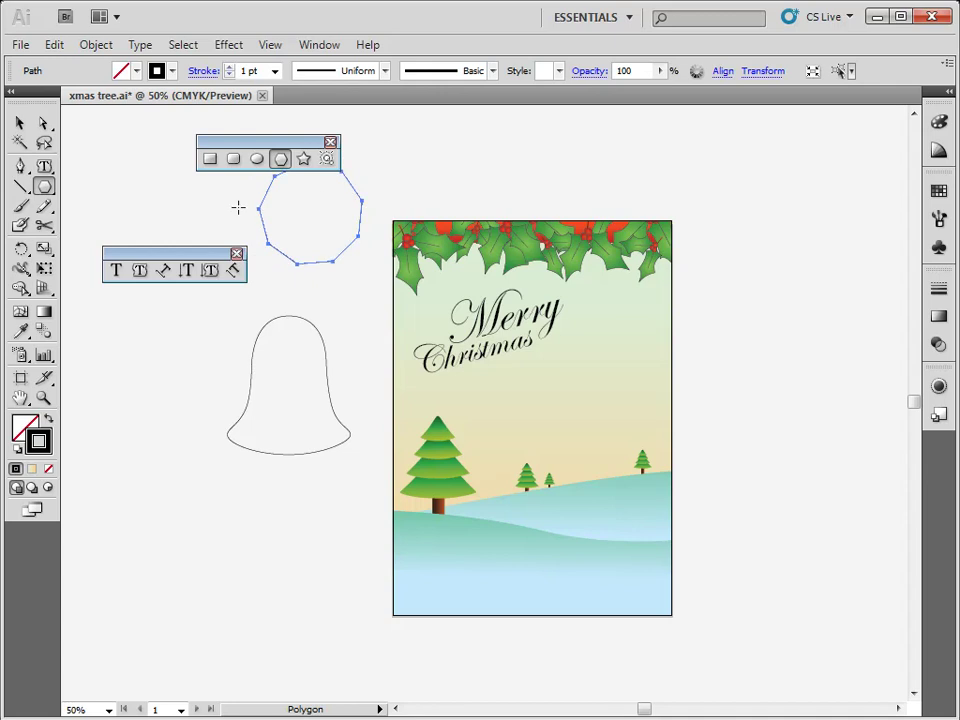
{"action": "key", "text": "v"}
{"action": "left_click_drag", "start_coordinate": [340, 258], "coordinate": [229, 574]}
Step: Draw a large oval and a five-point star outline beside the bell
{"action": "key", "text": "space"}
{"action": "left_click_drag", "start_coordinate": [364, 369], "coordinate": [580, 282]}
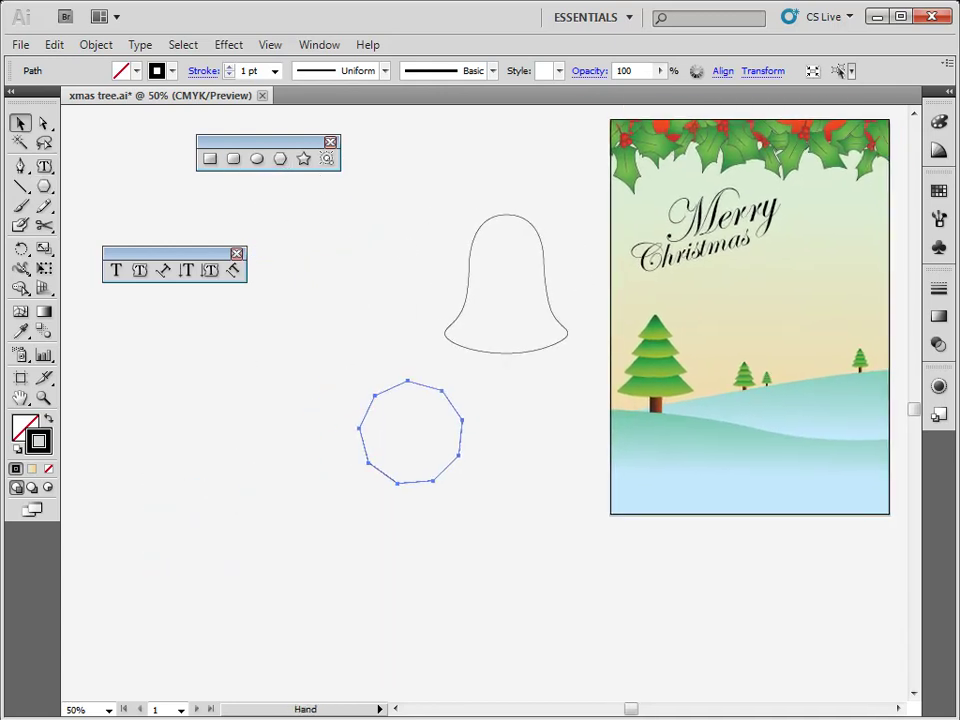
{"action": "left_click", "coordinate": [233, 159]}
{"action": "left_click", "coordinate": [256, 159]}
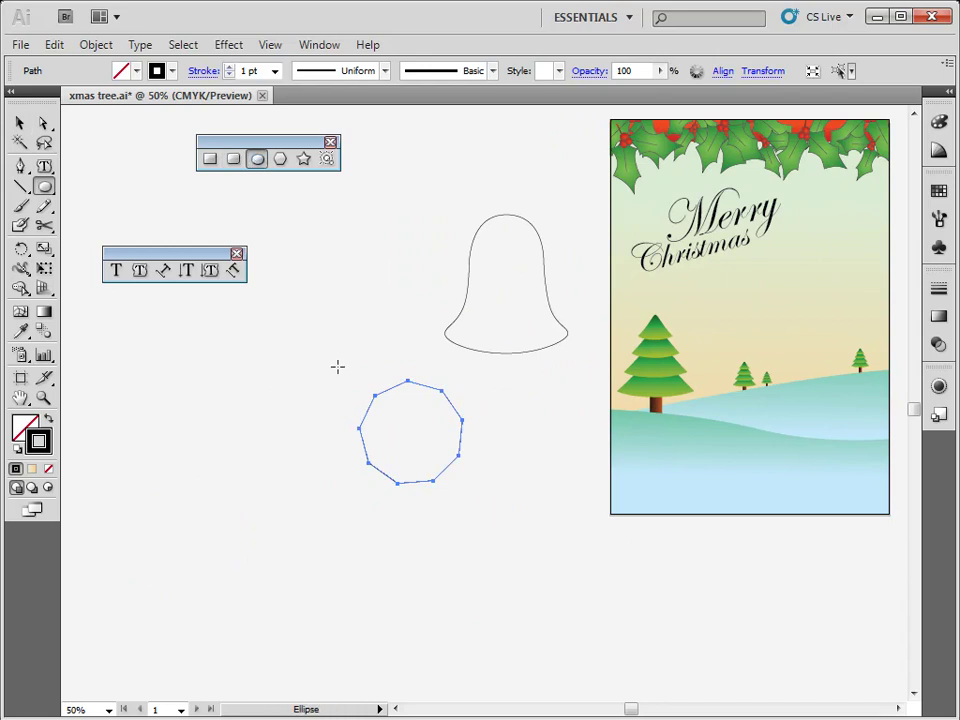
{"action": "mouse_move", "coordinate": [285, 213]}
{"action": "left_mouse_down"}
{"action": "mouse_move", "coordinate": [422, 351]}
{"action": "mouse_move", "coordinate": [431, 378]}
{"action": "left_mouse_up"}
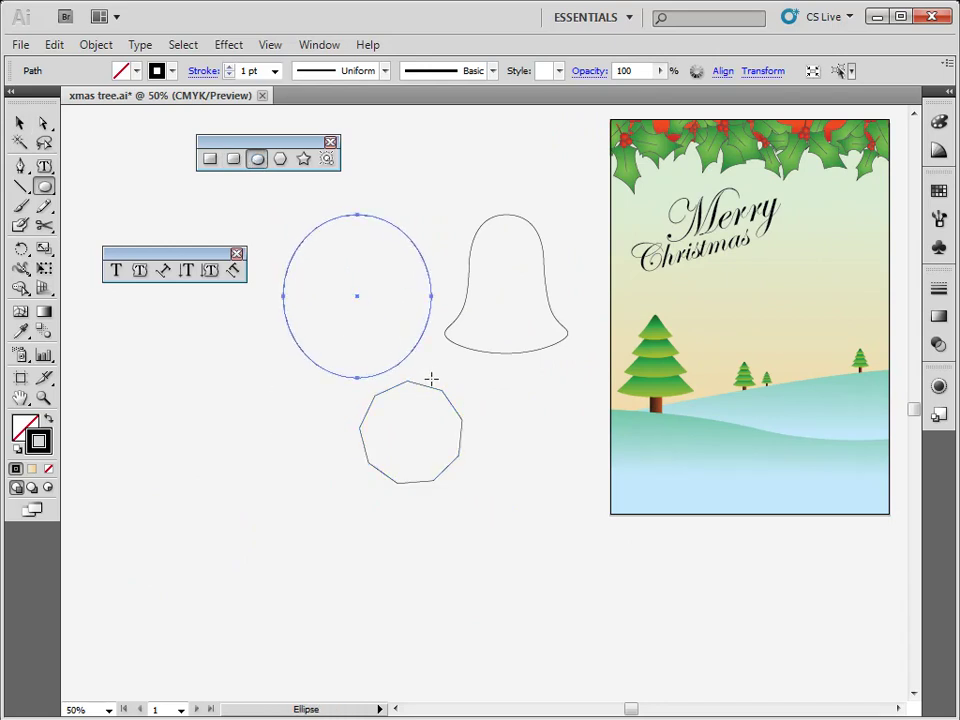
{"action": "left_click", "coordinate": [303, 159]}
{"action": "left_click_drag", "start_coordinate": [234, 427], "coordinate": [305, 497]}
{"action": "key", "text": "v"}
{"action": "left_click", "coordinate": [377, 538]}
{"action": "key", "text": "p"}
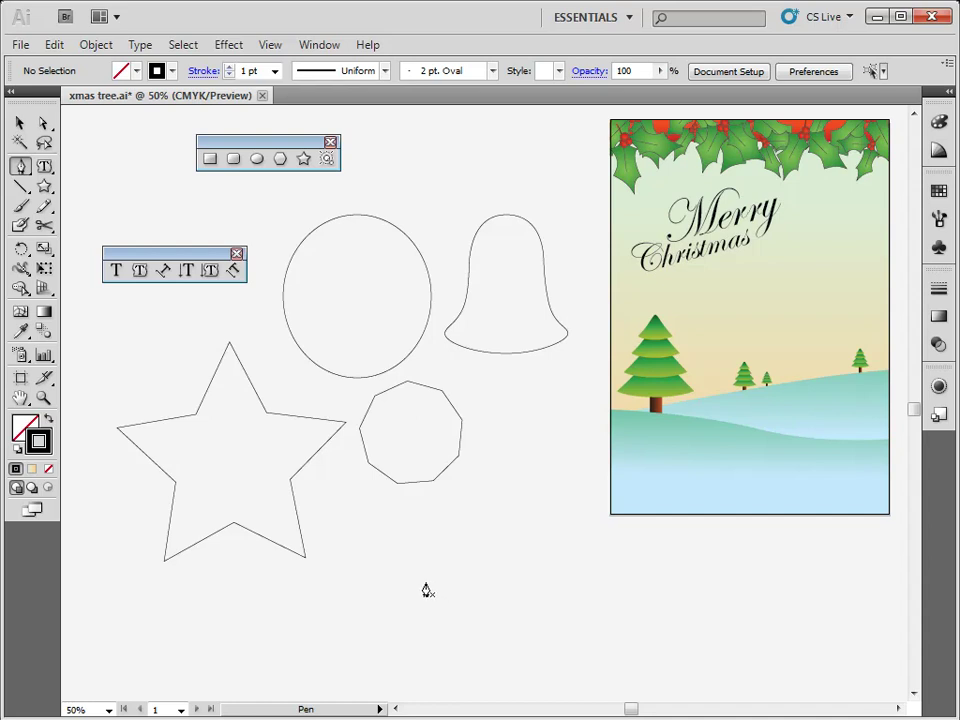
Step: Draw a scrap five-point path on the canvas with the Pen tool
{"action": "left_click", "coordinate": [390, 533]}
{"action": "left_click", "coordinate": [512, 518]}
{"action": "left_click", "coordinate": [490, 614]}
{"action": "left_click", "coordinate": [388, 606]}
{"action": "left_click", "coordinate": [368, 556]}
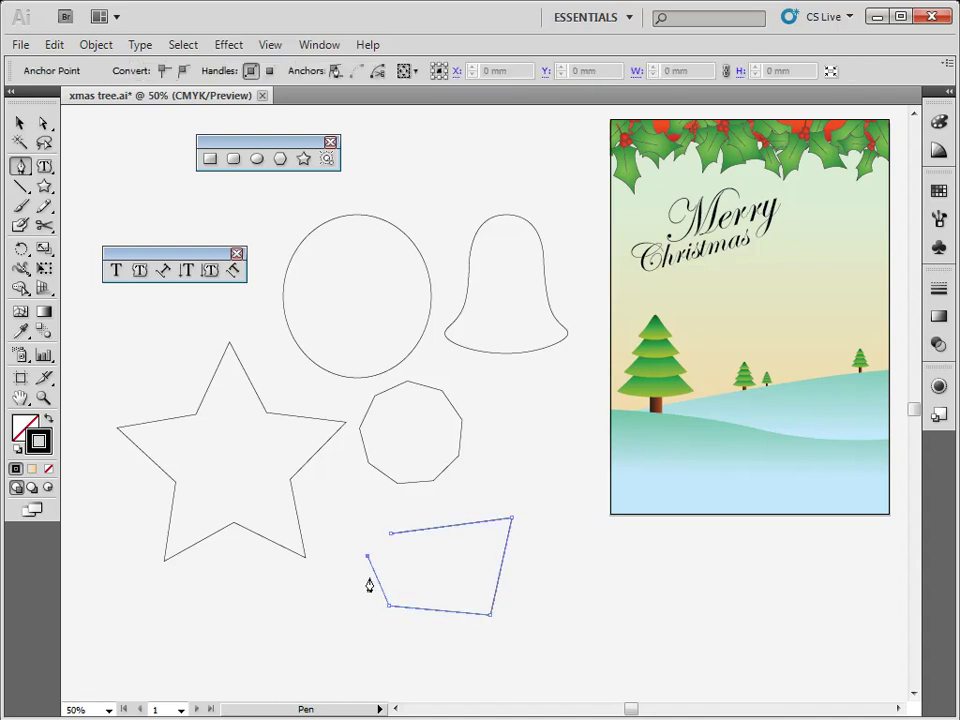
Step: Delete the scrap path, marquee-select the star, circle, bell and polygon, and pick Area Type
{"action": "left_click", "coordinate": [19, 122]}
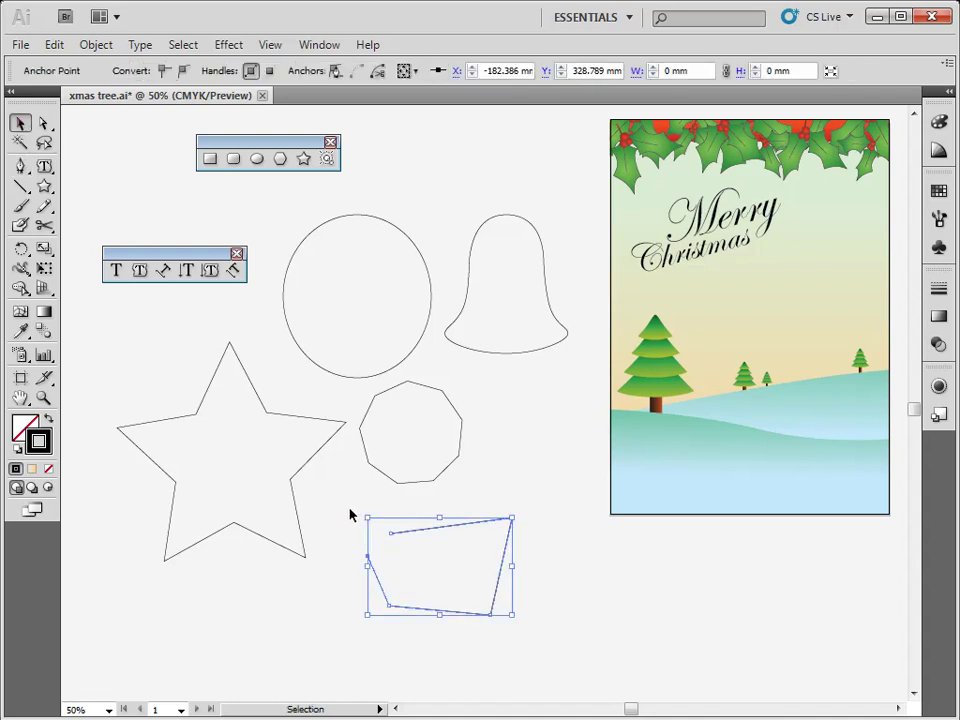
{"action": "left_click", "coordinate": [350, 514]}
{"action": "left_click", "coordinate": [390, 542]}
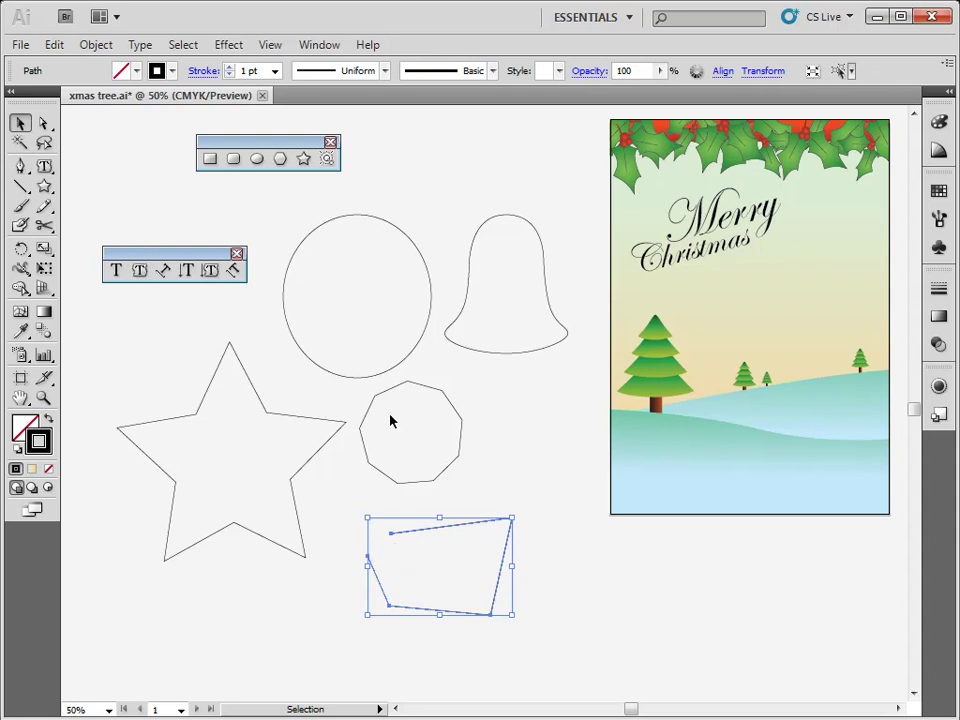
{"action": "key", "text": "Delete"}
{"action": "left_click_drag", "start_coordinate": [521, 521], "coordinate": [300, 340]}
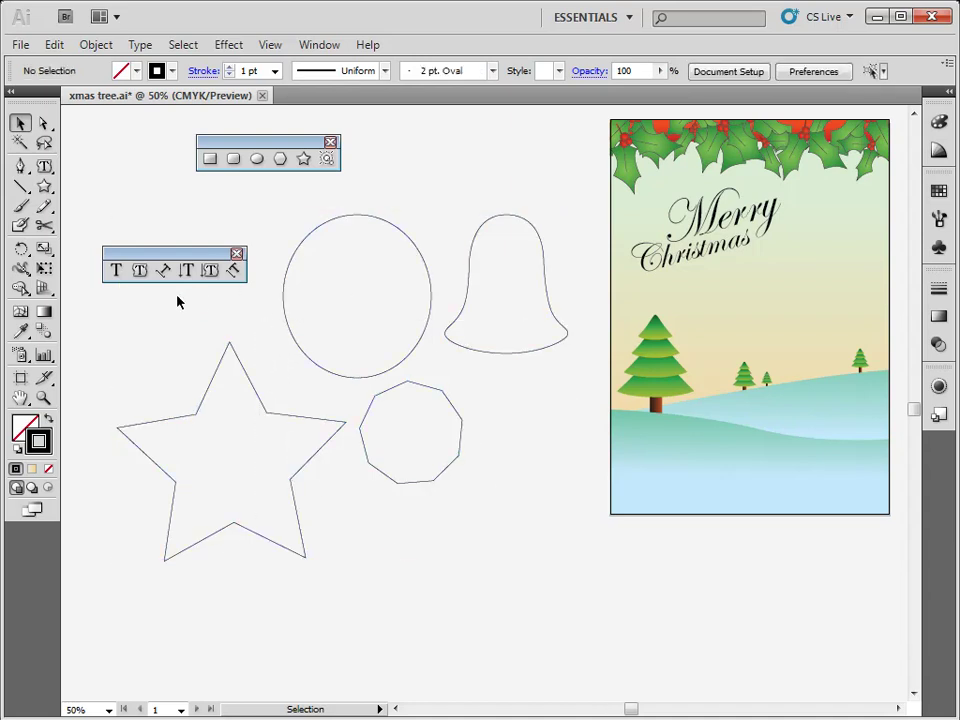
{"action": "left_click", "coordinate": [140, 271]}
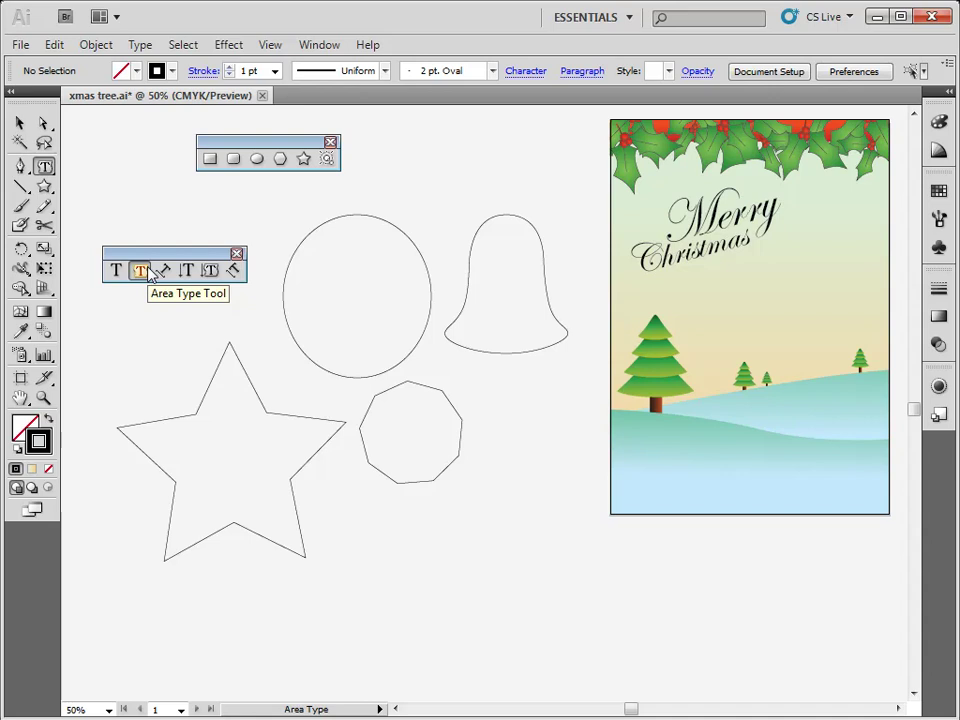
Step: Close the shape tear-off and fill the star's area type with lorem-ipsum placeholder text
{"action": "left_click", "coordinate": [330, 143]}
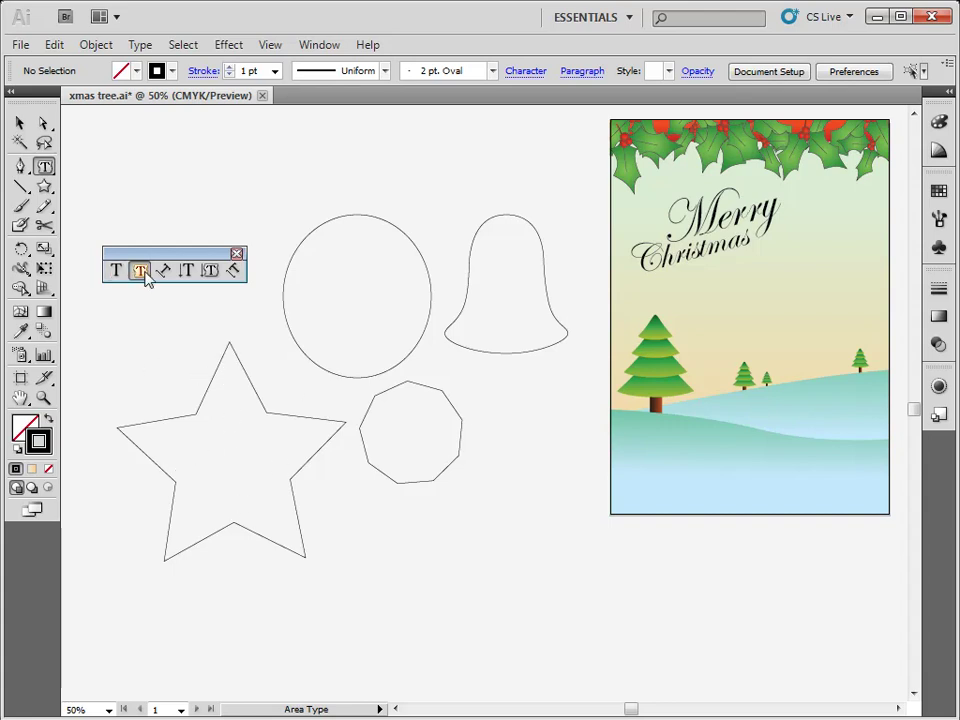
{"action": "left_click", "coordinate": [228, 347]}
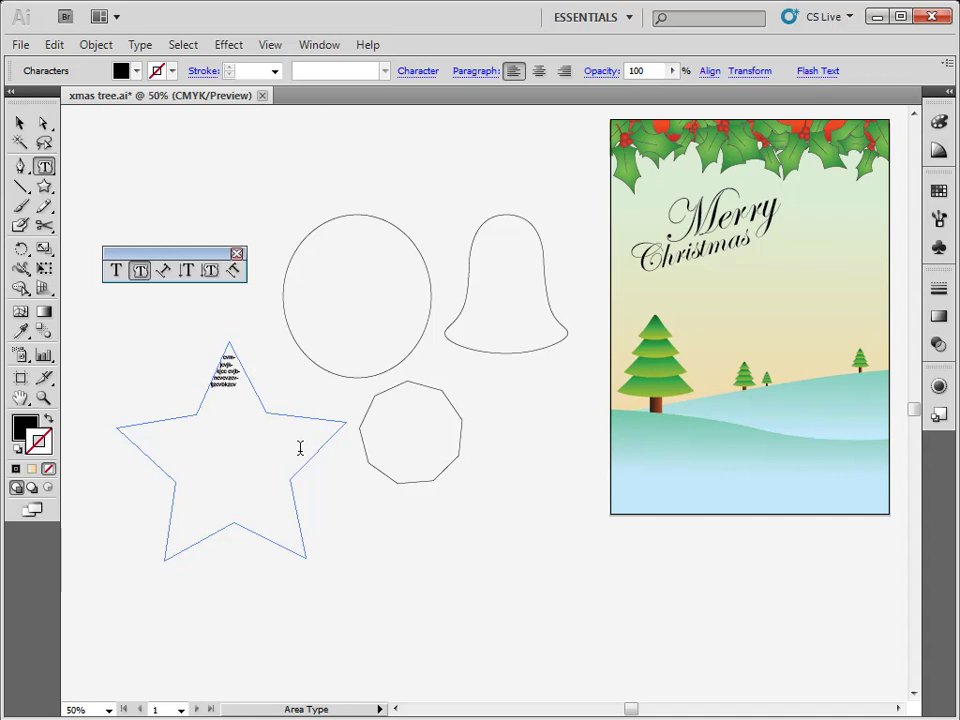
{"action": "type", "text": "zqkkjkjzvb"}
{"action": "key", "text": "ctrl+a"}
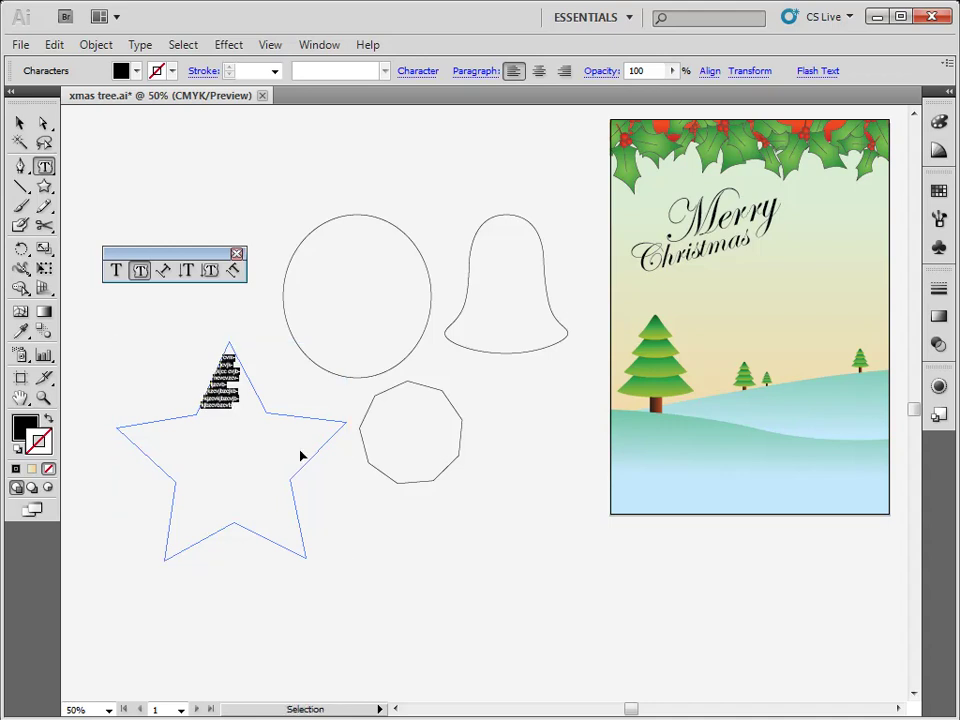
{"action": "type", "text": "Merry"}
{"action": "key", "text": "ctrl+a"}
{"action": "key", "text": "BackSpace"}
{"action": "key", "text": "ctrl+z"}
{"action": "key", "text": "ctrl+z"}
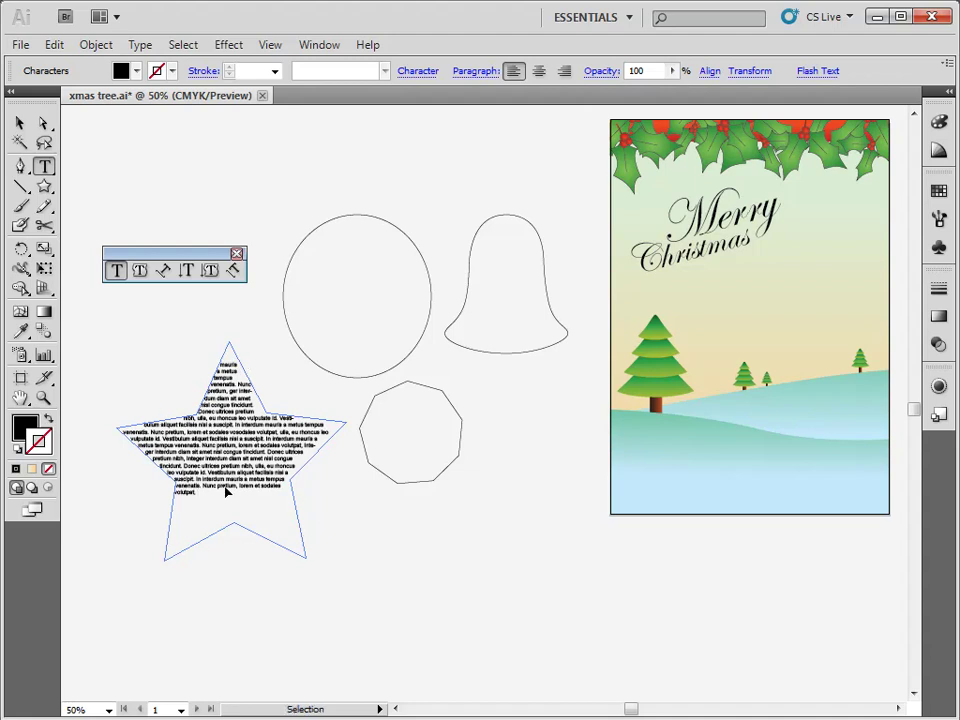
{"action": "key", "text": "ctrl+v"}
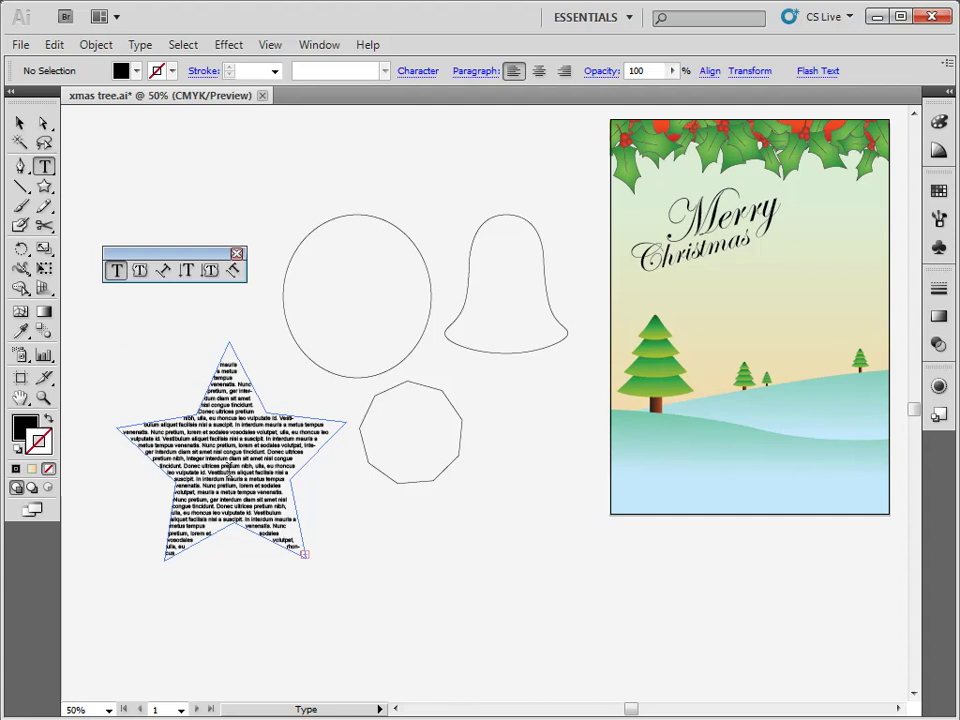
{"action": "key", "text": "ctrl+a"}
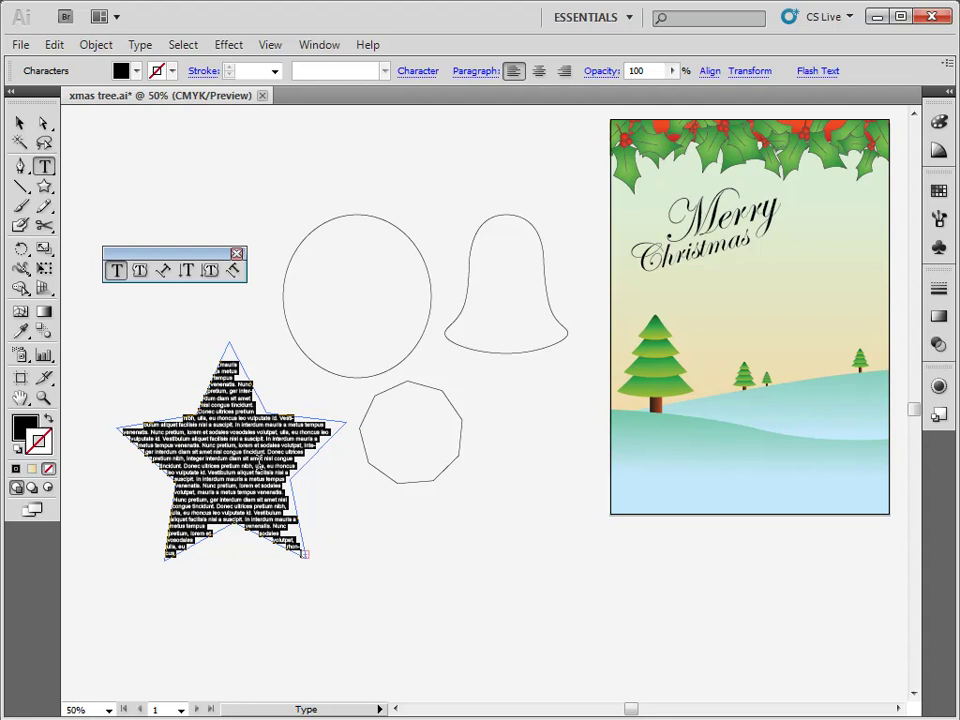
{"action": "key", "text": "ctrl+c"}
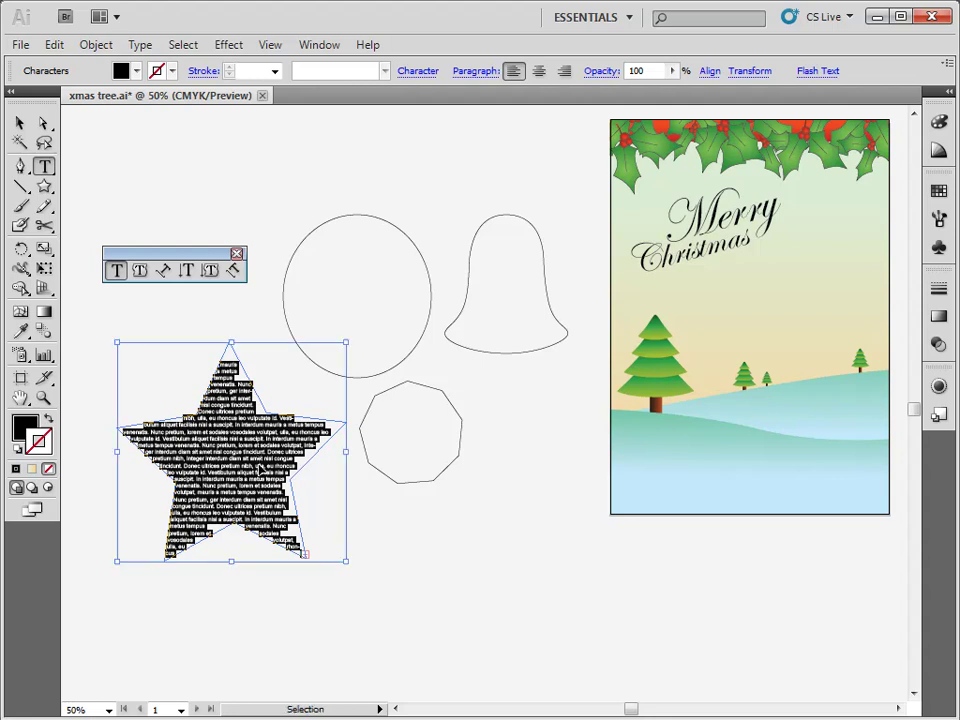
Step: Open the Paragraph panel and set the star's text to Justify All Lines
{"action": "left_click", "coordinate": [318, 44]}
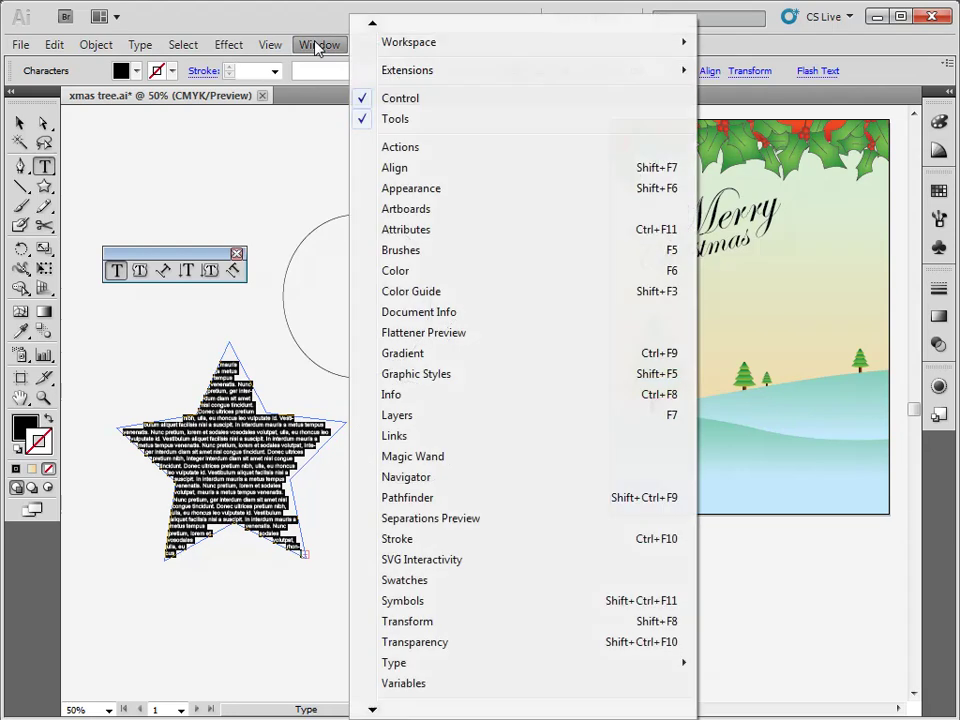
{"action": "mouse_move", "coordinate": [396, 666]}
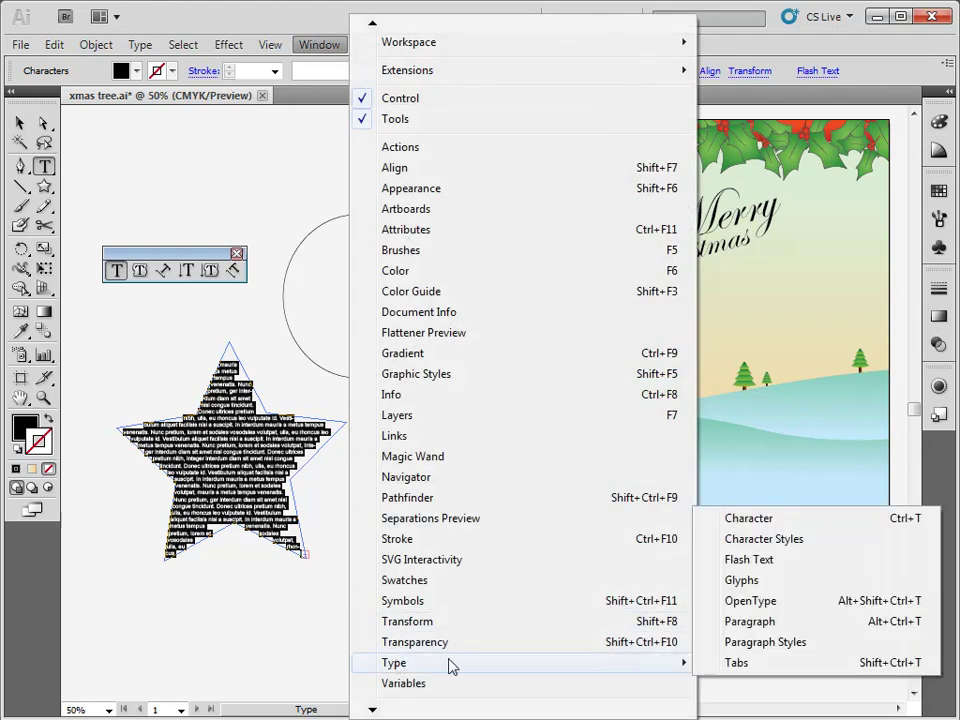
{"action": "left_click", "coordinate": [750, 622]}
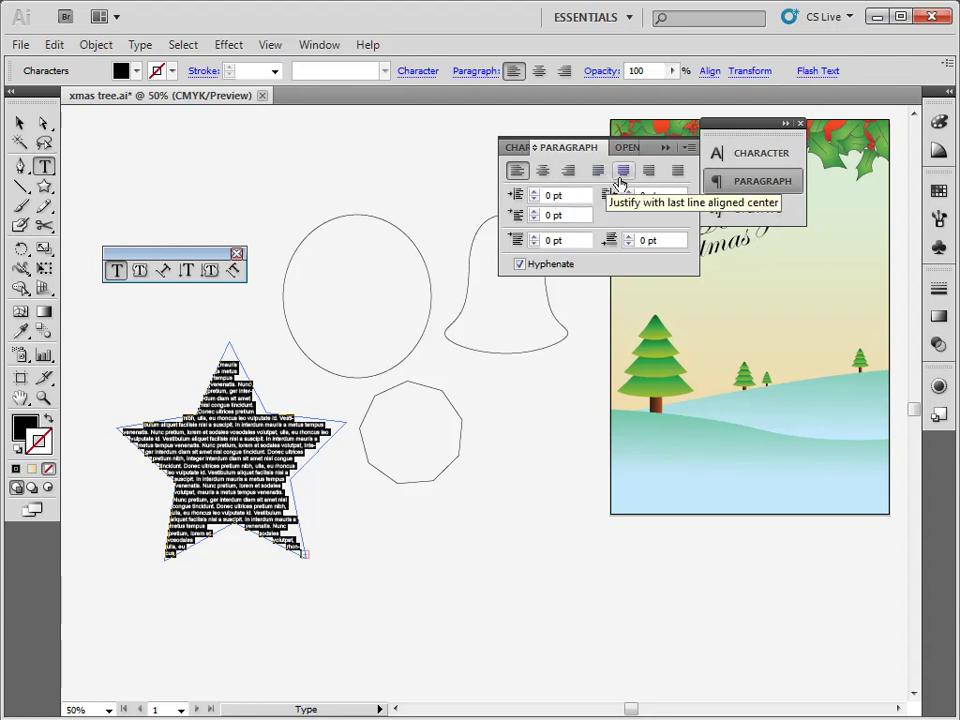
{"action": "left_click", "coordinate": [676, 175]}
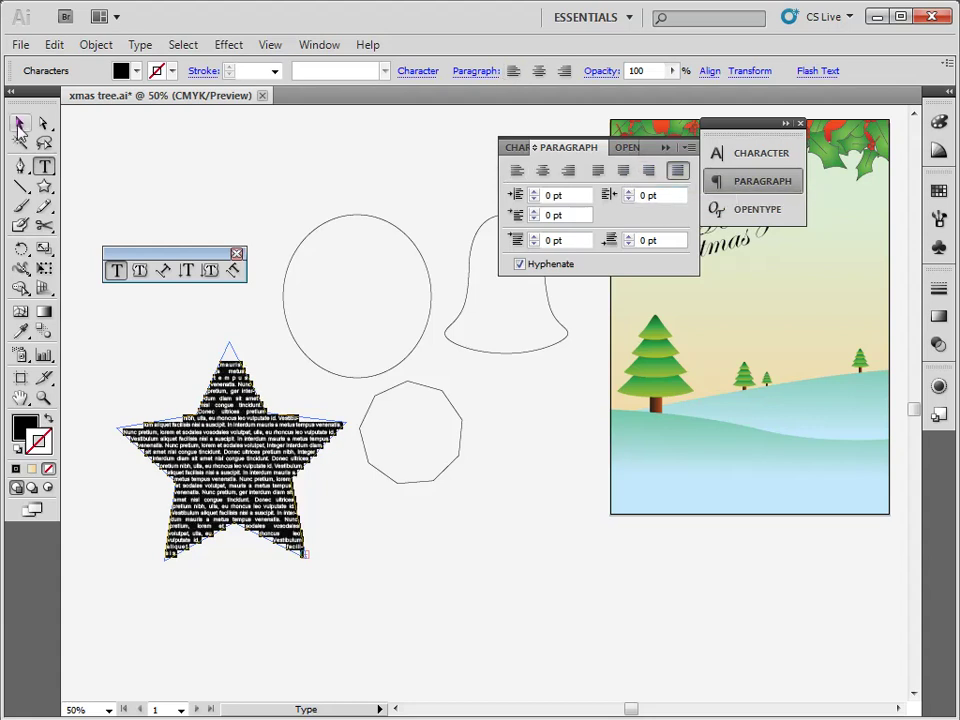
{"action": "left_click", "coordinate": [19, 125]}
{"action": "left_click", "coordinate": [93, 280]}
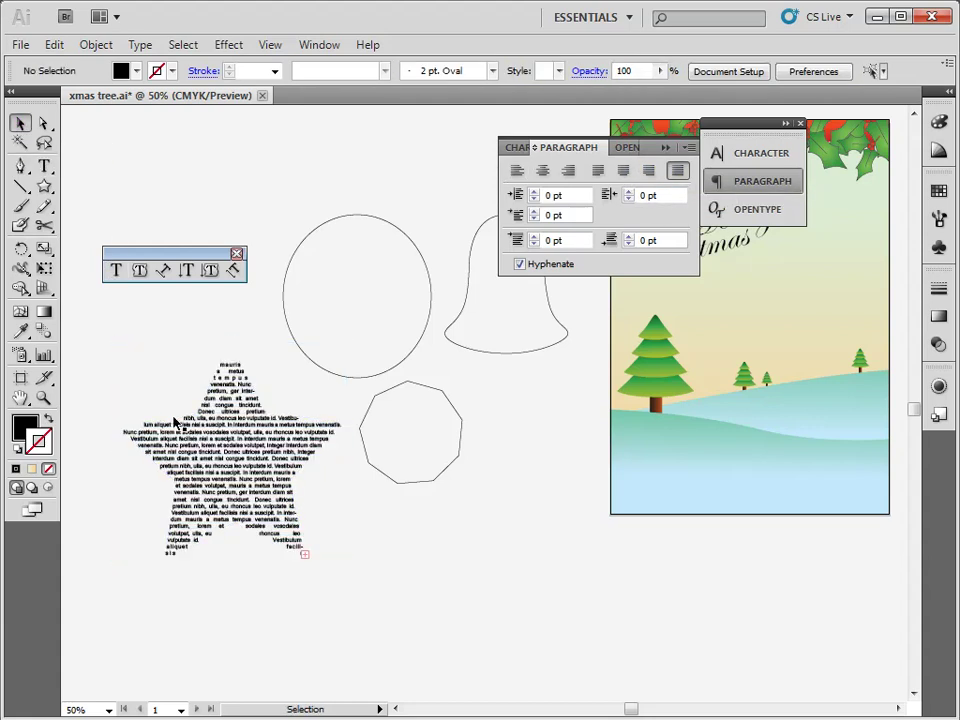
Step: Inspect the justified star text up close, zoom back out to the card, and activate the Type tool
{"action": "key", "text": "z"}
{"action": "left_click_drag", "start_coordinate": [101, 329], "coordinate": [402, 606]}
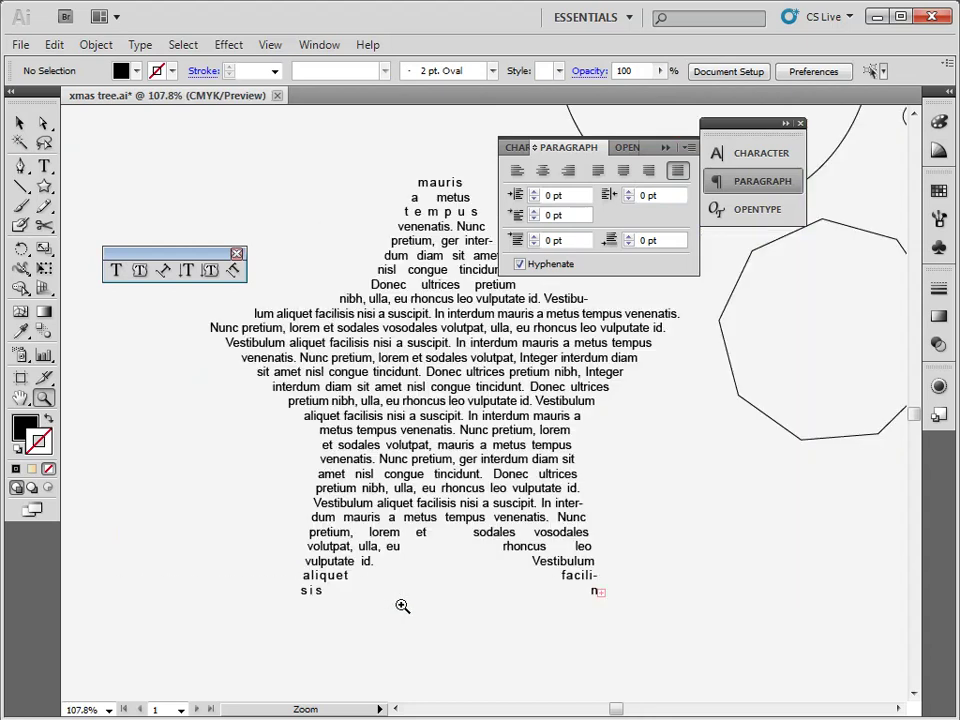
{"action": "key", "text": "Tab"}
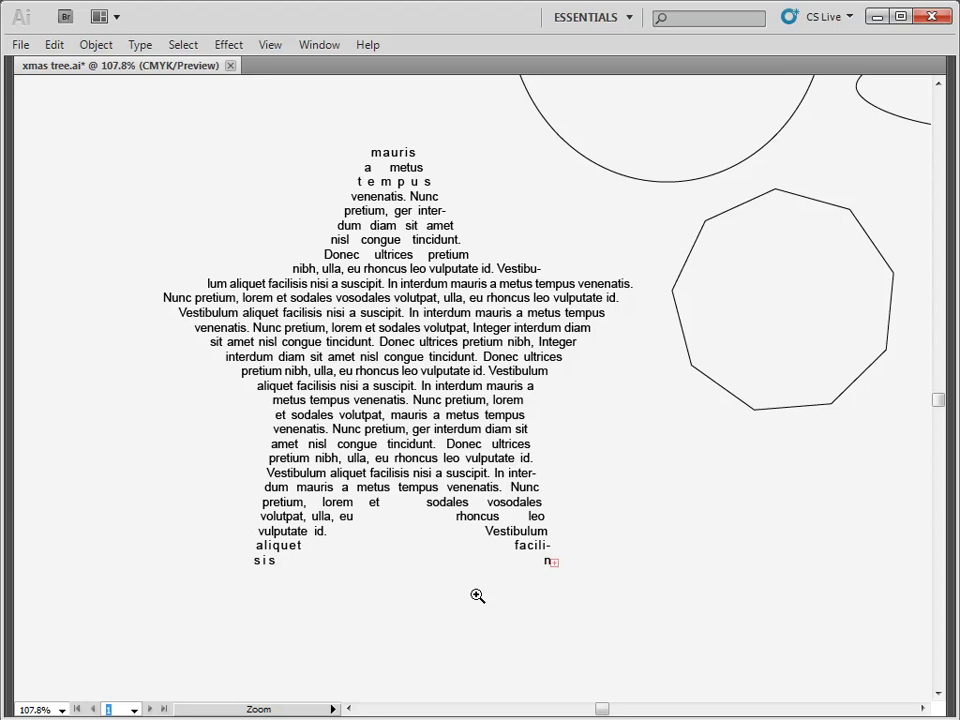
{"action": "key", "text": "ctrl+minus"}
{"action": "key", "text": "ctrl+minus"}
{"action": "key", "text": "ctrl+minus"}
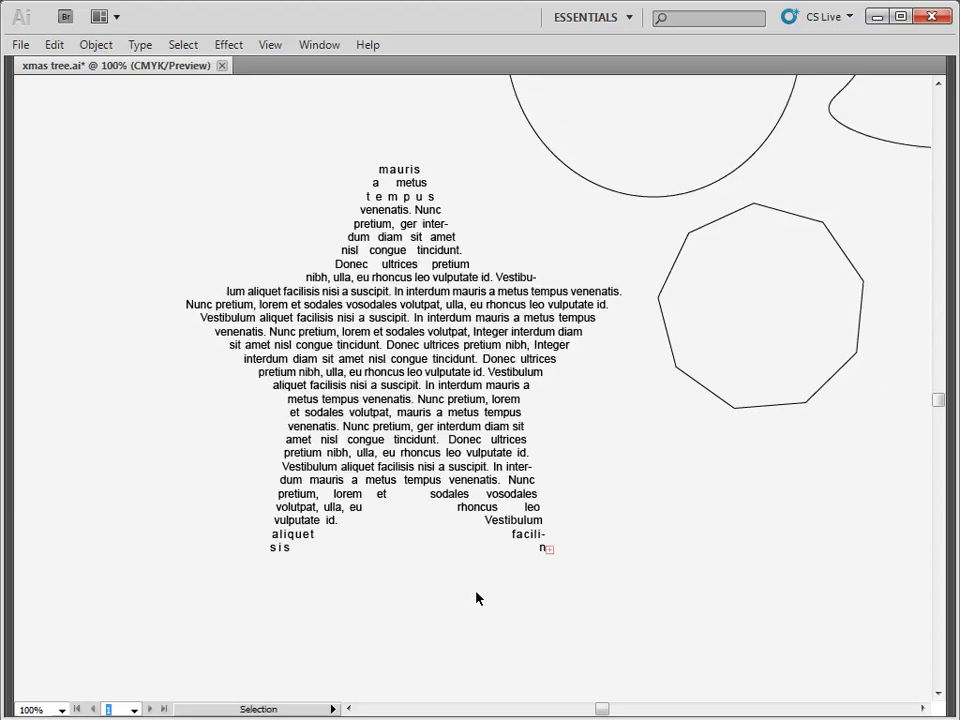
{"action": "key", "text": "ctrl+minus"}
{"action": "left_click_drag", "start_coordinate": [531, 399], "coordinate": [324, 481]}
{"action": "key", "text": "z"}
{"action": "key", "text": "Tab"}
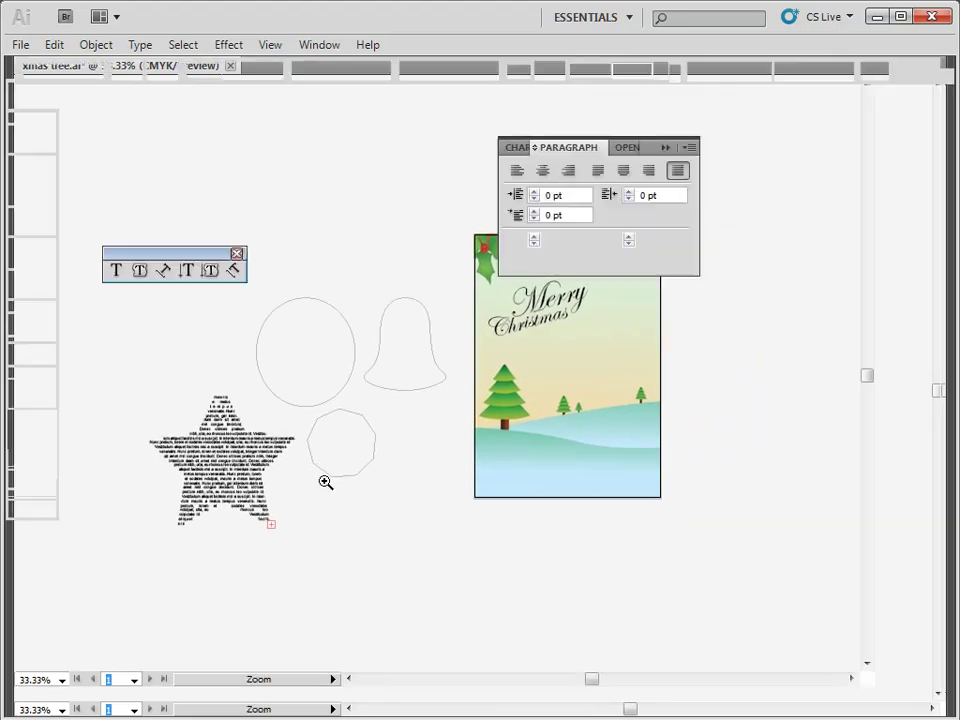
{"action": "left_click", "coordinate": [19, 122]}
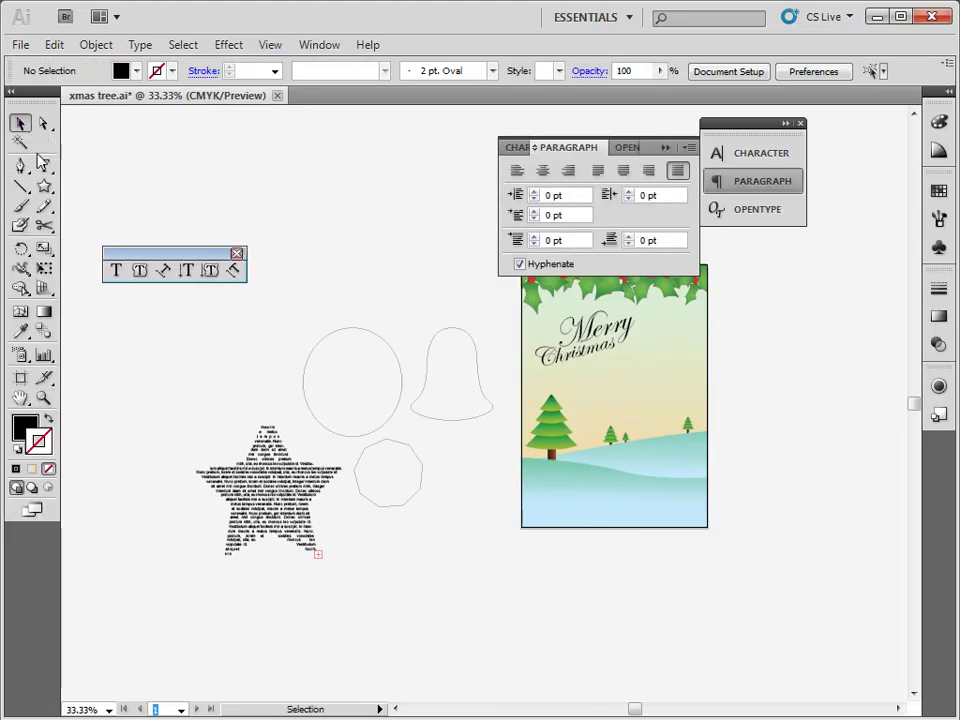
{"action": "key", "text": "t"}
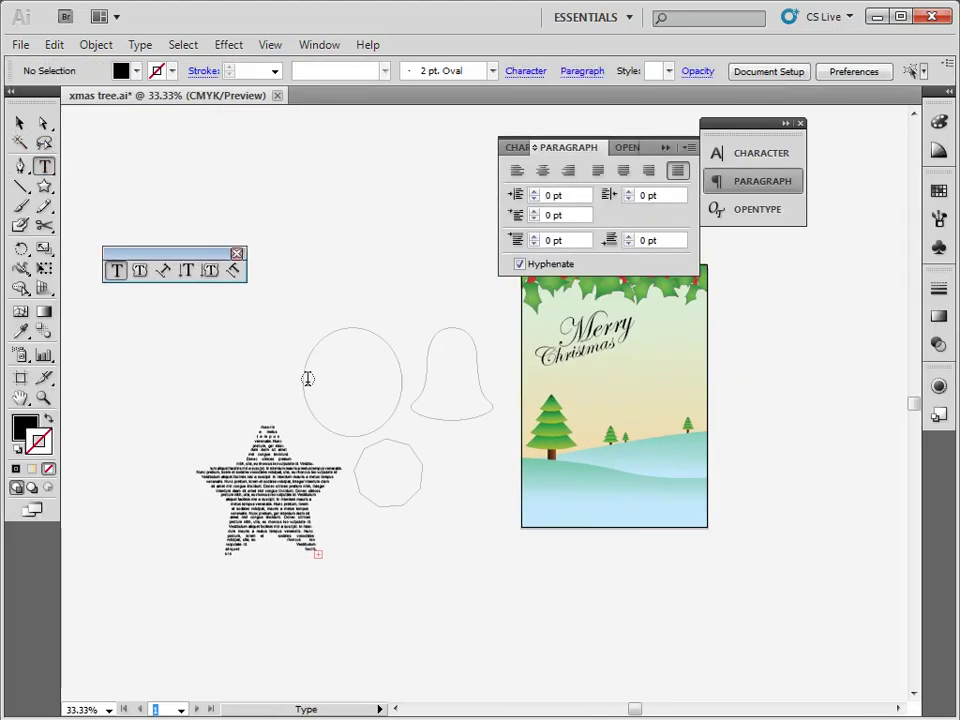
Step: Fill the circle outline with placeholder text
{"action": "left_click", "coordinate": [351, 328]}
{"action": "key", "text": "ctrl"}
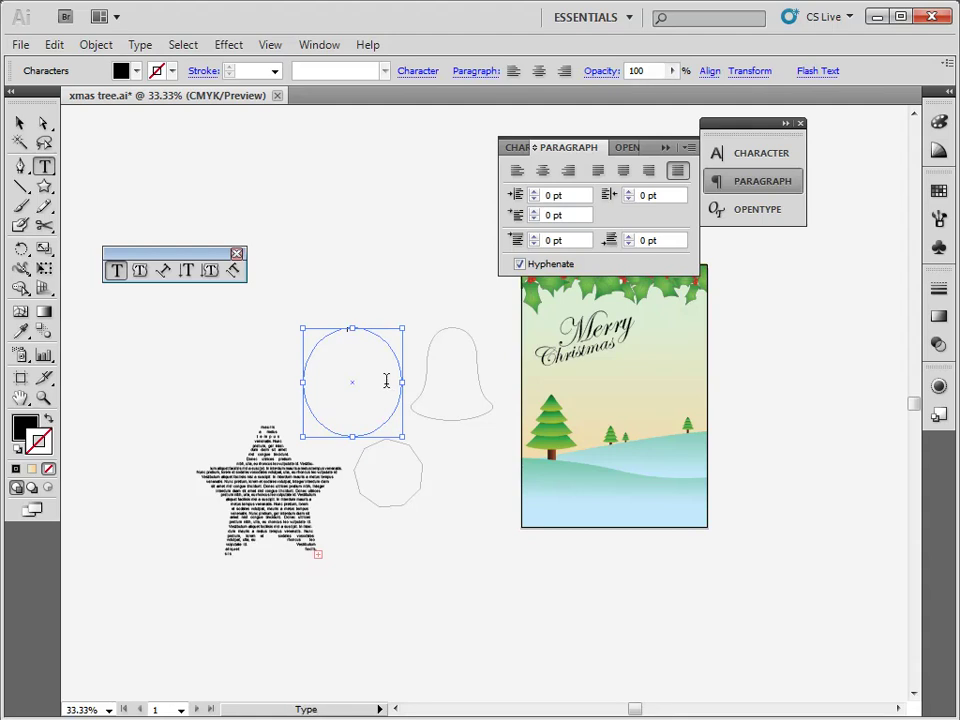
{"action": "key", "text": "ctrl+v"}
{"action": "key", "text": "Escape"}
{"action": "left_click", "coordinate": [19, 122]}
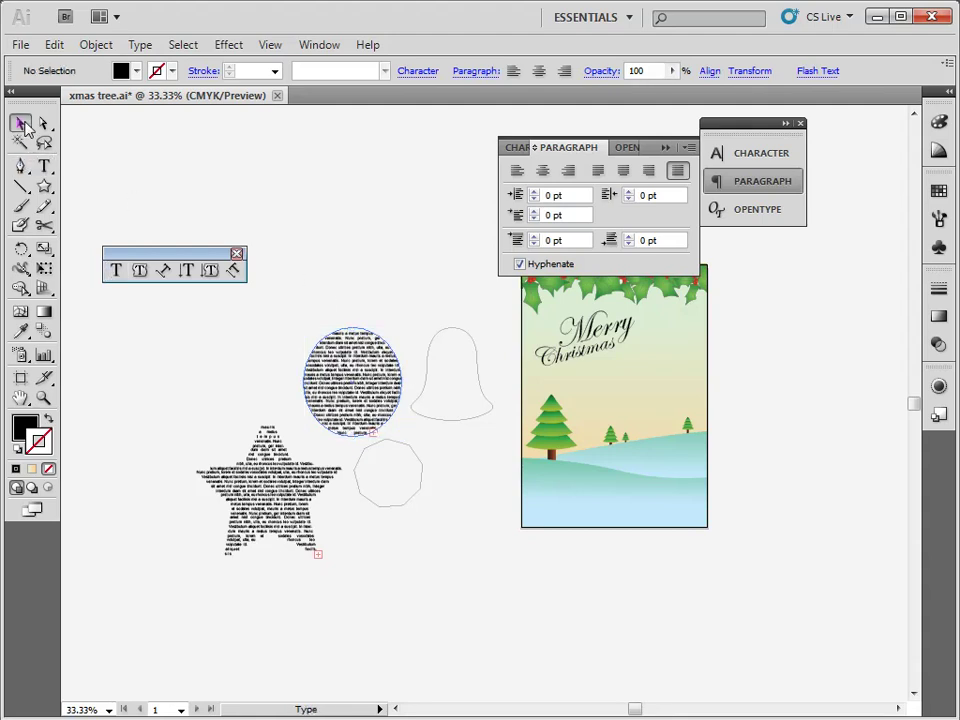
Step: Zoom in on the remaining shapes and fill the bell outline with placeholder text
{"action": "key", "text": "z"}
{"action": "left_click_drag", "start_coordinate": [268, 297], "coordinate": [512, 527]}
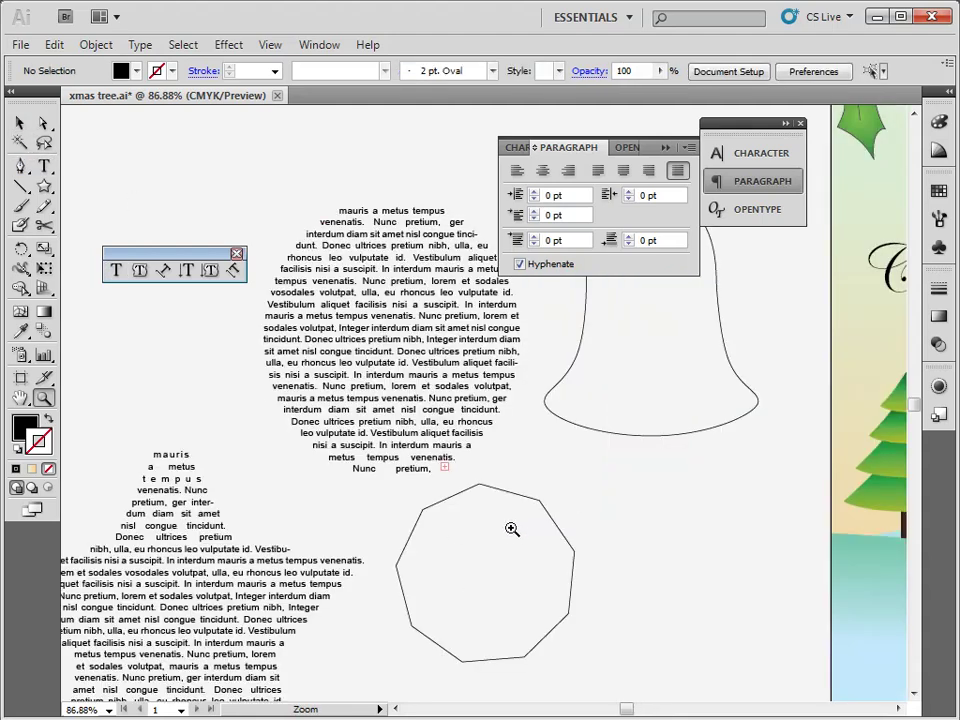
{"action": "key", "text": "Tab"}
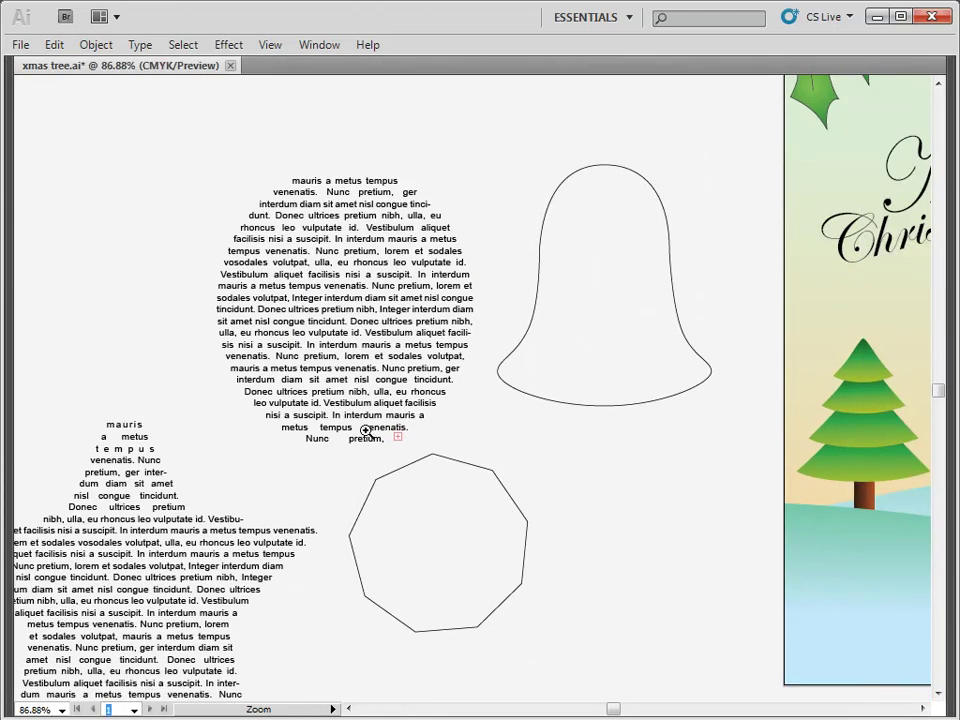
{"action": "key", "text": "t"}
{"action": "left_click", "coordinate": [604, 163]}
{"action": "key", "text": "ctrl+v"}
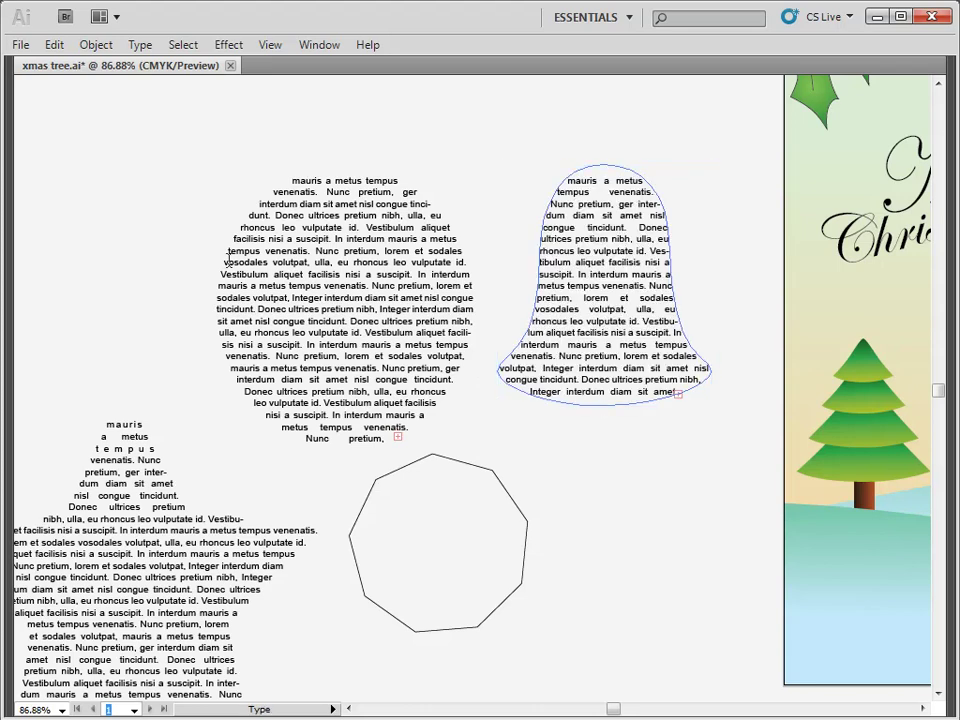
{"action": "key", "text": "ctrl+shift+a"}
Step: Fill the nine-sided polygon with placeholder text and zoom out to view all filled shapes
{"action": "left_click", "coordinate": [433, 455]}
{"action": "key", "text": "ctrl+v"}
{"action": "key", "text": "Escape"}
{"action": "key", "text": "Tab"}
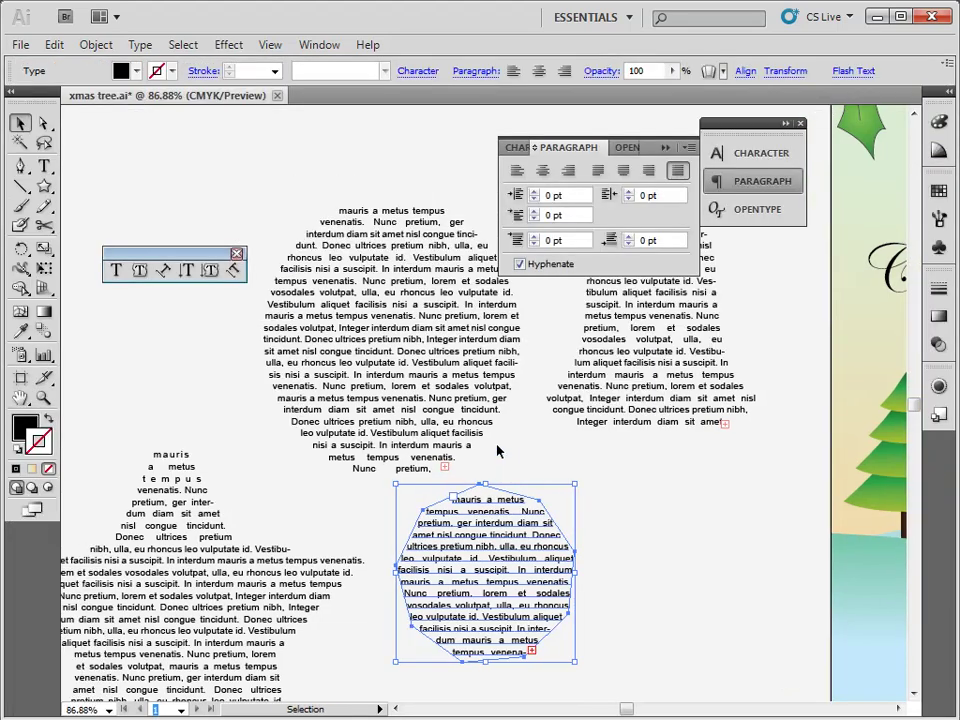
{"action": "key", "text": "Tab"}
{"action": "key", "text": "ctrl+minus"}
{"action": "left_click", "coordinate": [557, 563]}
{"action": "left_click_drag", "start_coordinate": [510, 621], "coordinate": [544, 564]}
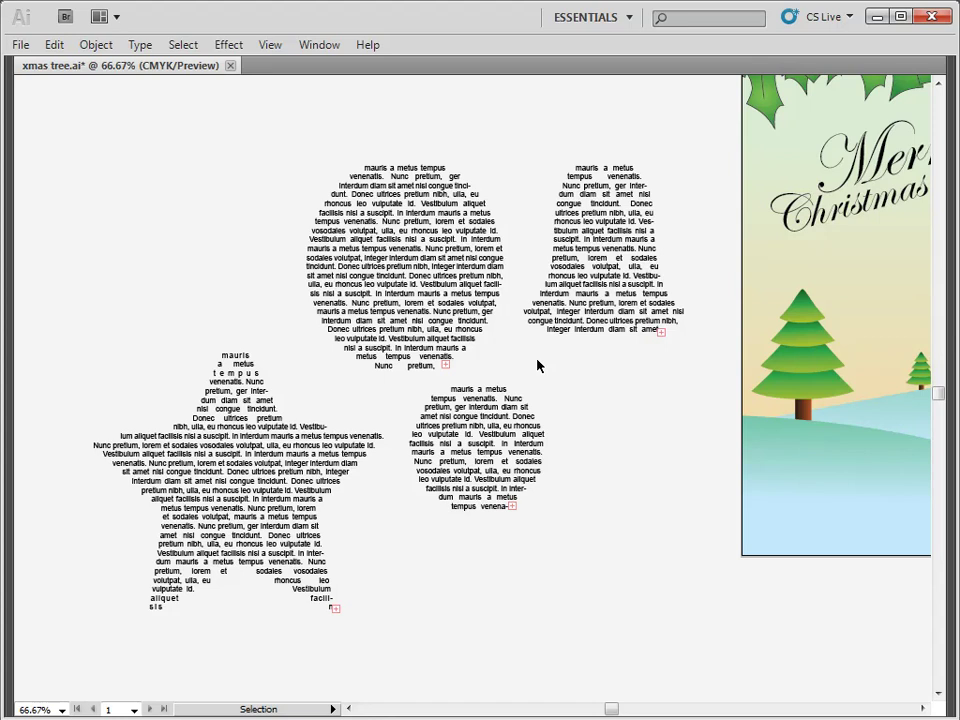
{"action": "key", "text": "Tab"}
{"action": "key", "text": "p"}
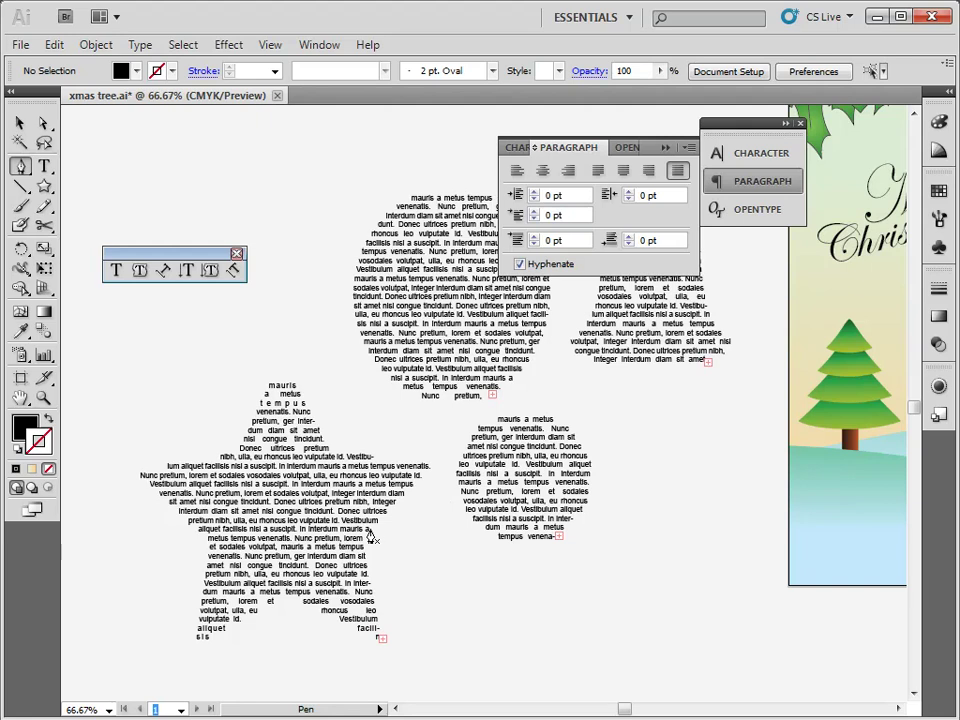
Step: Try right, centre, left and justify alignments on the star text, ending on Justify All Lines
{"action": "left_click", "coordinate": [142, 272]}
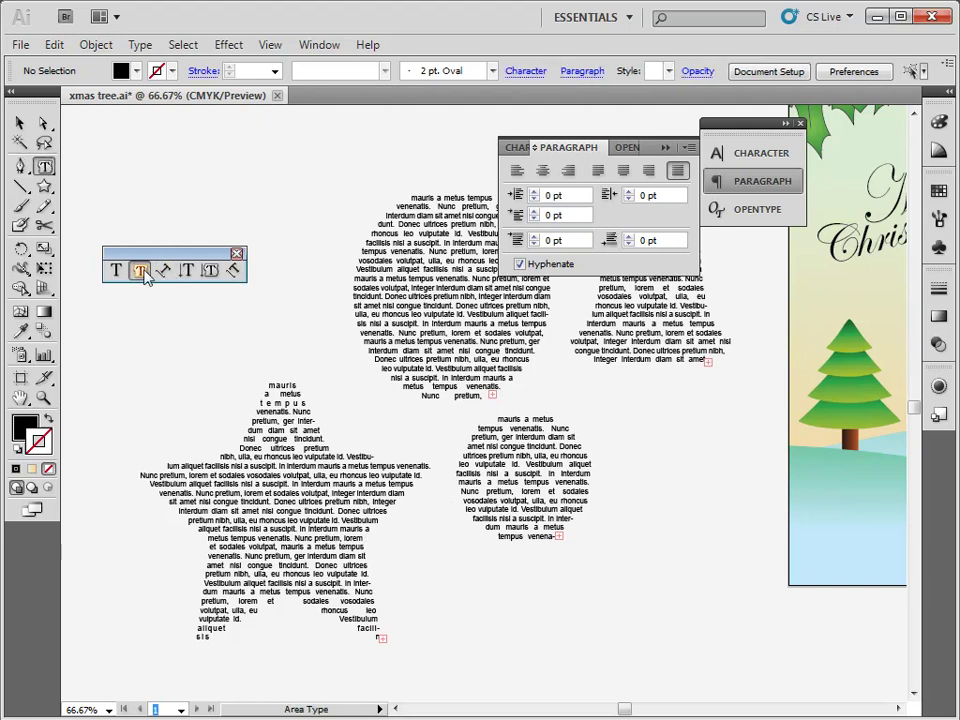
{"action": "left_click", "coordinate": [314, 521]}
{"action": "key", "text": "ctrl+a"}
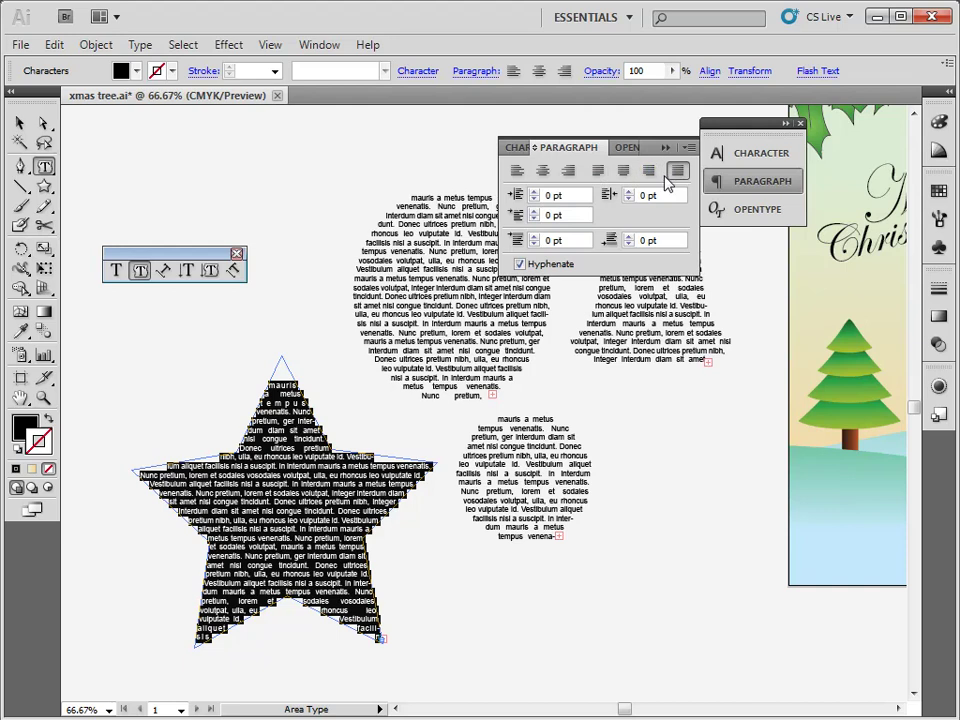
{"action": "left_click", "coordinate": [567, 171]}
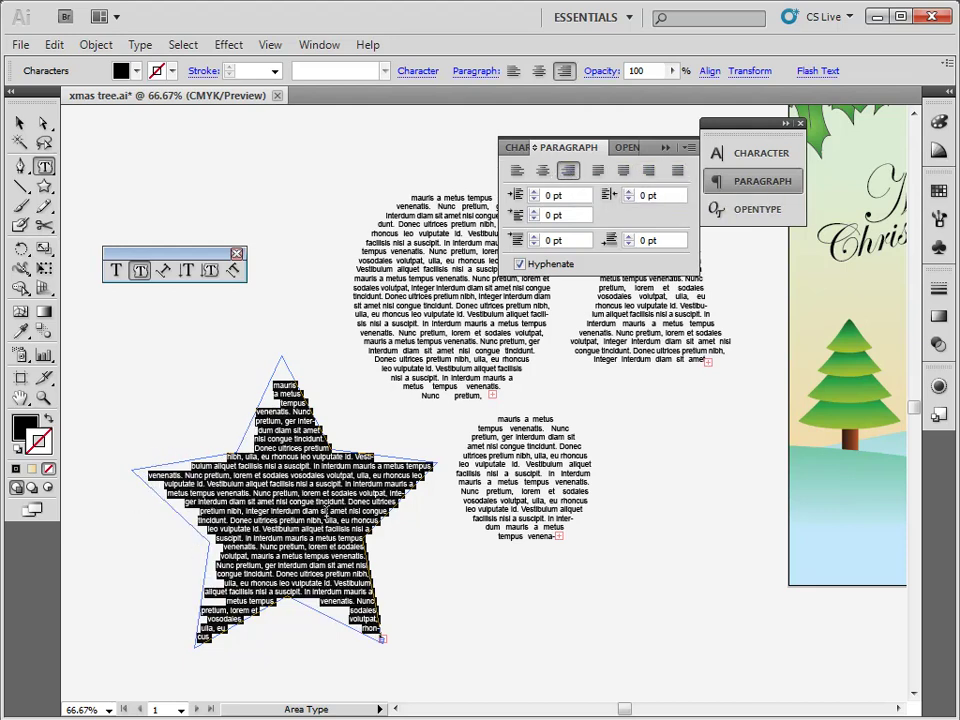
{"action": "left_click", "coordinate": [542, 171]}
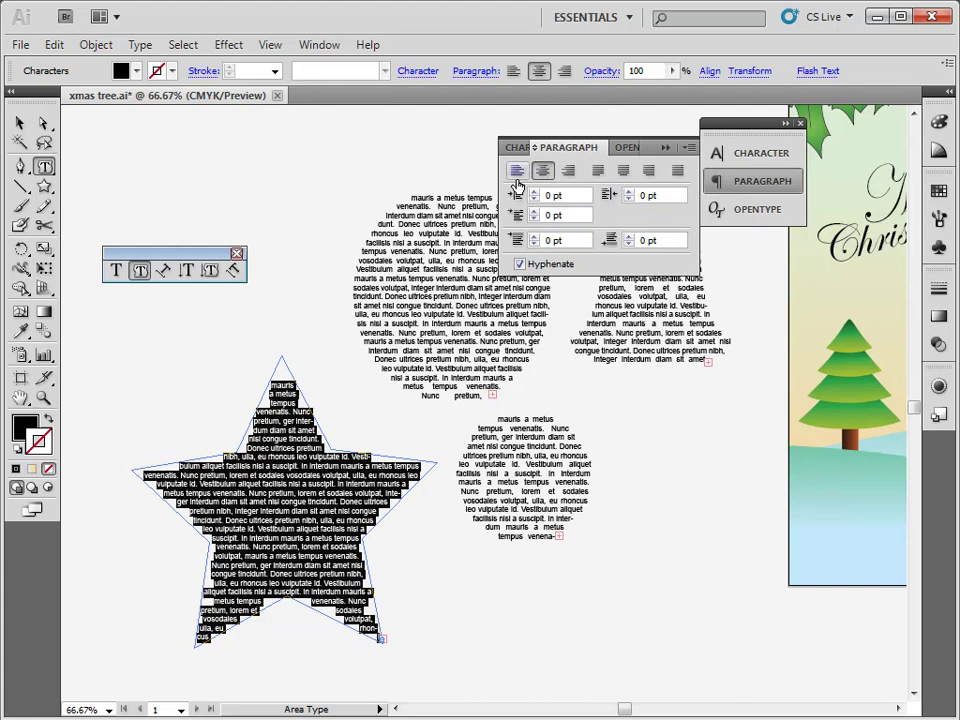
{"action": "left_click", "coordinate": [517, 172]}
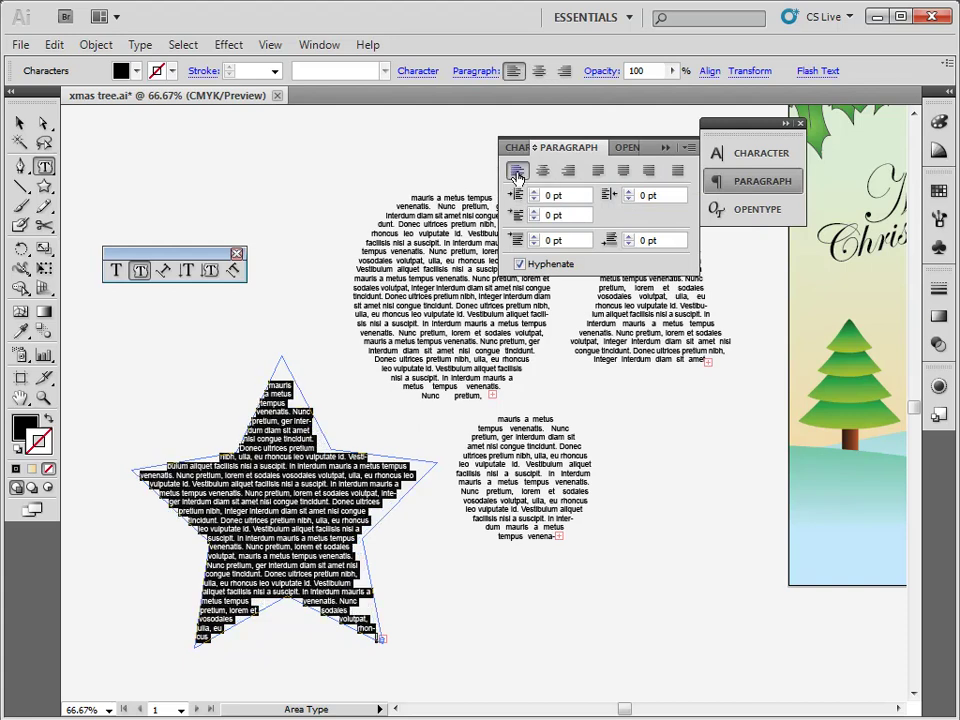
{"action": "left_click", "coordinate": [597, 171]}
{"action": "left_click", "coordinate": [678, 172]}
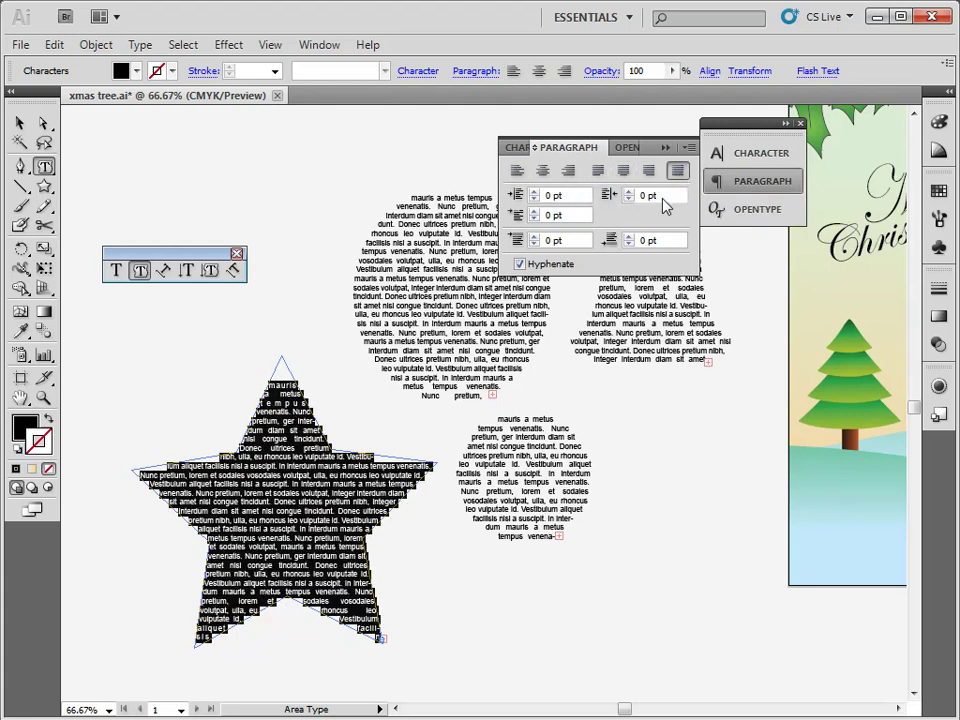
{"action": "left_click", "coordinate": [19, 122]}
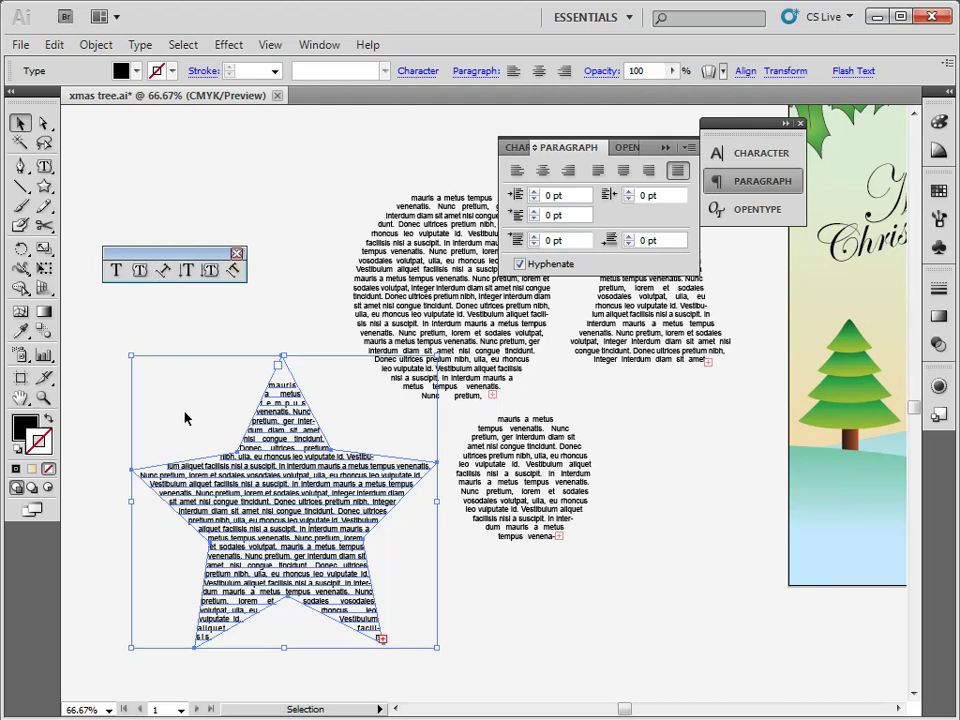
Step: Marquee-select the four text-filled shapes and delete them
{"action": "left_click", "coordinate": [314, 288]}
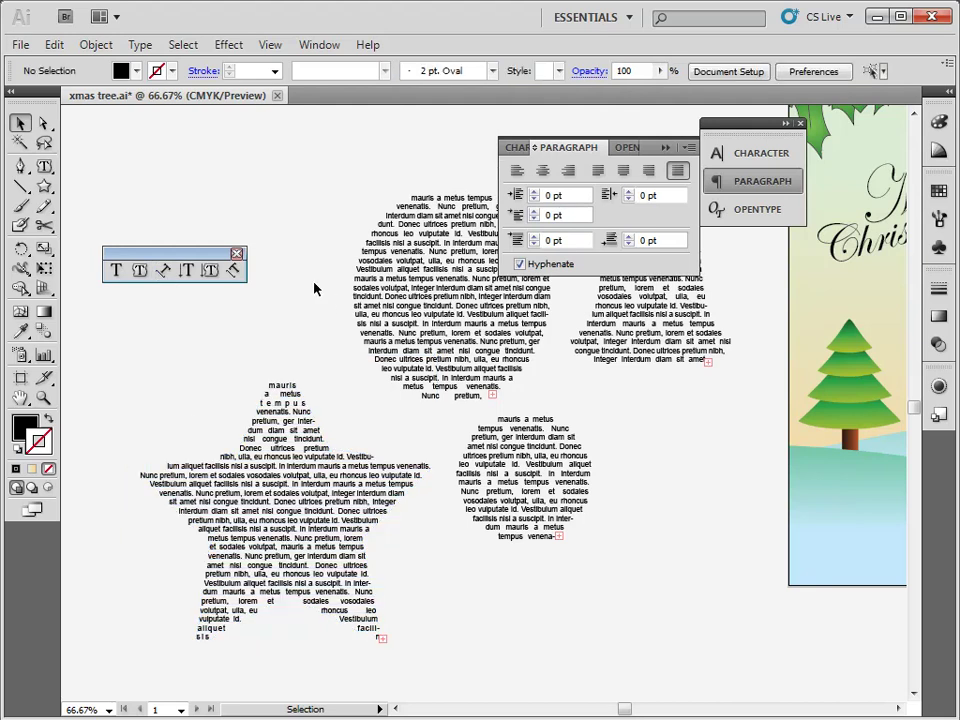
{"action": "key", "text": "ctrl+minus"}
{"action": "key", "text": "ctrl+minus"}
{"action": "left_click_drag", "start_coordinate": [331, 298], "coordinate": [594, 579]}
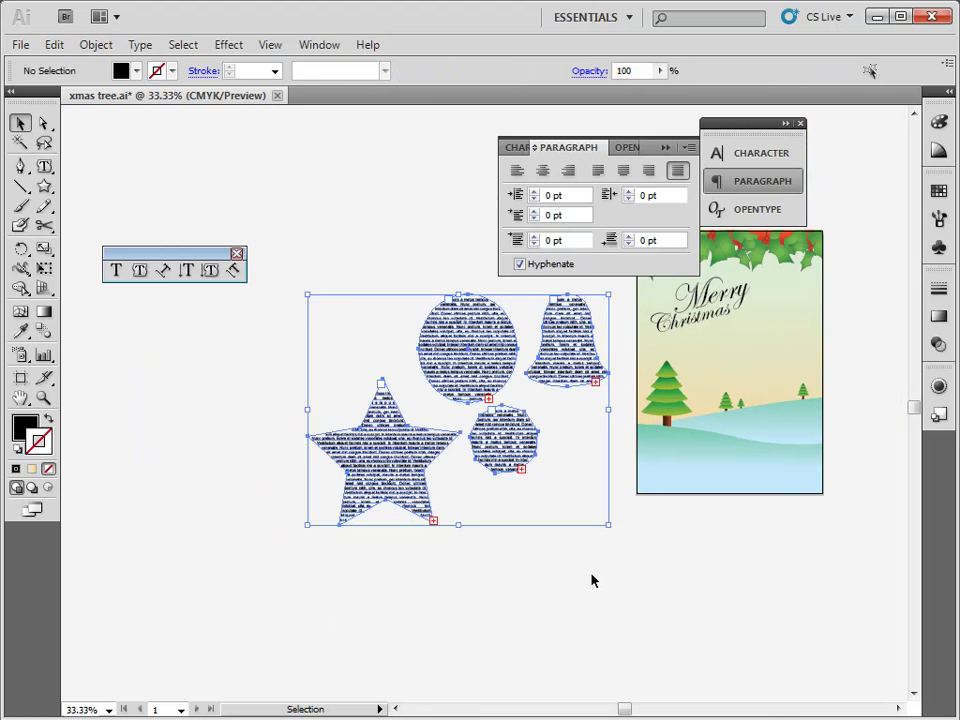
{"action": "key", "text": "Delete"}
{"action": "left_click_drag", "start_coordinate": [574, 525], "coordinate": [313, 467]}
Step: Fit the card in the window and pan around it
{"action": "key", "text": "ctrl+0"}
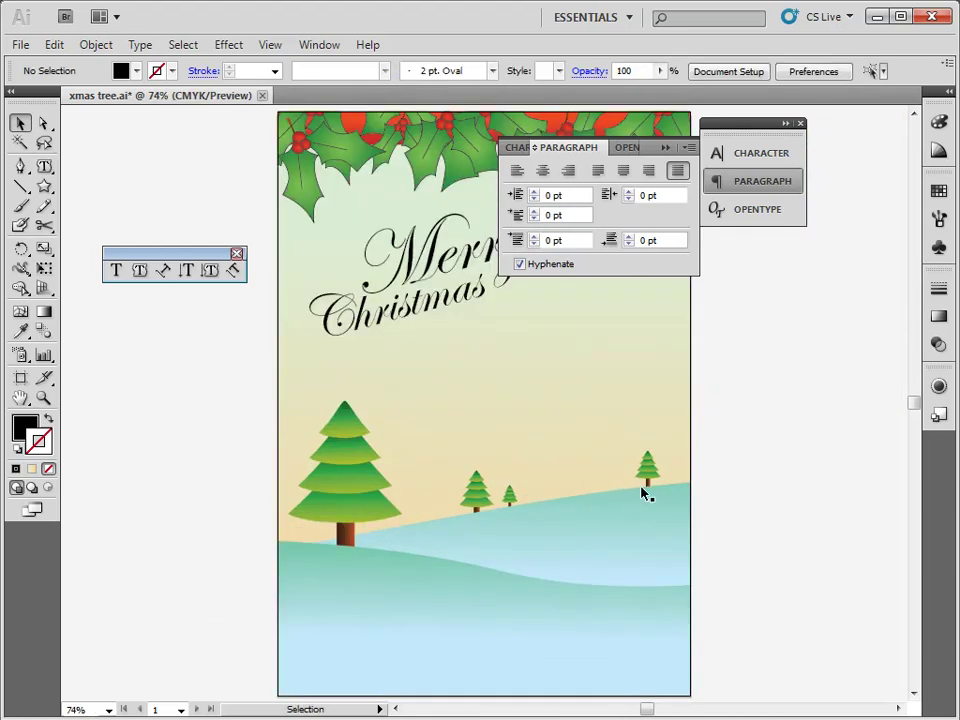
{"action": "key", "text": "Tab"}
{"action": "left_click_drag", "start_coordinate": [675, 476], "coordinate": [533, 462]}
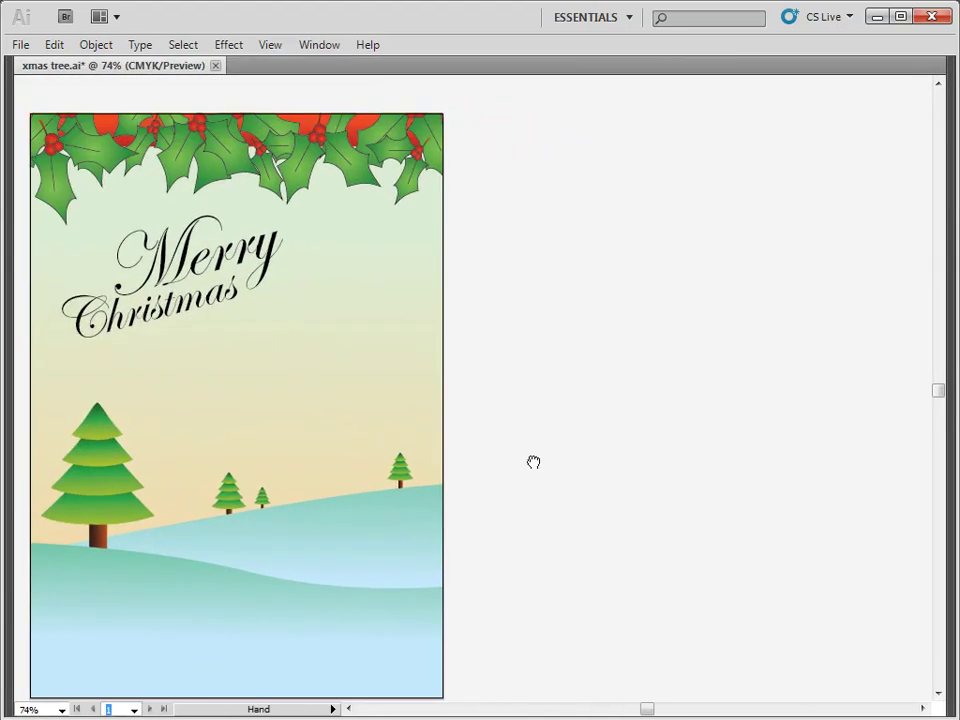
{"action": "key", "text": "Tab"}
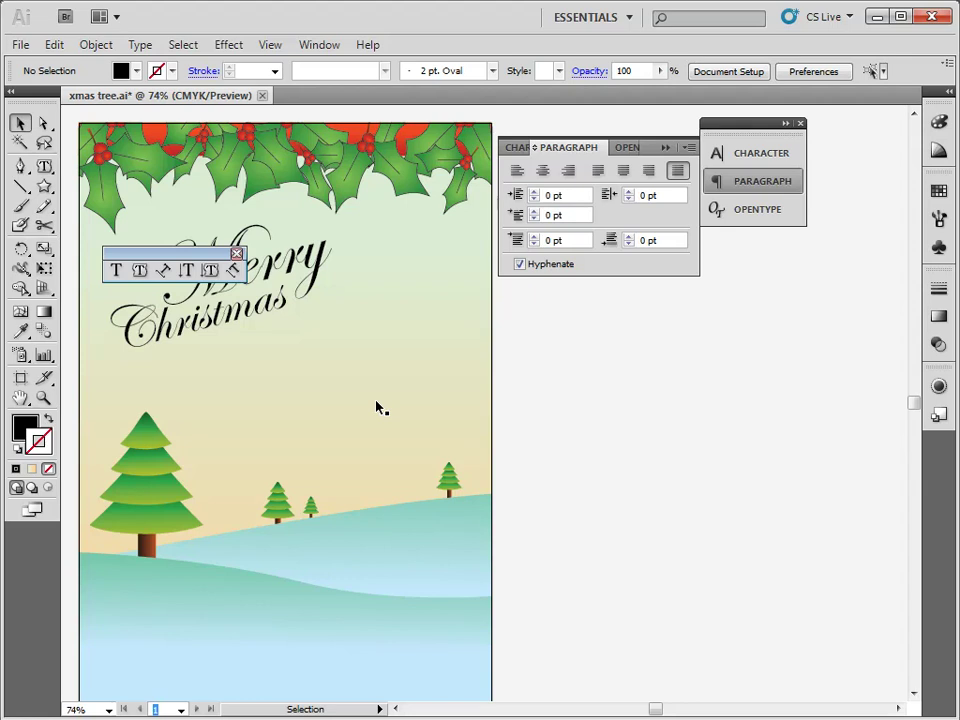
Step: Draw a five-corner pentagon with the Pen tool
{"action": "key", "text": "p"}
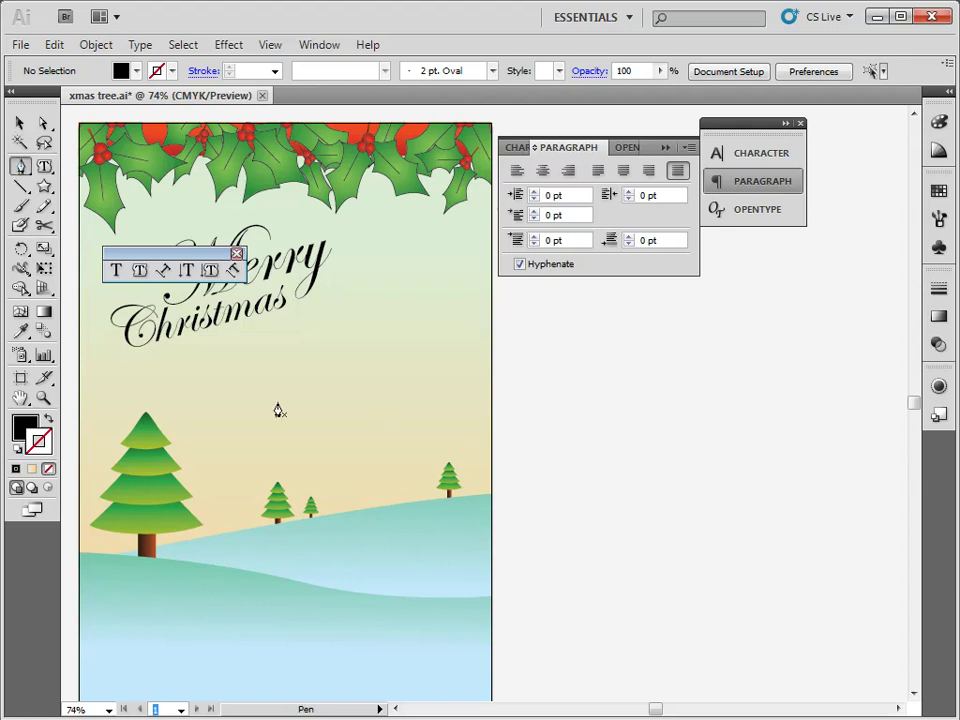
{"action": "left_click", "coordinate": [294, 435]}
{"action": "left_click", "coordinate": [448, 340]}
{"action": "left_click", "coordinate": [606, 410]}
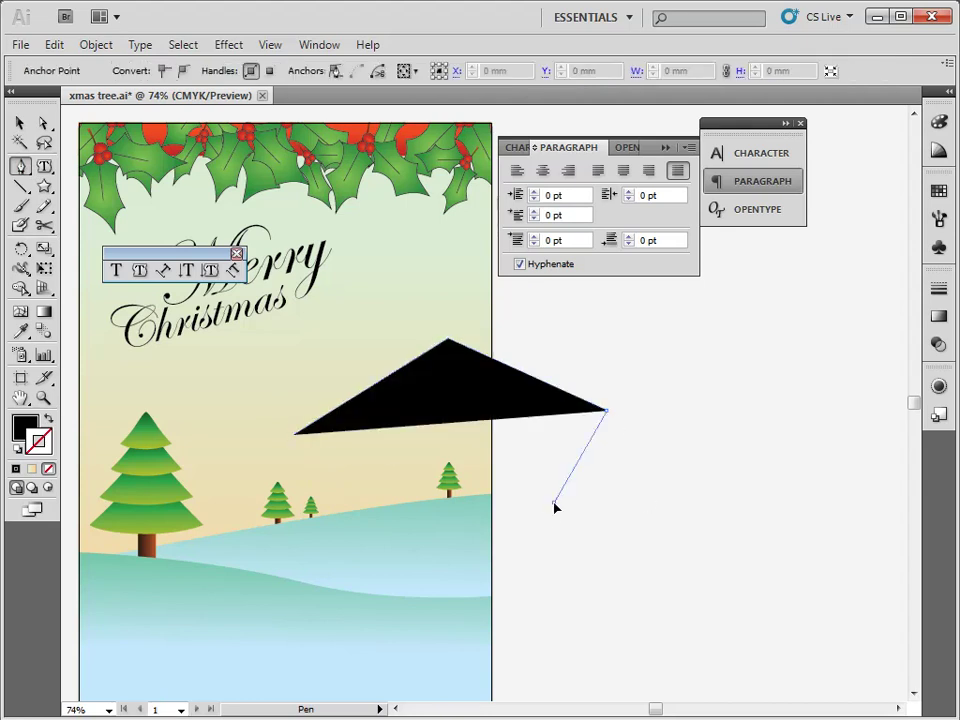
{"action": "left_click", "coordinate": [553, 502]}
{"action": "left_click", "coordinate": [449, 514]}
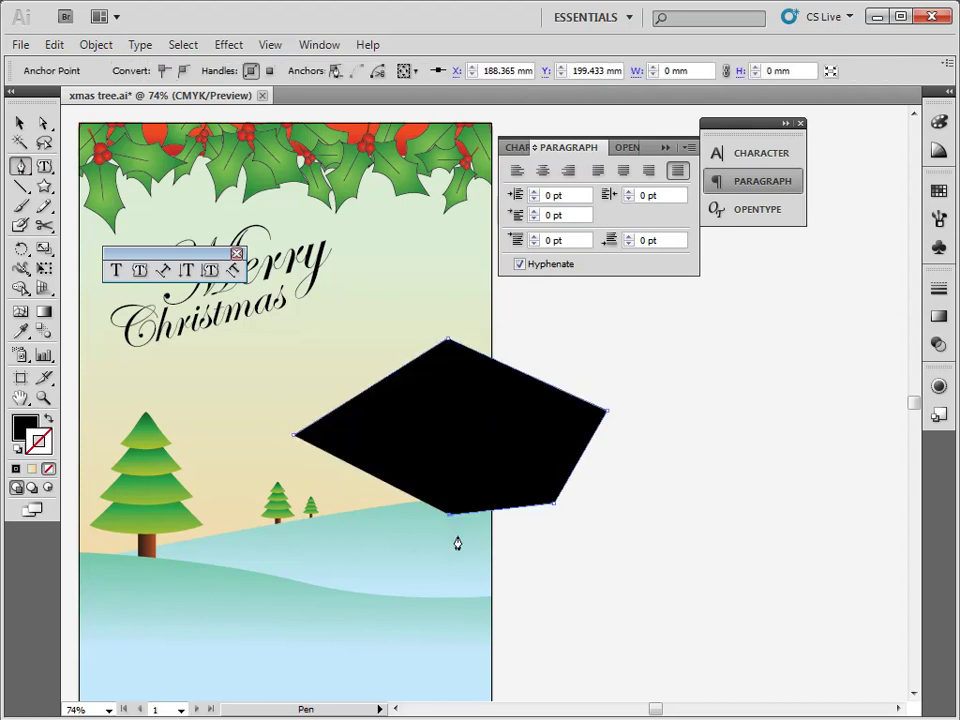
Step: Swap fill and stroke so the pentagon becomes a black outline, then move it
{"action": "key", "text": "shift+x"}
{"action": "key", "text": "v"}
{"action": "left_click", "coordinate": [630, 568]}
{"action": "left_click_drag", "start_coordinate": [569, 492], "coordinate": [694, 462]}
Step: Delete the pentagon, then draw and delete a trial three-point curve
{"action": "key", "text": "Delete"}
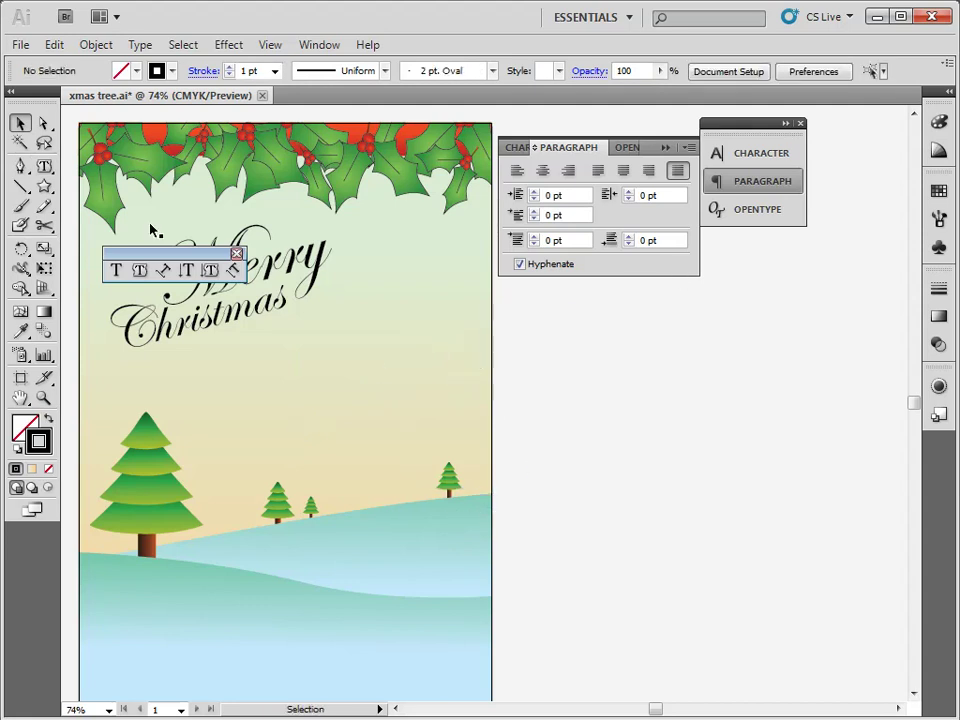
{"action": "key", "text": "p"}
{"action": "left_click", "coordinate": [253, 444]}
{"action": "mouse_move", "coordinate": [371, 374]}
{"action": "left_mouse_down"}
{"action": "mouse_move", "coordinate": [474, 354]}
{"action": "mouse_move", "coordinate": [493, 420]}
{"action": "mouse_move", "coordinate": [432, 404]}
{"action": "left_mouse_up"}
{"action": "left_click", "coordinate": [591, 388]}
{"action": "key", "text": "v"}
{"action": "key", "text": "Delete"}
Step: Draw a star outline and move it to the right of the card
{"action": "left_click", "coordinate": [45, 189]}
{"action": "left_click_drag", "start_coordinate": [549, 401], "coordinate": [594, 467]}
{"action": "key", "text": "v"}
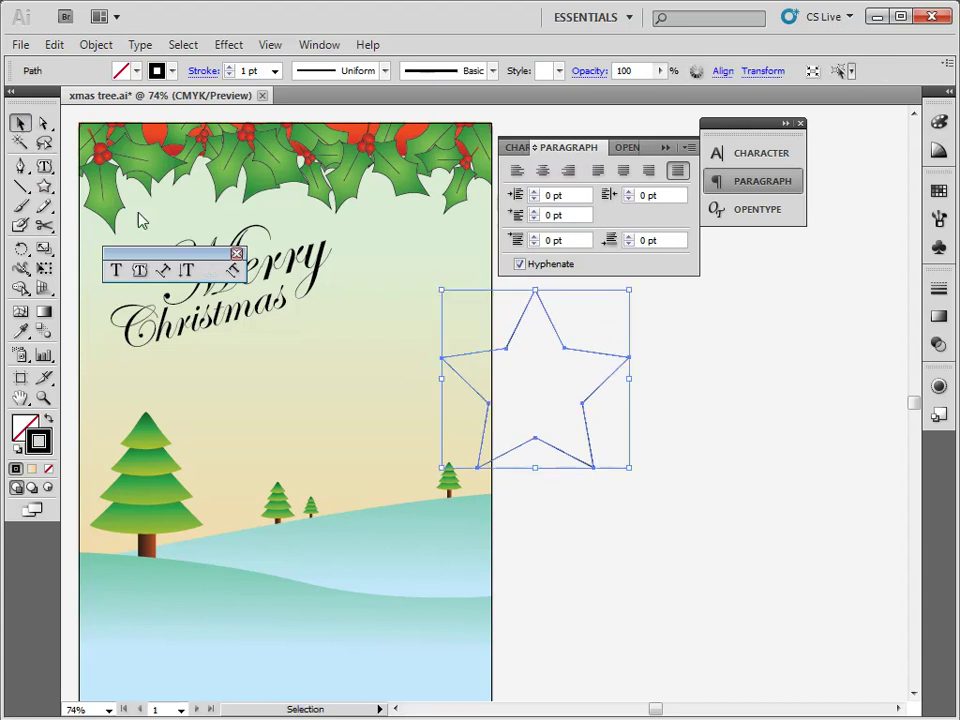
{"action": "left_click_drag", "start_coordinate": [534, 444], "coordinate": [647, 459]}
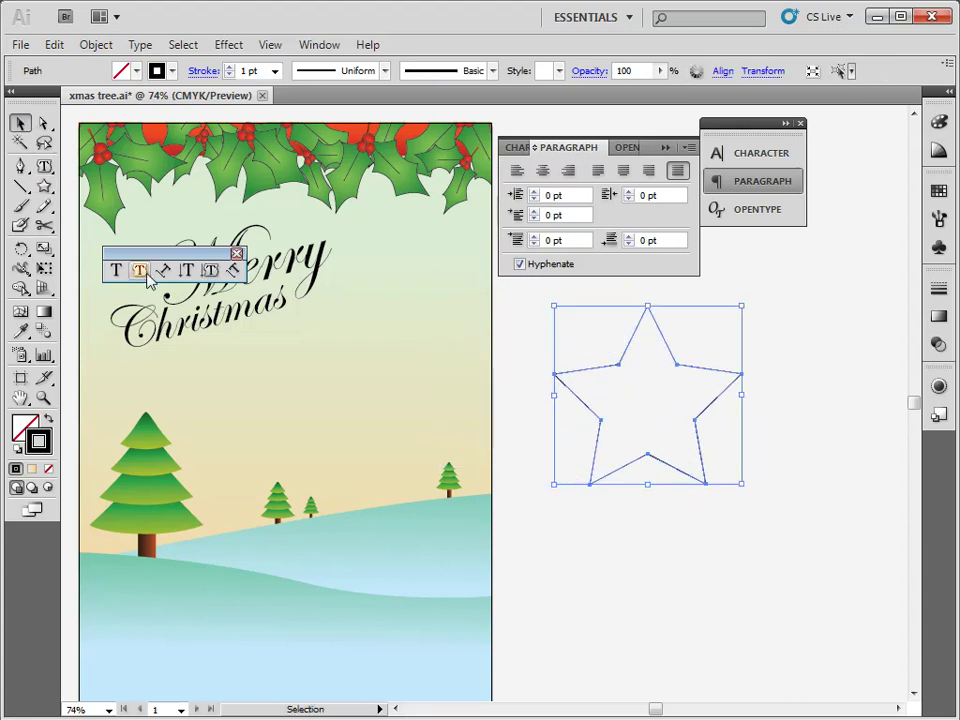
{"action": "left_click", "coordinate": [20, 167]}
Step: Draw a curved open path beside the Christmas lettering and a circle over the card's right side
{"action": "left_click", "coordinate": [189, 407]}
{"action": "left_click_drag", "start_coordinate": [238, 362], "coordinate": [309, 362]}
{"action": "left_click", "coordinate": [388, 300]}
{"action": "left_click_drag", "start_coordinate": [388, 300], "coordinate": [412, 252]}
{"action": "left_click", "coordinate": [20, 122]}
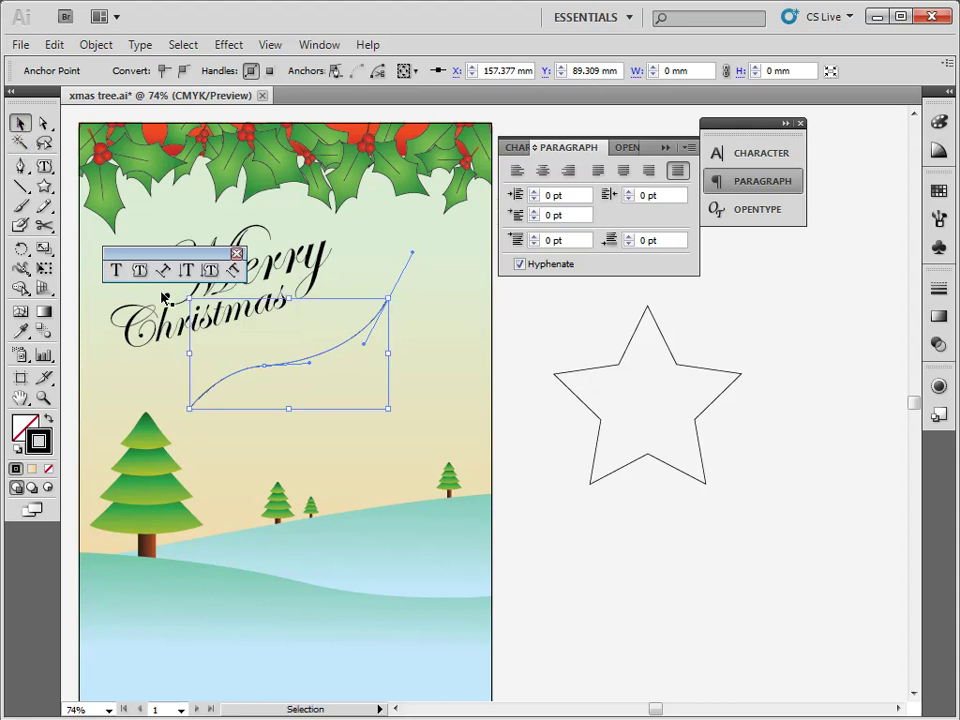
{"action": "left_click", "coordinate": [579, 510]}
{"action": "left_click_drag", "start_coordinate": [44, 186], "coordinate": [132, 238]}
{"action": "left_click_drag", "start_coordinate": [328, 377], "coordinate": [541, 596]}
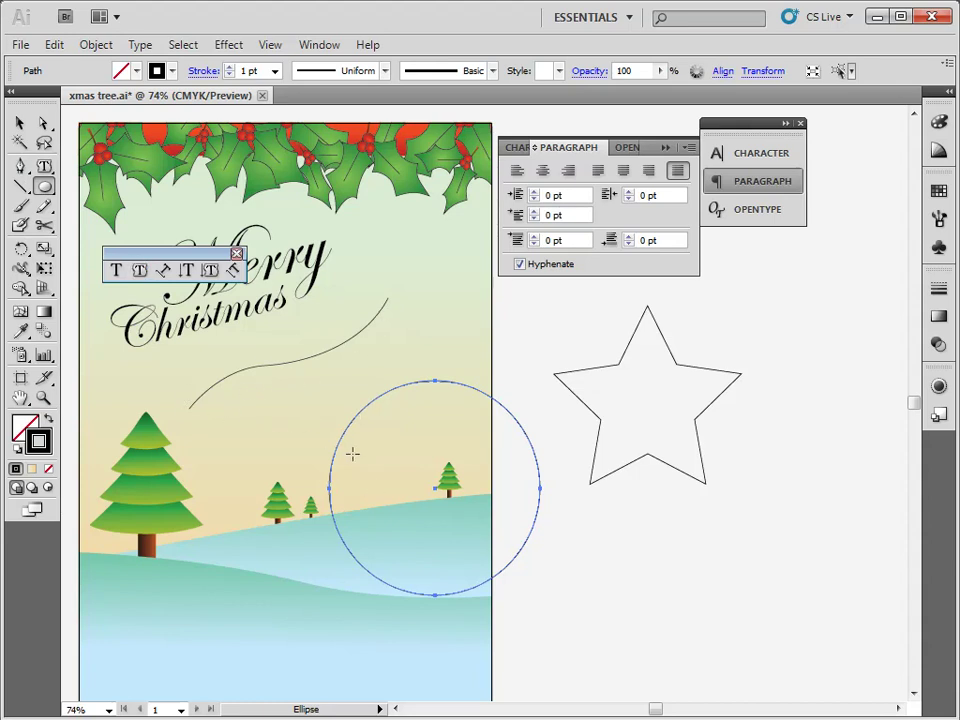
Step: Compare the horizontal and vertical type tools, then apply Type on a Path to the circle's edge
{"action": "left_click", "coordinate": [166, 276]}
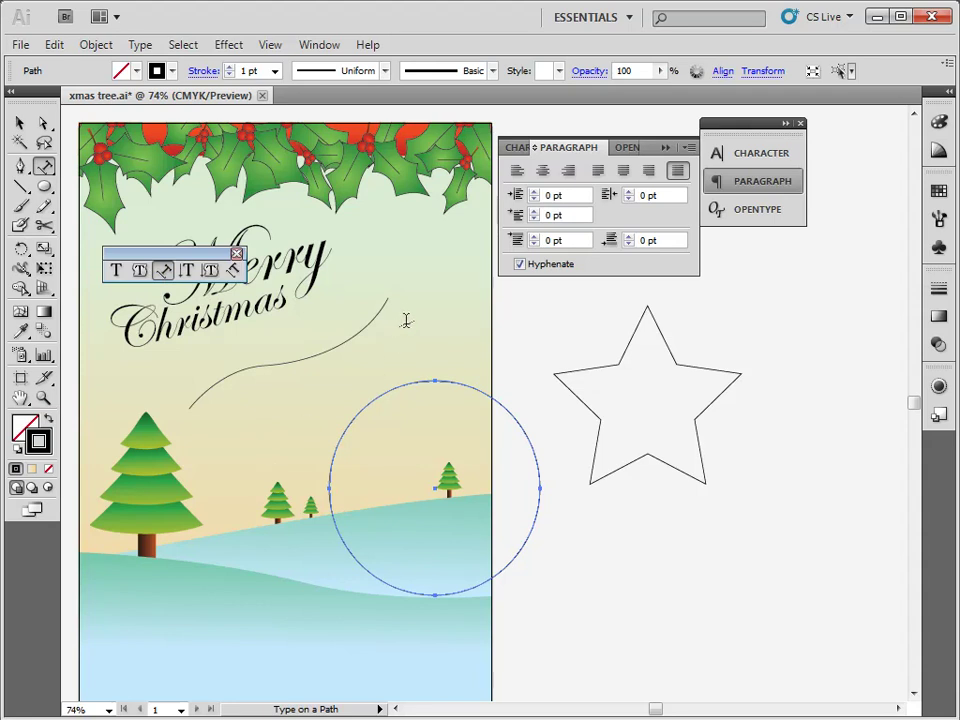
{"action": "left_click", "coordinate": [139, 270]}
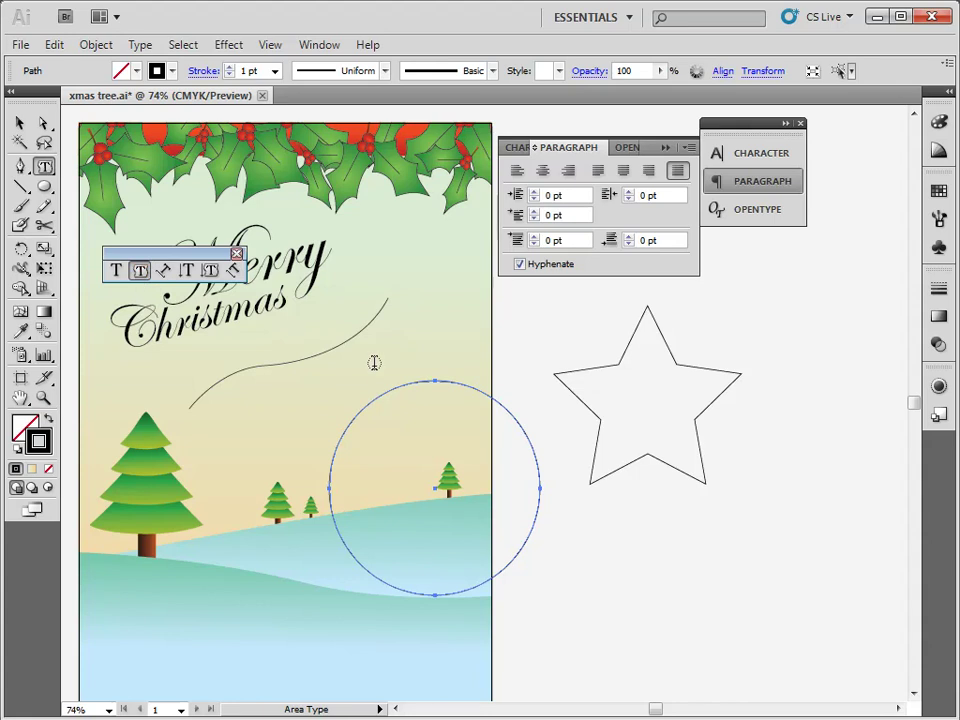
{"action": "left_click", "coordinate": [163, 271]}
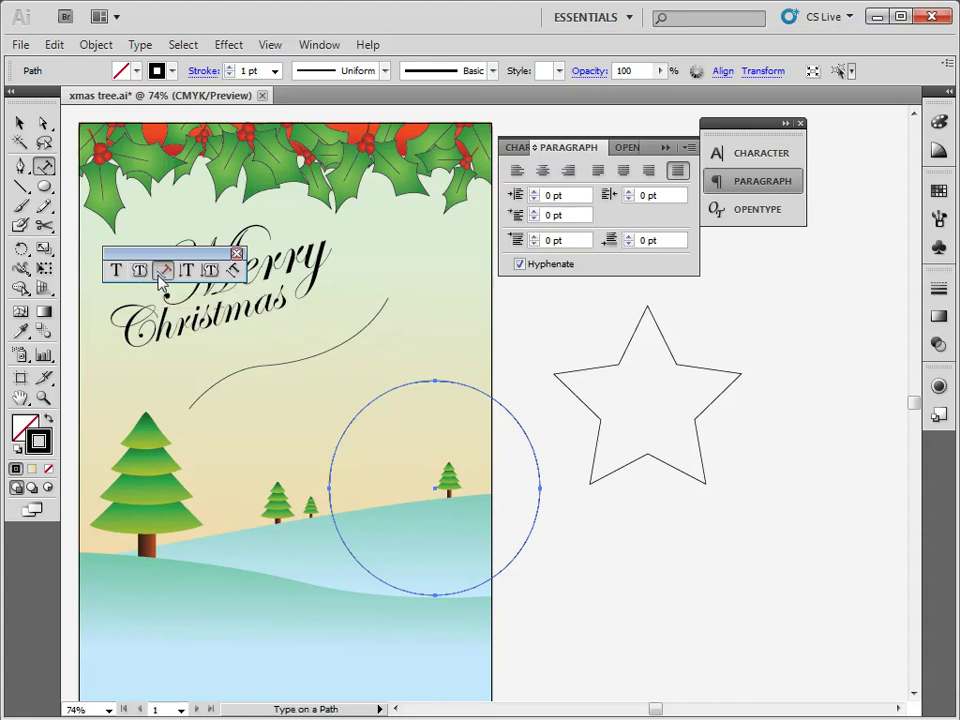
{"action": "left_click", "coordinate": [139, 270]}
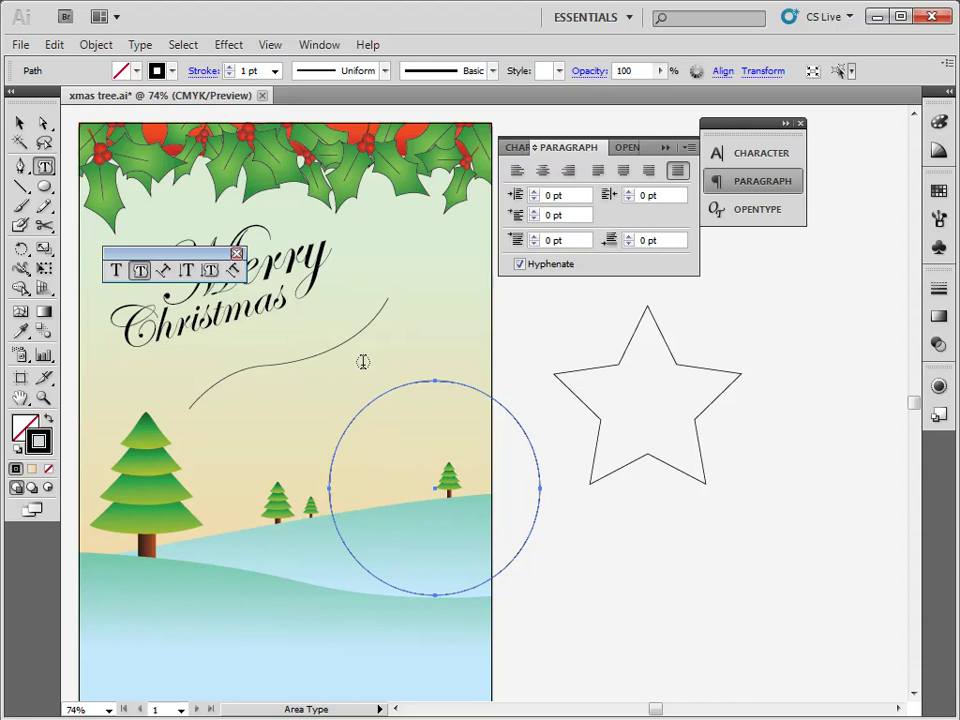
{"action": "left_click", "coordinate": [163, 271]}
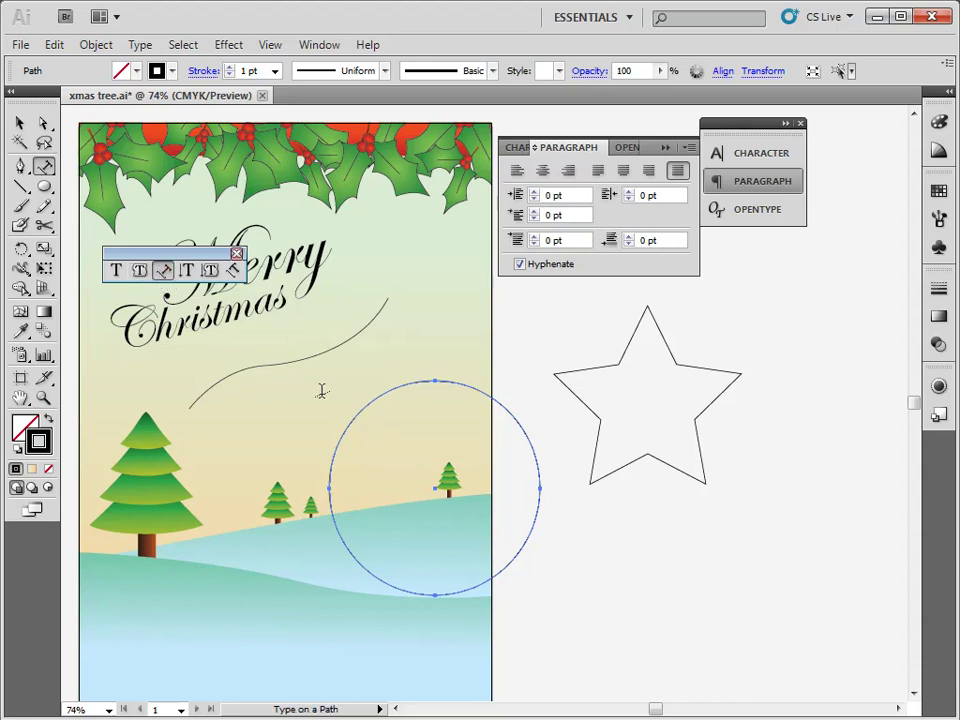
{"action": "left_click", "coordinate": [186, 270]}
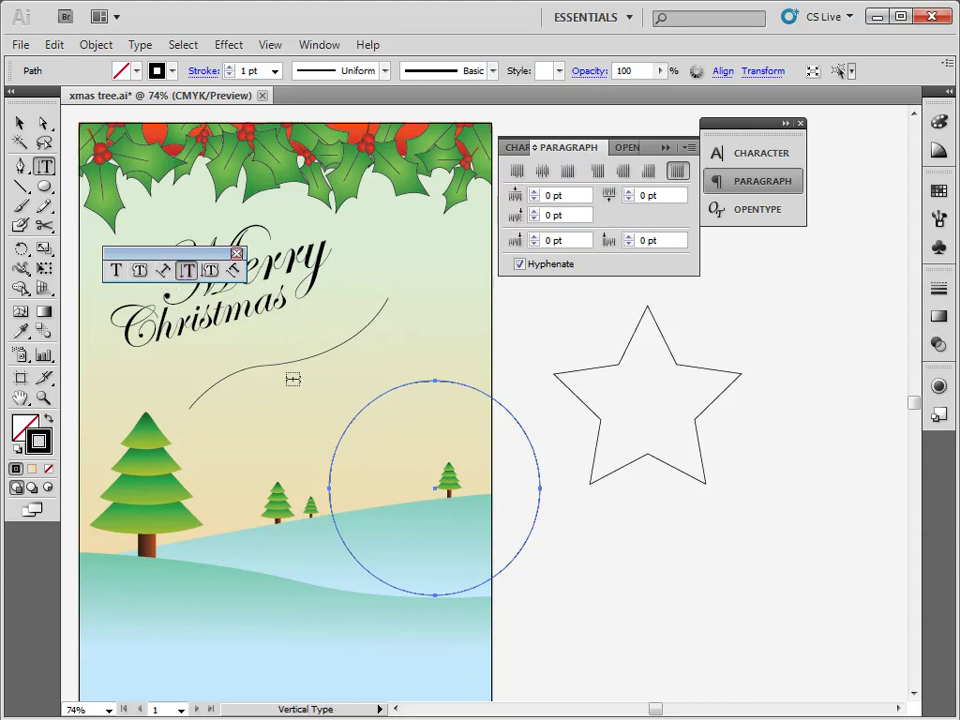
{"action": "left_click", "coordinate": [210, 270]}
{"action": "left_click", "coordinate": [233, 270]}
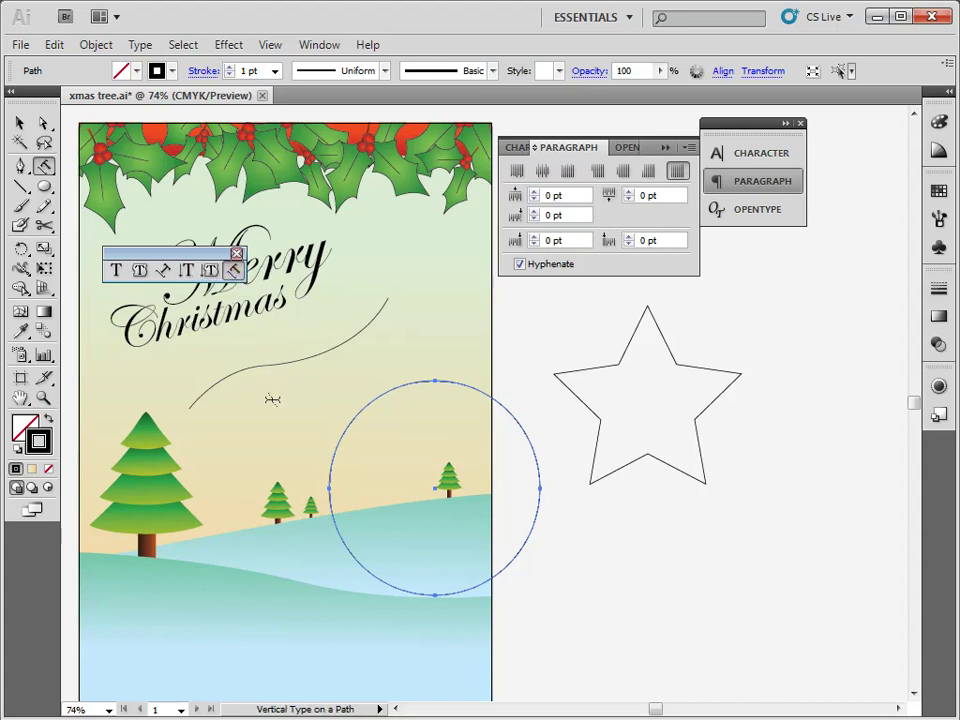
{"action": "left_click", "coordinate": [165, 273]}
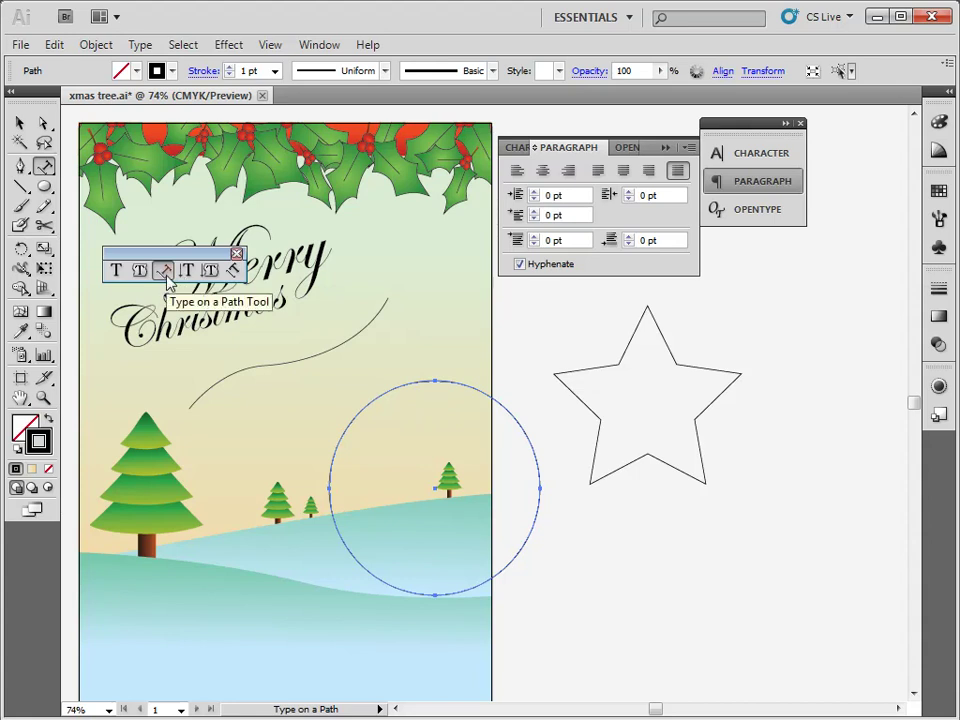
{"action": "left_click", "coordinate": [435, 379]}
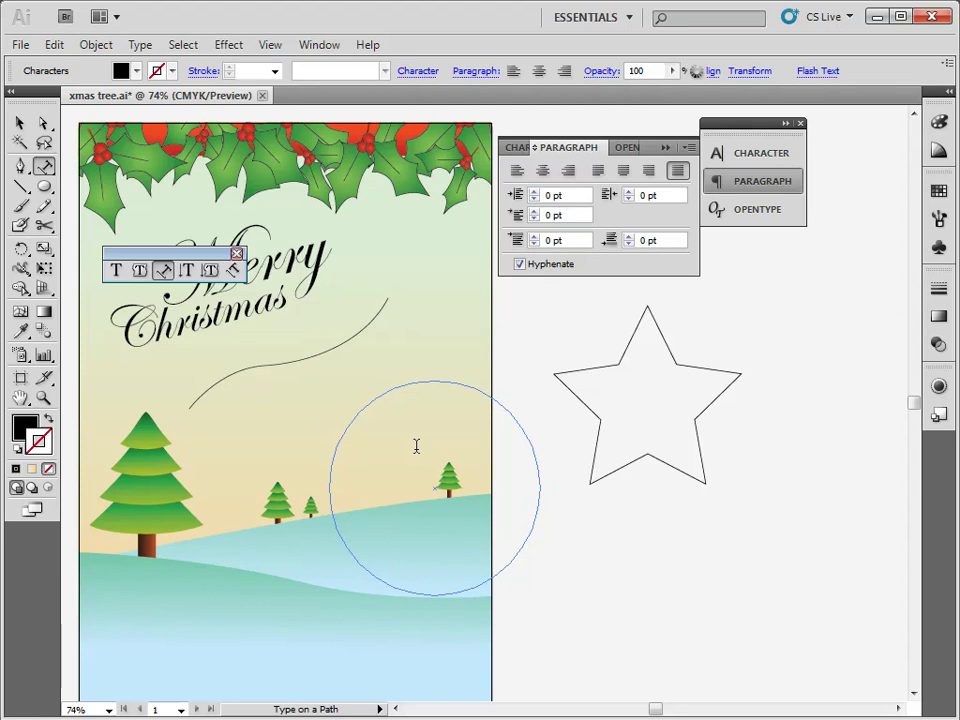
Step: Replace the gibberish on the circle with placeholder text and add the word 'tempus'
{"action": "type", "text": "ksldksjdfbjd sdjkbsdksjdbjdbdjsdjb"}
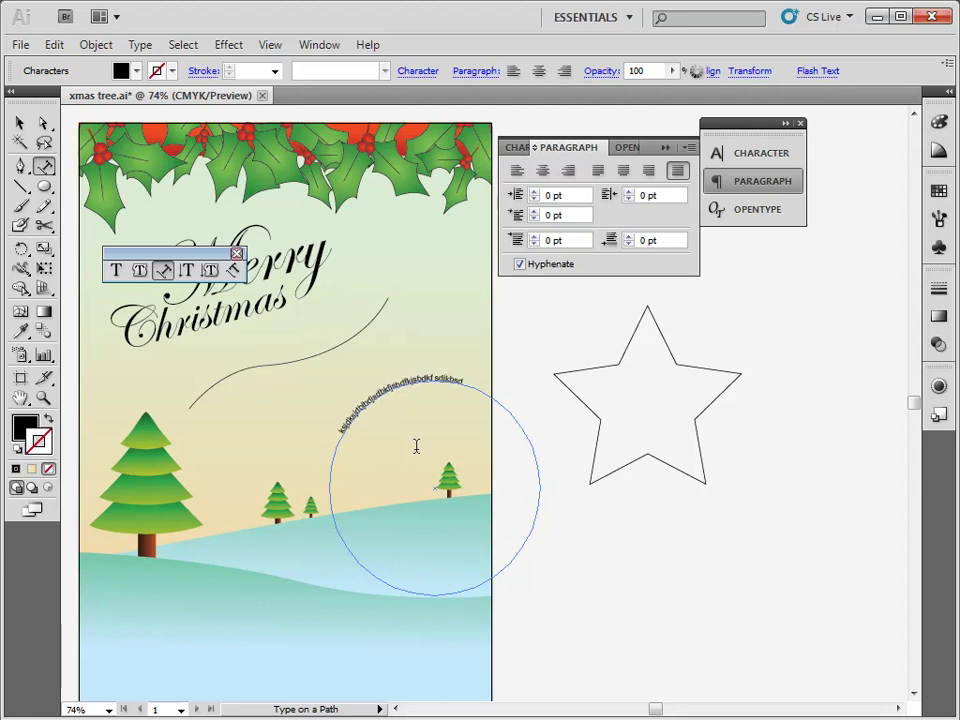
{"action": "left_click", "coordinate": [416, 446], "text": "ctrl"}
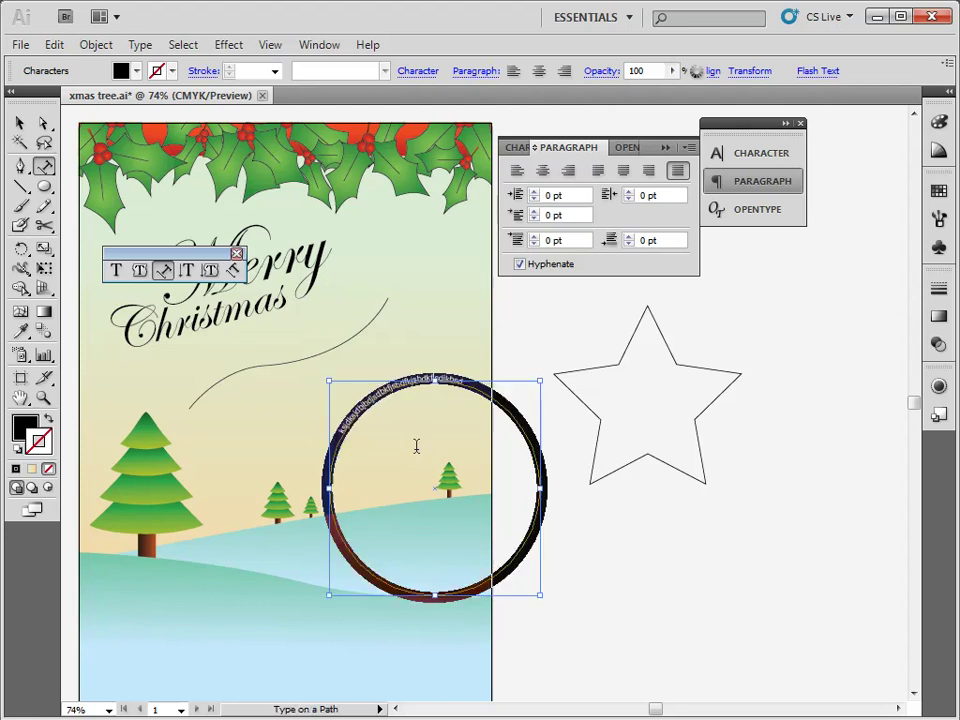
{"action": "key", "text": "ctrl+z"}
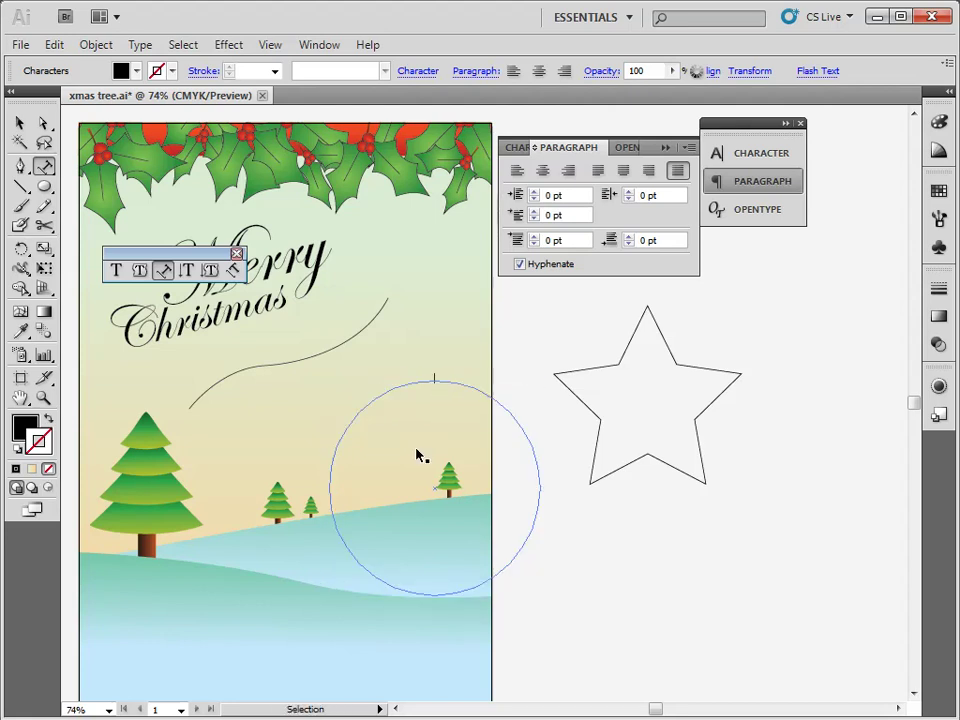
{"action": "key", "text": "ctrl+z"}
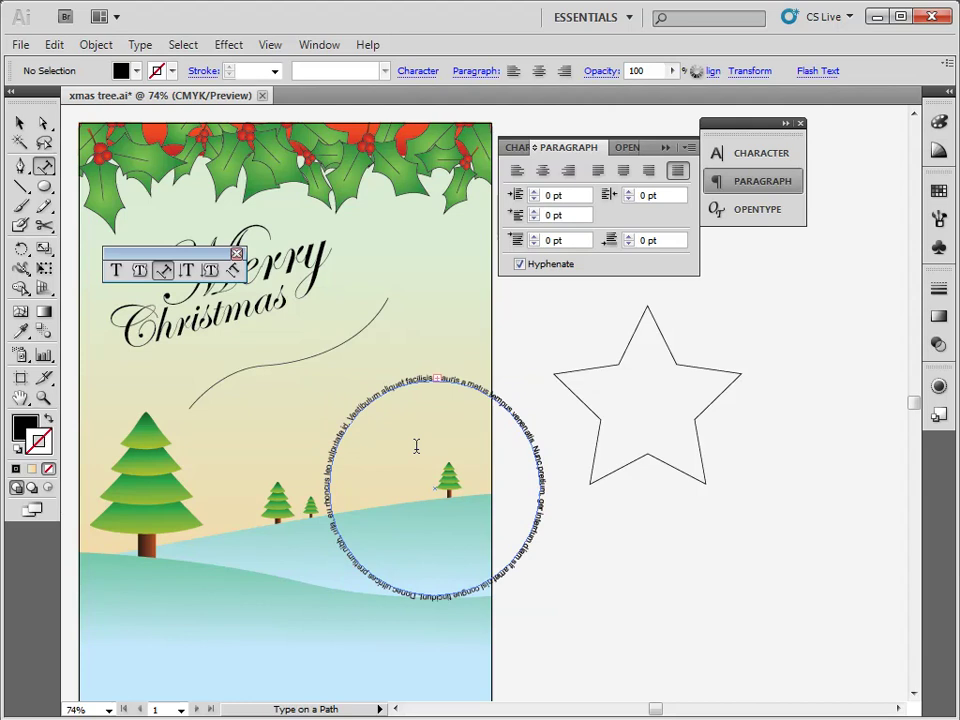
{"action": "left_click", "coordinate": [426, 371]}
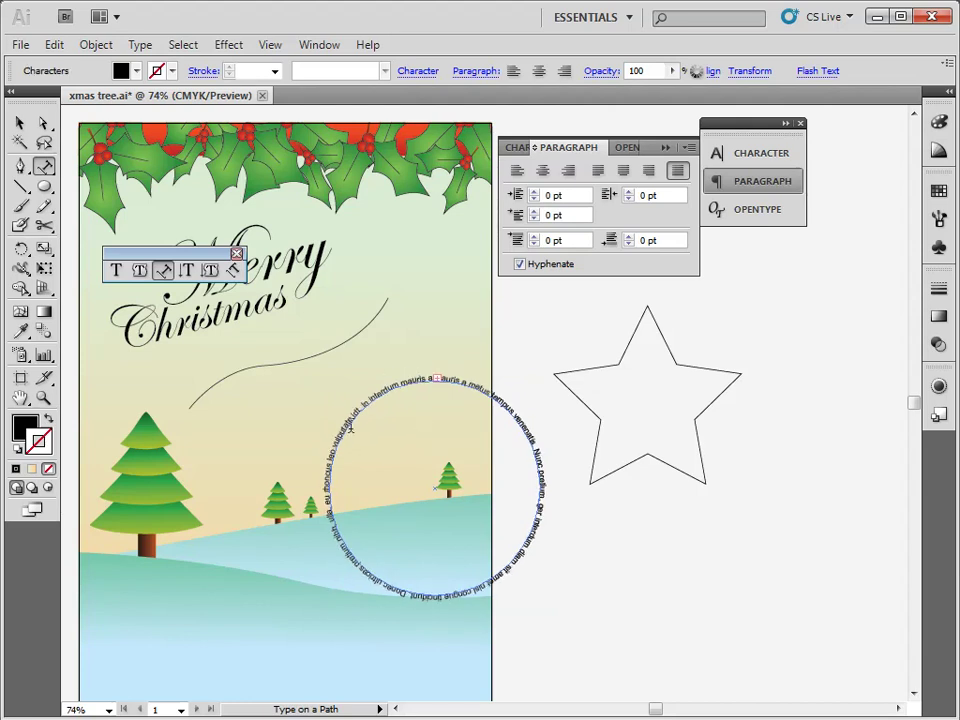
{"action": "type", "text": "tempus"}
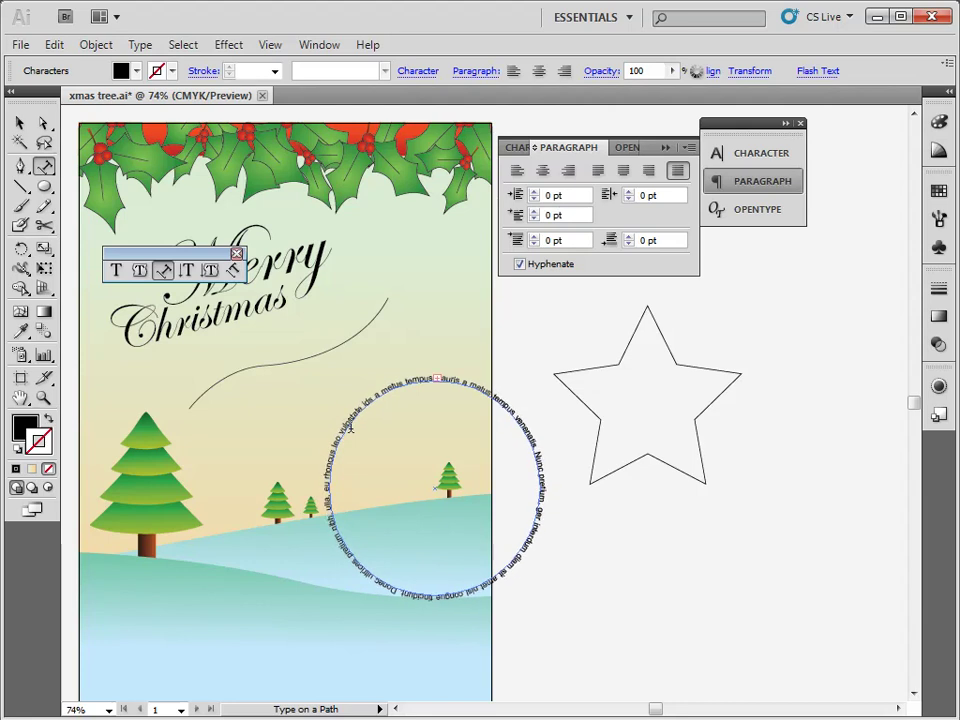
{"action": "left_click", "coordinate": [20, 122]}
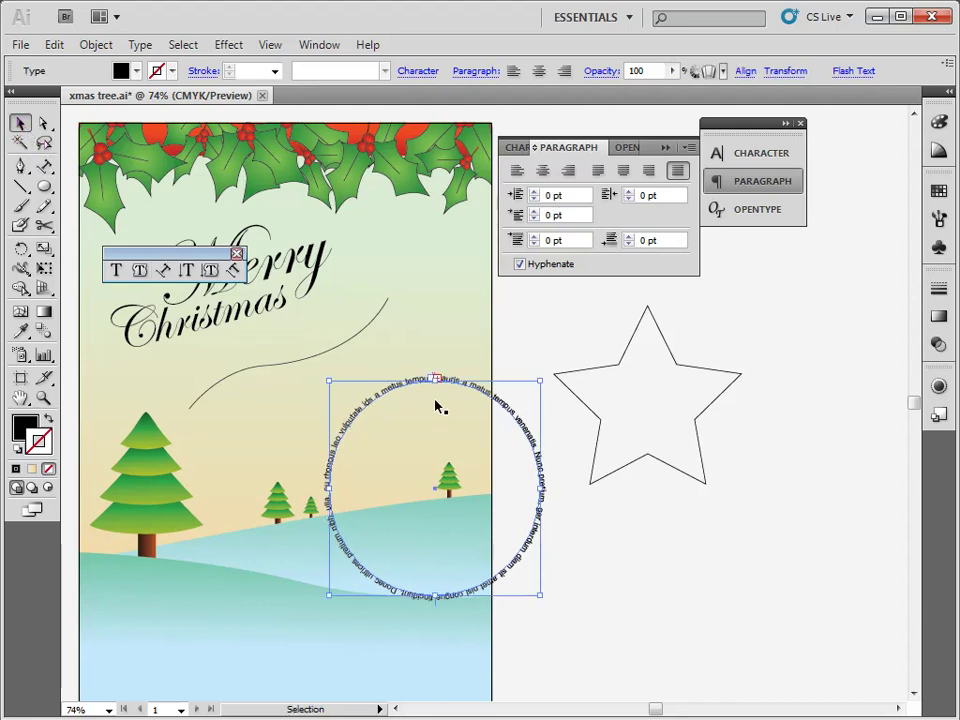
Step: Move the circle text right of the star, zoom in to check it, then return to the card
{"action": "left_click_drag", "start_coordinate": [455, 386], "coordinate": [107, 319]}
{"action": "key", "text": "space"}
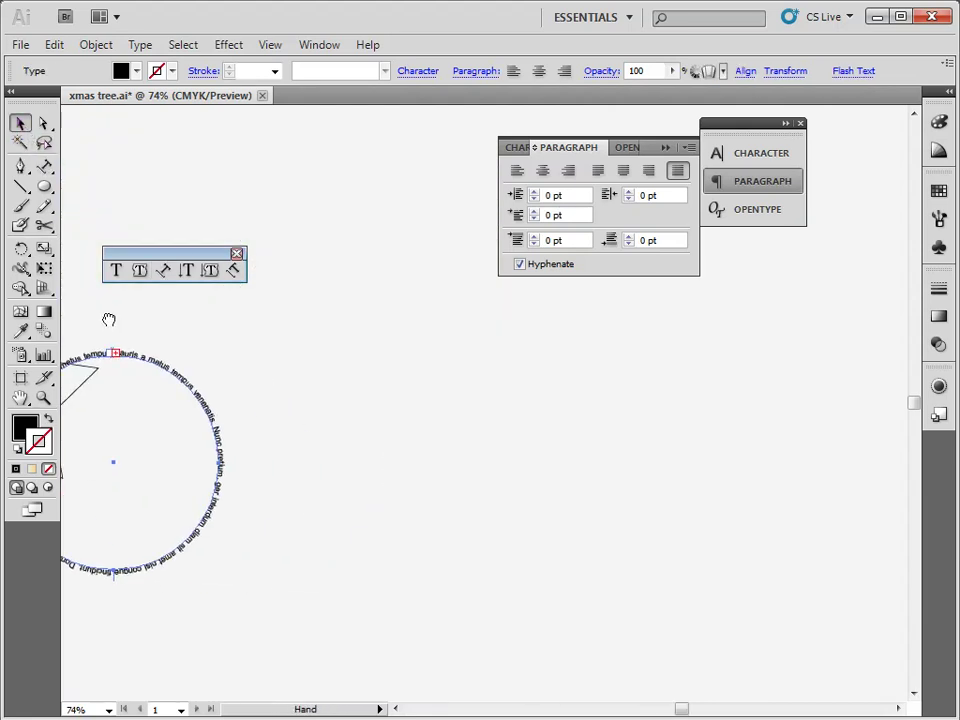
{"action": "left_click", "coordinate": [366, 467]}
{"action": "left_click_drag", "start_coordinate": [222, 412], "coordinate": [587, 426]}
{"action": "key", "text": "z"}
{"action": "key", "text": "Tab"}
{"action": "left_click_drag", "start_coordinate": [300, 321], "coordinate": [624, 574]}
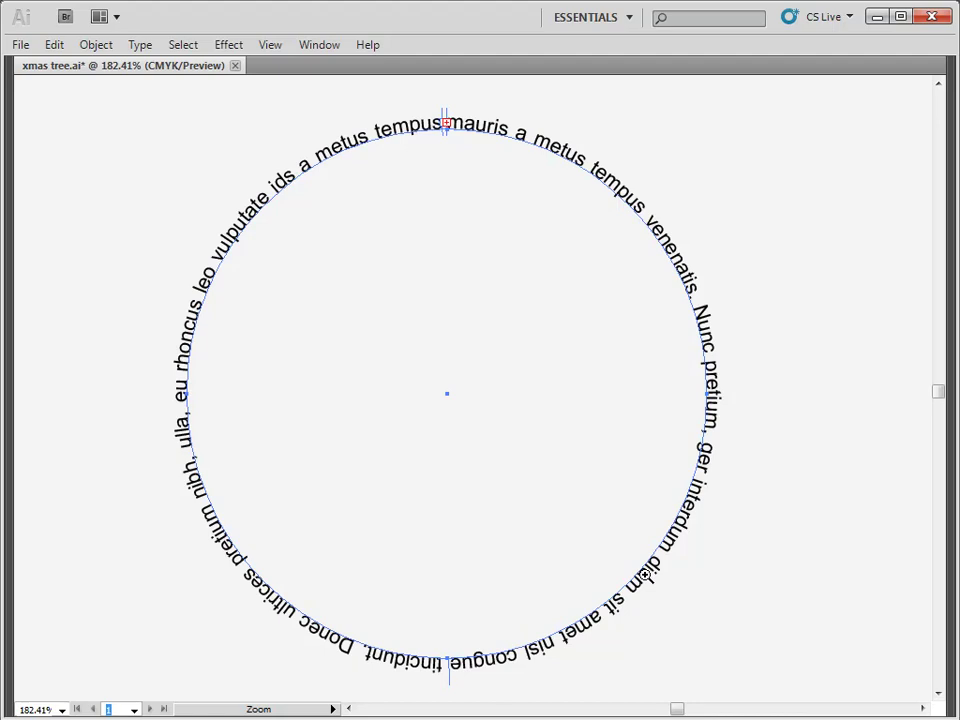
{"action": "key", "text": "ctrl+minus"}
{"action": "key", "text": "ctrl+minus"}
{"action": "key", "text": "ctrl+minus"}
{"action": "key", "text": "ctrl+minus"}
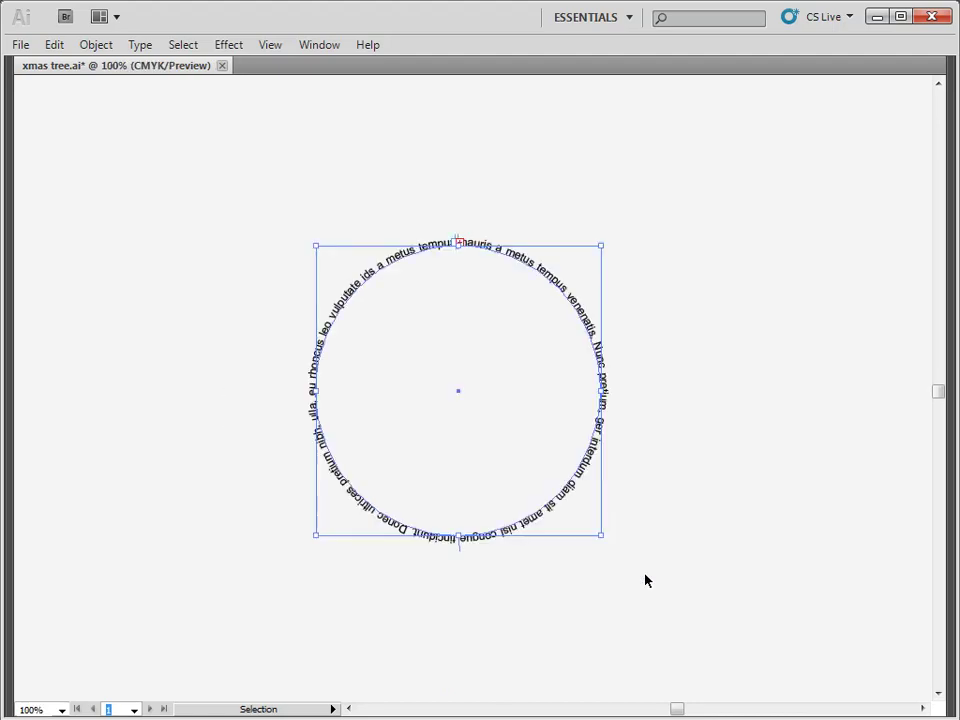
{"action": "key", "text": "space"}
{"action": "left_click_drag", "start_coordinate": [225, 358], "coordinate": [436, 452]}
Step: Run pasted placeholder text along the star's outline, starting at its top point
{"action": "key", "text": "t"}
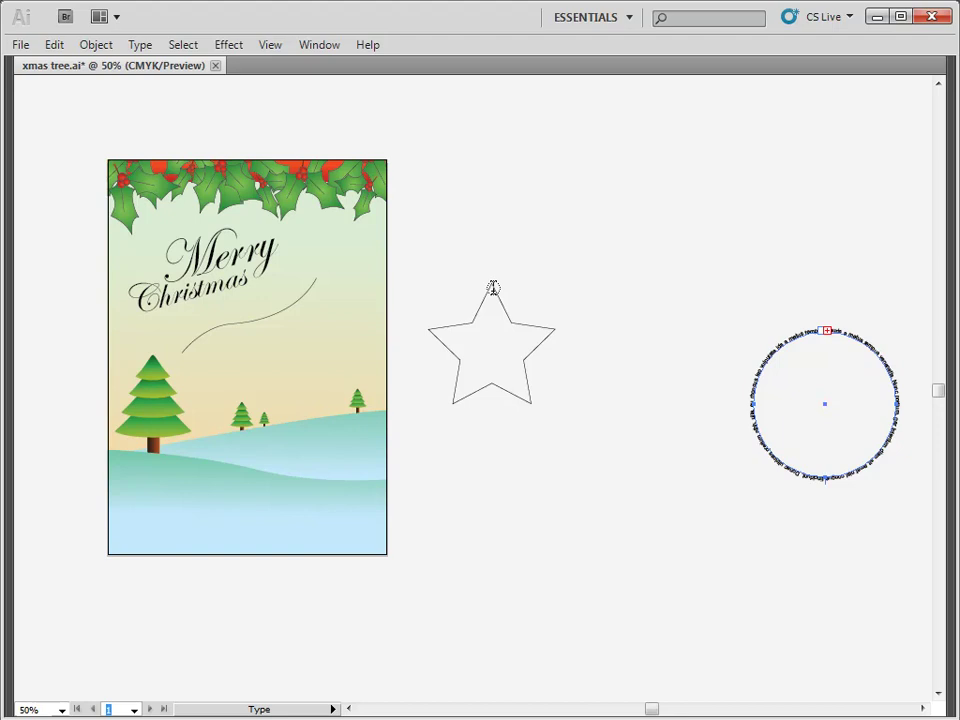
{"action": "key", "text": "Tab"}
{"action": "left_click", "coordinate": [161, 272]}
{"action": "key", "text": "Tab"}
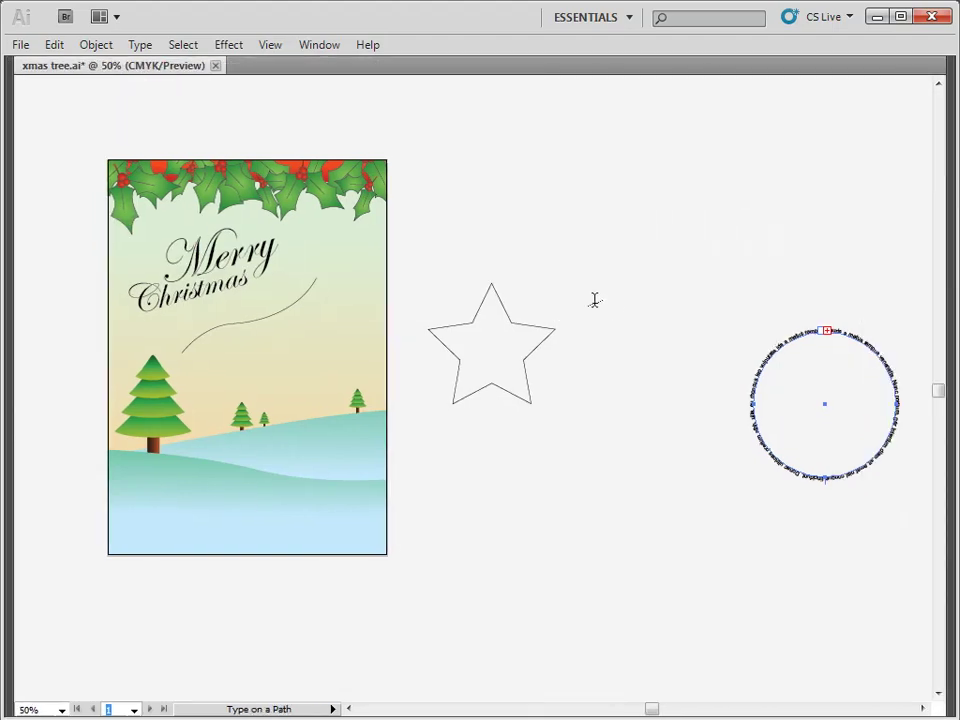
{"action": "left_click", "coordinate": [492, 281]}
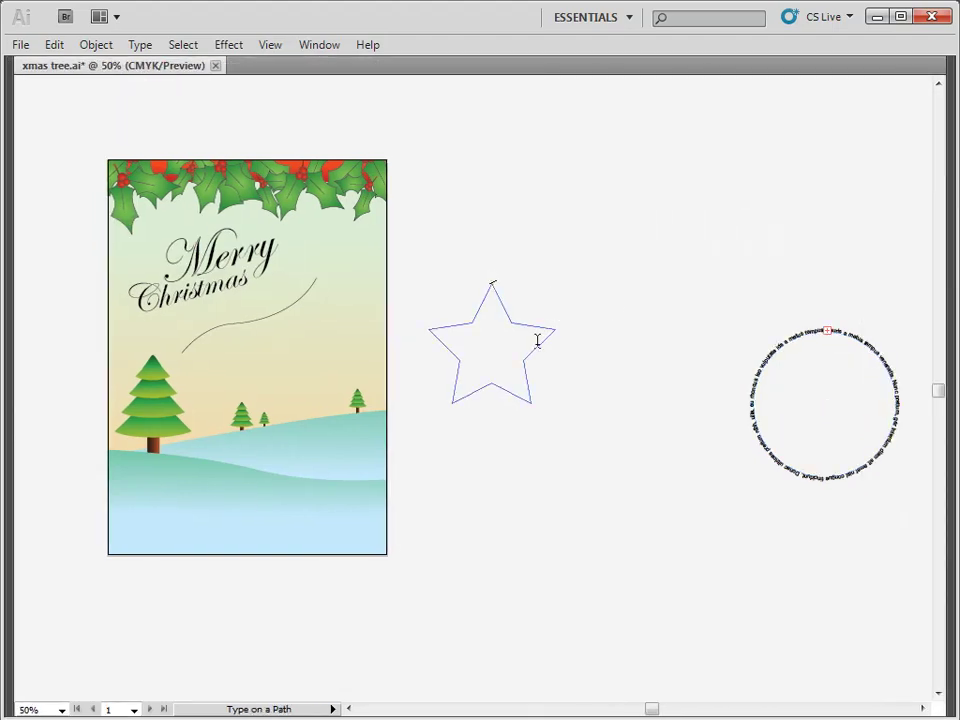
{"action": "key", "text": "ctrl+v"}
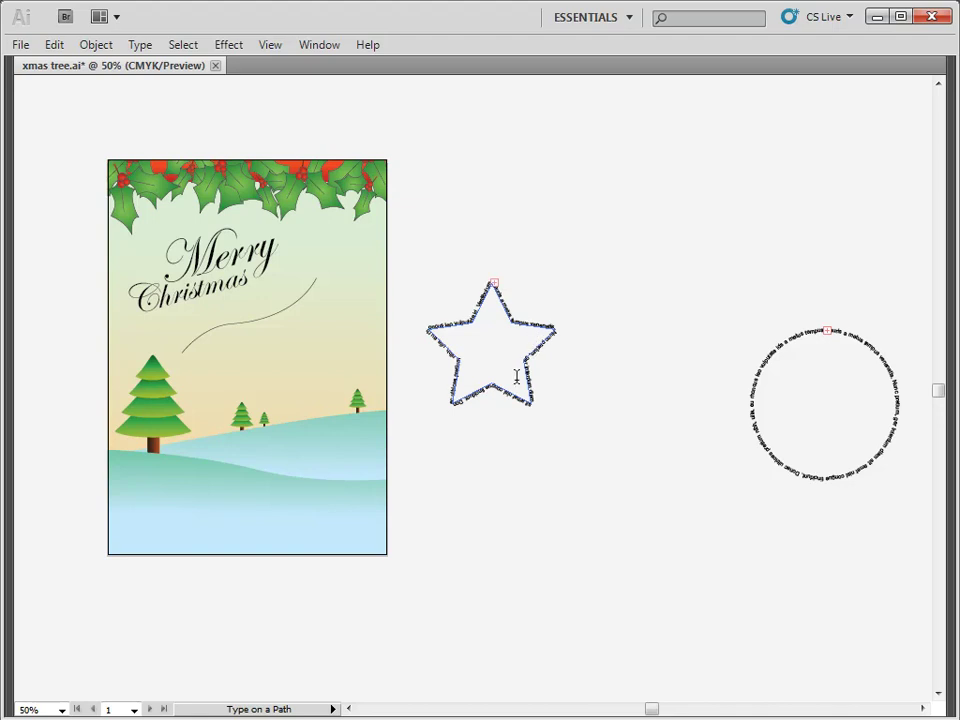
{"action": "key", "text": "Escape"}
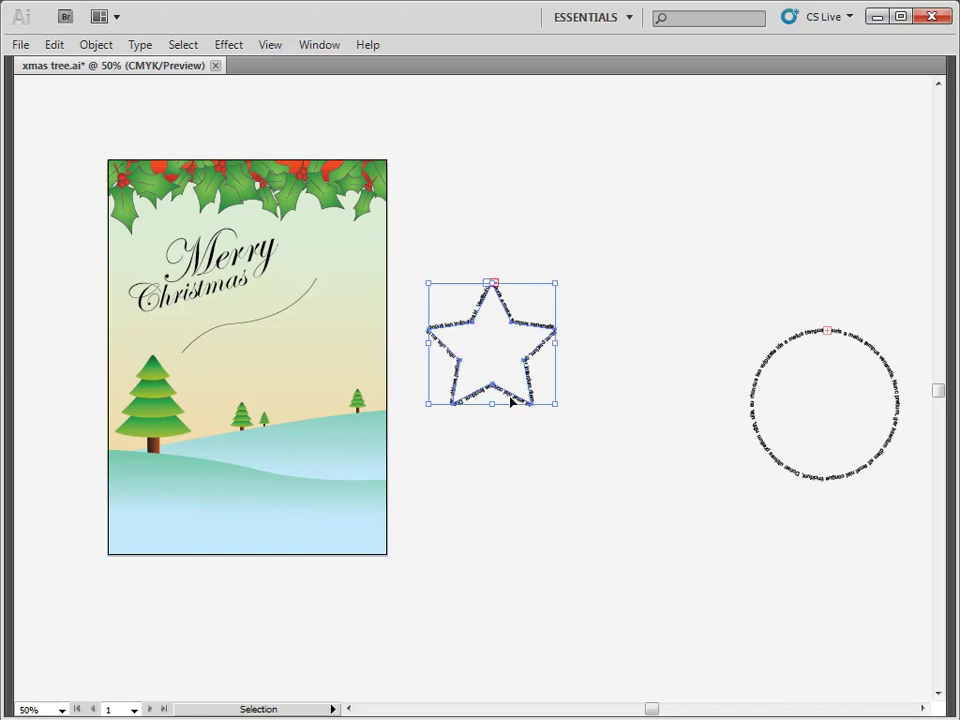
Step: Zoom in to inspect the star text, then zoom out and pan to centre the card beside it
{"action": "key", "text": "ctrl+space"}
{"action": "left_click_drag", "start_coordinate": [439, 313], "coordinate": [640, 466]}
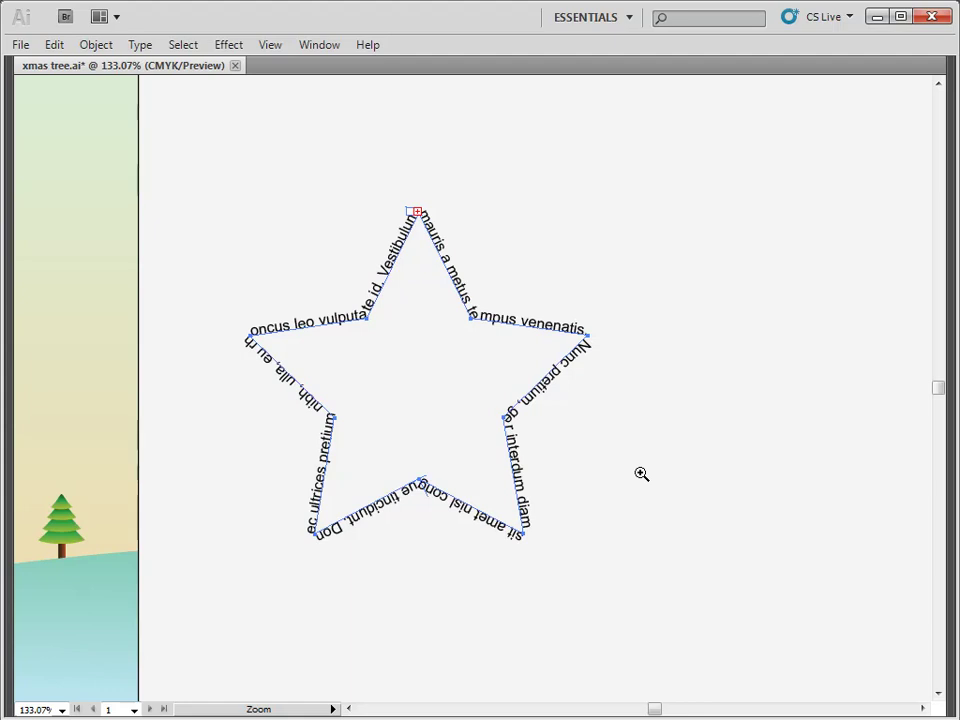
{"action": "key", "text": "ctrl+minus"}
{"action": "key", "text": "ctrl+minus"}
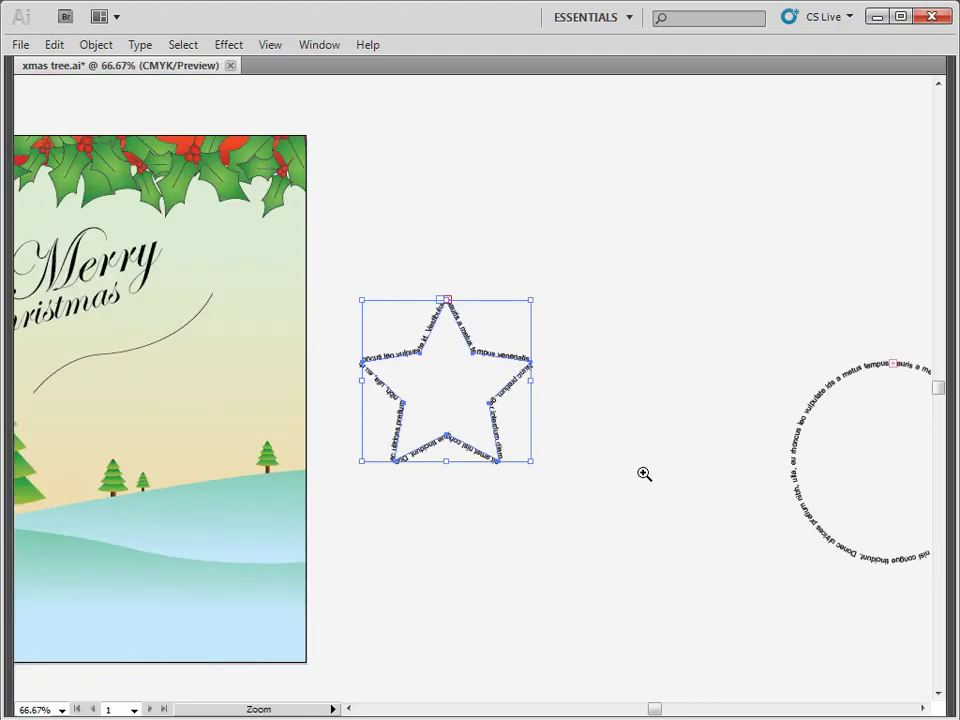
{"action": "key", "text": "space"}
{"action": "left_click_drag", "start_coordinate": [405, 527], "coordinate": [748, 534]}
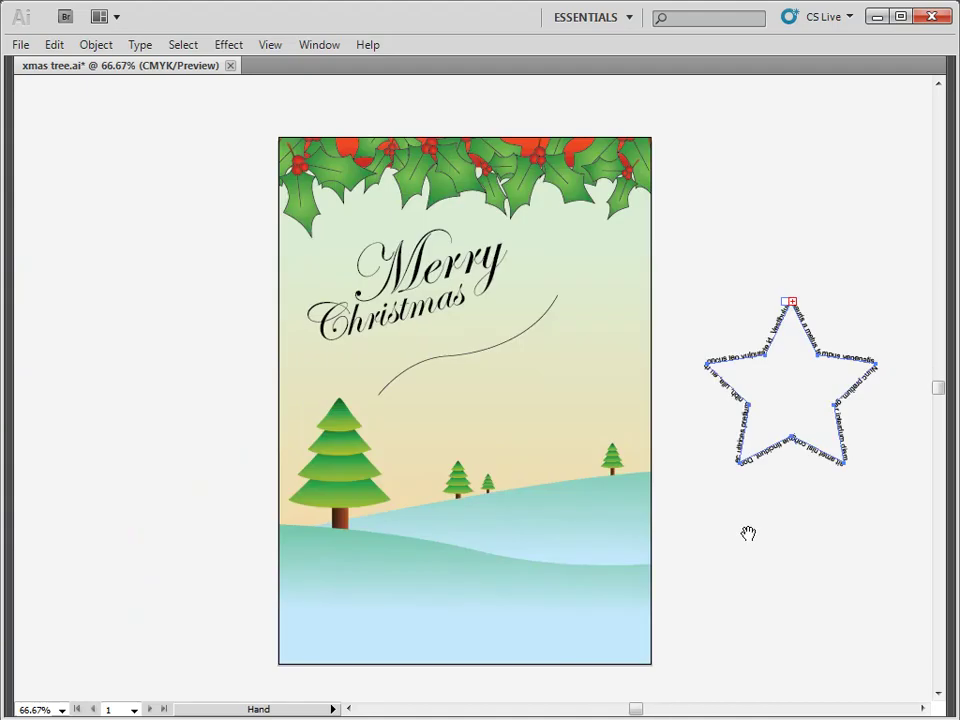
Step: Move the thin curve under Christmas slightly down and to the right
{"action": "left_click", "coordinate": [722, 538]}
{"action": "left_click_drag", "start_coordinate": [525, 340], "coordinate": [556, 361]}
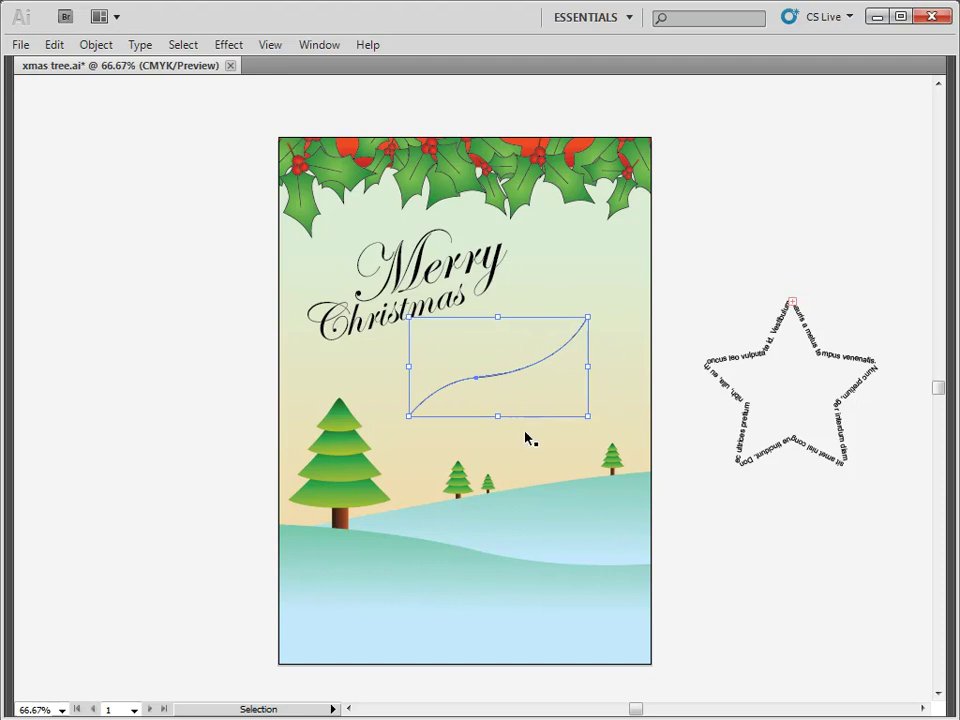
{"action": "left_click", "coordinate": [250, 314]}
Step: Highlight the word Merry with the Type tool, deselect it, and bring the panels back
{"action": "left_click", "coordinate": [474, 270]}
{"action": "key", "text": "t"}
{"action": "left_click_drag", "start_coordinate": [387, 278], "coordinate": [512, 257]}
{"action": "left_click", "coordinate": [514, 266], "text": "ctrl"}
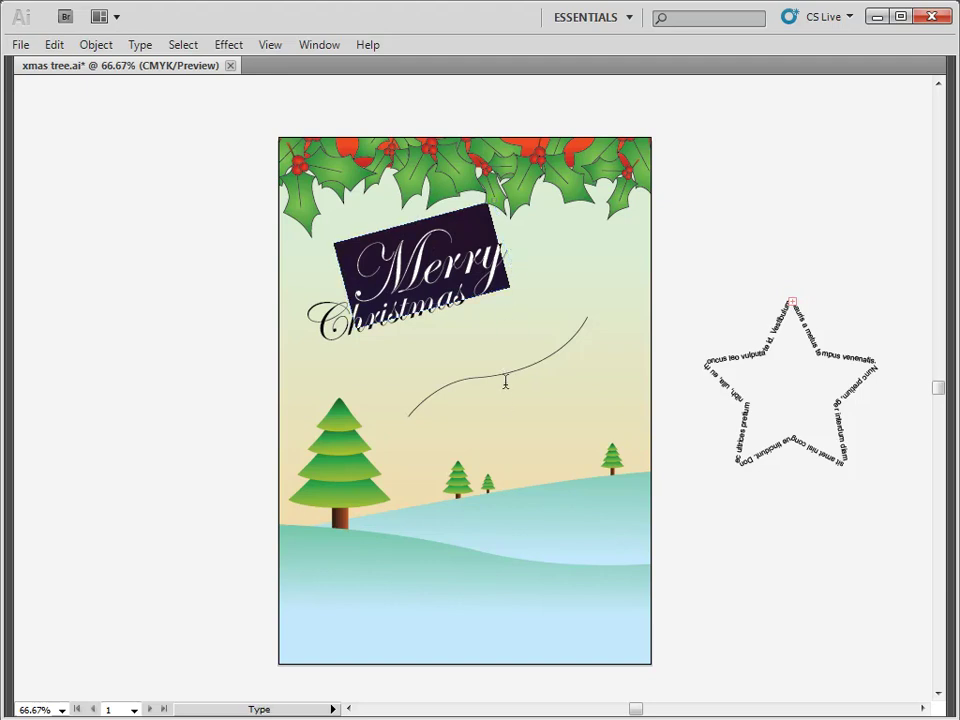
{"action": "key", "text": "Tab"}
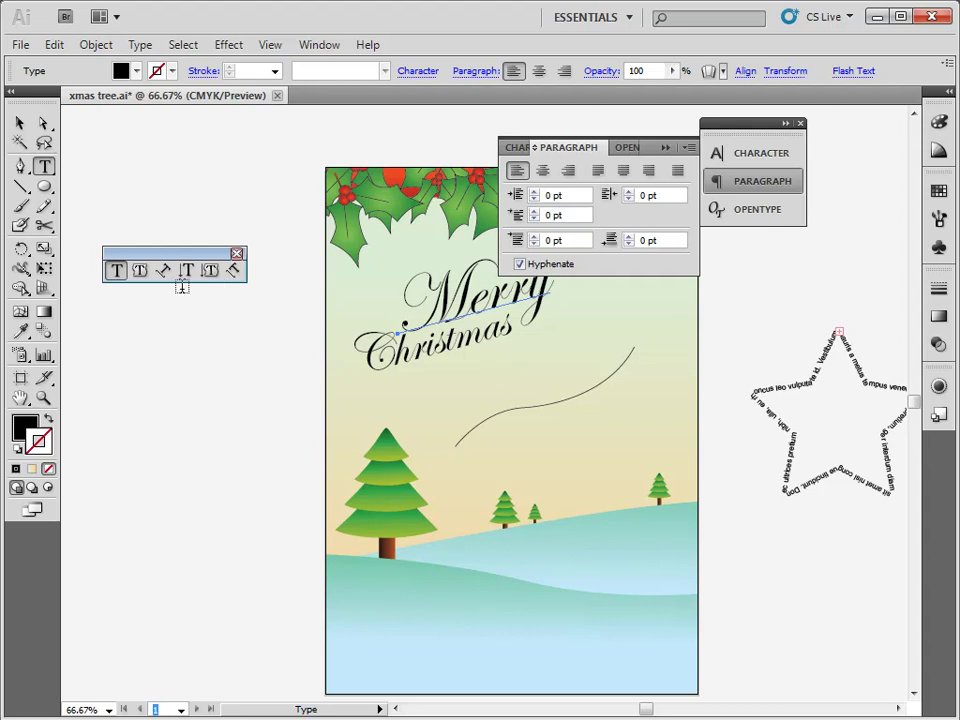
Step: Paste the word 'Merry' as type on the curved path below 'Christmas', then deselect it
{"action": "left_click", "coordinate": [459, 440]}
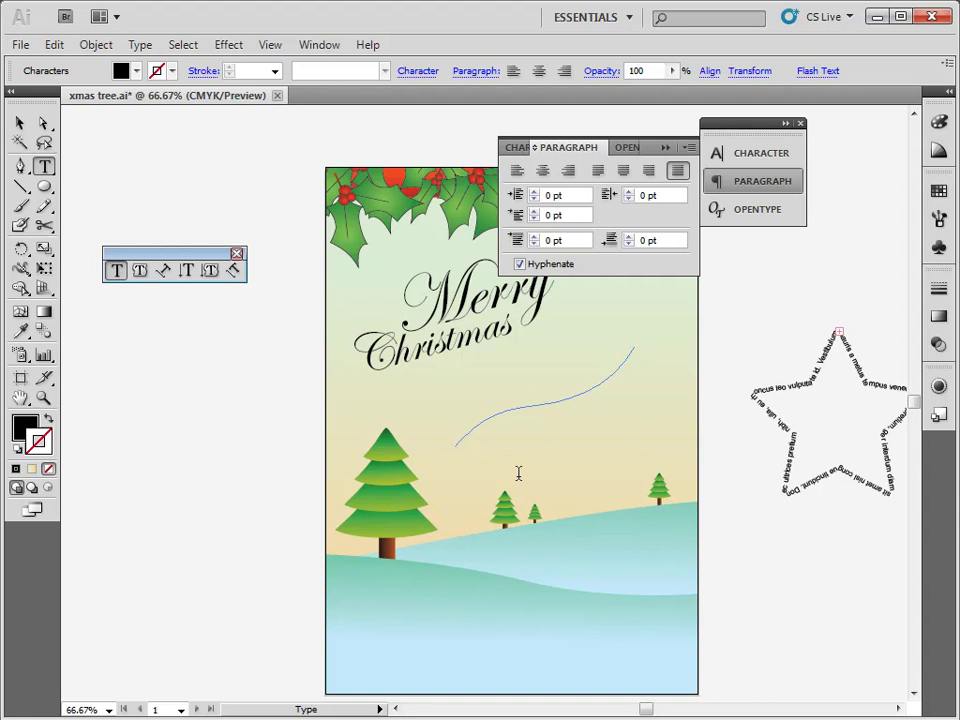
{"action": "key", "text": "Escape"}
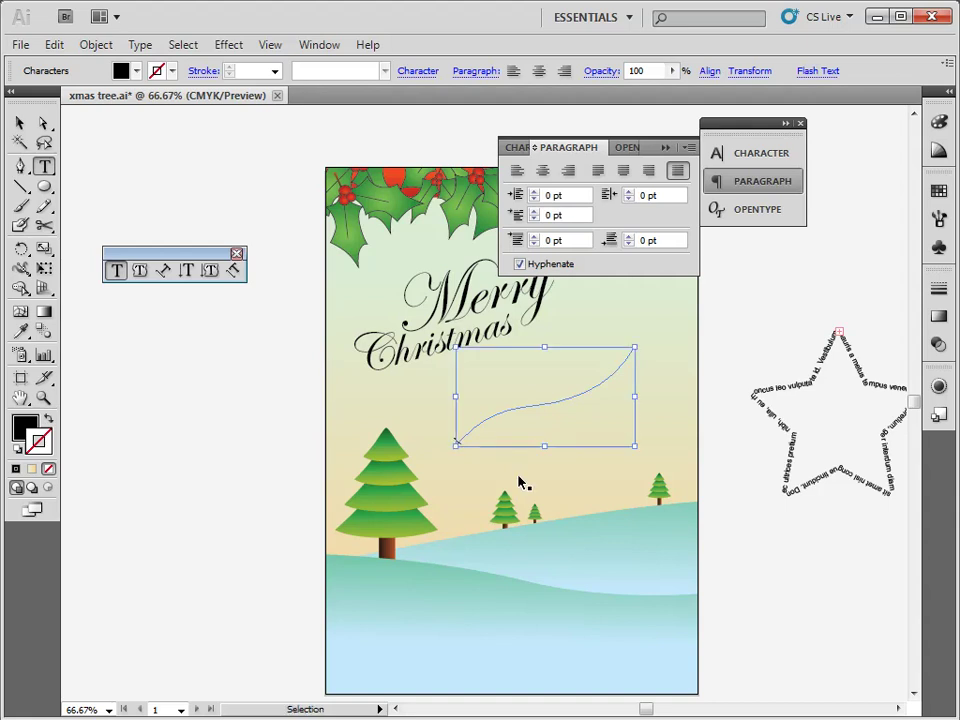
{"action": "key", "text": "t"}
{"action": "type", "text": "Merry"}
{"action": "key", "text": "Escape"}
{"action": "key", "text": "t"}
{"action": "key", "text": "ctrl+shift+a"}
{"action": "left_click", "coordinate": [20, 122]}
{"action": "key", "text": "Tab"}
Step: Drag the curved 'Merry' up and left under 'Christmas' and flip it upright on its path
{"action": "left_click", "coordinate": [675, 306]}
{"action": "left_click_drag", "start_coordinate": [470, 360], "coordinate": [492, 403]}
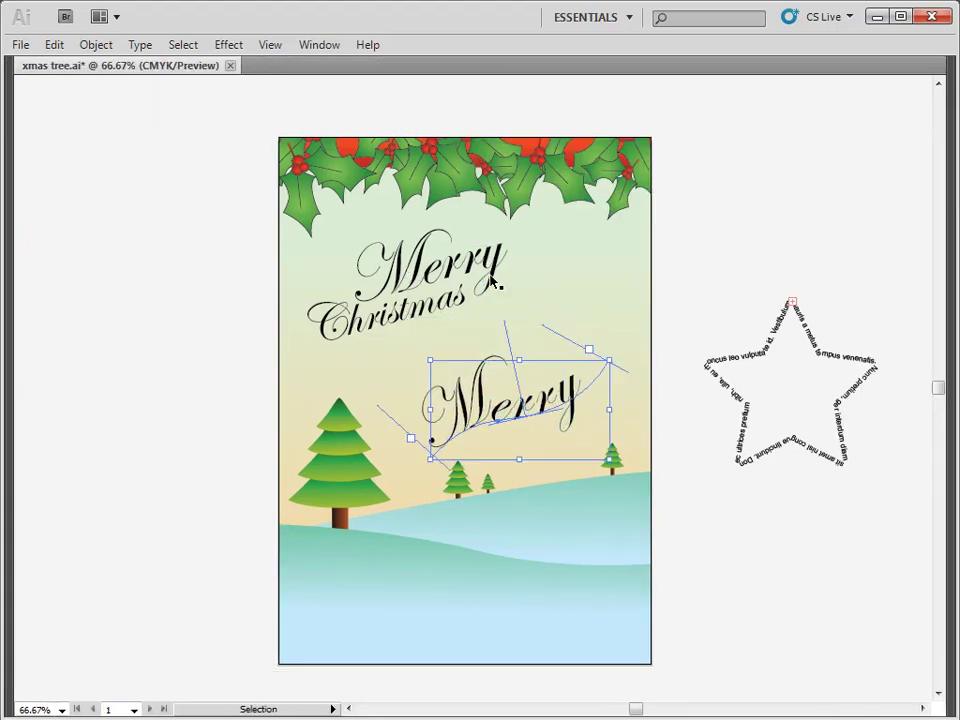
{"action": "left_click", "coordinate": [659, 420]}
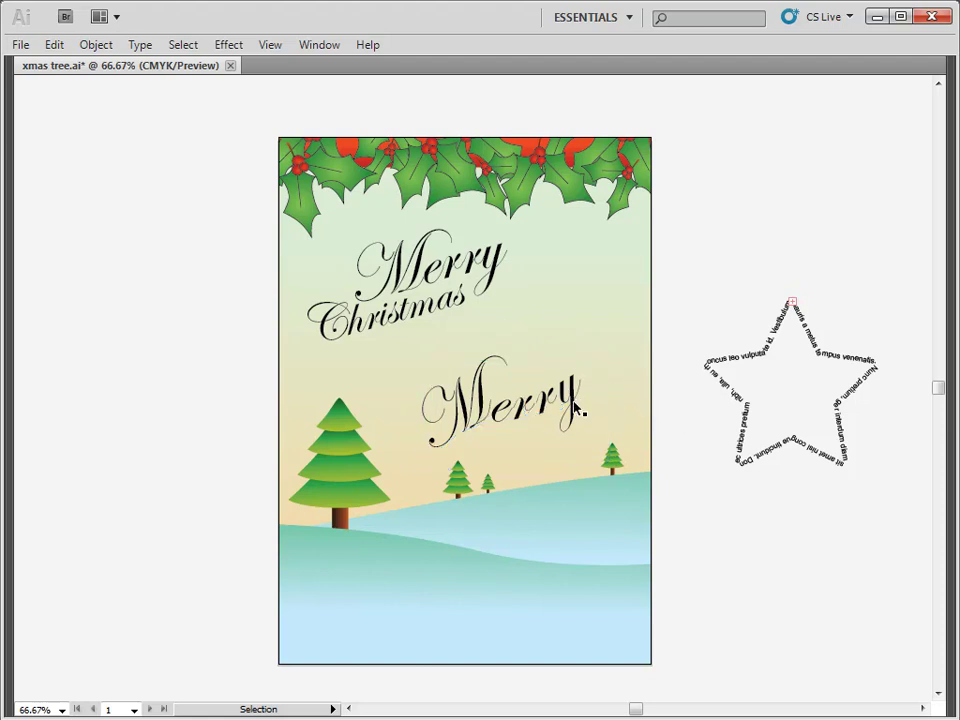
{"action": "left_click", "coordinate": [576, 405]}
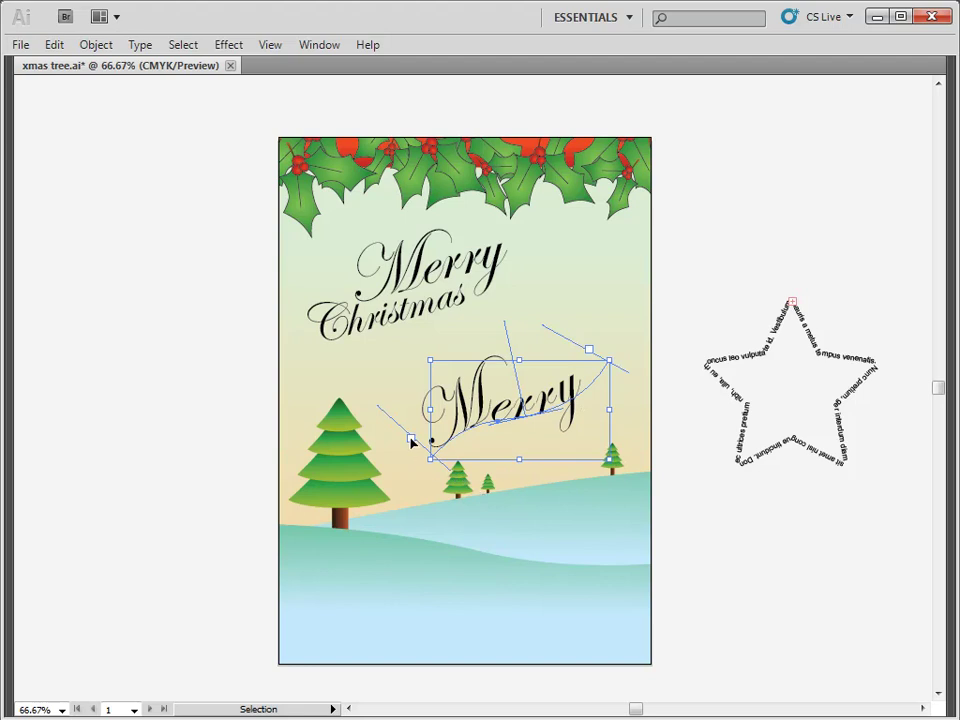
{"action": "left_click_drag", "start_coordinate": [410, 438], "coordinate": [451, 461]}
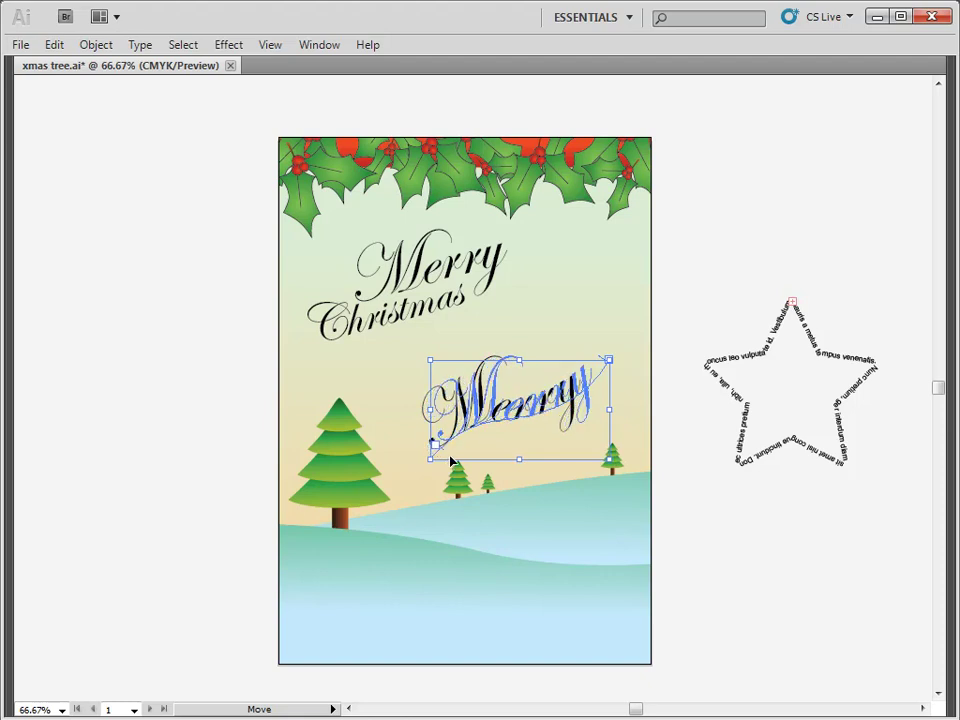
{"action": "left_click_drag", "start_coordinate": [451, 461], "coordinate": [433, 477]}
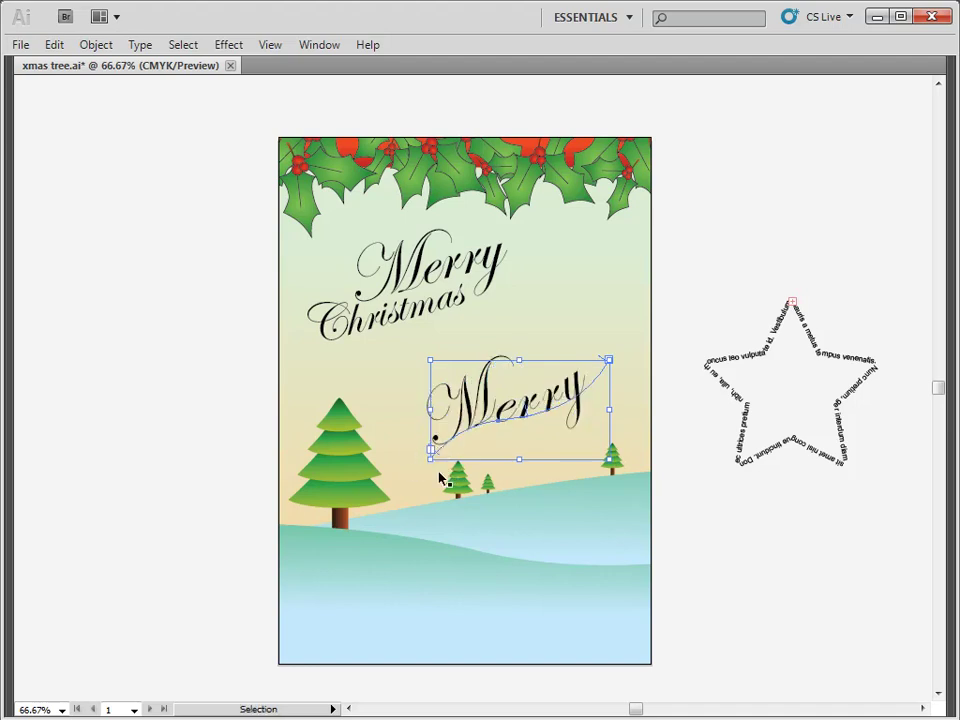
{"action": "left_click_drag", "start_coordinate": [519, 402], "coordinate": [523, 367]}
{"action": "left_click", "coordinate": [719, 562]}
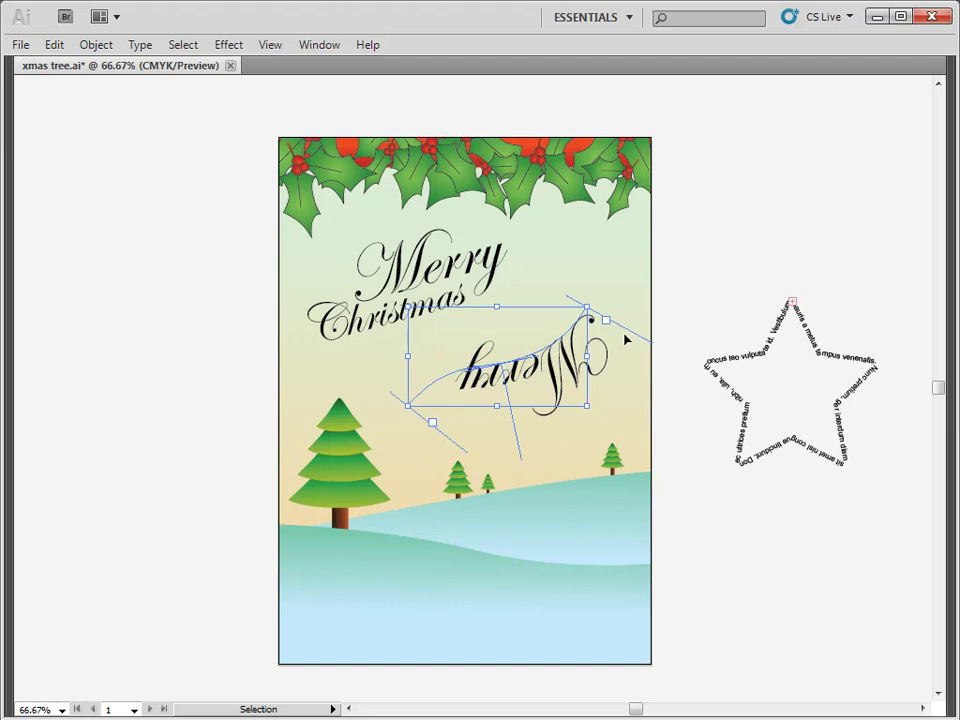
{"action": "left_click_drag", "start_coordinate": [516, 436], "coordinate": [408, 405]}
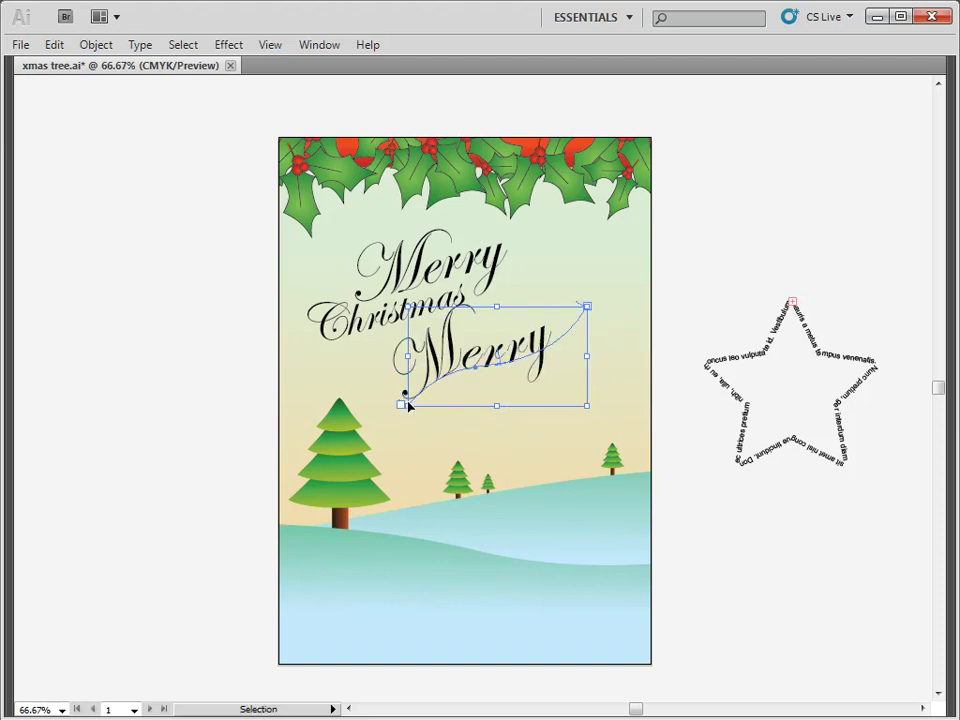
Step: Slide the curved 'Merry' further right along its path toward the upper tip
{"action": "key", "text": "t"}
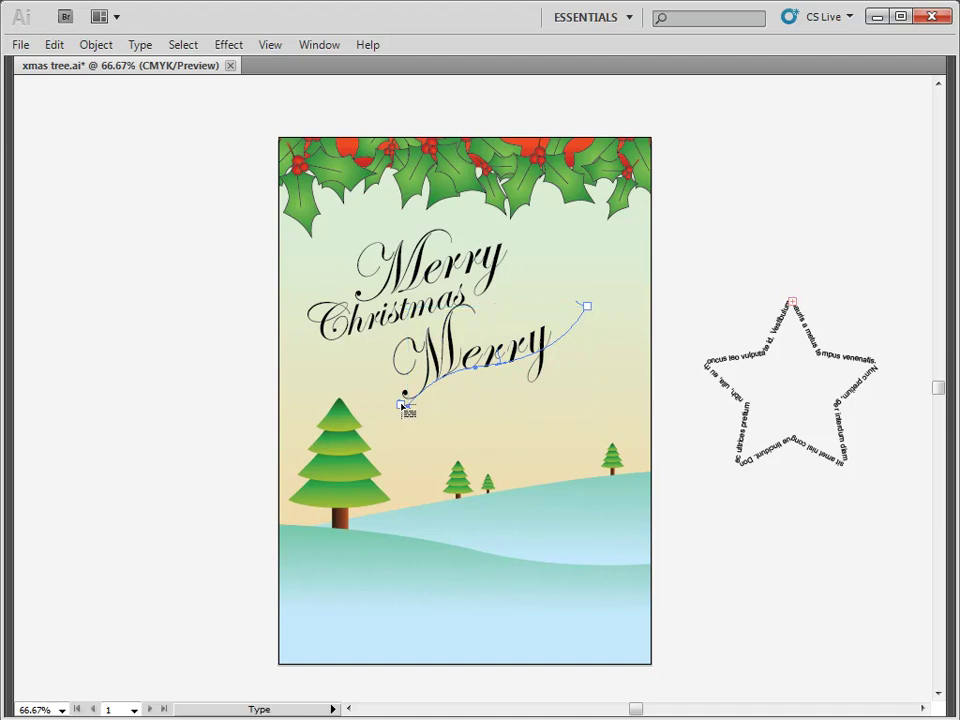
{"action": "key", "text": "v"}
{"action": "key", "text": "t"}
{"action": "key", "text": "v"}
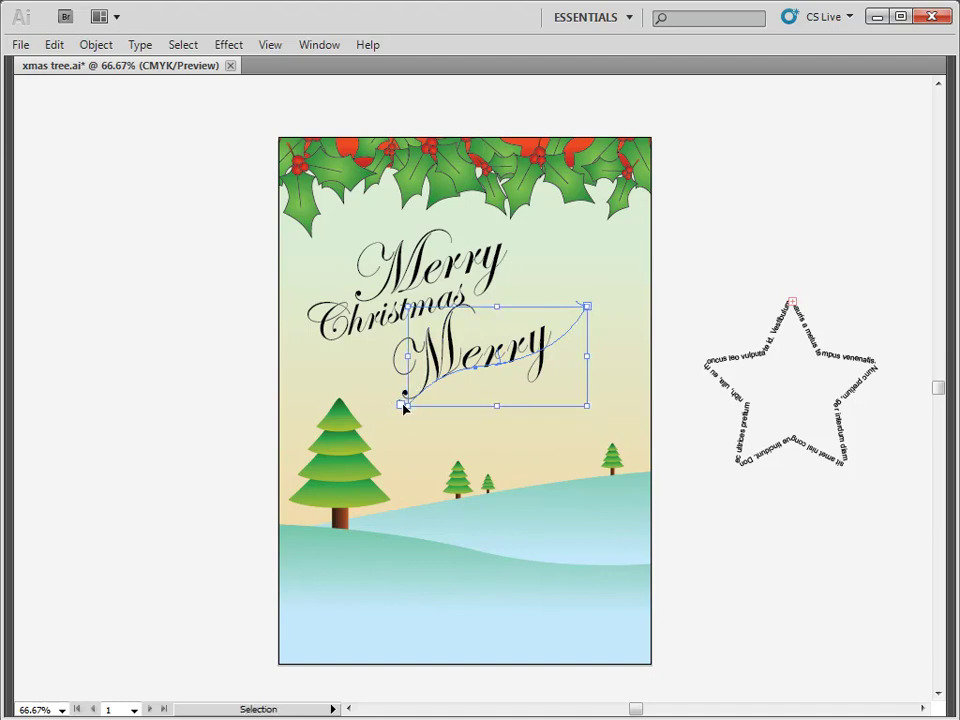
{"action": "left_click_drag", "start_coordinate": [405, 407], "coordinate": [430, 402]}
Step: Show the toolbox and panels again and select all letters of 'Merry'
{"action": "key", "text": "t"}
{"action": "left_click", "coordinate": [458, 372]}
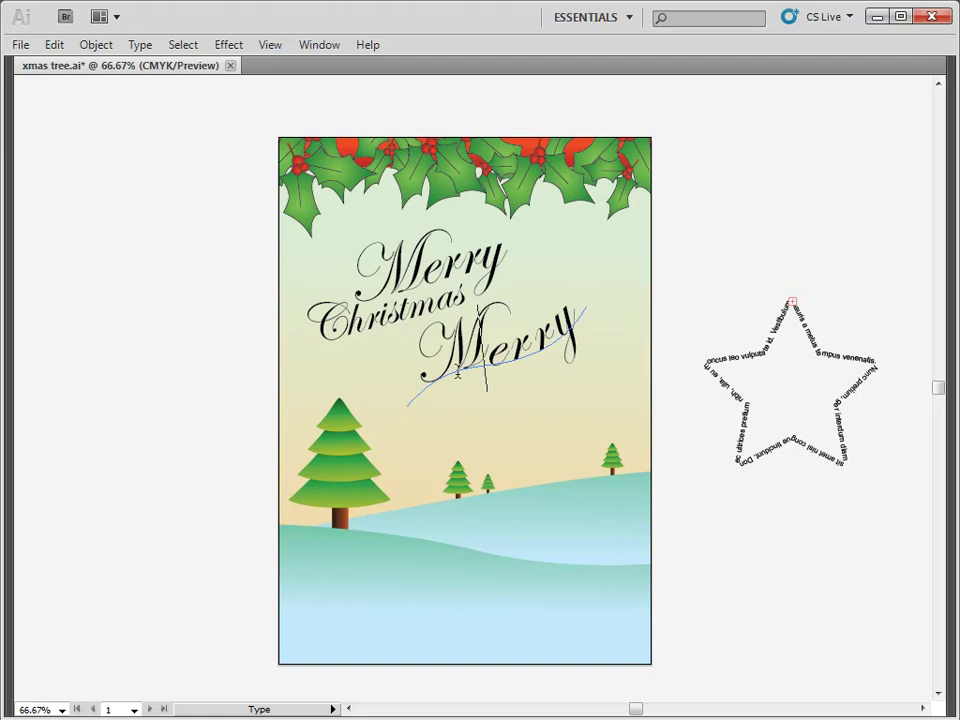
{"action": "key", "text": "ctrl+a"}
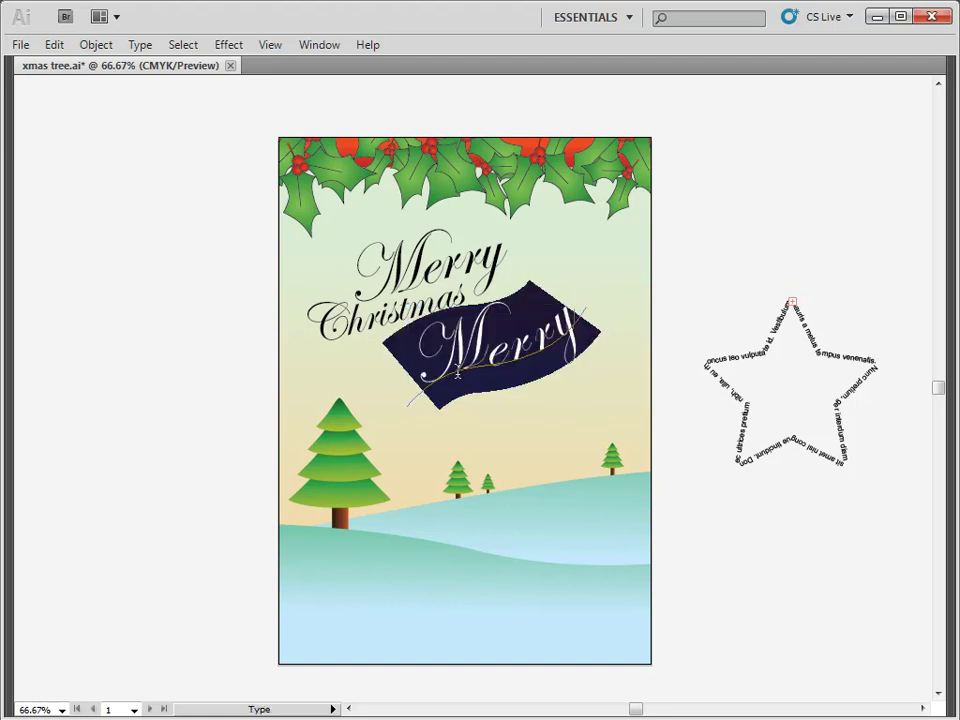
{"action": "key", "text": "Escape"}
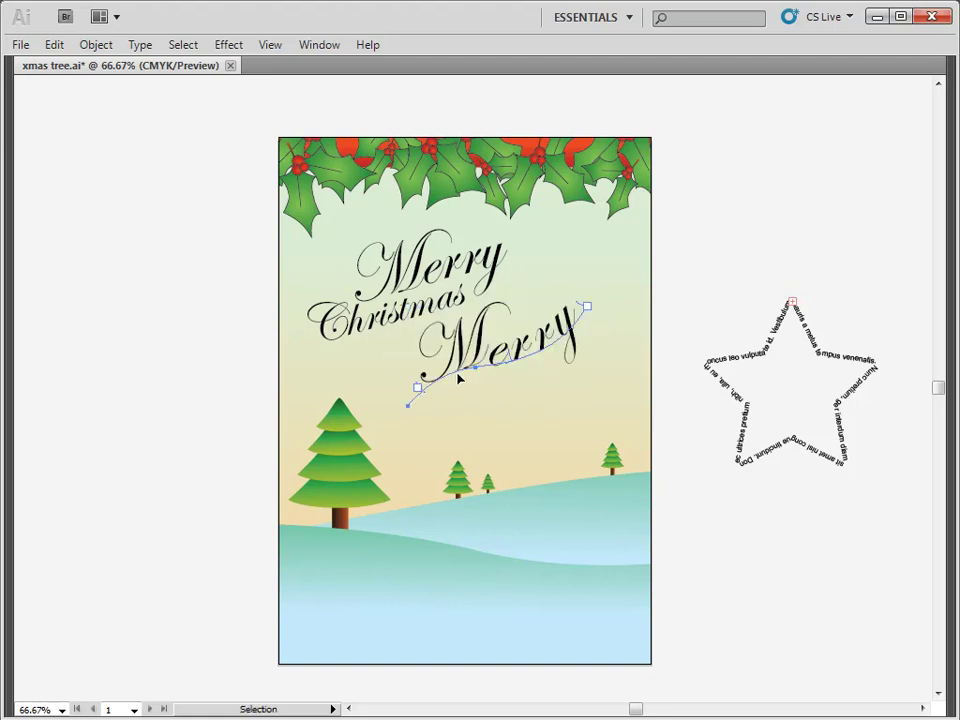
{"action": "key", "text": "Tab"}
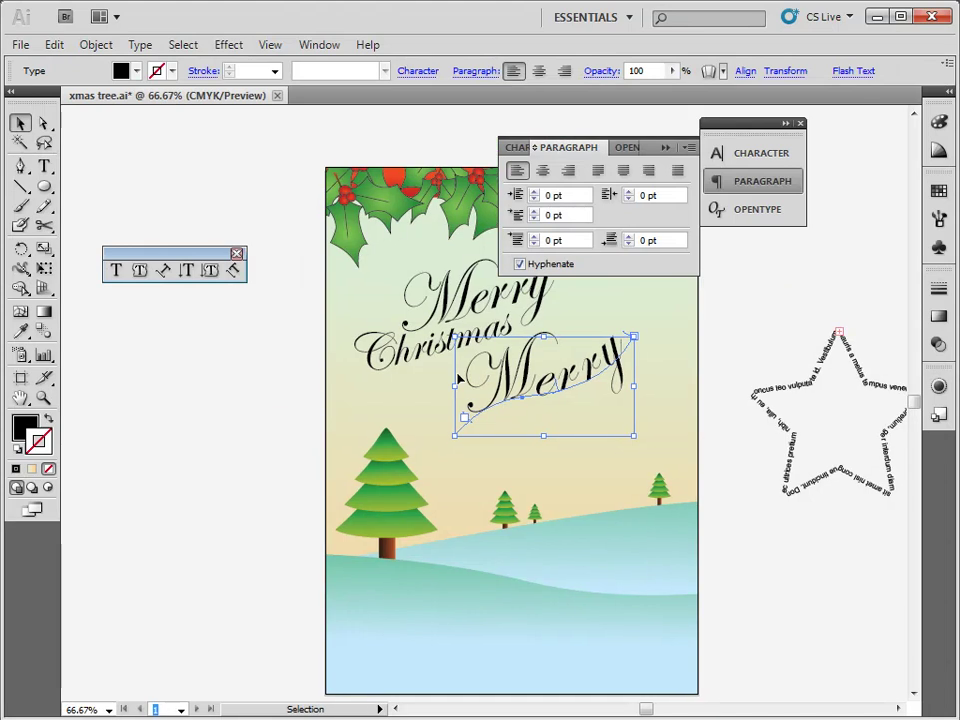
{"action": "left_click", "coordinate": [44, 166]}
{"action": "left_click", "coordinate": [553, 377]}
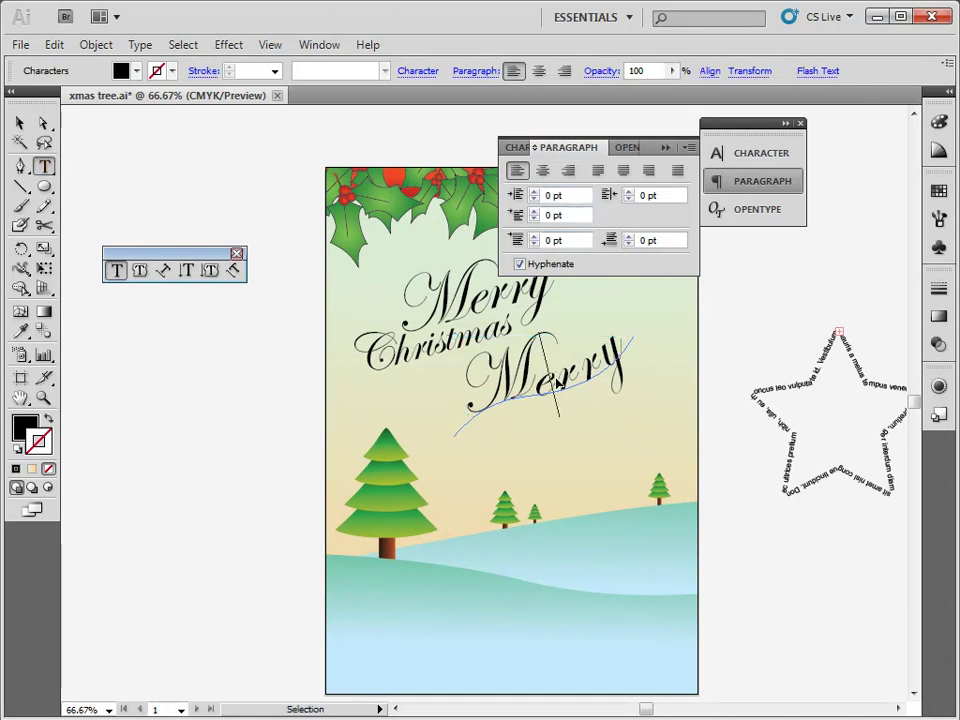
{"action": "key", "text": "ctrl+a"}
Step: Change the curved 'Merry' font to Bradley Hand ITC
{"action": "left_click", "coordinate": [516, 148]}
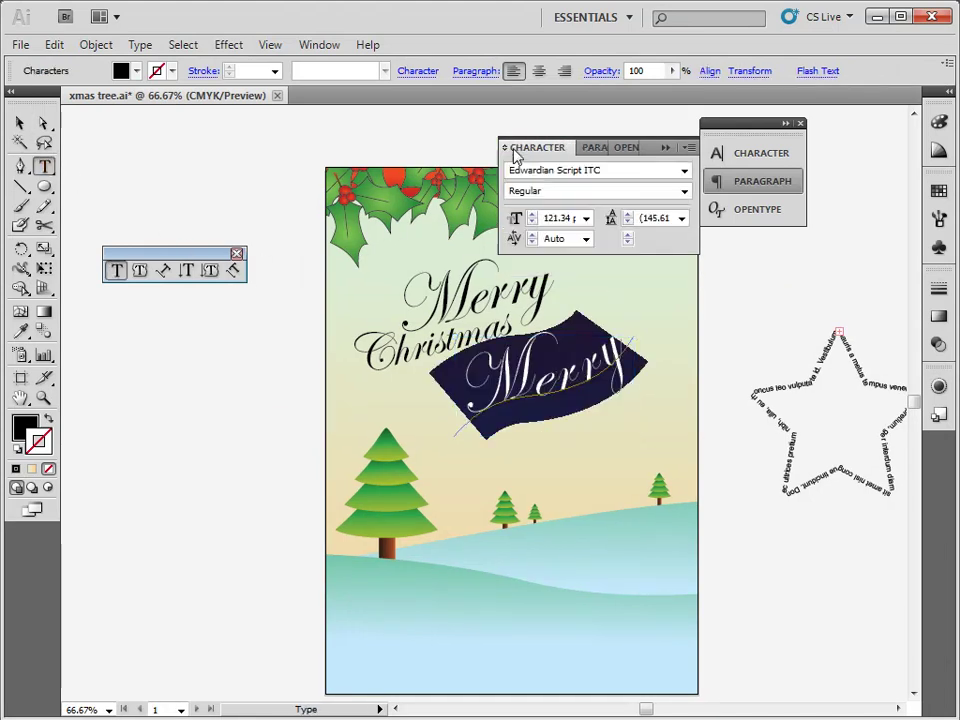
{"action": "left_click", "coordinate": [685, 172]}
{"action": "left_click_drag", "start_coordinate": [686, 228], "coordinate": [686, 196]}
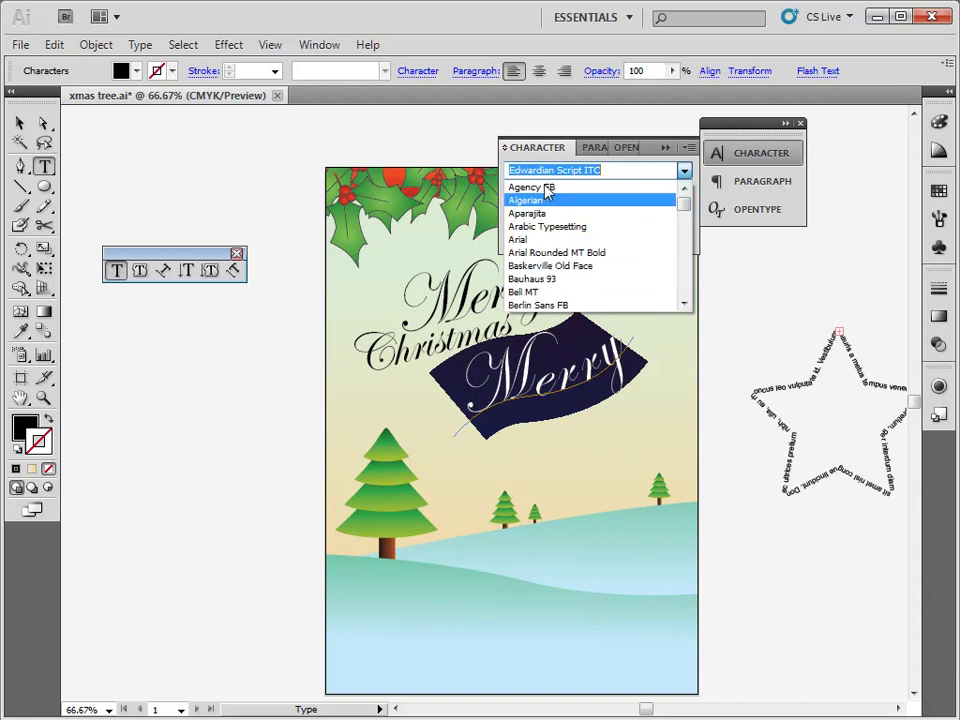
{"action": "left_click", "coordinate": [666, 158]}
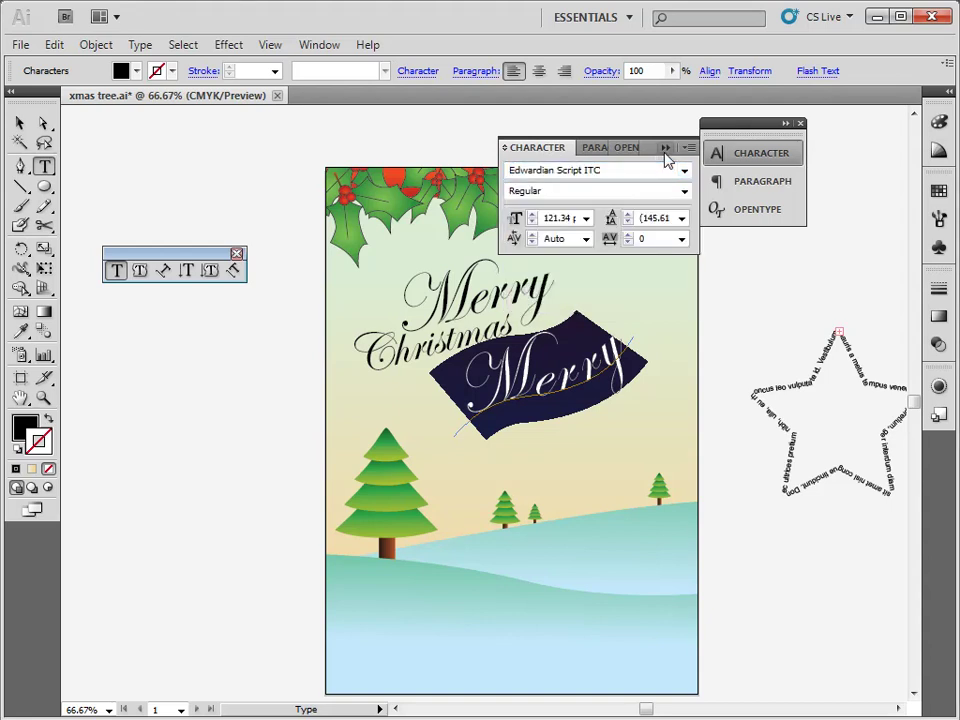
{"action": "left_click", "coordinate": [140, 44]}
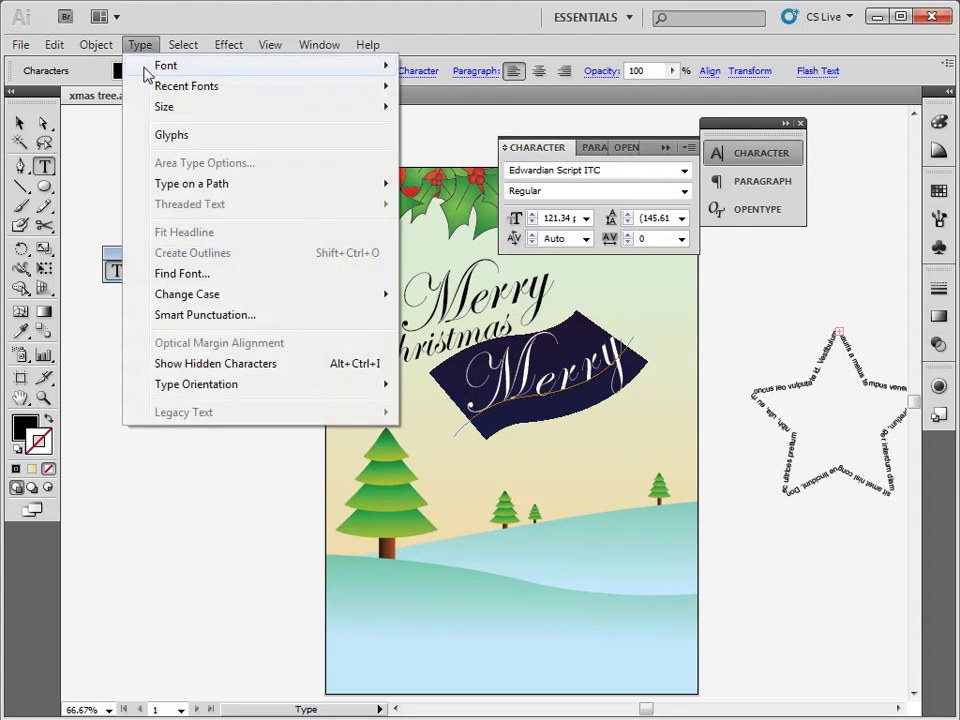
{"action": "mouse_move", "coordinate": [236, 64]}
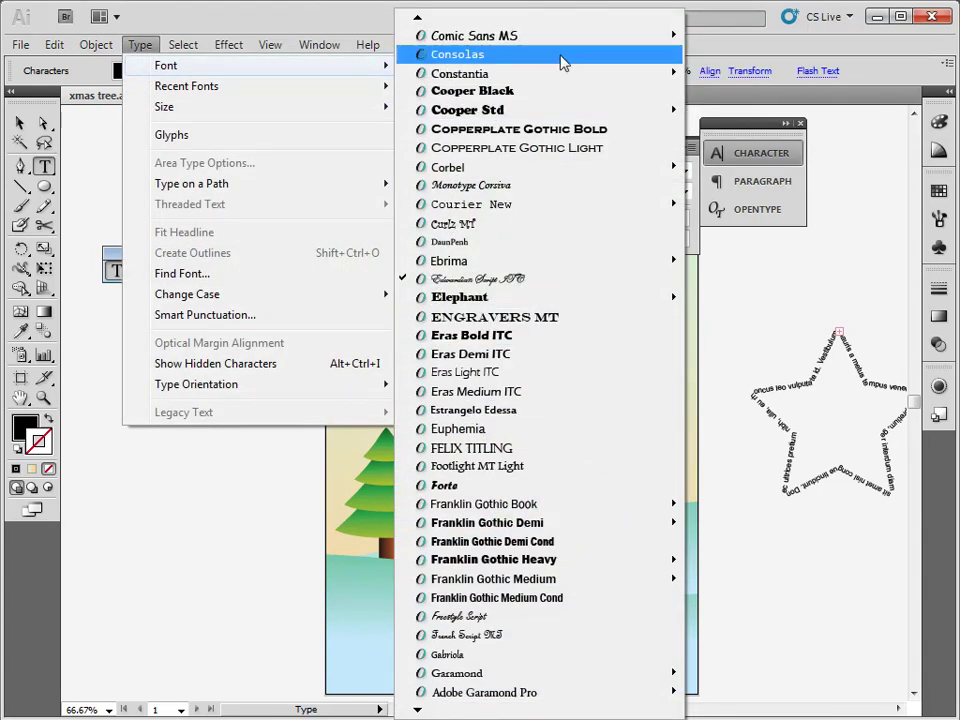
{"action": "left_click", "coordinate": [553, 10]}
{"action": "left_click", "coordinate": [683, 173]}
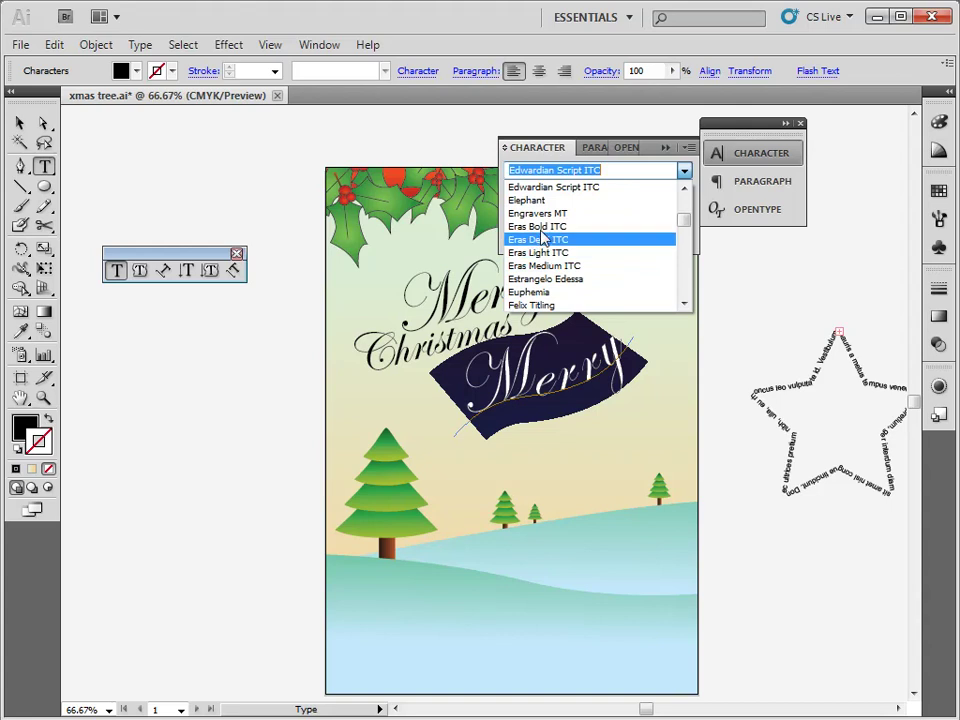
{"action": "key", "text": "Escape"}
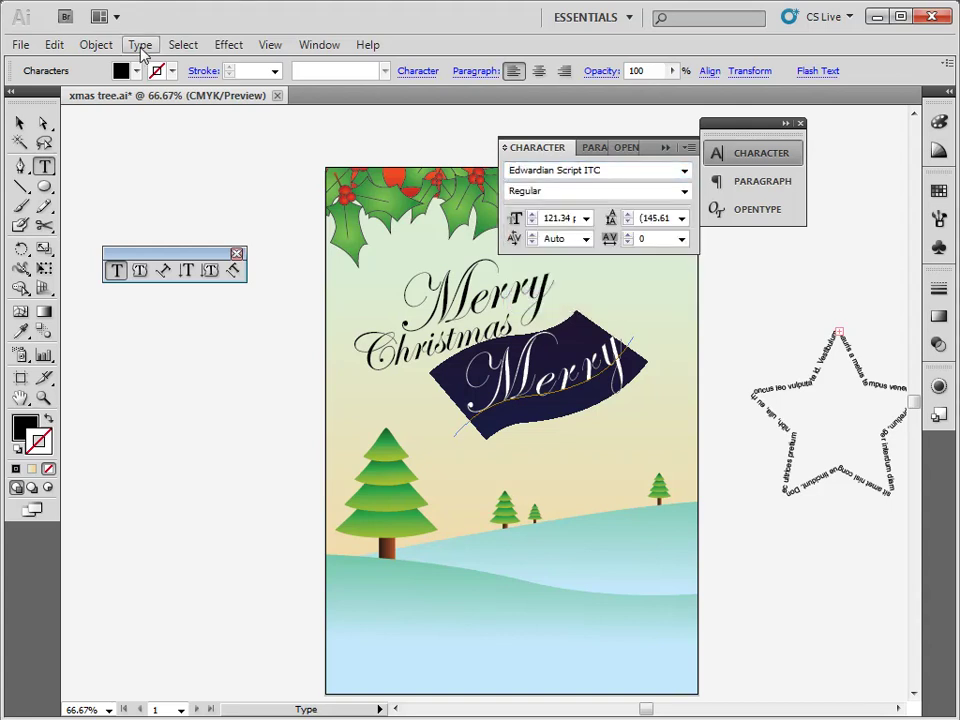
{"action": "left_click", "coordinate": [140, 46]}
{"action": "mouse_move", "coordinate": [161, 67]}
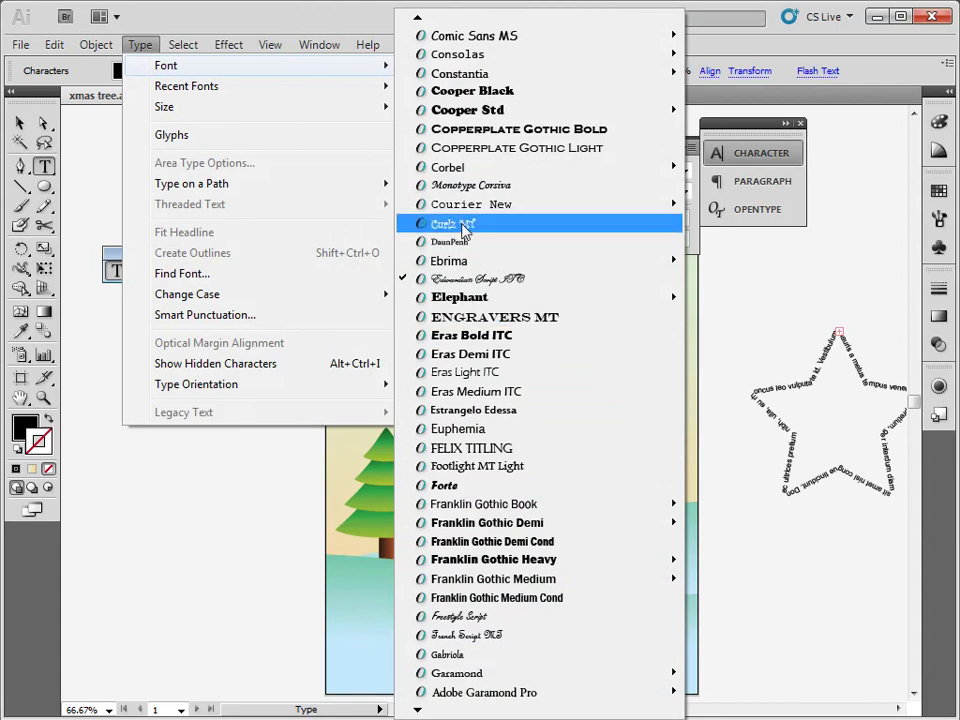
{"action": "mouse_move", "coordinate": [418, 22]}
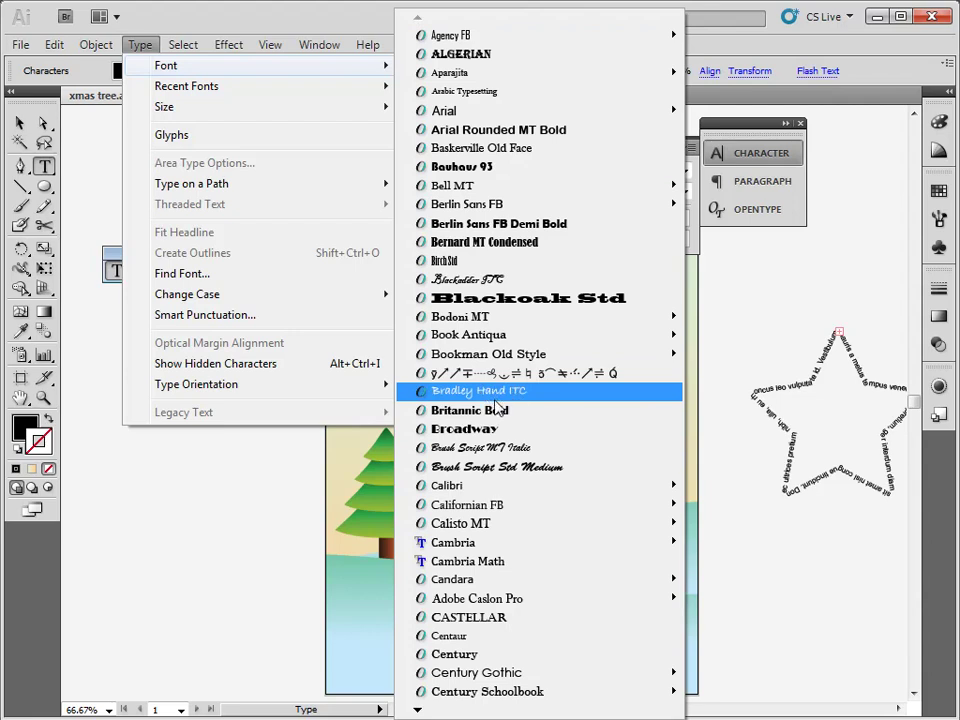
{"action": "left_click", "coordinate": [463, 392]}
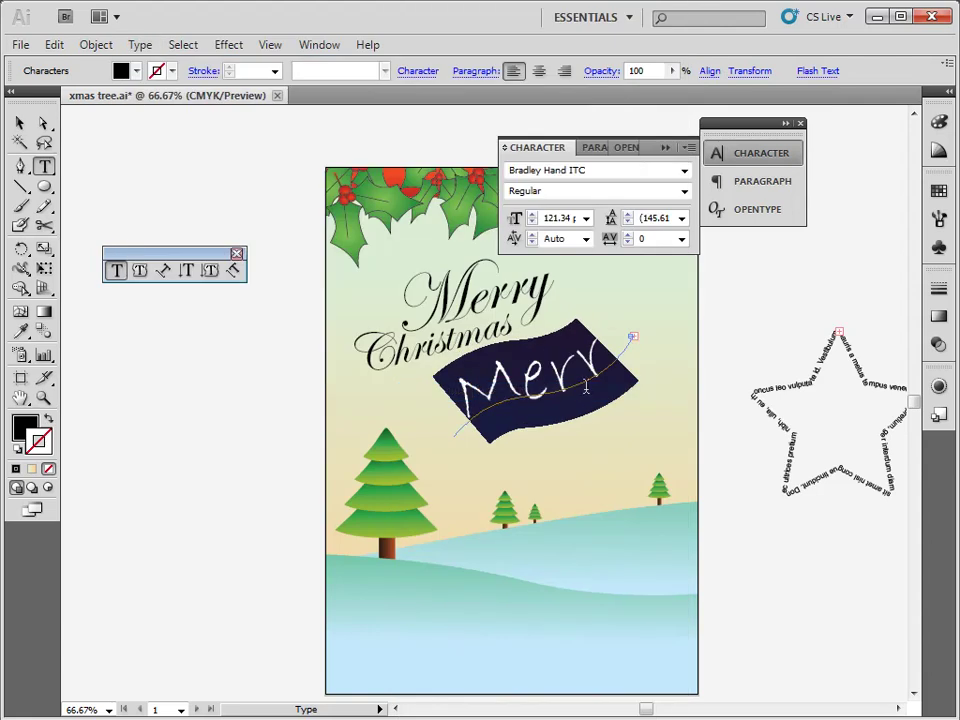
Step: Set the 'Merry' font size to 72 pt and stop editing
{"action": "left_click", "coordinate": [580, 218]}
{"action": "left_click", "coordinate": [586, 222]}
{"action": "left_click", "coordinate": [561, 445]}
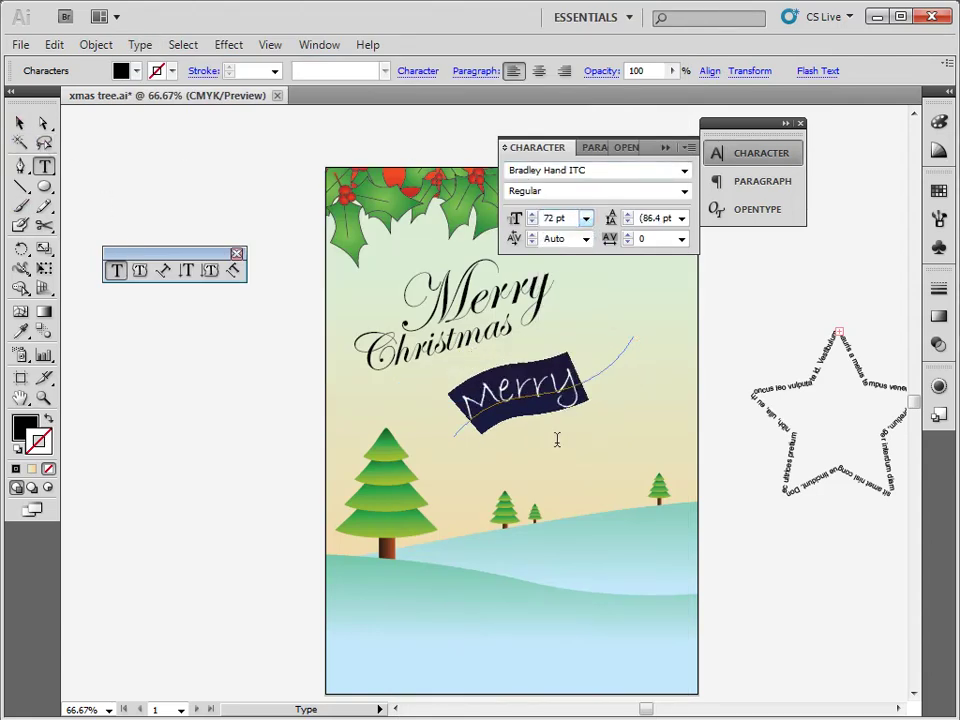
{"action": "key", "text": "Escape"}
Step: Move 'Merry' left and extend the upper end of its curve higher
{"action": "left_click", "coordinate": [167, 175]}
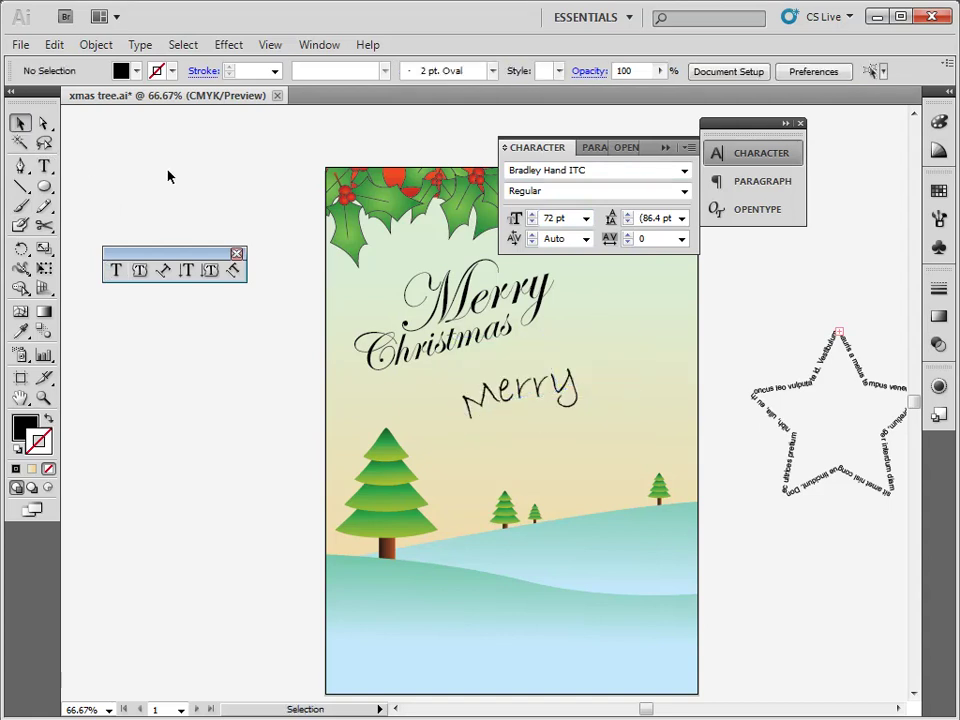
{"action": "left_click_drag", "start_coordinate": [561, 388], "coordinate": [516, 390]}
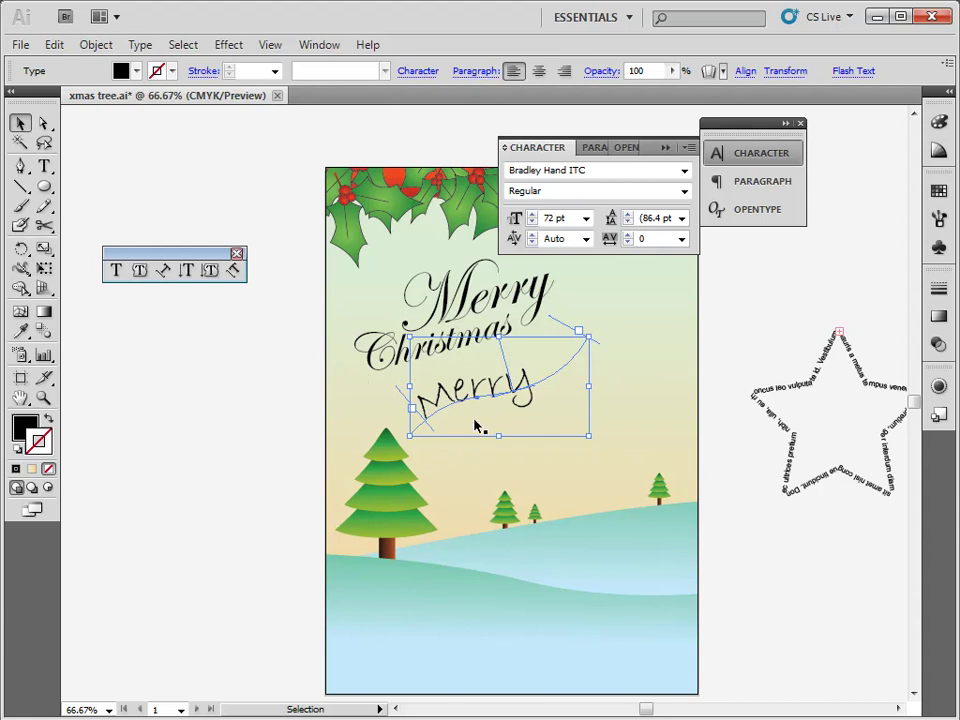
{"action": "left_click", "coordinate": [43, 124]}
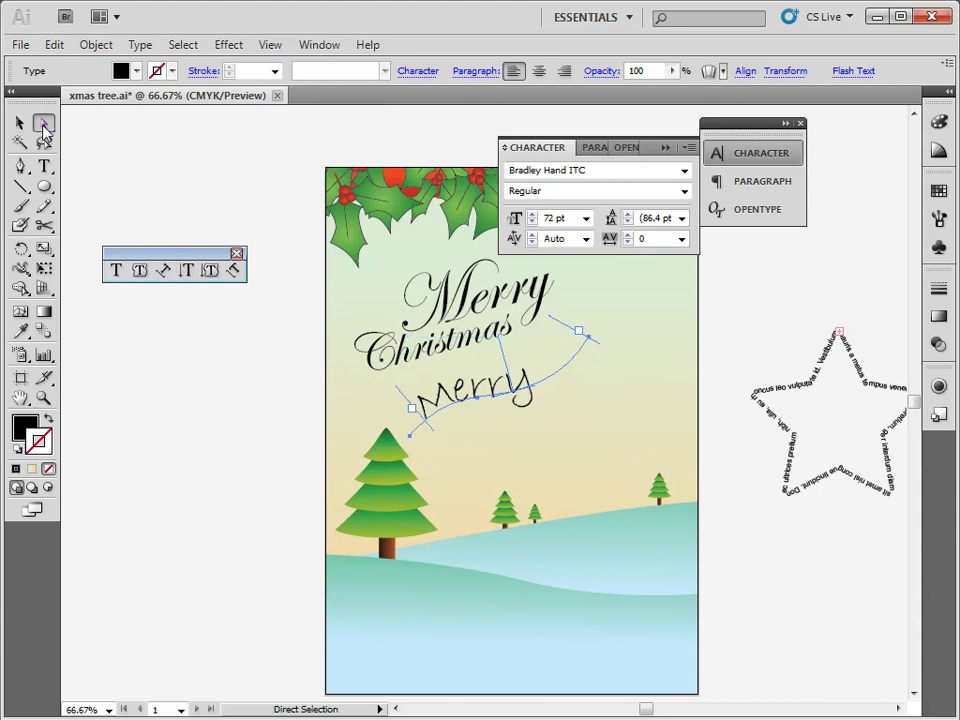
{"action": "left_click", "coordinate": [594, 343]}
{"action": "left_click_drag", "start_coordinate": [594, 343], "coordinate": [589, 343]}
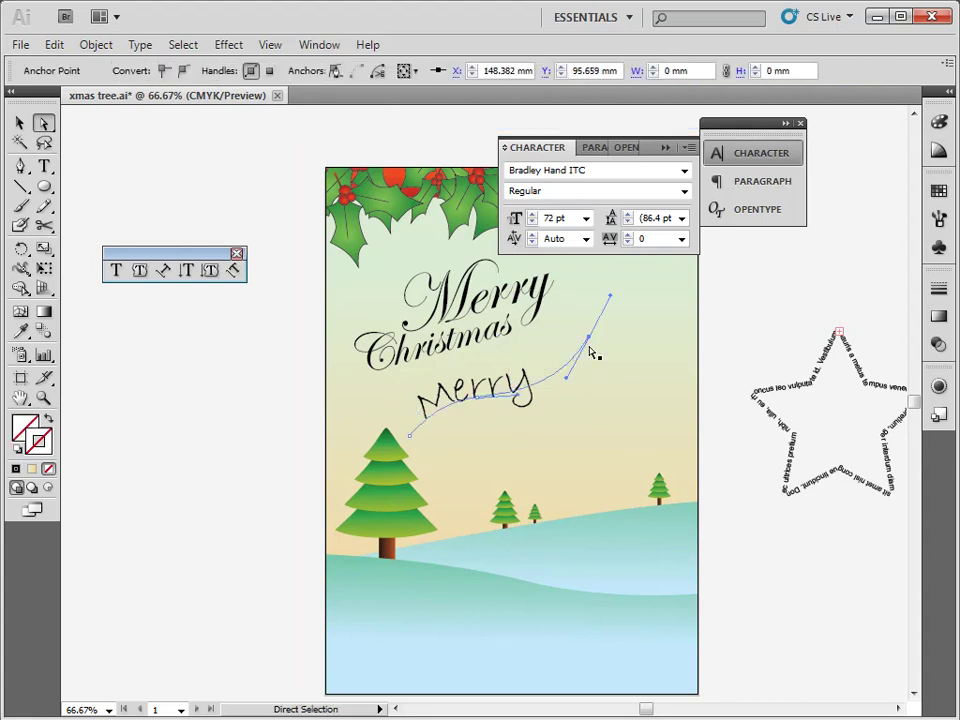
{"action": "left_click", "coordinate": [733, 320]}
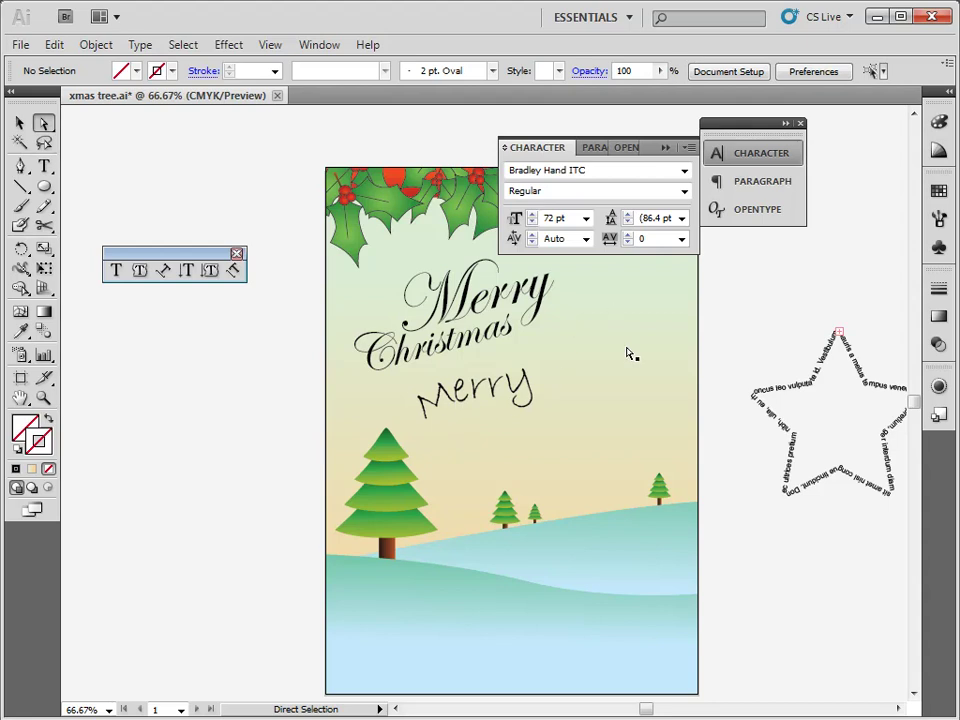
{"action": "left_click", "coordinate": [272, 46]}
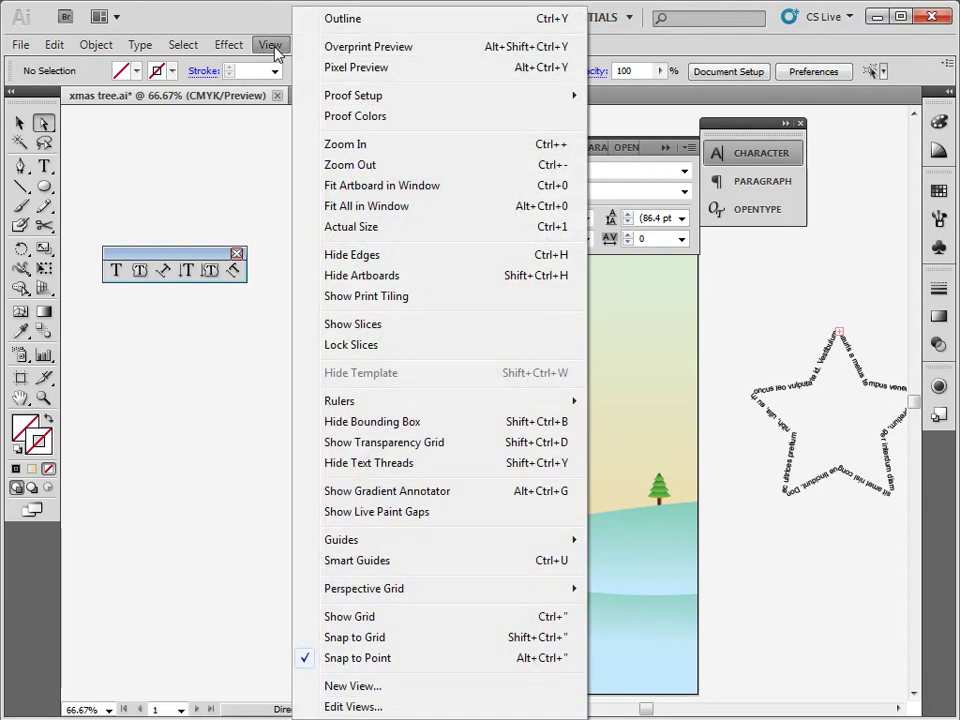
Step: Switch to Outline view with panels hidden and select the Merry curve's end anchor
{"action": "left_click", "coordinate": [341, 20]}
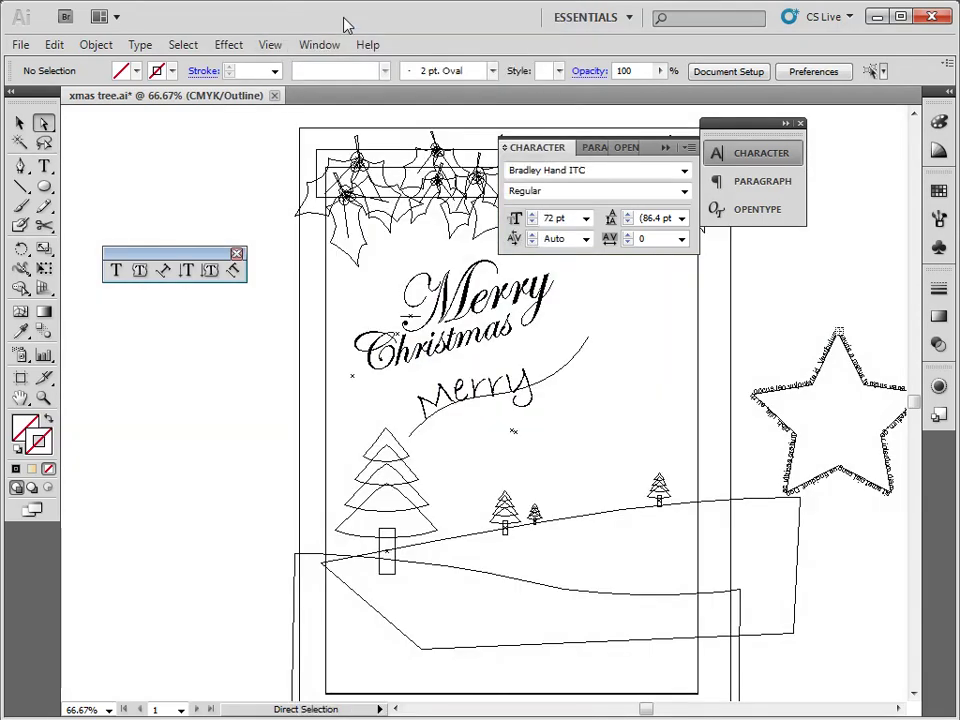
{"action": "key", "text": "Tab"}
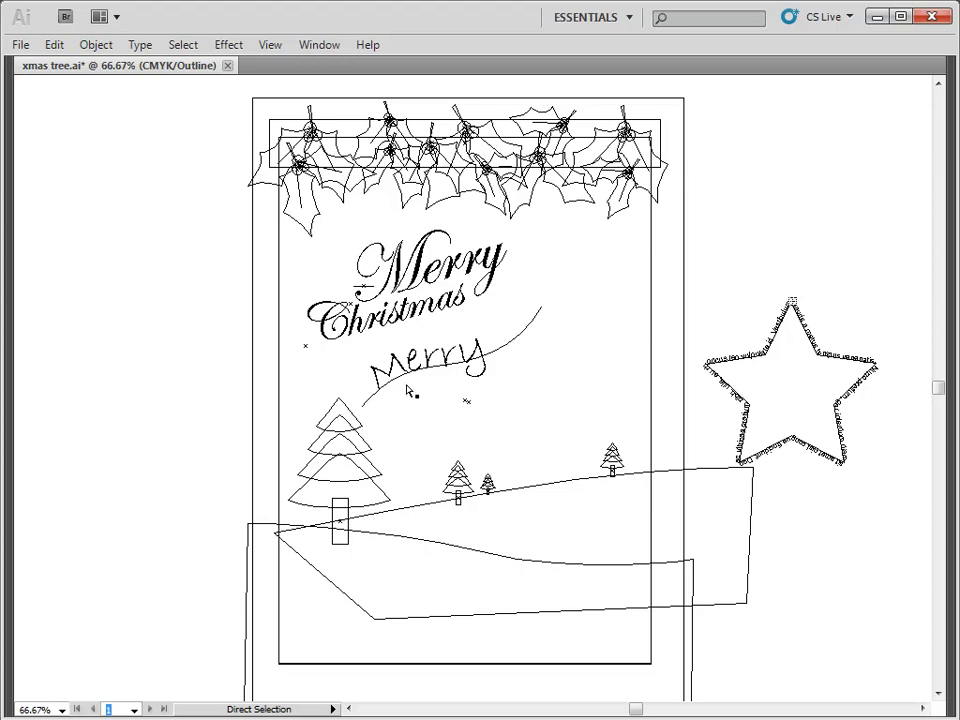
{"action": "left_click", "coordinate": [536, 336]}
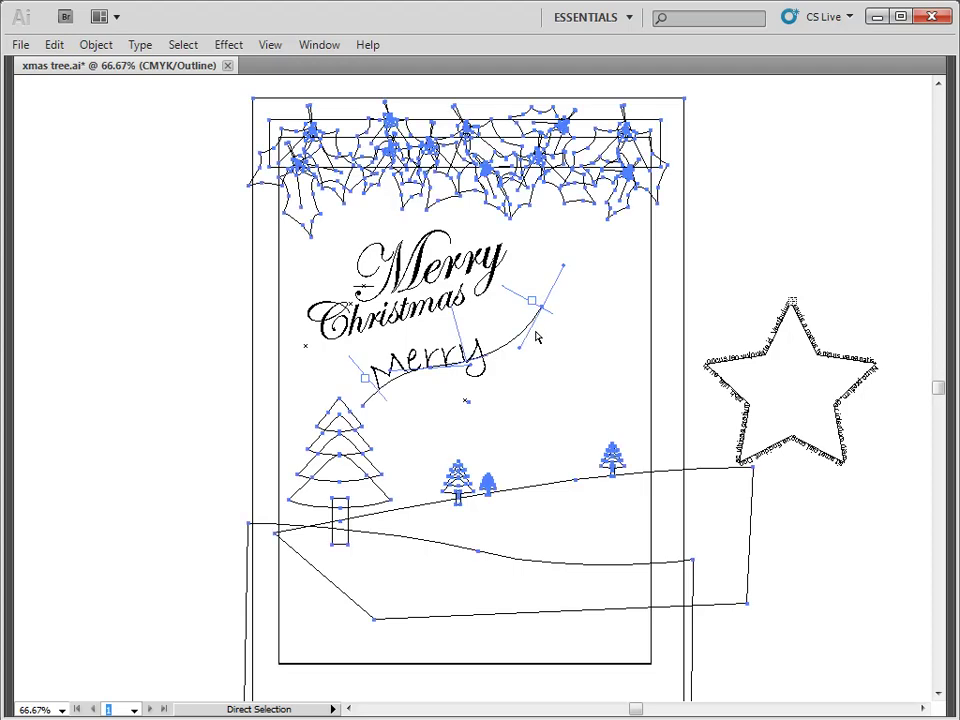
{"action": "left_click", "coordinate": [542, 311]}
{"action": "left_click_drag", "start_coordinate": [601, 268], "coordinate": [531, 341]}
{"action": "left_click", "coordinate": [590, 427]}
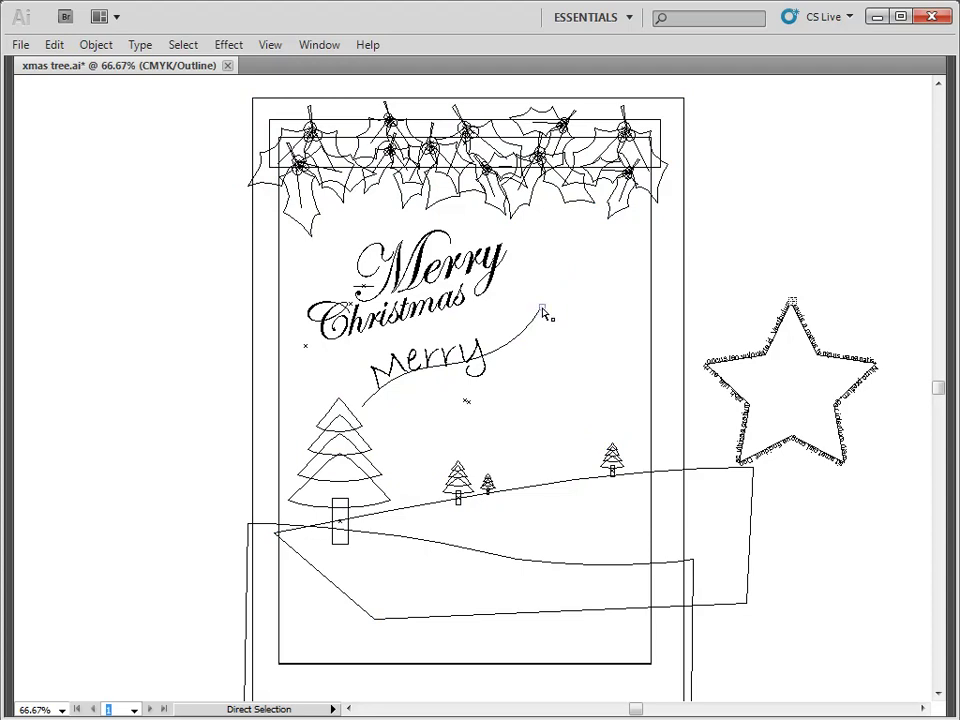
{"action": "left_click", "coordinate": [543, 313]}
Step: Drag the curve's direction handles to add new bends, then return to colour Preview
{"action": "left_click_drag", "start_coordinate": [563, 270], "coordinate": [686, 326]}
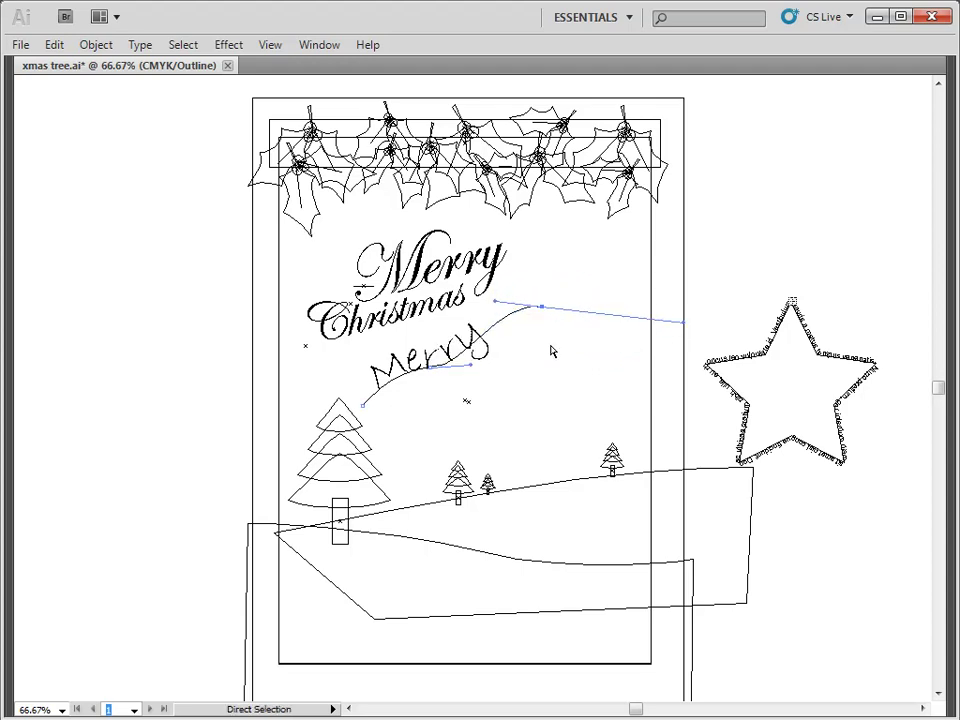
{"action": "left_click_drag", "start_coordinate": [473, 372], "coordinate": [442, 322]}
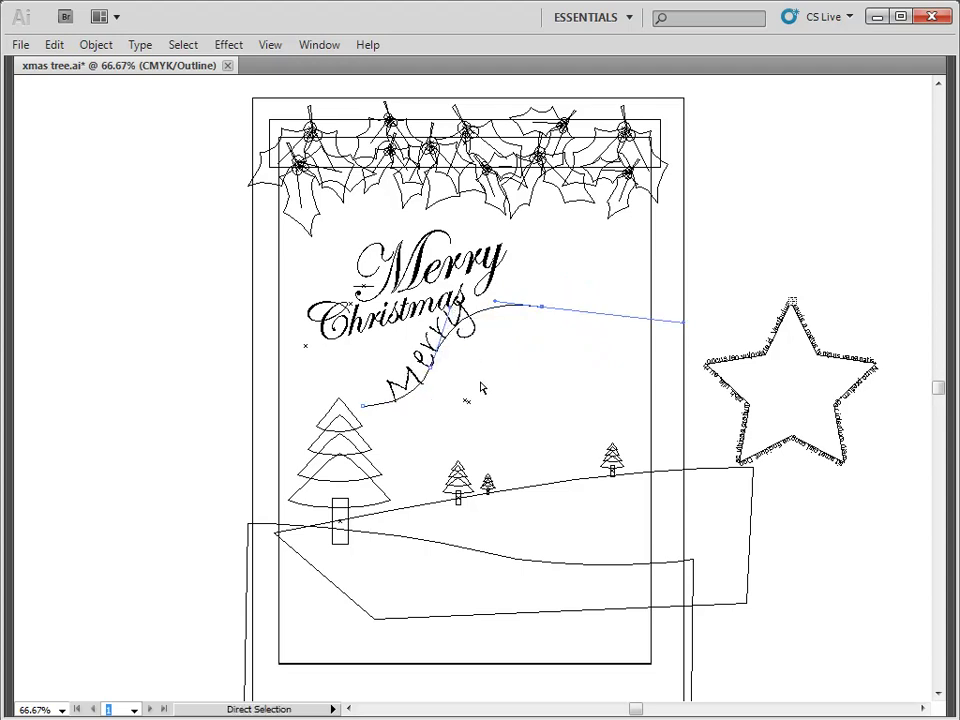
{"action": "left_click_drag", "start_coordinate": [430, 366], "coordinate": [561, 411]}
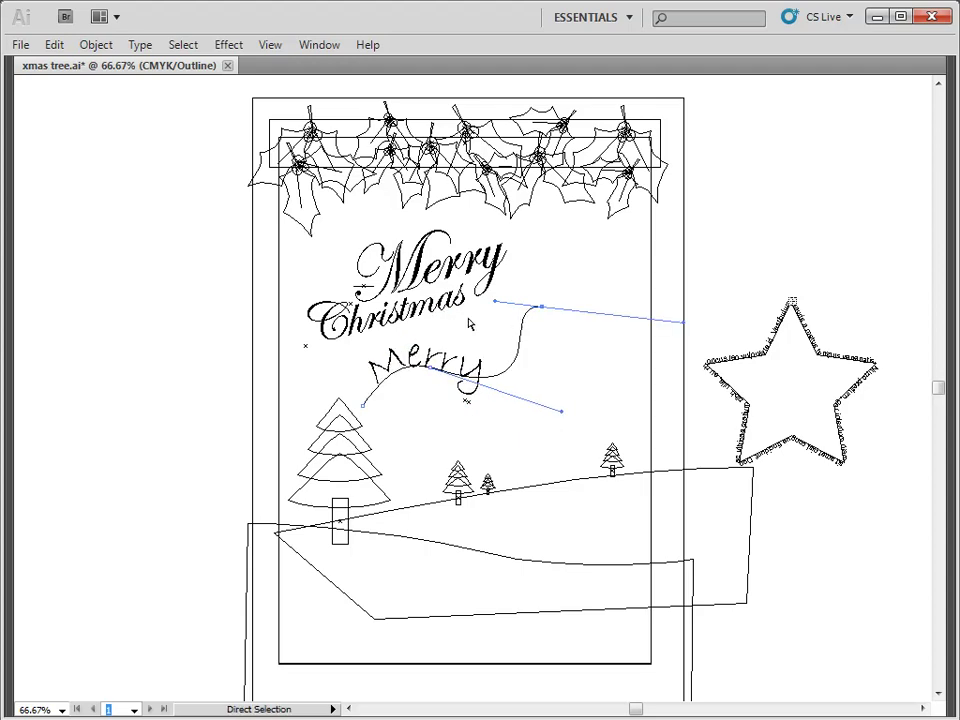
{"action": "left_click", "coordinate": [231, 379]}
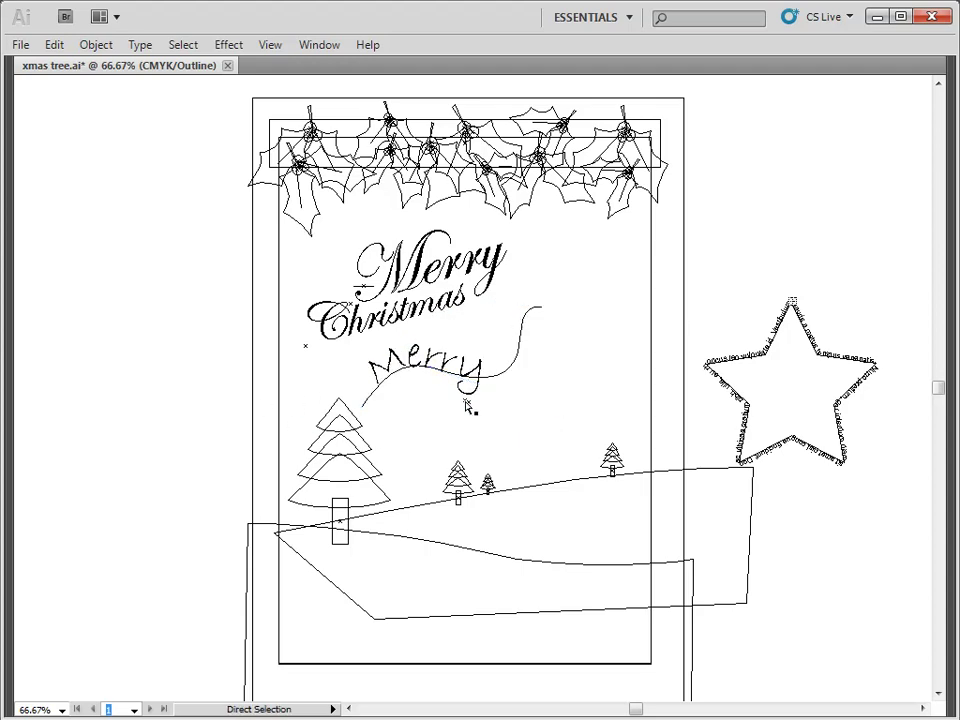
{"action": "key", "text": "v"}
{"action": "left_click", "coordinate": [475, 399]}
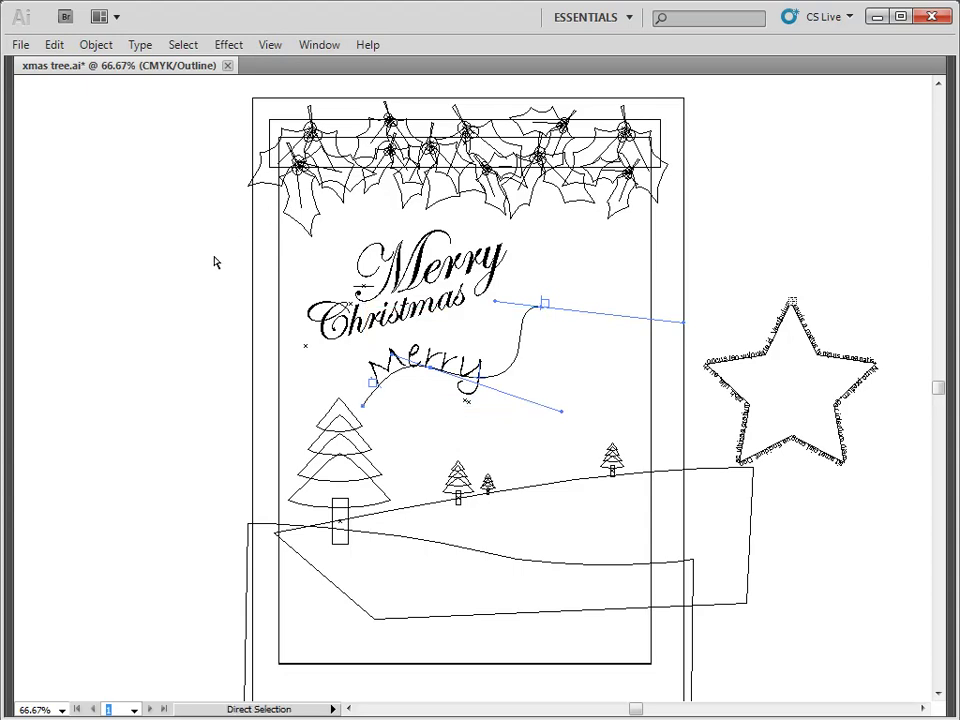
{"action": "key", "text": "ctrl+y"}
{"action": "left_click", "coordinate": [215, 294]}
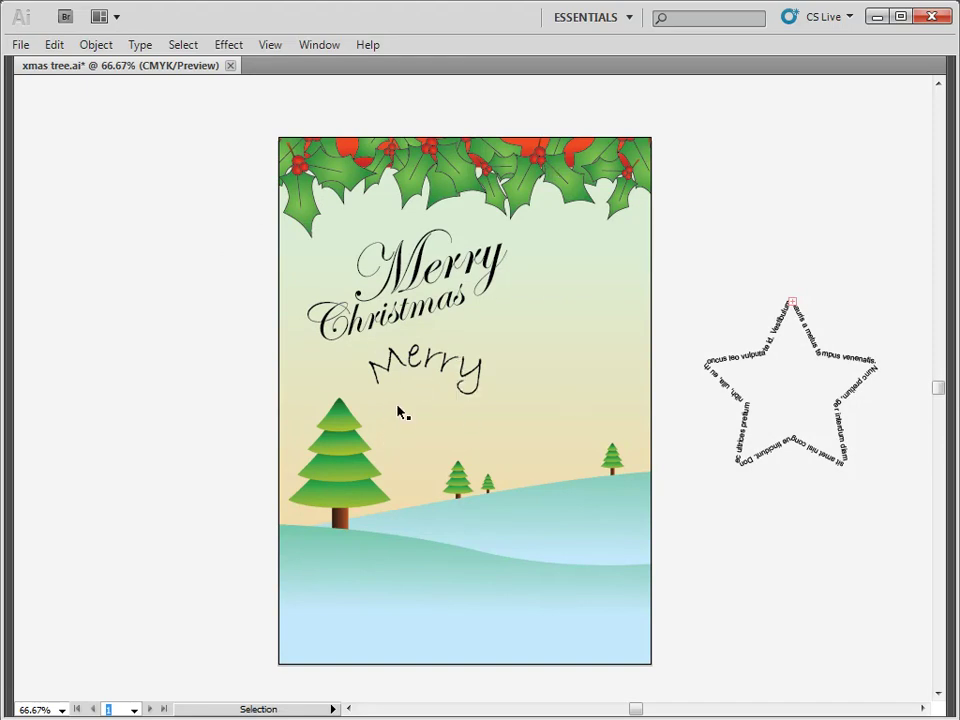
Step: Move 'Merry' up and right and shorten the curve handle beneath it
{"action": "key", "text": "a"}
{"action": "key", "text": "ctrl+y"}
{"action": "key", "text": "ctrl+y"}
{"action": "key", "text": "ctrl+y"}
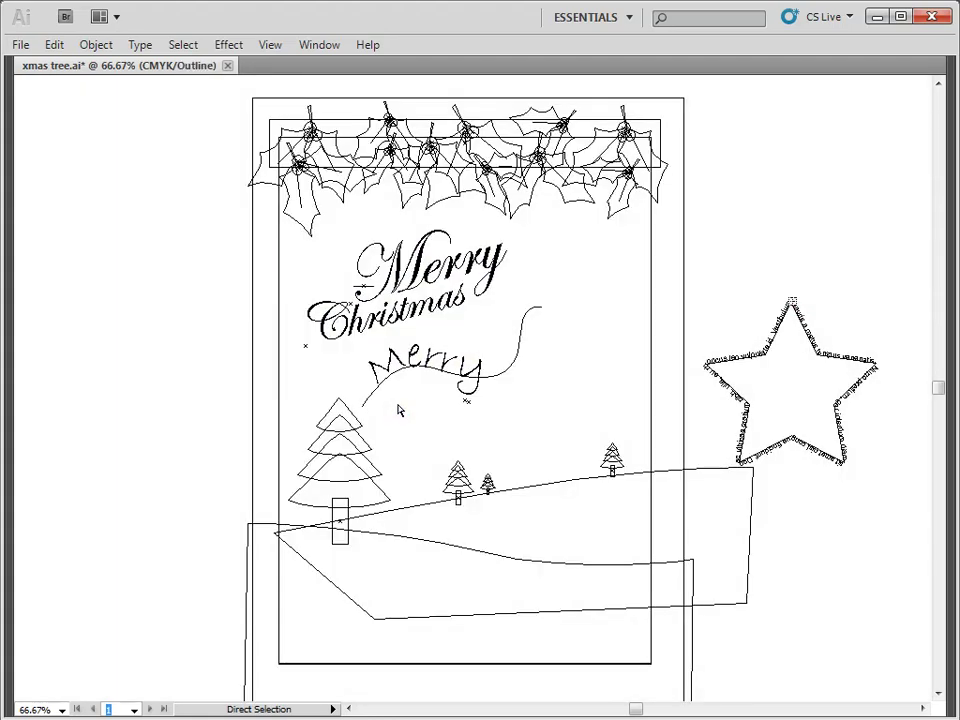
{"action": "key", "text": "ctrl+y"}
{"action": "key", "text": "v"}
{"action": "left_click_drag", "start_coordinate": [462, 372], "coordinate": [519, 347]}
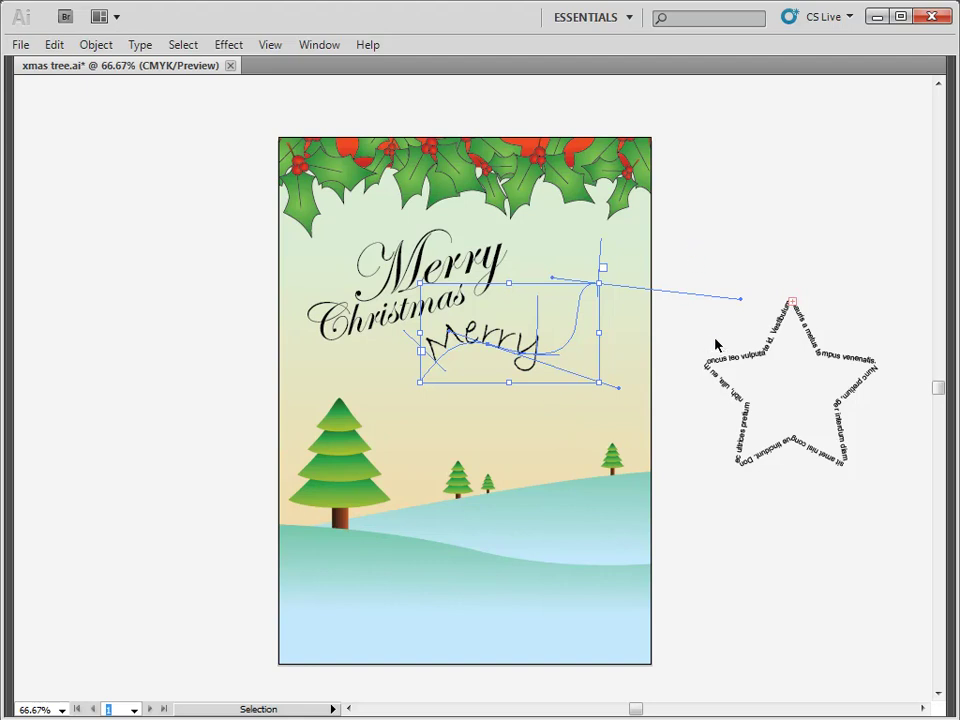
{"action": "left_click_drag", "start_coordinate": [741, 303], "coordinate": [605, 303]}
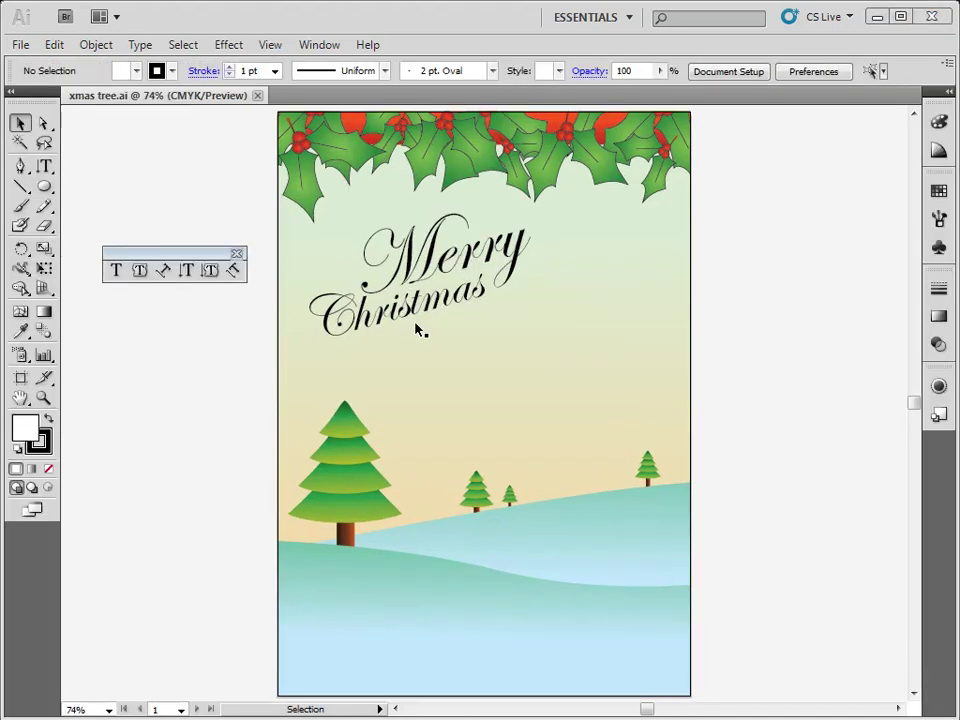
{"action": "left_click", "coordinate": [187, 271]}
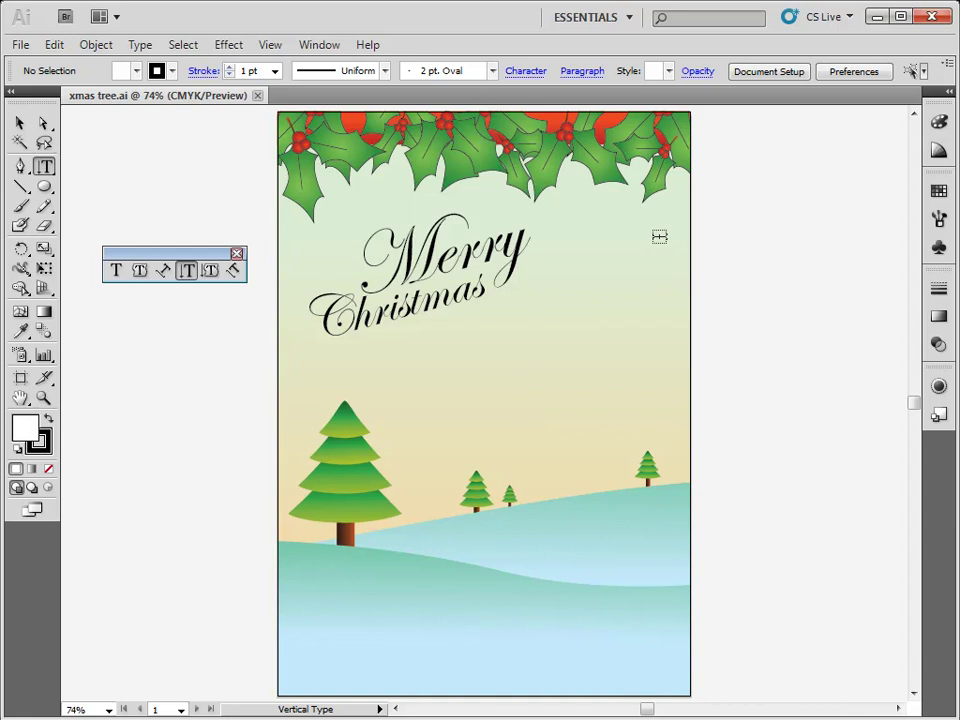
Step: Type two columns of vertical sample text and move them to the card's top right
{"action": "left_click", "coordinate": [556, 257]}
{"action": "type", "text": "sdjbsdjsdjsdvsdmvsnmvsnv"}
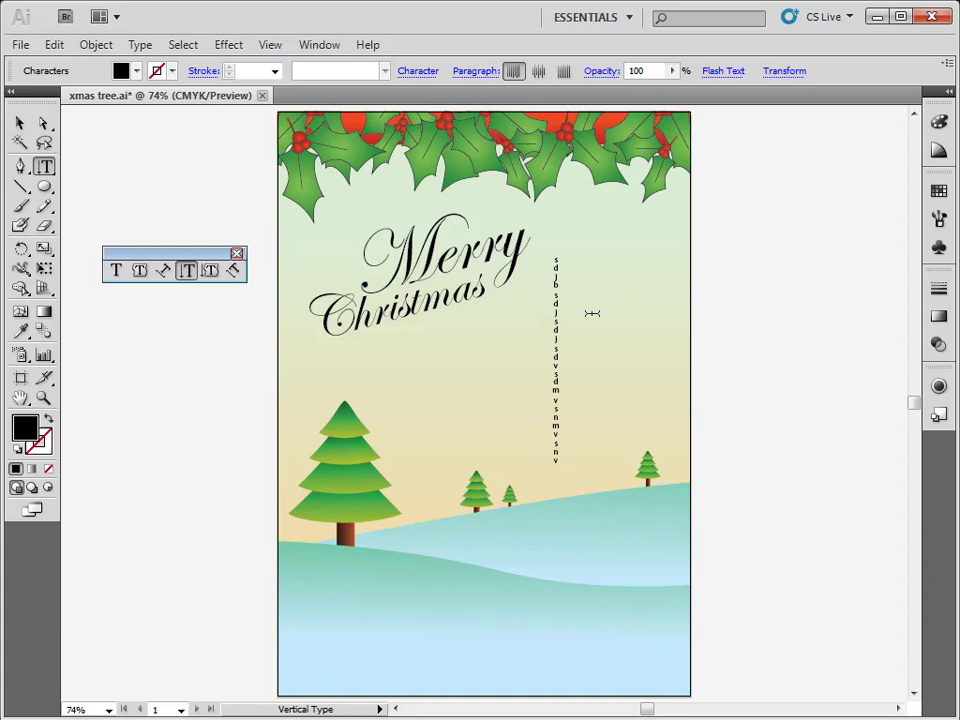
{"action": "type", "text": "hadcjackajjadc"}
{"action": "key", "text": "Return"}
{"action": "type", "text": "adkjbasdkasdsdvsdvksjdvj"}
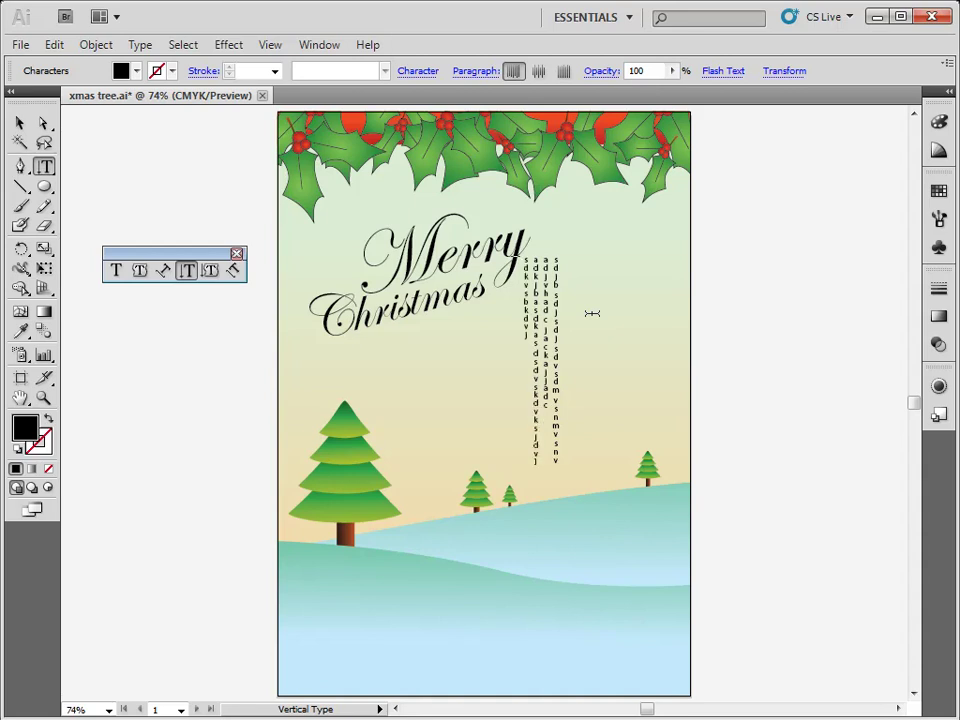
{"action": "type", "text": "sbkdv"}
{"action": "type", "text": "lvjjsldvjsdv"}
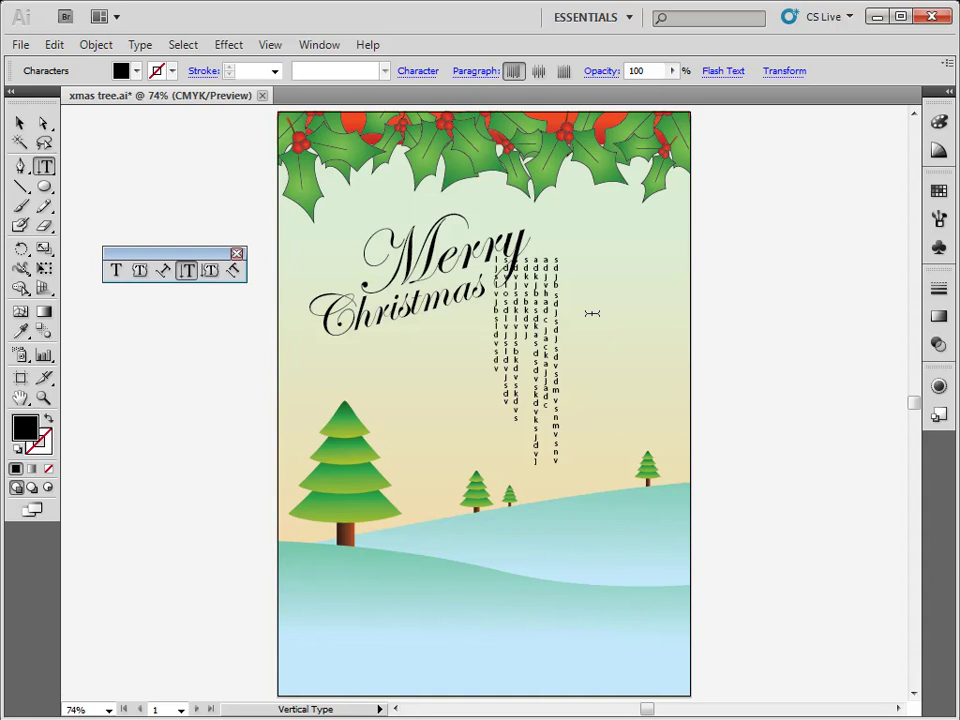
{"action": "left_click", "coordinate": [20, 122]}
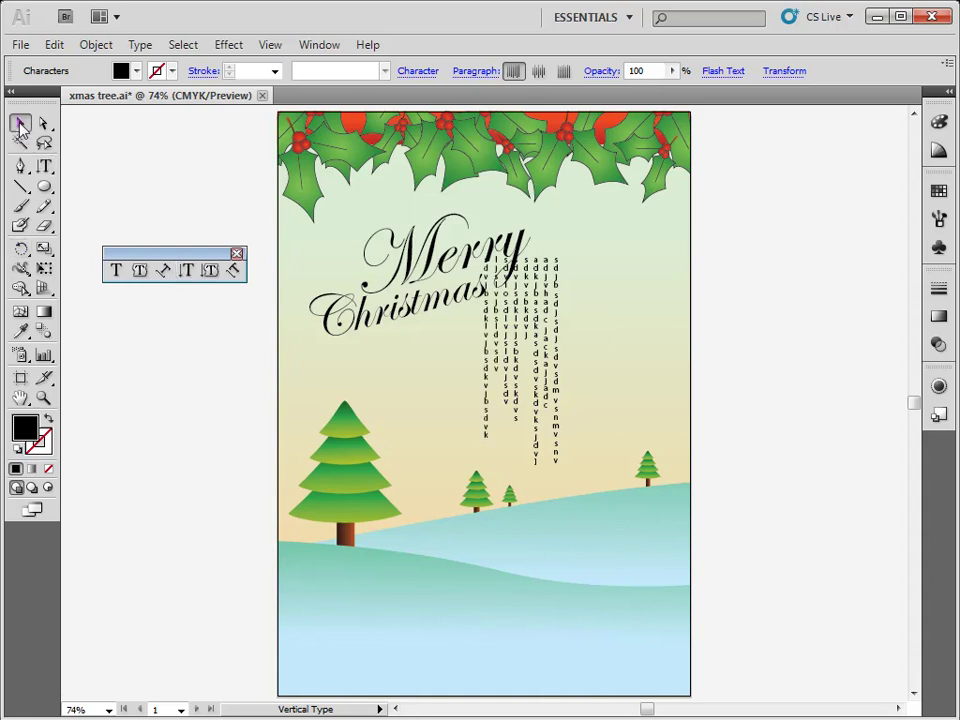
{"action": "left_click_drag", "start_coordinate": [509, 318], "coordinate": [619, 285]}
{"action": "left_click", "coordinate": [725, 294]}
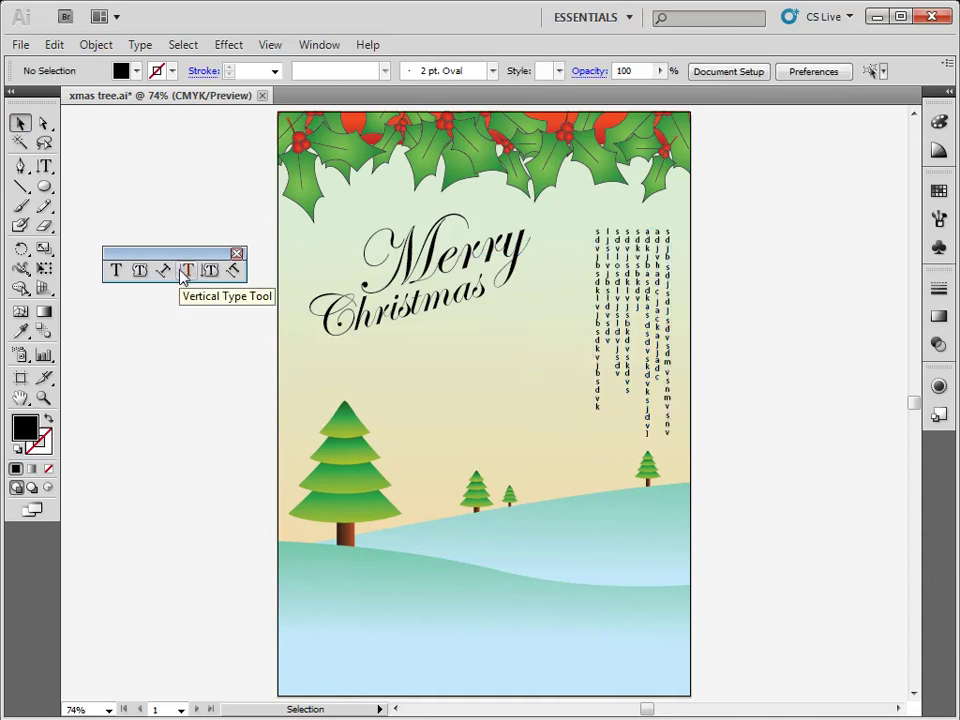
Step: Draw an outlined, unfilled ellipse to the left of the card
{"action": "left_click", "coordinate": [645, 287]}
{"action": "left_click", "coordinate": [758, 300]}
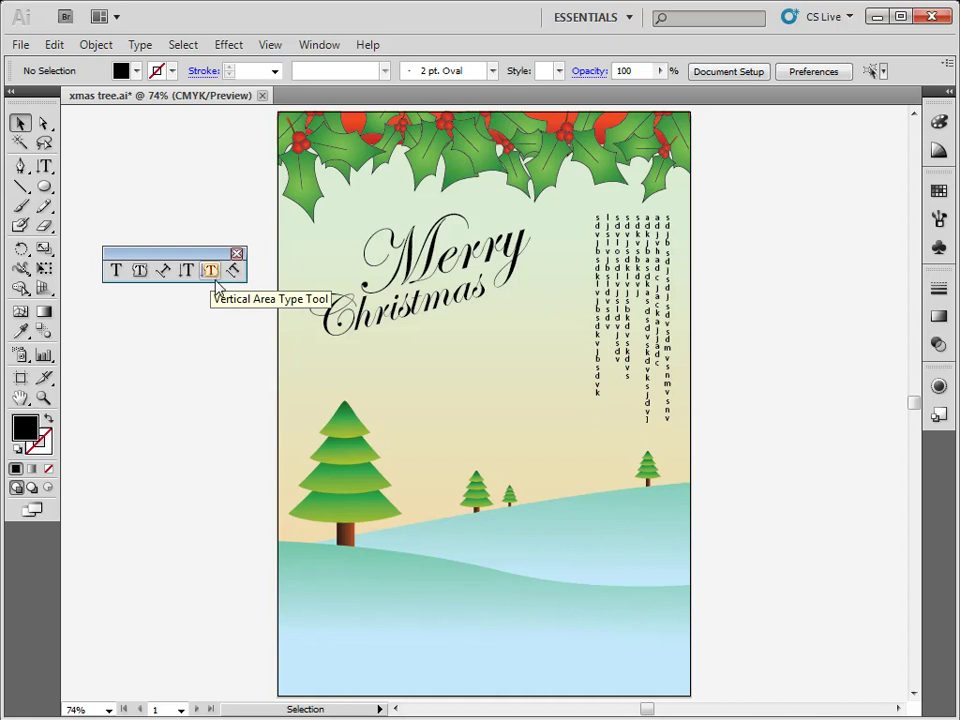
{"action": "left_click", "coordinate": [44, 186]}
{"action": "left_click_drag", "start_coordinate": [123, 333], "coordinate": [269, 525]}
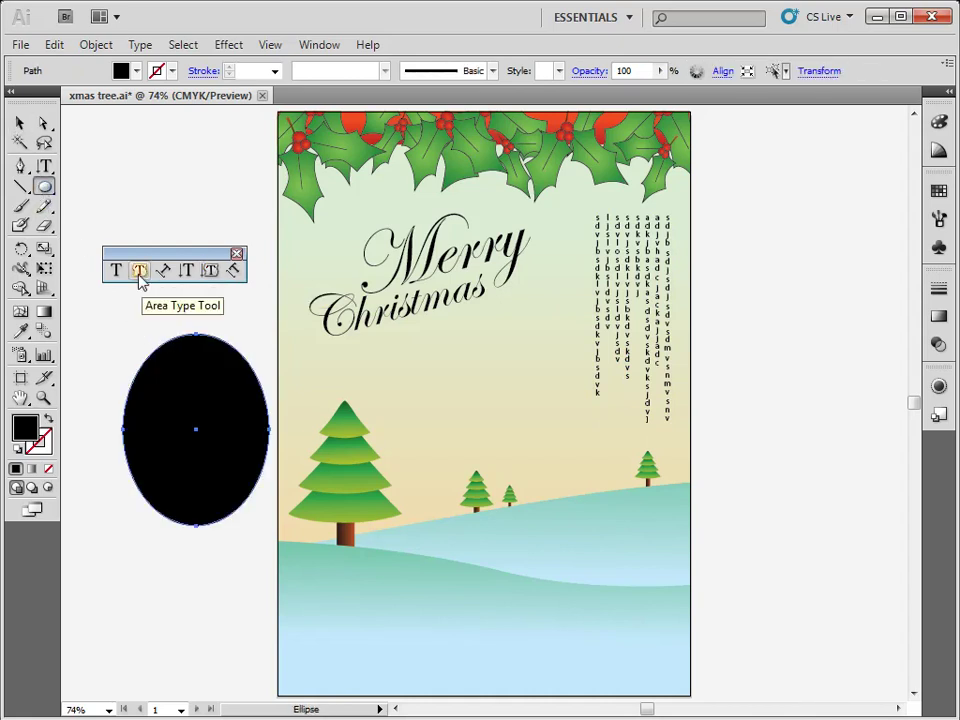
{"action": "key", "text": "shift+x"}
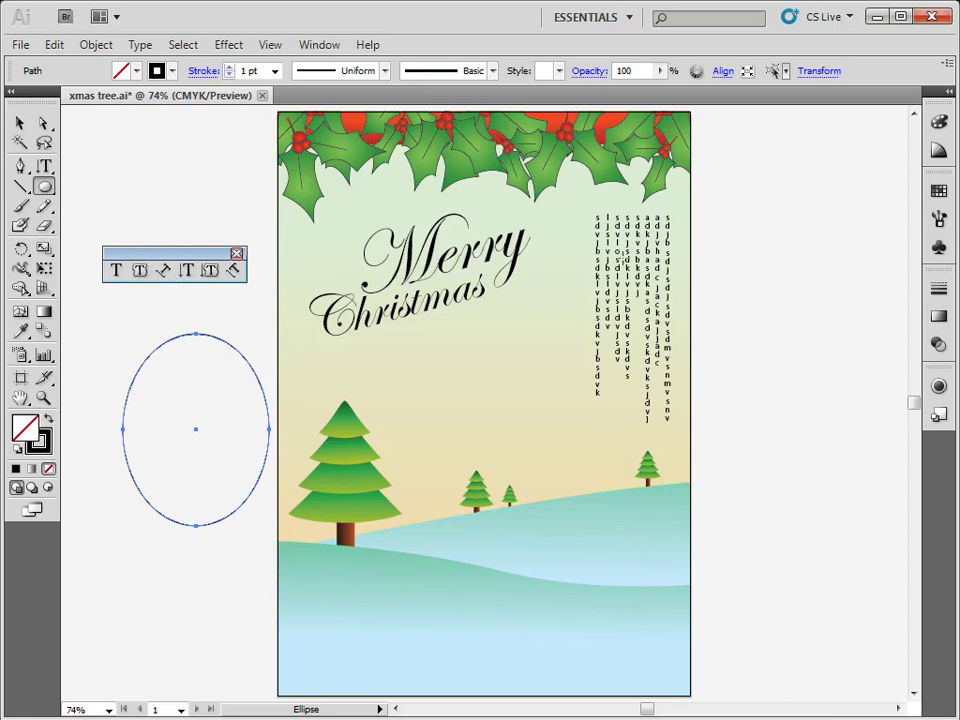
Step: Fill the ellipse with vertical area text pasted from the sample columns
{"action": "left_click", "coordinate": [211, 271]}
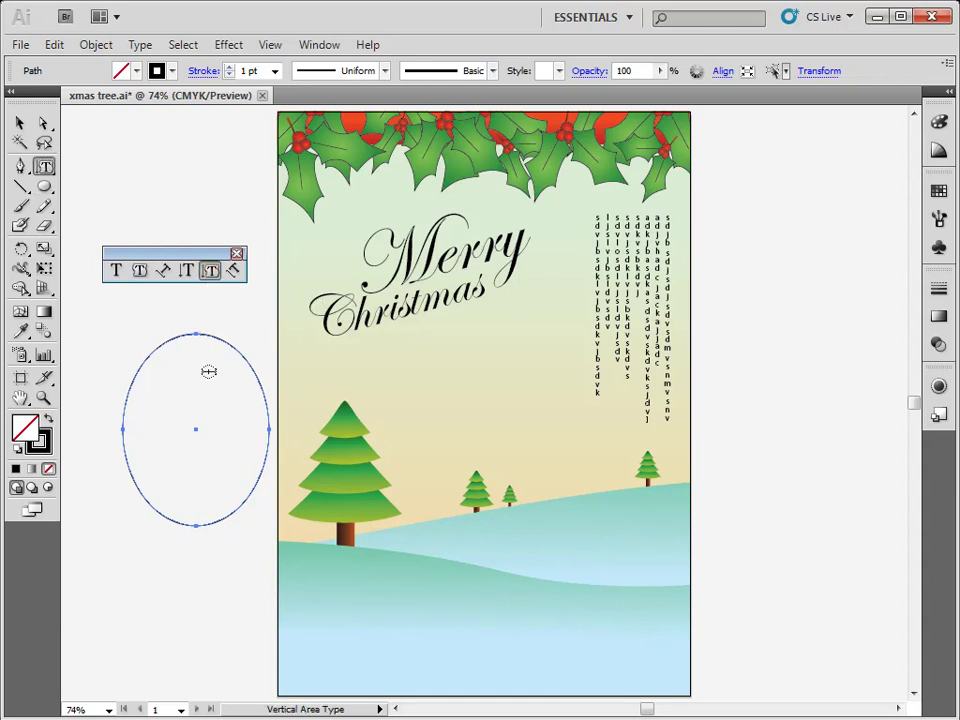
{"action": "left_click", "coordinate": [232, 398]}
{"action": "type", "text": "kjsdfbvjsfjsvsskvj"}
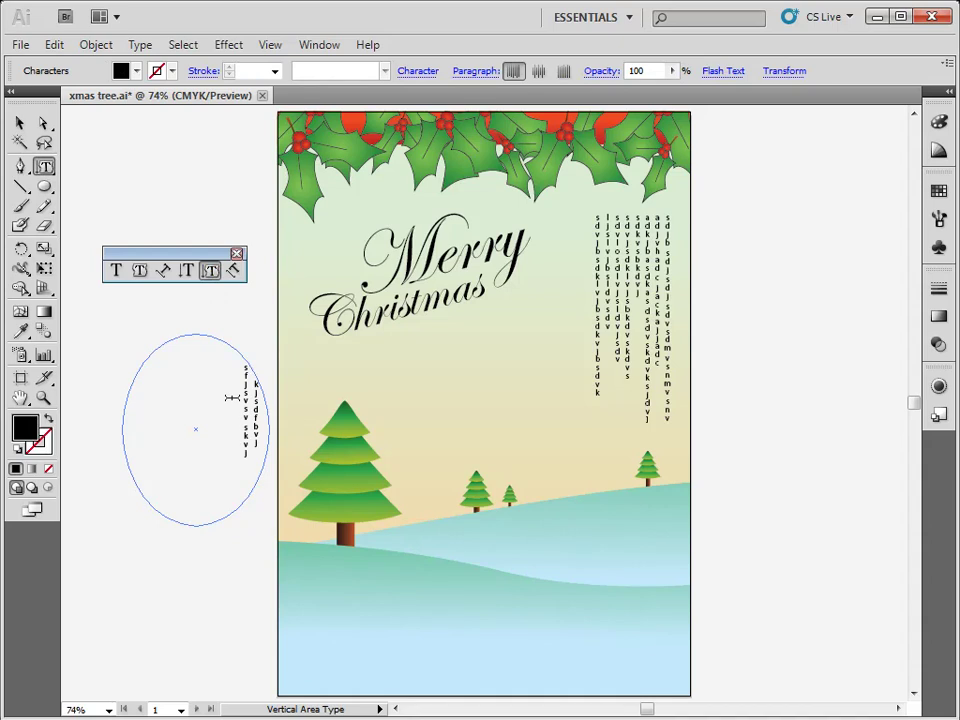
{"action": "left_click", "coordinate": [597, 217]}
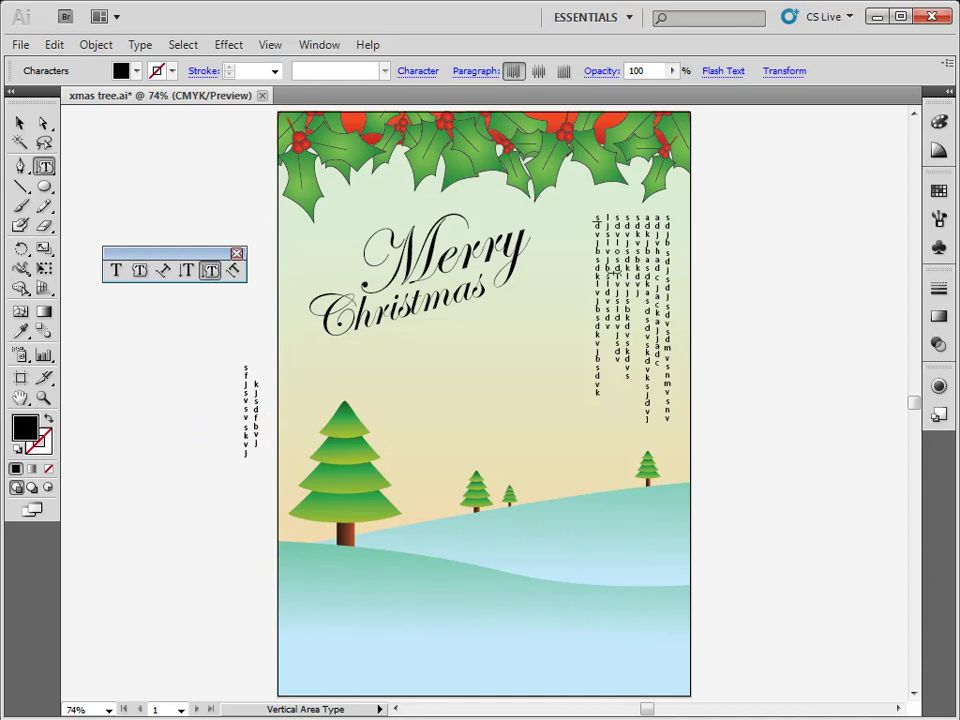
{"action": "key", "text": "ctrl+a"}
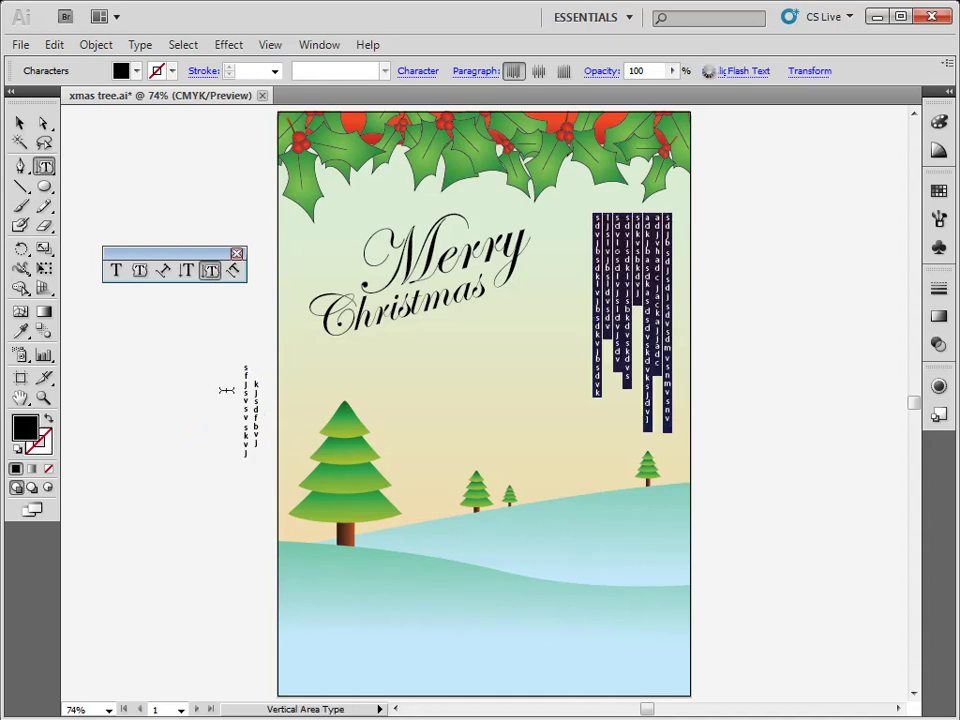
{"action": "left_click", "coordinate": [237, 363]}
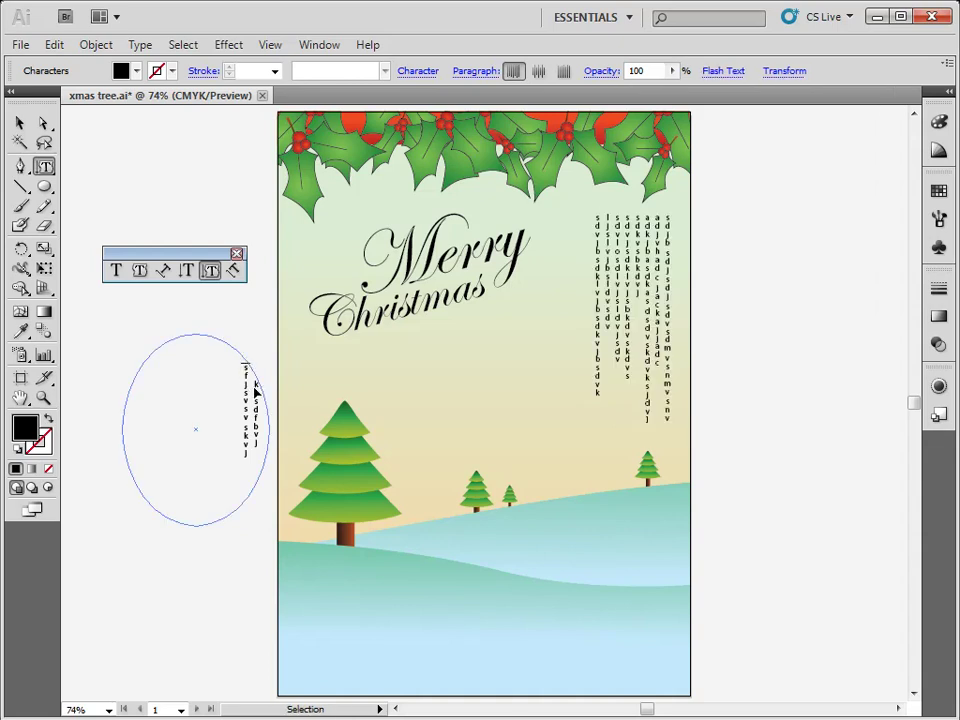
{"action": "key", "text": "ctrl+v"}
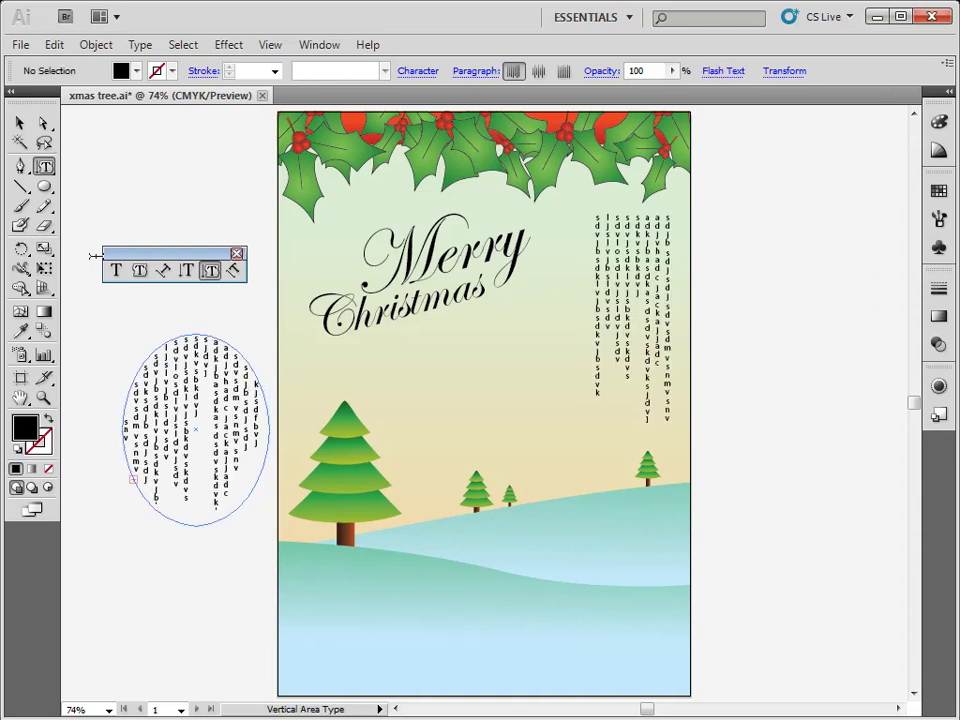
Step: Delete the text-filled ellipse from the pasteboard
{"action": "left_click", "coordinate": [20, 122]}
{"action": "left_click", "coordinate": [77, 304]}
{"action": "left_click", "coordinate": [232, 412]}
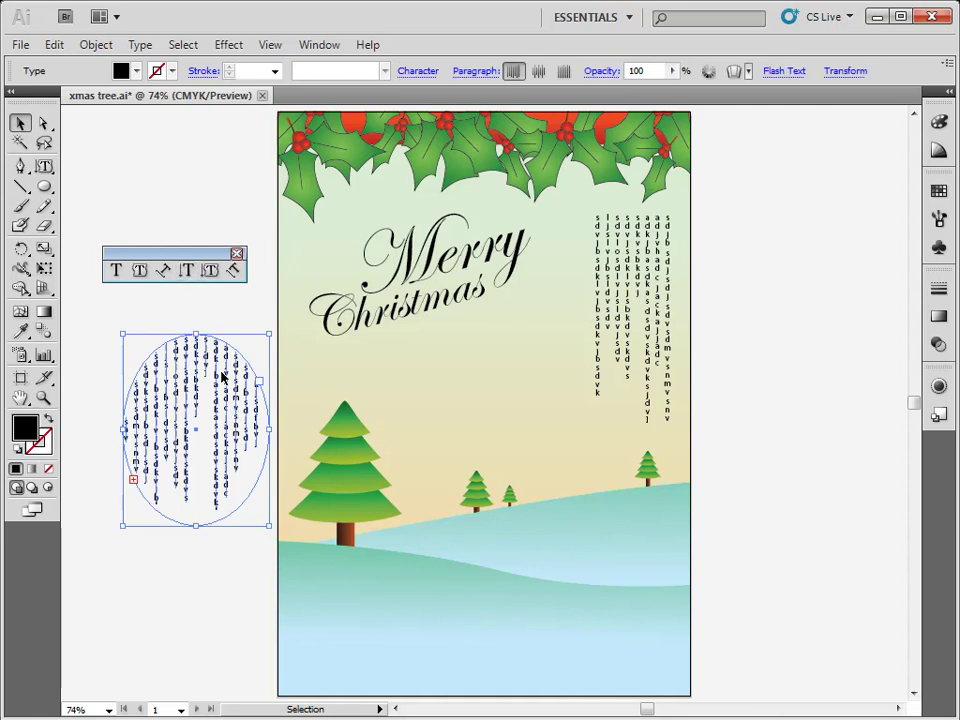
{"action": "key", "text": "Delete"}
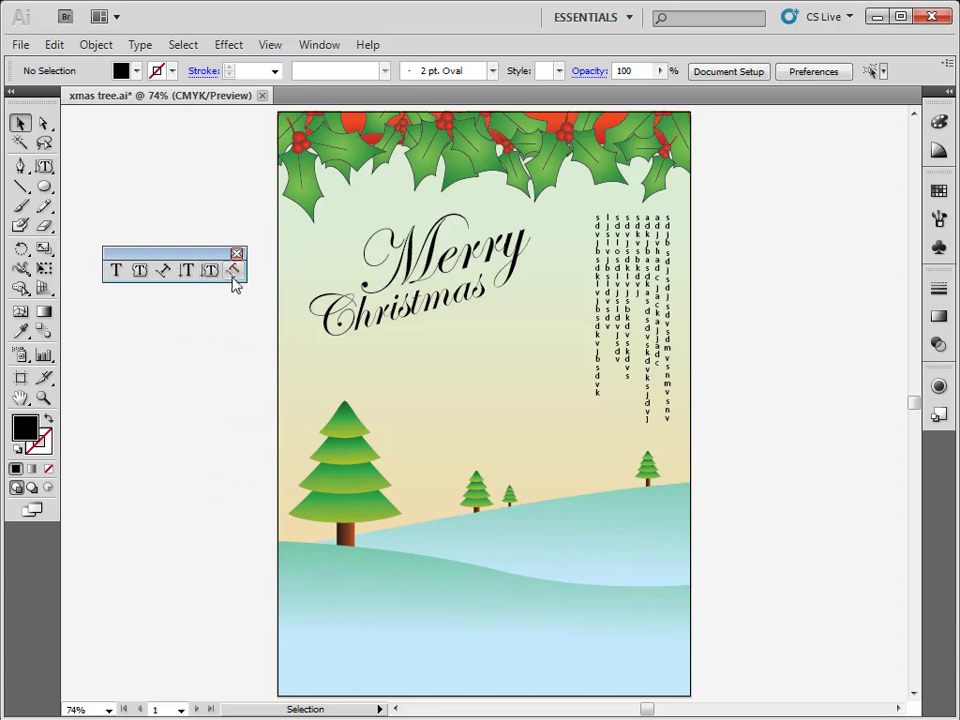
Step: Draw a three-point unfilled curve with the Pen tool
{"action": "key", "text": "p"}
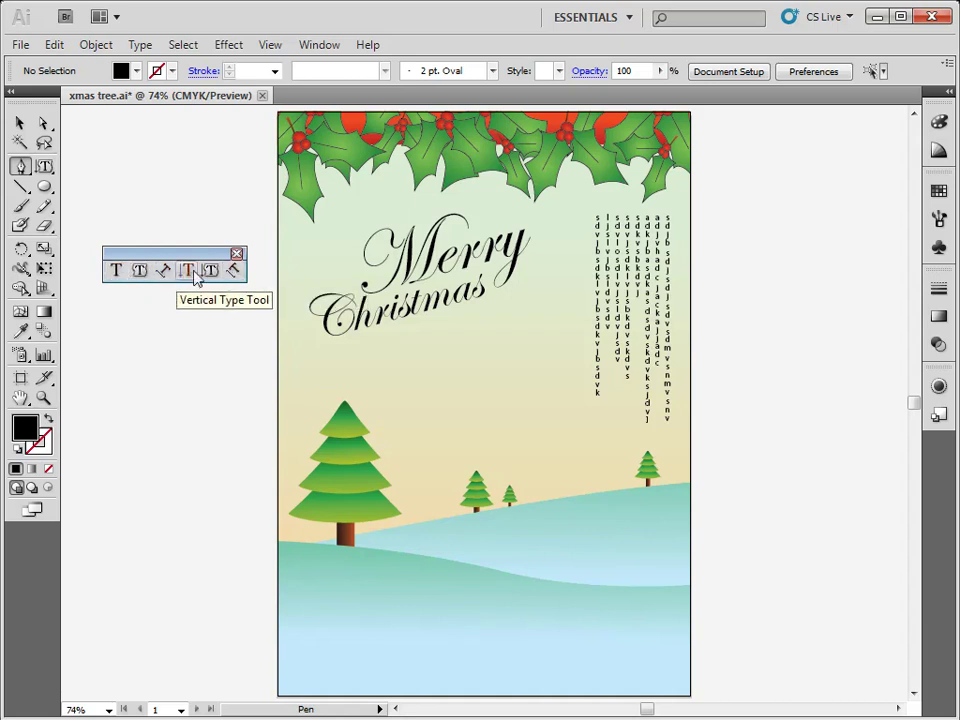
{"action": "left_click", "coordinate": [418, 427]}
{"action": "left_click_drag", "start_coordinate": [518, 379], "coordinate": [594, 390]}
{"action": "left_click", "coordinate": [767, 264]}
{"action": "key", "text": "shift+x"}
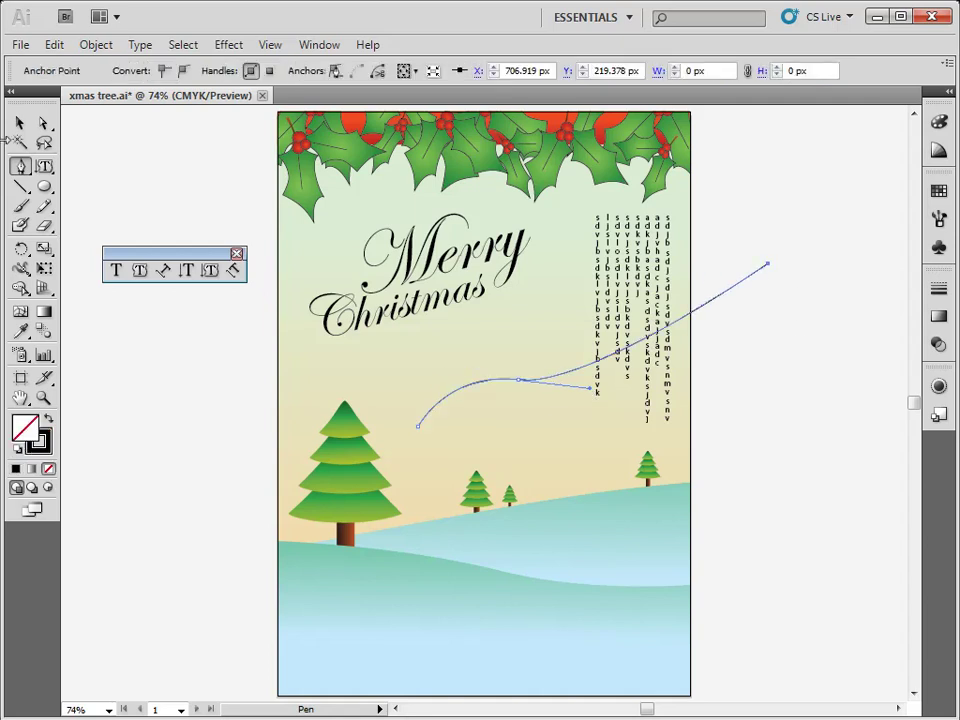
{"action": "left_click", "coordinate": [19, 122]}
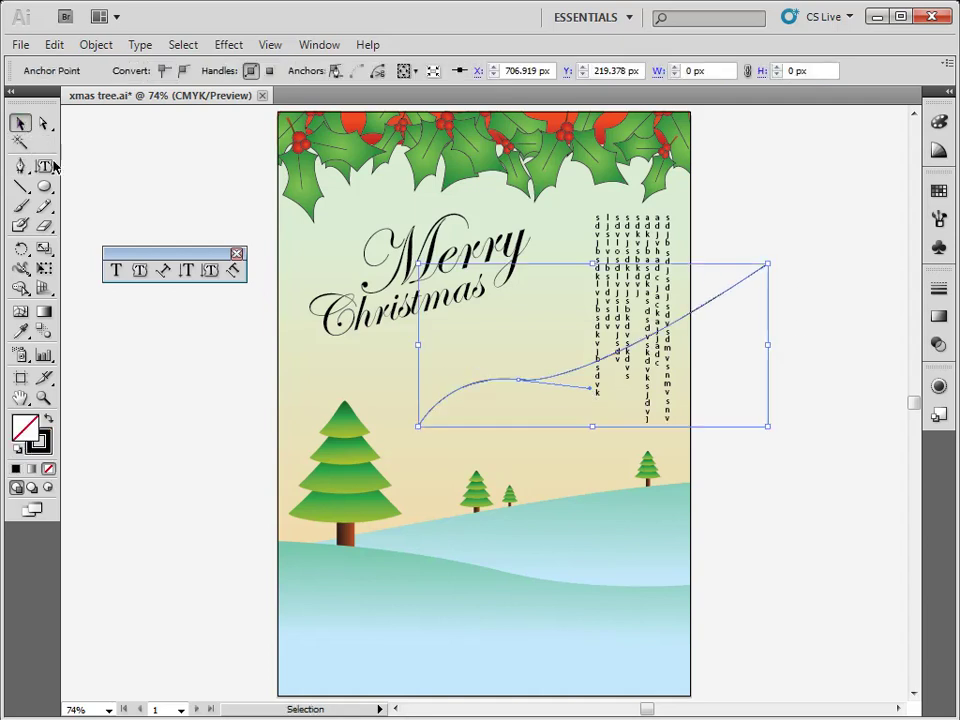
Step: Turn the curve into vertical type on a path and move it right, off the card
{"action": "left_click", "coordinate": [235, 271]}
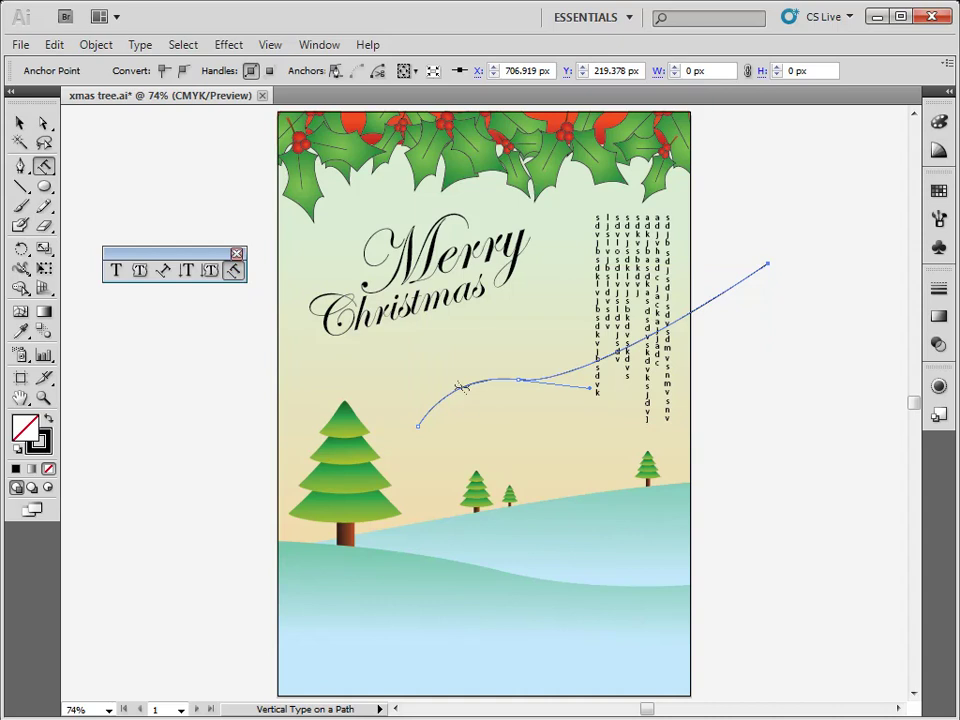
{"action": "left_click", "coordinate": [460, 387]}
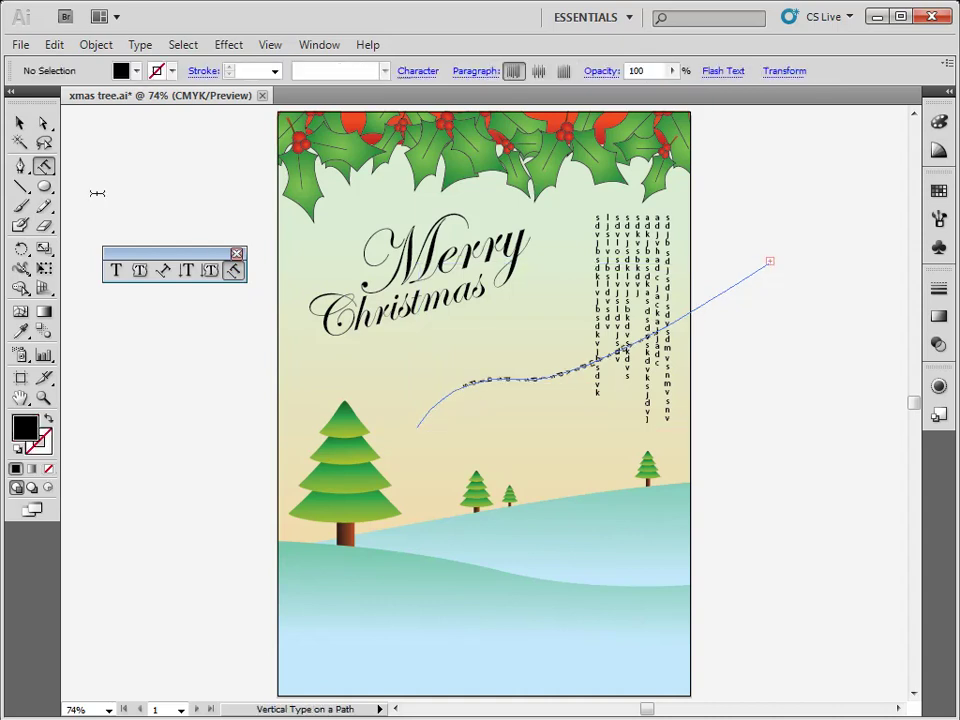
{"action": "left_click", "coordinate": [19, 122]}
{"action": "left_click_drag", "start_coordinate": [480, 387], "coordinate": [754, 371]}
{"action": "key", "text": "space"}
{"action": "left_click_drag", "start_coordinate": [746, 450], "coordinate": [279, 456]}
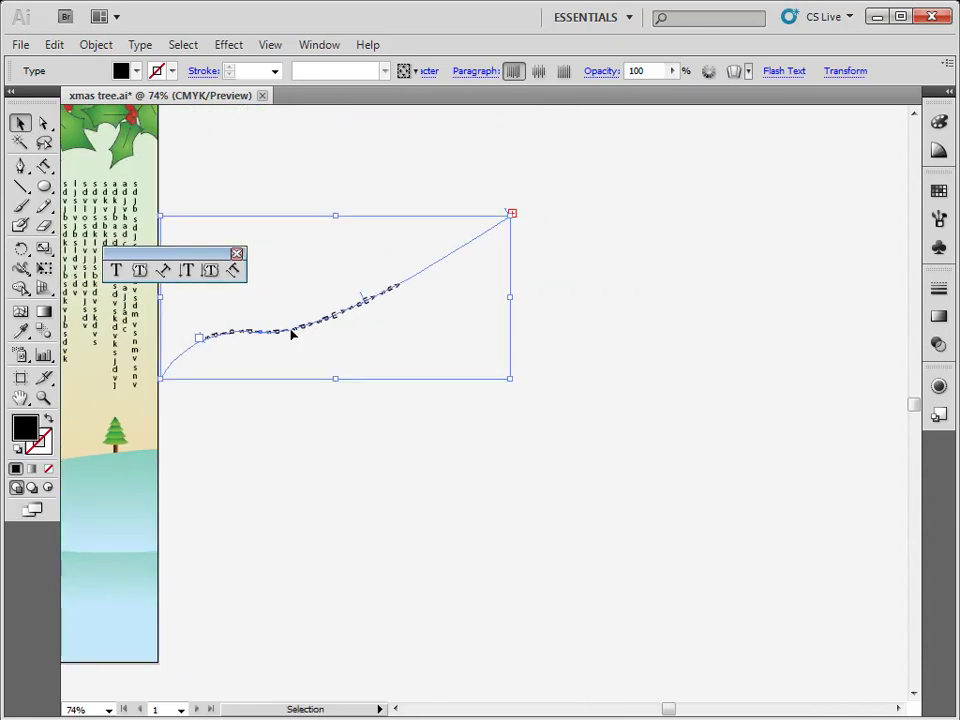
{"action": "left_click_drag", "start_coordinate": [291, 334], "coordinate": [538, 347]}
Step: Slide the filler text further along the curve, then fit the whole card in view
{"action": "key", "text": "ctrl+shift+a"}
{"action": "key", "text": "z"}
{"action": "left_click_drag", "start_coordinate": [401, 251], "coordinate": [791, 458]}
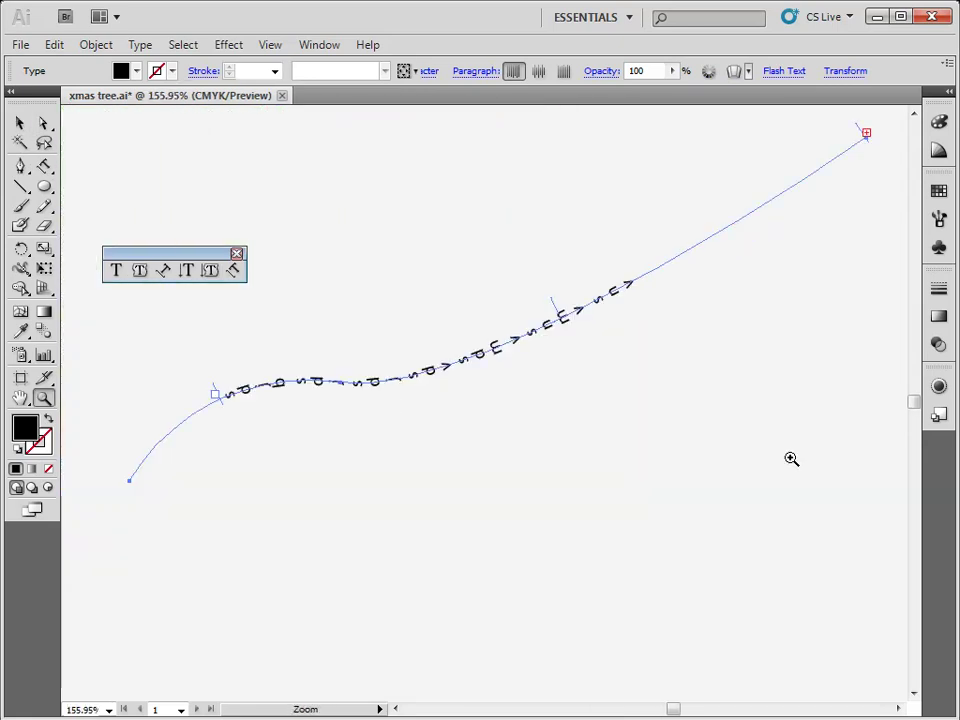
{"action": "left_click", "coordinate": [19, 122]}
{"action": "left_click", "coordinate": [352, 218]}
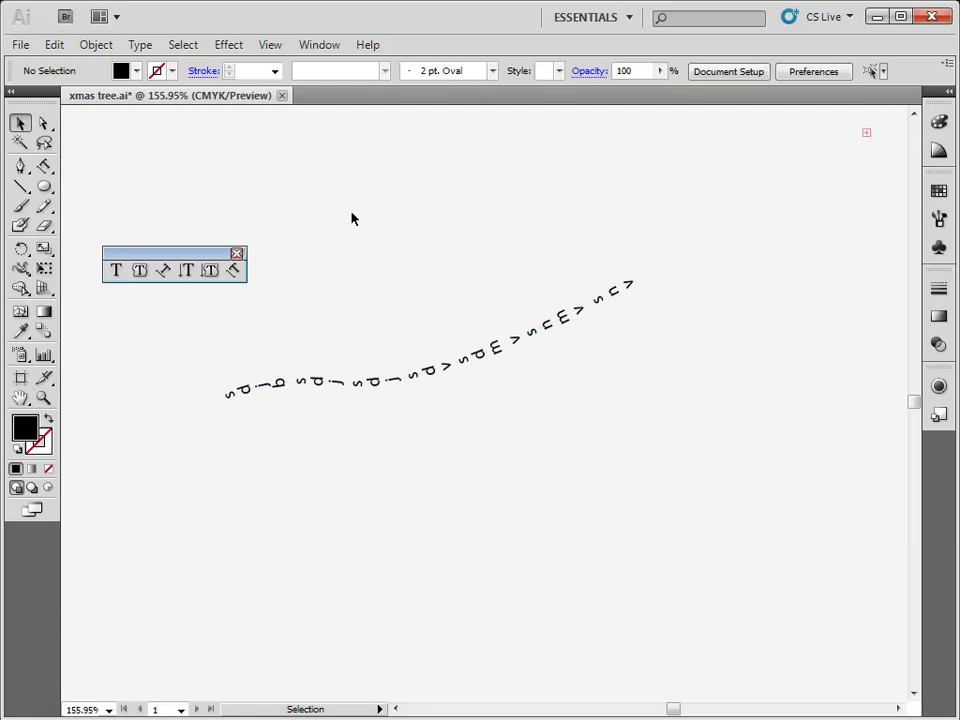
{"action": "key", "text": "Tab"}
{"action": "left_click_drag", "start_coordinate": [440, 330], "coordinate": [668, 278]}
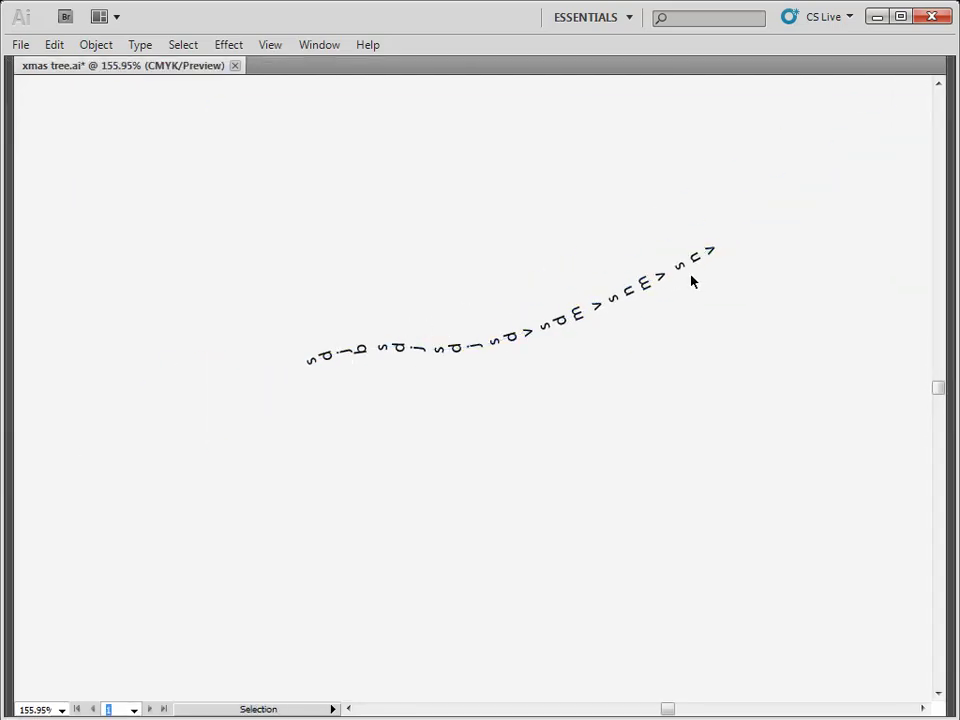
{"action": "key", "text": "ctrl+0"}
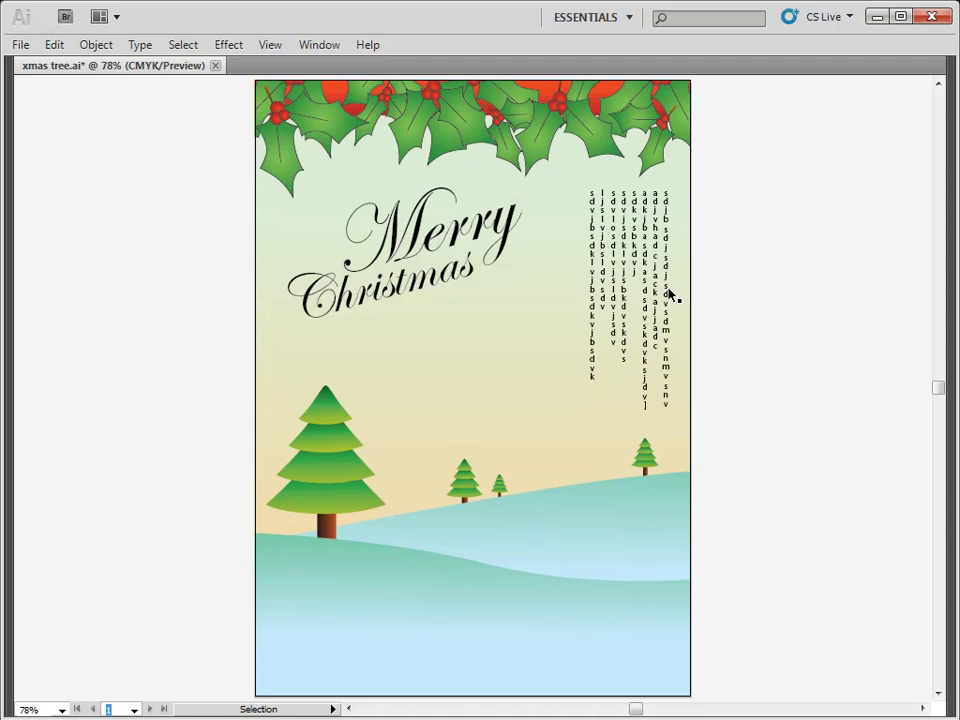
Step: Zoom back to the card and delete the vertical filler-text columns at its upper right
{"action": "key", "text": "ctrl+minus"}
{"action": "key", "text": "ctrl+minus"}
{"action": "key", "text": "ctrl+minus"}
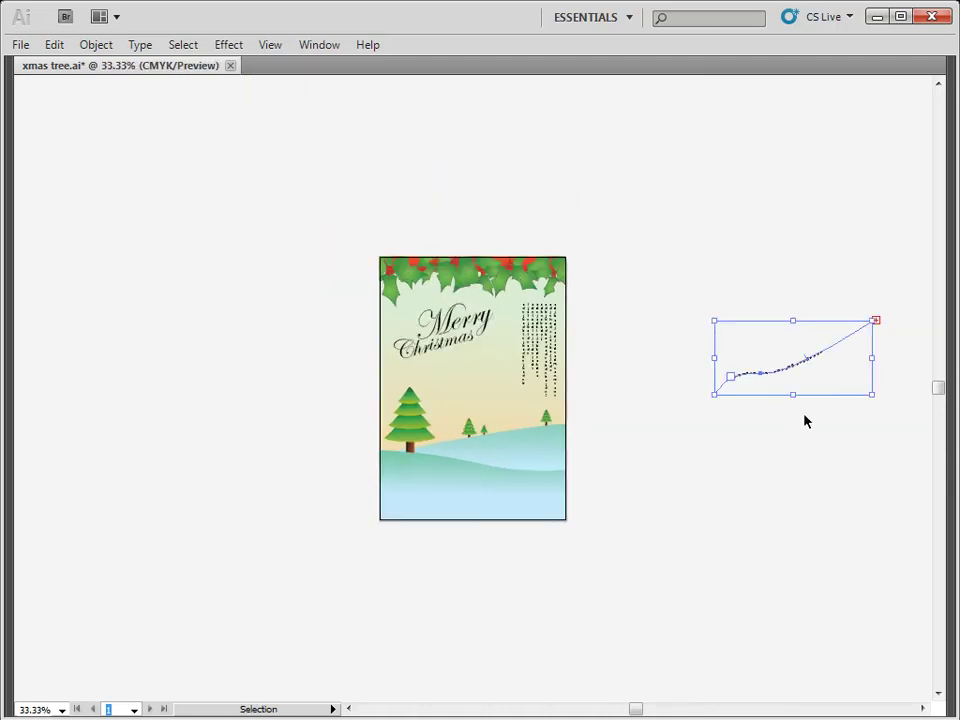
{"action": "left_click", "coordinate": [778, 401], "text": "ctrl"}
{"action": "key", "text": "ctrl+0"}
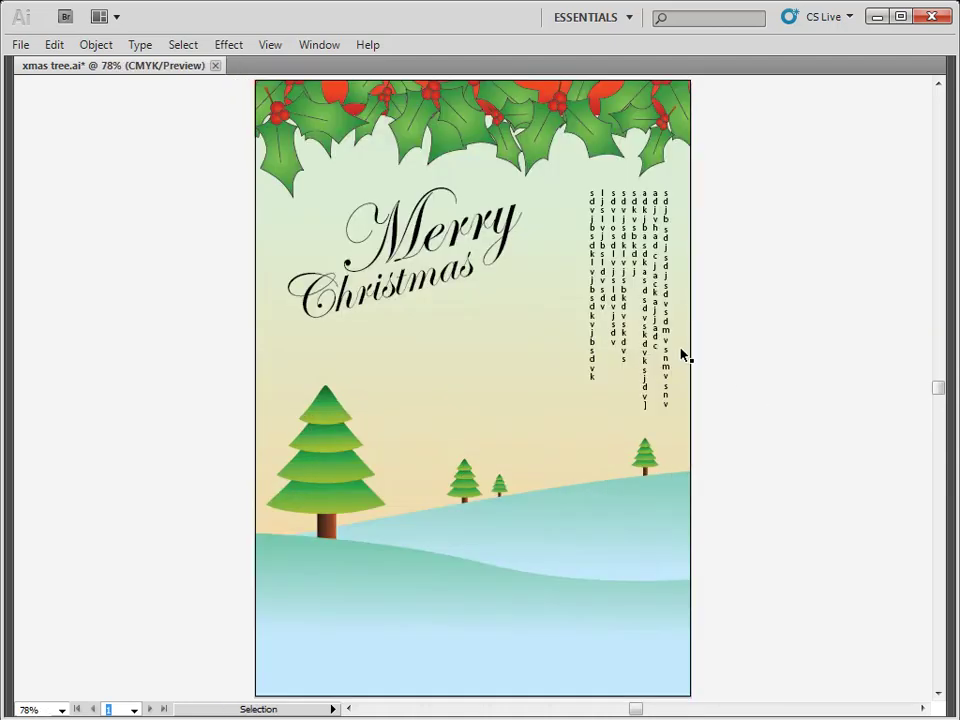
{"action": "left_click", "coordinate": [623, 303]}
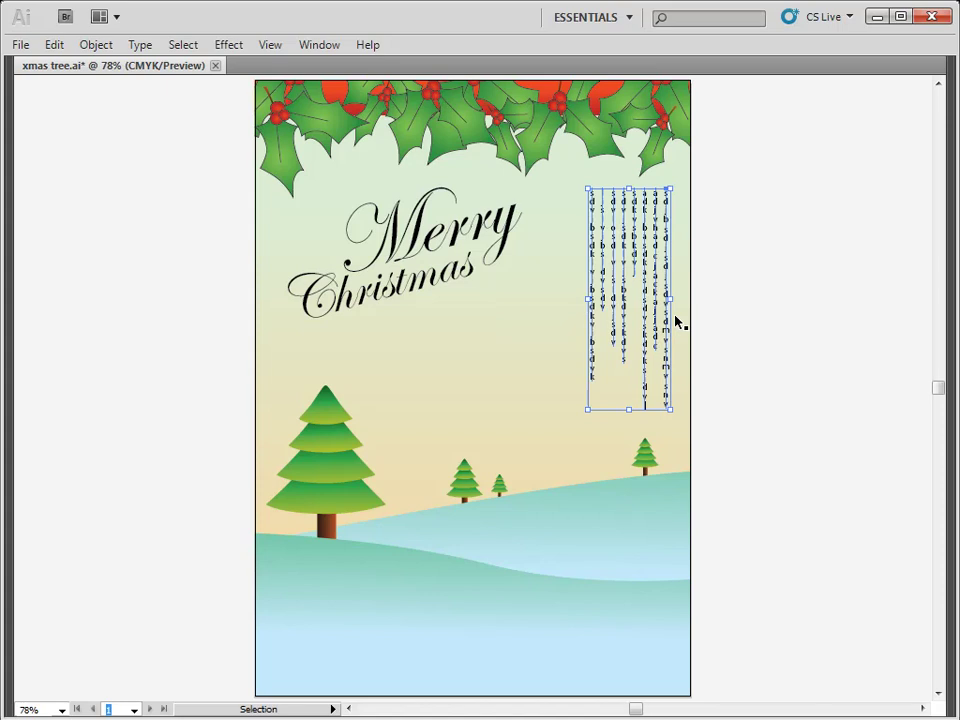
{"action": "key", "text": "Tab"}
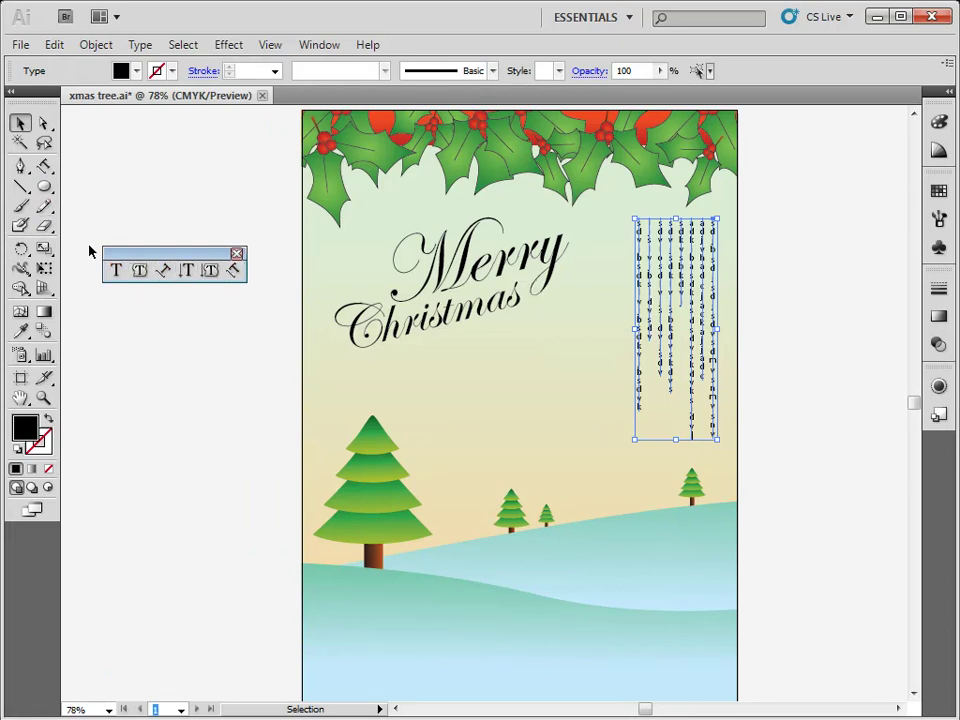
{"action": "left_click", "coordinate": [20, 122]}
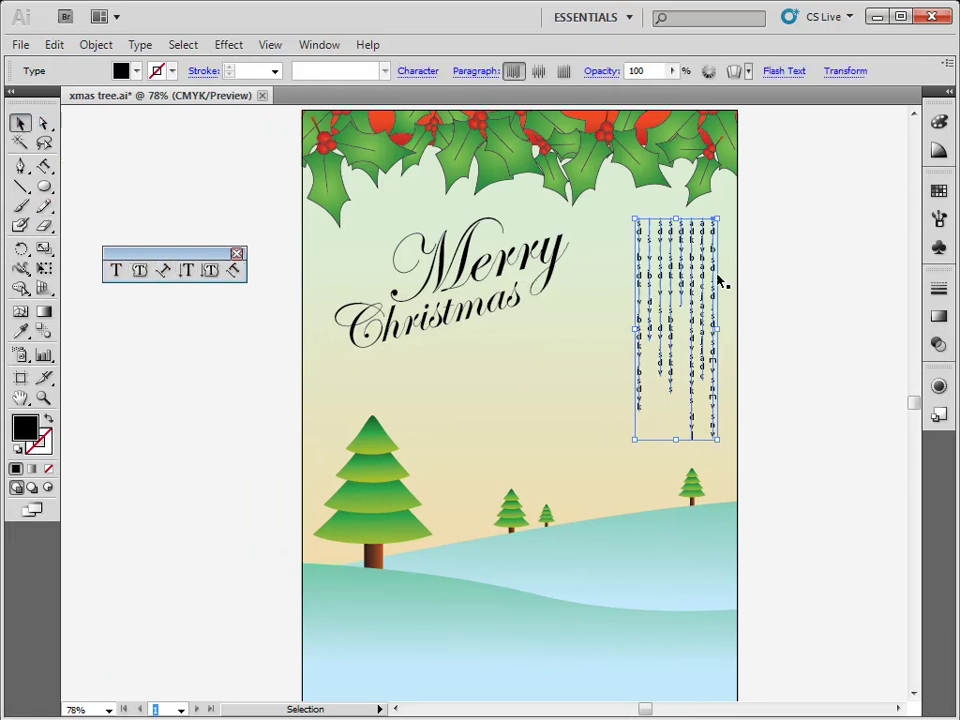
{"action": "key", "text": "Delete"}
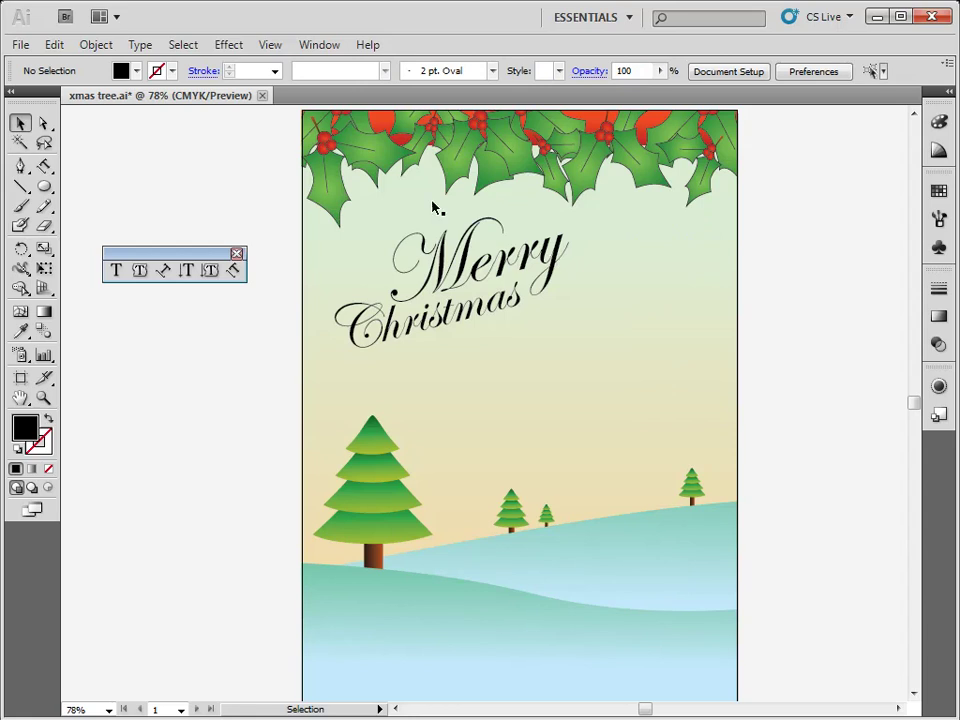
Step: Create a new Print-profile A4 document, 210 × 297 mm, in portrait orientation
{"action": "left_click", "coordinate": [21, 45]}
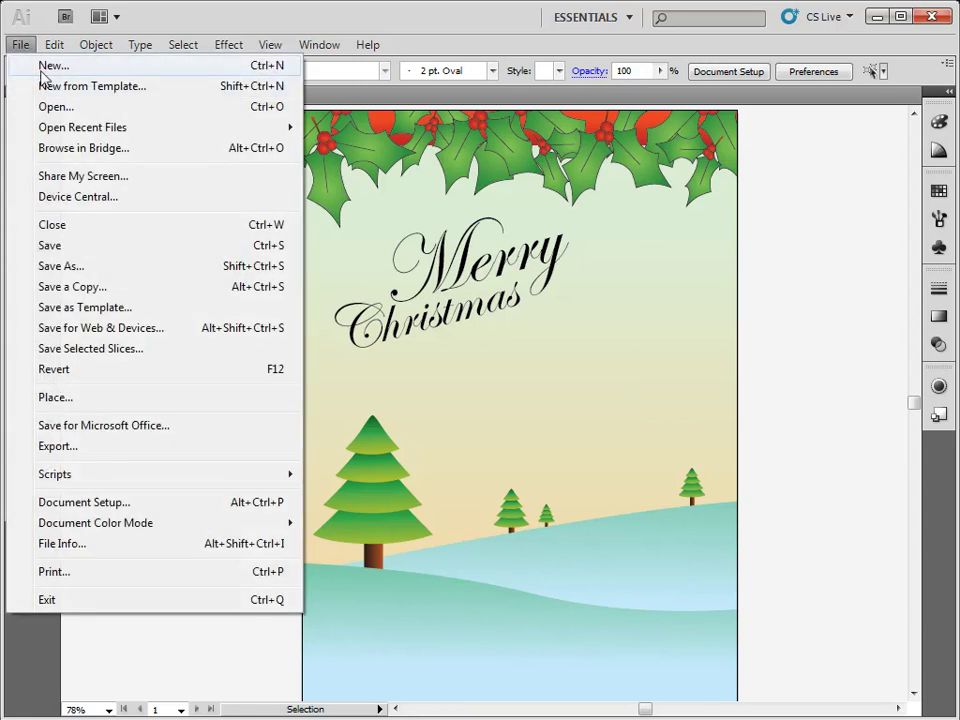
{"action": "left_click", "coordinate": [43, 66]}
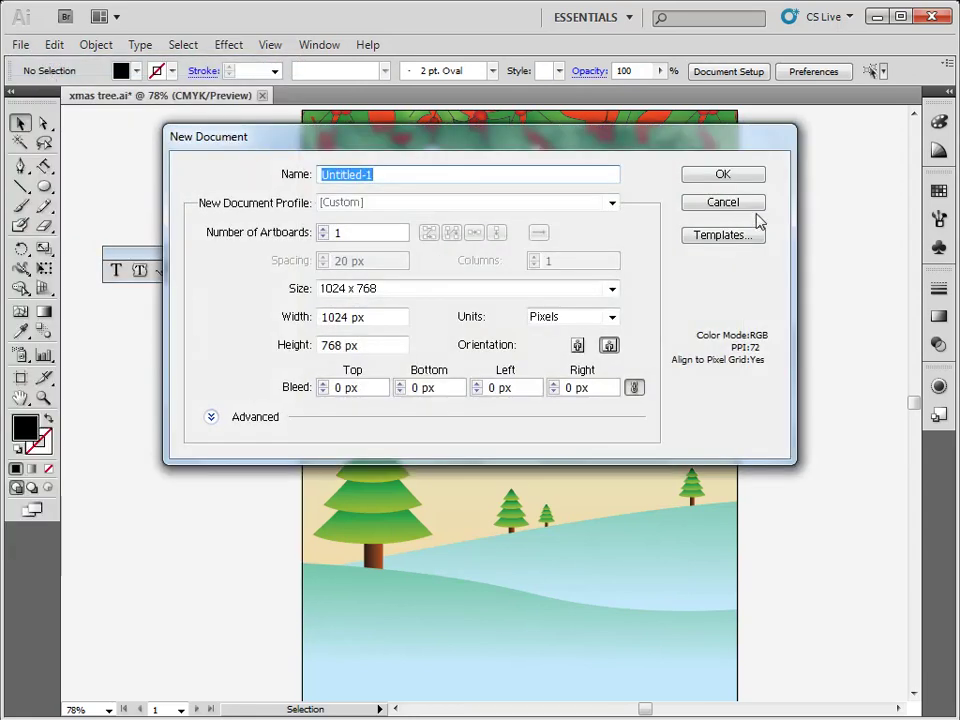
{"action": "left_click", "coordinate": [757, 211]}
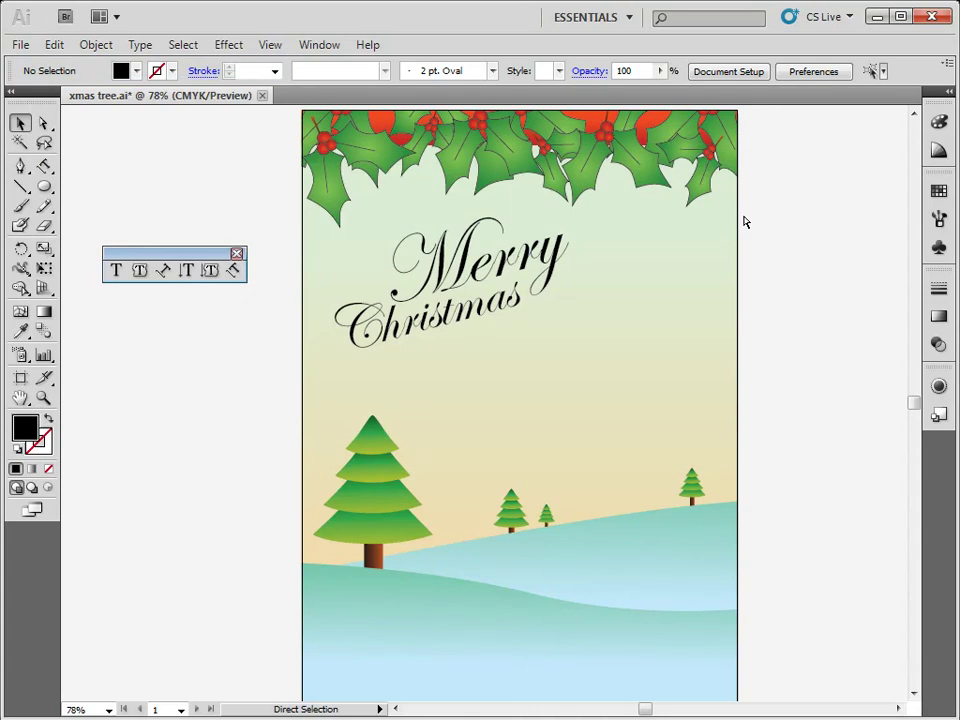
{"action": "key", "text": "ctrl+n"}
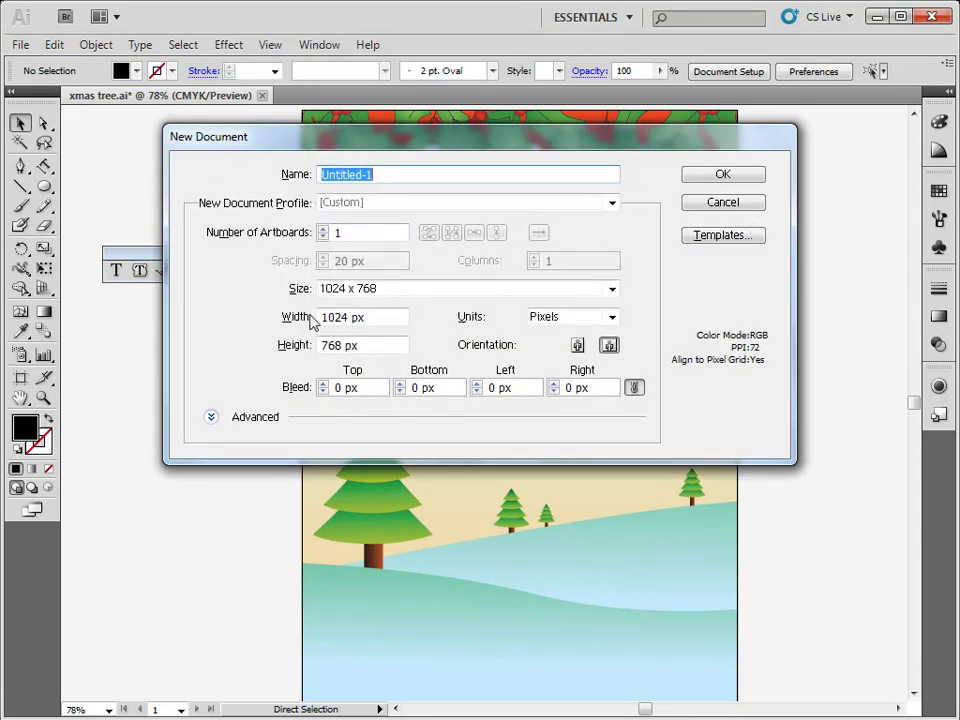
{"action": "left_click", "coordinate": [553, 297]}
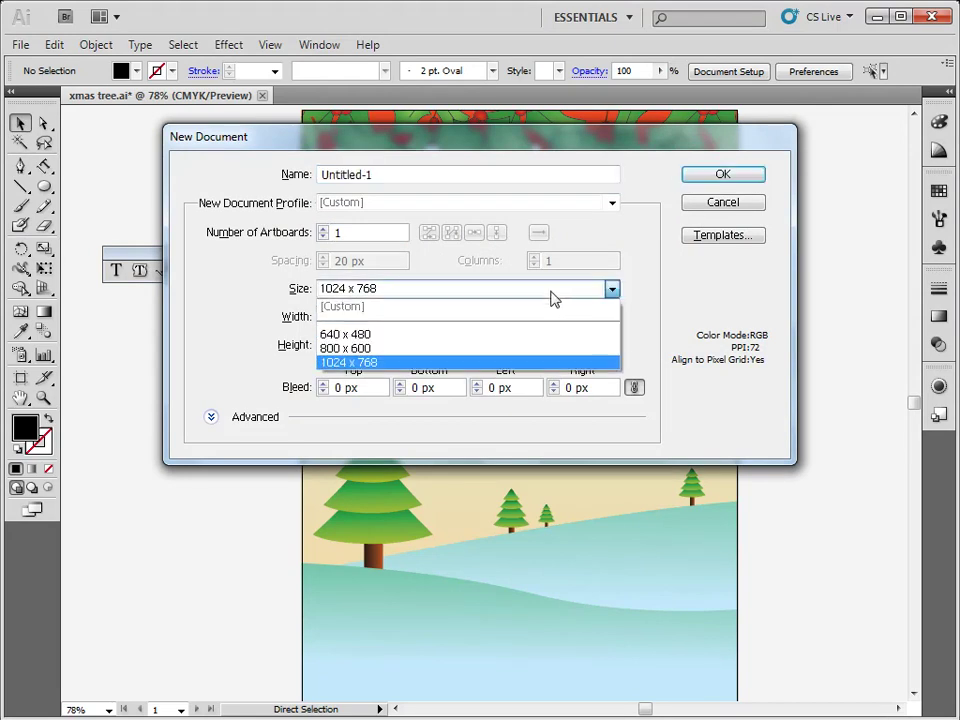
{"action": "left_click", "coordinate": [612, 290]}
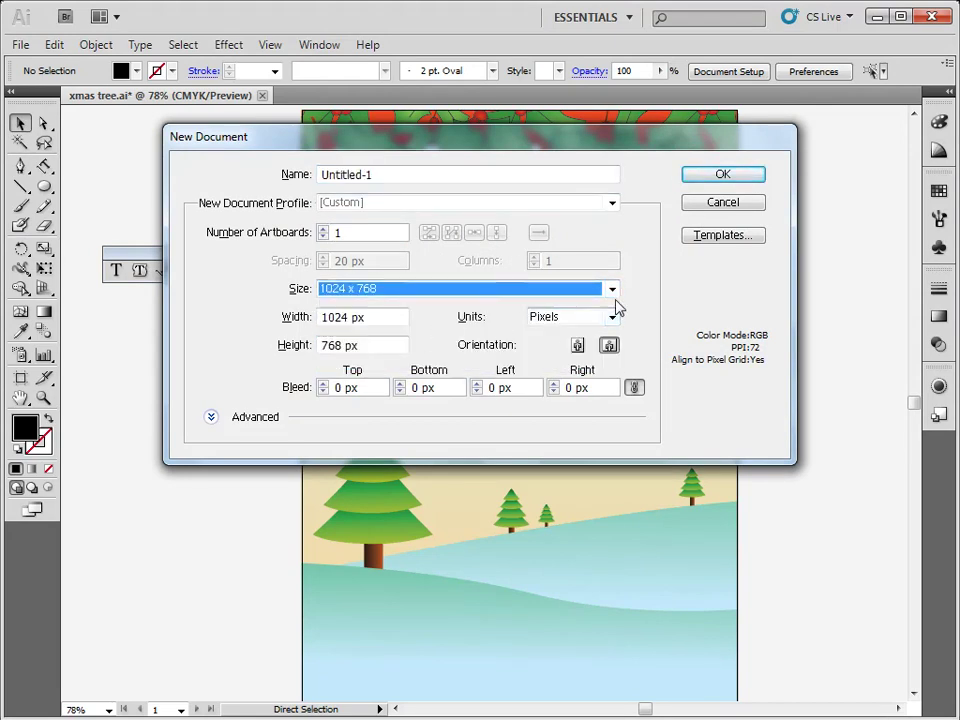
{"action": "left_click", "coordinate": [612, 203]}
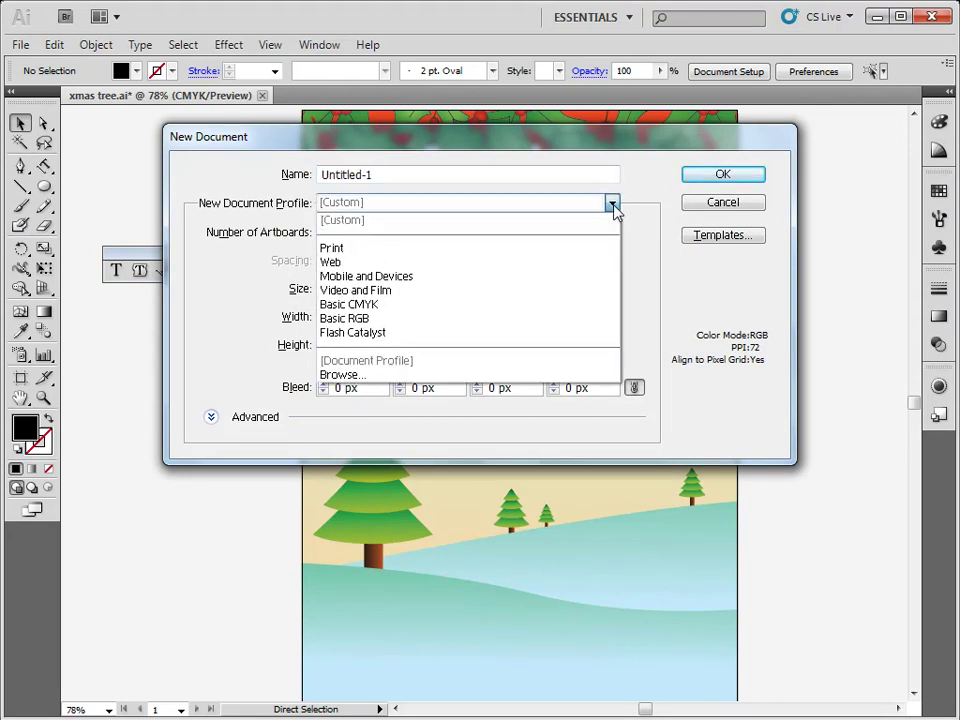
{"action": "left_click", "coordinate": [583, 248]}
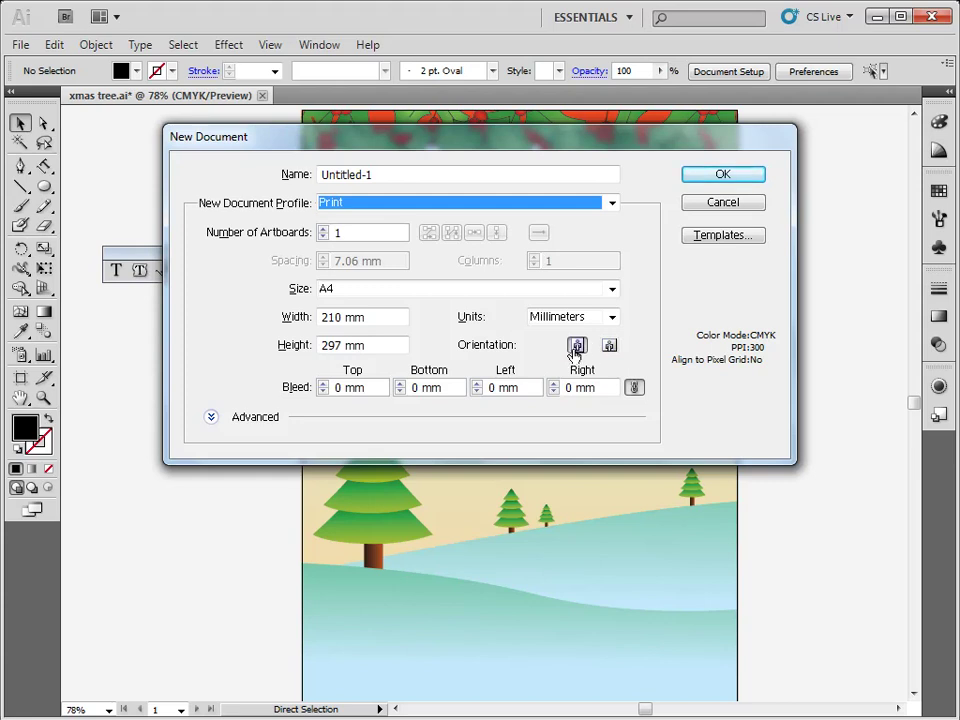
{"action": "left_click", "coordinate": [609, 346]}
{"action": "left_click", "coordinate": [578, 347]}
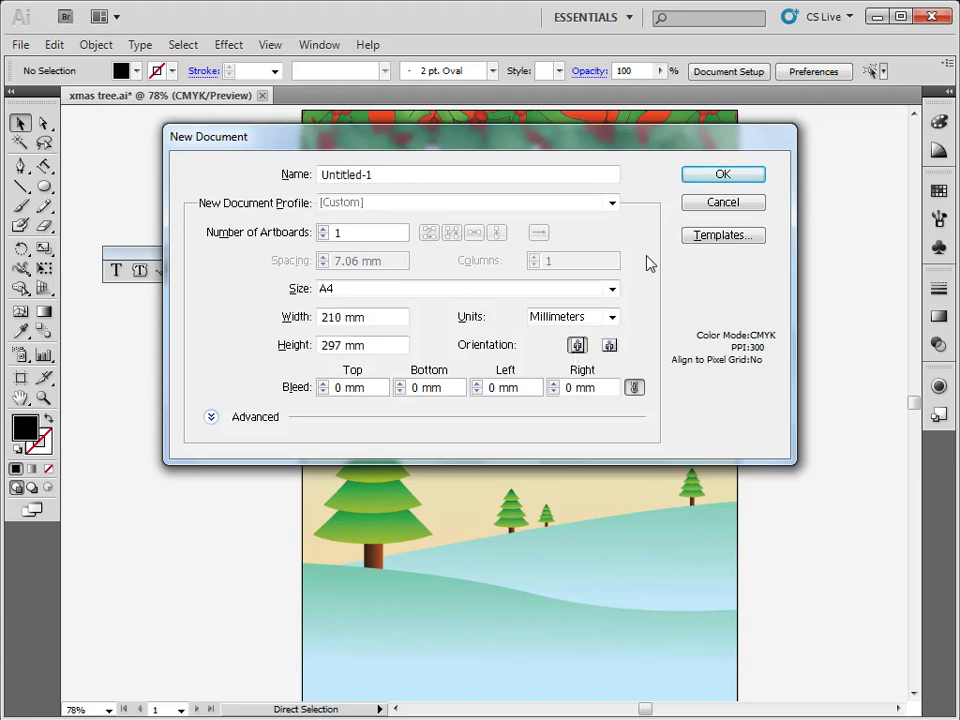
{"action": "left_click", "coordinate": [712, 176]}
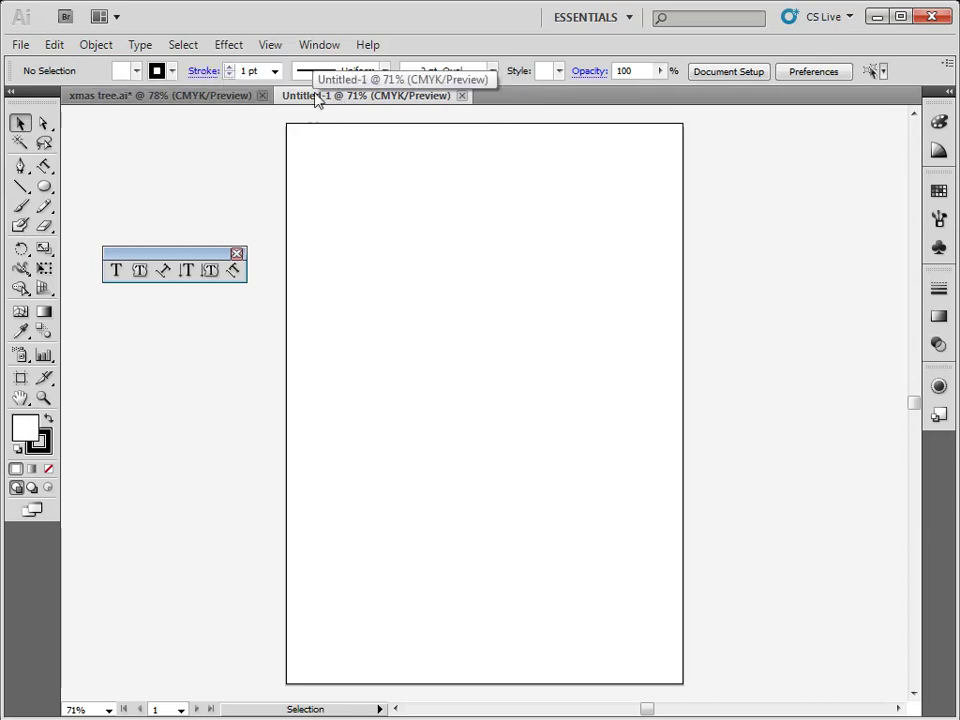
Step: Switch back and forth between the xmas tree.ai and Untitled-1 tabs, ending on xmas tree.ai
{"action": "left_click", "coordinate": [156, 96]}
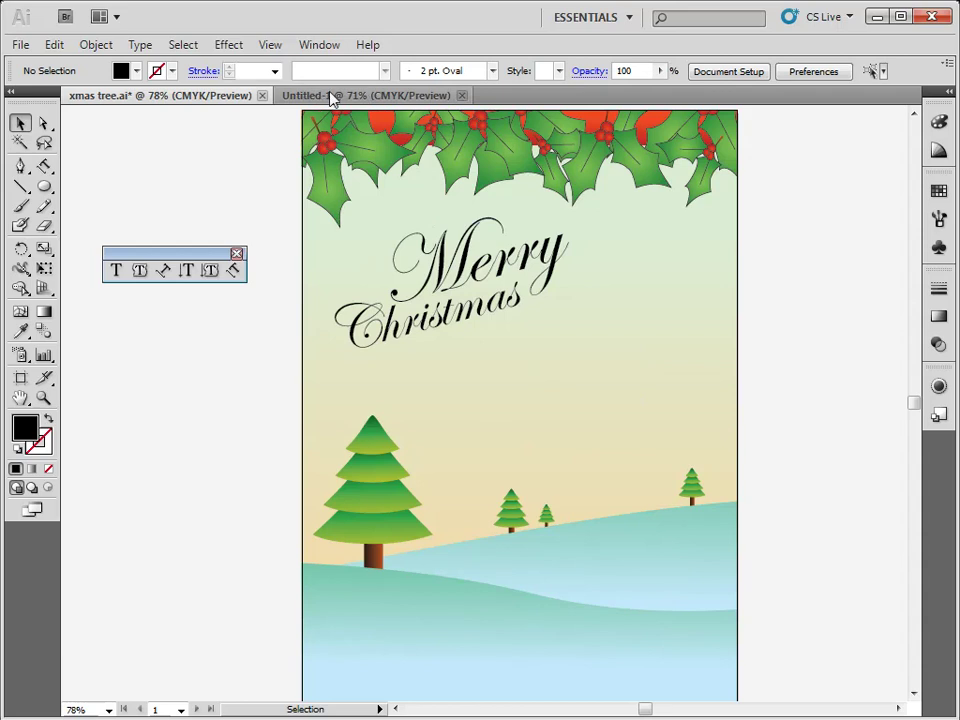
{"action": "left_click", "coordinate": [380, 97]}
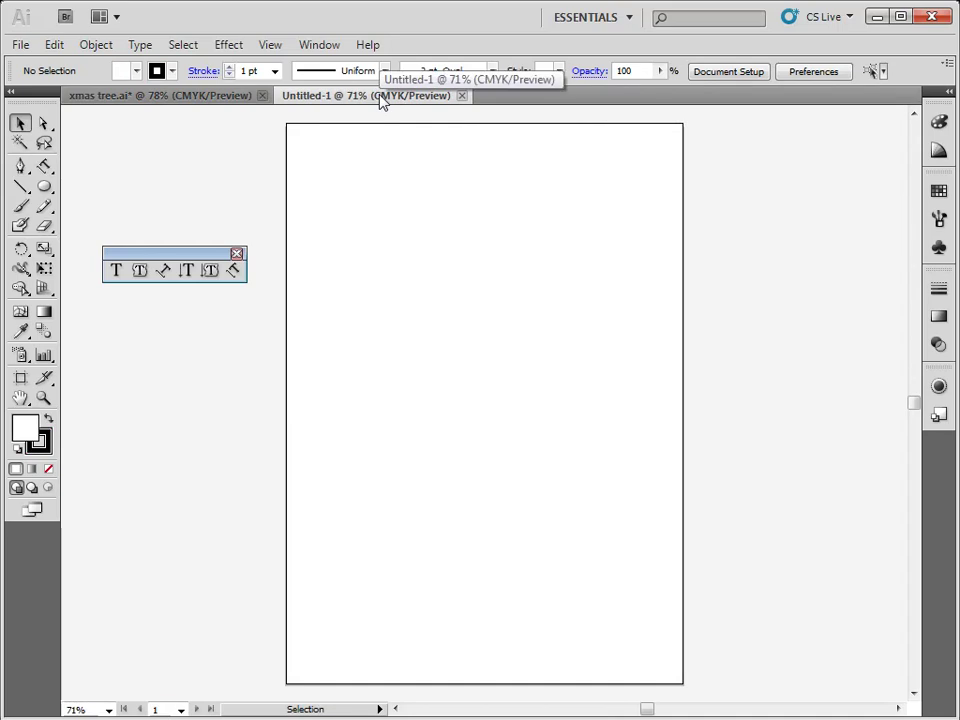
{"action": "left_click", "coordinate": [179, 98]}
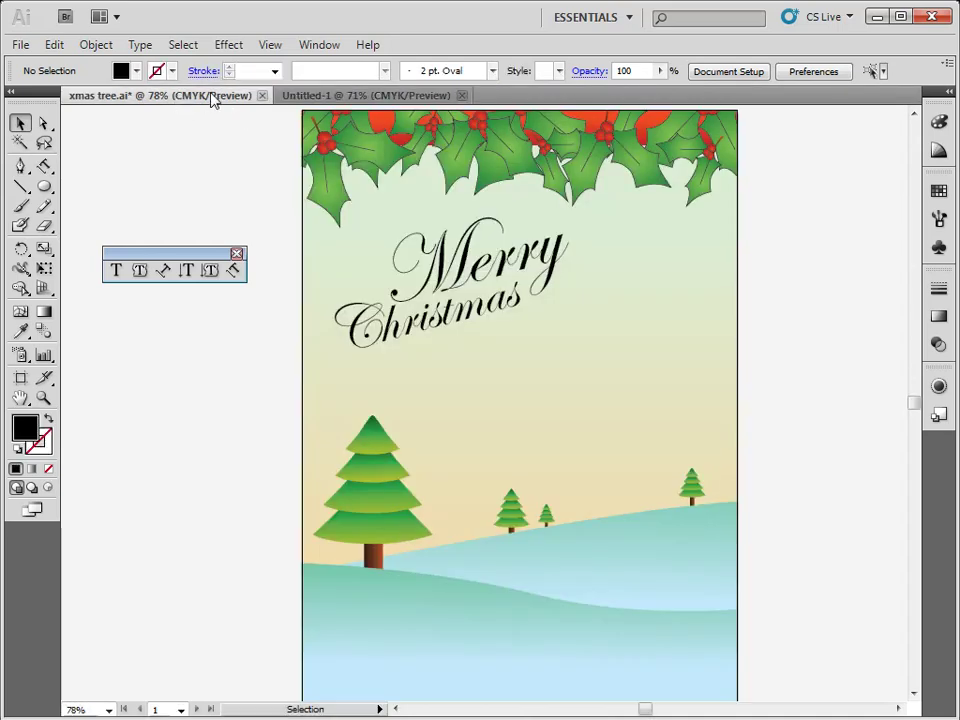
{"action": "left_click", "coordinate": [400, 96]}
{"action": "left_click", "coordinate": [180, 103]}
{"action": "left_click", "coordinate": [339, 99]}
{"action": "left_click", "coordinate": [190, 104]}
{"action": "left_click", "coordinate": [317, 100]}
{"action": "left_click", "coordinate": [189, 103]}
{"action": "left_click", "coordinate": [332, 100]}
{"action": "left_click", "coordinate": [218, 102]}
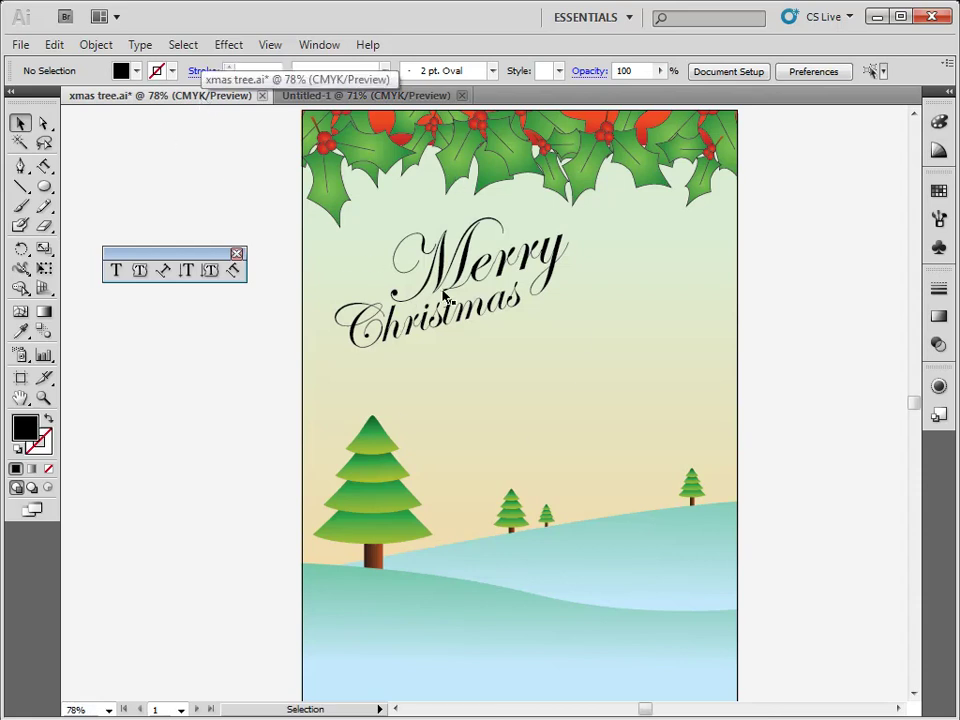
Step: Drag a copy of the Christmas script text from the card onto the Untitled-1 page
{"action": "left_click", "coordinate": [381, 95]}
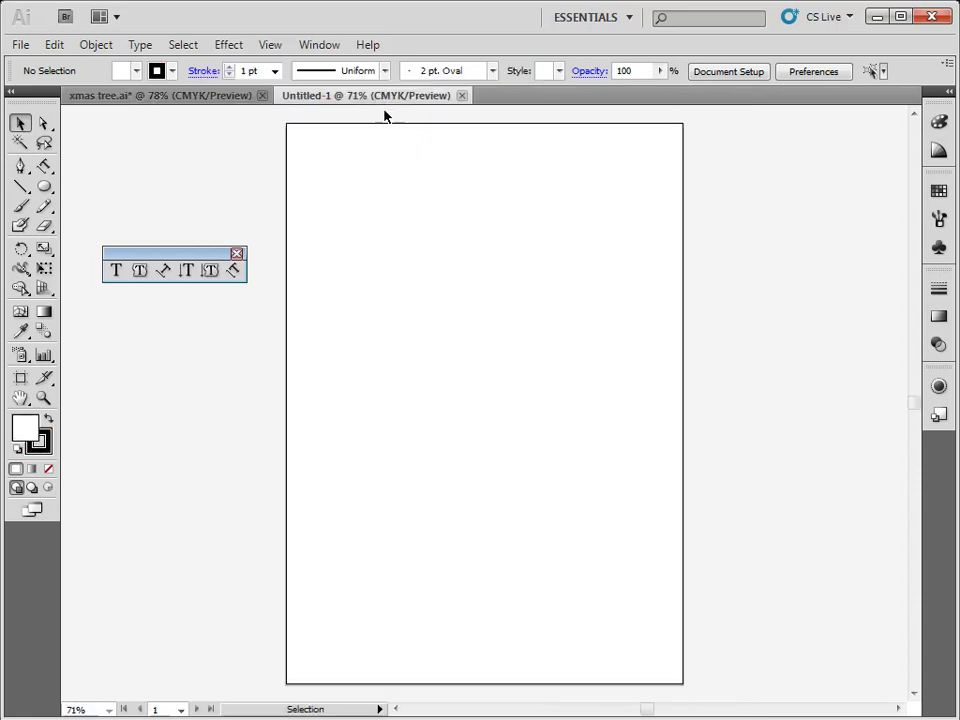
{"action": "left_click", "coordinate": [199, 97]}
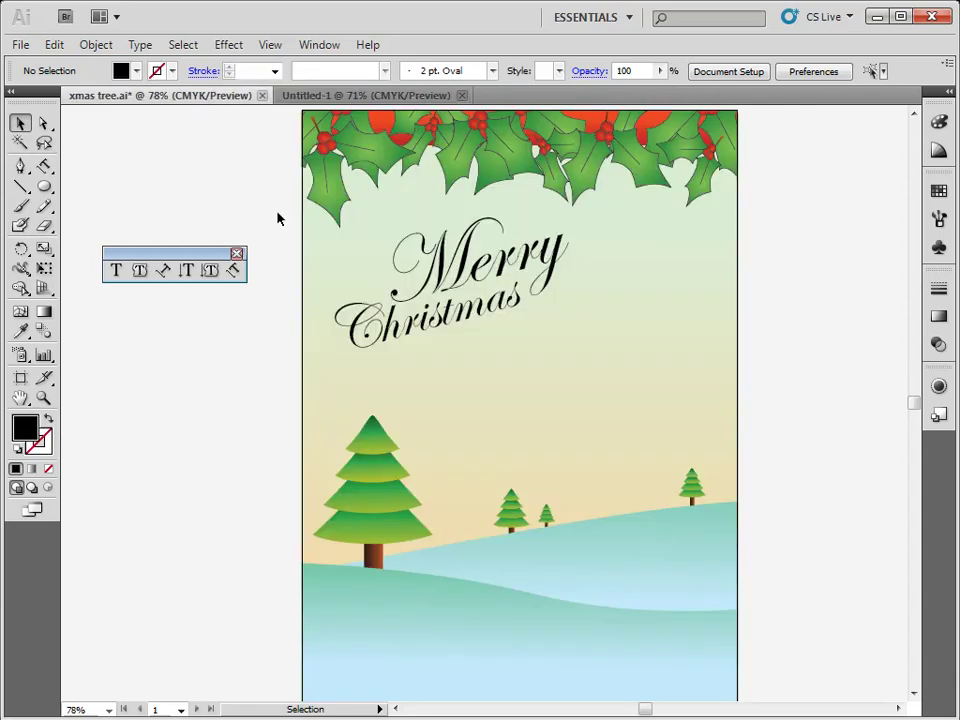
{"action": "left_click_drag", "start_coordinate": [444, 325], "coordinate": [453, 300]}
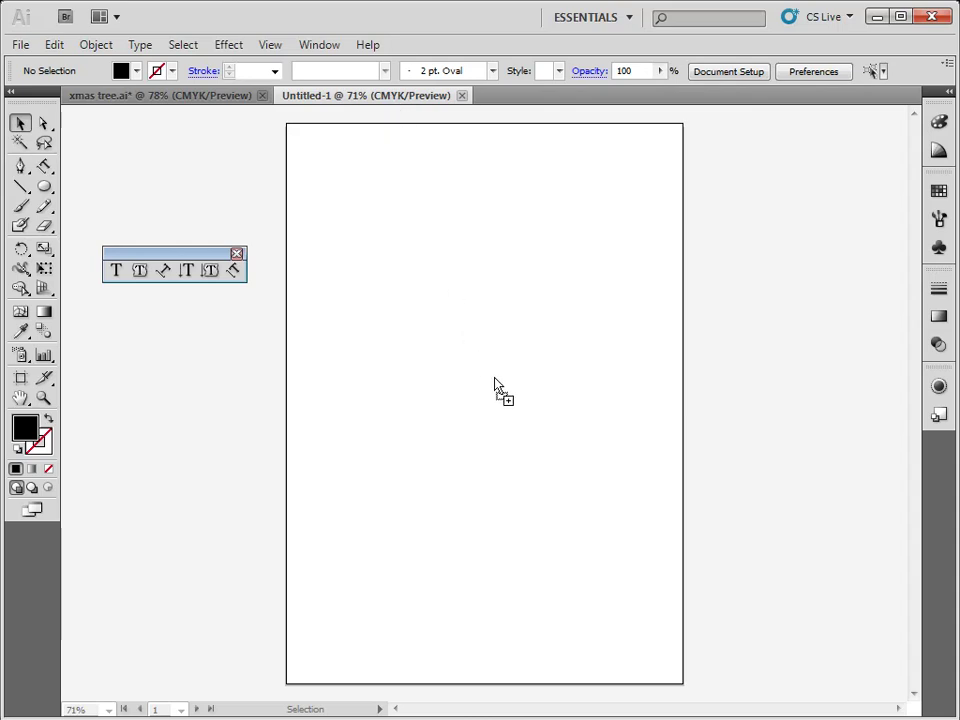
{"action": "left_click_drag", "start_coordinate": [494, 381], "coordinate": [494, 381]}
{"action": "left_click_drag", "start_coordinate": [494, 381], "coordinate": [494, 382]}
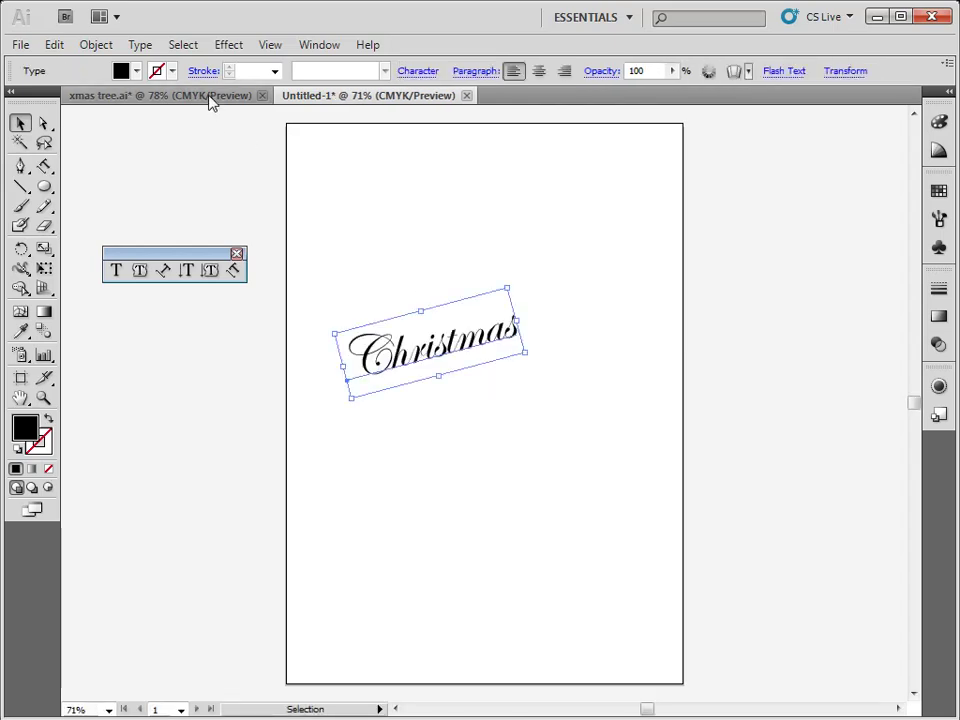
Step: Copy the Merry text into Untitled-1 and place it just above Christmas
{"action": "left_click", "coordinate": [210, 96]}
{"action": "left_click_drag", "start_coordinate": [527, 263], "coordinate": [389, 108]}
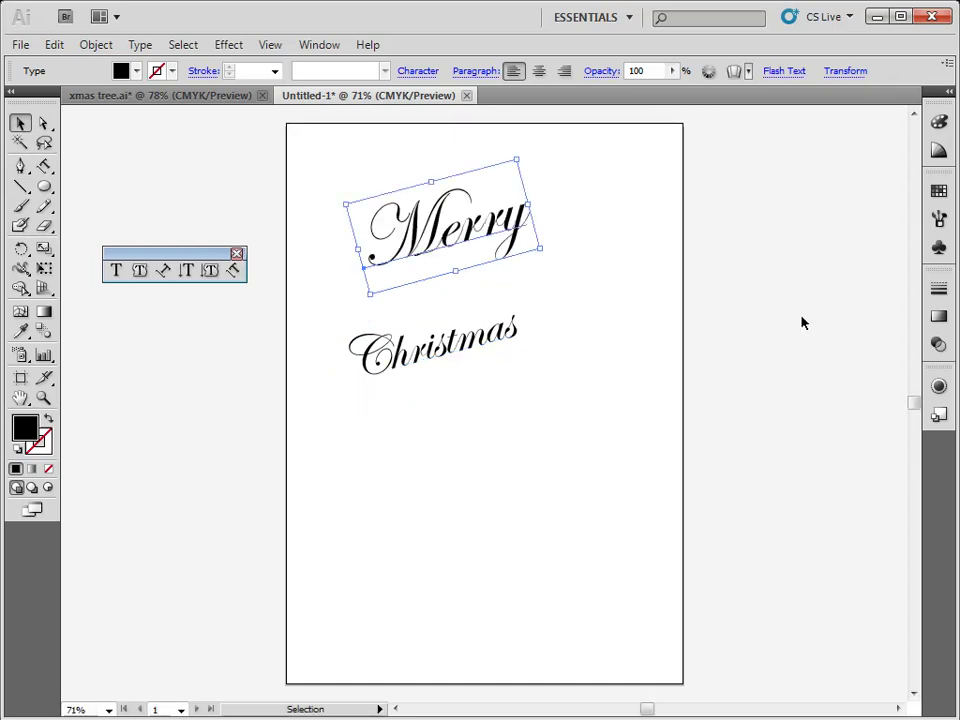
{"action": "left_click", "coordinate": [801, 321]}
{"action": "left_click_drag", "start_coordinate": [477, 262], "coordinate": [461, 298]}
{"action": "left_click", "coordinate": [190, 97]}
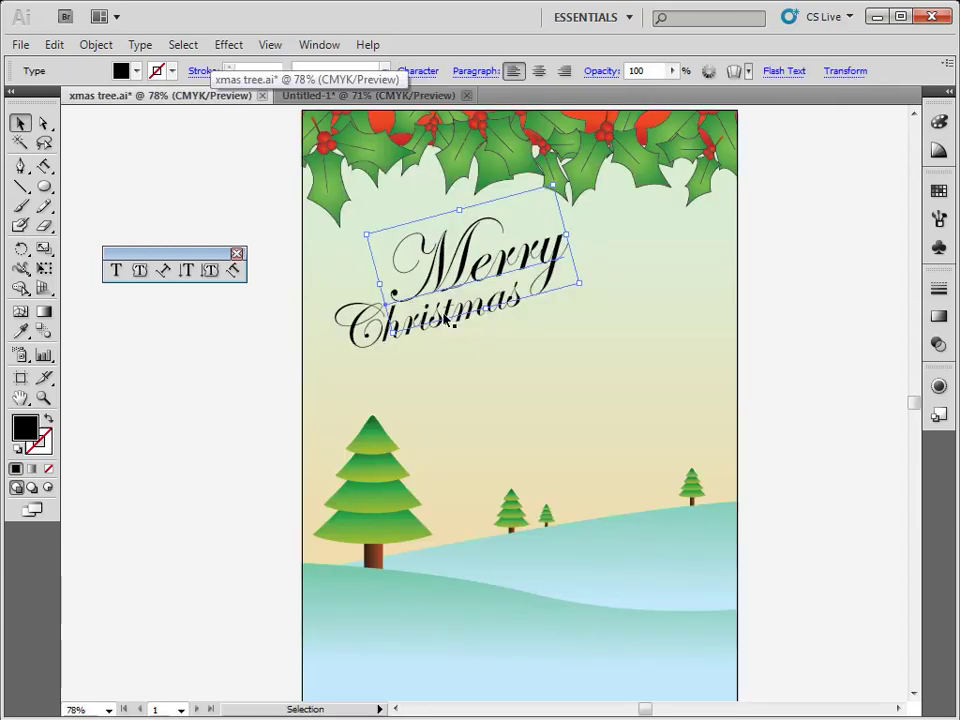
{"action": "left_click", "coordinate": [450, 96]}
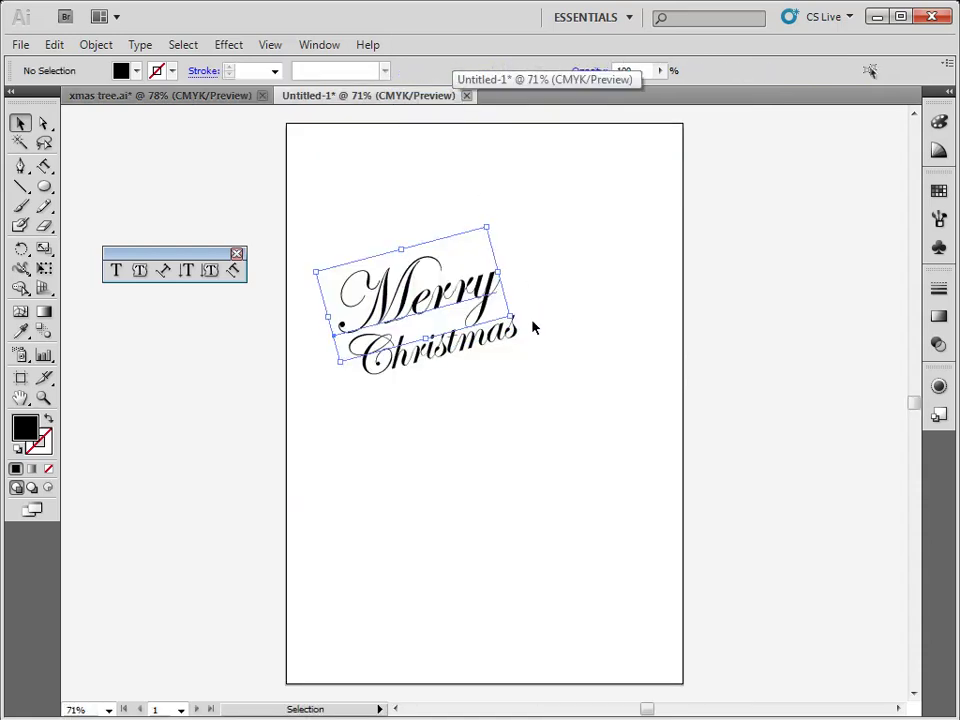
Step: Undo the copied greeting words with Ctrl+Z
{"action": "key", "text": "ctrl+z"}
{"action": "key", "text": "ctrl+z"}
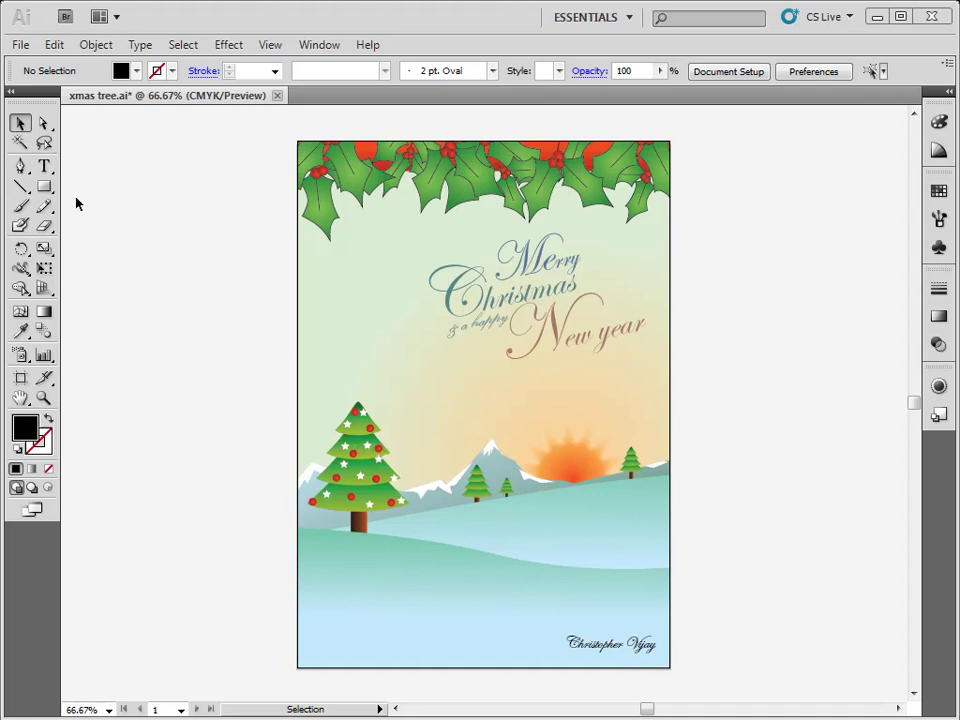
Step: Select and then deselect the card artwork group, and bring up the Gradient panel
{"action": "left_click_drag", "start_coordinate": [44, 186], "coordinate": [104, 265]}
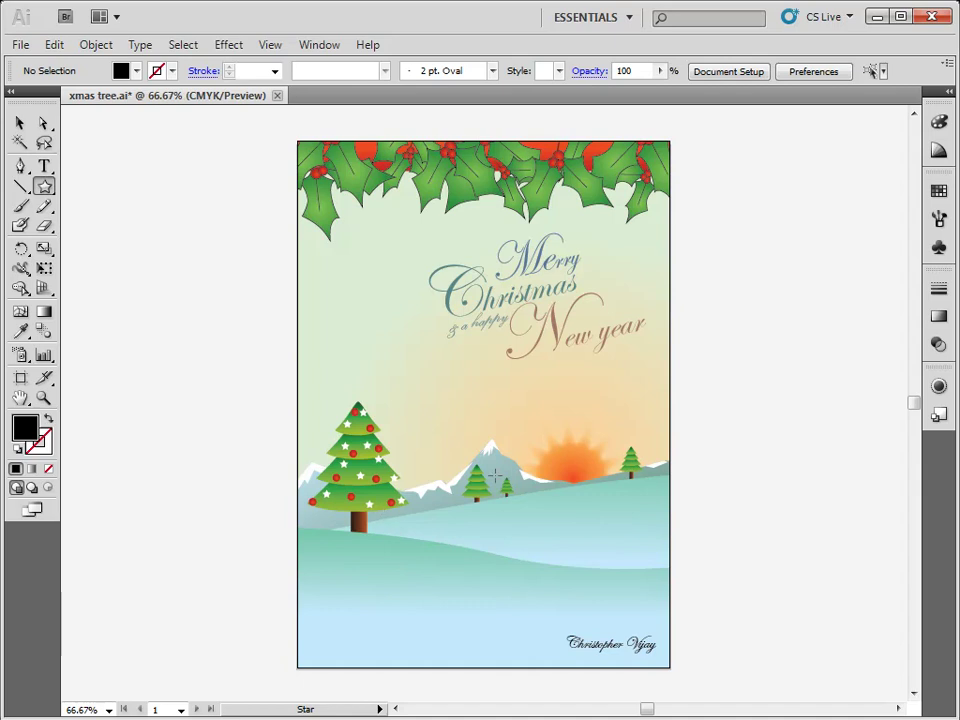
{"action": "left_click", "coordinate": [20, 122]}
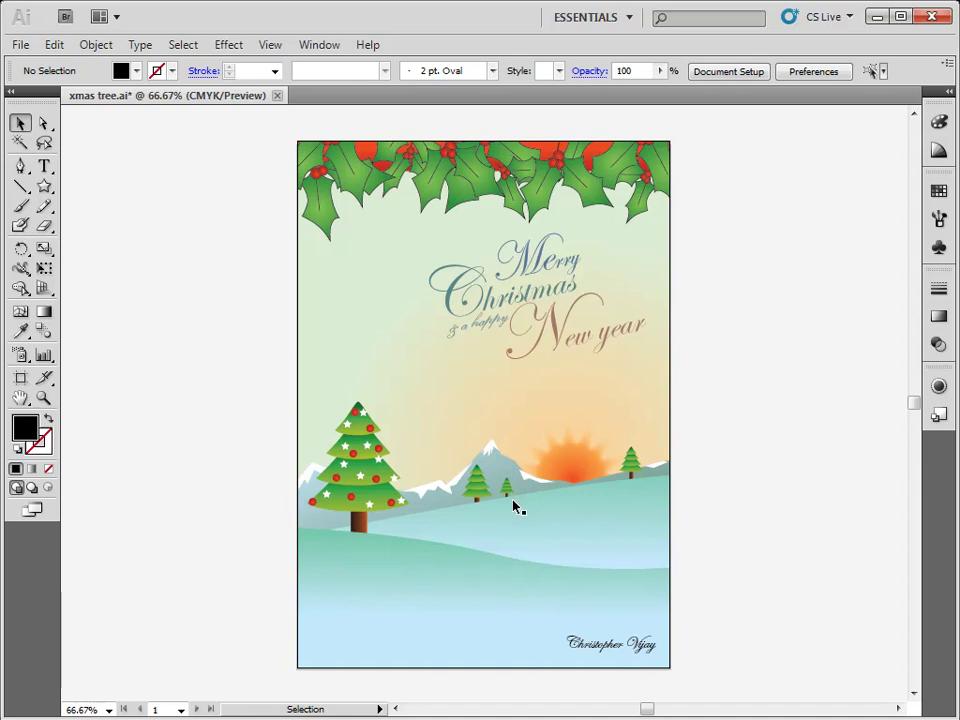
{"action": "left_click", "coordinate": [588, 449]}
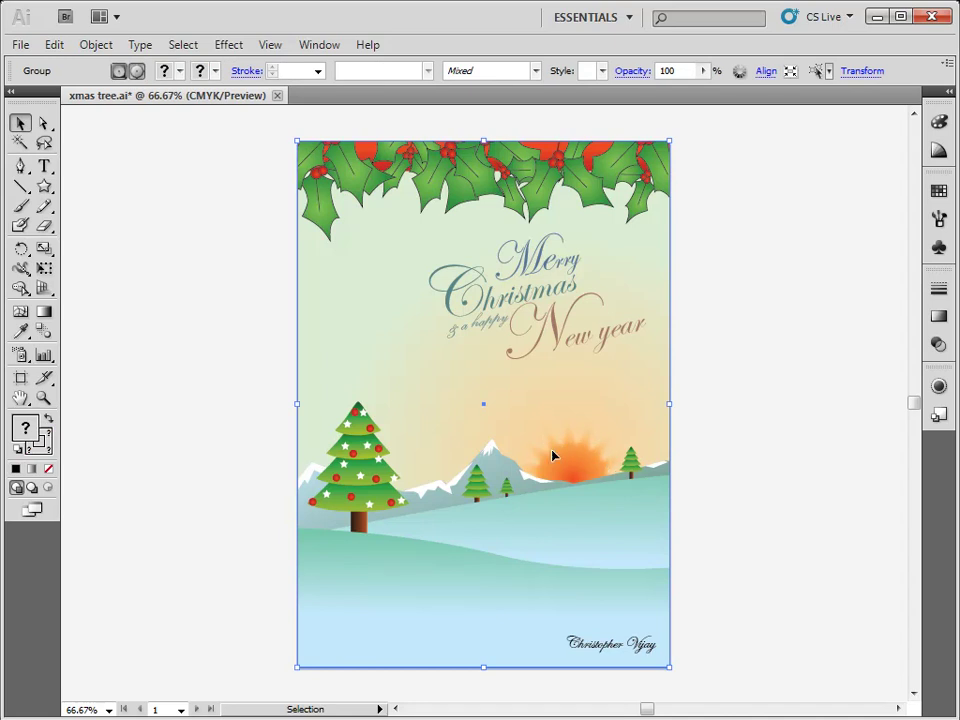
{"action": "left_click", "coordinate": [726, 410]}
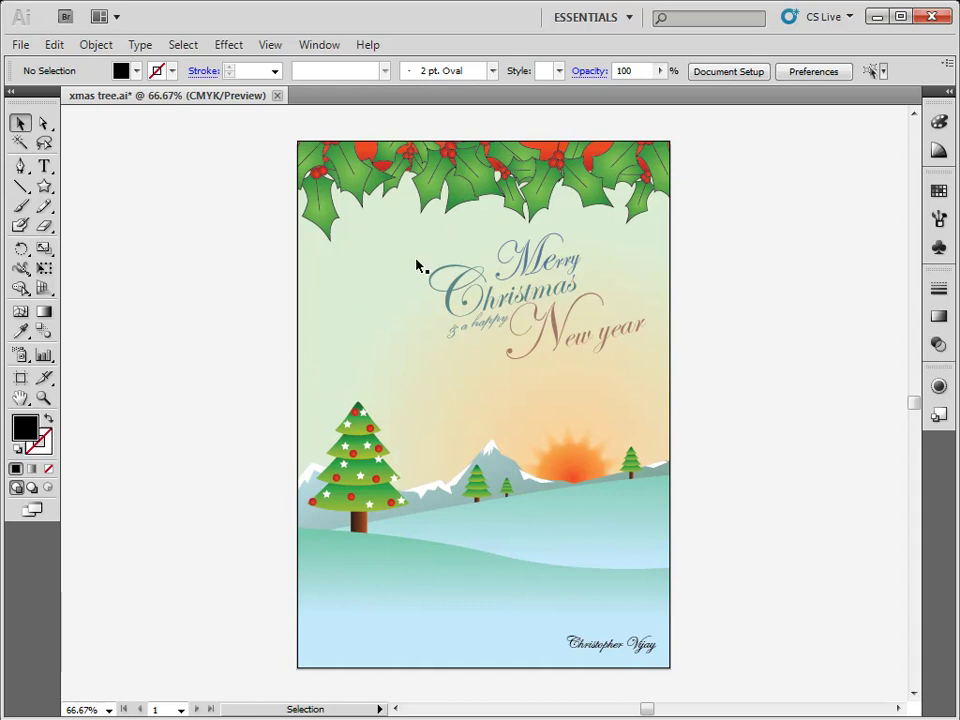
{"action": "left_click", "coordinate": [938, 316]}
Step: Try the gradient type choices and Gradient tool, then collapse the Gradient panel
{"action": "left_click", "coordinate": [898, 309]}
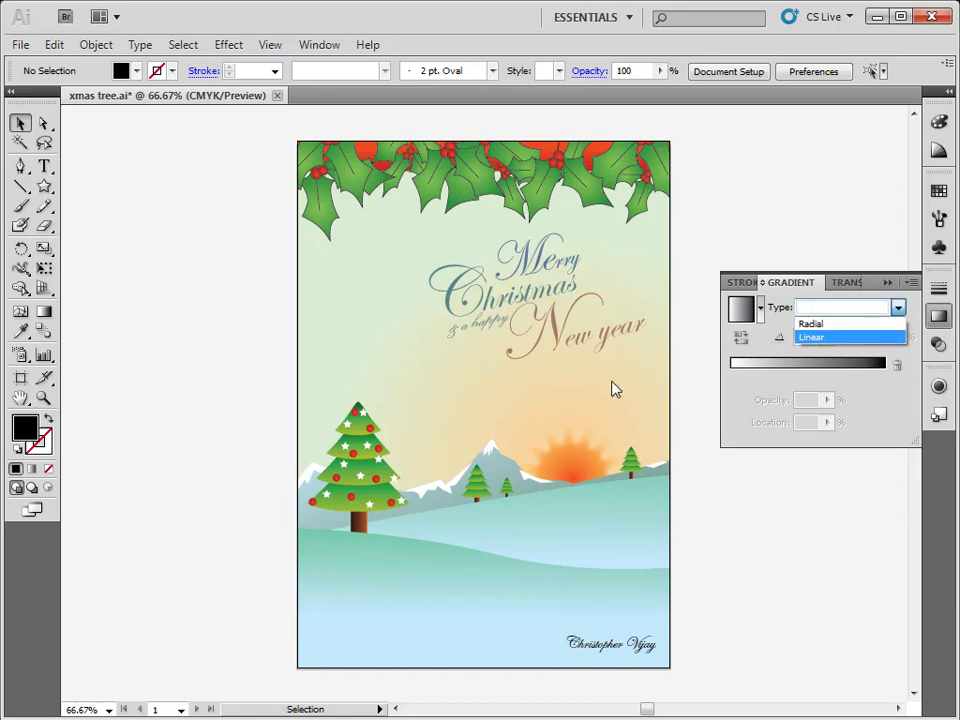
{"action": "left_click", "coordinate": [44, 312]}
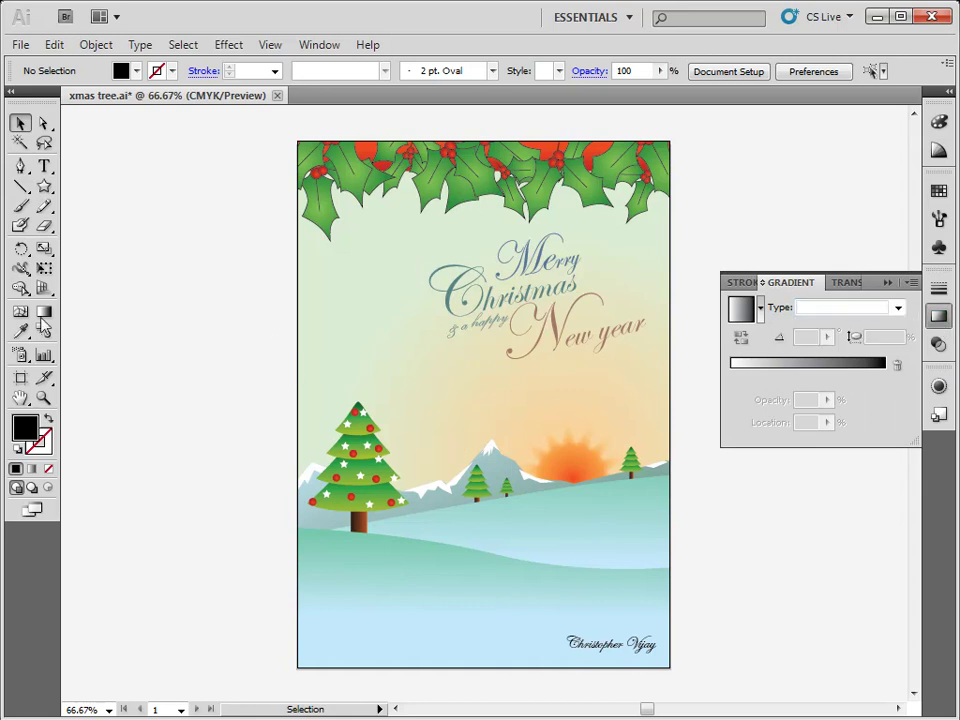
{"action": "left_click", "coordinate": [44, 311]}
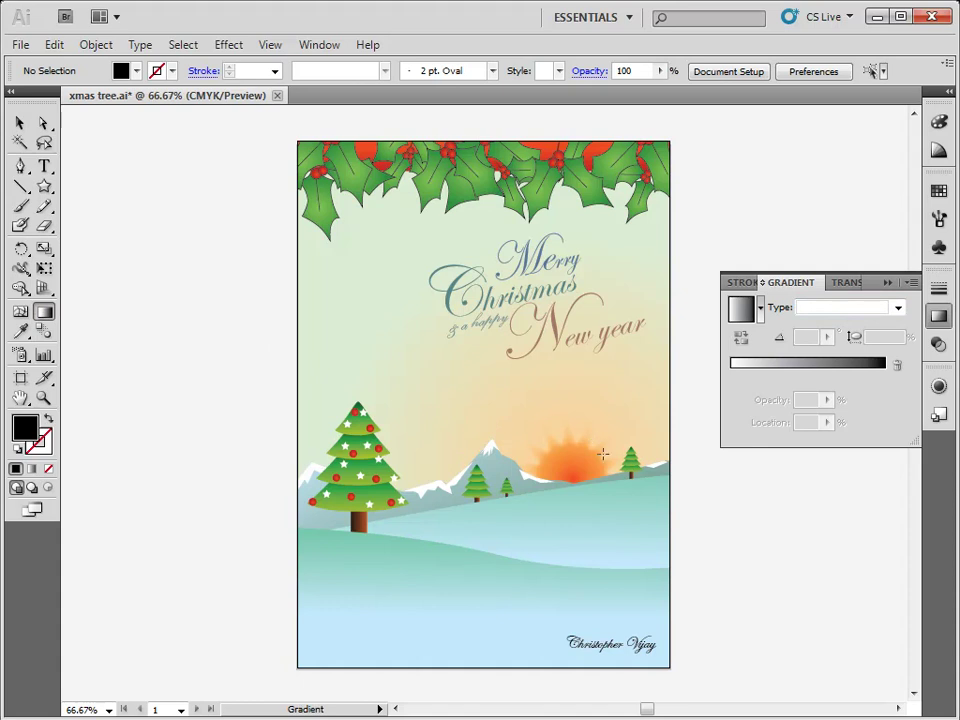
{"action": "left_click", "coordinate": [19, 122]}
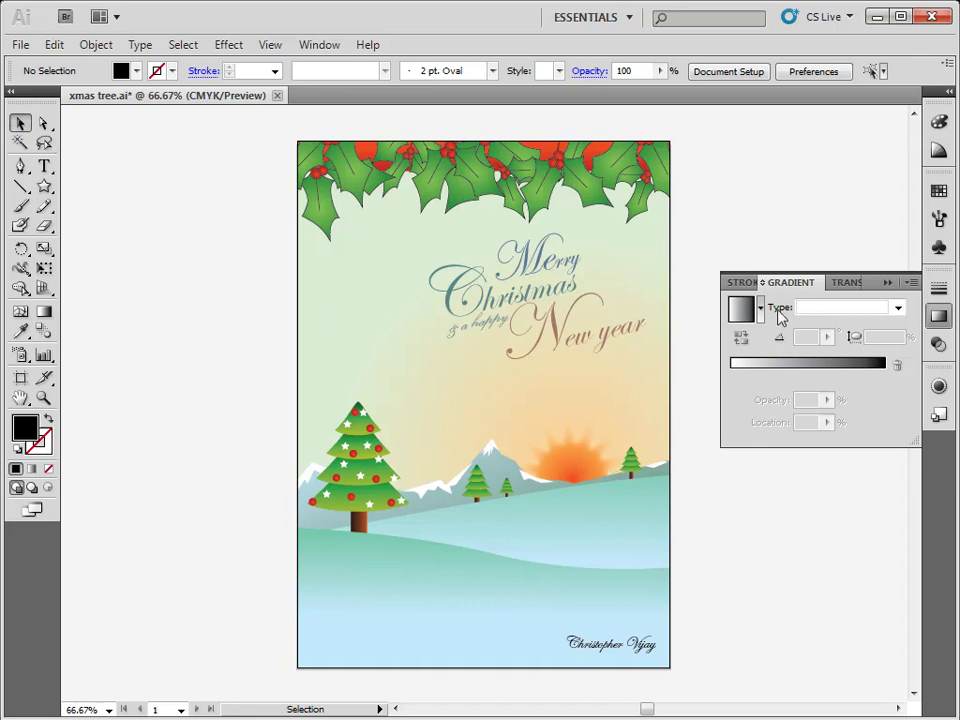
{"action": "left_click", "coordinate": [887, 282]}
Step: Pan the card right and draw a fourteen-point black star on the pasteboard left of it
{"action": "left_click", "coordinate": [44, 188]}
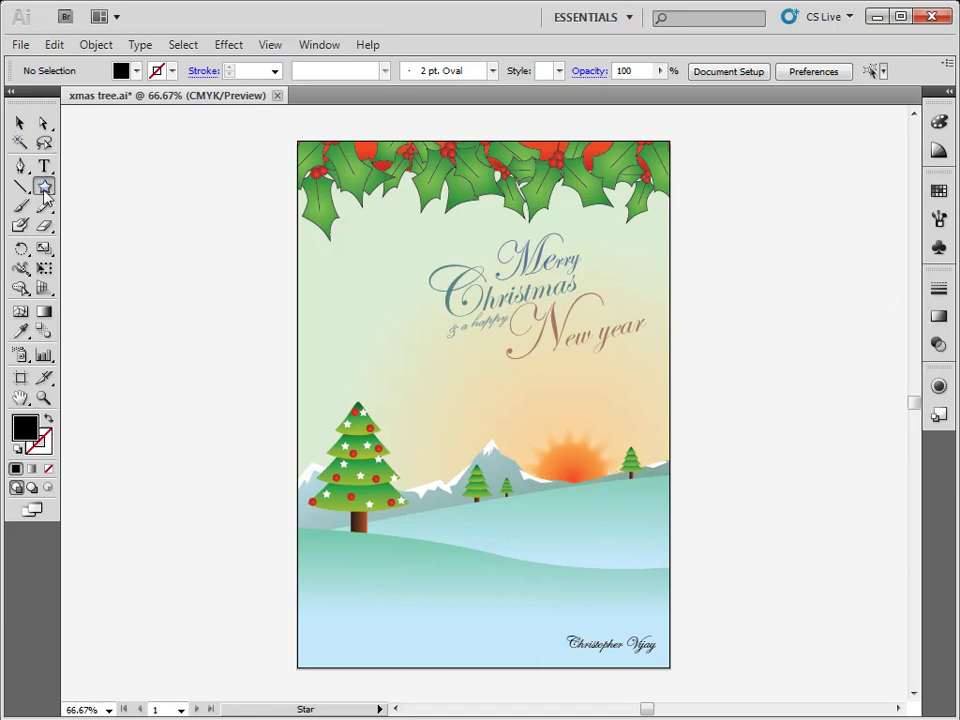
{"action": "key", "text": "space"}
{"action": "left_click_drag", "start_coordinate": [227, 339], "coordinate": [456, 341]}
{"action": "left_click_drag", "start_coordinate": [252, 304], "coordinate": [307, 381]}
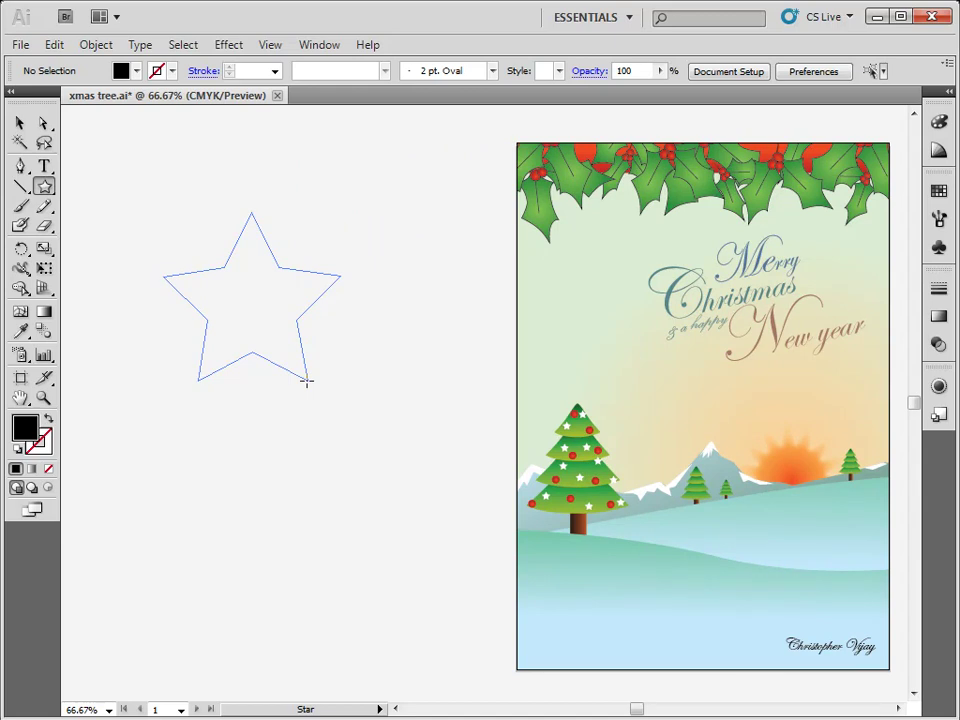
{"action": "key", "text": "Up"}
{"action": "key", "text": "Up"}
{"action": "key", "text": "Up"}
{"action": "key", "text": "Up"}
{"action": "key", "text": "Up"}
{"action": "key", "text": "Up"}
{"action": "key", "text": "Up"}
{"action": "key", "text": "Up"}
{"action": "key", "text": "Up"}
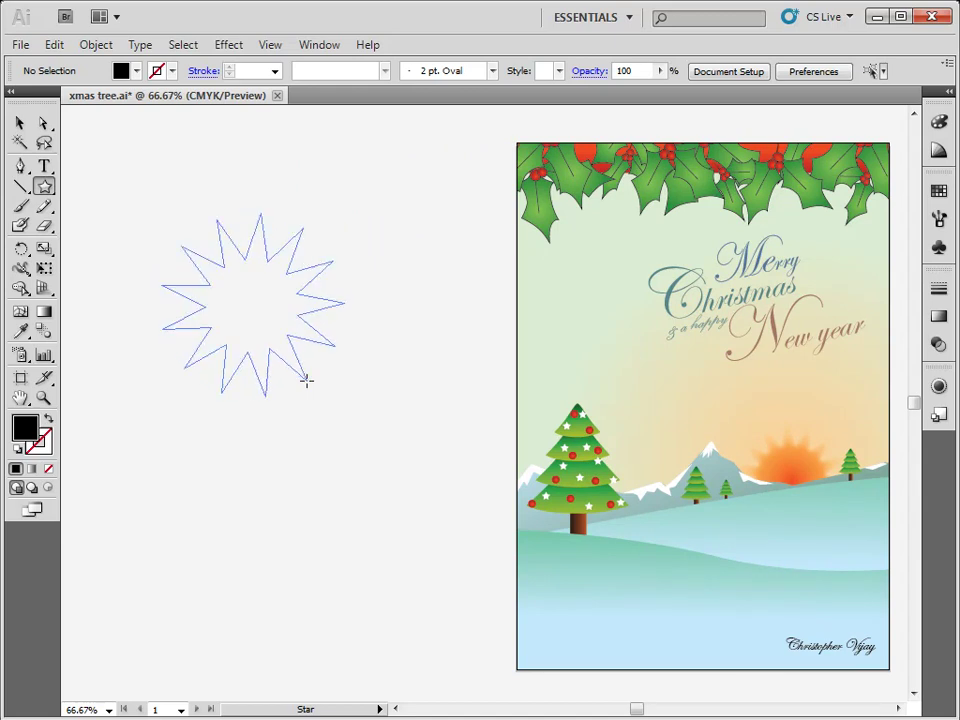
{"action": "left_click_drag", "start_coordinate": [306, 380], "coordinate": [305, 380]}
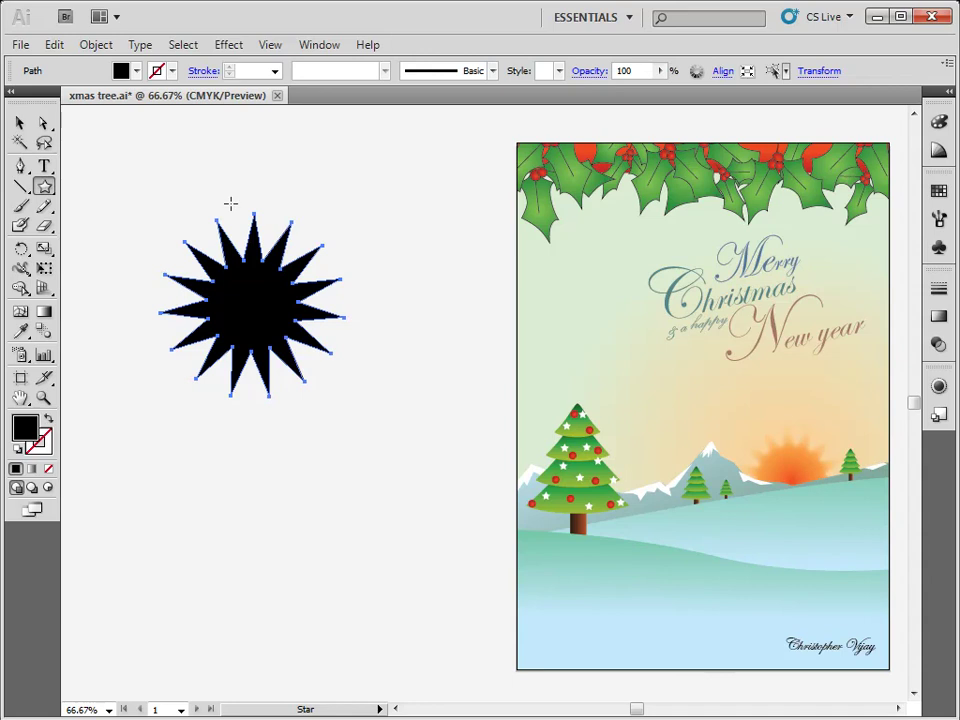
Step: Give the star a radial gradient fill with orange and red end stops
{"action": "left_click", "coordinate": [20, 122]}
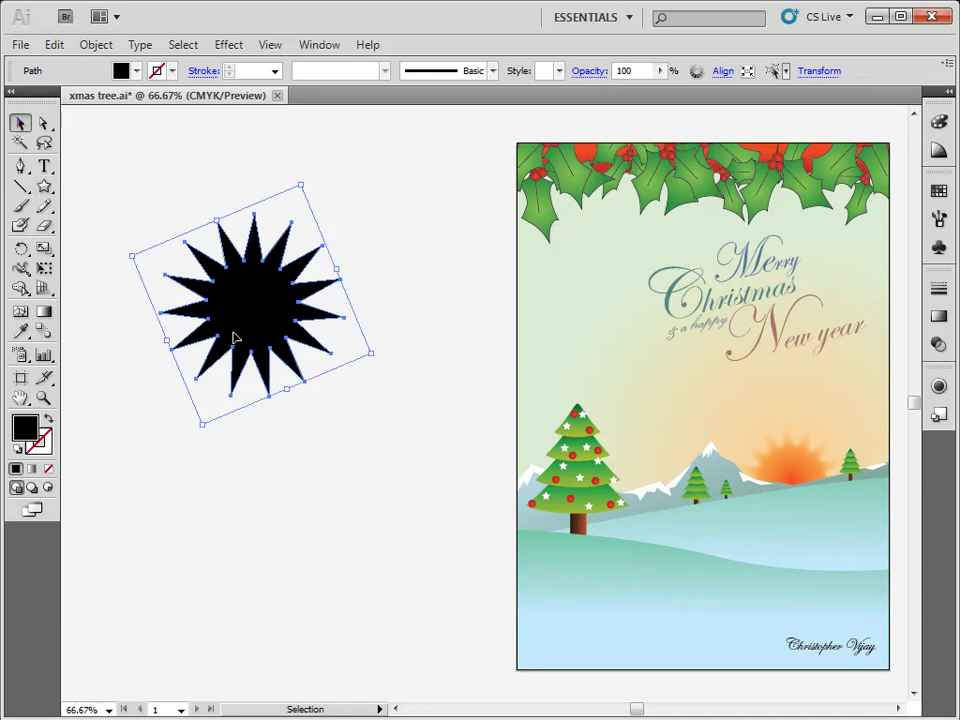
{"action": "left_click", "coordinate": [938, 318]}
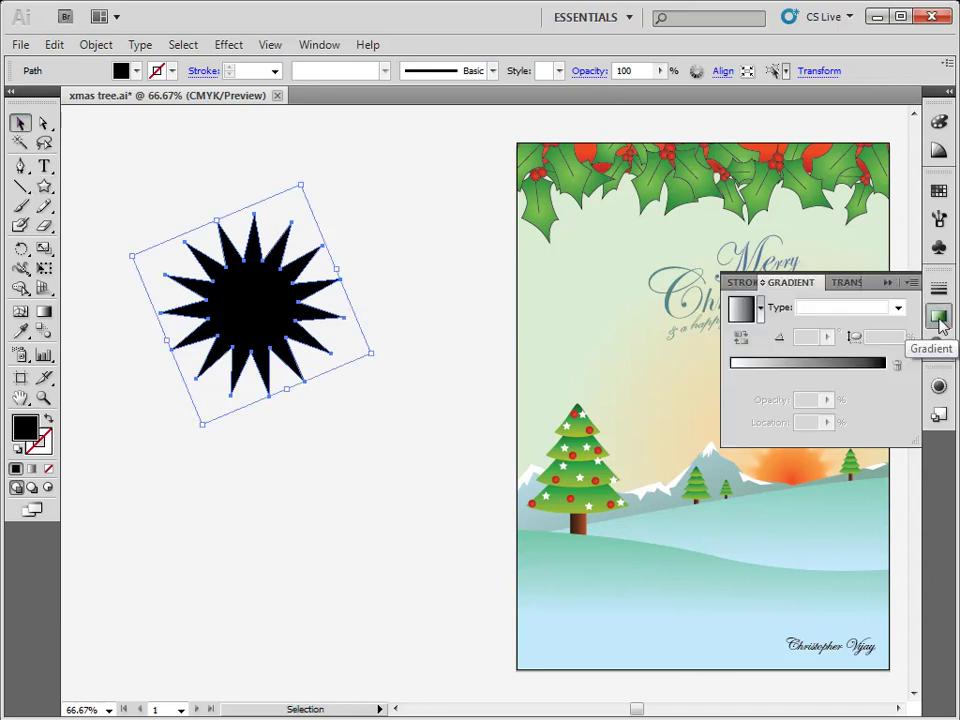
{"action": "left_click", "coordinate": [885, 365]}
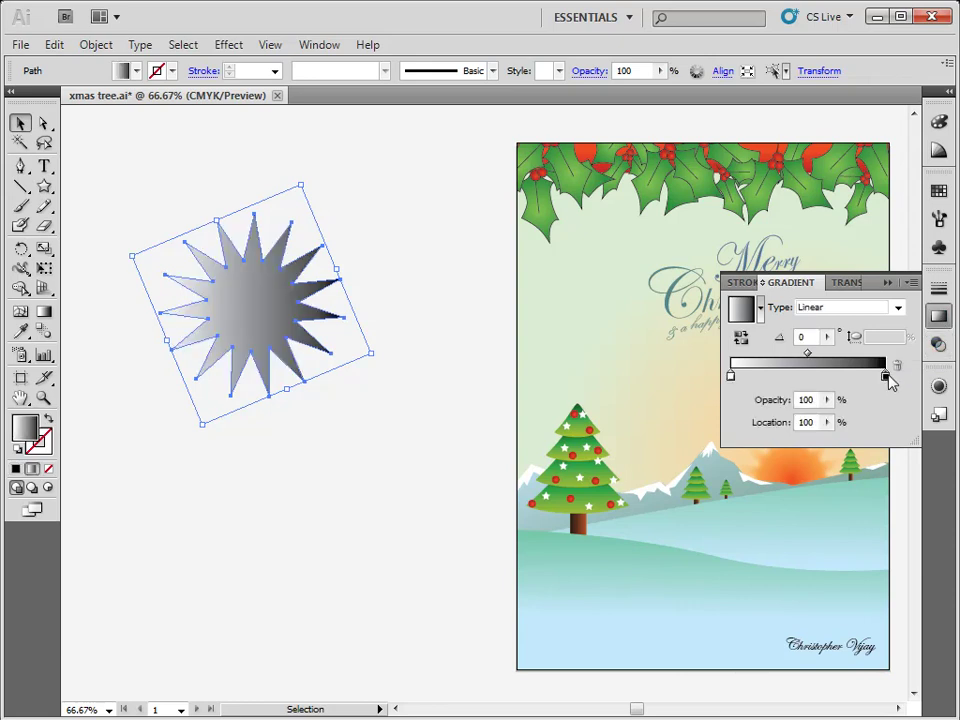
{"action": "double_click", "coordinate": [885, 372]}
{"action": "left_click", "coordinate": [719, 443]}
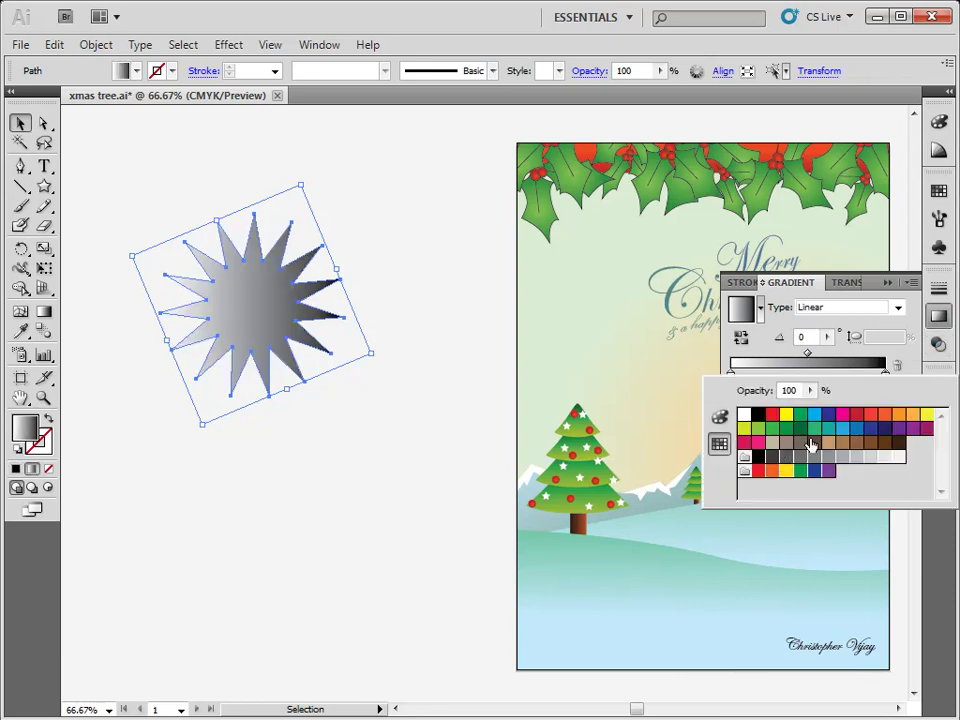
{"action": "left_click", "coordinate": [885, 420]}
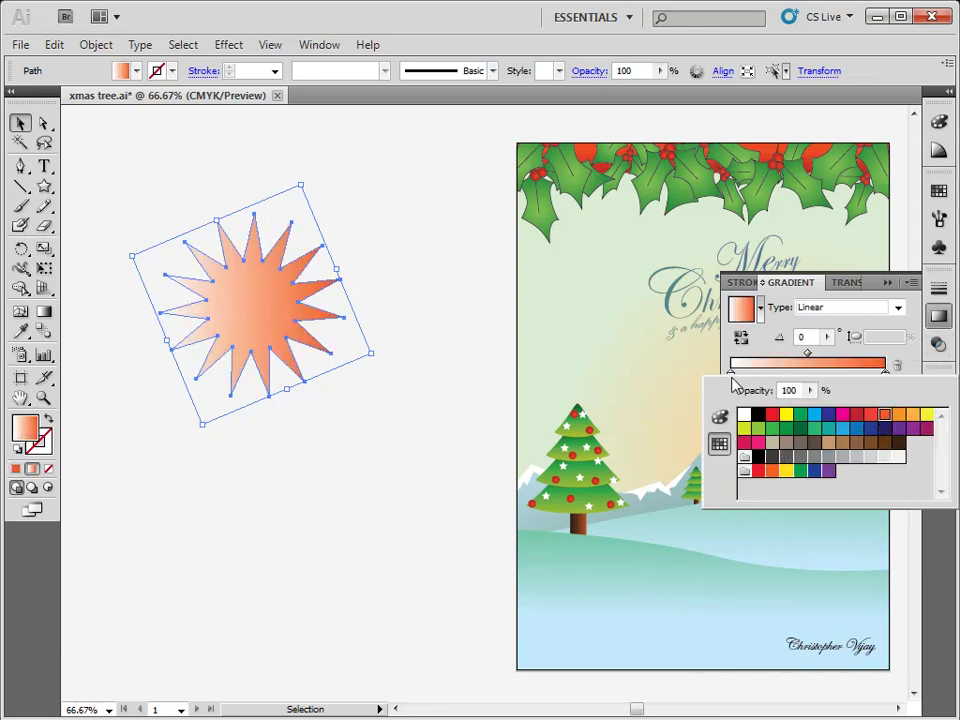
{"action": "left_click", "coordinate": [728, 373]}
{"action": "double_click", "coordinate": [730, 372]}
{"action": "left_click", "coordinate": [870, 414]}
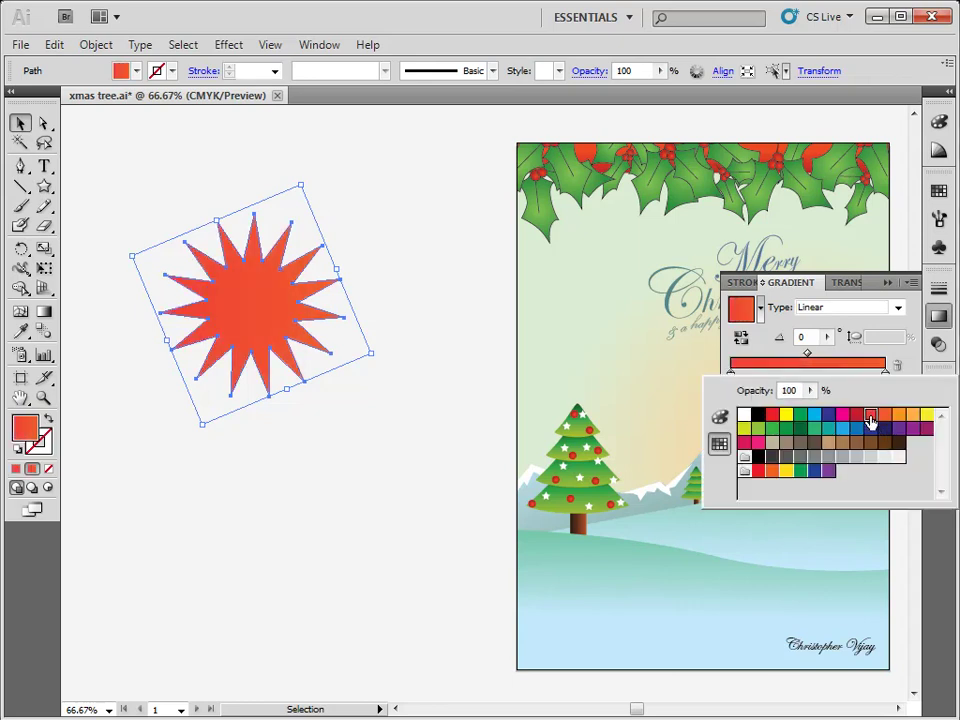
{"action": "left_click", "coordinate": [847, 318]}
{"action": "left_click", "coordinate": [845, 308]}
{"action": "left_click", "coordinate": [840, 321]}
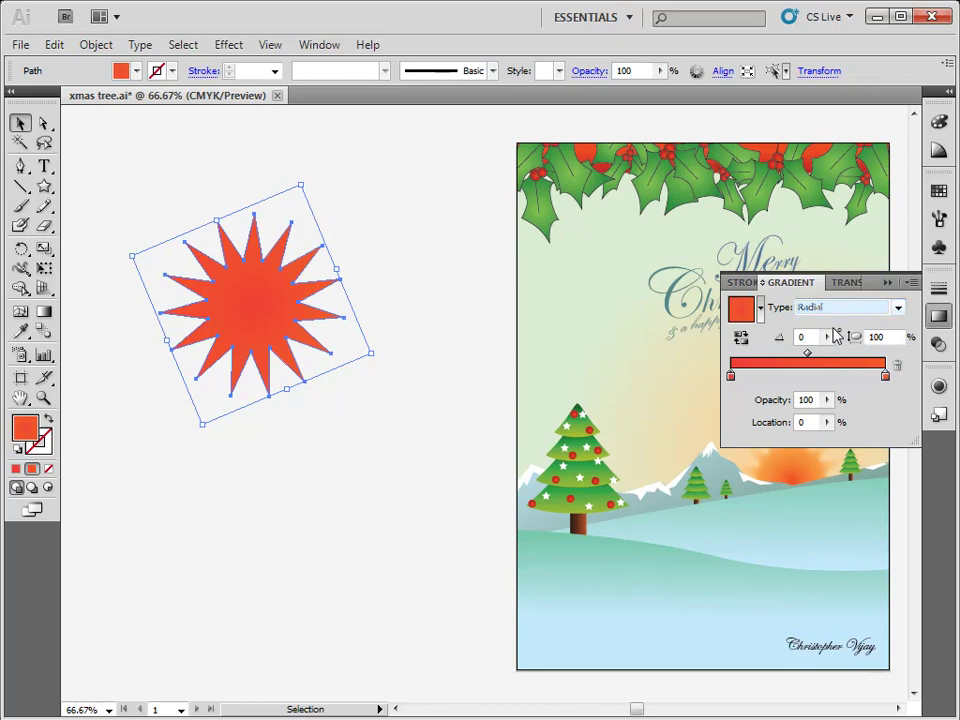
Step: Re-aim the star's gradient, shift its midpoint left and reverse its direction
{"action": "left_click", "coordinate": [44, 311]}
{"action": "left_click_drag", "start_coordinate": [232, 294], "coordinate": [326, 242]}
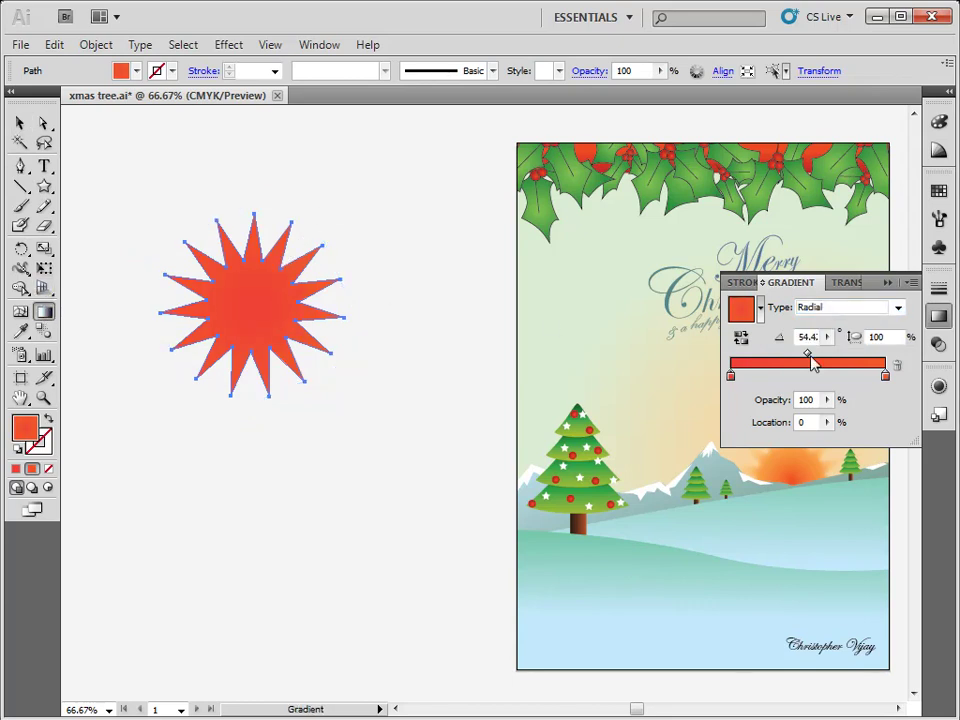
{"action": "left_click_drag", "start_coordinate": [812, 362], "coordinate": [797, 360]}
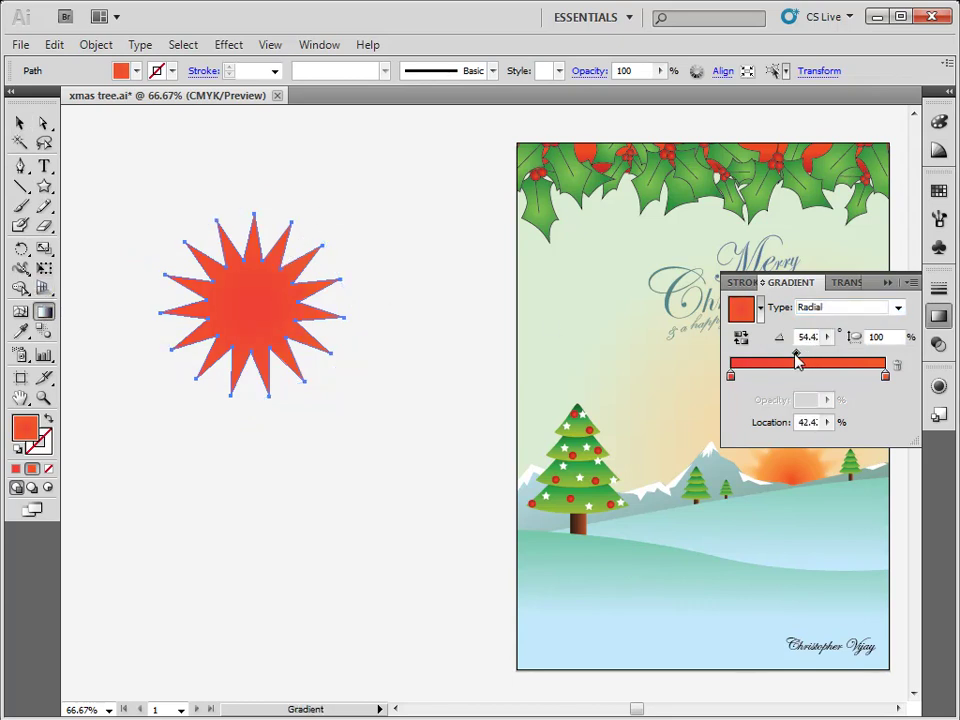
{"action": "left_click", "coordinate": [742, 341]}
{"action": "left_click_drag", "start_coordinate": [253, 304], "coordinate": [307, 243]}
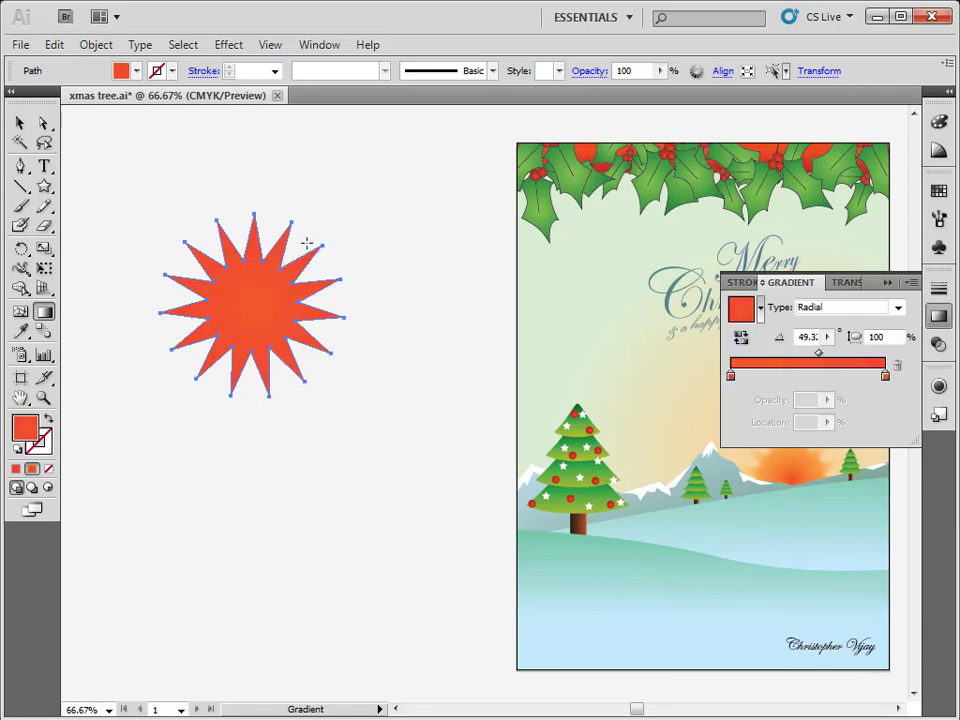
Step: Make the inner gradient colour orange and widen the radial gradient across the star
{"action": "double_click", "coordinate": [731, 377]}
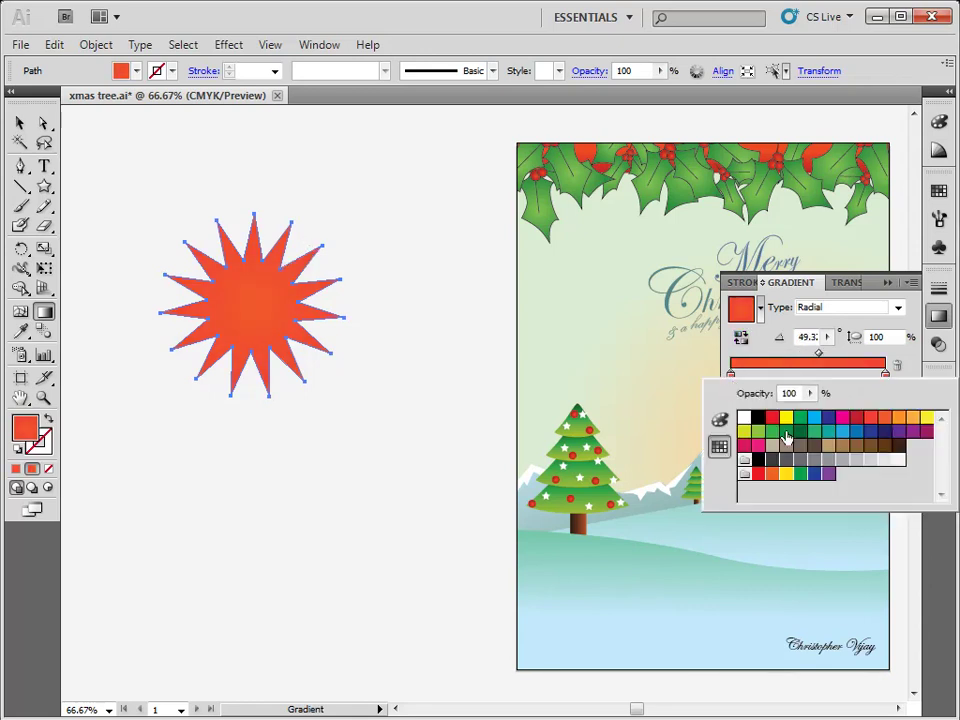
{"action": "left_click", "coordinate": [899, 419]}
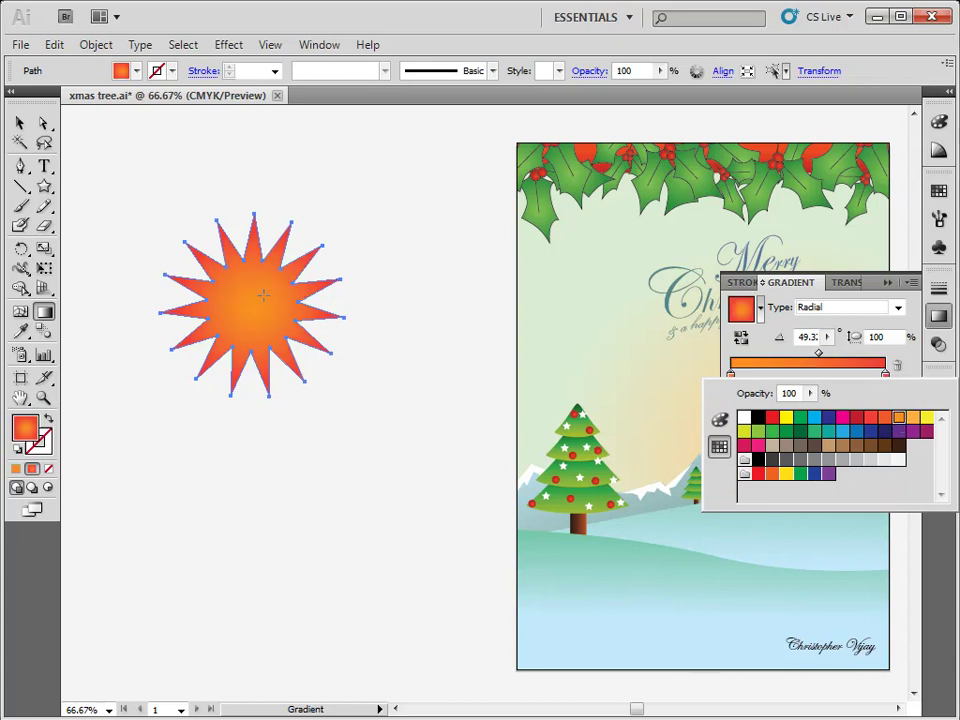
{"action": "left_click", "coordinate": [555, 252]}
{"action": "mouse_move", "coordinate": [331, 208]}
{"action": "left_mouse_down"}
{"action": "mouse_move", "coordinate": [336, 202]}
{"action": "mouse_move", "coordinate": [322, 198]}
{"action": "left_mouse_up"}
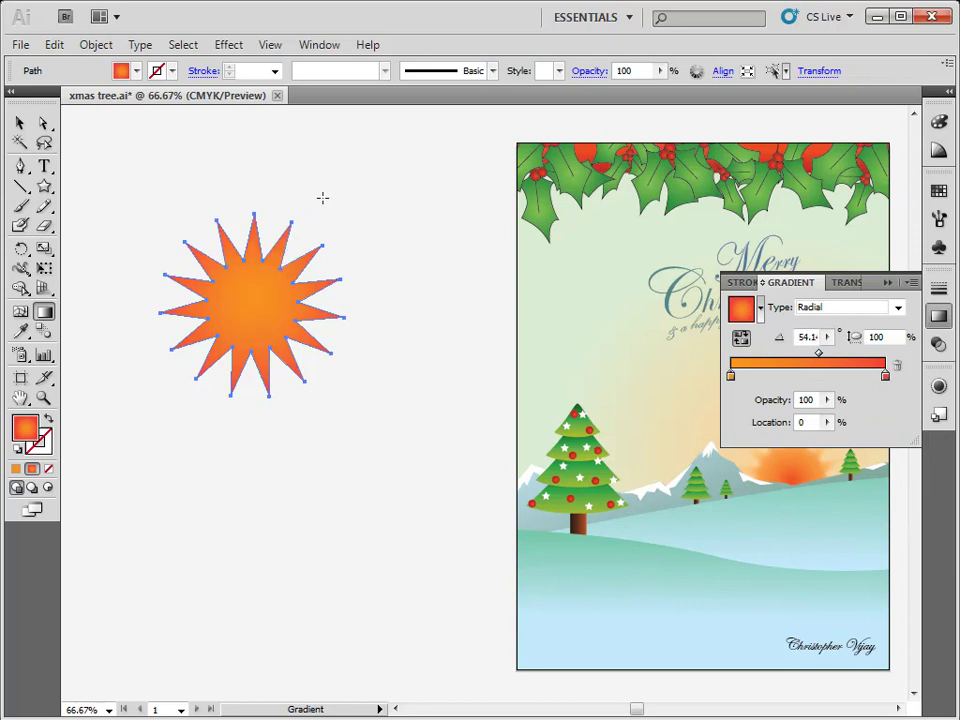
{"action": "left_click_drag", "start_coordinate": [270, 242], "coordinate": [301, 200]}
{"action": "left_click", "coordinate": [20, 122]}
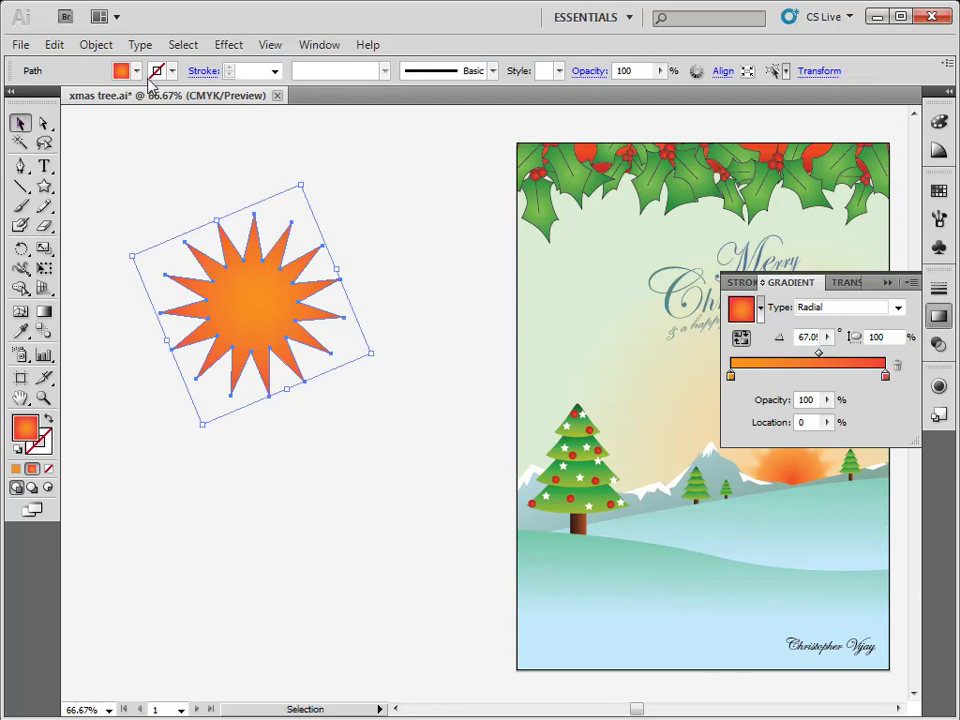
Step: Open Effect > Stylize > Feather for the star, showing a 5 mm feather radius
{"action": "left_click", "coordinate": [232, 50]}
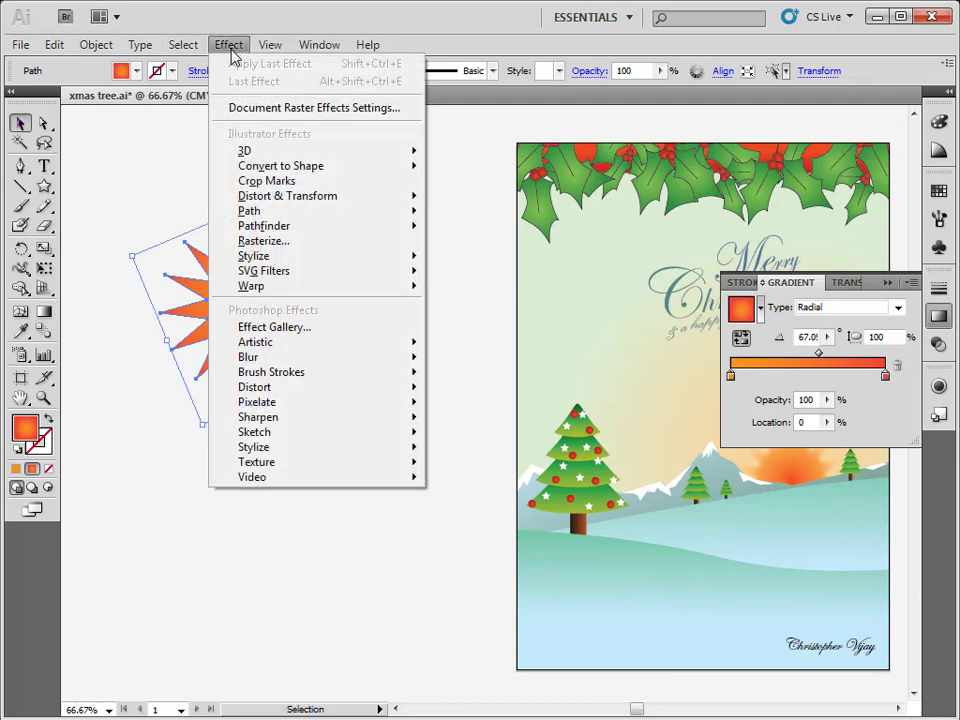
{"action": "mouse_move", "coordinate": [258, 256]}
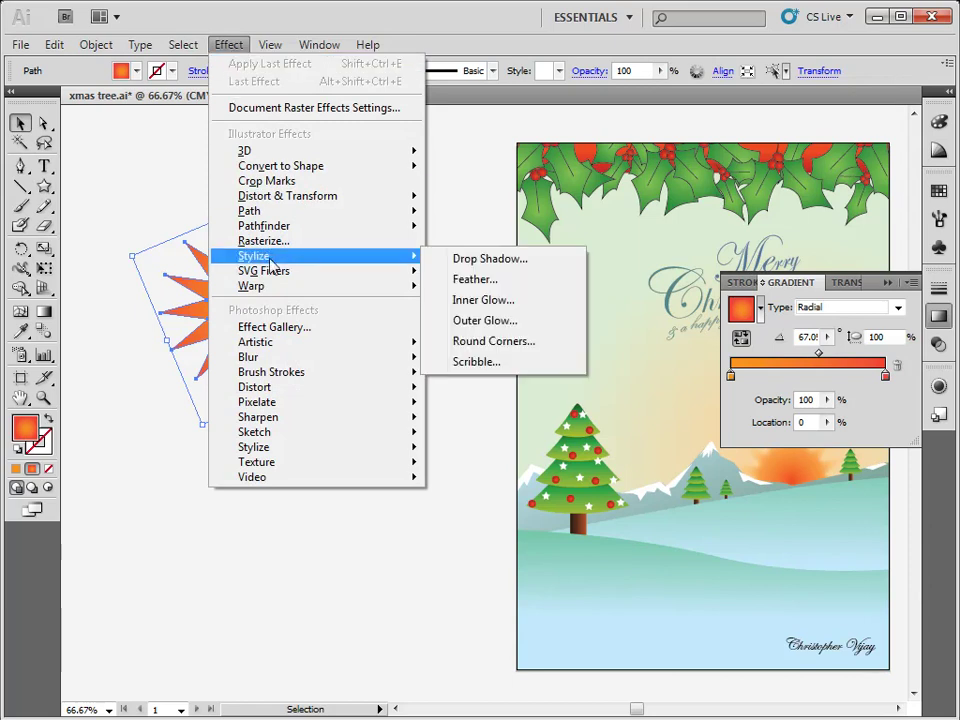
{"action": "left_click", "coordinate": [463, 285]}
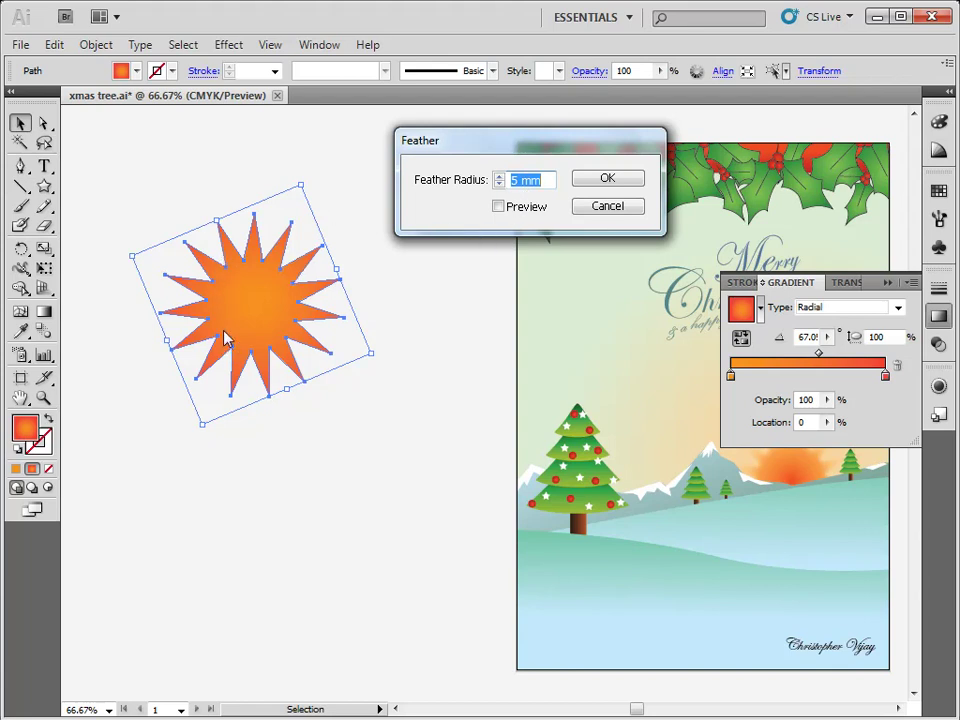
Step: Preview the 5 mm feather softening the star's edges
{"action": "left_click", "coordinate": [499, 207]}
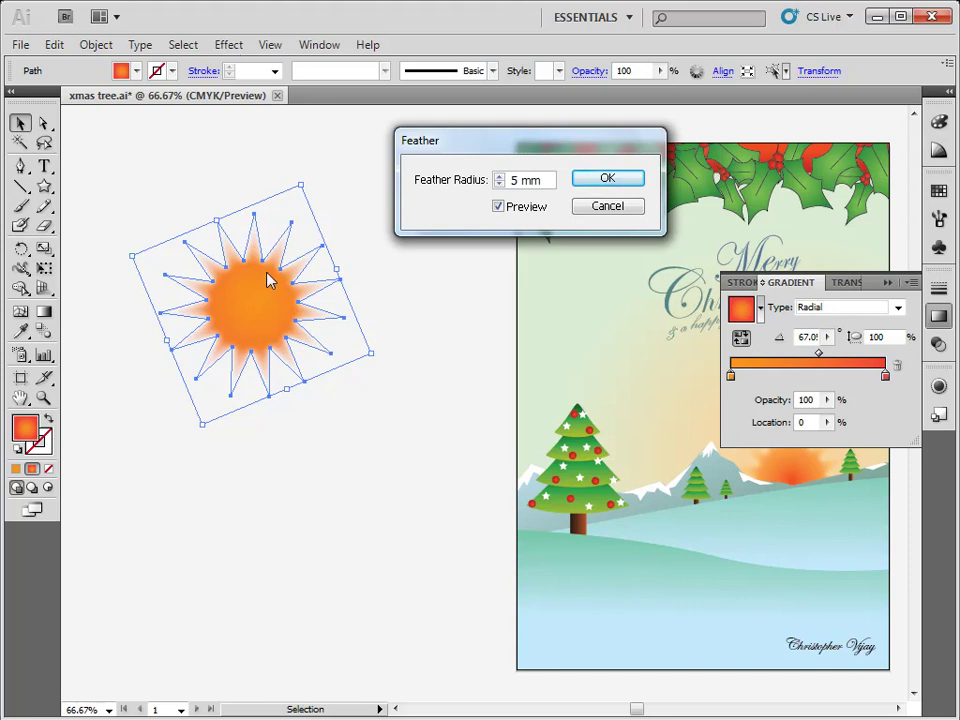
Step: Try Feather Radius values on the star, from 6 mm up to 10 mm, then down to 0.08 mm
{"action": "left_click", "coordinate": [499, 176]}
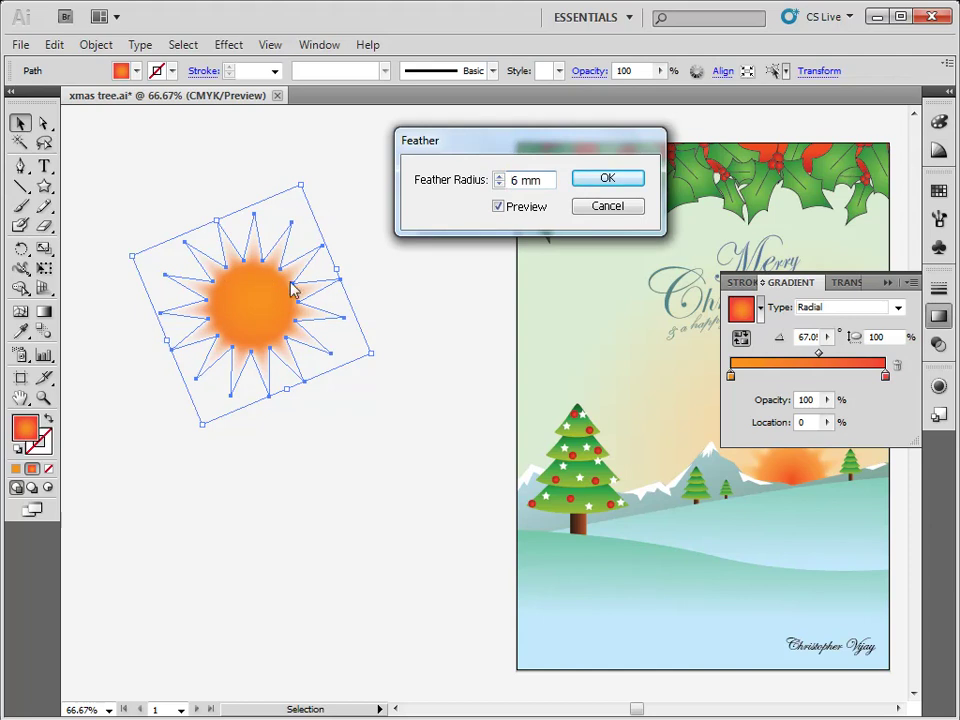
{"action": "left_click", "coordinate": [499, 176]}
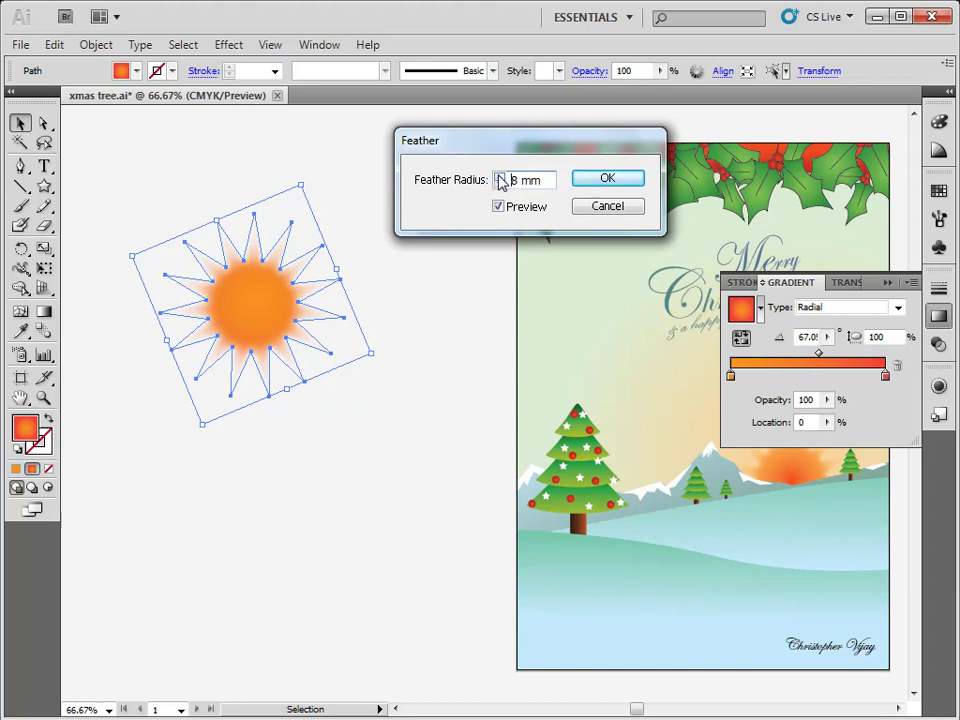
{"action": "left_click", "coordinate": [500, 176]}
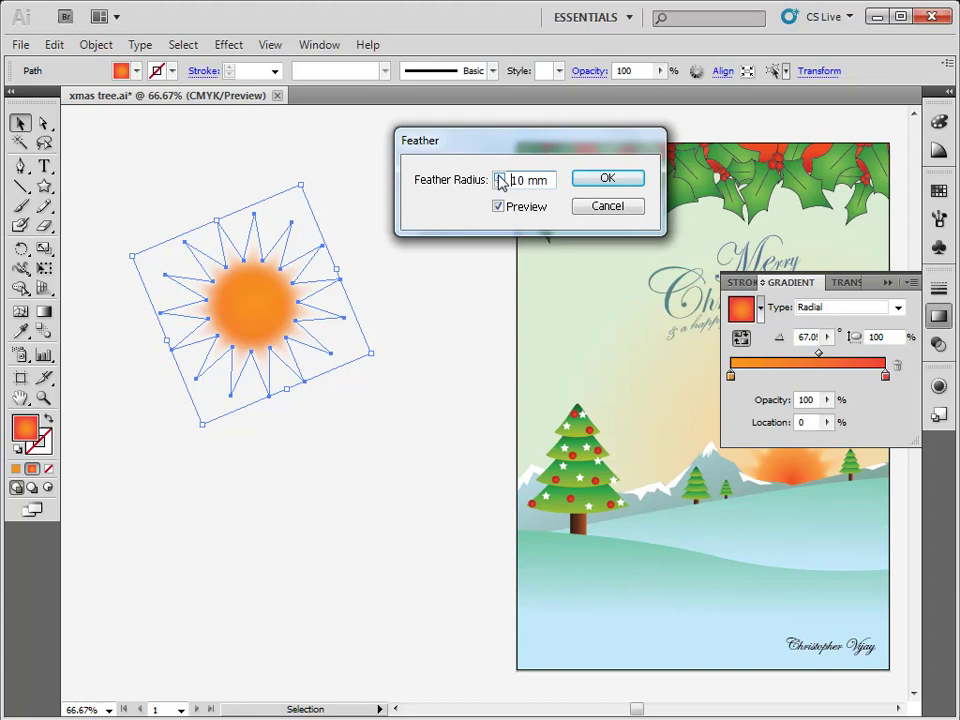
{"action": "left_click", "coordinate": [500, 185]}
{"action": "left_click", "coordinate": [500, 185]}
{"action": "left_click", "coordinate": [500, 185]}
{"action": "left_click", "coordinate": [500, 185]}
{"action": "left_click", "coordinate": [500, 185]}
{"action": "left_click", "coordinate": [500, 185]}
{"action": "left_click", "coordinate": [500, 185]}
{"action": "left_click", "coordinate": [500, 185]}
{"action": "left_click", "coordinate": [500, 185]}
{"action": "left_click", "coordinate": [500, 185]}
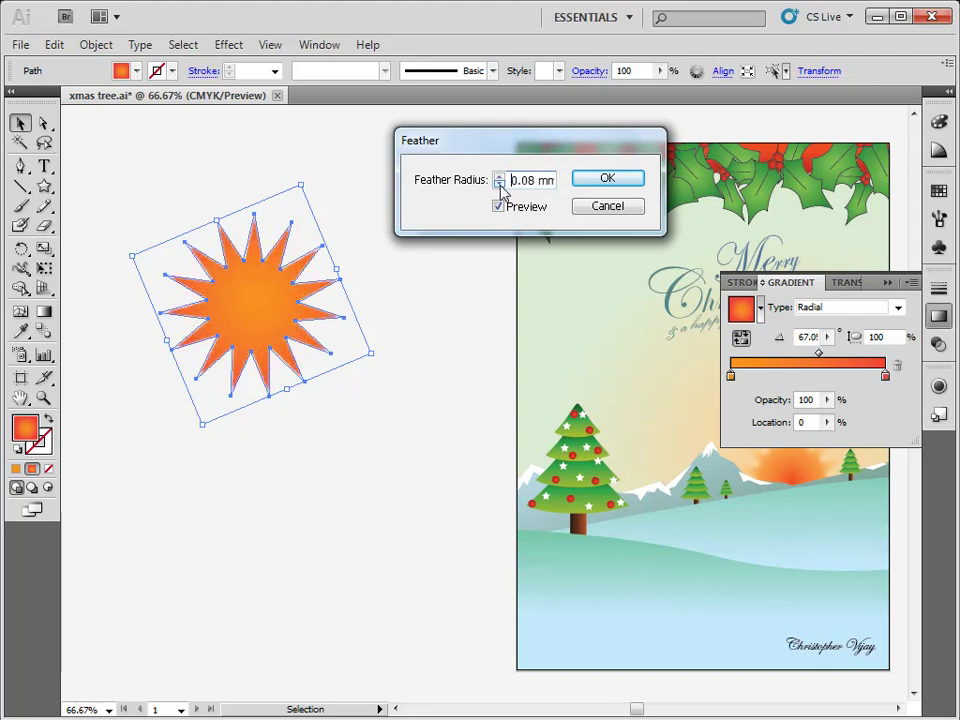
Step: Raise the feather radius back to 4 mm, apply it, and deselect the star
{"action": "left_click", "coordinate": [500, 177]}
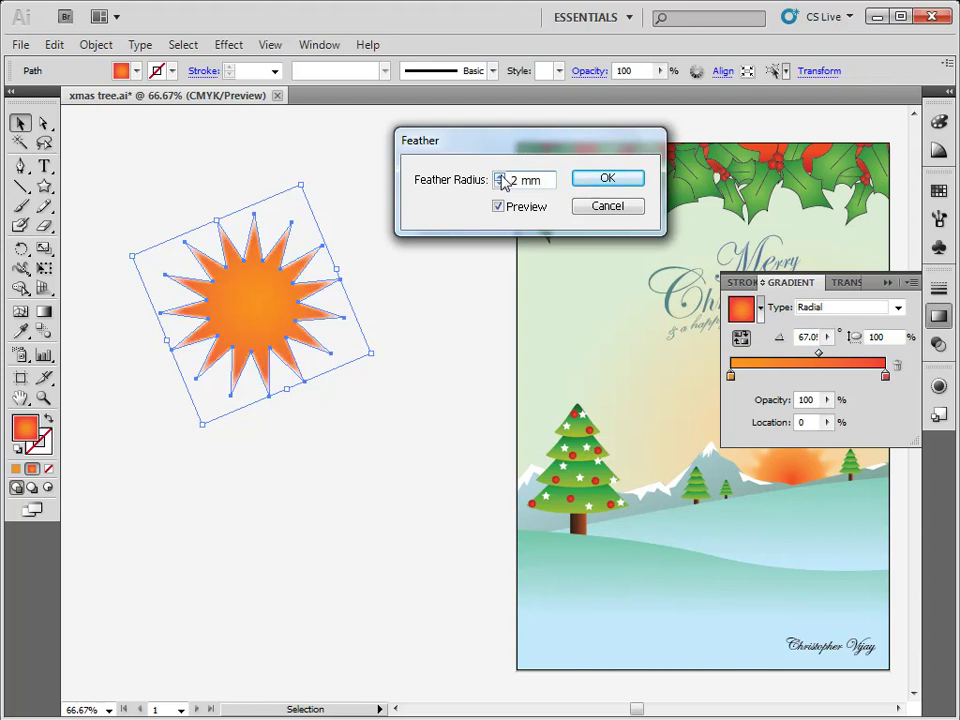
{"action": "left_click", "coordinate": [500, 178]}
{"action": "left_click", "coordinate": [500, 177]}
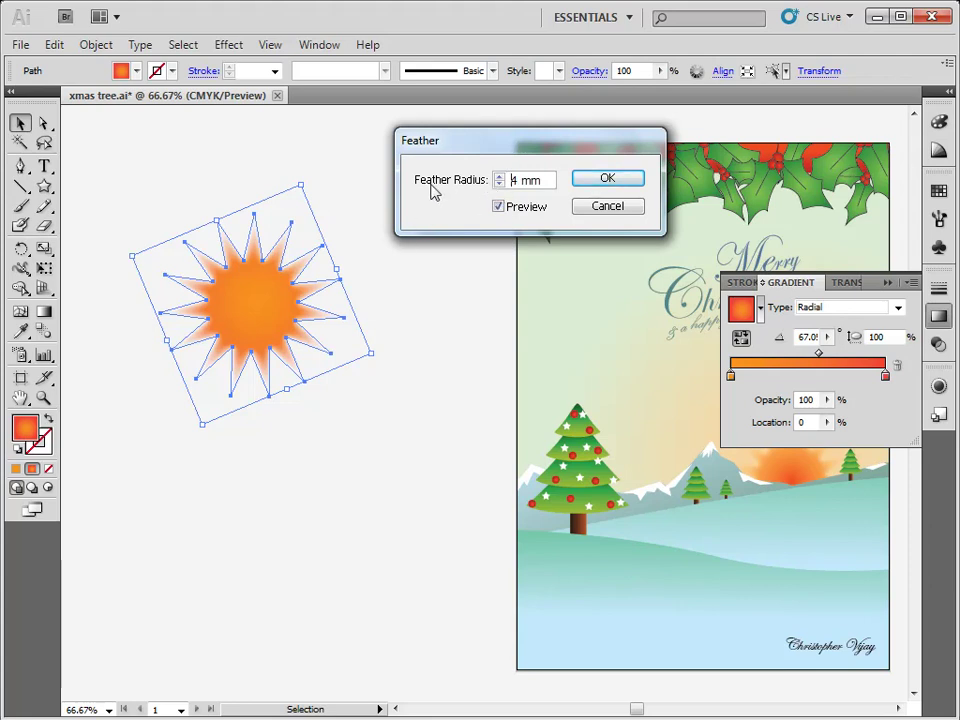
{"action": "left_click", "coordinate": [608, 180]}
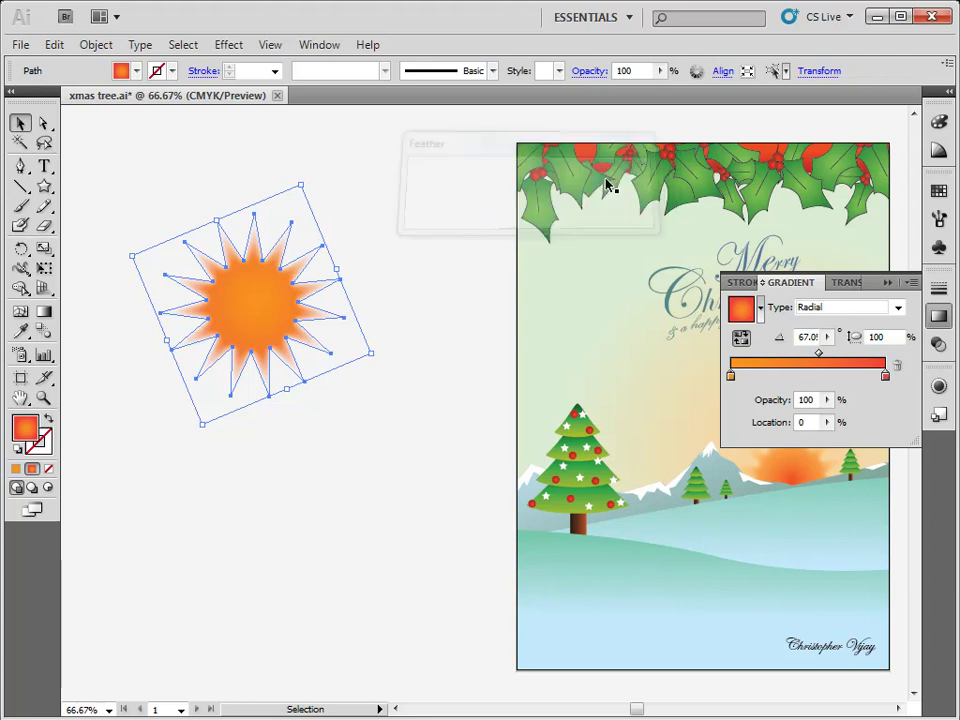
{"action": "left_click", "coordinate": [416, 318]}
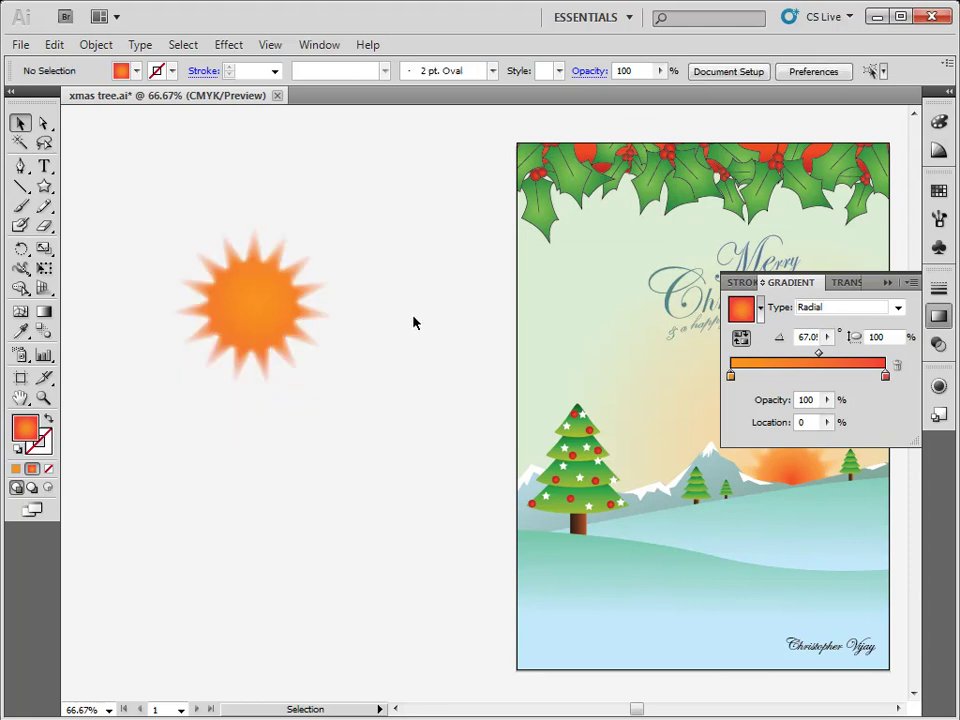
Step: Hide the panels, then move and shrink the feathered star over the hills on the card
{"action": "key", "text": "Tab"}
{"action": "left_click_drag", "start_coordinate": [205, 290], "coordinate": [570, 360]}
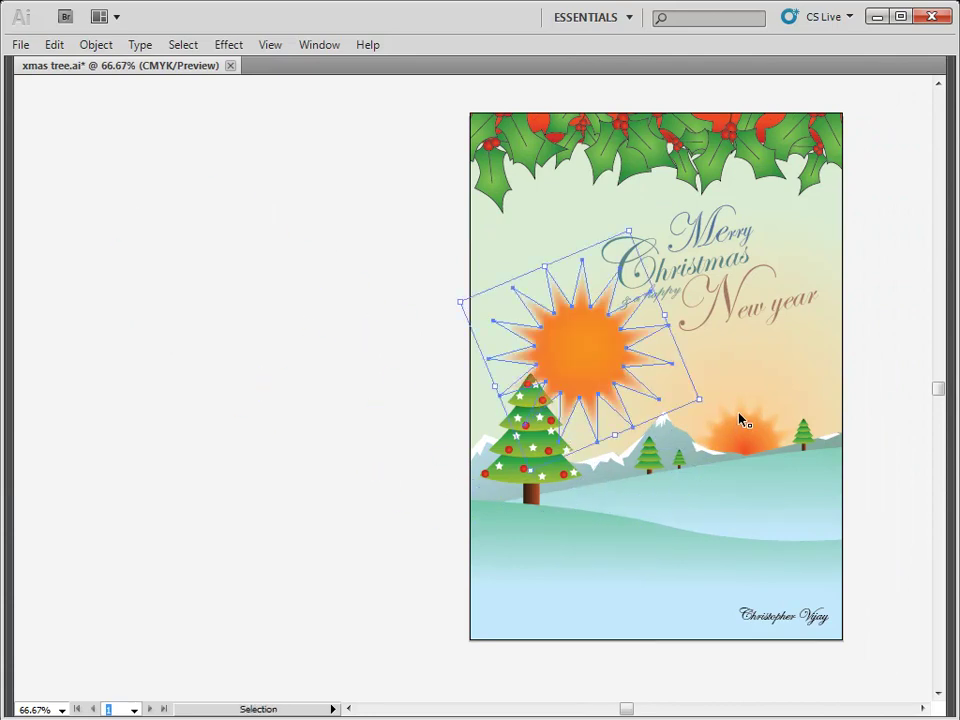
{"action": "left_click_drag", "start_coordinate": [705, 399], "coordinate": [622, 386]}
{"action": "left_click", "coordinate": [352, 400]}
{"action": "left_click_drag", "start_coordinate": [583, 352], "coordinate": [594, 396]}
{"action": "left_click", "coordinate": [362, 304]}
{"action": "left_click", "coordinate": [560, 405]}
{"action": "left_click", "coordinate": [300, 431]}
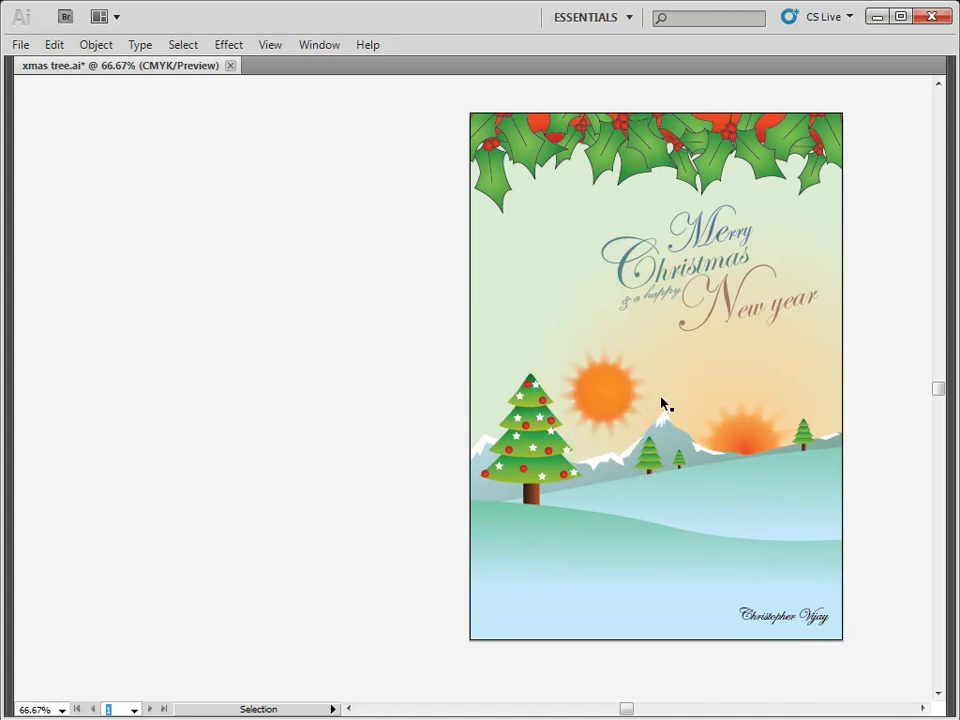
Step: Delete the spare feathered star and pan the card toward the middle of the view
{"action": "left_click", "coordinate": [614, 413]}
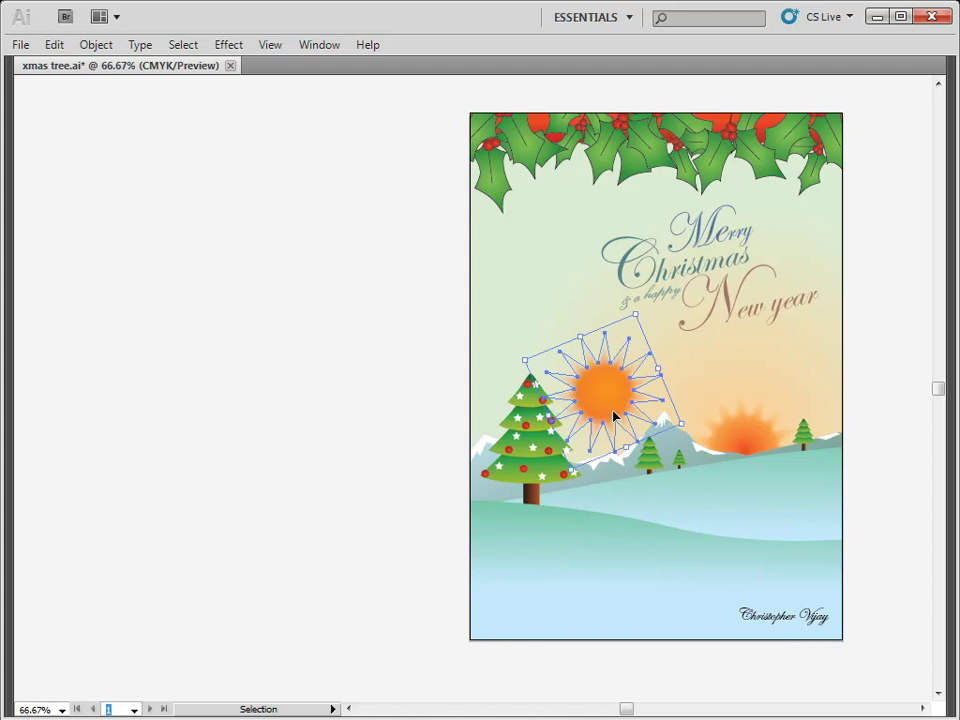
{"action": "key", "text": "Delete"}
{"action": "key", "text": "space"}
{"action": "left_click_drag", "start_coordinate": [589, 252], "coordinate": [399, 260]}
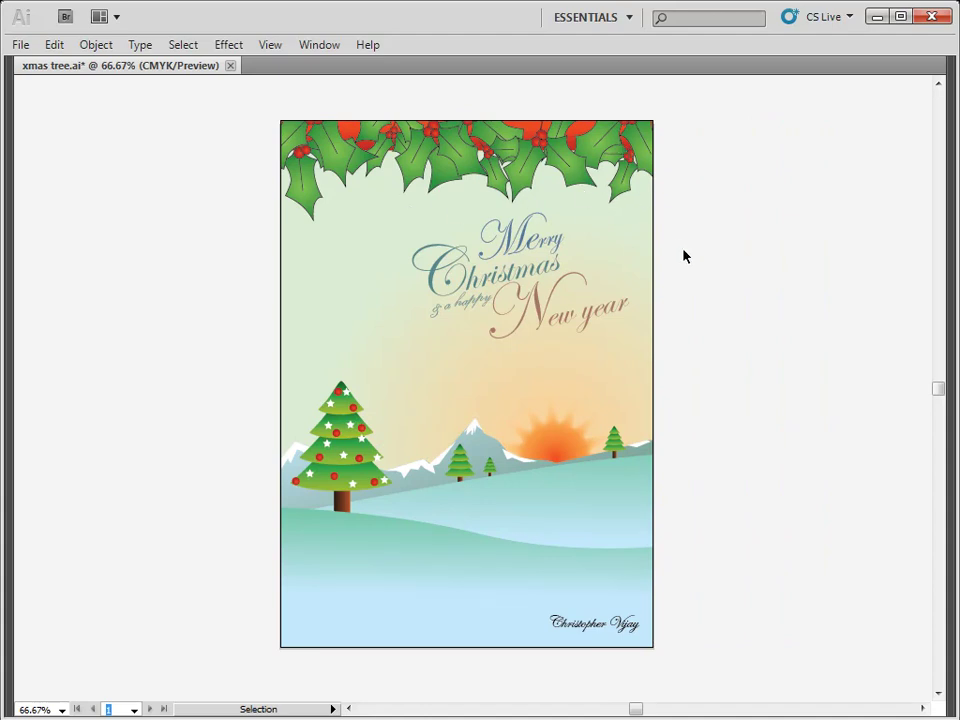
Step: Undo the accidental move of the whole card artwork with Ctrl+Z
{"action": "left_click", "coordinate": [560, 200]}
{"action": "left_click_drag", "start_coordinate": [345, 225], "coordinate": [674, 300]}
{"action": "left_click_drag", "start_coordinate": [735, 291], "coordinate": [450, 291]}
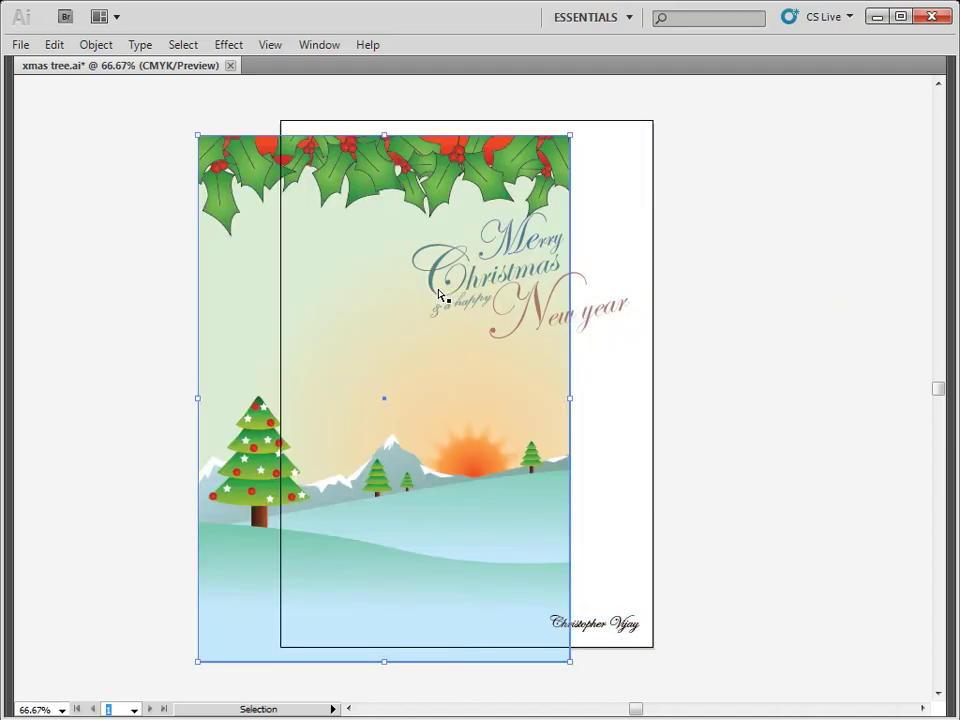
{"action": "key", "text": "ctrl+z"}
{"action": "key", "text": "ctrl+z"}
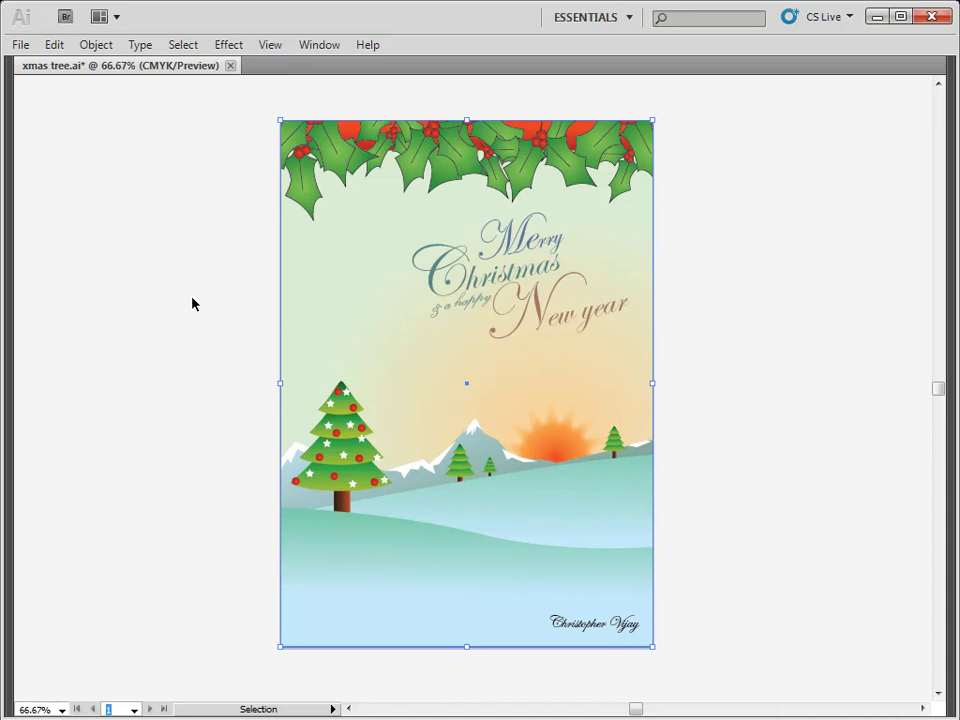
Step: Close the Gradient panel, hide the panels again, and switch to full-screen mode with the menu bar
{"action": "key", "text": "Tab"}
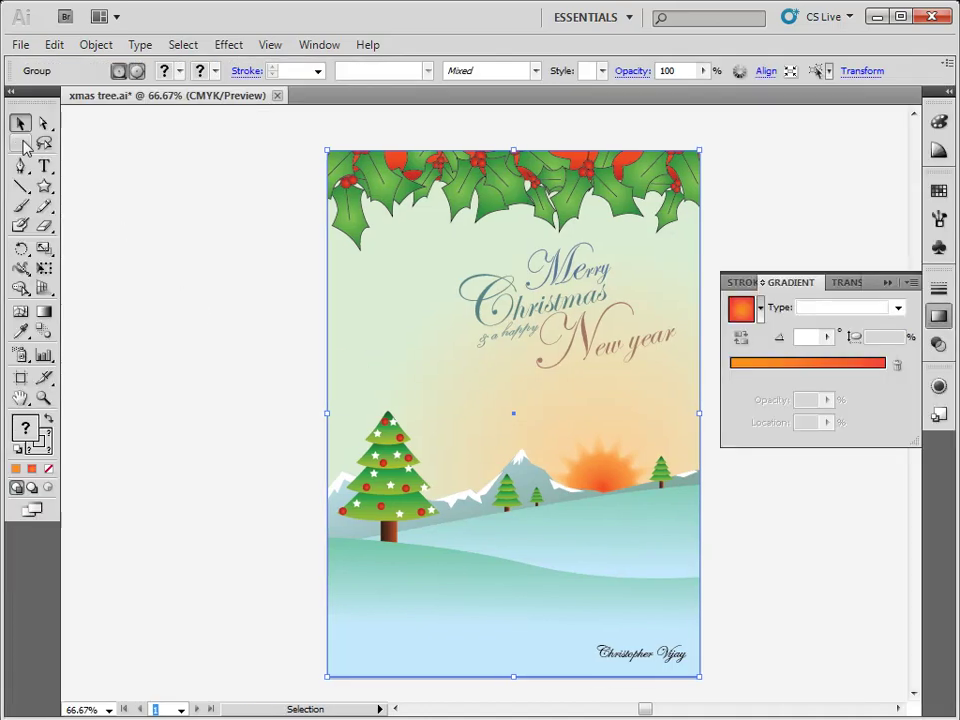
{"action": "left_click", "coordinate": [948, 289]}
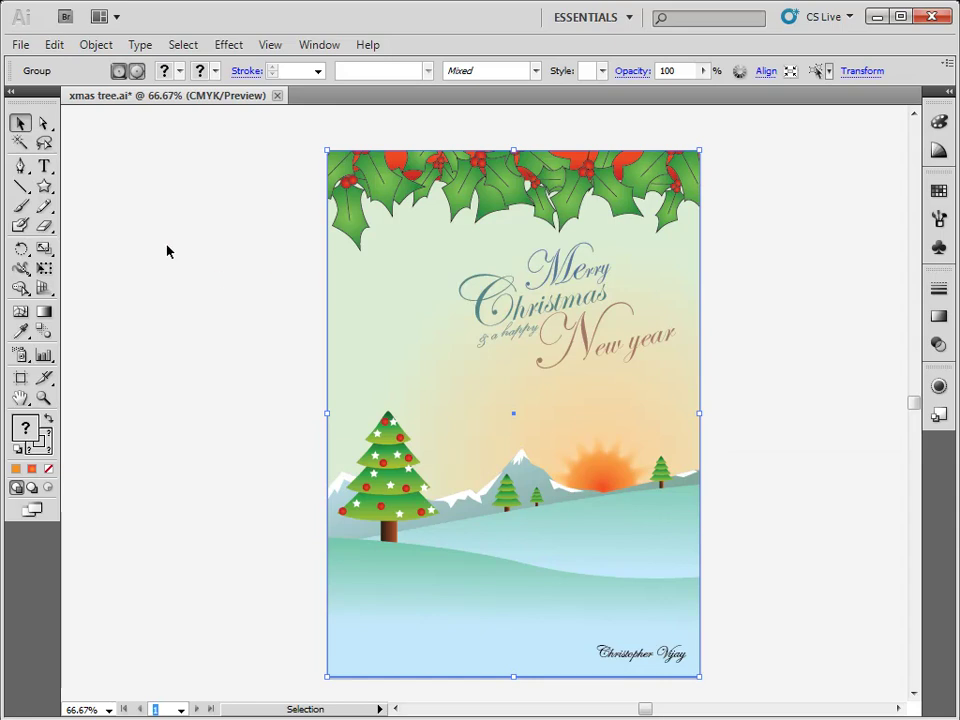
{"action": "key", "text": "Tab"}
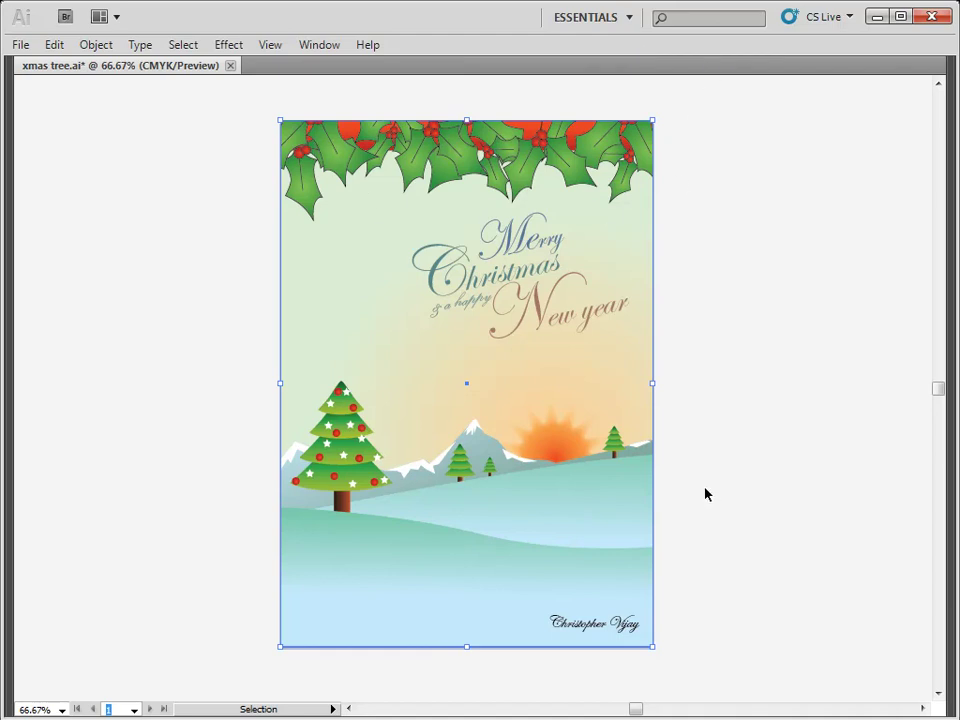
{"action": "key", "text": "f"}
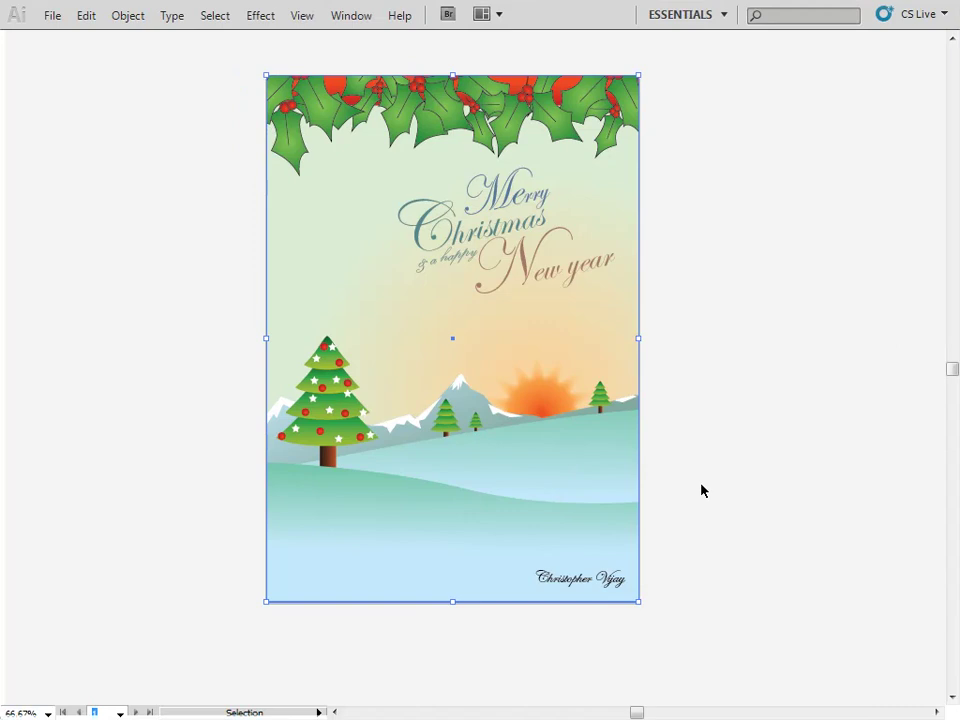
{"action": "key", "text": "f"}
{"action": "key", "text": "space"}
{"action": "left_click_drag", "start_coordinate": [699, 244], "coordinate": [779, 289]}
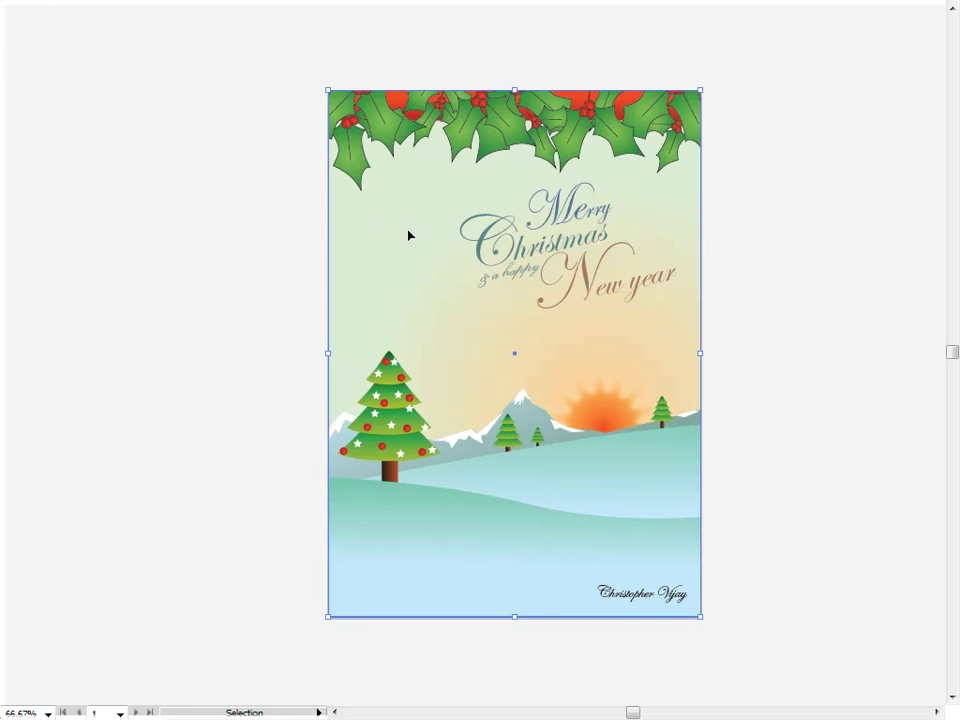
{"action": "scroll", "coordinate": [407, 236], "scroll_direction": "up", "scroll_amount": 1}
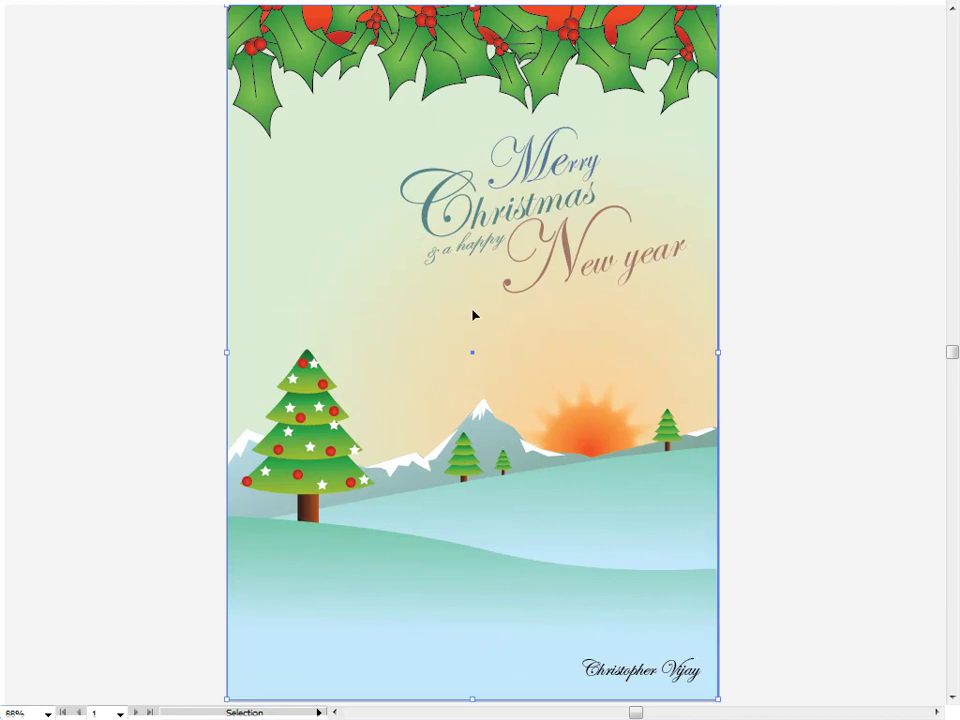
{"action": "scroll", "coordinate": [474, 313], "scroll_direction": "down", "scroll_amount": 1}
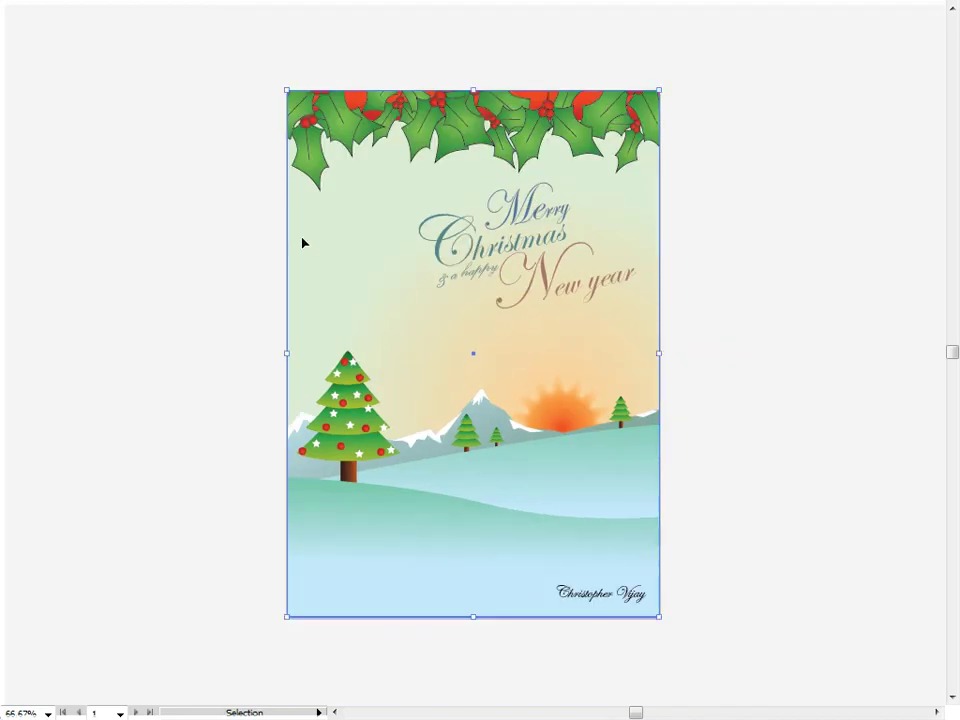
{"action": "left_click", "coordinate": [171, 15]}
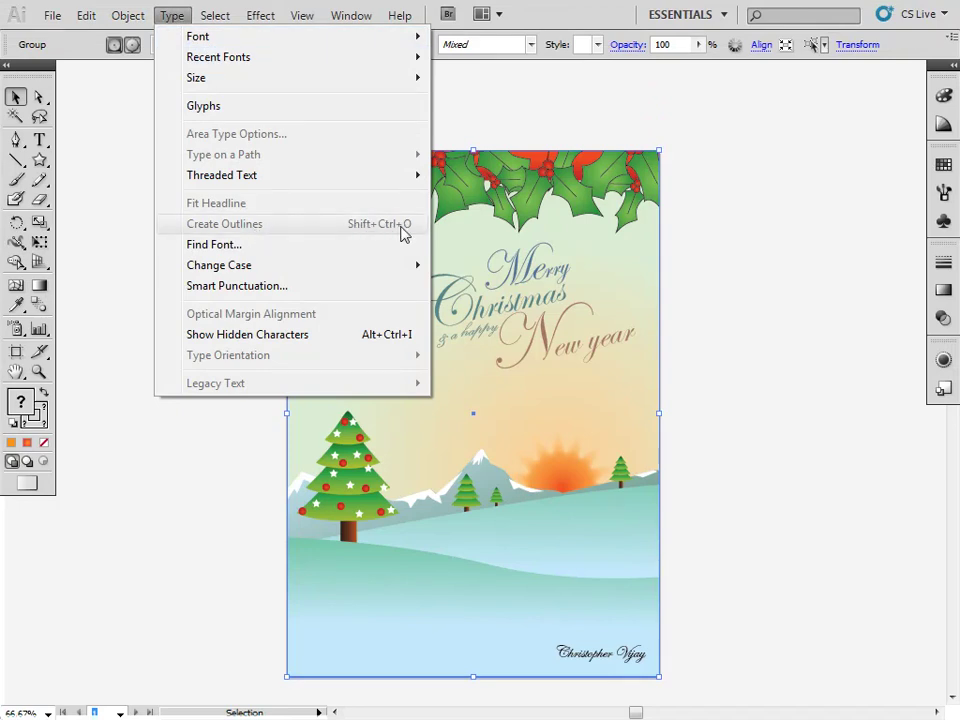
{"action": "left_click", "coordinate": [38, 140]}
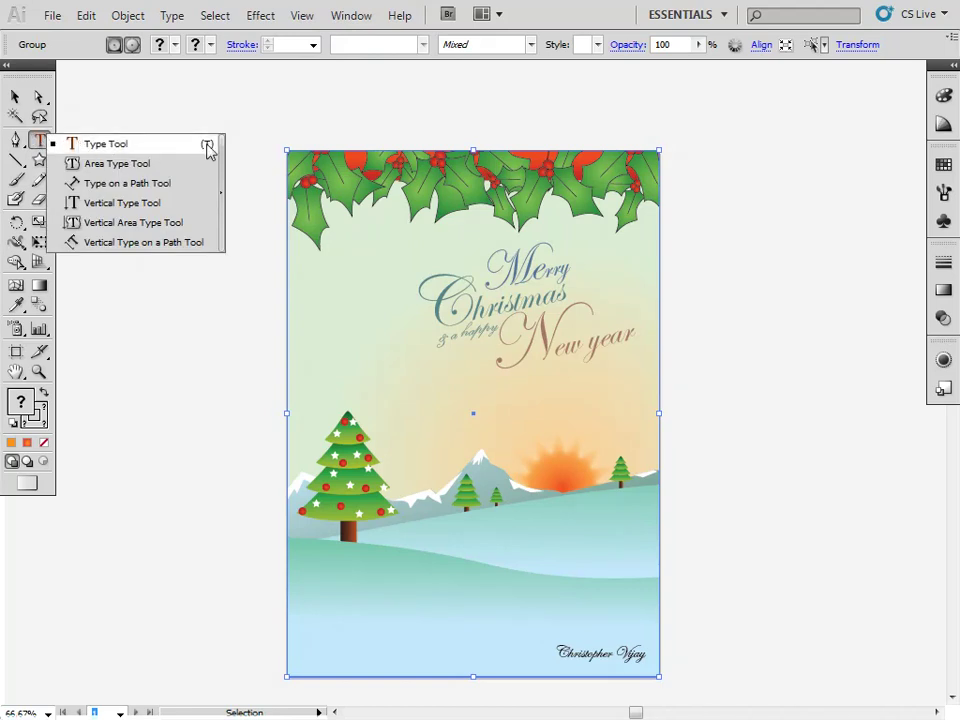
{"action": "left_click", "coordinate": [66, 140]}
{"action": "left_click", "coordinate": [16, 140]}
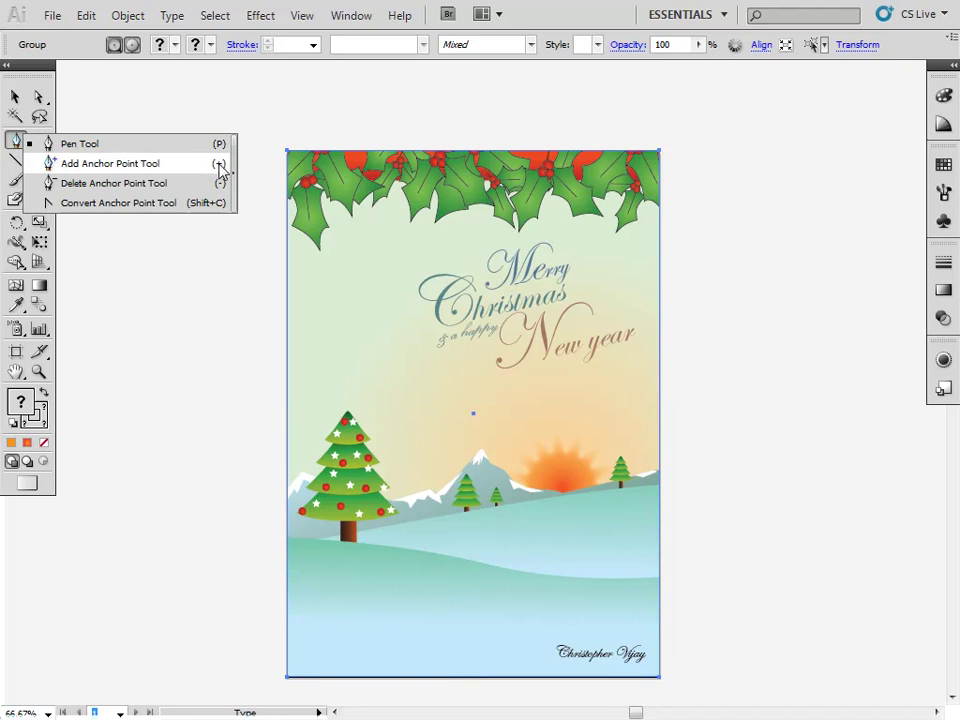
{"action": "key", "text": "v"}
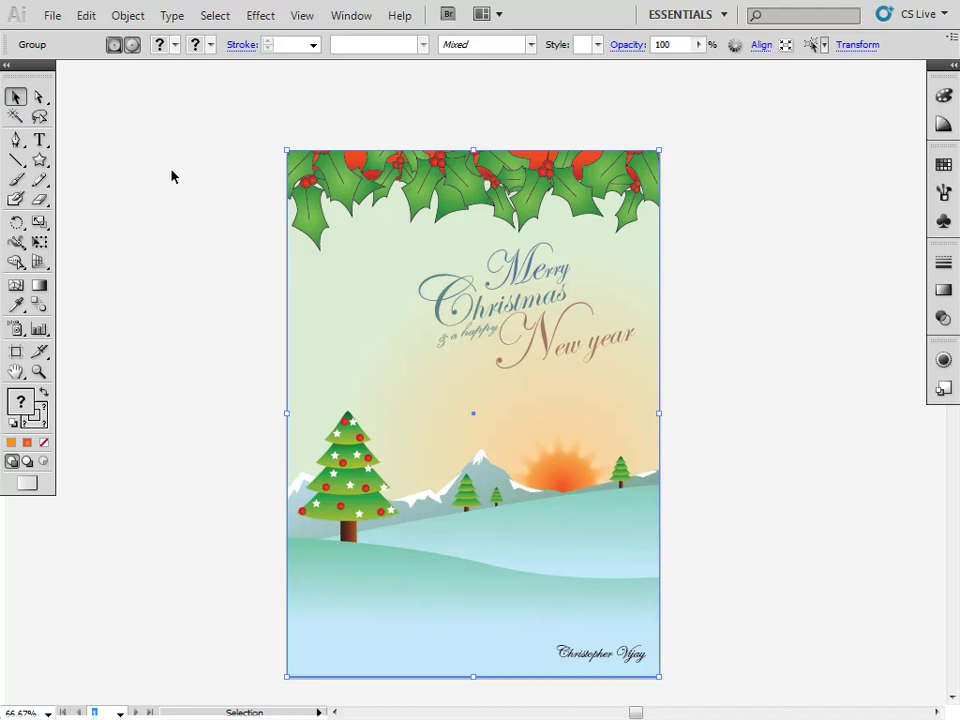
{"action": "key", "text": "f"}
{"action": "key", "text": "f"}
{"action": "key", "text": "f"}
{"action": "key", "text": "f"}
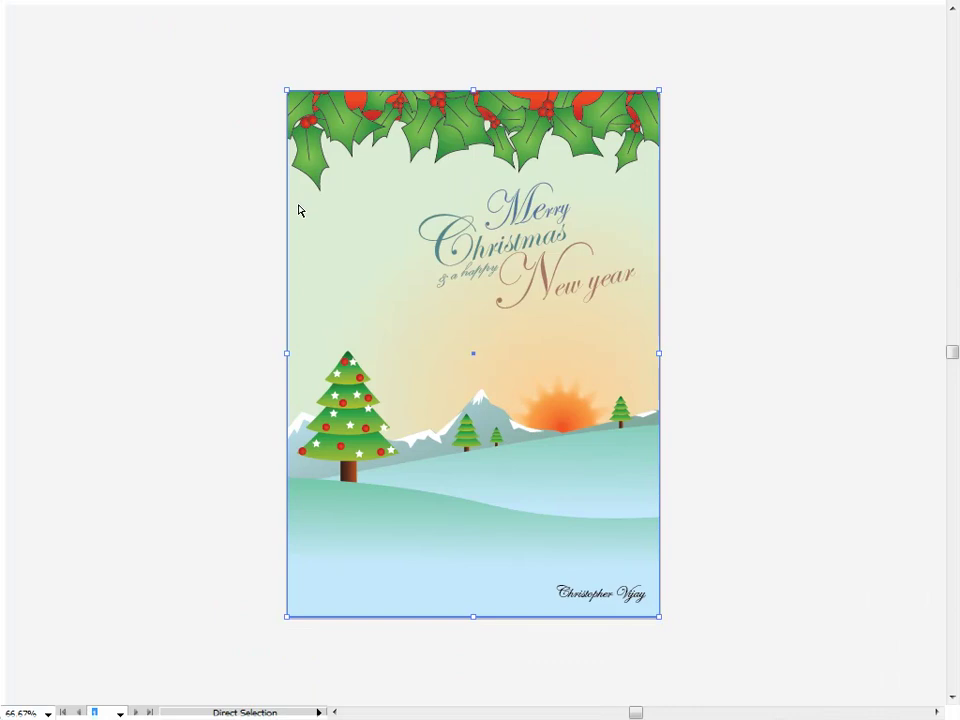
{"action": "key", "text": "ctrl+equal"}
{"action": "key", "text": "ctrl+minus"}
{"action": "key", "text": "f"}
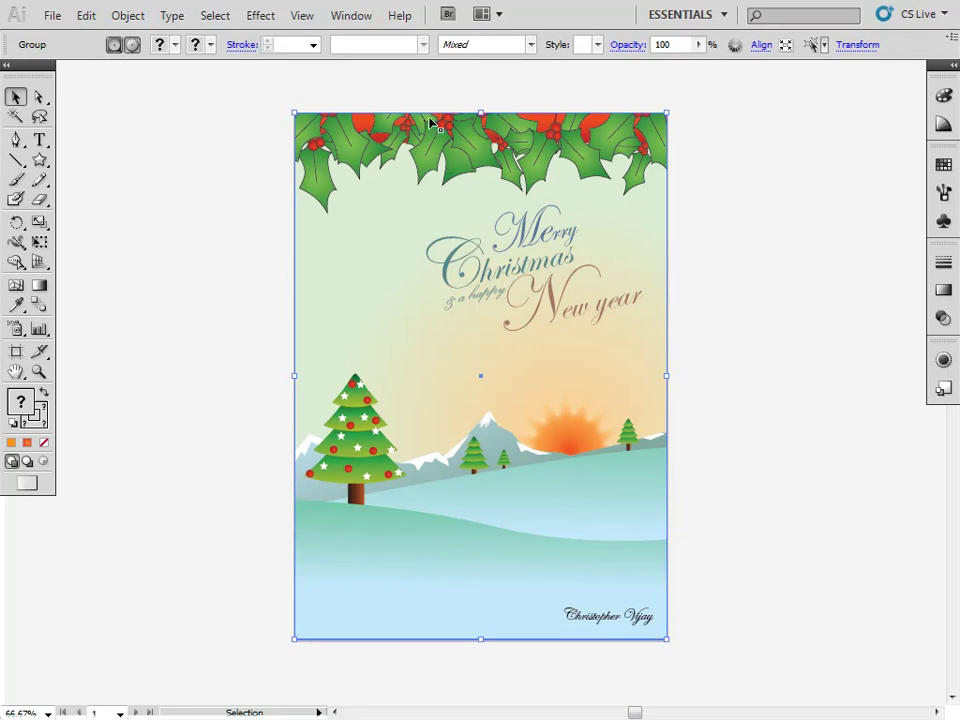
Step: Enter isolation mode on the card artwork group and select holly leaf clusters in the garland
{"action": "double_click", "coordinate": [327, 268]}
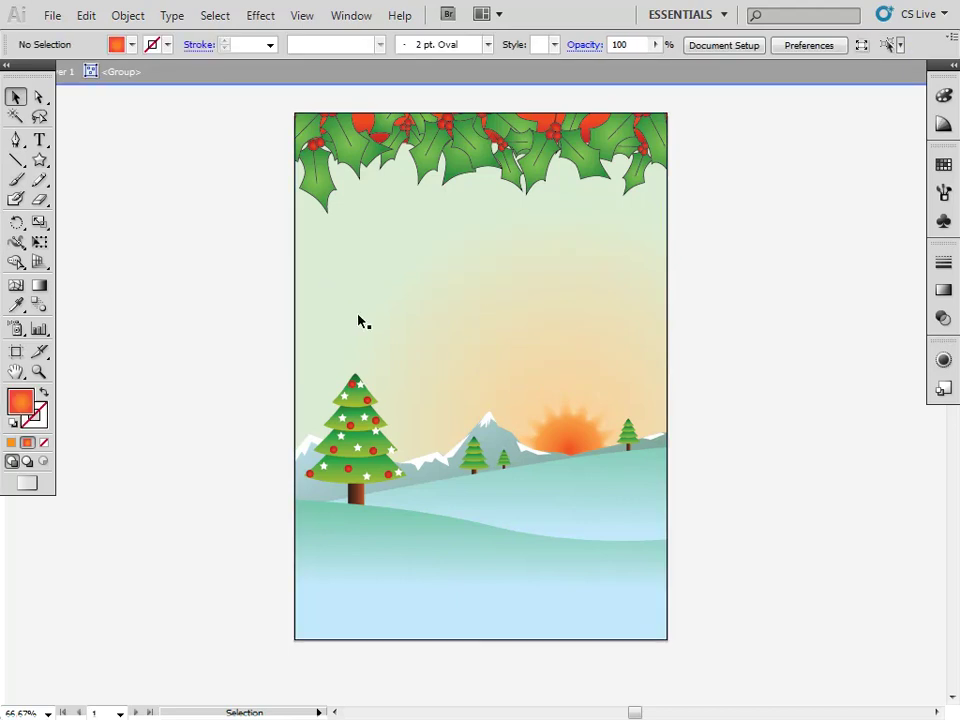
{"action": "left_click", "coordinate": [296, 355]}
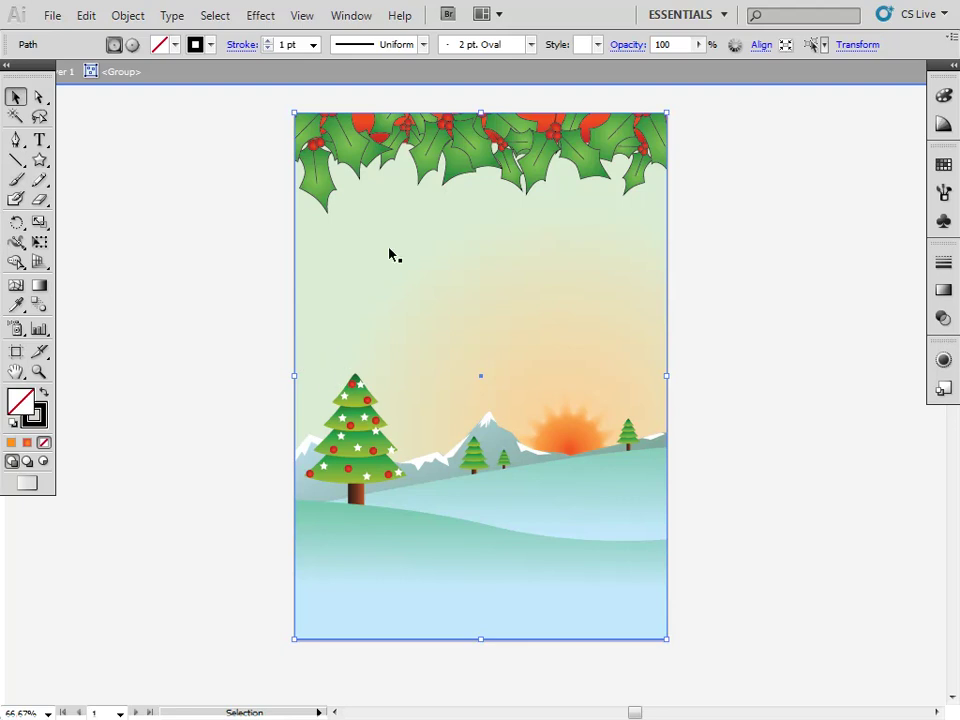
{"action": "key", "text": "ctrl+a"}
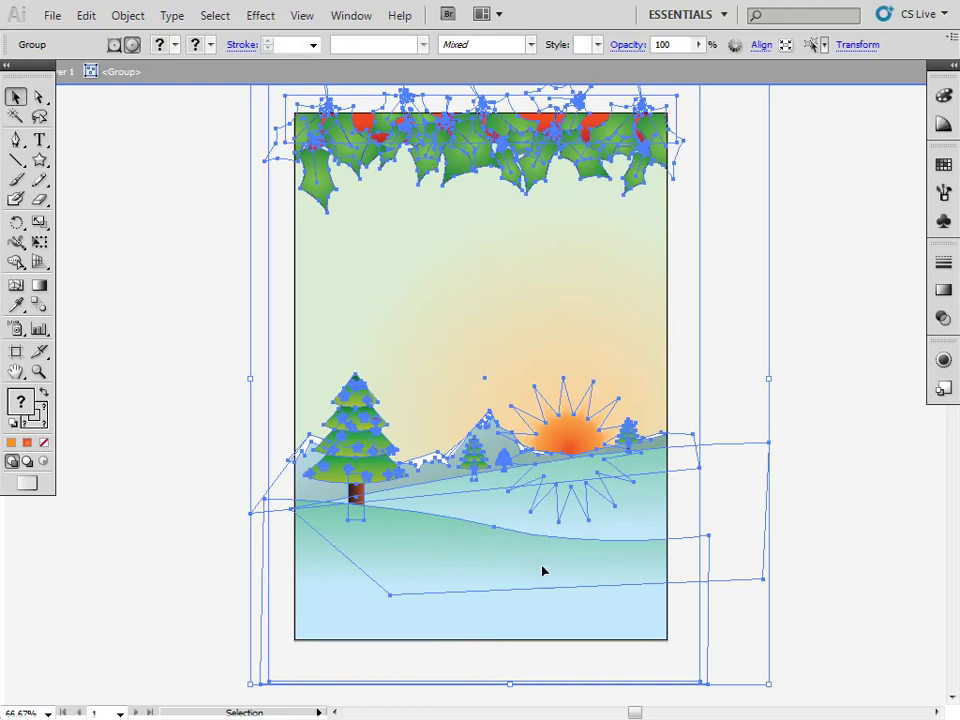
{"action": "double_click", "coordinate": [318, 188]}
{"action": "left_click", "coordinate": [326, 184]}
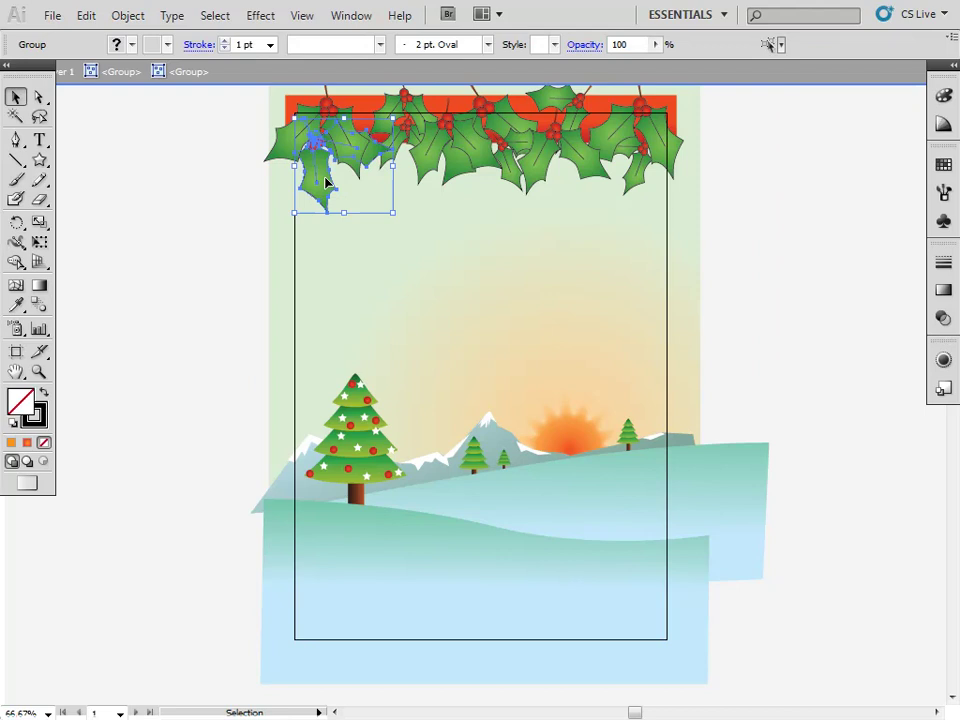
{"action": "left_click", "coordinate": [450, 150]}
{"action": "left_click", "coordinate": [551, 180]}
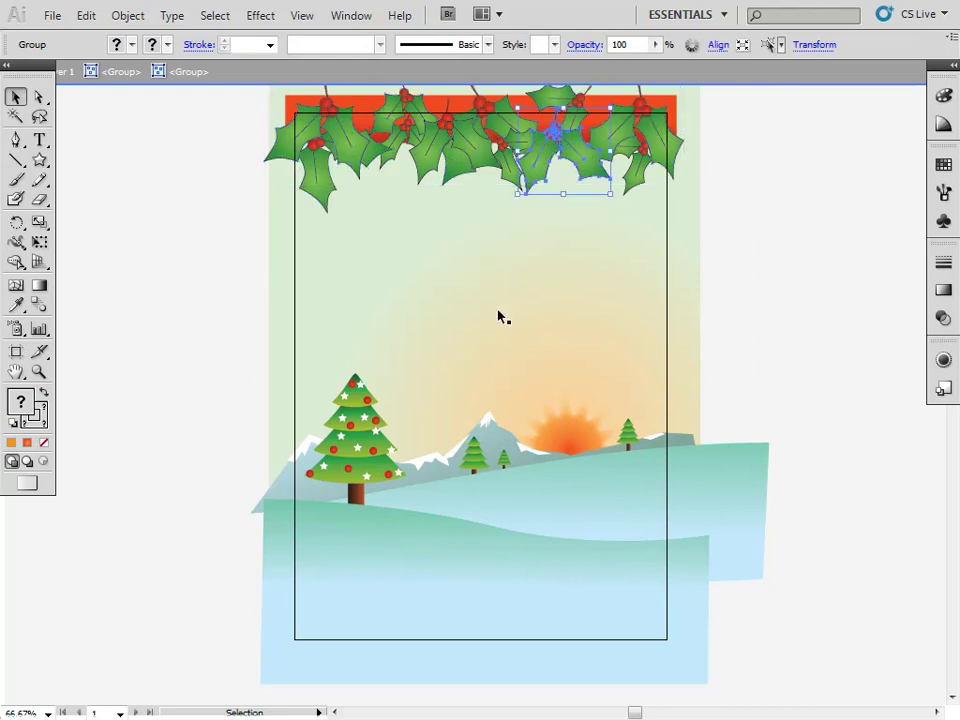
Step: Select the tree, sun, snow patches and holly garland, and look for an ungroup option
{"action": "left_click", "coordinate": [362, 403]}
{"action": "left_click", "coordinate": [548, 428]}
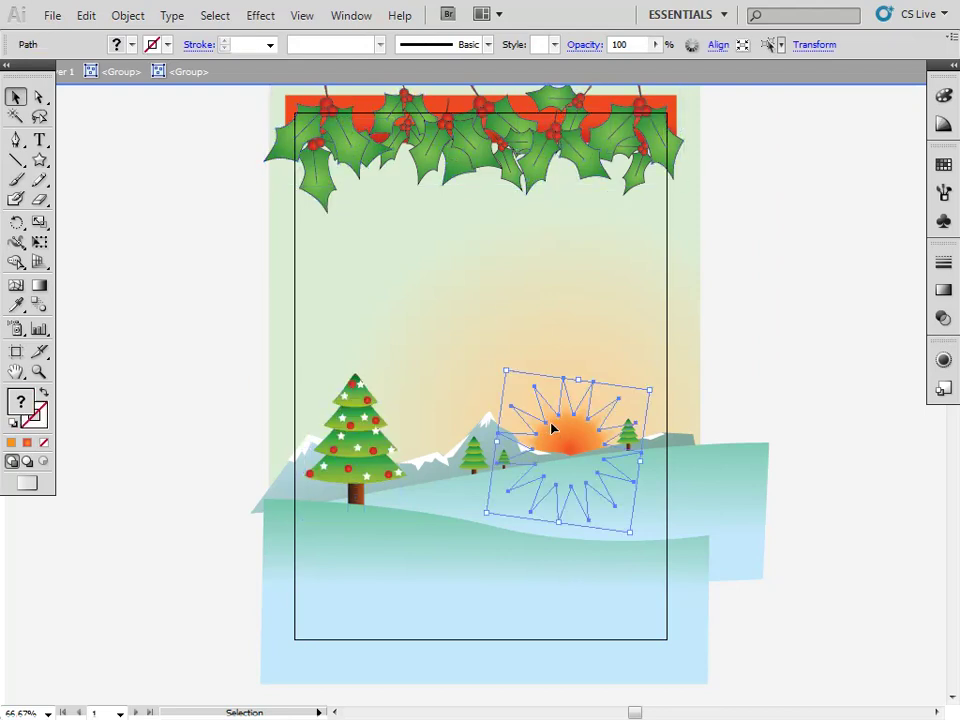
{"action": "left_click", "coordinate": [487, 421]}
{"action": "left_click", "coordinate": [465, 462]}
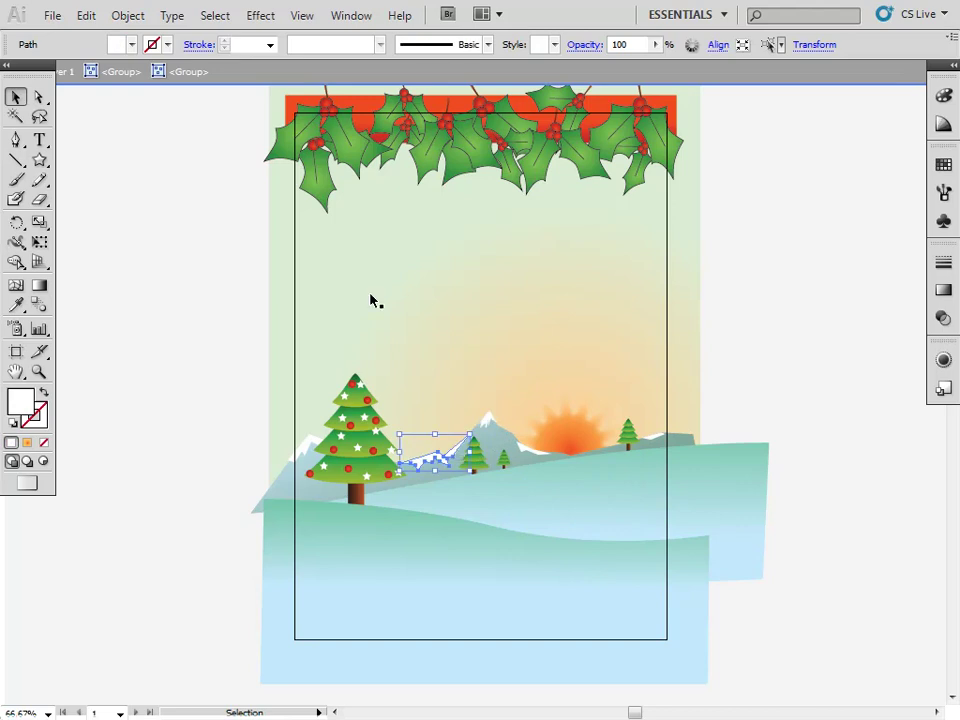
{"action": "left_click", "coordinate": [355, 166]}
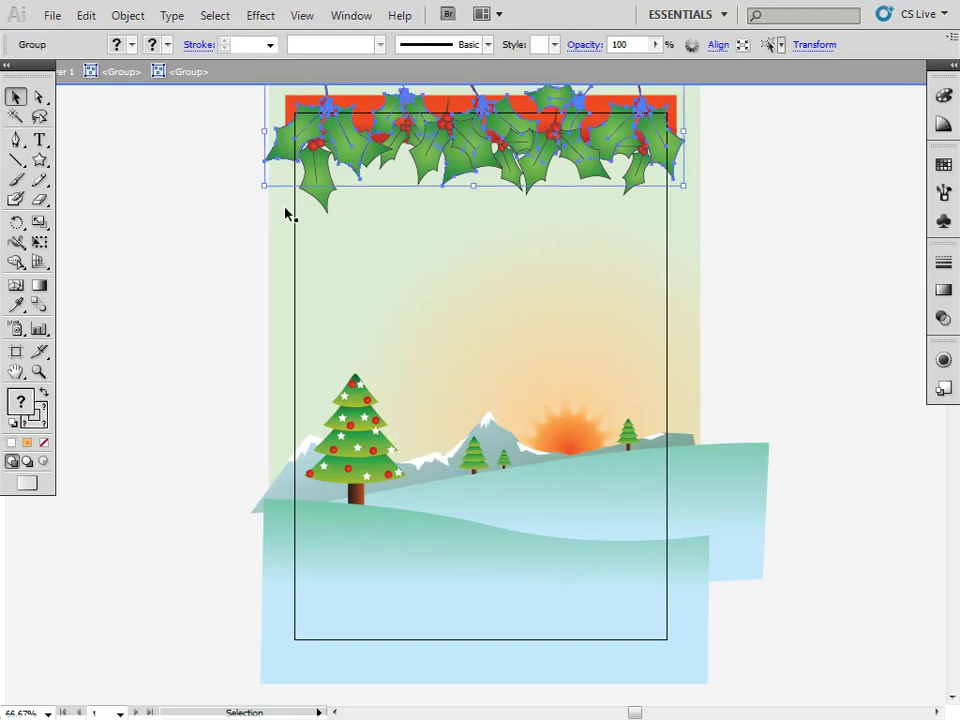
{"action": "right_click", "coordinate": [354, 150]}
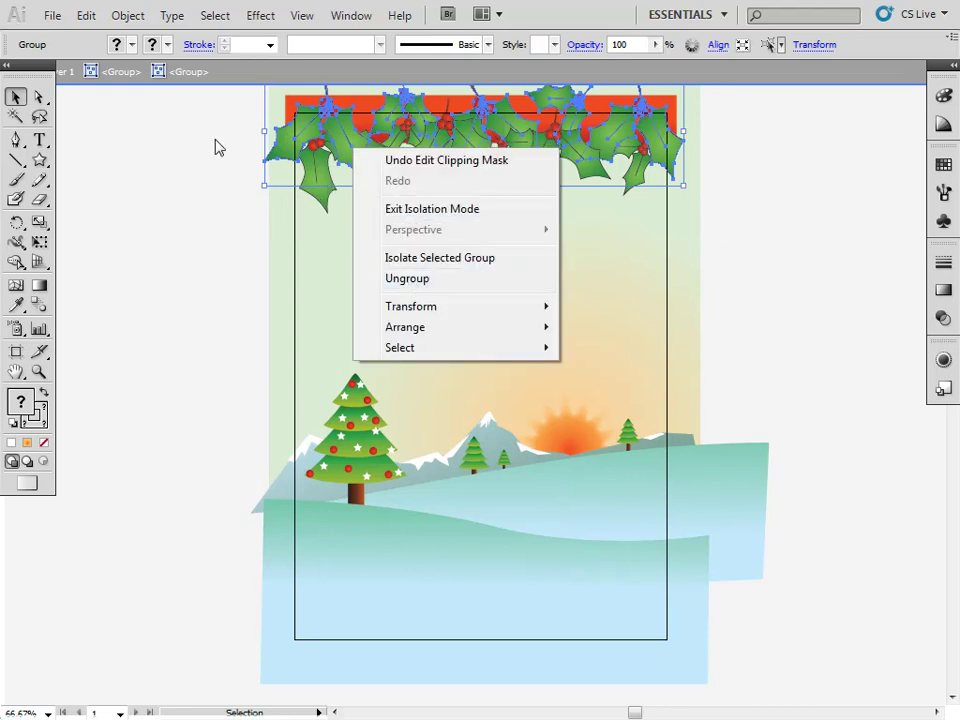
{"action": "left_click", "coordinate": [128, 16]}
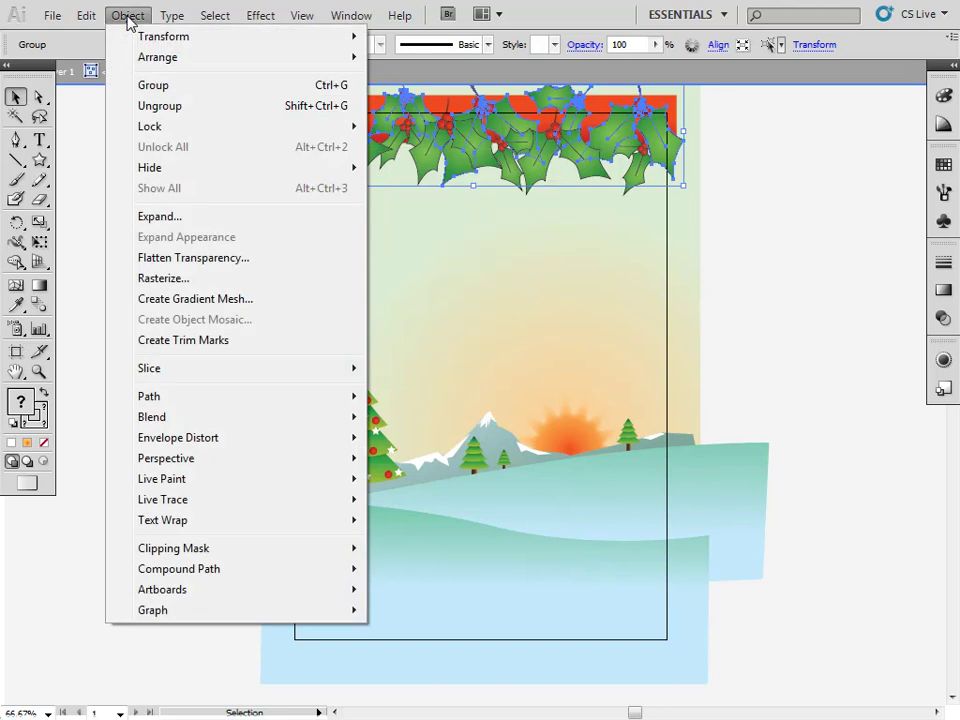
{"action": "left_click", "coordinate": [778, 246]}
Step: Test-move the holly garland, snow patch and mountains, undoing each move, then clear the selection
{"action": "left_click", "coordinate": [454, 180]}
{"action": "left_click_drag", "start_coordinate": [454, 180], "coordinate": [465, 266]}
{"action": "key", "text": "ctrl+z"}
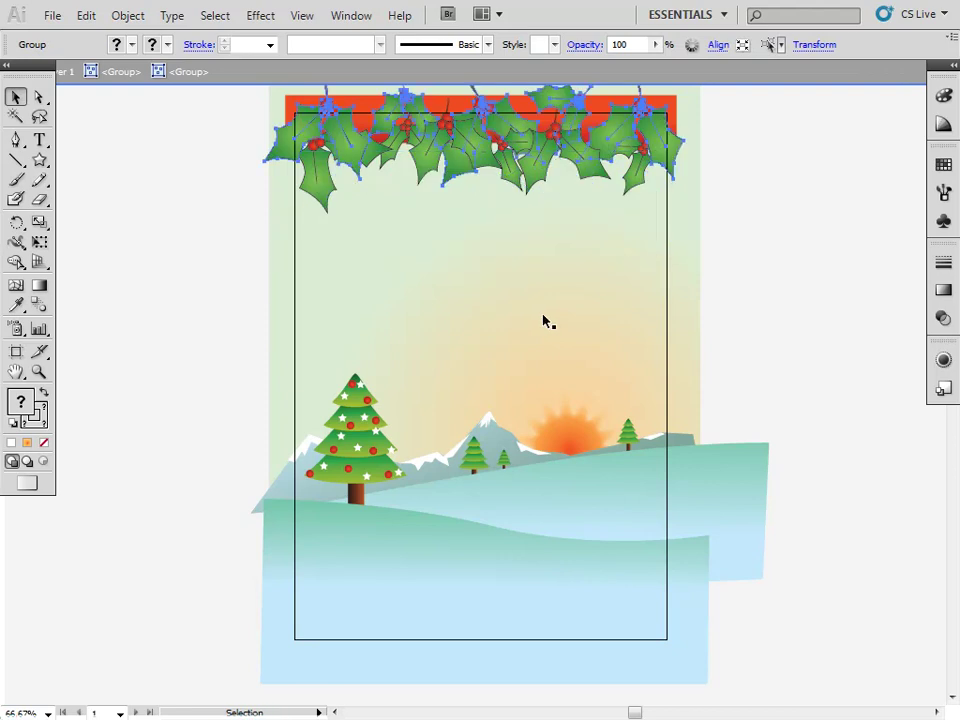
{"action": "left_click", "coordinate": [505, 421]}
{"action": "left_click_drag", "start_coordinate": [484, 429], "coordinate": [450, 424]}
{"action": "key", "text": "ctrl+z"}
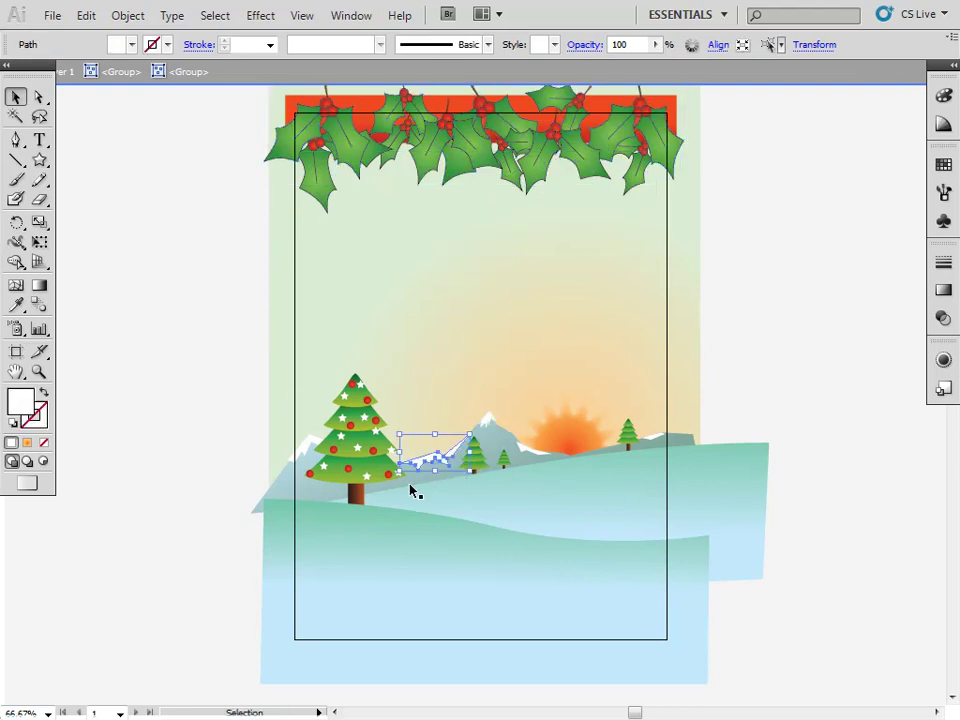
{"action": "left_click", "coordinate": [417, 475]}
{"action": "left_click_drag", "start_coordinate": [262, 494], "coordinate": [266, 360]}
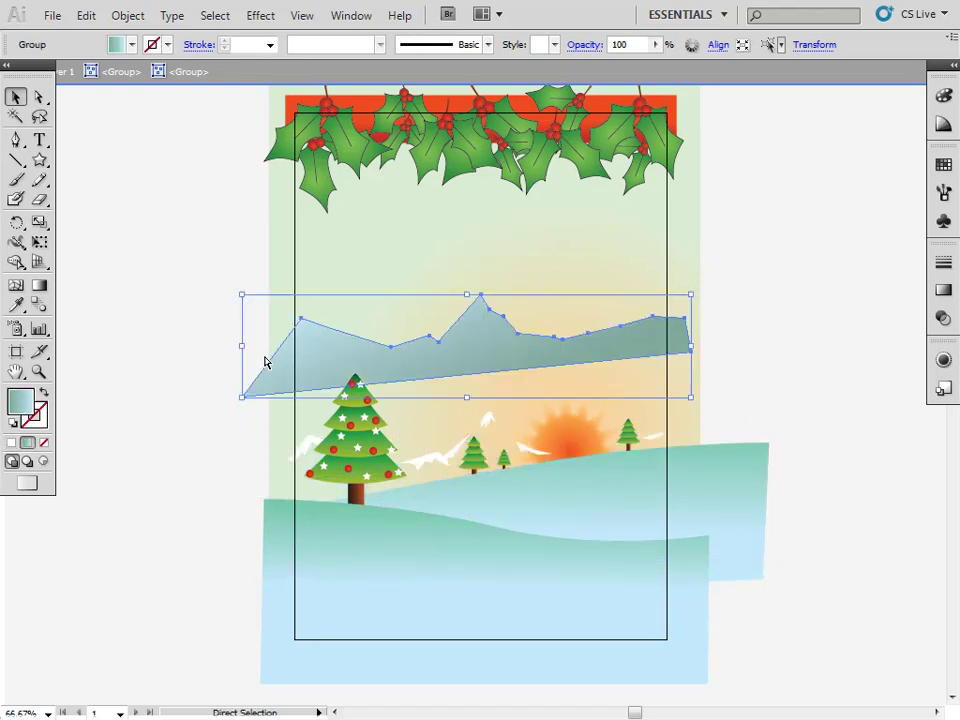
{"action": "key", "text": "ctrl+z"}
{"action": "left_click", "coordinate": [225, 407]}
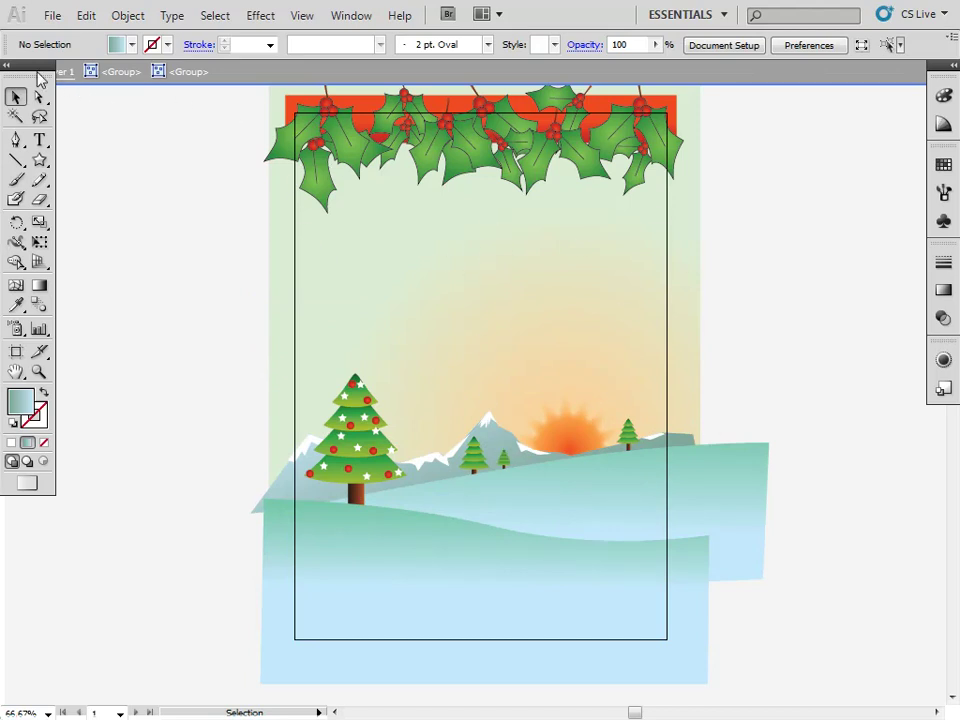
Step: Collapse the Tools panel to one column, click Layer 1 in the isolation bar, and change screen mode
{"action": "left_click", "coordinate": [7, 65]}
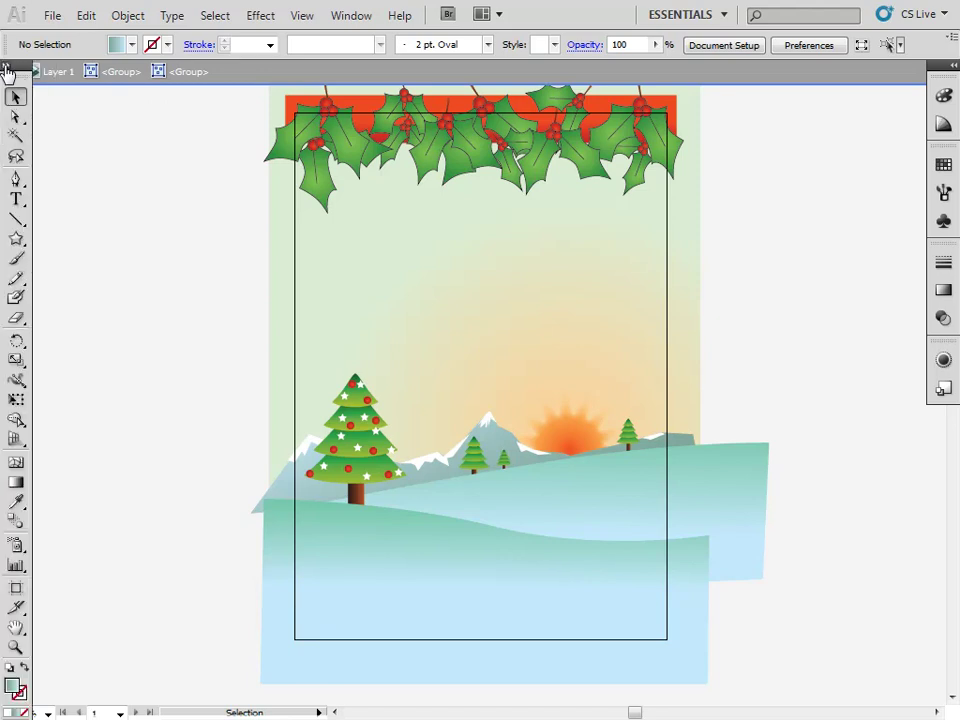
{"action": "left_click_drag", "start_coordinate": [15, 84], "coordinate": [97, 94]}
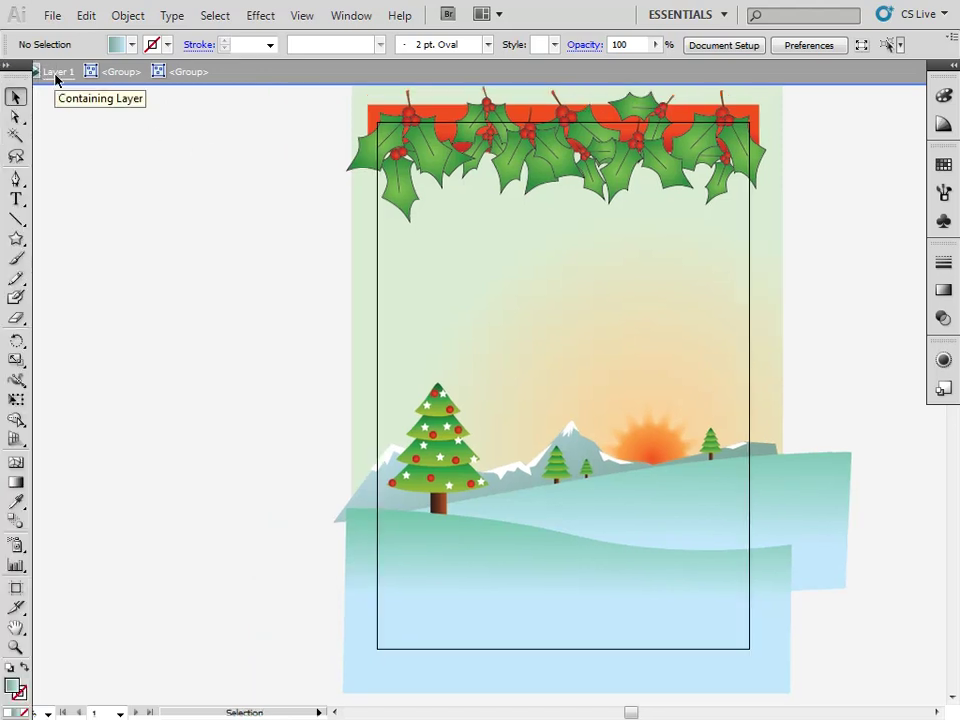
{"action": "left_click", "coordinate": [56, 76]}
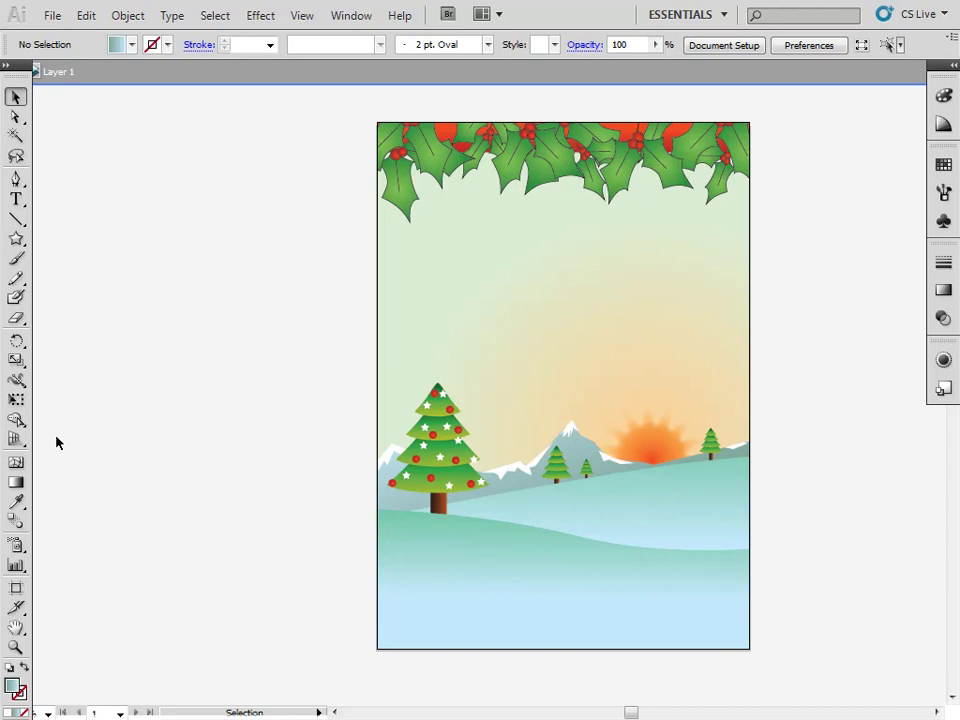
{"action": "key", "text": "f"}
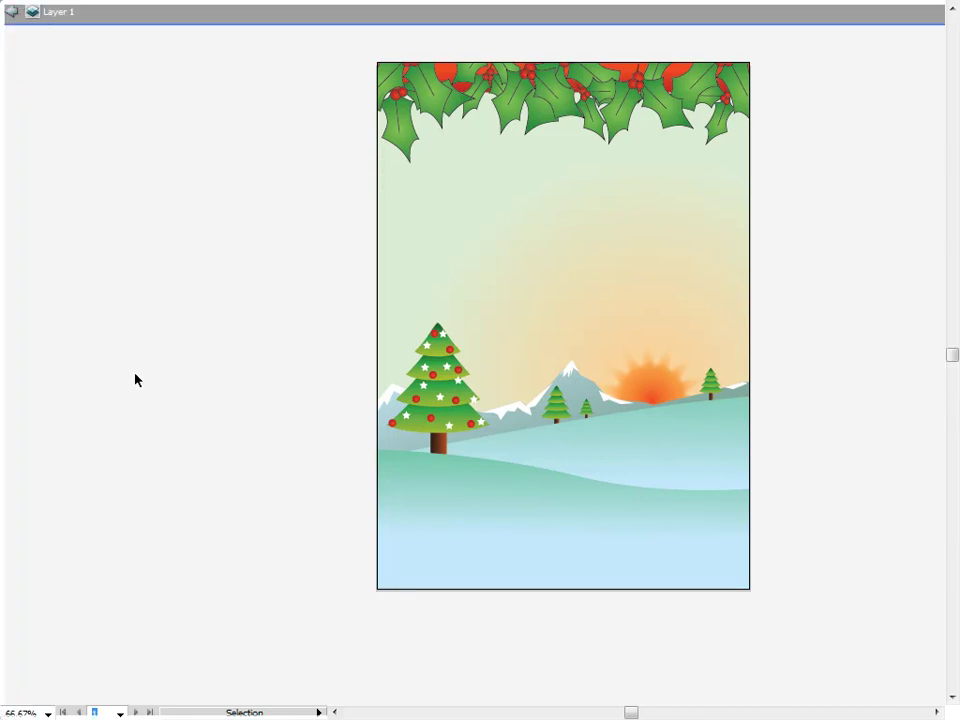
Step: Exit Isolation Mode from the artwork's context menu and return to Normal Screen Mode
{"action": "left_click", "coordinate": [516, 251]}
{"action": "right_click", "coordinate": [516, 251]}
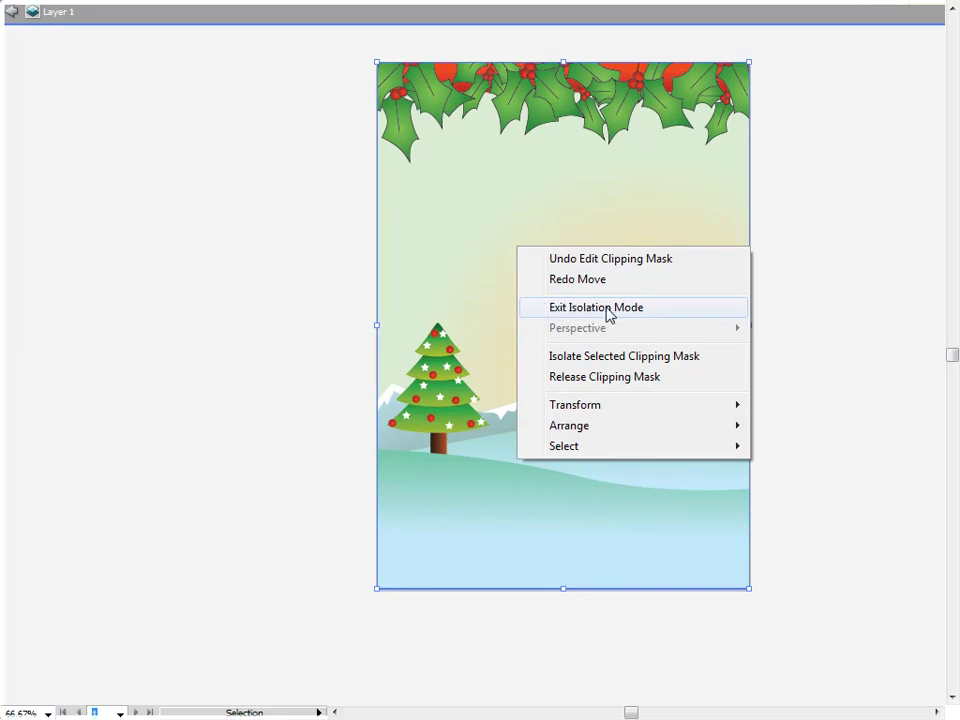
{"action": "left_click", "coordinate": [609, 309]}
{"action": "key", "text": "f"}
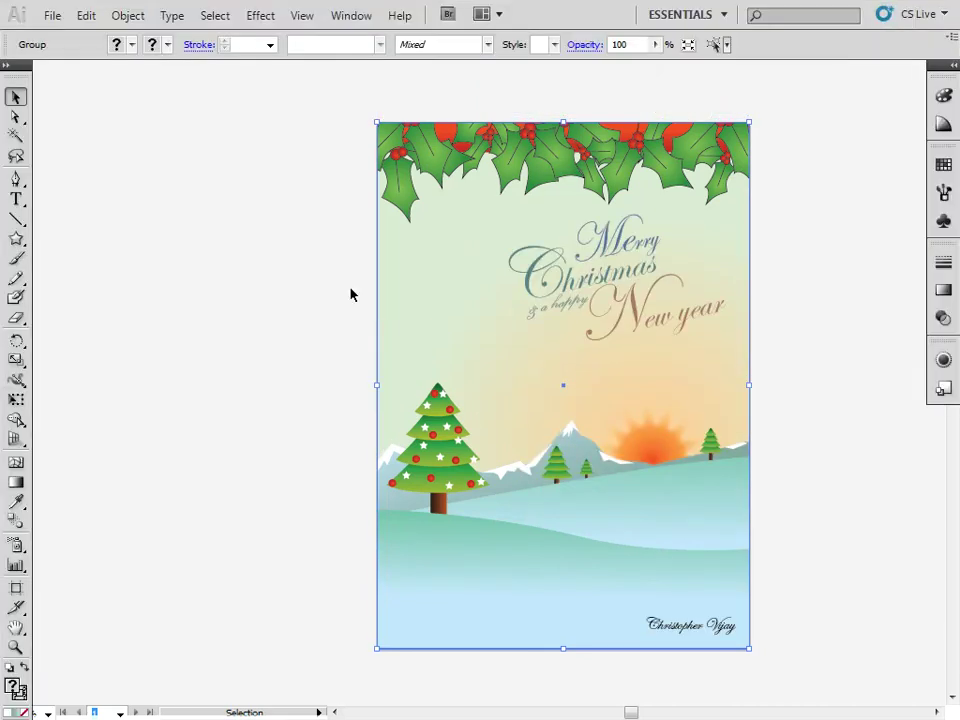
{"action": "left_click_drag", "start_coordinate": [819, 354], "coordinate": [739, 346]}
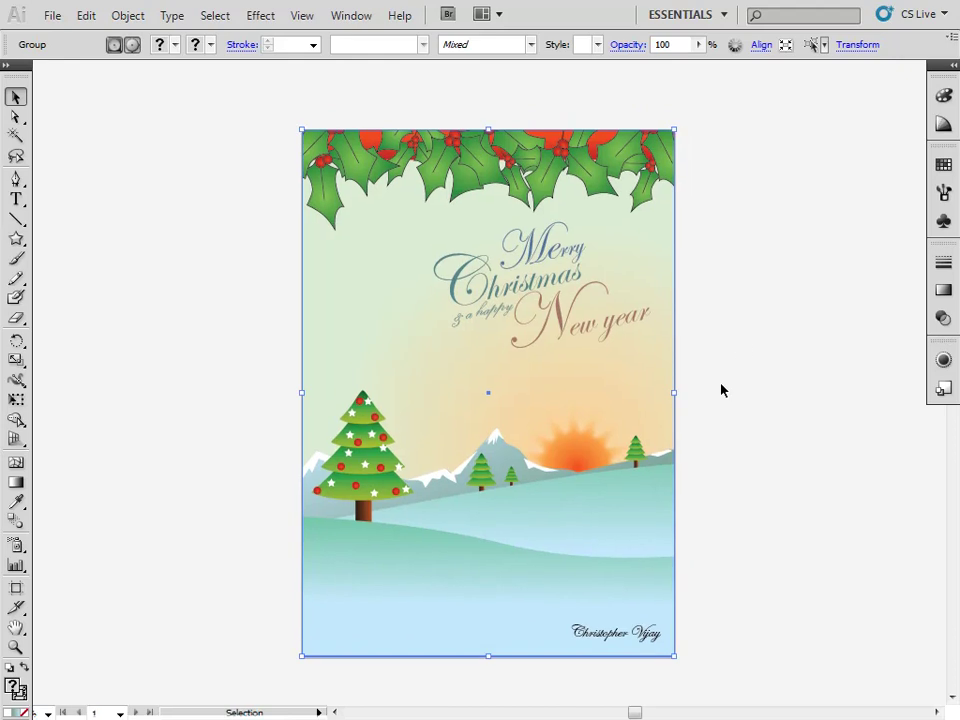
{"action": "left_click", "coordinate": [722, 390]}
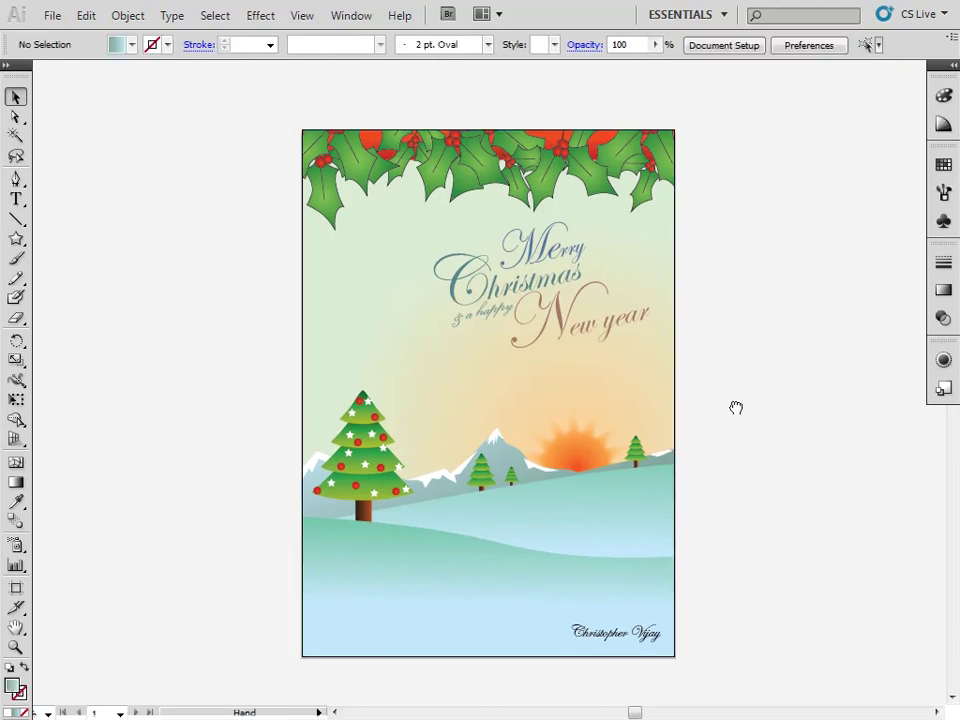
{"action": "left_click_drag", "start_coordinate": [735, 407], "coordinate": [752, 388]}
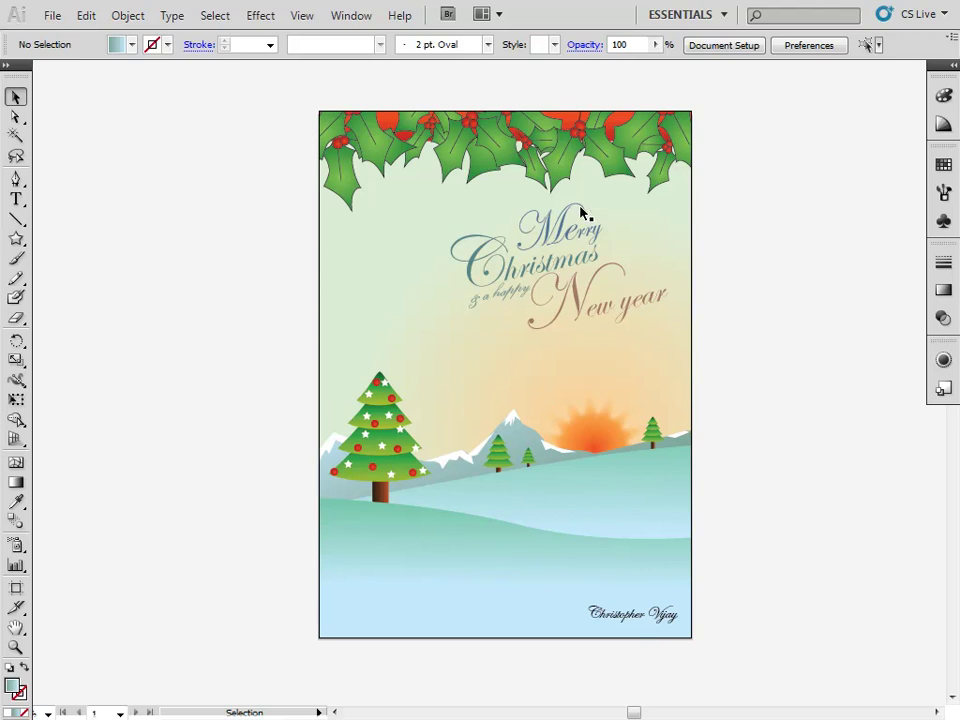
{"action": "right_click", "coordinate": [422, 350]}
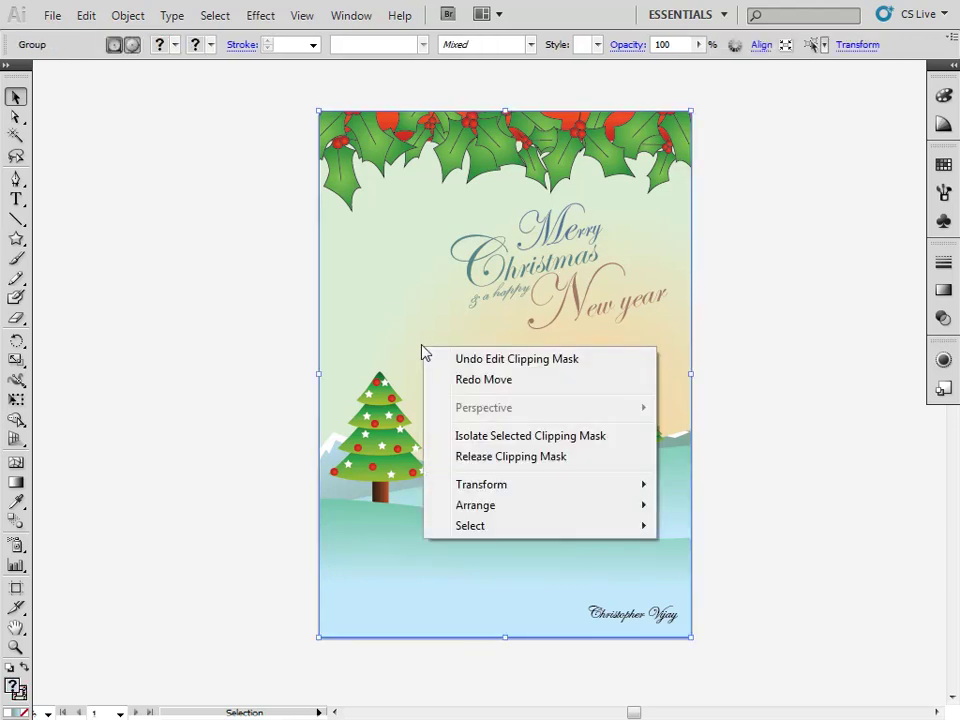
{"action": "left_click", "coordinate": [566, 456]}
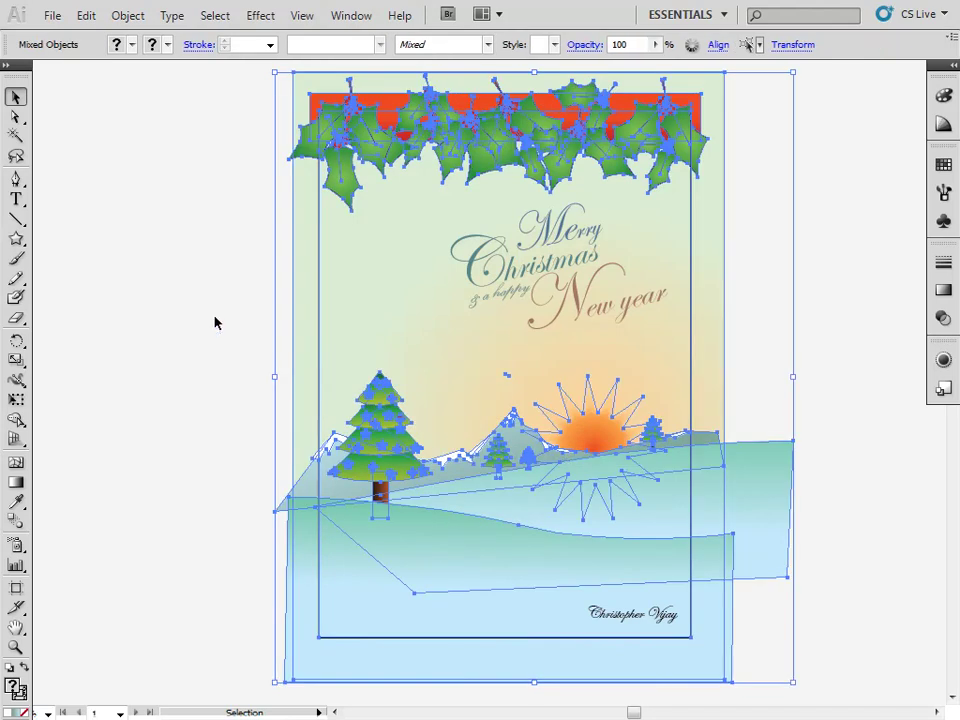
{"action": "left_click", "coordinate": [215, 321]}
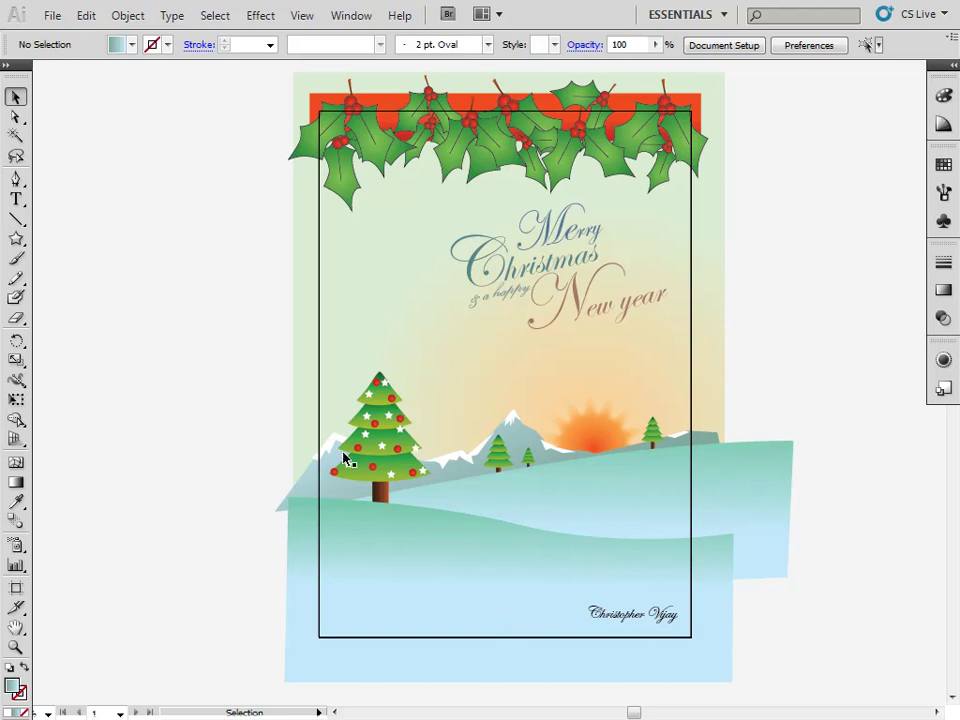
{"action": "key", "text": "ctrl+a"}
{"action": "key", "text": "ctrl+7"}
{"action": "left_click", "coordinate": [288, 172]}
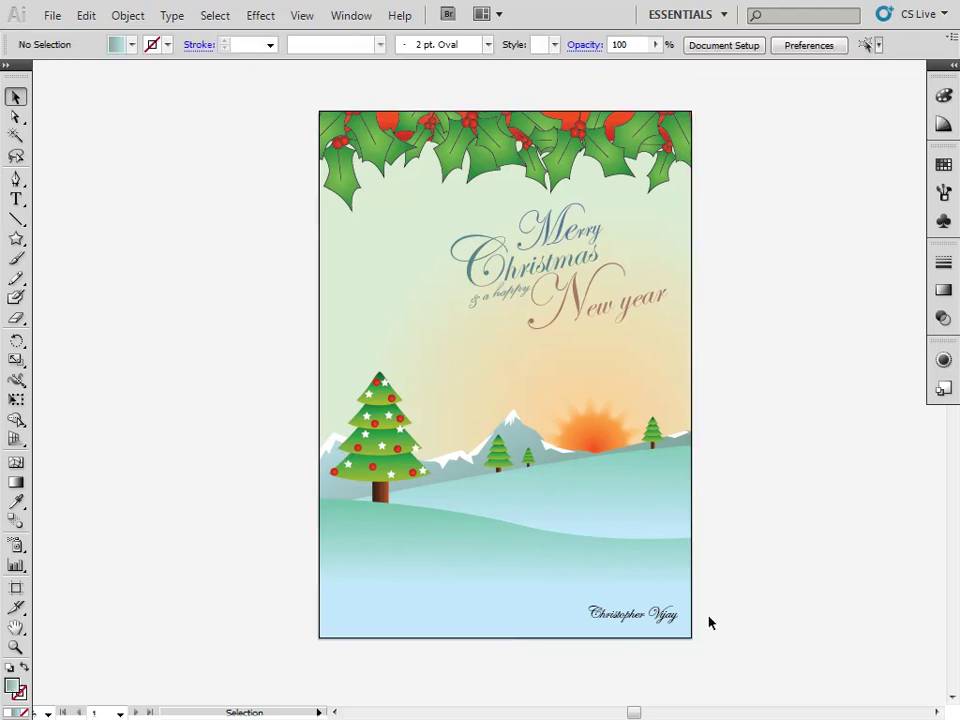